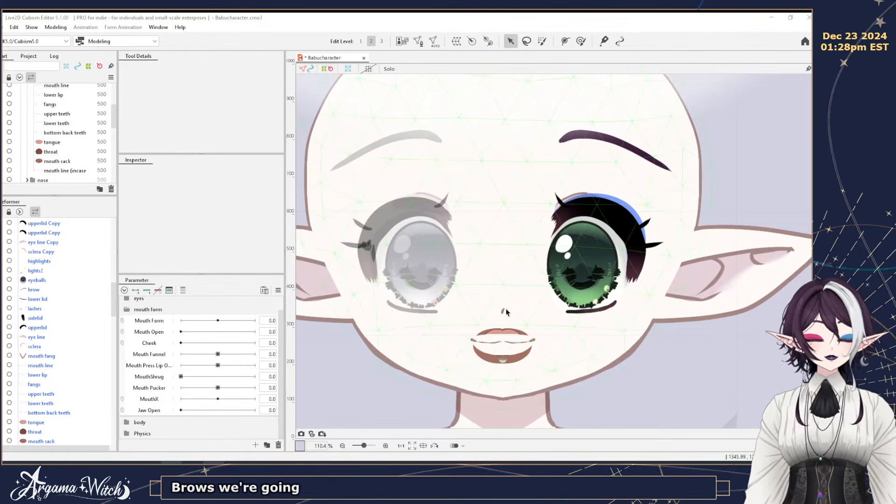
Move the Cheek parameter to the end of the mouth form parameter group.
{"action": "scroll", "coordinate": [518, 307], "scroll_direction": "up", "scroll_amount": 2}
{"action": "scroll", "coordinate": [518, 308], "scroll_direction": "down", "scroll_amount": 1}
{"action": "scroll", "coordinate": [518, 305], "scroll_direction": "up", "scroll_amount": 1}
{"action": "left_click_drag", "start_coordinate": [518, 301], "coordinate": [525, 246]}
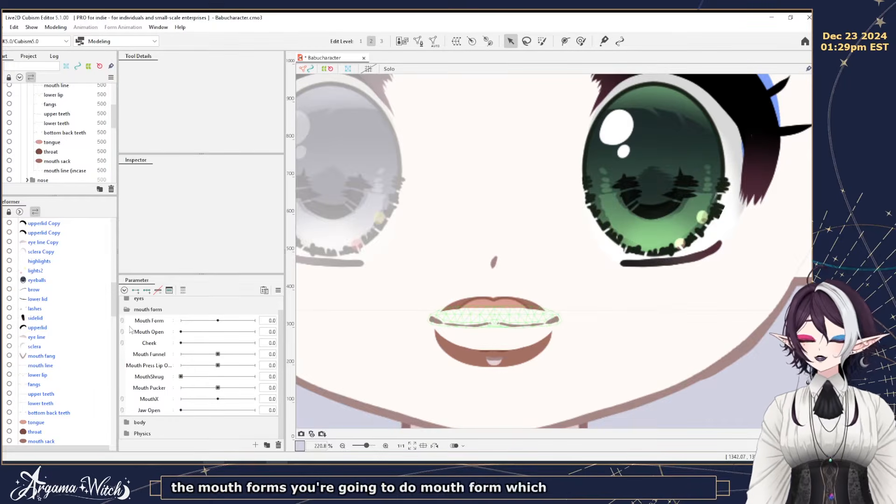
{"action": "left_click_drag", "start_coordinate": [148, 348], "coordinate": [148, 413]}
{"action": "left_click", "coordinate": [145, 350]}
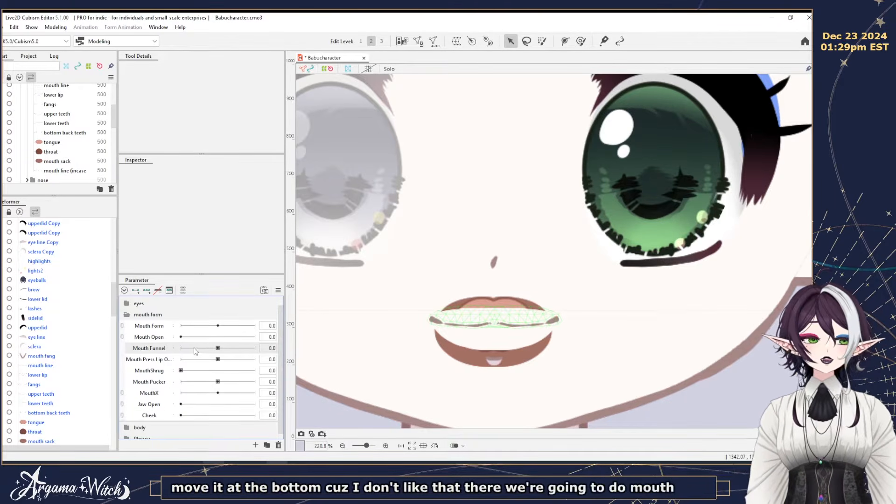
Try out the Mouth Form and Mouth Funnel parameters on the mouth.
{"action": "left_click_drag", "start_coordinate": [276, 355], "coordinate": [219, 330]}
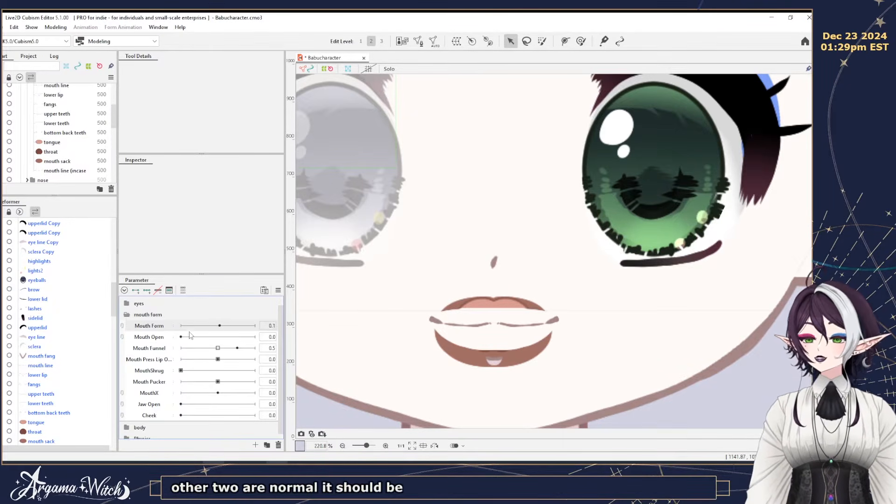
{"action": "left_click", "coordinate": [219, 351]}
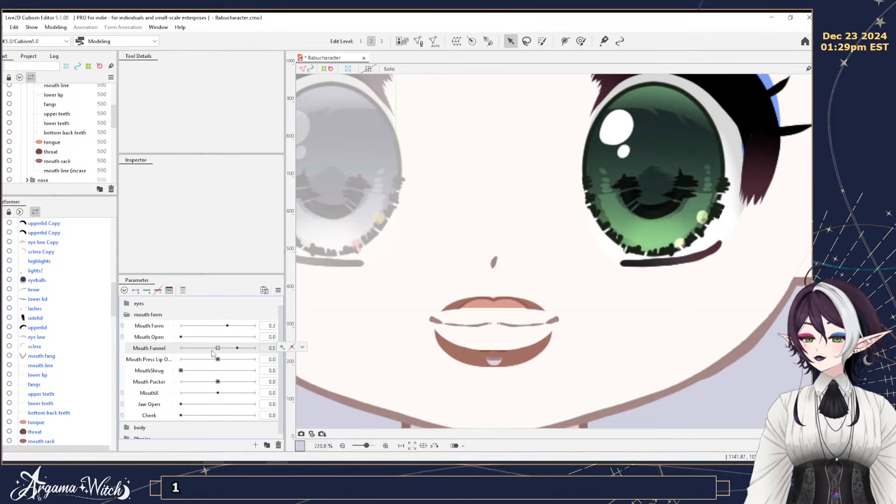
{"action": "left_click", "coordinate": [155, 361]}
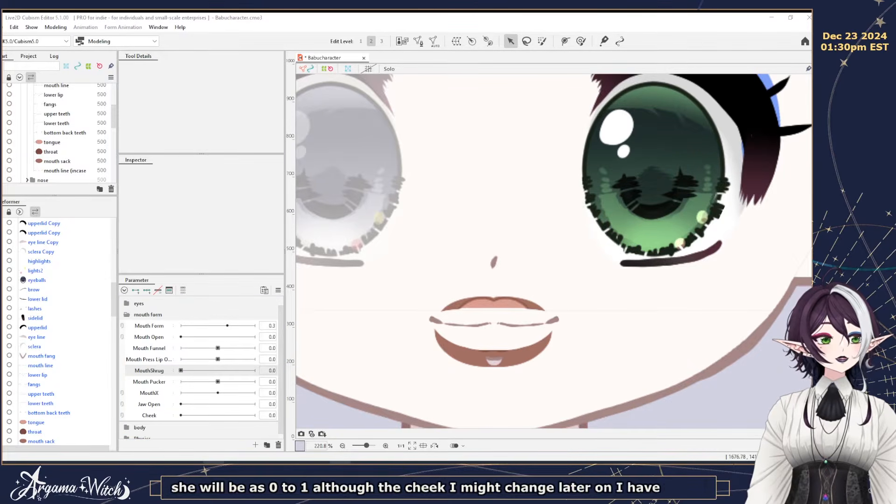
Switch to the Vbridgernotes.pdf window and examine the list of mouth parameters and their key values.
{"action": "left_click_drag", "start_coordinate": [3, 84], "coordinate": [471, 59]}
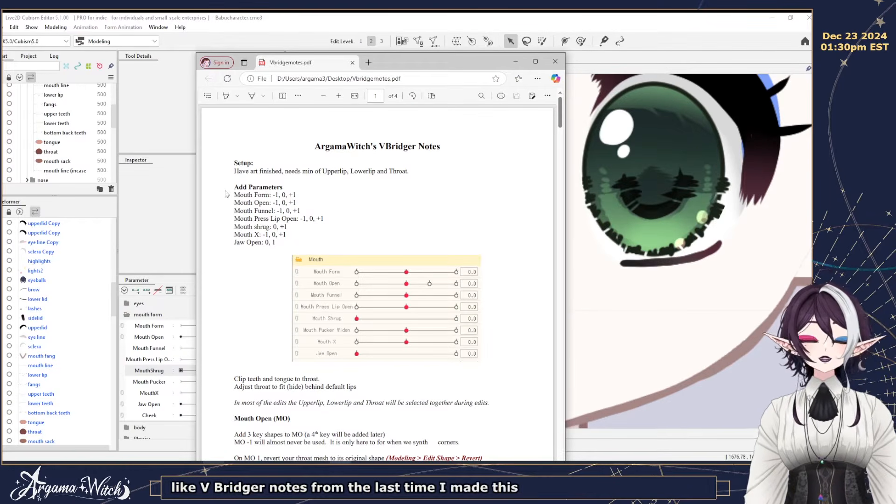
{"action": "left_click_drag", "start_coordinate": [565, 207], "coordinate": [699, 207]}
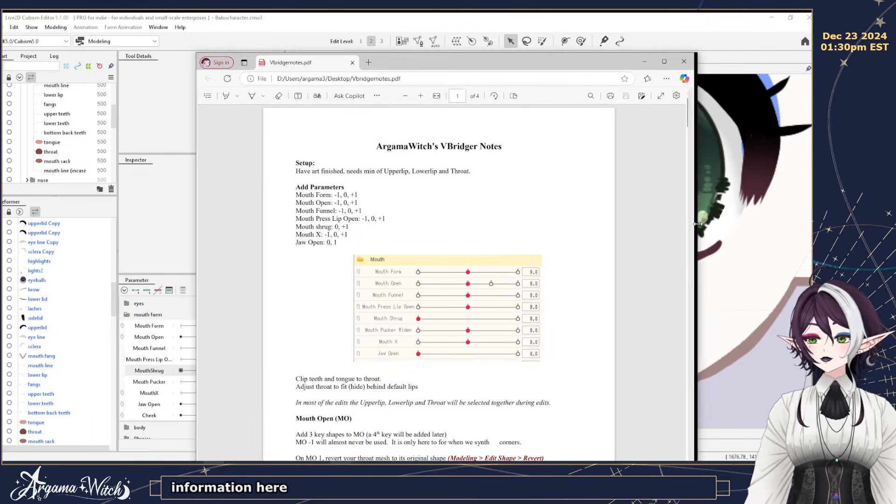
{"action": "left_click", "coordinate": [437, 96]}
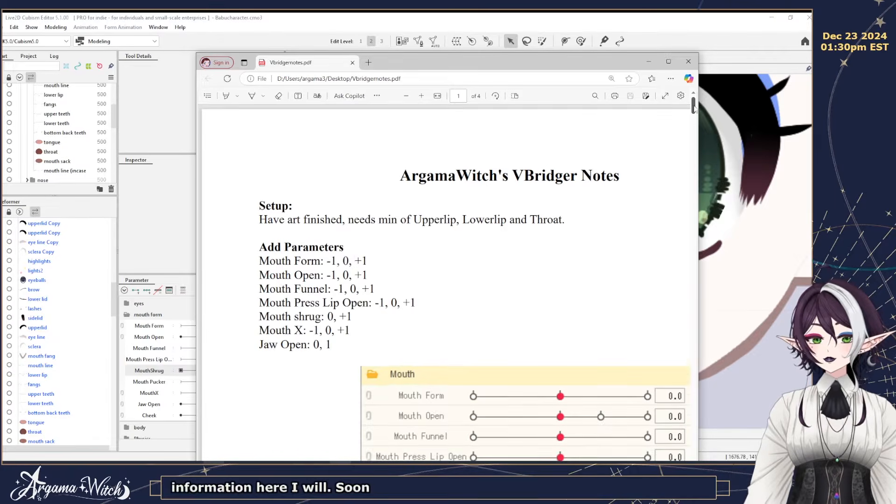
{"action": "left_click_drag", "start_coordinate": [694, 106], "coordinate": [694, 110]}
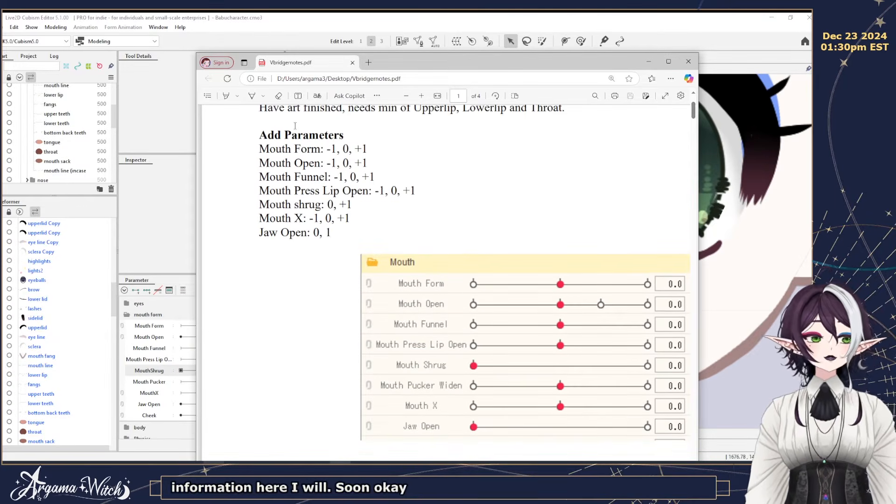
{"action": "left_click_drag", "start_coordinate": [426, 62], "coordinate": [492, 50]}
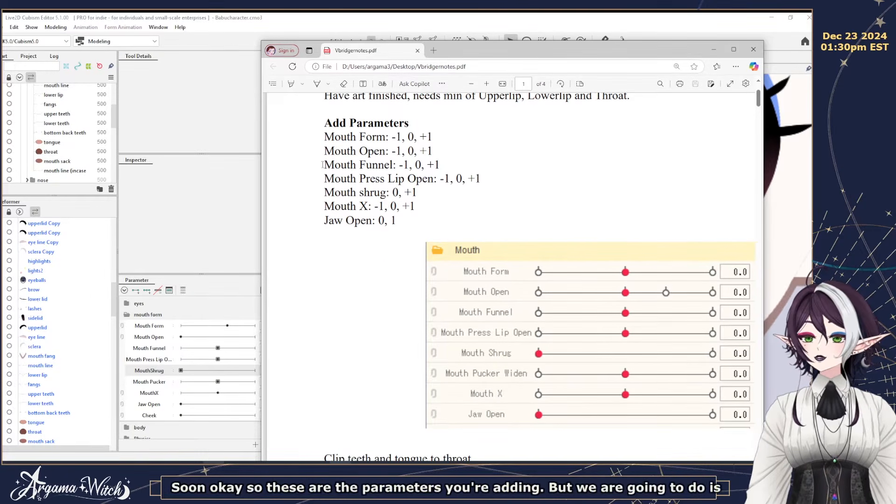
{"action": "left_click_drag", "start_coordinate": [322, 164], "coordinate": [444, 197]}
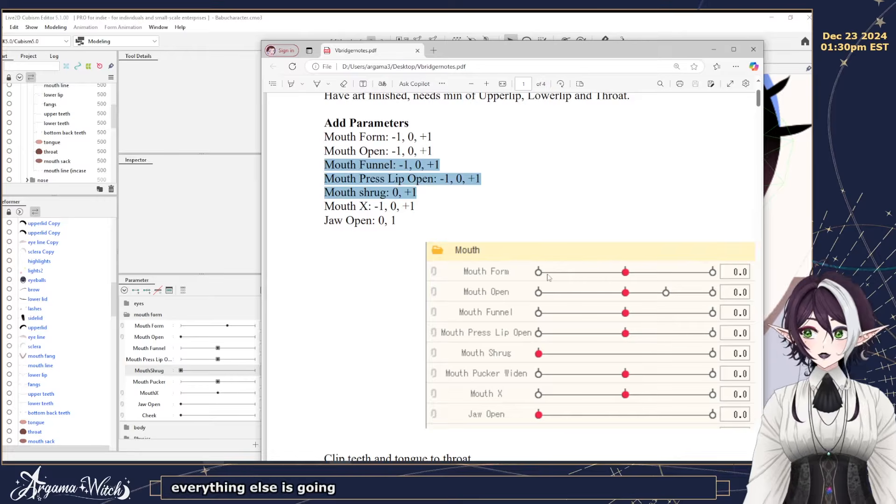
{"action": "left_click", "coordinate": [534, 236]}
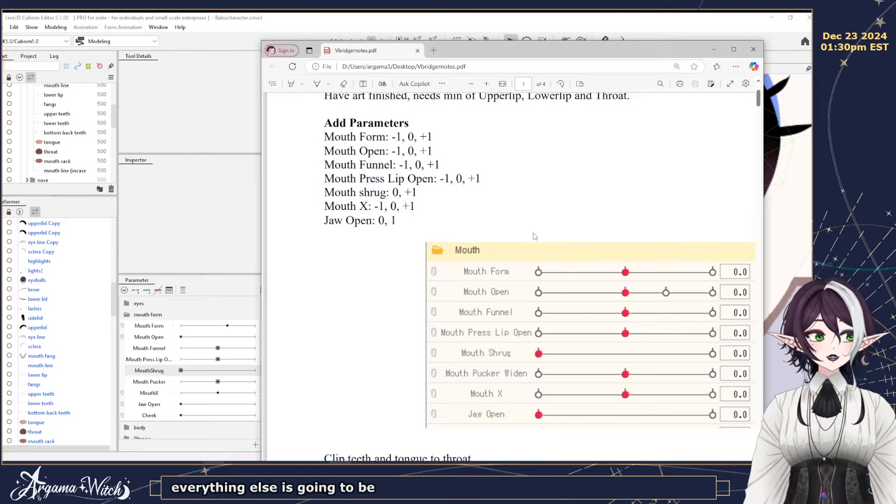
{"action": "left_click", "coordinate": [716, 50]}
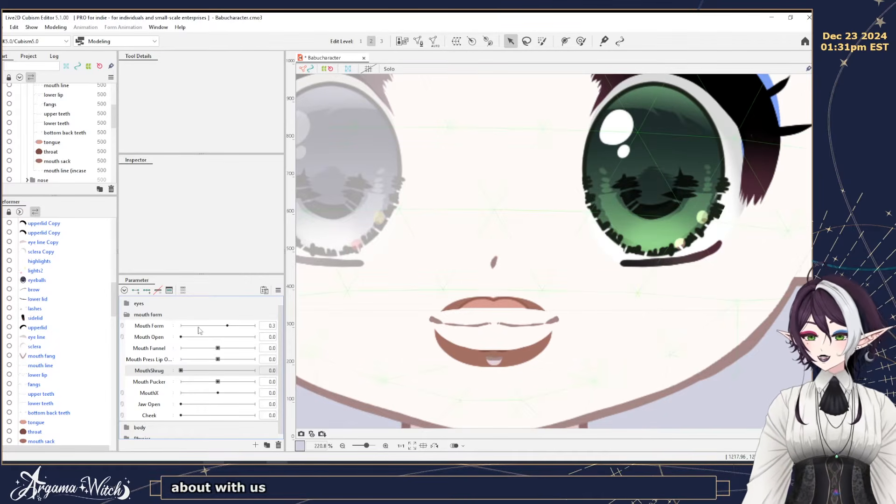
Add three keys on the Mouth Form parameter to the mouth line and the lower lip.
{"action": "left_click", "coordinate": [544, 309]}
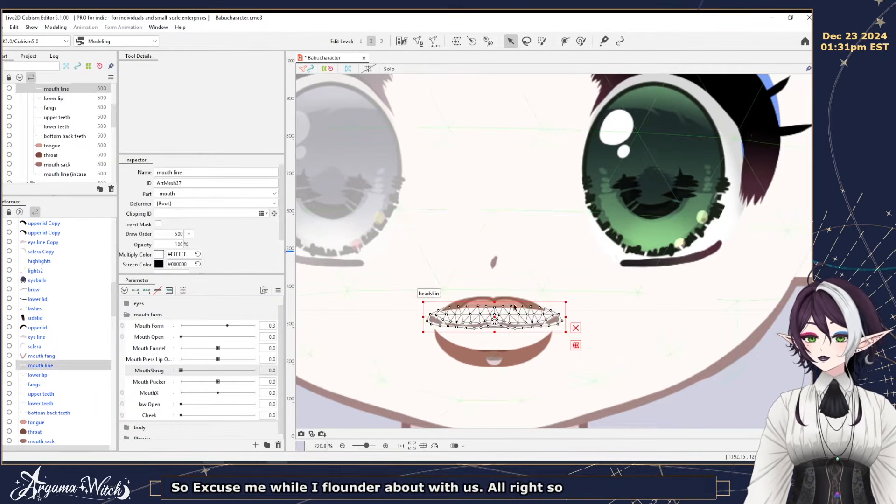
{"action": "scroll", "coordinate": [472, 330], "scroll_direction": "up", "scroll_amount": 3}
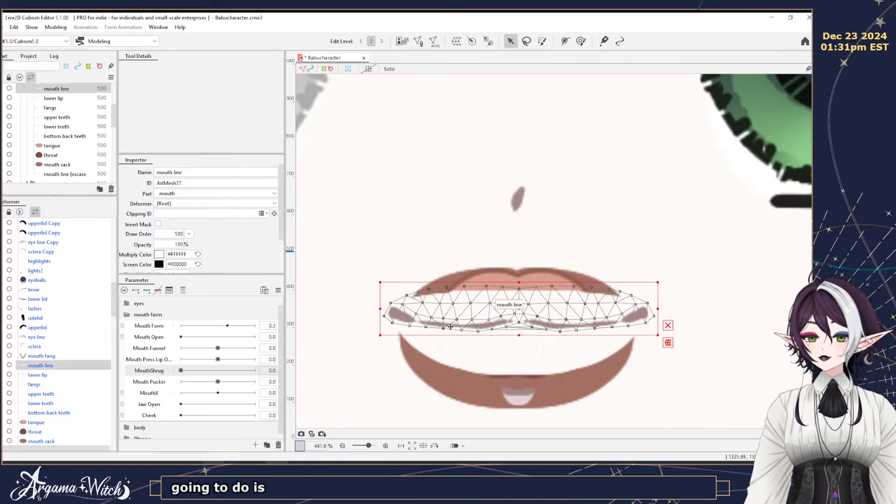
{"action": "left_click", "coordinate": [146, 291]}
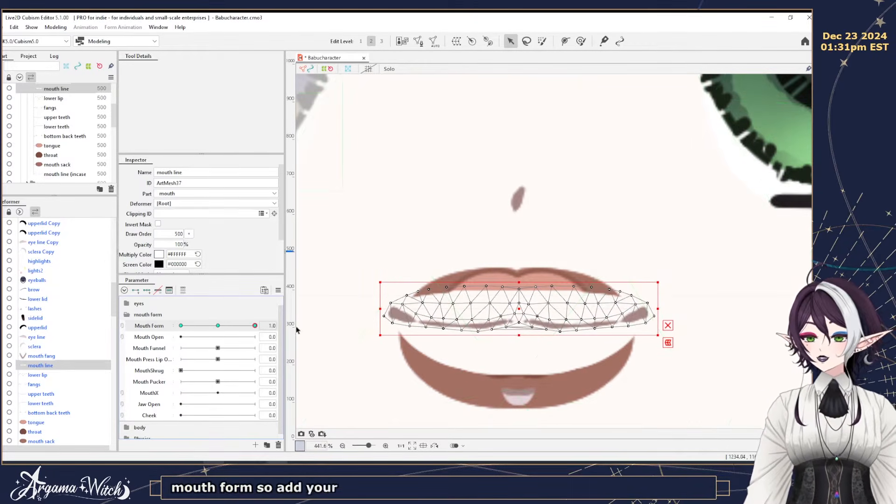
{"action": "left_click", "coordinate": [32, 375]}
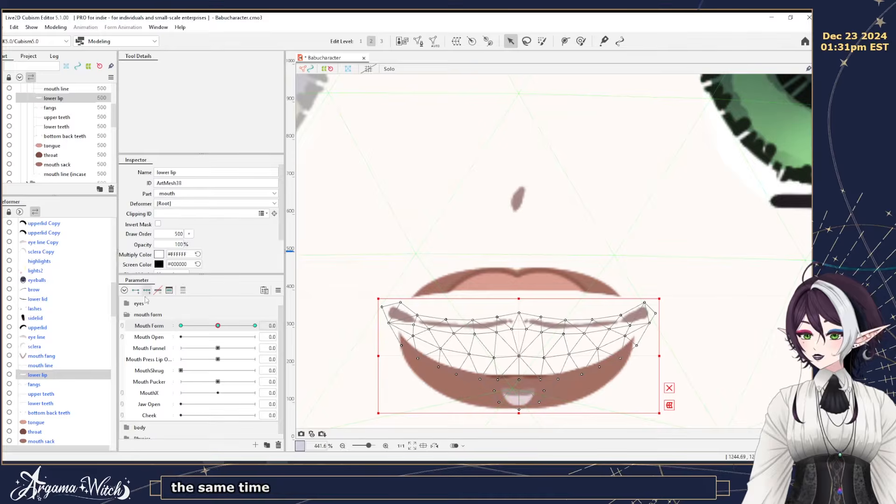
Select the mouth line and lower lip together and lay a five-point temporary deformation path along the mouth line at Mouth Form 0.
{"action": "left_click", "coordinate": [47, 366], "text": "ctrl"}
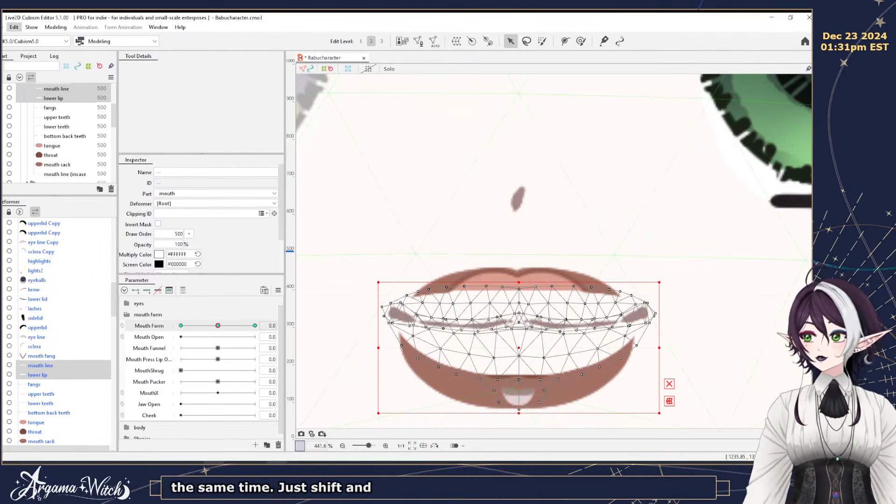
{"action": "left_click", "coordinate": [15, 27]}
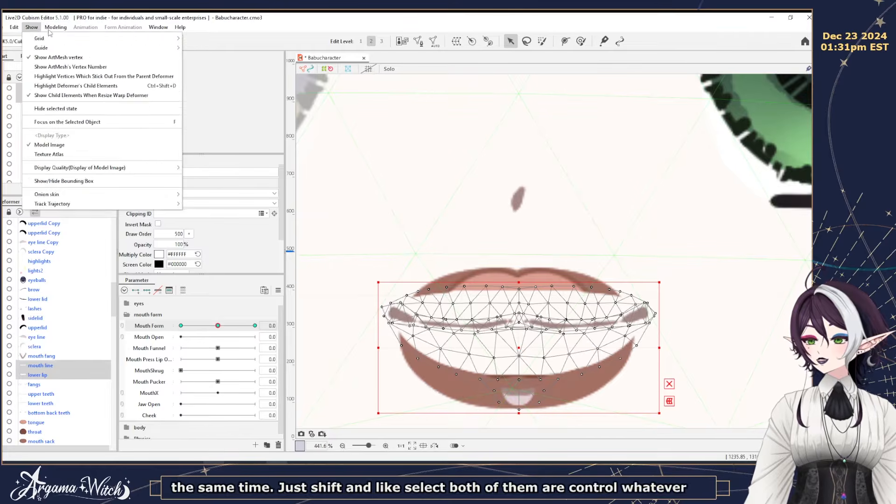
{"action": "mouse_move", "coordinate": [61, 31]}
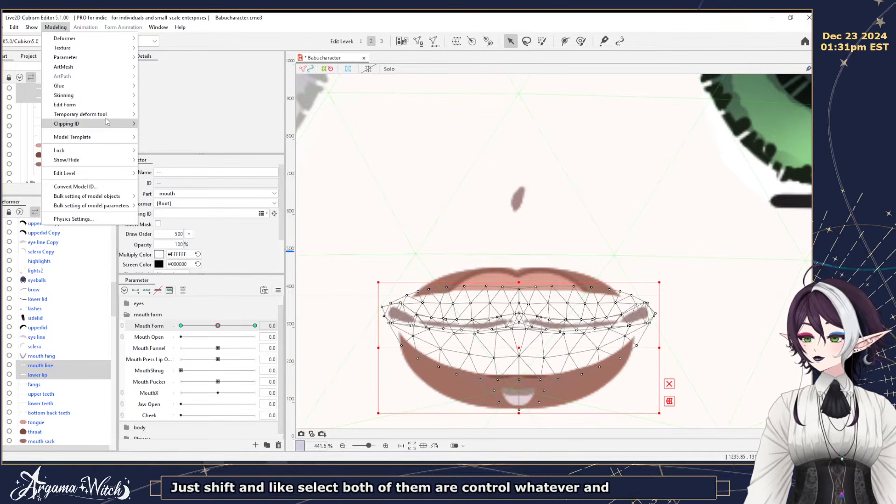
{"action": "mouse_move", "coordinate": [93, 114]}
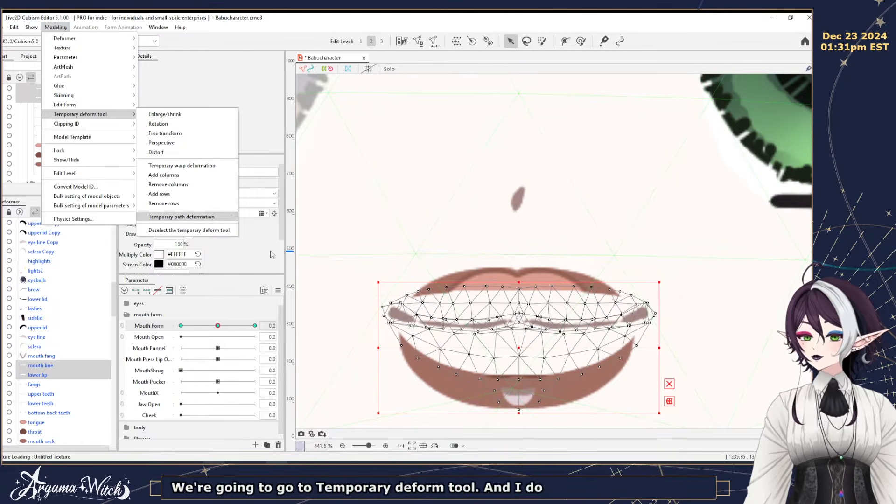
{"action": "left_click", "coordinate": [196, 216]}
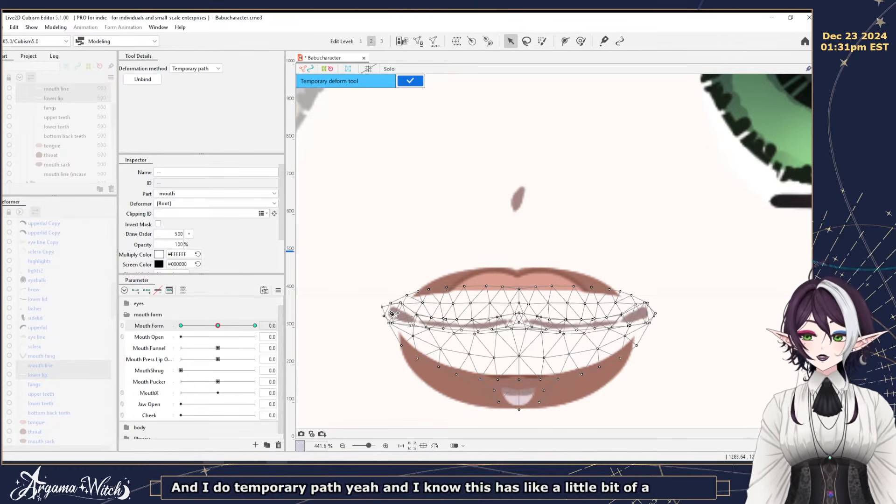
{"action": "left_click", "coordinate": [436, 323]}
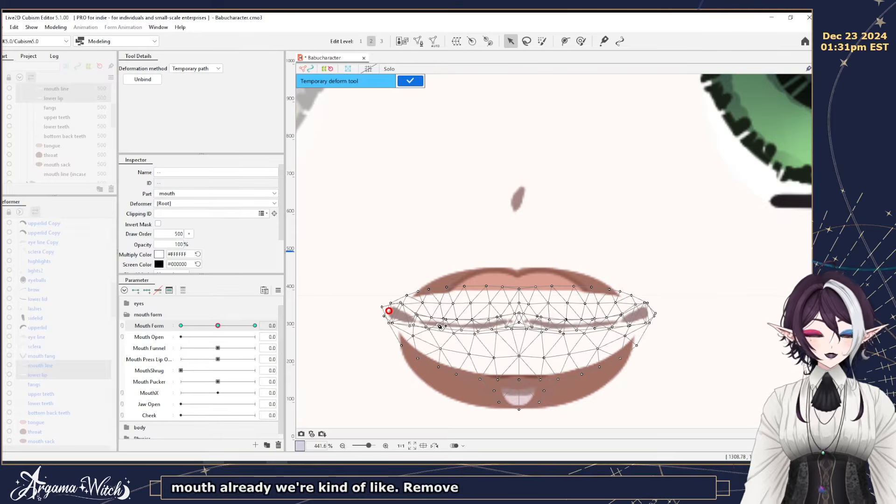
{"action": "left_click", "coordinate": [516, 321]}
{"action": "left_click", "coordinate": [582, 324]}
{"action": "left_click", "coordinate": [645, 312]}
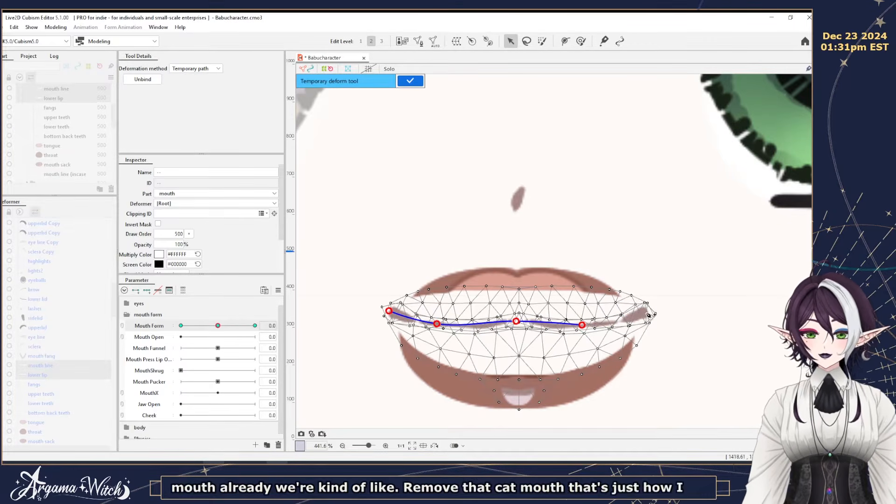
Lower the path's centre point and both corner points to make the mouth neutral at Mouth Form 0, and apply the deformation.
{"action": "left_click_drag", "start_coordinate": [517, 322], "coordinate": [516, 332]}
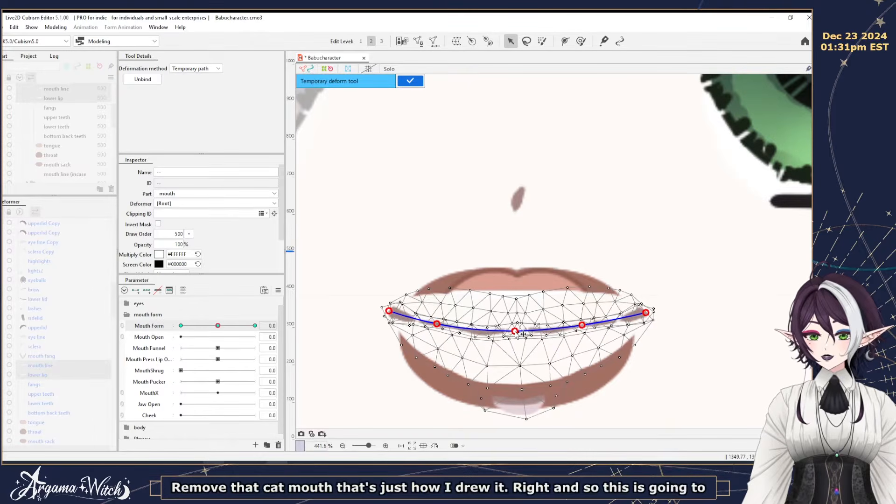
{"action": "left_click_drag", "start_coordinate": [388, 311], "coordinate": [388, 318]}
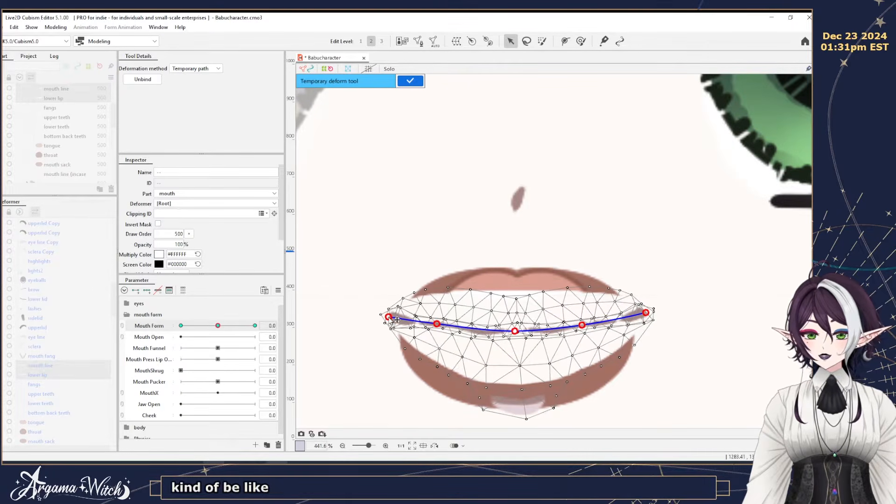
{"action": "left_click_drag", "start_coordinate": [646, 313], "coordinate": [655, 321]}
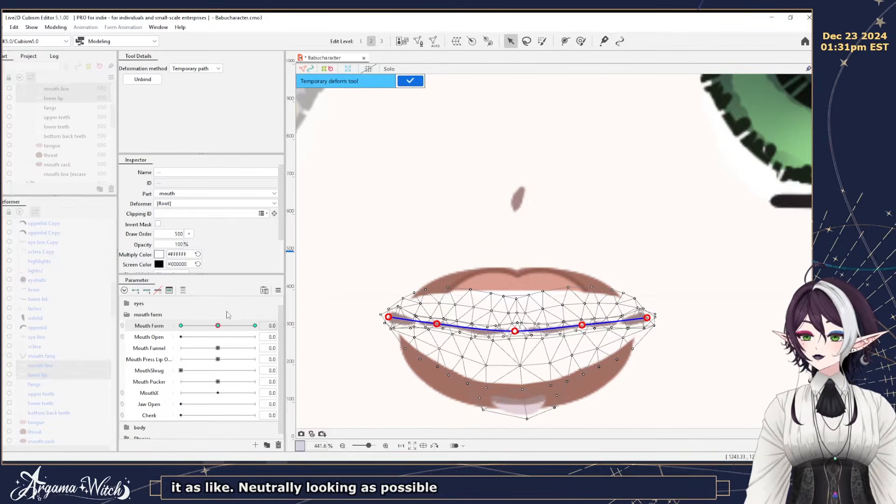
{"action": "left_click", "coordinate": [254, 326]}
{"action": "left_click_drag", "start_coordinate": [256, 326], "coordinate": [222, 327]}
{"action": "left_click", "coordinate": [409, 82]}
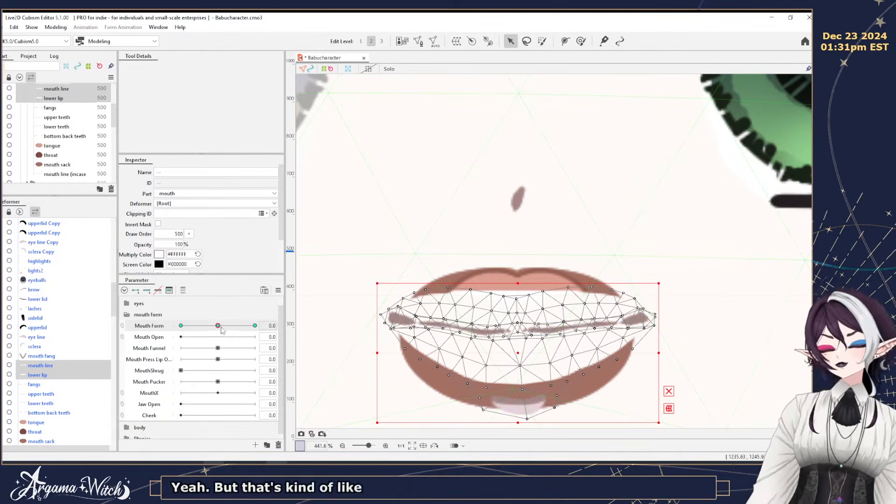
Set Mouth Form to 1.0 and lay a new five-point temporary deformation path along the mouth line from corner to corner.
{"action": "left_click_drag", "start_coordinate": [222, 327], "coordinate": [258, 328]}
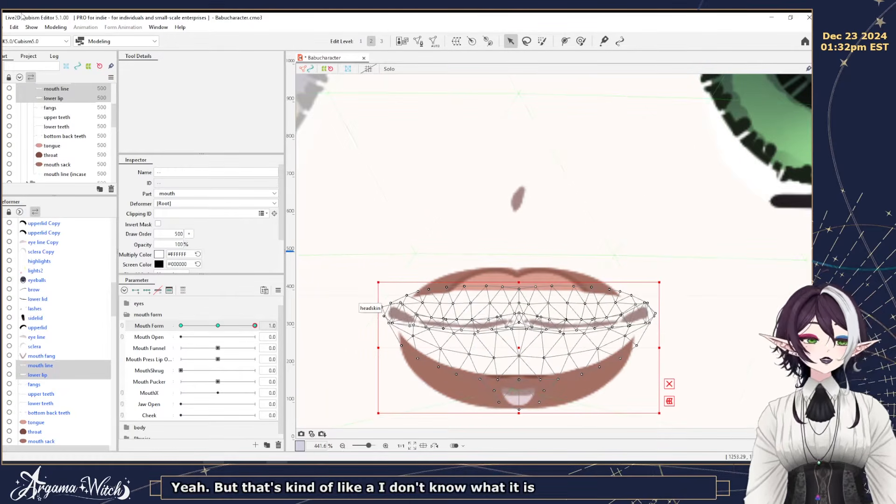
{"action": "left_click", "coordinate": [55, 27]}
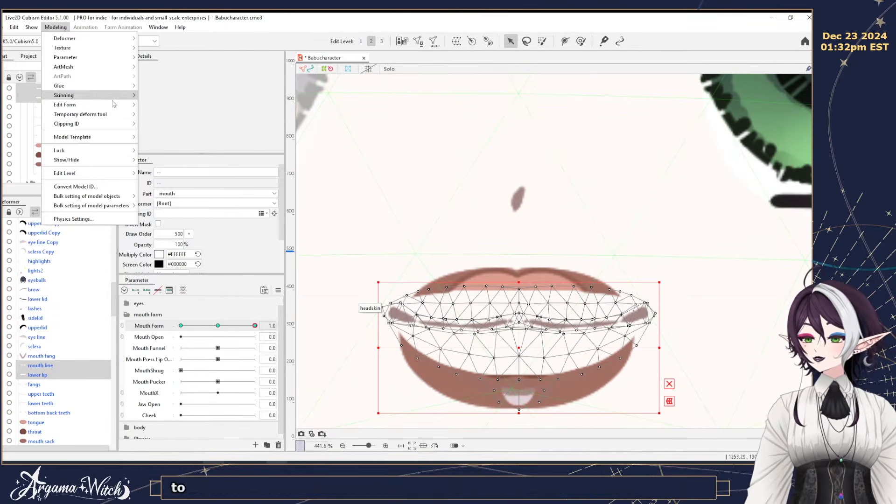
{"action": "mouse_move", "coordinate": [120, 117]}
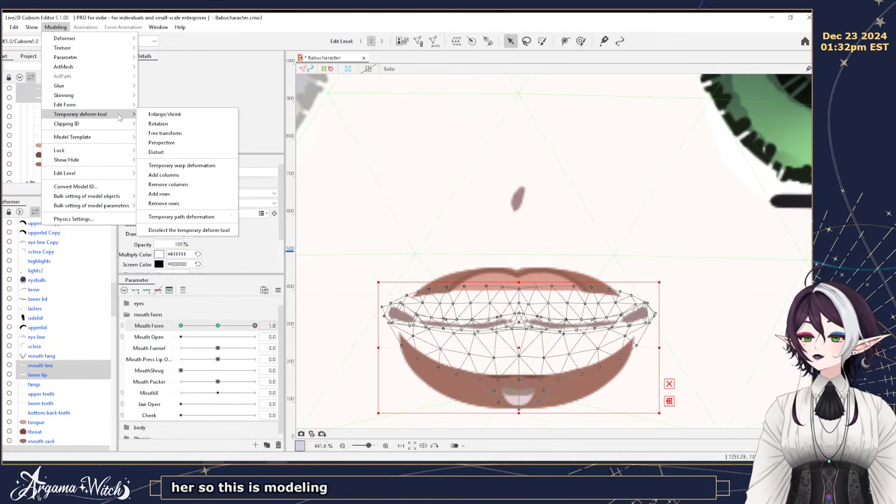
{"action": "left_click", "coordinate": [189, 217]}
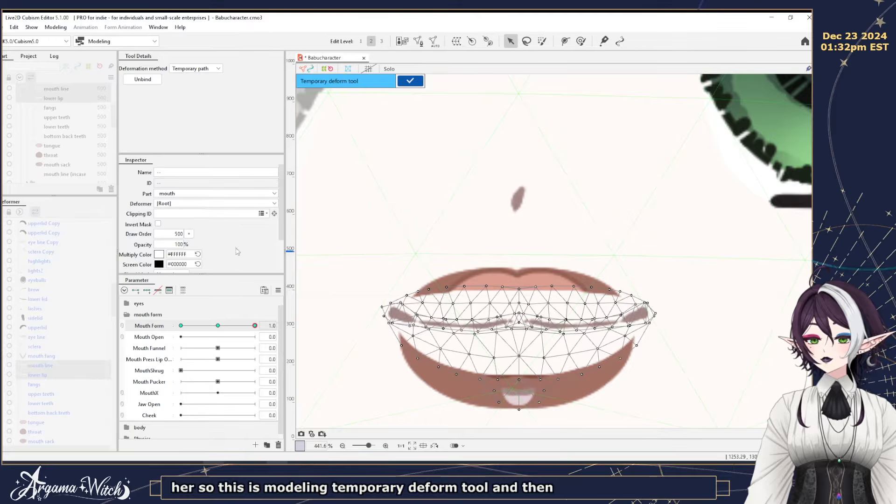
{"action": "left_click", "coordinate": [392, 311]}
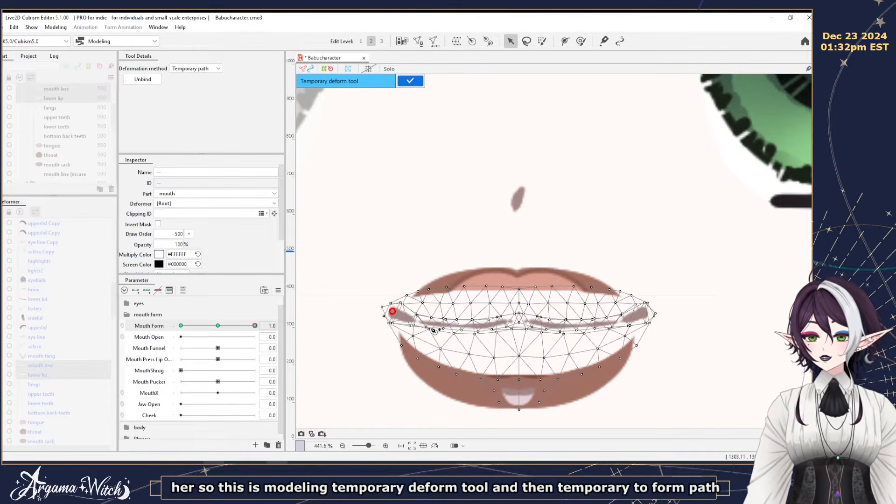
{"action": "left_click", "coordinate": [513, 322]}
{"action": "left_click", "coordinate": [588, 325]}
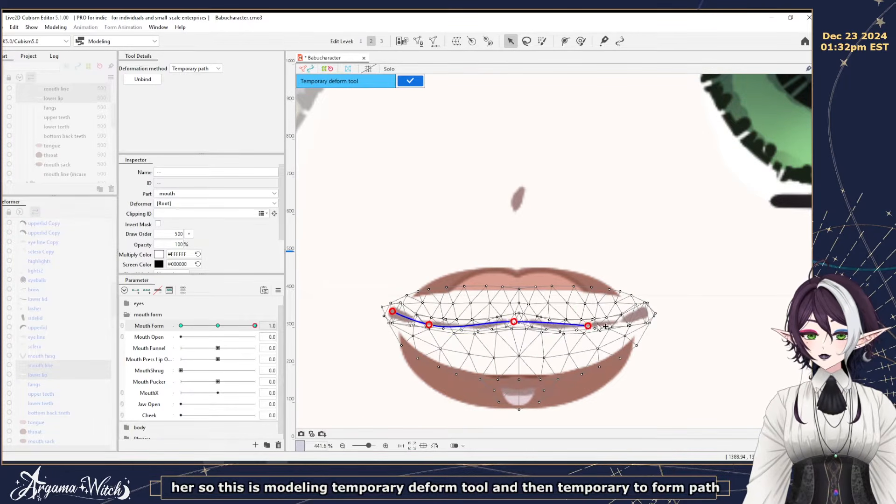
{"action": "left_click", "coordinate": [646, 313]}
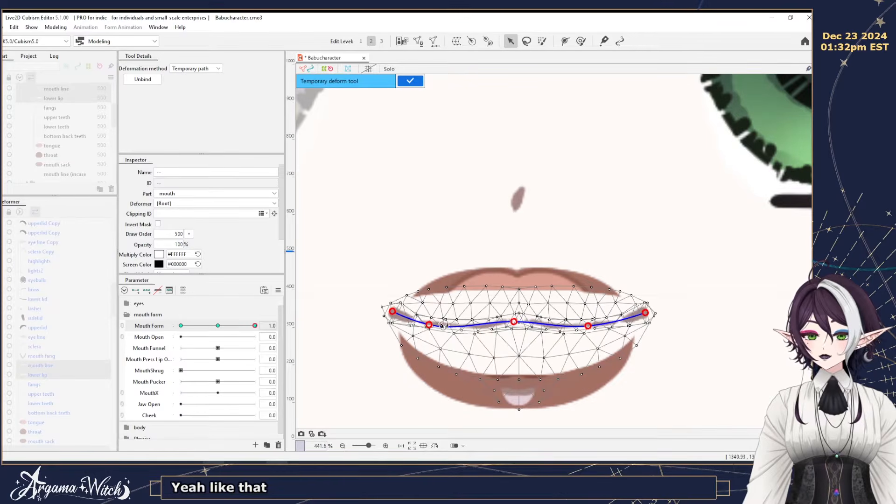
Shape a smile at Mouth Form 1.0 by raising both corners and lowering the path's centre point, and apply the deformation.
{"action": "left_click_drag", "start_coordinate": [392, 311], "coordinate": [394, 293]}
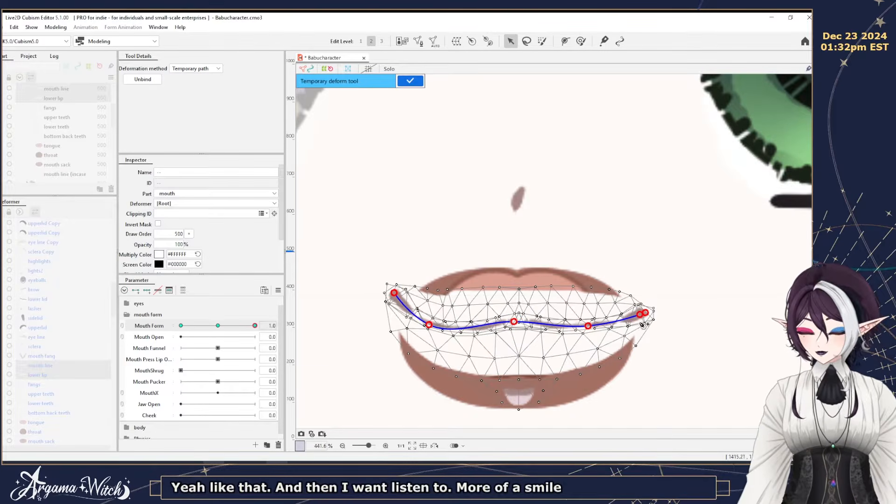
{"action": "left_click_drag", "start_coordinate": [645, 313], "coordinate": [646, 296]}
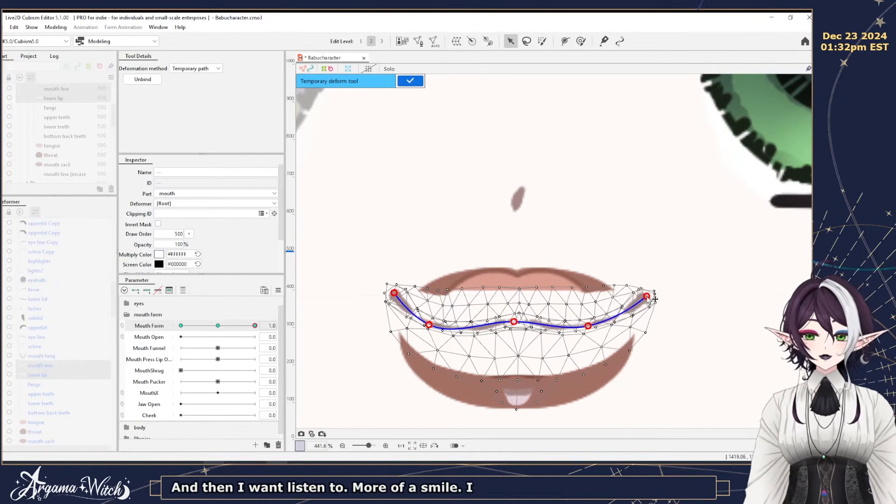
{"action": "left_click_drag", "start_coordinate": [429, 326], "coordinate": [427, 319]}
{"action": "left_click_drag", "start_coordinate": [513, 321], "coordinate": [514, 332]}
{"action": "left_click_drag", "start_coordinate": [646, 296], "coordinate": [647, 288]}
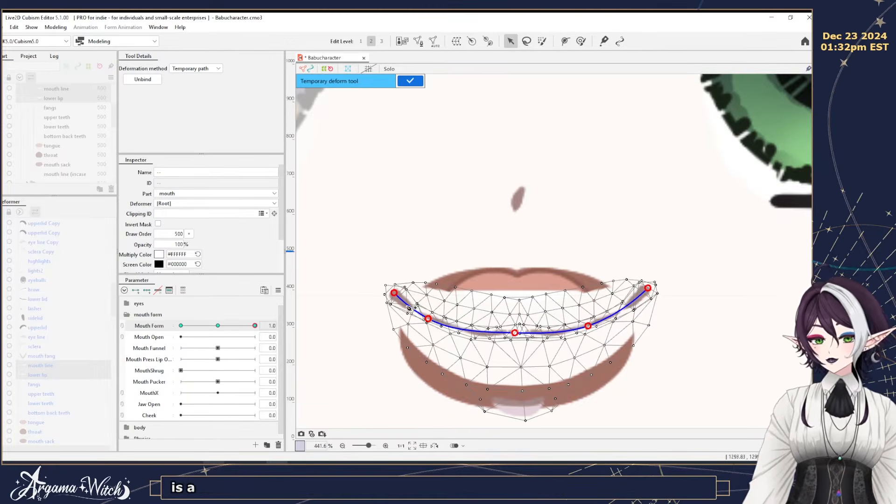
{"action": "left_click_drag", "start_coordinate": [394, 293], "coordinate": [393, 288]}
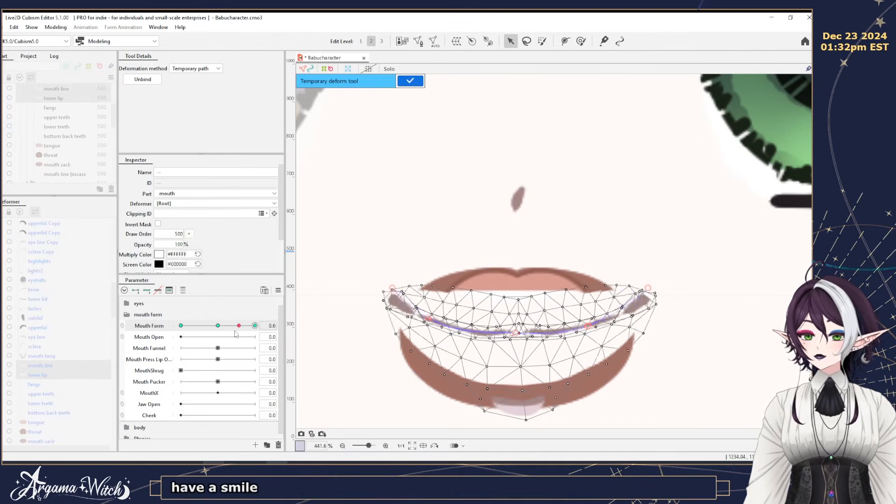
{"action": "left_click", "coordinate": [218, 325]}
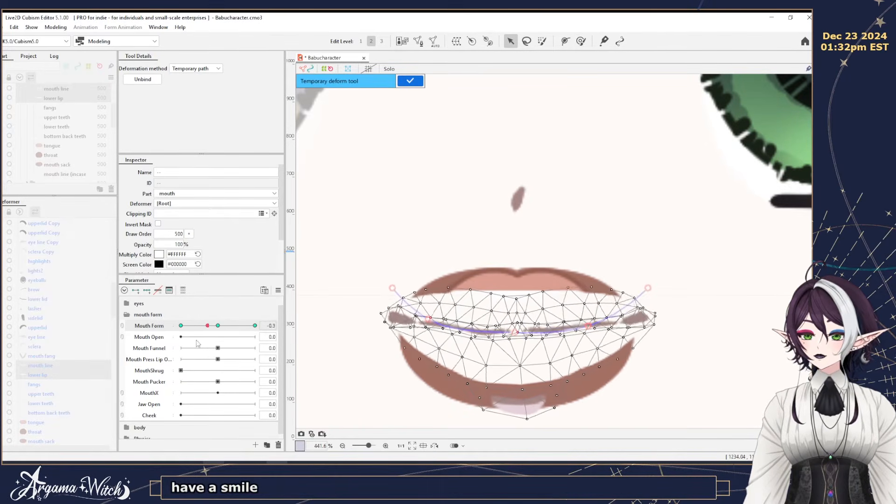
{"action": "left_click", "coordinate": [410, 80]}
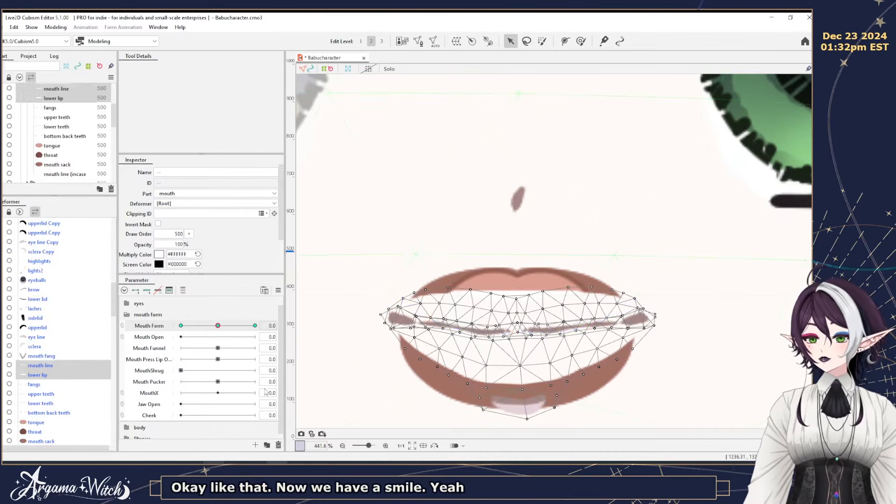
Set Mouth Form to -1.0 and lay a five-point temporary deformation path along the mouth line from corner to corner.
{"action": "left_click", "coordinate": [180, 325]}
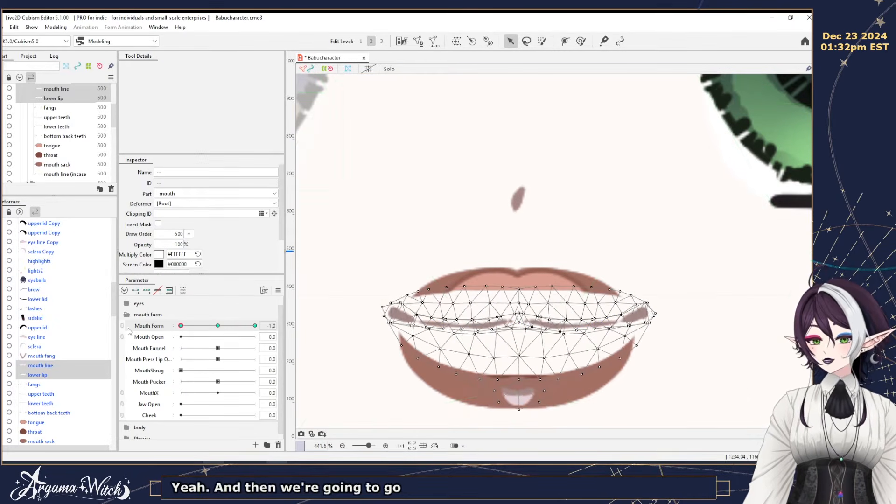
{"action": "left_click", "coordinate": [55, 27]}
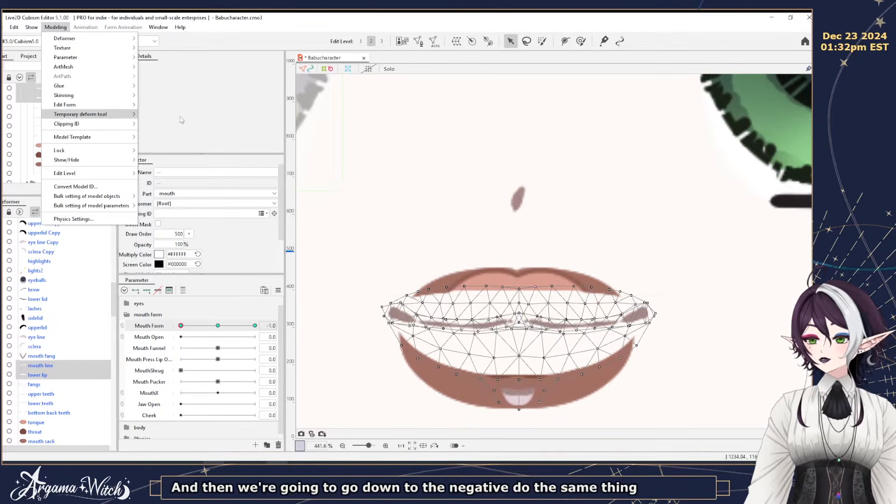
{"action": "mouse_move", "coordinate": [126, 114]}
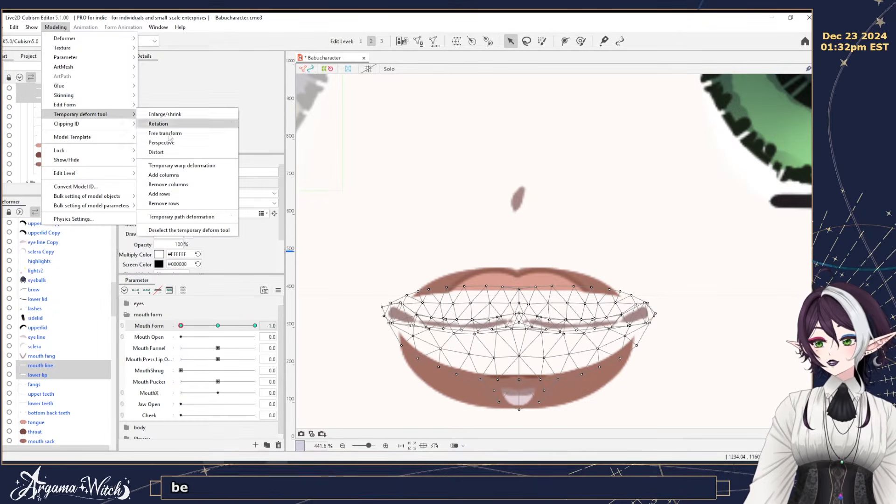
{"action": "left_click", "coordinate": [177, 217]}
{"action": "left_click", "coordinate": [387, 310]}
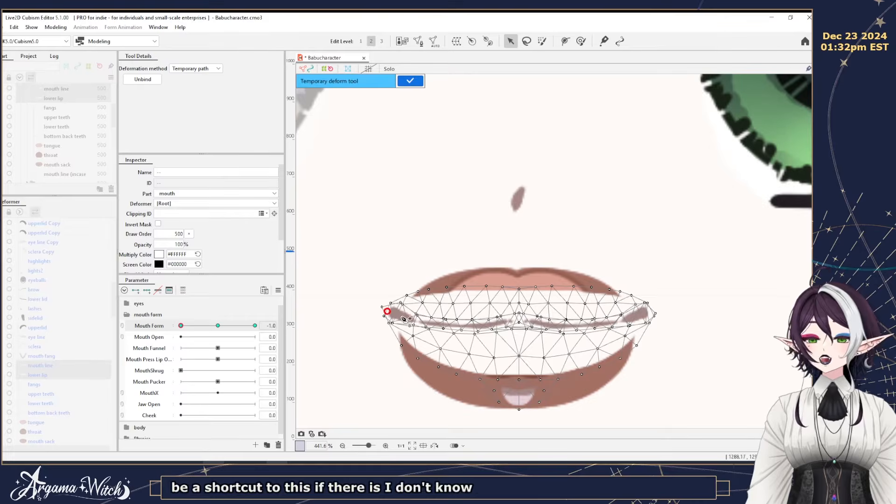
{"action": "left_click", "coordinate": [428, 324]}
{"action": "left_click", "coordinate": [515, 321]}
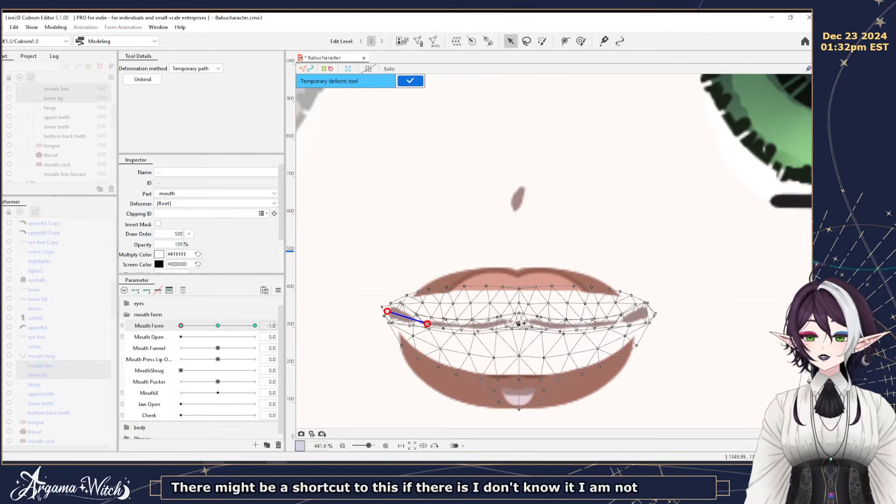
{"action": "left_click", "coordinate": [605, 323]}
{"action": "left_click", "coordinate": [649, 313]}
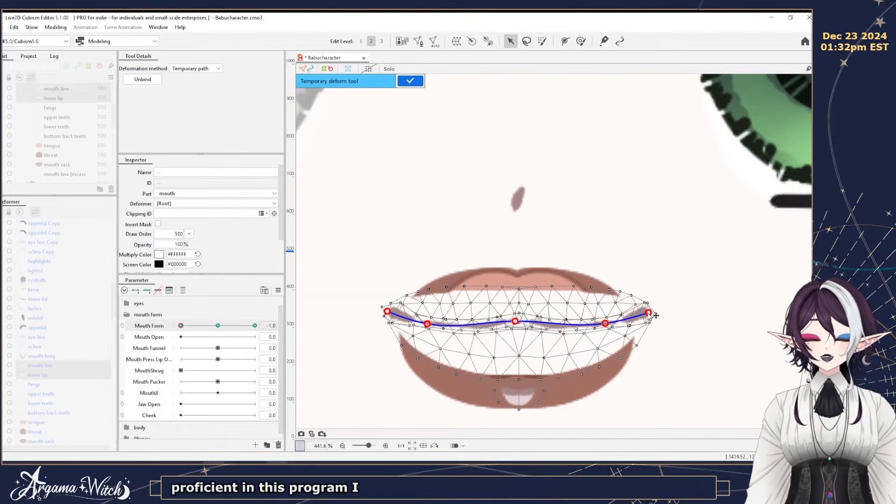
Shape a frown at Mouth Form -1.0 by lowering the corner and intermediate points and raising the centre slightly, and apply the deformation.
{"action": "left_click_drag", "start_coordinate": [656, 315], "coordinate": [658, 339]}
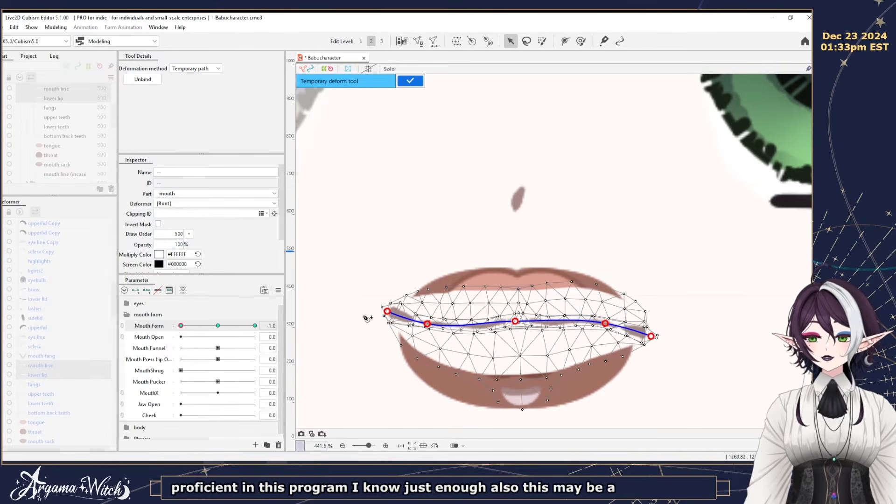
{"action": "left_click_drag", "start_coordinate": [393, 313], "coordinate": [391, 339]}
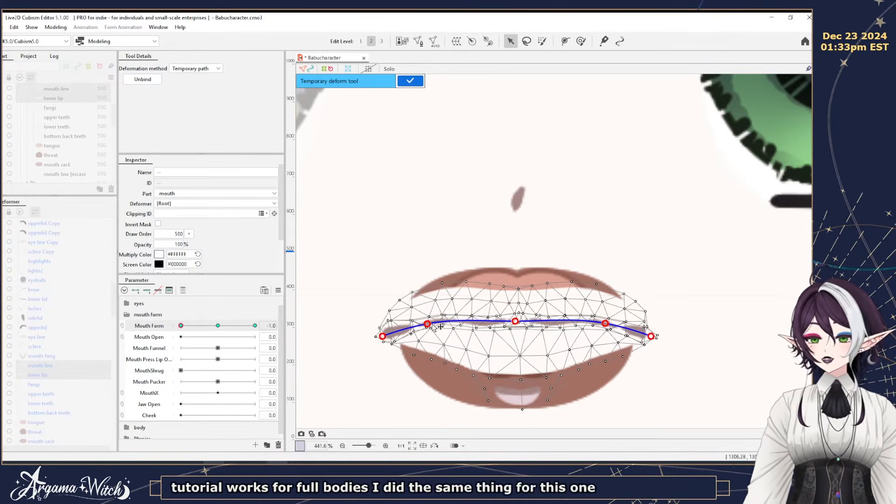
{"action": "left_click_drag", "start_coordinate": [440, 326], "coordinate": [442, 332]}
{"action": "mouse_move", "coordinate": [614, 326]}
{"action": "left_mouse_down"}
{"action": "mouse_move", "coordinate": [653, 343]}
{"action": "mouse_move", "coordinate": [649, 357]}
{"action": "mouse_move", "coordinate": [614, 339]}
{"action": "left_mouse_up"}
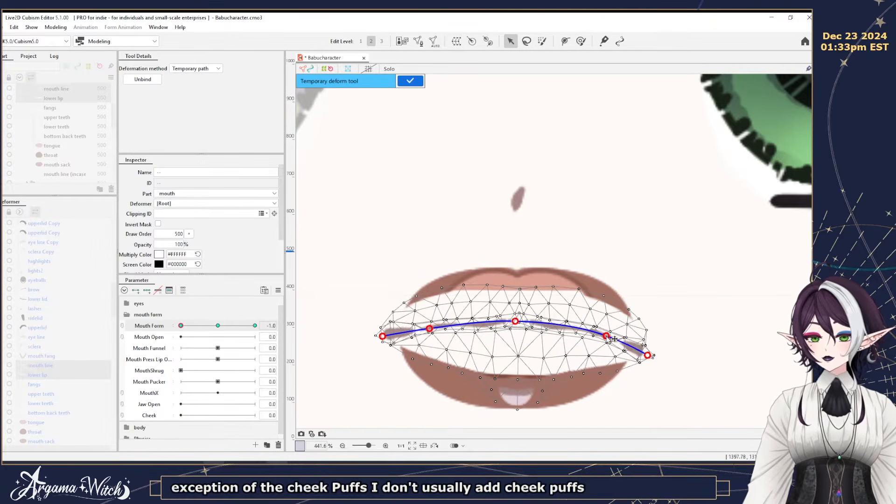
{"action": "left_click_drag", "start_coordinate": [382, 336], "coordinate": [383, 347]}
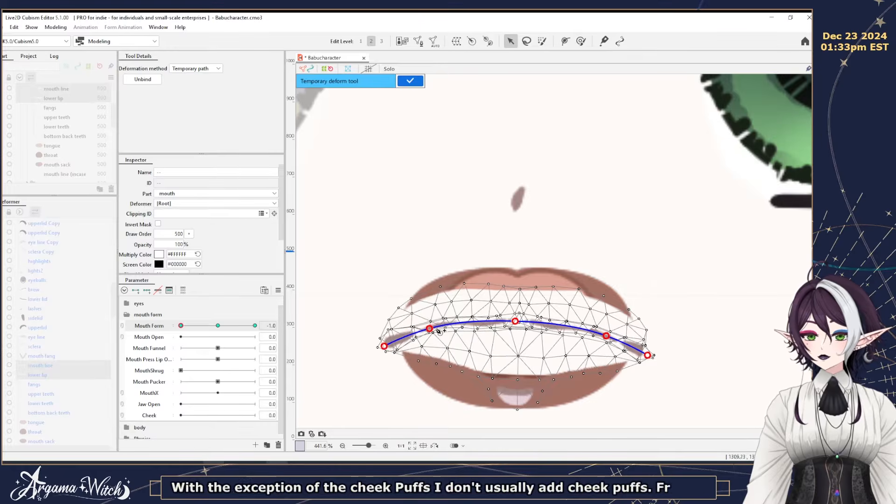
{"action": "left_click_drag", "start_coordinate": [430, 329], "coordinate": [430, 333]}
{"action": "left_click_drag", "start_coordinate": [515, 322], "coordinate": [516, 317]}
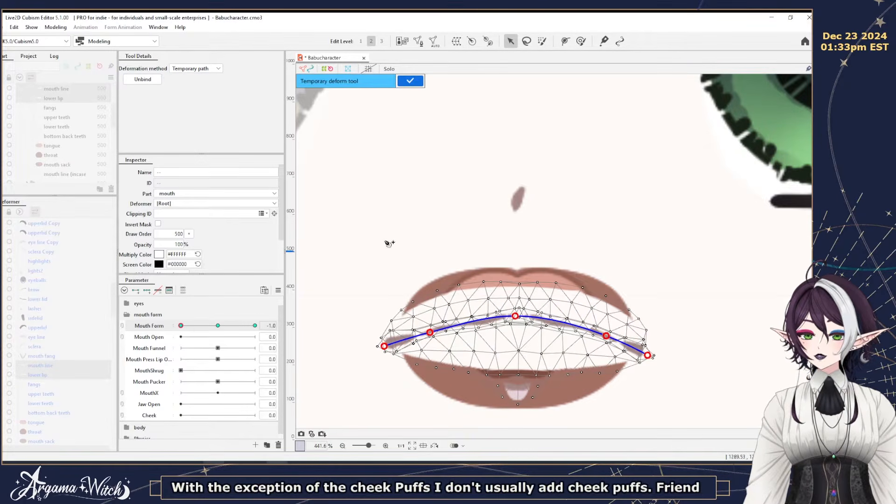
{"action": "left_click", "coordinate": [409, 81]}
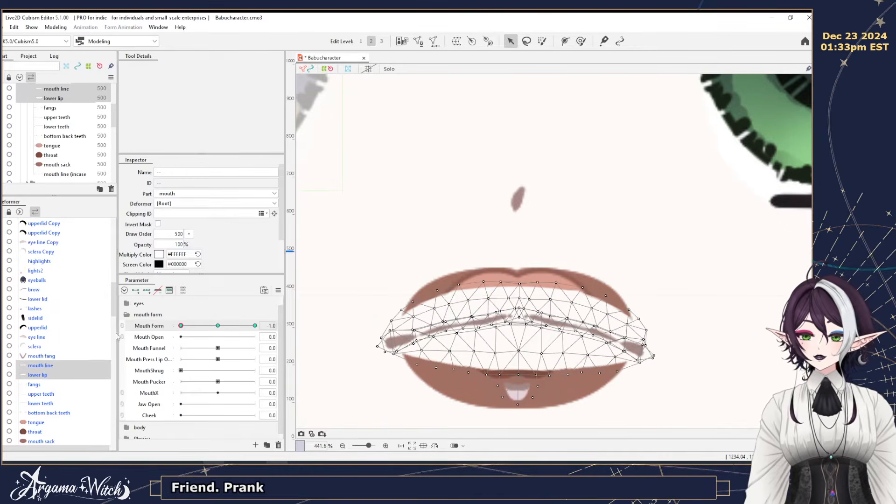
Turn on onion skinning and compare the mouth shapes across the Mouth Form keys, returning the parameter to 0.
{"action": "left_click_drag", "start_coordinate": [108, 336], "coordinate": [181, 325]}
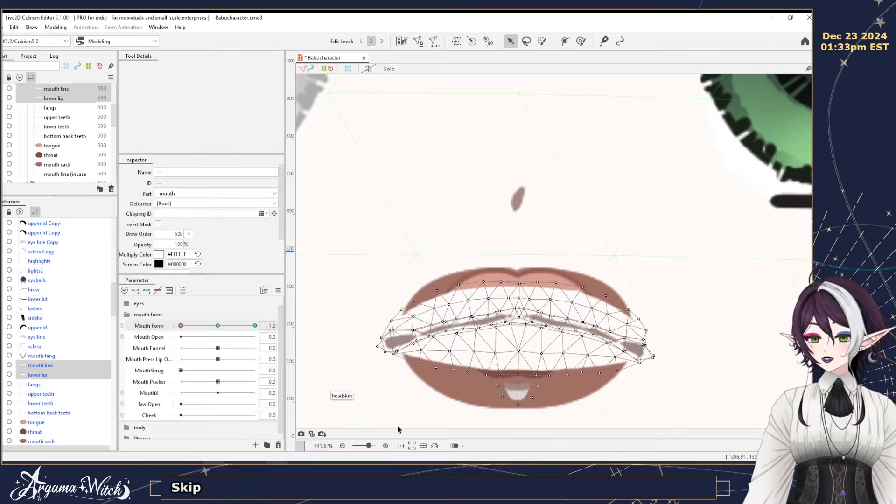
{"action": "left_click", "coordinate": [454, 446]}
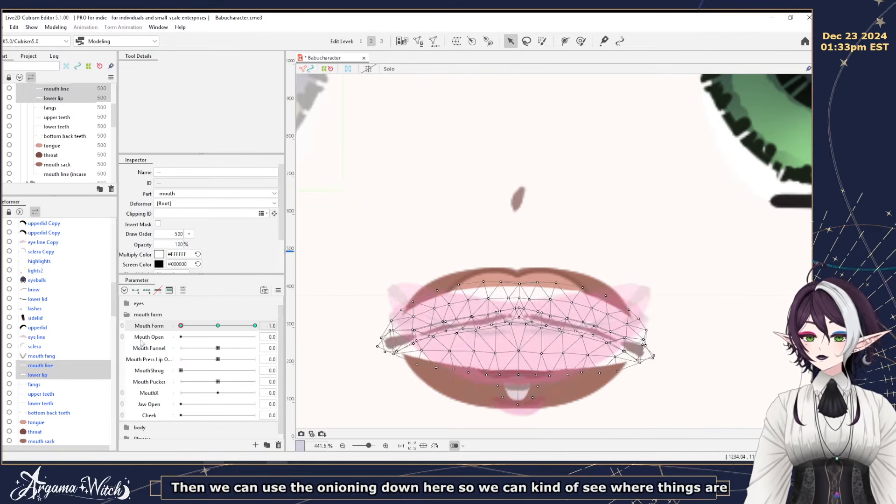
{"action": "left_click", "coordinate": [255, 325]}
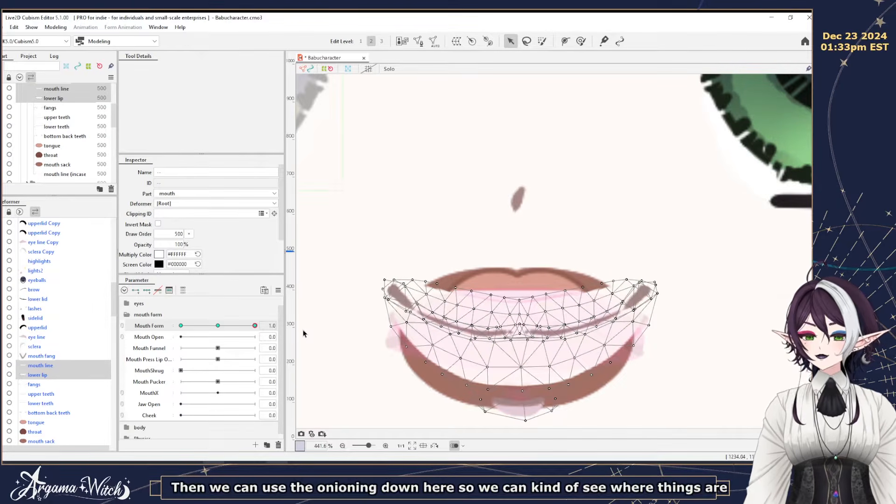
{"action": "left_click_drag", "start_coordinate": [304, 330], "coordinate": [221, 325]}
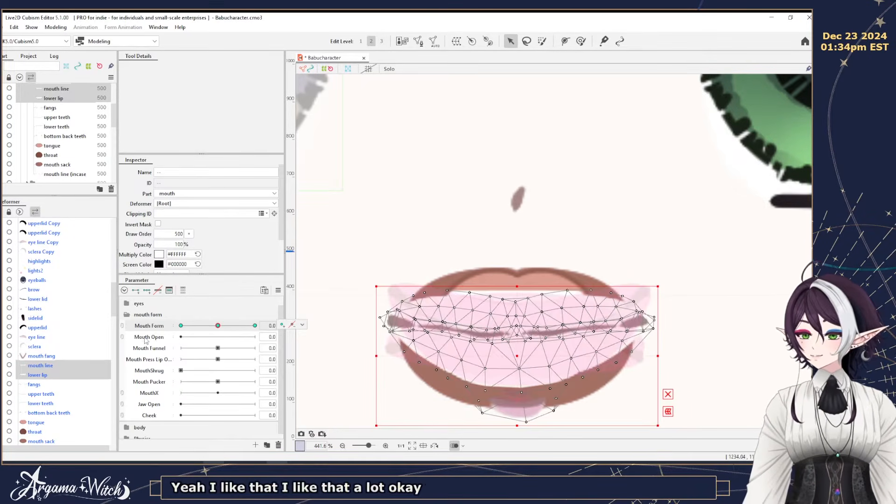
Add a permanent five-point deform path to the mouth line only, running from corner to corner.
{"action": "left_click", "coordinate": [30, 366]}
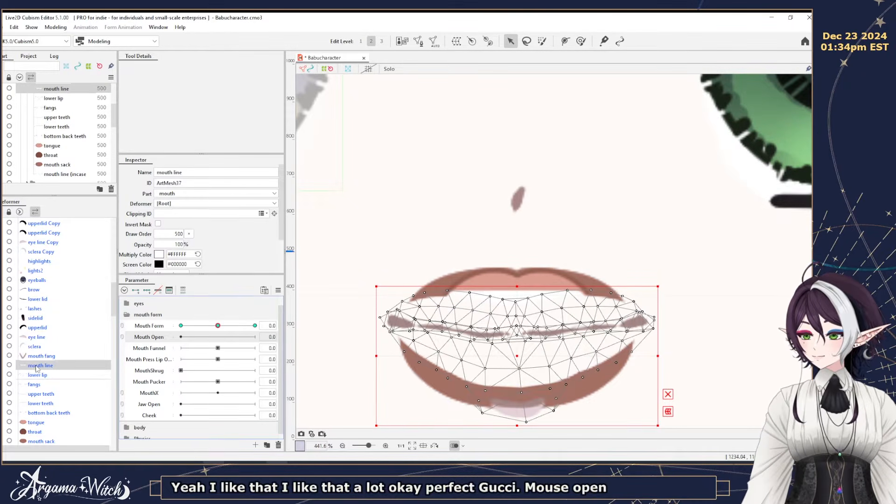
{"action": "left_click", "coordinate": [565, 41]}
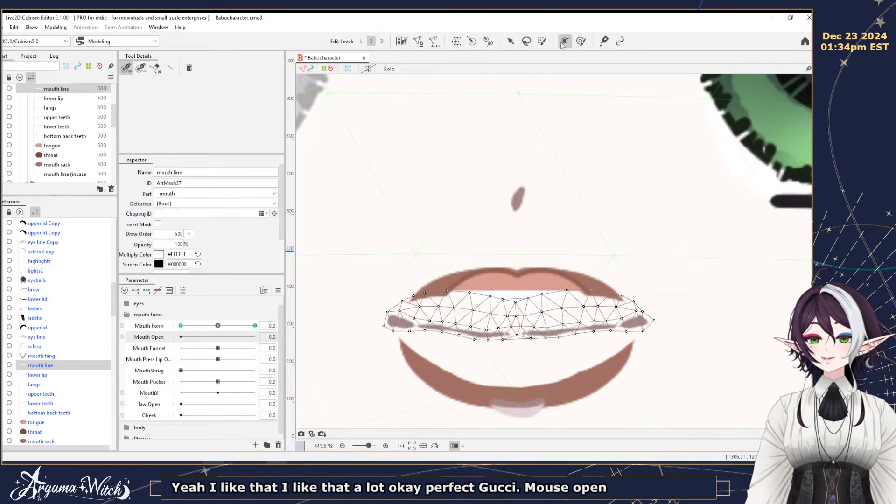
{"action": "left_click", "coordinate": [390, 317]}
{"action": "left_click", "coordinate": [420, 324]}
{"action": "left_click", "coordinate": [516, 332]}
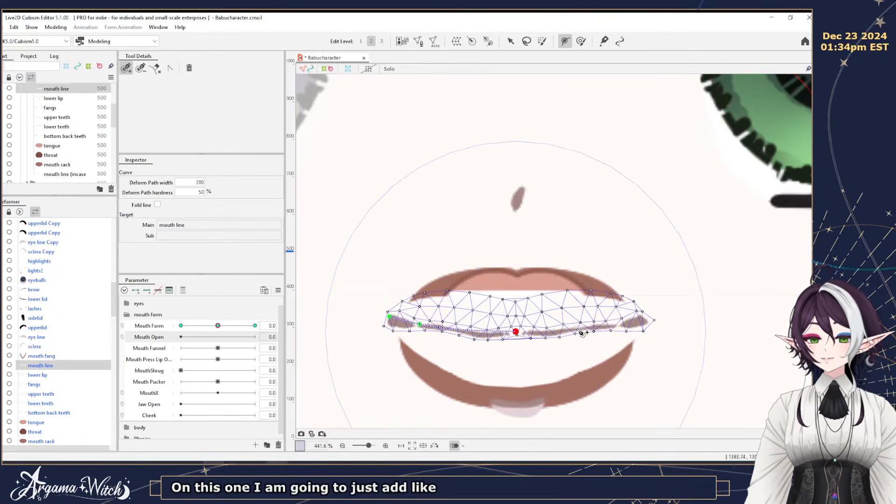
{"action": "left_click", "coordinate": [580, 327]}
{"action": "left_click", "coordinate": [648, 320]}
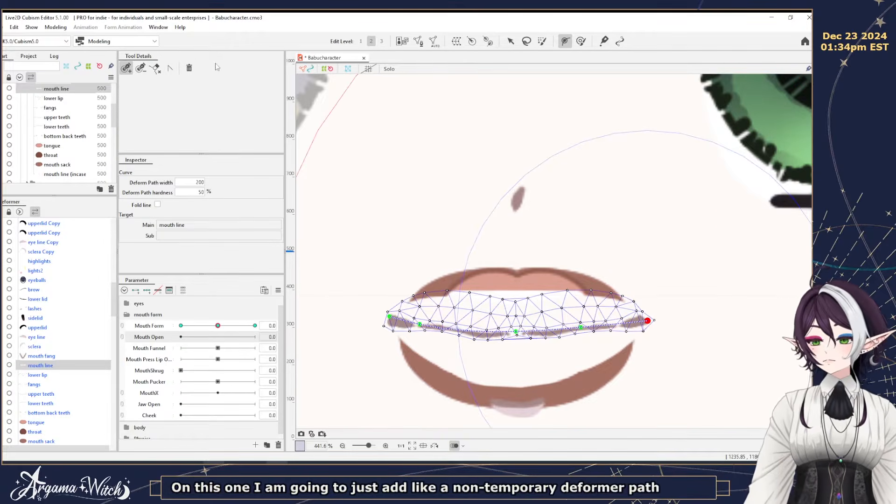
Set the mouth line's deform path width to 23 and adjust its two intermediate points along the line.
{"action": "left_click_drag", "start_coordinate": [196, 182], "coordinate": [113, 182]}
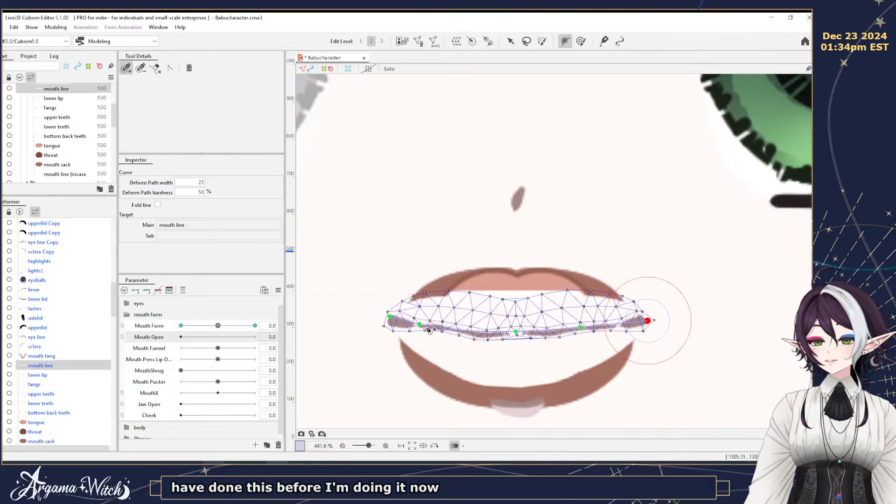
{"action": "left_click_drag", "start_coordinate": [420, 324], "coordinate": [440, 327]}
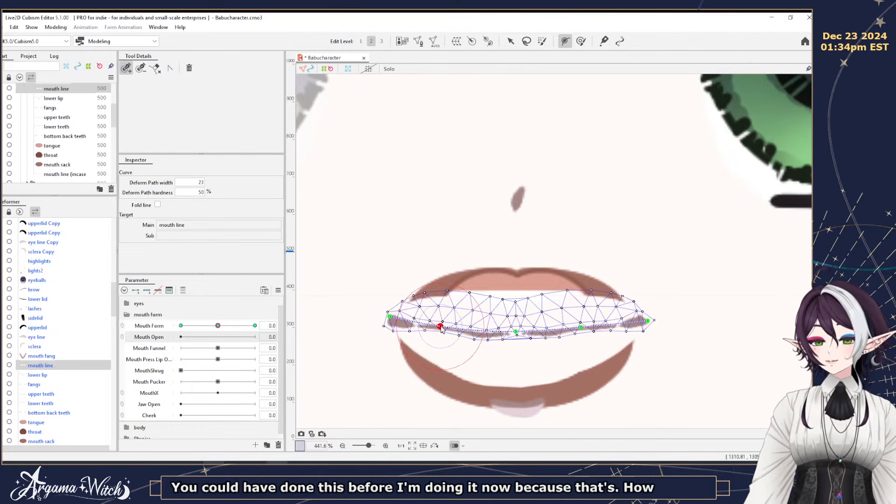
{"action": "left_click", "coordinate": [582, 328]}
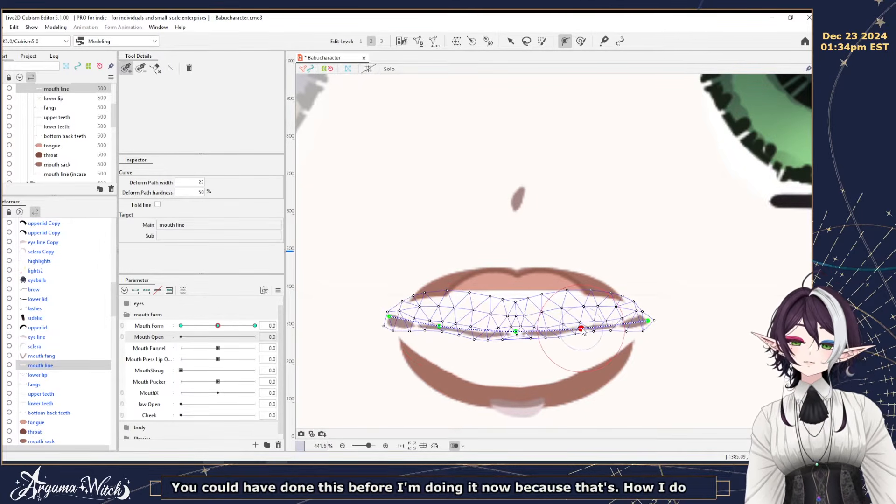
Add a five-point deform path along the lower lip's mouth-line edge, set its width to 20, and fine-tune its point positions.
{"action": "left_click", "coordinate": [41, 375]}
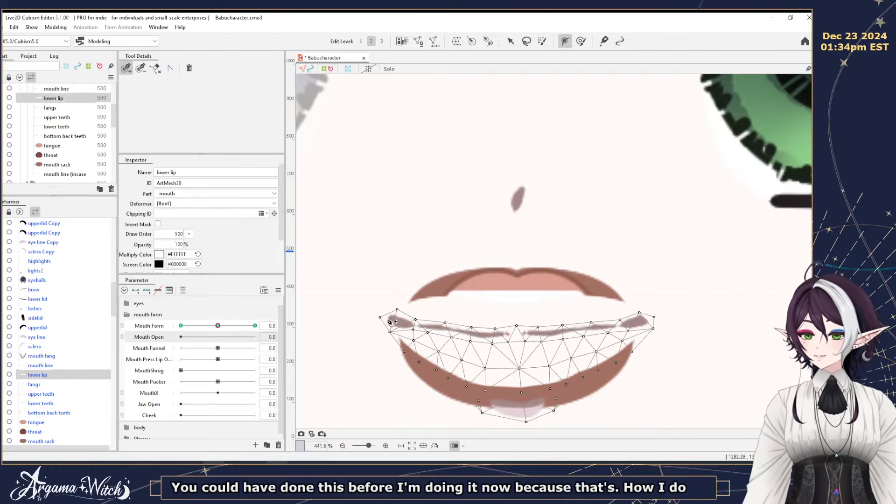
{"action": "left_click", "coordinate": [389, 320]}
{"action": "left_click", "coordinate": [515, 333]}
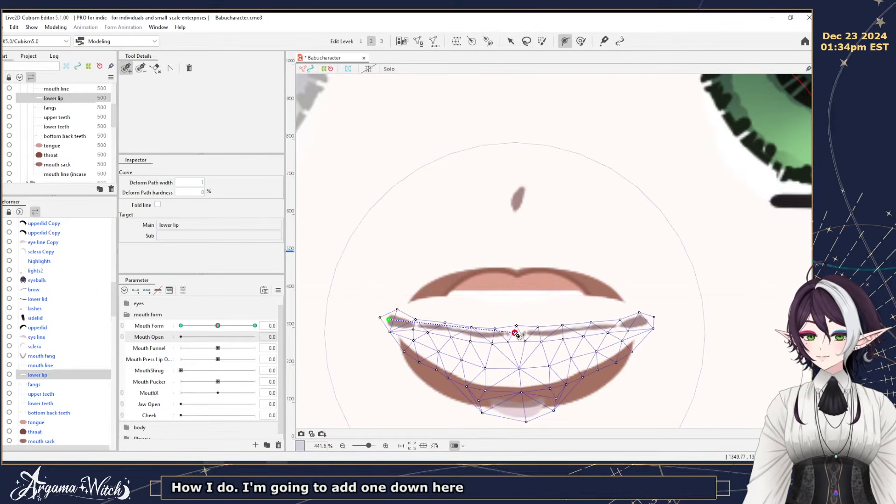
{"action": "left_click", "coordinate": [642, 322]}
{"action": "left_click", "coordinate": [590, 329]}
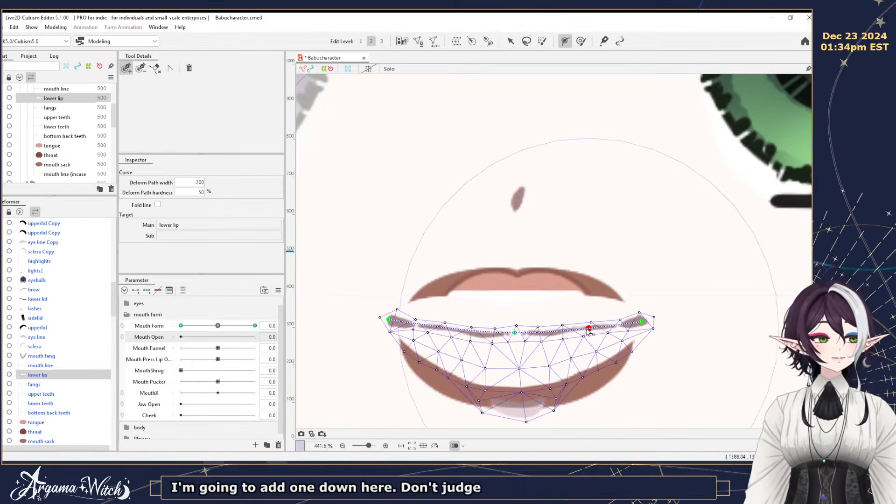
{"action": "left_click", "coordinate": [457, 330]}
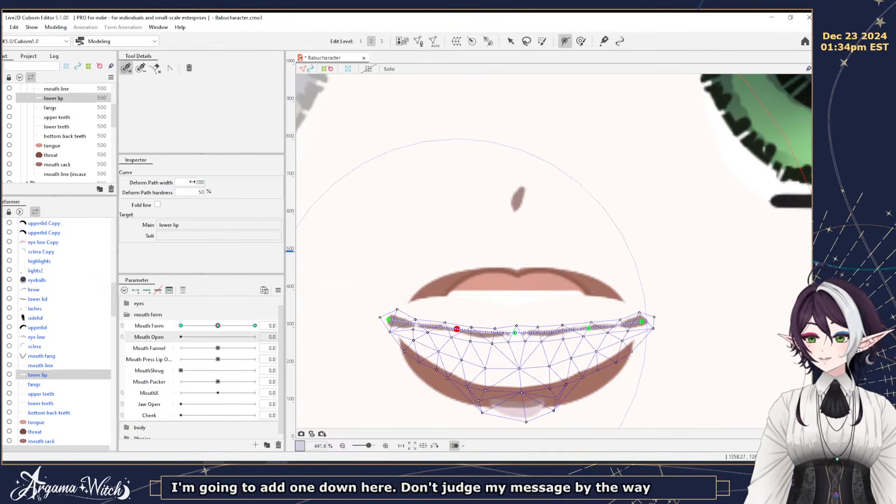
{"action": "left_click_drag", "start_coordinate": [195, 182], "coordinate": [111, 183]}
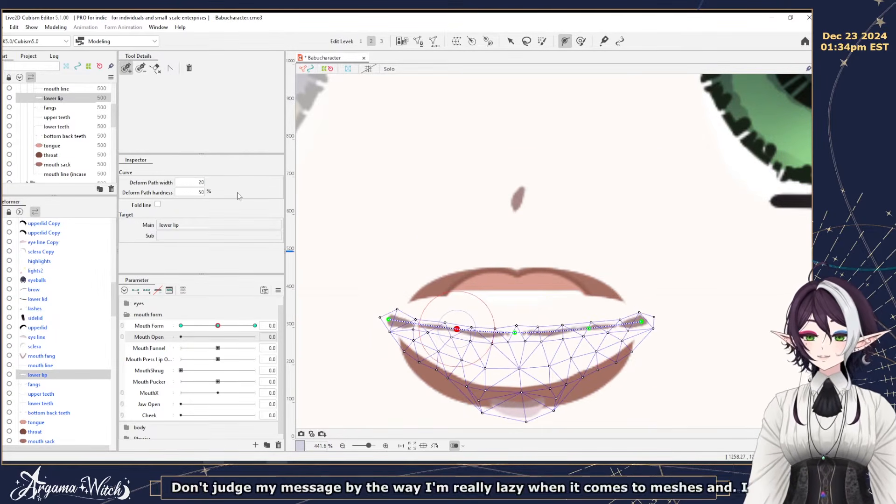
{"action": "left_click", "coordinate": [515, 332]}
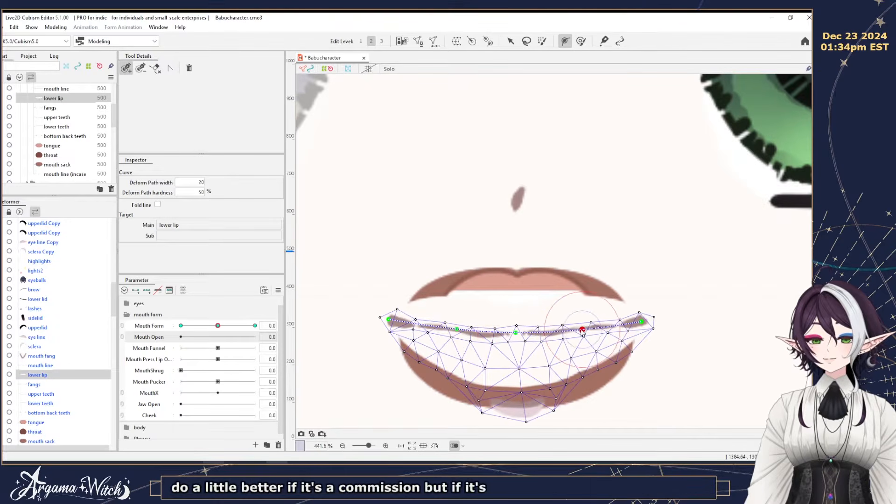
Finish adjusting the lower lip's deform path points, add two keys to Mouth Open for the lower lip, and set that parameter to 1.0.
{"action": "left_click", "coordinate": [452, 332]}
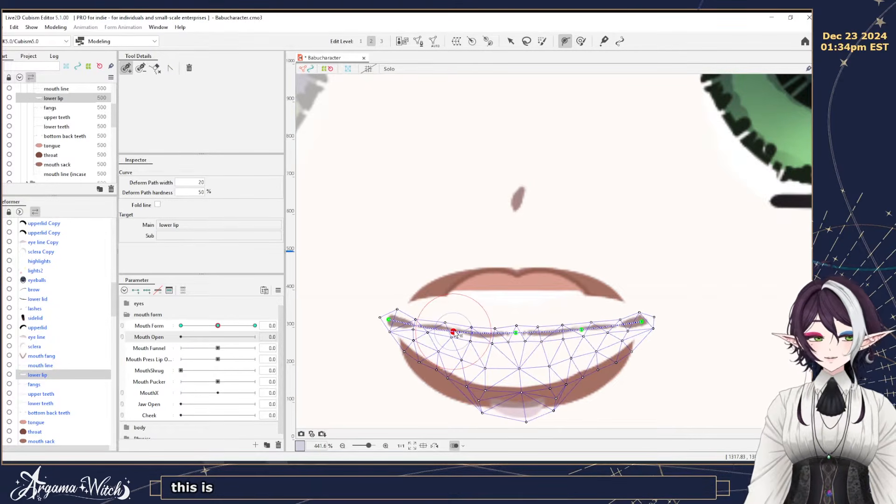
{"action": "left_click", "coordinate": [510, 40]}
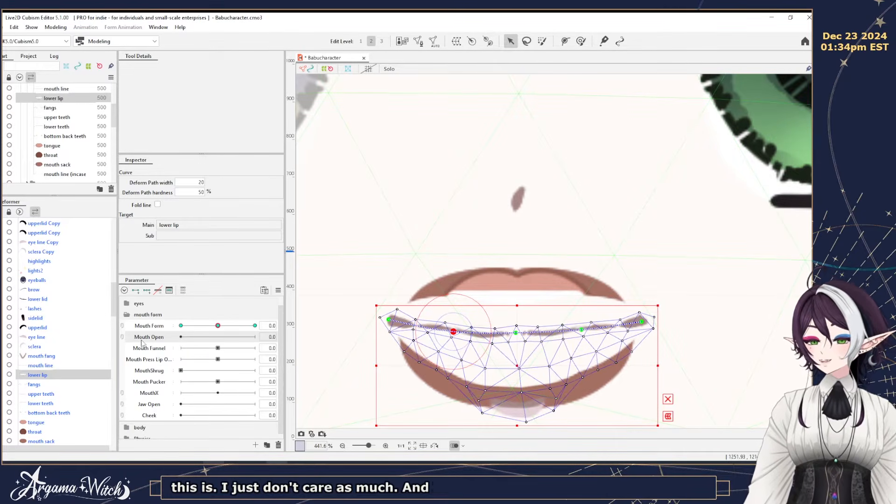
{"action": "left_click", "coordinate": [136, 290]}
{"action": "left_click_drag", "start_coordinate": [180, 337], "coordinate": [304, 337]}
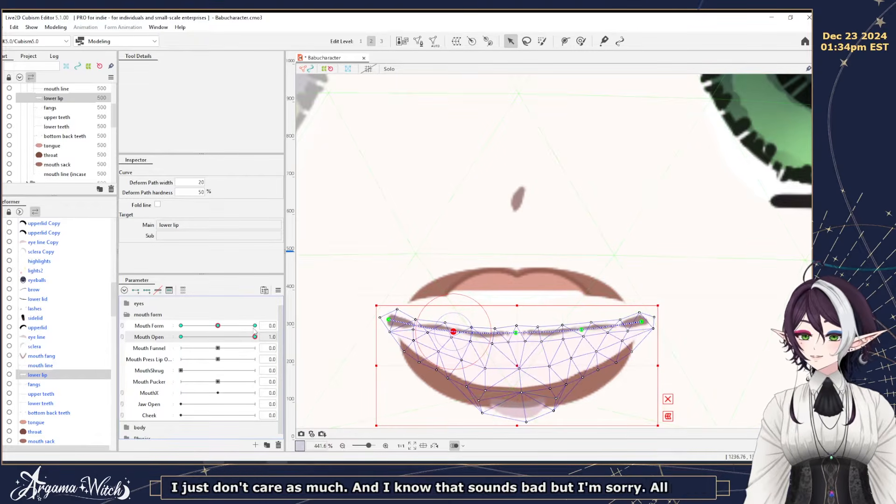
Curve the lower lip's edge downward at Mouth Open 1.0 by lowering its three middle deform path points into an open-mouth shape.
{"action": "left_click_drag", "start_coordinate": [517, 332], "coordinate": [520, 363]}
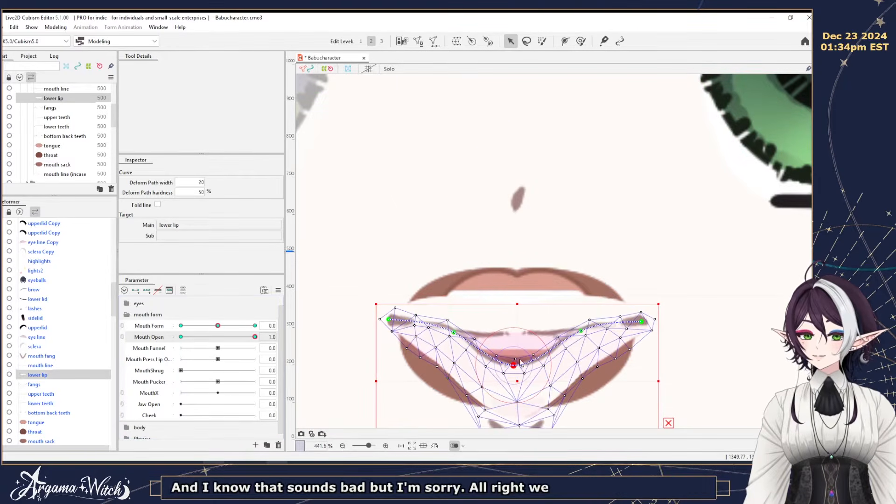
{"action": "left_click_drag", "start_coordinate": [581, 331], "coordinate": [593, 359]}
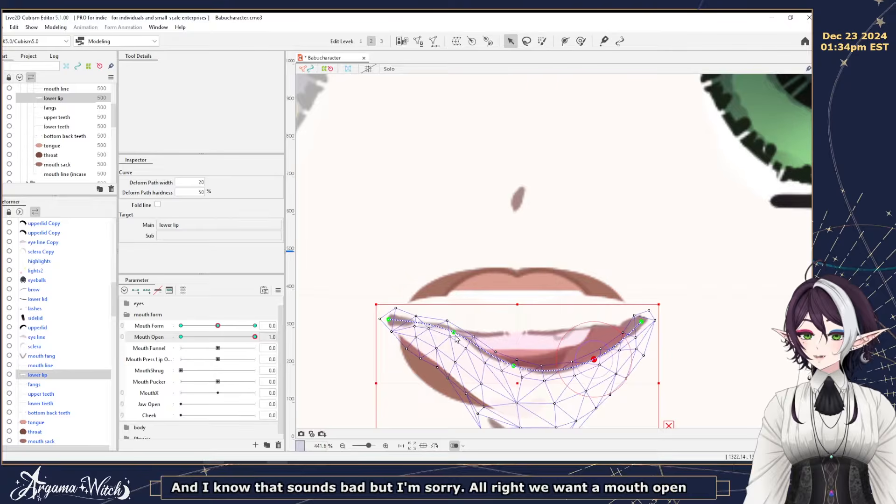
{"action": "left_click_drag", "start_coordinate": [453, 332], "coordinate": [429, 361]}
{"action": "left_click_drag", "start_coordinate": [513, 367], "coordinate": [515, 383]}
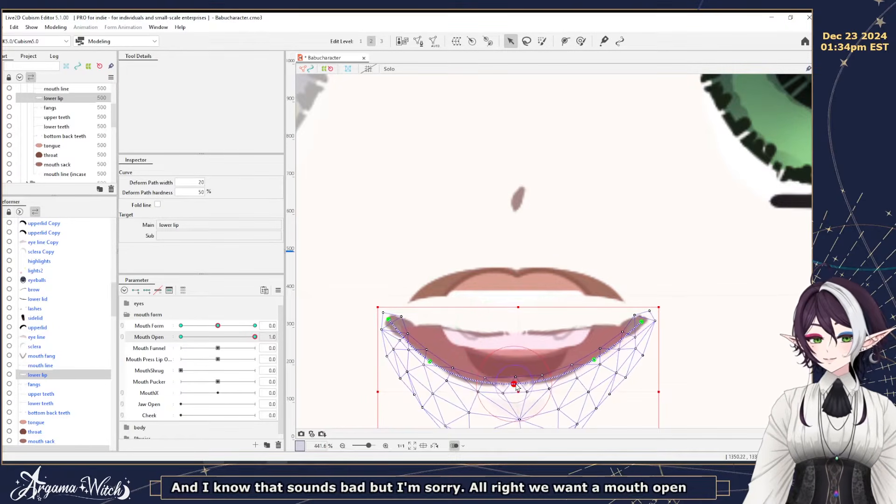
Try to arch the mouth line upward by raising its three middle deform path points without adding Mouth Open keys.
{"action": "left_click", "coordinate": [41, 366]}
{"action": "left_click_drag", "start_coordinate": [515, 332], "coordinate": [519, 299]}
{"action": "left_click_drag", "start_coordinate": [582, 328], "coordinate": [583, 301]}
{"action": "left_click_drag", "start_coordinate": [439, 325], "coordinate": [443, 302]}
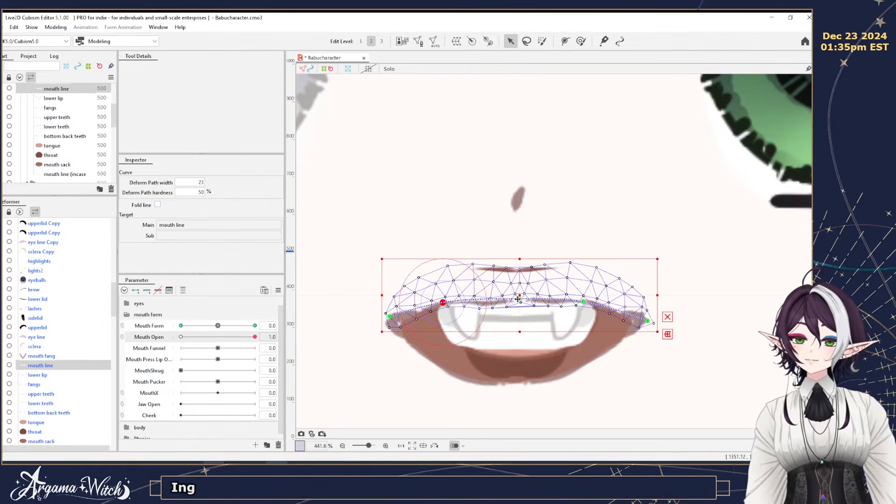
{"action": "left_click", "coordinate": [667, 318]}
{"action": "left_click_drag", "start_coordinate": [524, 303], "coordinate": [519, 291]}
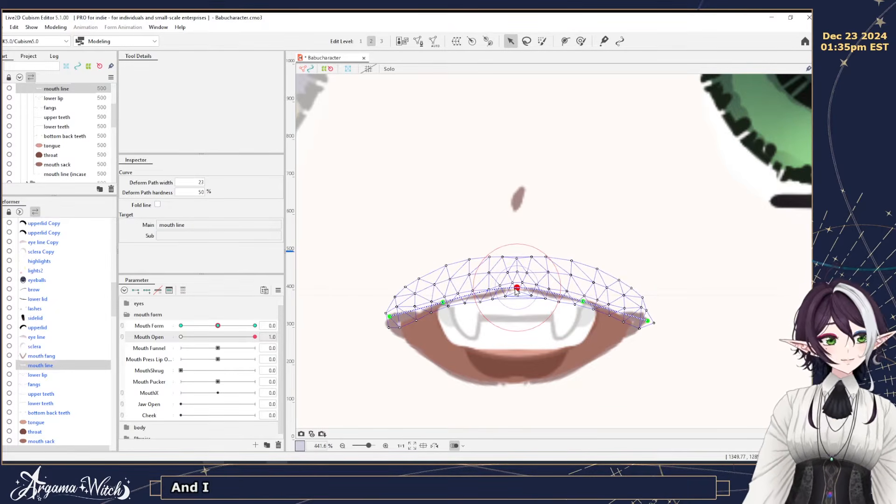
Try to refine the mouth line's arch by moving its corner points down and inward and nudging its intermediate points.
{"action": "left_click_drag", "start_coordinate": [647, 322], "coordinate": [645, 326]}
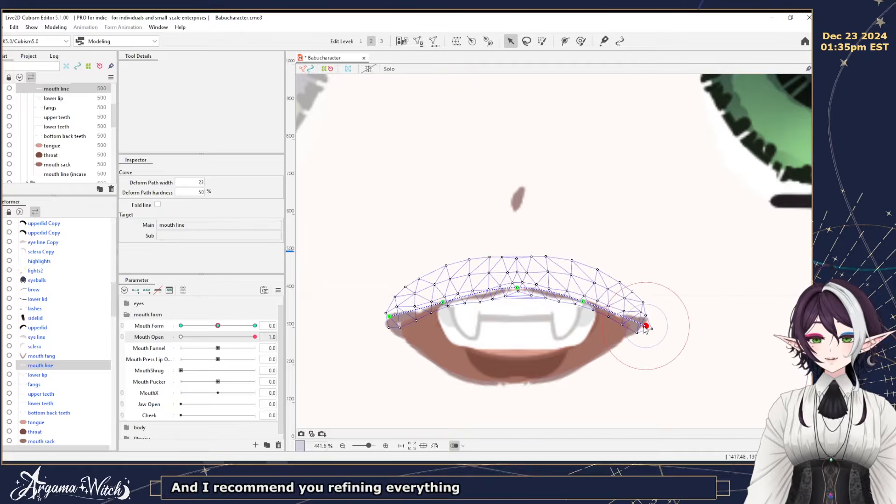
{"action": "left_click_drag", "start_coordinate": [390, 318], "coordinate": [390, 324]}
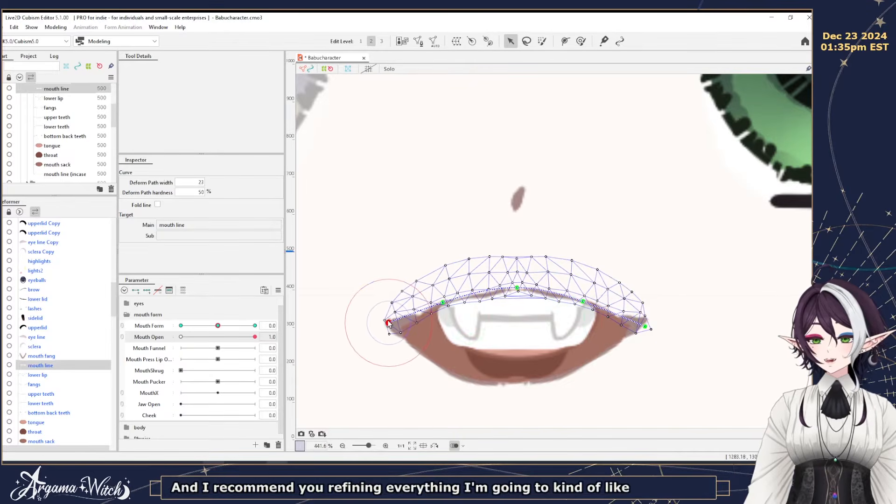
{"action": "left_click_drag", "start_coordinate": [443, 303], "coordinate": [442, 299]}
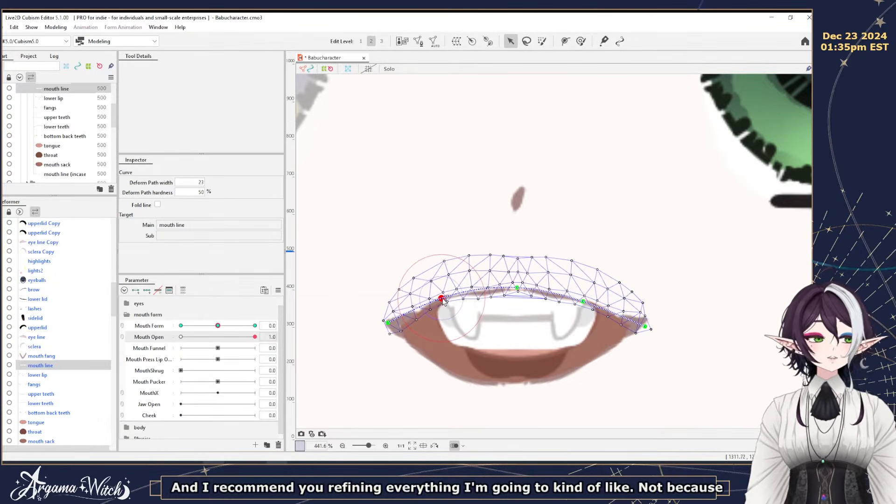
{"action": "left_click", "coordinate": [583, 301]}
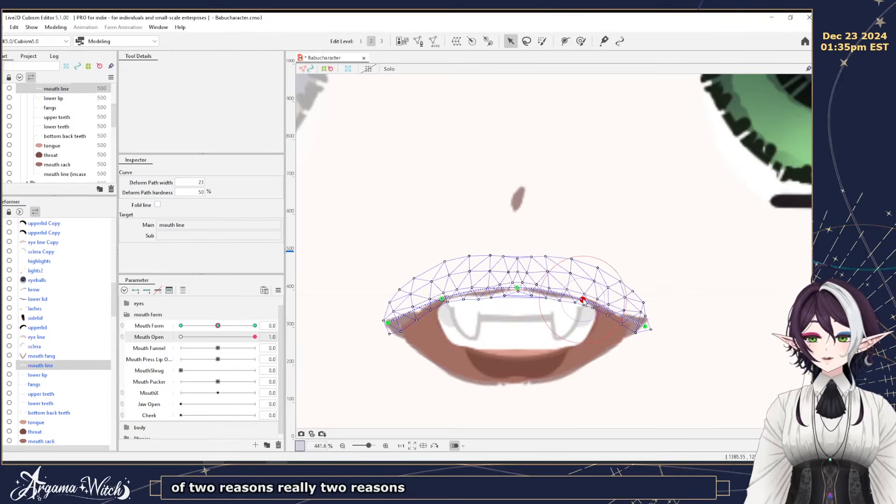
{"action": "left_click_drag", "start_coordinate": [391, 324], "coordinate": [394, 324]}
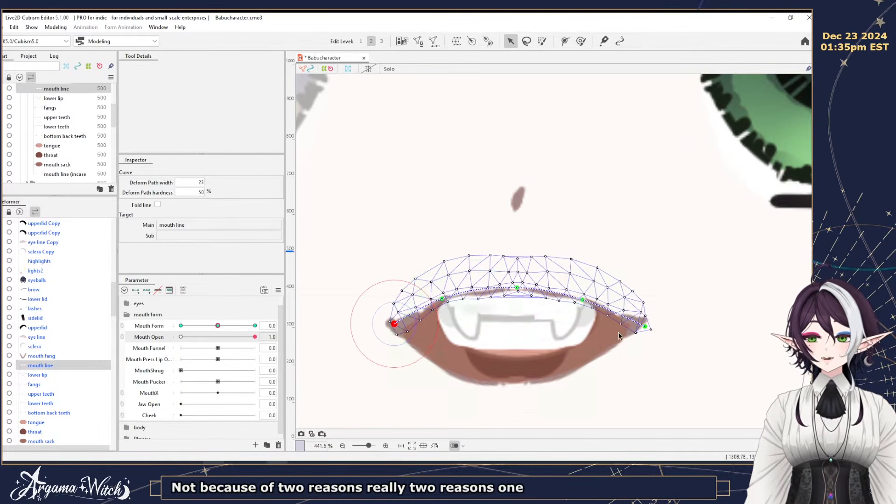
{"action": "left_click_drag", "start_coordinate": [648, 328], "coordinate": [637, 330]}
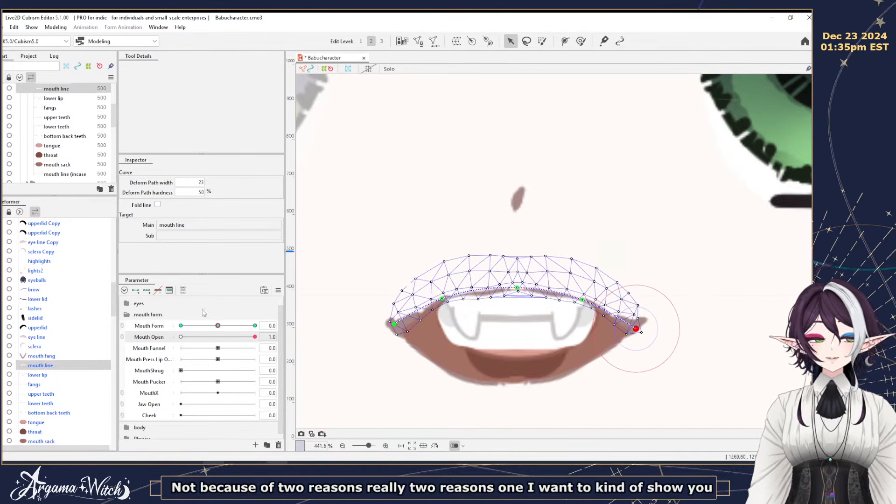
Check the mouth line at Mouth Open 0, and undo all its point moves plus the last move of the lower lip's centre point.
{"action": "left_click_drag", "start_coordinate": [244, 342], "coordinate": [114, 337]}
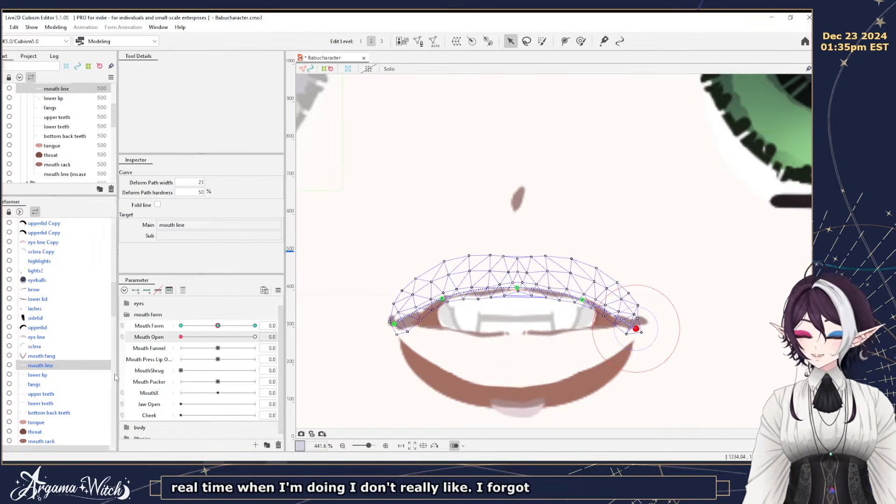
{"action": "key", "text": "ctrl+z"}
{"action": "key", "text": "ctrl+z"}
{"action": "key", "text": "ctrl+z"}
{"action": "key", "text": "ctrl+z"}
{"action": "key", "text": "ctrl+z"}
{"action": "key", "text": "ctrl+z"}
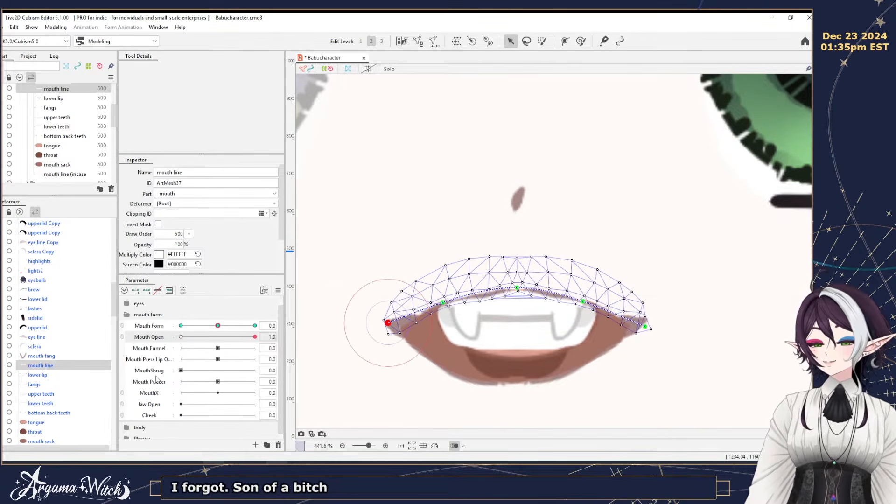
{"action": "key", "text": "ctrl+z"}
{"action": "key", "text": "ctrl+z"}
{"action": "key", "text": "ctrl+z"}
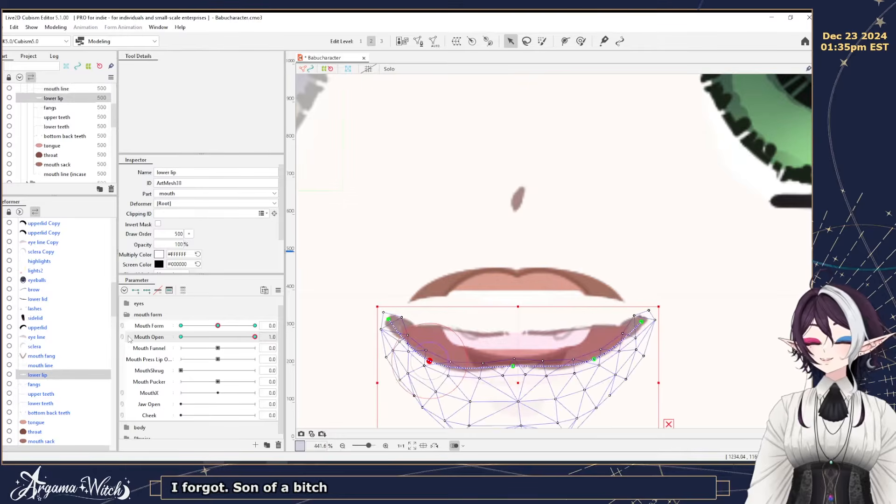
Select the mouth line, add two keys to Mouth Open for it, and set the parameter to 1.0.
{"action": "left_click_drag", "start_coordinate": [255, 337], "coordinate": [316, 344]}
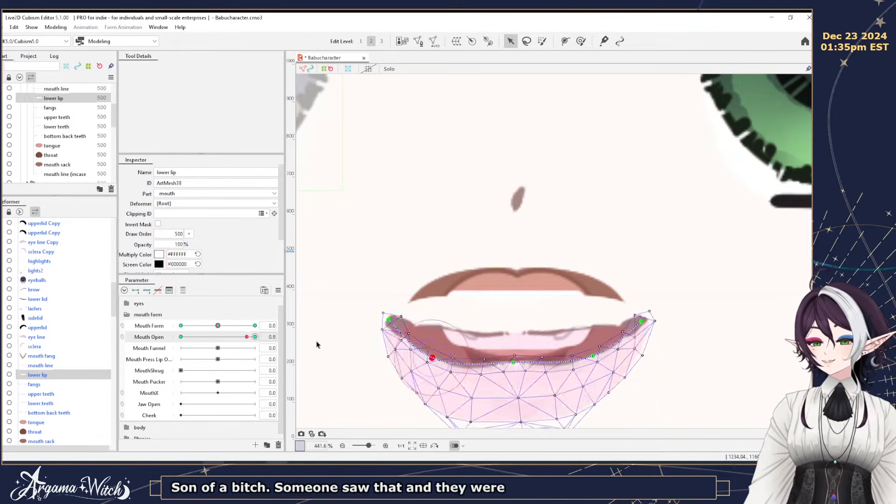
{"action": "left_click", "coordinate": [37, 366]}
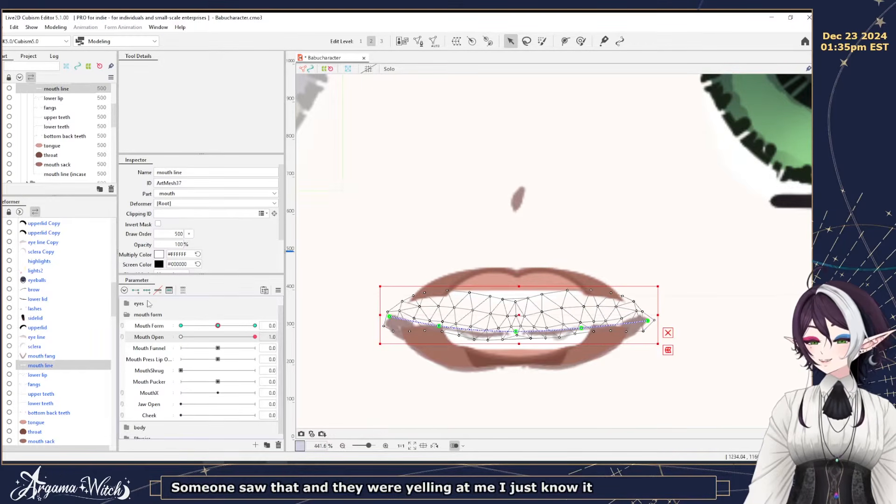
{"action": "left_click_drag", "start_coordinate": [254, 336], "coordinate": [313, 349]}
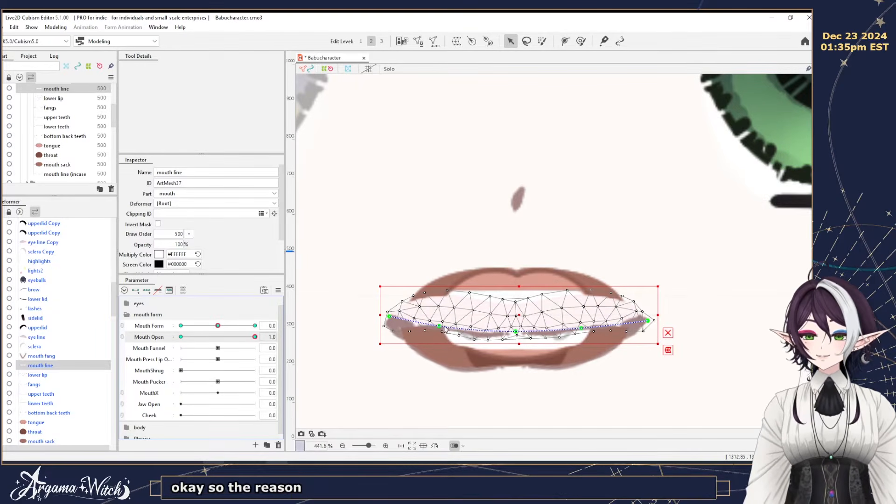
Arch the mouth line upward at Mouth Open 1.0 by raising its three middle deform path points.
{"action": "left_click_drag", "start_coordinate": [439, 326], "coordinate": [440, 308]}
{"action": "left_click_drag", "start_coordinate": [581, 328], "coordinate": [584, 312]}
{"action": "left_click_drag", "start_coordinate": [516, 332], "coordinate": [512, 294]}
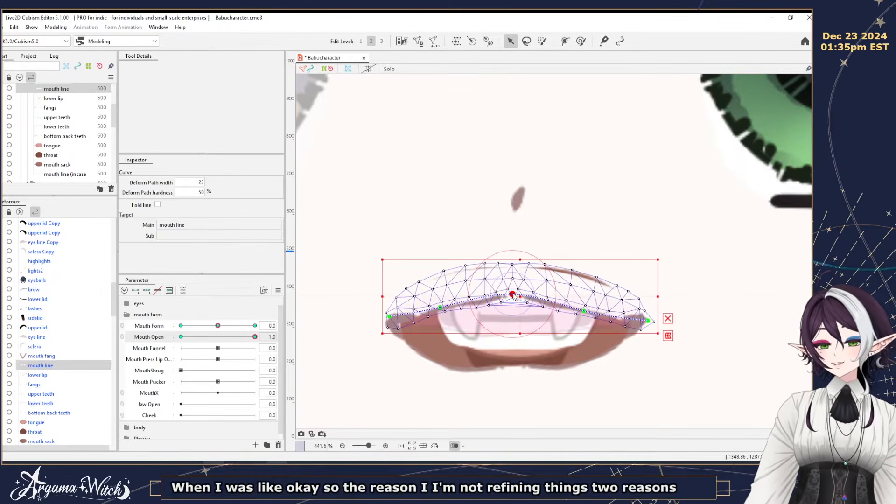
{"action": "left_click_drag", "start_coordinate": [585, 310], "coordinate": [587, 304]}
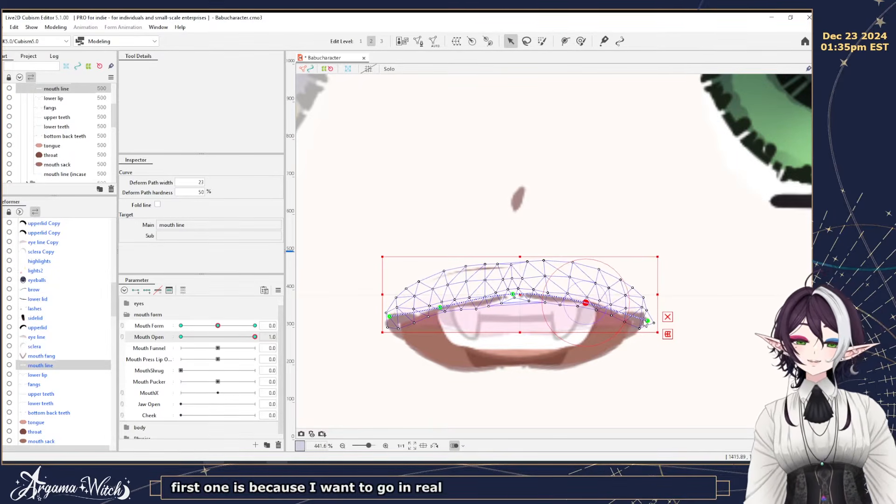
Align the mouth line's corner points with the lower lip's corners, raise its middle points further, and preview the Mouth Open motion.
{"action": "left_click_drag", "start_coordinate": [646, 322], "coordinate": [644, 325]}
{"action": "left_click_drag", "start_coordinate": [390, 317], "coordinate": [395, 329]}
{"action": "left_click_drag", "start_coordinate": [440, 307], "coordinate": [440, 302]}
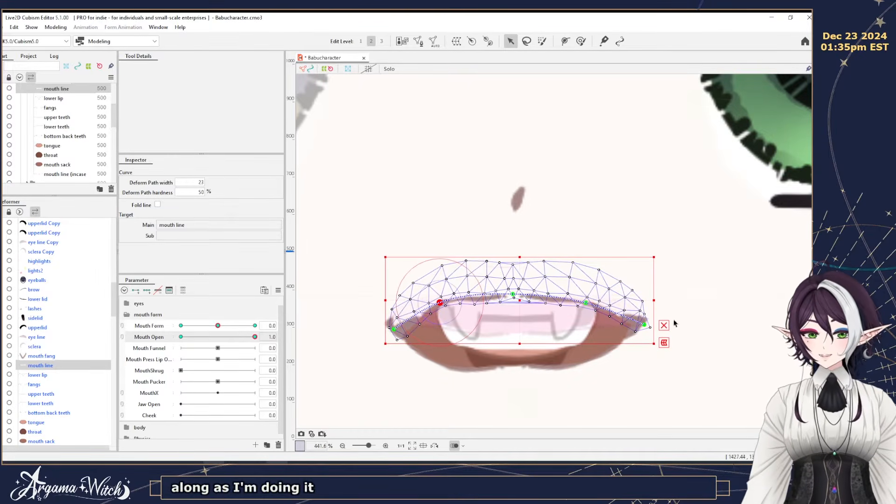
{"action": "left_click_drag", "start_coordinate": [513, 295], "coordinate": [513, 286]}
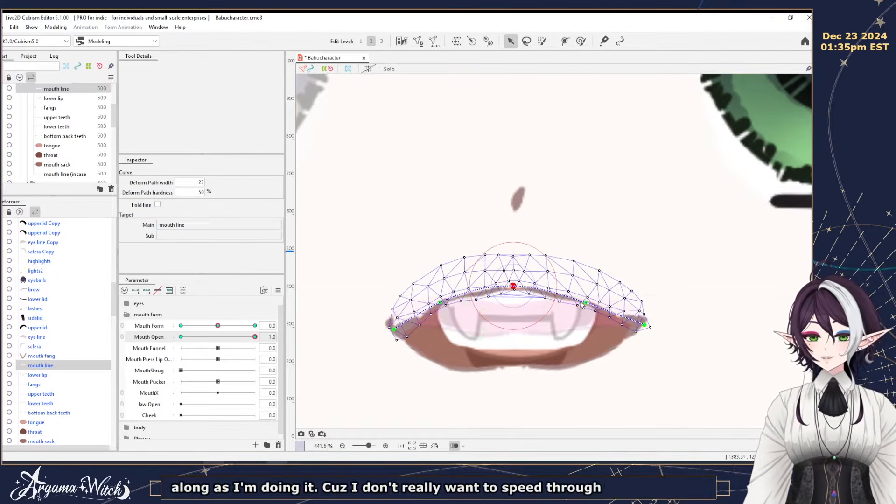
{"action": "left_click_drag", "start_coordinate": [585, 303], "coordinate": [588, 297]}
{"action": "left_click_drag", "start_coordinate": [645, 325], "coordinate": [643, 323]}
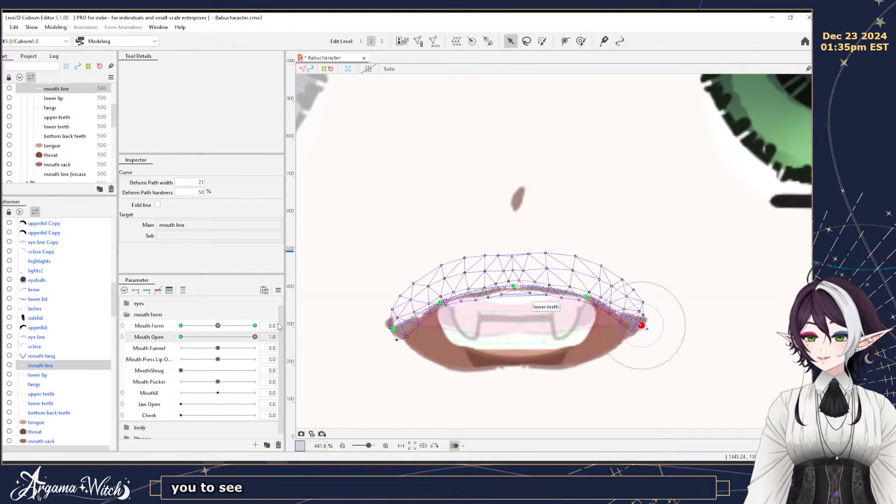
{"action": "left_click_drag", "start_coordinate": [255, 337], "coordinate": [187, 349]}
{"action": "left_click", "coordinate": [254, 337]}
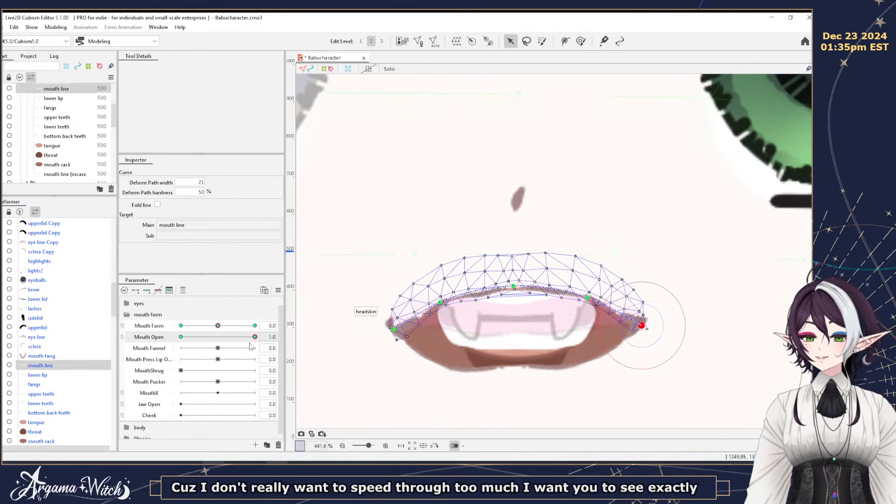
Pull the lower lip's centre deform path point further down at Mouth Open 1.0 and preview the opening motion.
{"action": "left_click", "coordinate": [34, 376]}
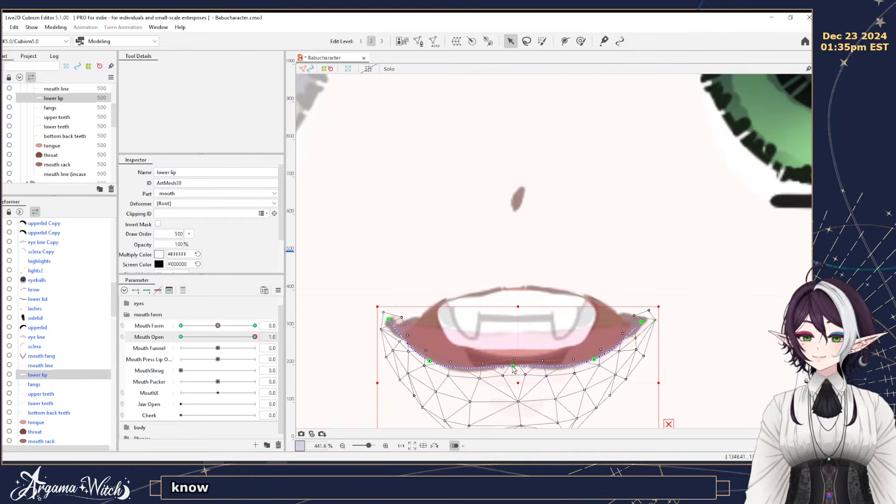
{"action": "left_click_drag", "start_coordinate": [514, 369], "coordinate": [513, 382]}
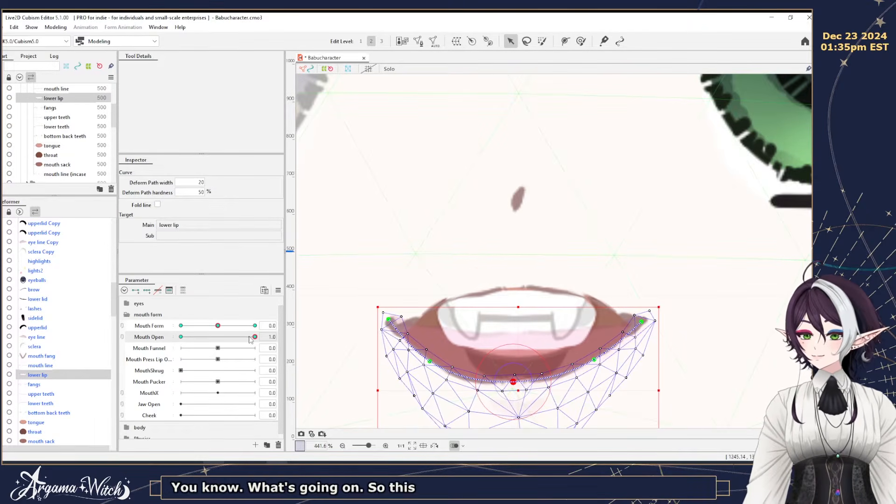
{"action": "left_click_drag", "start_coordinate": [255, 337], "coordinate": [216, 325]}
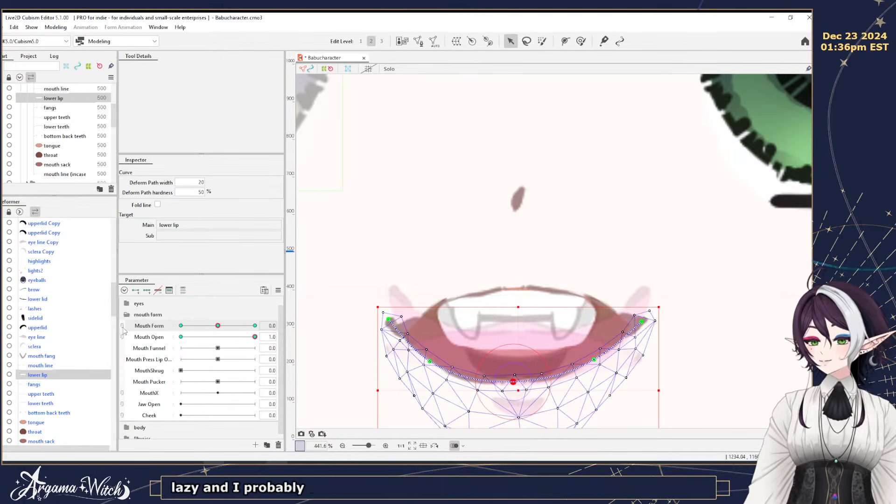
Link Mouth Form with Mouth Open and synthesize all four corners for the selected lower lip, using the default value as reference.
{"action": "left_click", "coordinate": [123, 329]}
{"action": "left_click_drag", "start_coordinate": [220, 354], "coordinate": [217, 324]}
{"action": "right_click", "coordinate": [220, 316]}
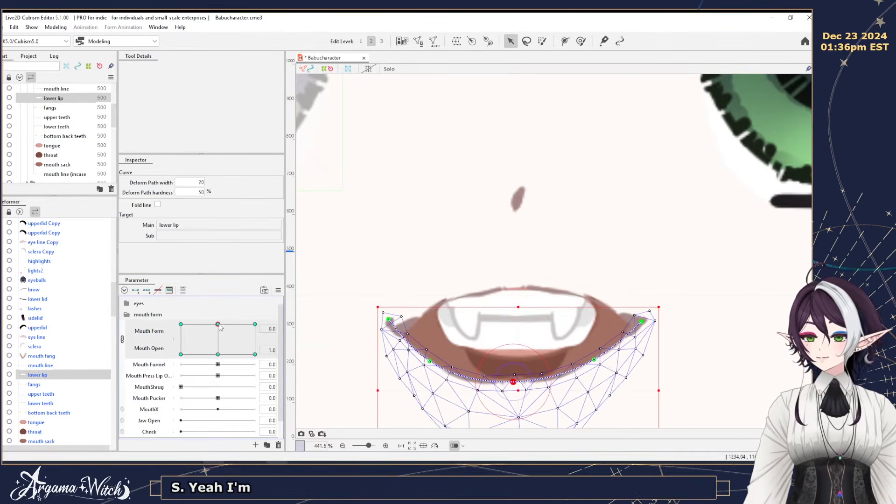
{"action": "left_click", "coordinate": [277, 290]}
{"action": "left_click", "coordinate": [329, 362]}
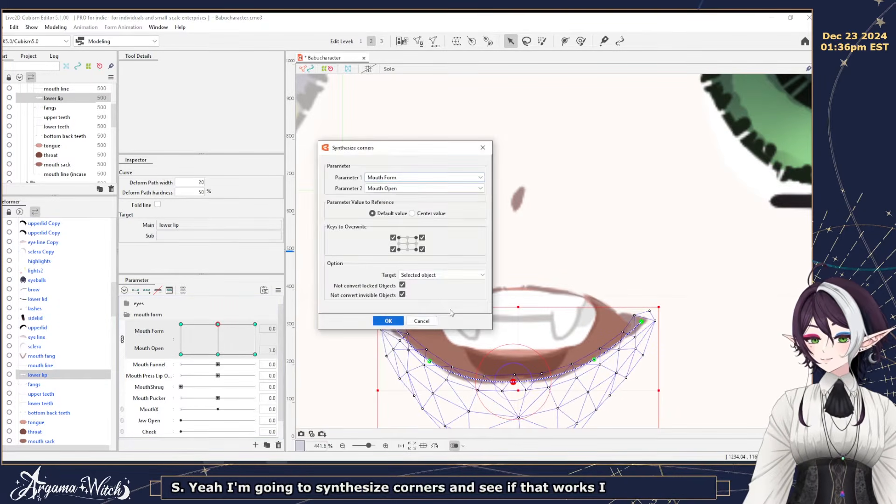
{"action": "left_click", "coordinate": [389, 320]}
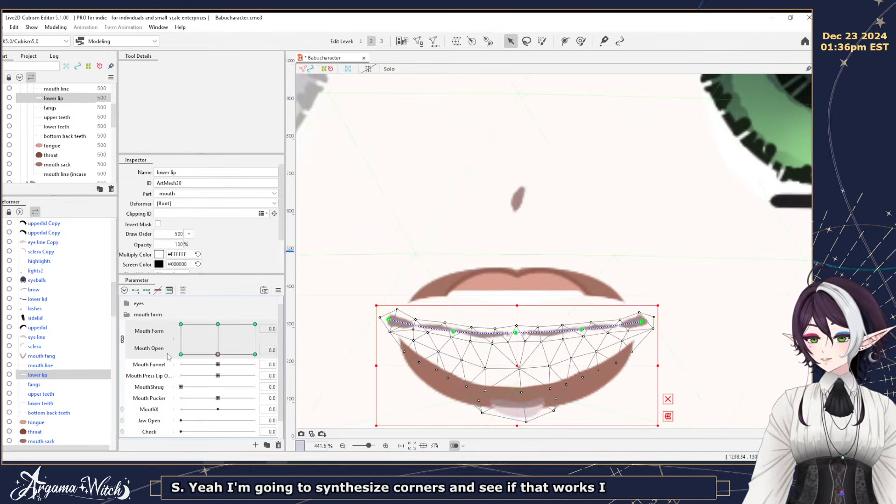
Set Mouth Form and Mouth Open both to 1.0 to check the lower lip's synthesized corner, and unlink the two parameters.
{"action": "left_click_drag", "start_coordinate": [180, 355], "coordinate": [323, 289]}
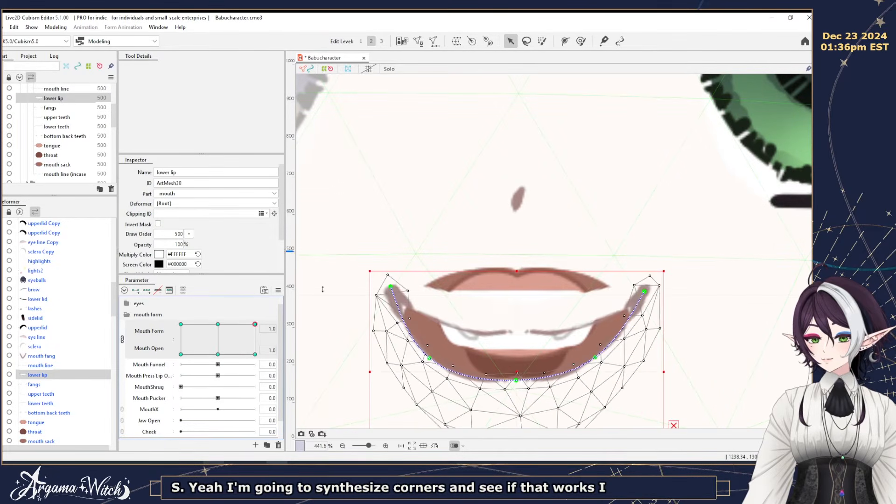
{"action": "left_click", "coordinate": [122, 340]}
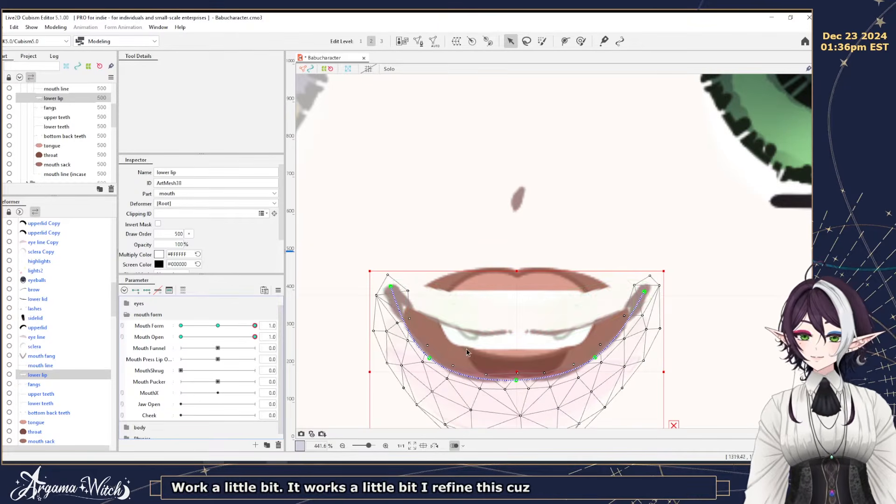
{"action": "left_click", "coordinate": [516, 380]}
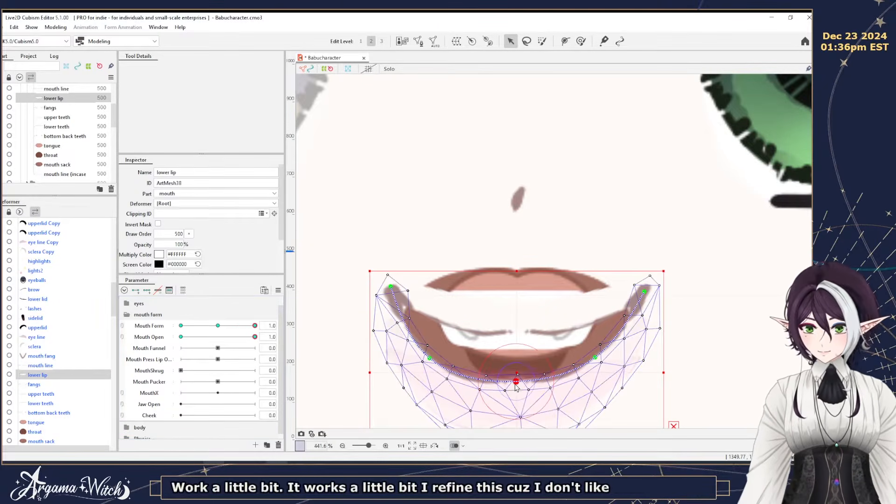
Raise the mouth line's three middle deform path points at Mouth Form 1.0 and Mouth Open 1.0, and nudge its left corner point outward.
{"action": "left_click", "coordinate": [41, 366]}
{"action": "left_click_drag", "start_coordinate": [518, 331], "coordinate": [520, 316]}
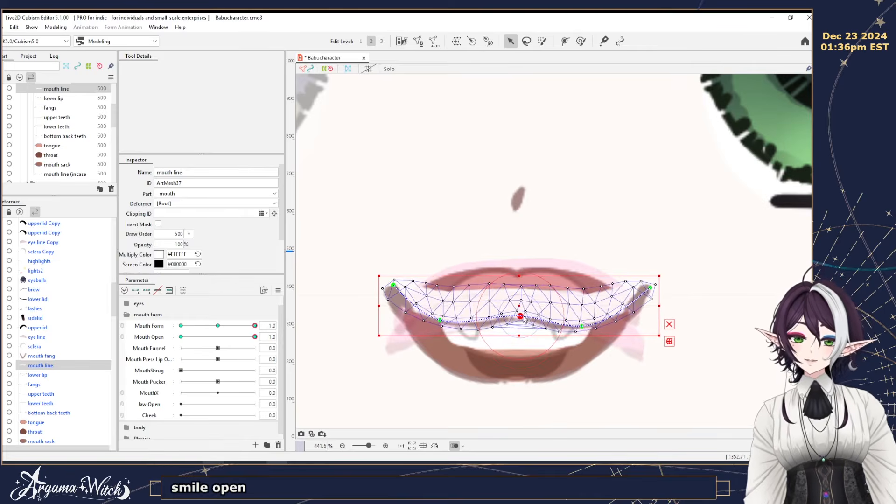
{"action": "left_click_drag", "start_coordinate": [582, 326], "coordinate": [578, 309]}
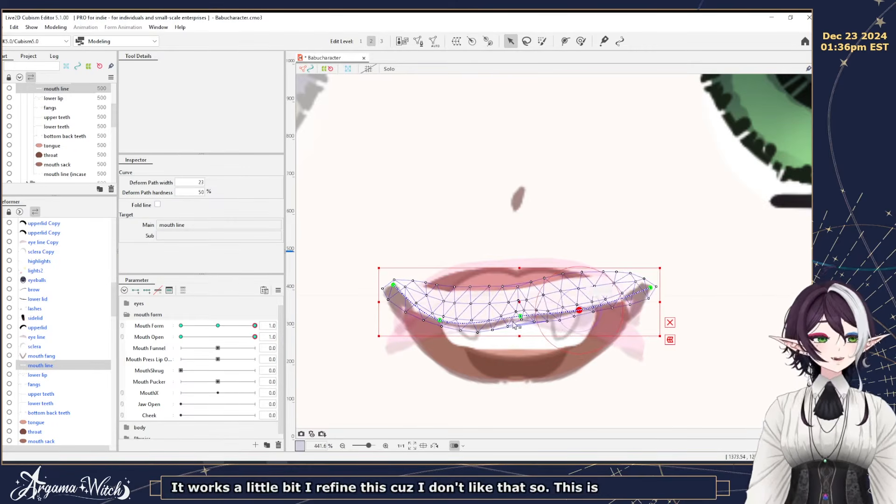
{"action": "left_click_drag", "start_coordinate": [441, 322], "coordinate": [442, 307]}
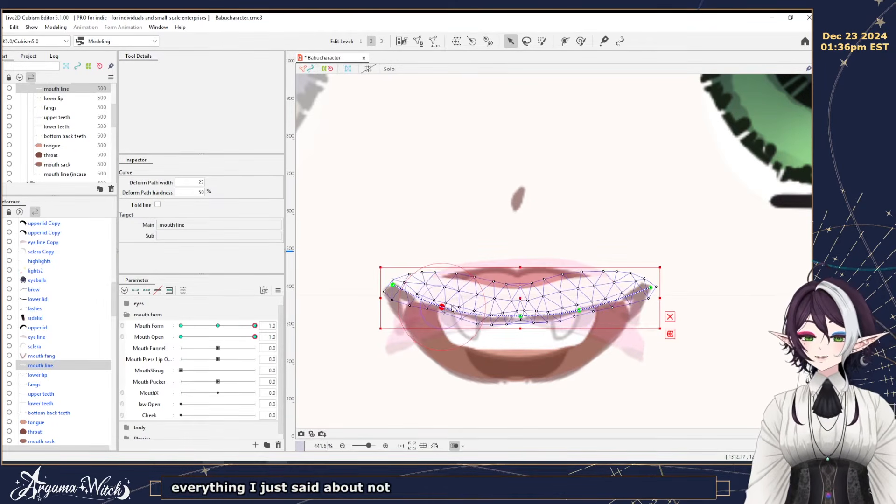
{"action": "left_click_drag", "start_coordinate": [520, 317], "coordinate": [520, 310]}
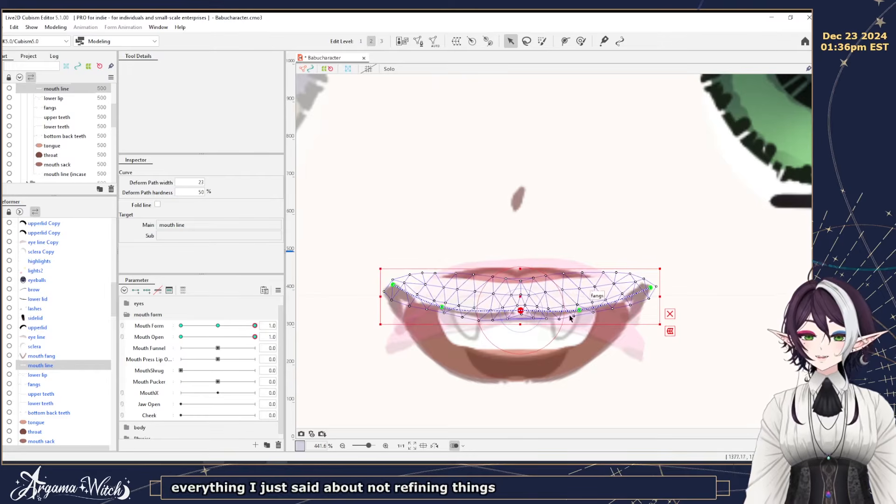
{"action": "left_click_drag", "start_coordinate": [579, 310], "coordinate": [579, 305]}
{"action": "left_click_drag", "start_coordinate": [393, 285], "coordinate": [388, 287]}
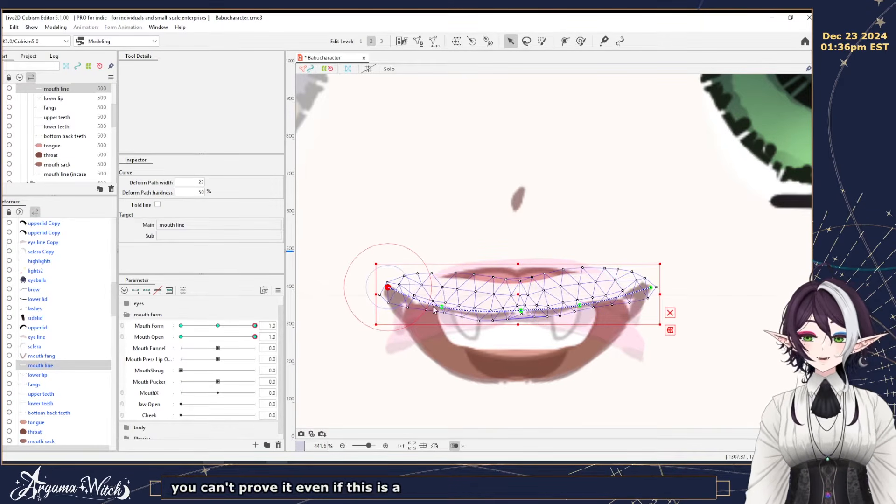
{"action": "left_click_drag", "start_coordinate": [448, 310], "coordinate": [447, 308]}
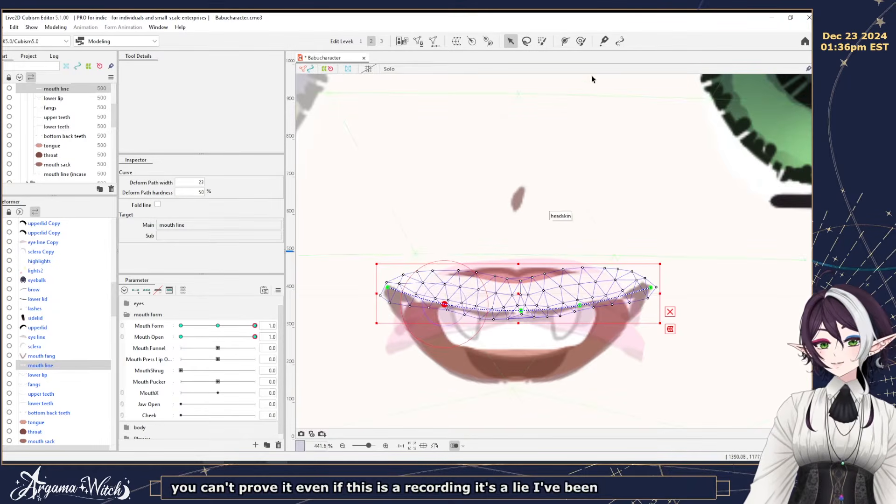
Switch to the Deform Brush and reduce its size to 37.9 px for the mouth line.
{"action": "left_click", "coordinate": [580, 41]}
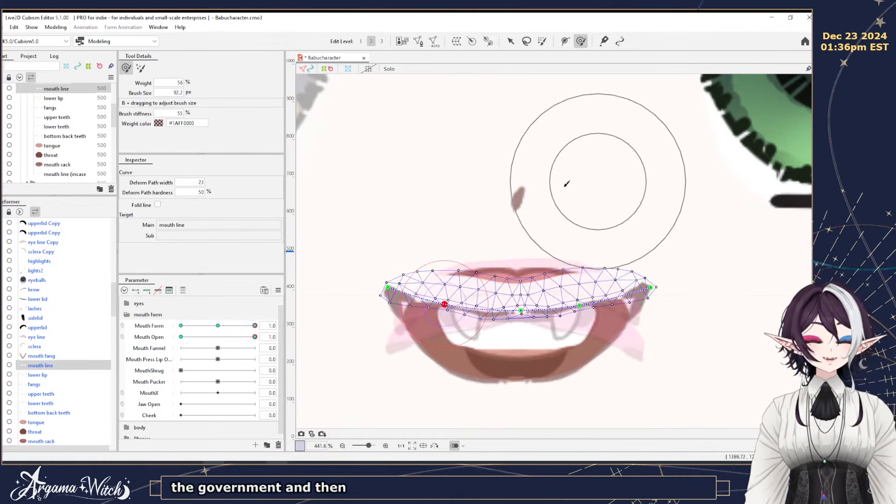
{"action": "left_click", "coordinate": [141, 67]}
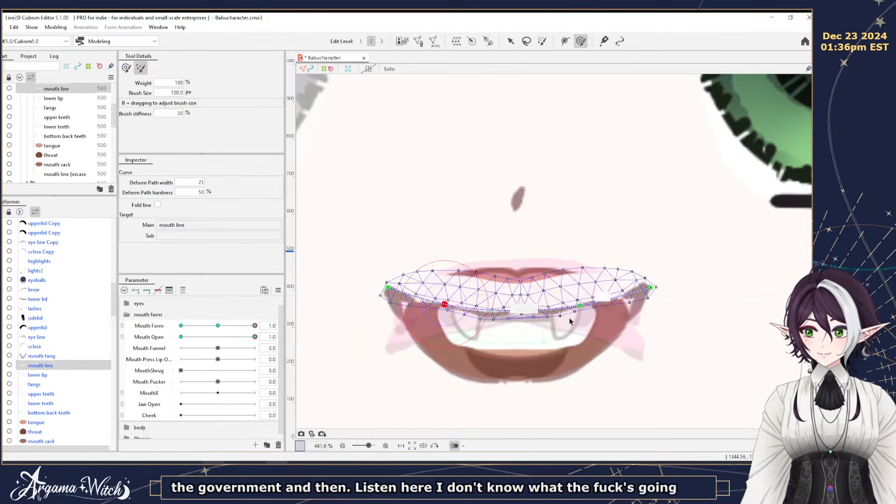
{"action": "scroll", "coordinate": [701, 318], "scroll_direction": "down", "scroll_amount": 15}
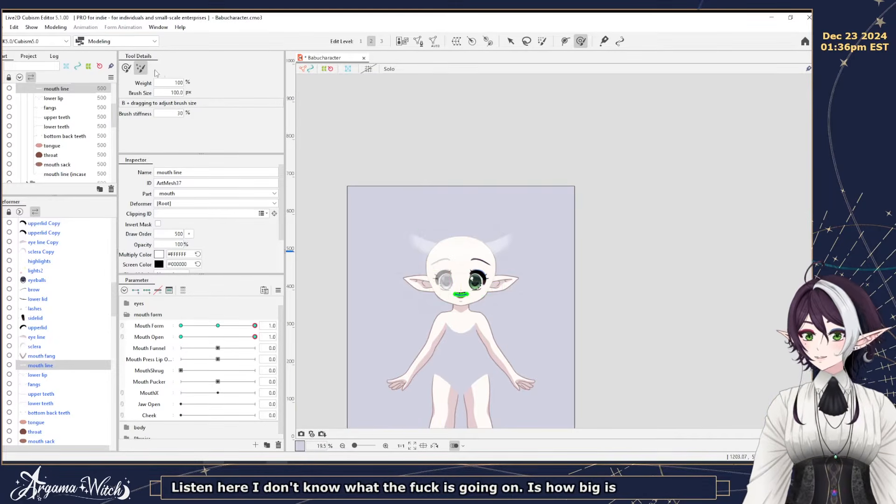
{"action": "left_click", "coordinate": [130, 69]}
{"action": "scroll", "coordinate": [440, 327], "scroll_direction": "up", "scroll_amount": 14}
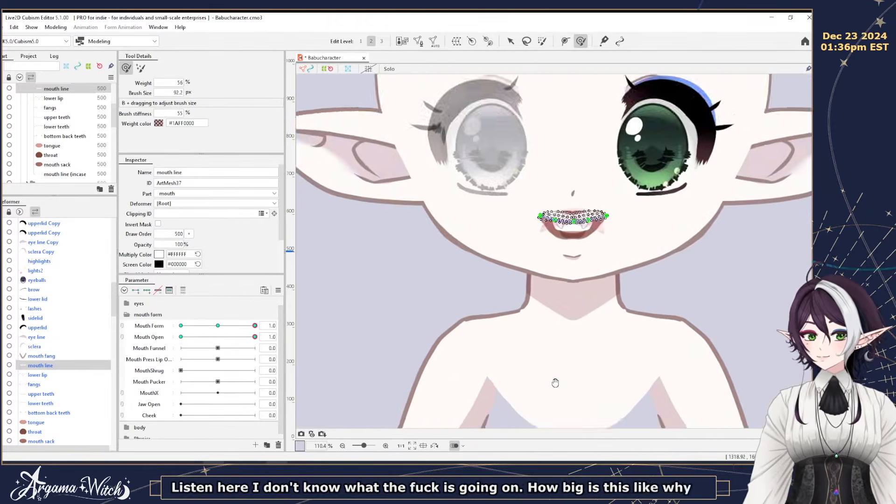
{"action": "mouse_move", "coordinate": [602, 219]}
{"action": "left_mouse_down"}
{"action": "mouse_move", "coordinate": [586, 382]}
{"action": "mouse_move", "coordinate": [567, 461]}
{"action": "left_mouse_up"}
{"action": "key", "text": "b"}
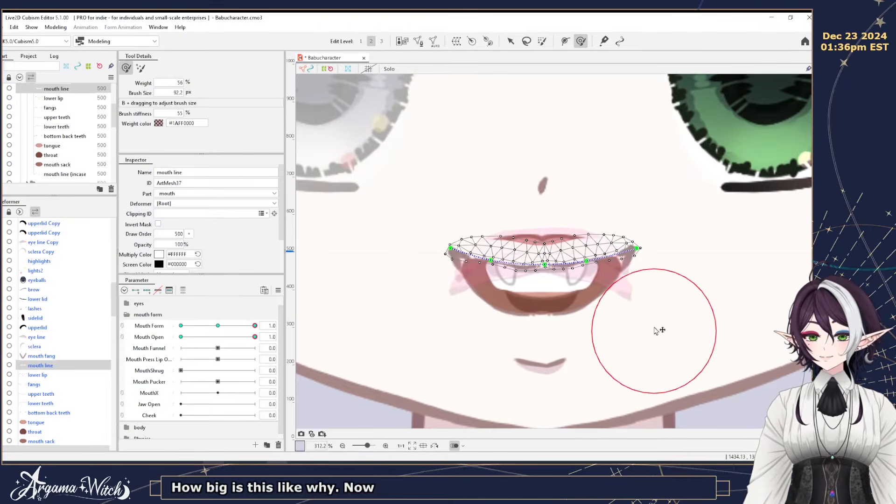
{"action": "left_click_drag", "start_coordinate": [657, 330], "coordinate": [641, 257]}
{"action": "scroll", "coordinate": [564, 274], "scroll_direction": "up", "scroll_amount": 3}
{"action": "scroll", "coordinate": [564, 274], "scroll_direction": "down", "scroll_amount": 2}
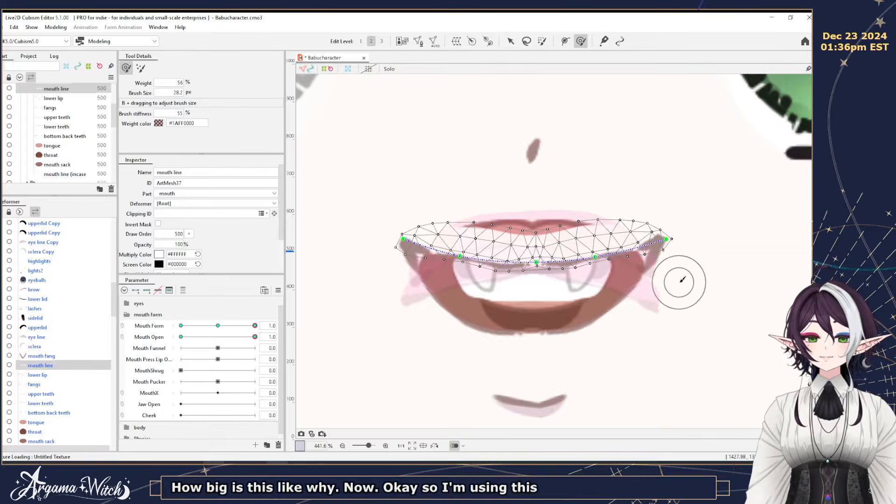
{"action": "key", "text": "b"}
{"action": "mouse_move", "coordinate": [699, 310]}
{"action": "left_mouse_down"}
{"action": "mouse_move", "coordinate": [708, 376]}
{"action": "mouse_move", "coordinate": [702, 306]}
{"action": "mouse_move", "coordinate": [740, 340]}
{"action": "mouse_move", "coordinate": [720, 394]}
{"action": "mouse_move", "coordinate": [723, 219]}
{"action": "mouse_move", "coordinate": [752, 374]}
{"action": "mouse_move", "coordinate": [743, 254]}
{"action": "left_mouse_up"}
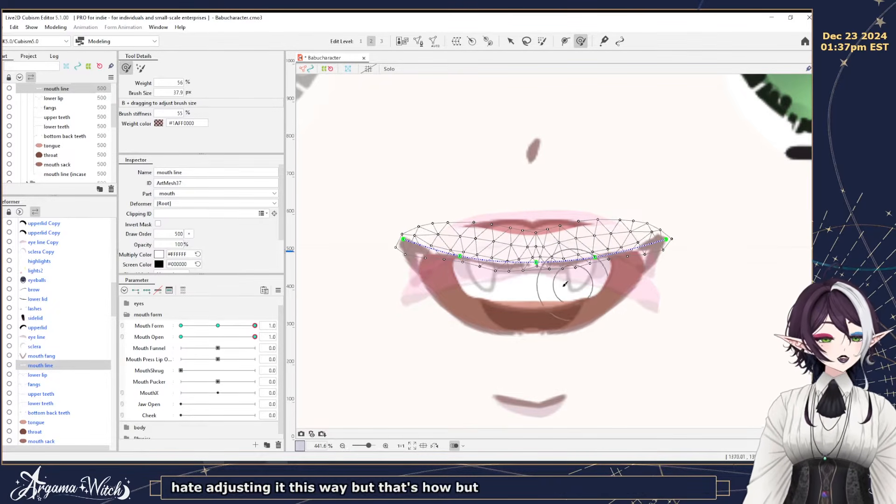
Push the mouth line's centre and the upper edge of its mesh upward with the Deform Brush.
{"action": "scroll", "coordinate": [550, 280], "scroll_direction": "up", "scroll_amount": 4}
{"action": "scroll", "coordinate": [490, 269], "scroll_direction": "down", "scroll_amount": 2}
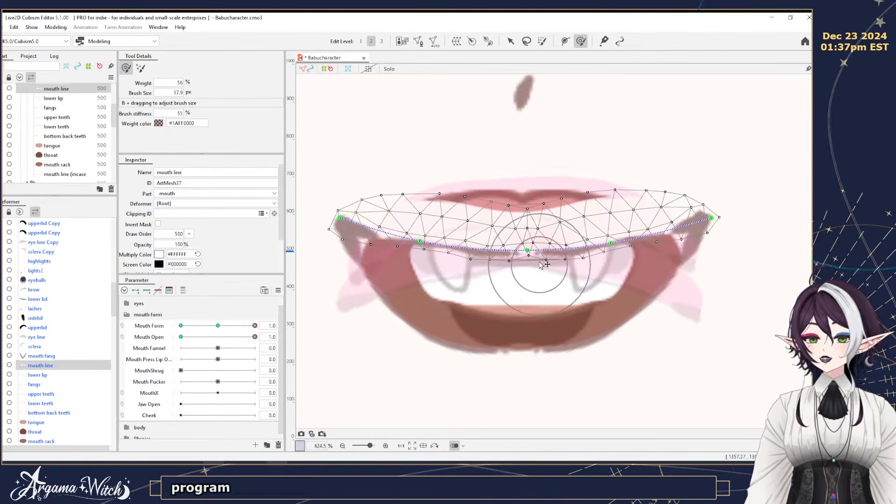
{"action": "left_click_drag", "start_coordinate": [539, 263], "coordinate": [536, 258]}
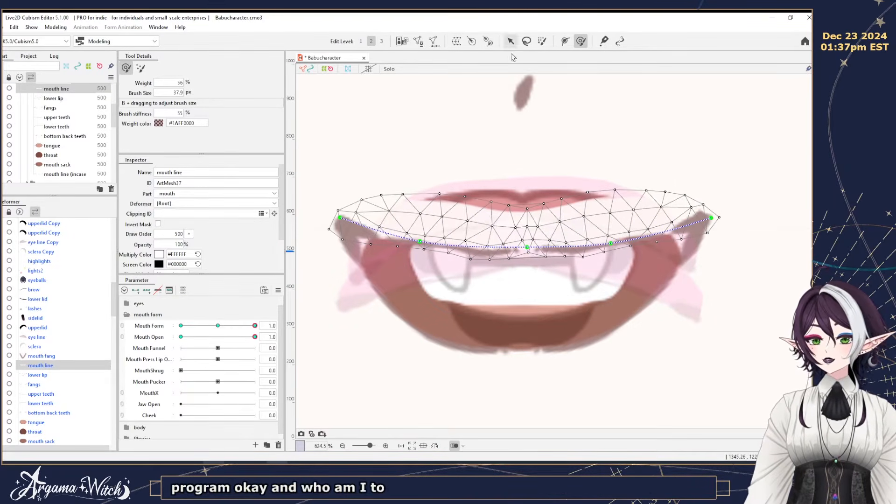
{"action": "mouse_move", "coordinate": [516, 158]}
{"action": "left_mouse_down"}
{"action": "mouse_move", "coordinate": [545, 185]}
{"action": "mouse_move", "coordinate": [545, 173]}
{"action": "mouse_move", "coordinate": [606, 187]}
{"action": "left_mouse_up"}
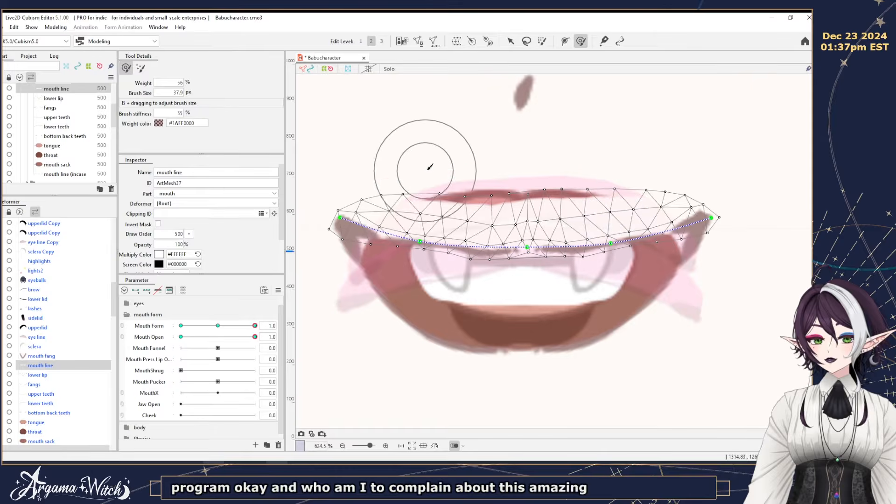
{"action": "left_click_drag", "start_coordinate": [425, 171], "coordinate": [430, 159]}
{"action": "left_click_drag", "start_coordinate": [476, 181], "coordinate": [484, 166]}
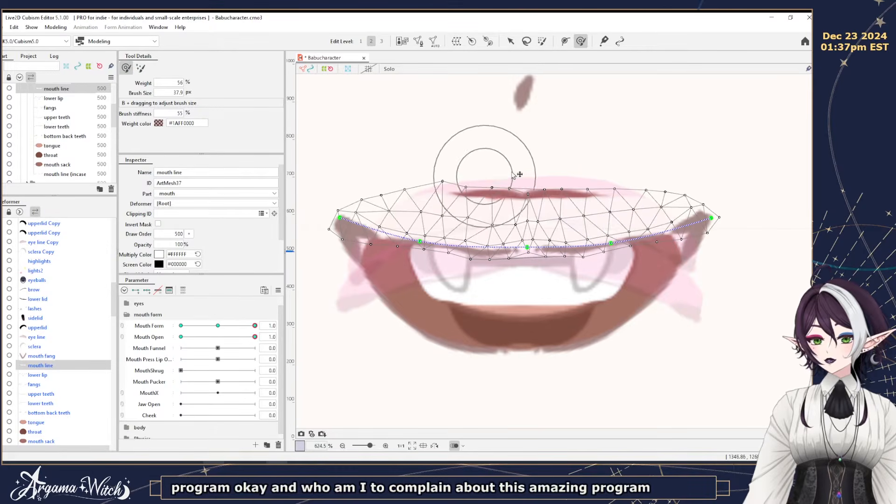
Raise the mouth line's three middle deform path points further and lower its left corner point to flatten the line.
{"action": "left_click", "coordinate": [510, 41]}
{"action": "left_click_drag", "start_coordinate": [527, 247], "coordinate": [526, 231]}
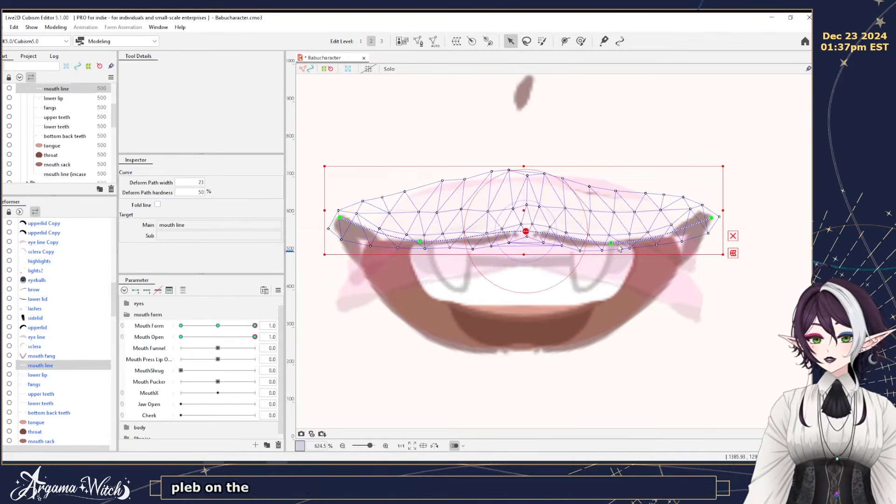
{"action": "left_click_drag", "start_coordinate": [611, 243], "coordinate": [612, 233]}
{"action": "left_click_drag", "start_coordinate": [419, 240], "coordinate": [420, 229]}
{"action": "left_click_drag", "start_coordinate": [341, 218], "coordinate": [338, 227]}
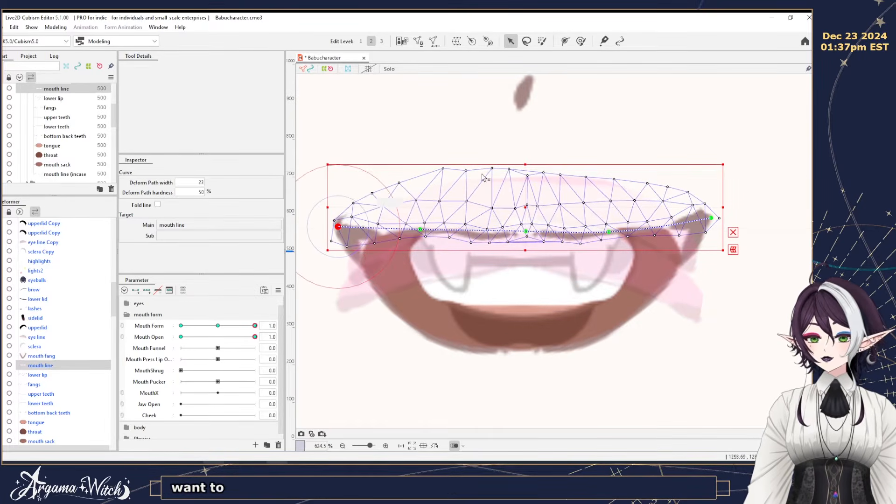
Nudge both corners of the mouth line upward with the Deform Brush.
{"action": "left_click", "coordinate": [580, 41]}
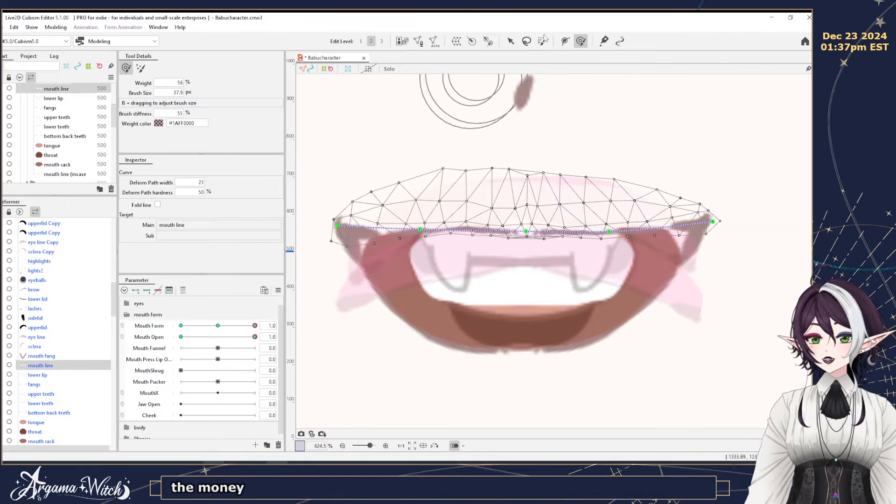
{"action": "left_click_drag", "start_coordinate": [696, 191], "coordinate": [699, 188]}
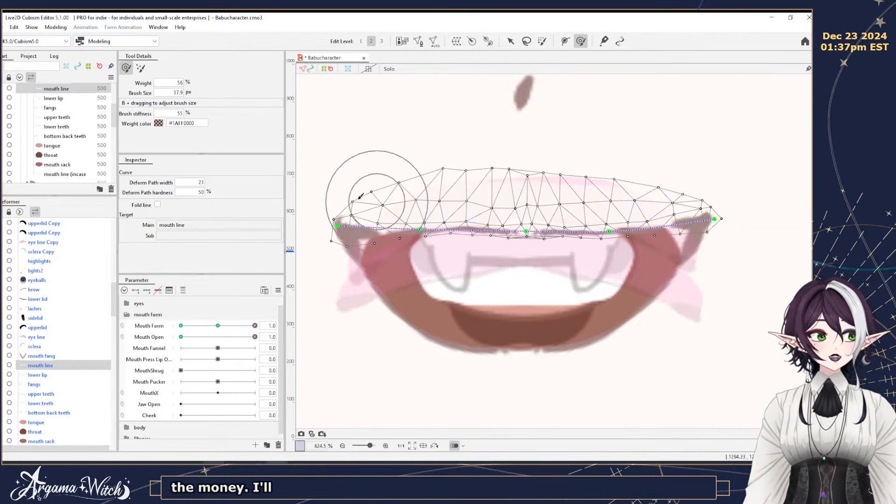
{"action": "left_click_drag", "start_coordinate": [339, 201], "coordinate": [339, 196]}
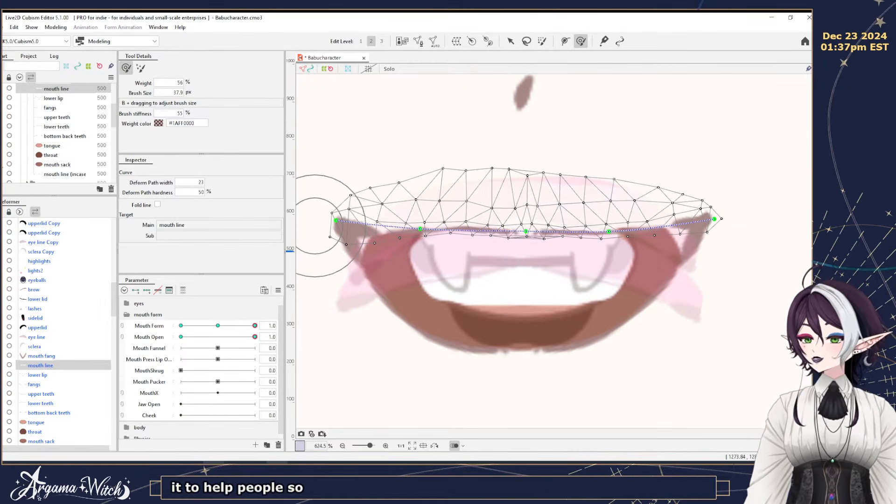
Hide the mouth sack, throat, tongue, all teeth layers and the fangs, and turn off the onion skin overlay.
{"action": "left_click", "coordinate": [3, 164]}
{"action": "left_click", "coordinate": [3, 154]}
{"action": "left_click", "coordinate": [2, 136]}
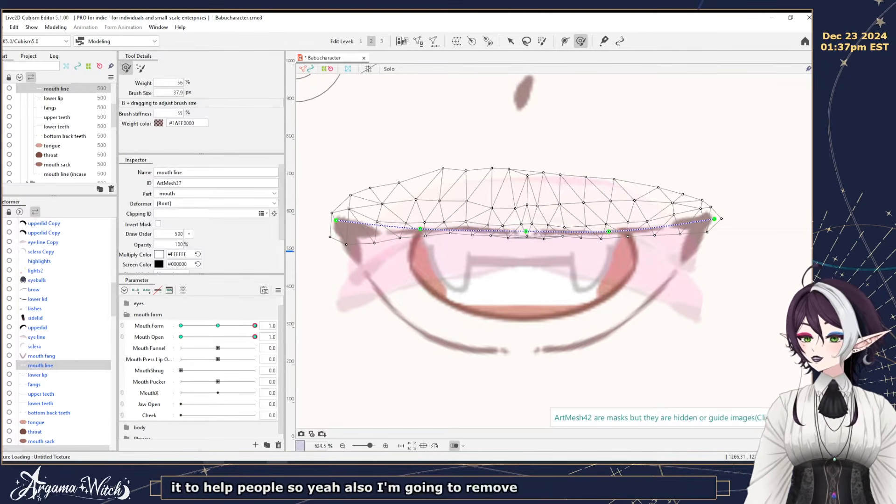
{"action": "left_click", "coordinate": [3, 136]}
{"action": "left_click", "coordinate": [2, 126]}
{"action": "left_click", "coordinate": [2, 145]}
{"action": "left_click", "coordinate": [2, 136]}
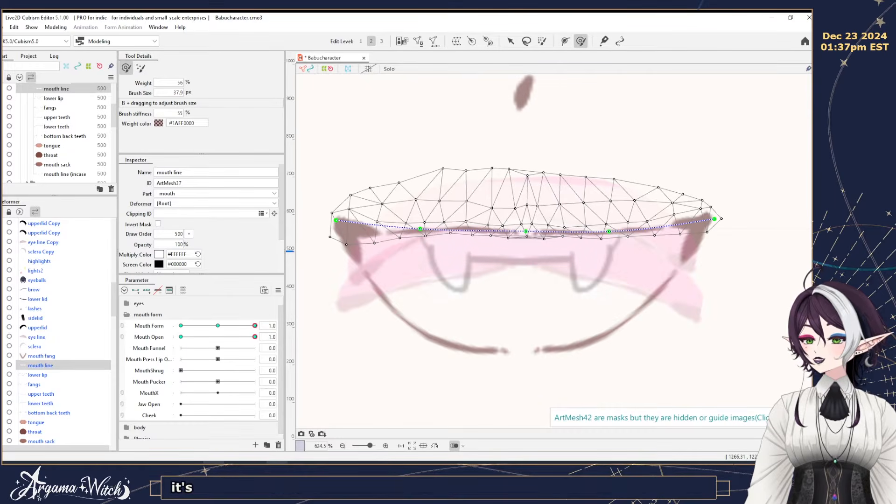
{"action": "left_click", "coordinate": [2, 117]}
{"action": "left_click", "coordinate": [2, 107]}
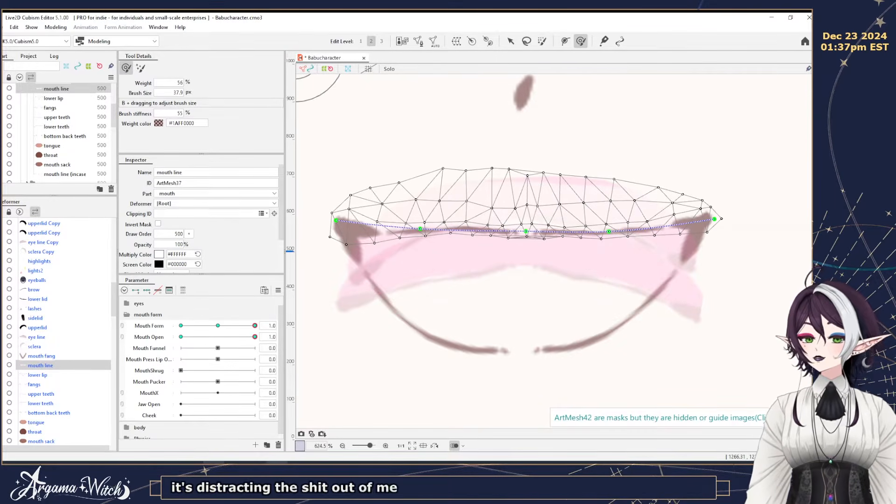
{"action": "left_click", "coordinate": [454, 446]}
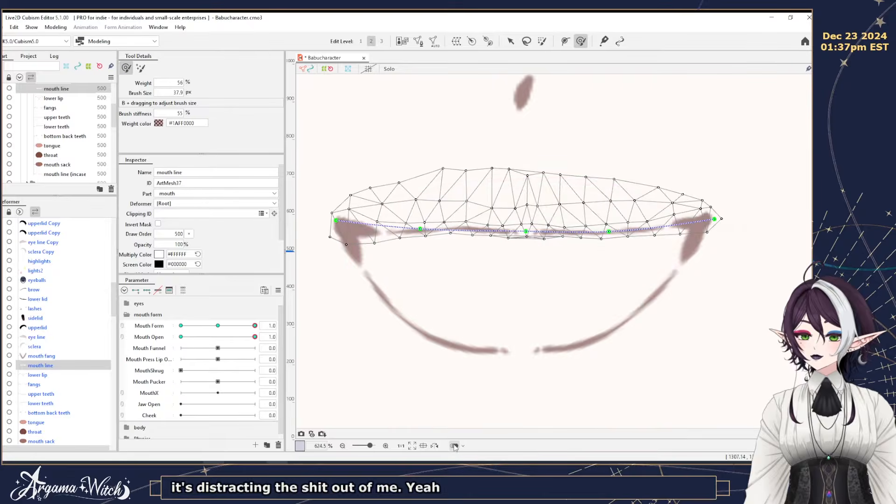
Raise the mouth line's three middle deform path points and lower both corner points slightly at Mouth Form 1, Mouth Open 1.
{"action": "scroll", "coordinate": [624, 374], "scroll_direction": "down", "scroll_amount": 3}
{"action": "scroll", "coordinate": [600, 356], "scroll_direction": "up", "scroll_amount": 3}
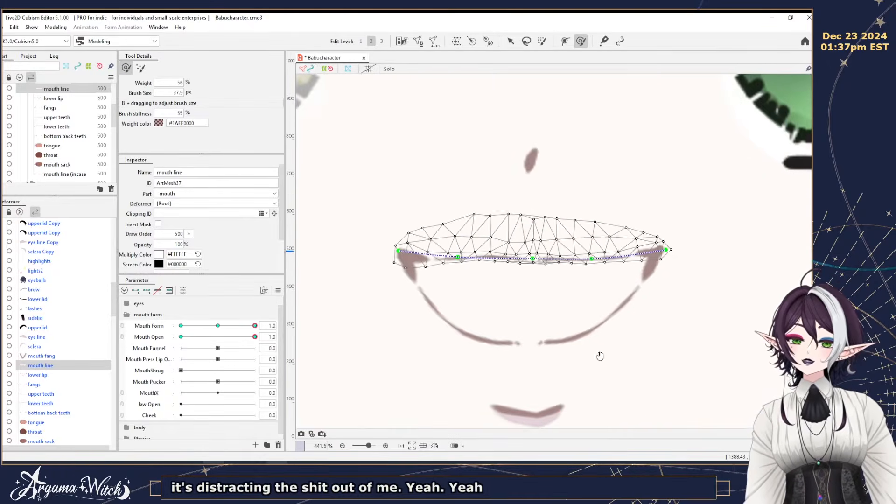
{"action": "key", "text": "v"}
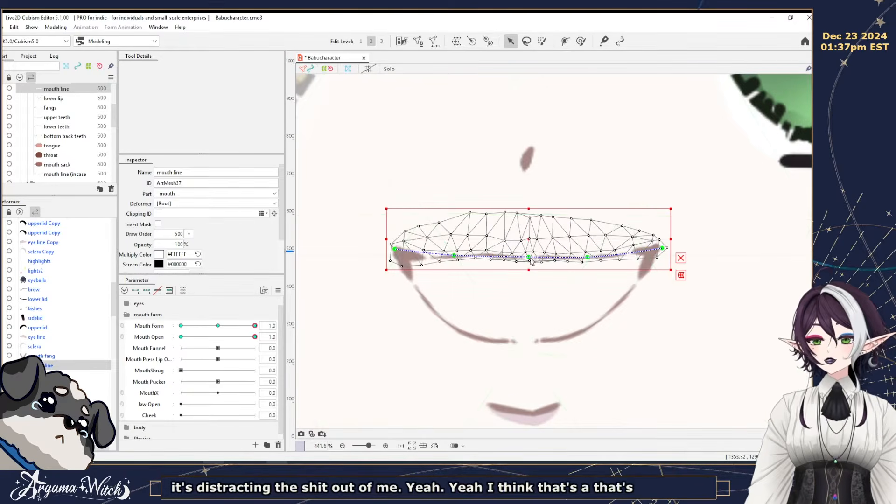
{"action": "left_click_drag", "start_coordinate": [530, 259], "coordinate": [529, 251]}
{"action": "left_click_drag", "start_coordinate": [589, 258], "coordinate": [590, 252]}
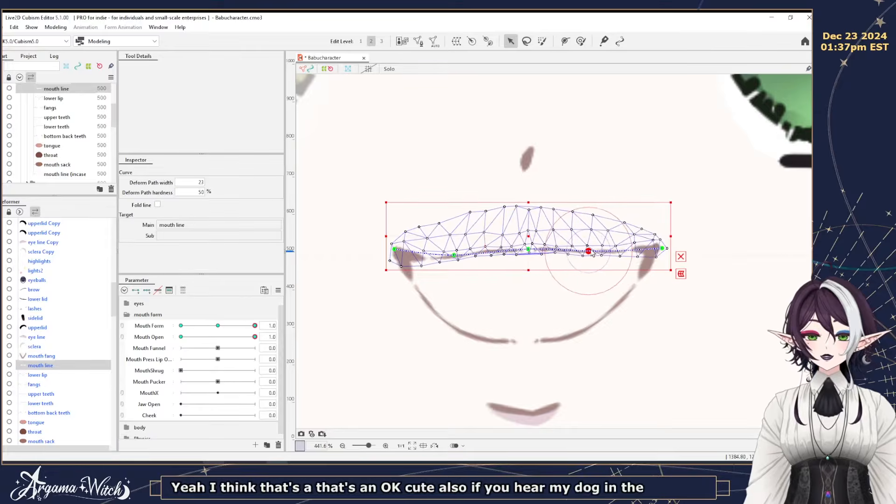
{"action": "left_click_drag", "start_coordinate": [662, 250], "coordinate": [661, 255]}
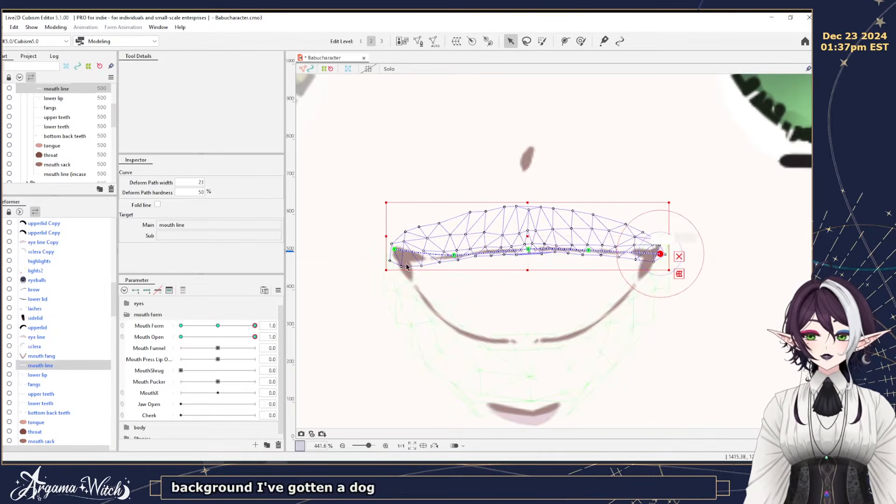
{"action": "left_click_drag", "start_coordinate": [454, 256], "coordinate": [454, 250]}
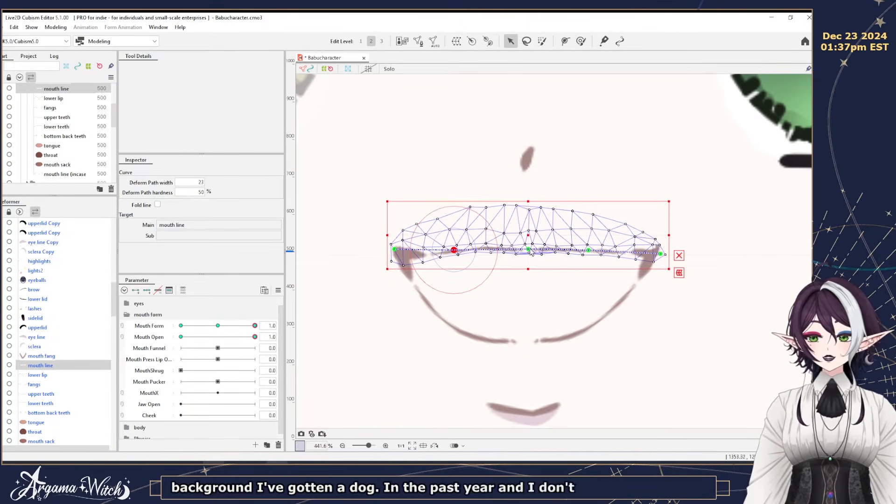
{"action": "left_click_drag", "start_coordinate": [528, 249], "coordinate": [529, 247]}
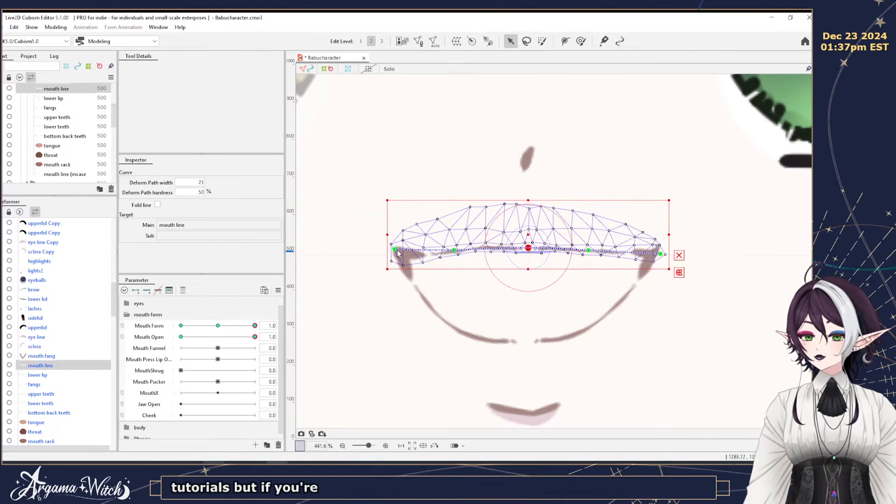
{"action": "left_click_drag", "start_coordinate": [397, 250], "coordinate": [396, 252]}
Fit the lower lip to the mouth line by moving its right corner path point inward and nudging its centre point down.
{"action": "left_click", "coordinate": [53, 98]}
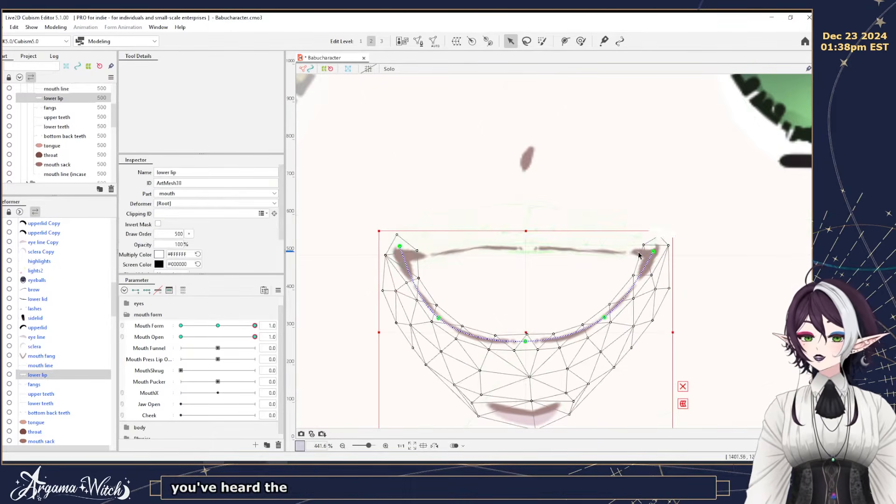
{"action": "left_click", "coordinate": [658, 254]}
{"action": "left_click_drag", "start_coordinate": [661, 255], "coordinate": [653, 256]}
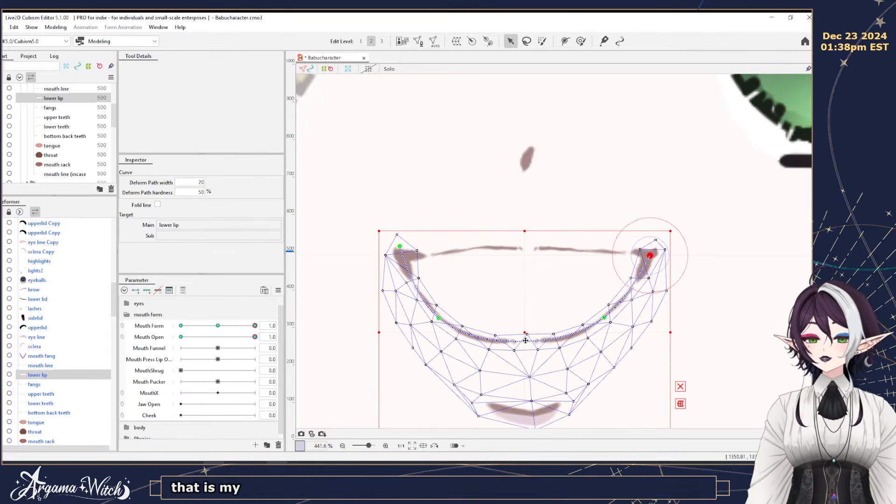
{"action": "left_click_drag", "start_coordinate": [525, 343], "coordinate": [525, 345]}
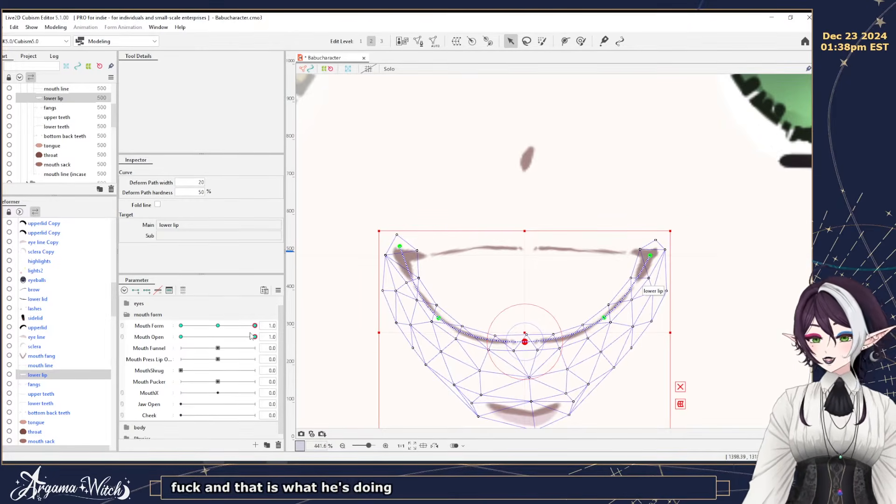
Set Mouth Form to -1 and flatten the lower lip by lowering both corner path points and raising its centre point slightly.
{"action": "left_click", "coordinate": [180, 325]}
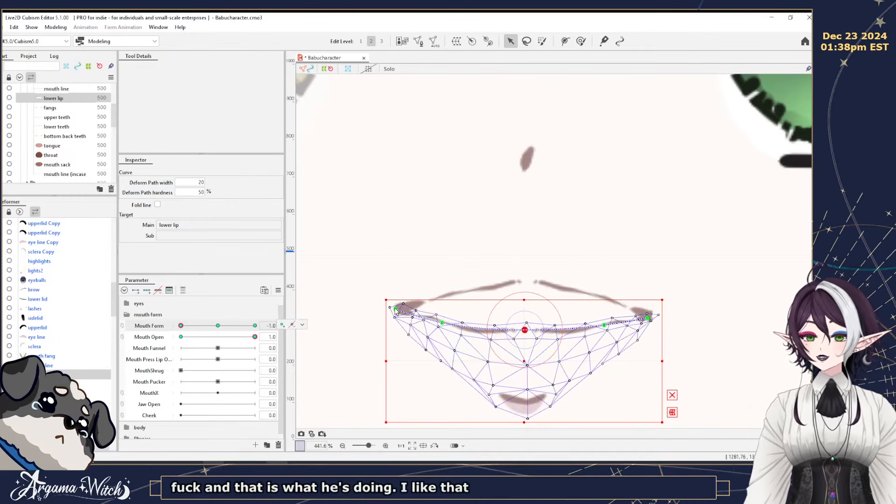
{"action": "left_click_drag", "start_coordinate": [395, 309], "coordinate": [443, 326]}
{"action": "left_click", "coordinate": [442, 327]}
{"action": "left_click_drag", "start_coordinate": [649, 319], "coordinate": [651, 325]}
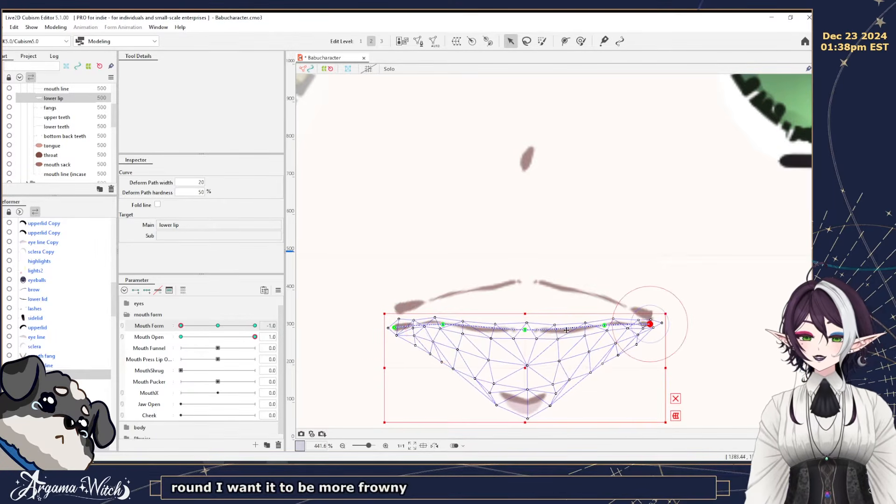
{"action": "left_click_drag", "start_coordinate": [526, 330], "coordinate": [528, 328]}
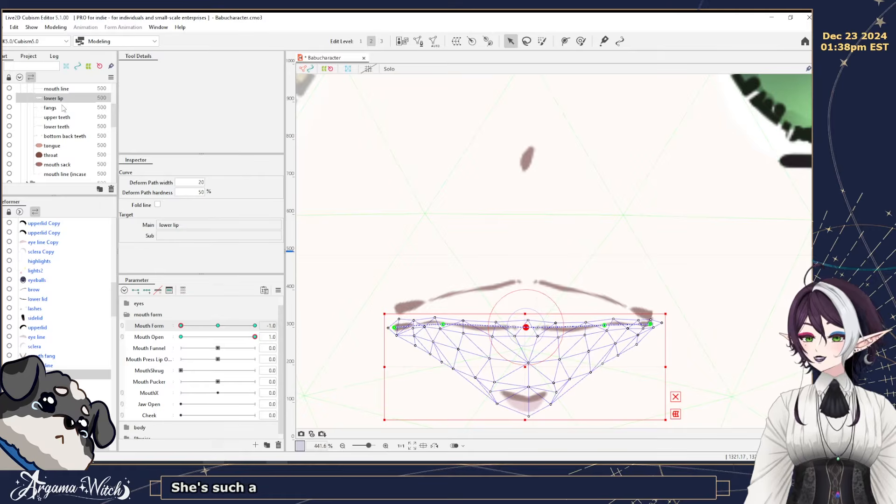
Raise the mouth line's three middle deform path points to form a high frowning arch.
{"action": "left_click", "coordinate": [63, 90]}
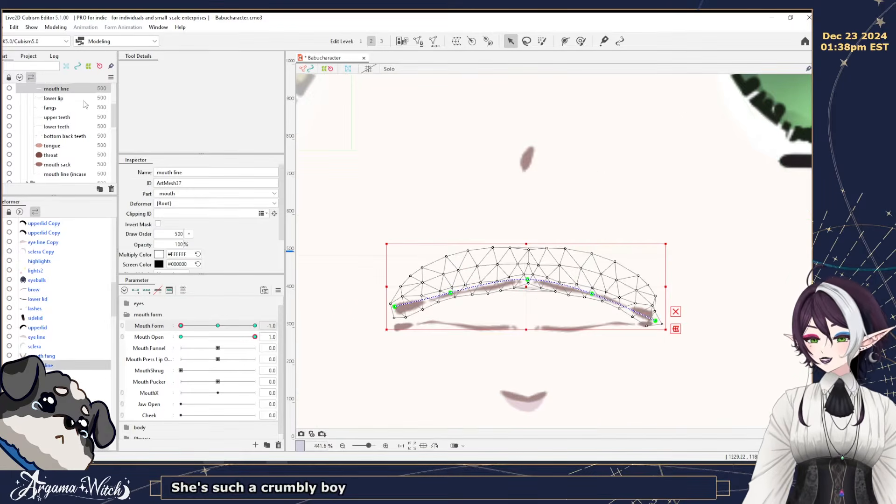
{"action": "left_click_drag", "start_coordinate": [527, 279], "coordinate": [528, 256]}
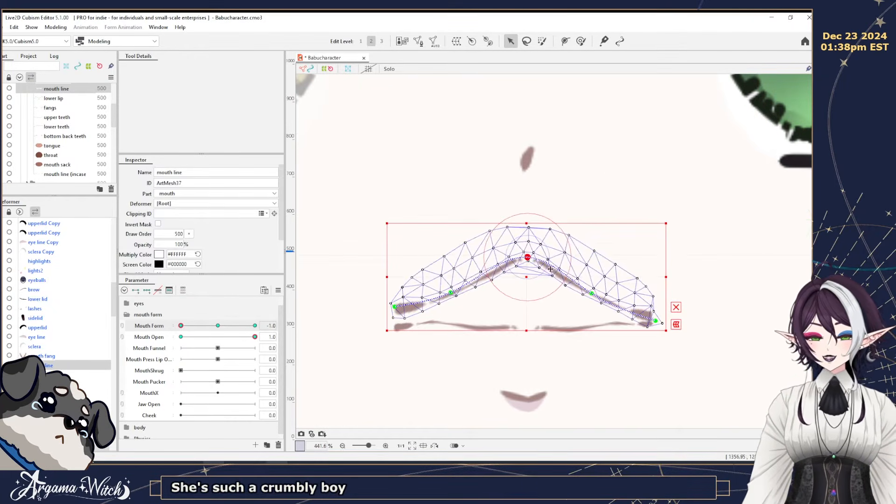
{"action": "left_click_drag", "start_coordinate": [592, 294], "coordinate": [598, 272]}
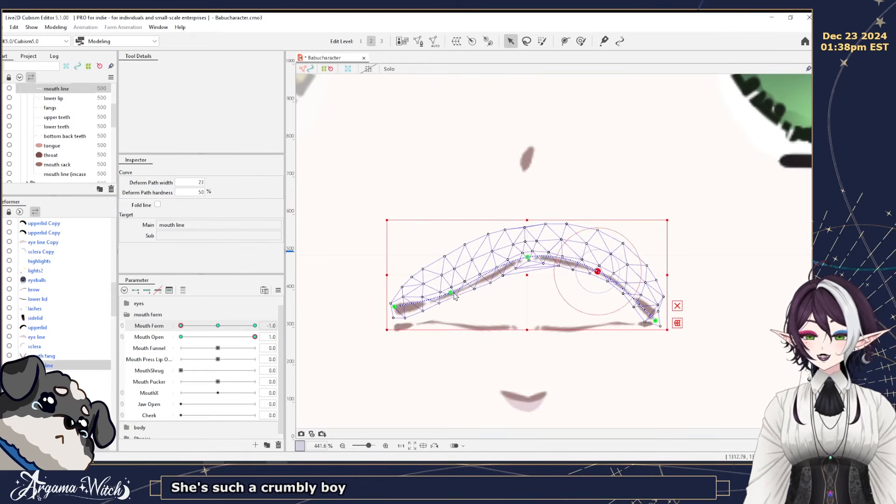
{"action": "left_click_drag", "start_coordinate": [455, 295], "coordinate": [444, 272]}
Pull both mouth line corner points down past the lower lip's ends and raise the arch's centre point slightly.
{"action": "left_click_drag", "start_coordinate": [395, 317], "coordinate": [397, 322]}
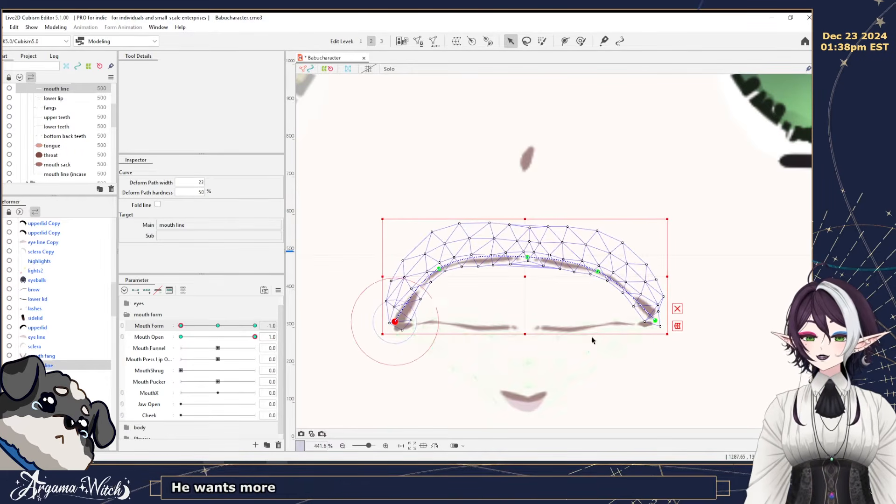
{"action": "left_click_drag", "start_coordinate": [655, 320], "coordinate": [650, 325]}
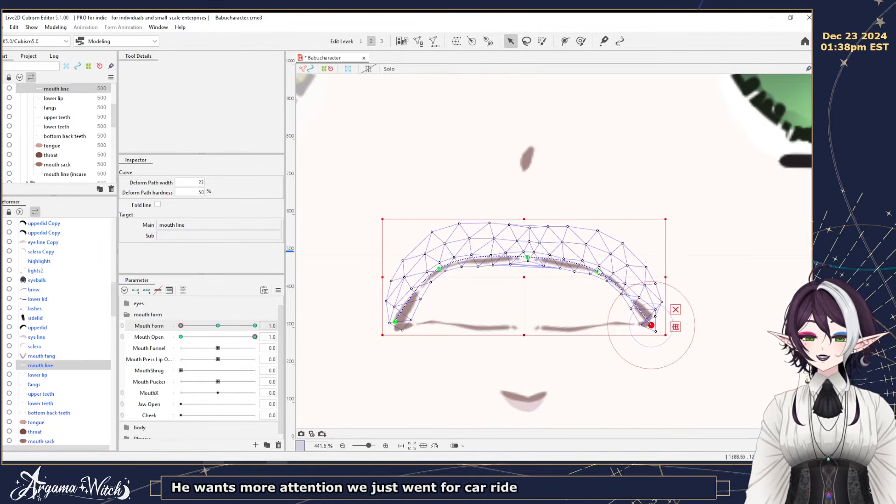
{"action": "left_click_drag", "start_coordinate": [598, 272], "coordinate": [601, 267]}
{"action": "mouse_move", "coordinate": [528, 257]}
{"action": "left_mouse_down"}
{"action": "mouse_move", "coordinate": [525, 246]}
{"action": "mouse_move", "coordinate": [527, 253]}
{"action": "left_mouse_up"}
{"action": "left_click_drag", "start_coordinate": [600, 267], "coordinate": [600, 271]}
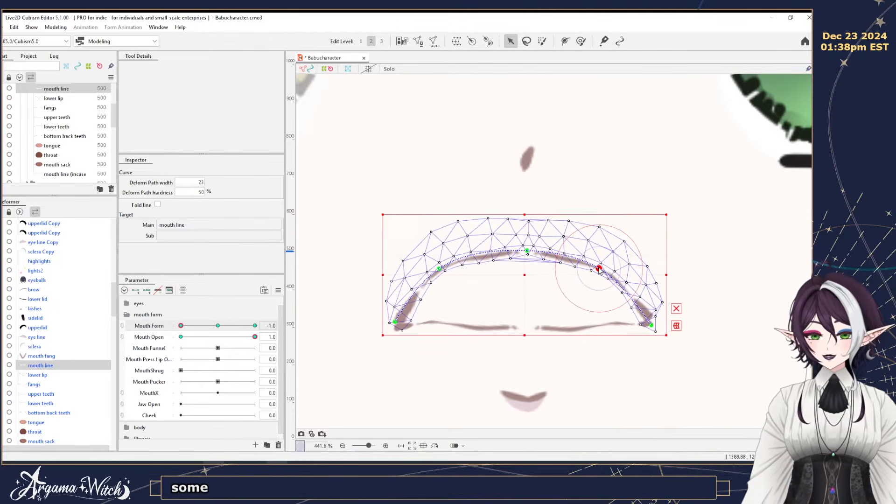
{"action": "left_click_drag", "start_coordinate": [657, 323], "coordinate": [643, 338]}
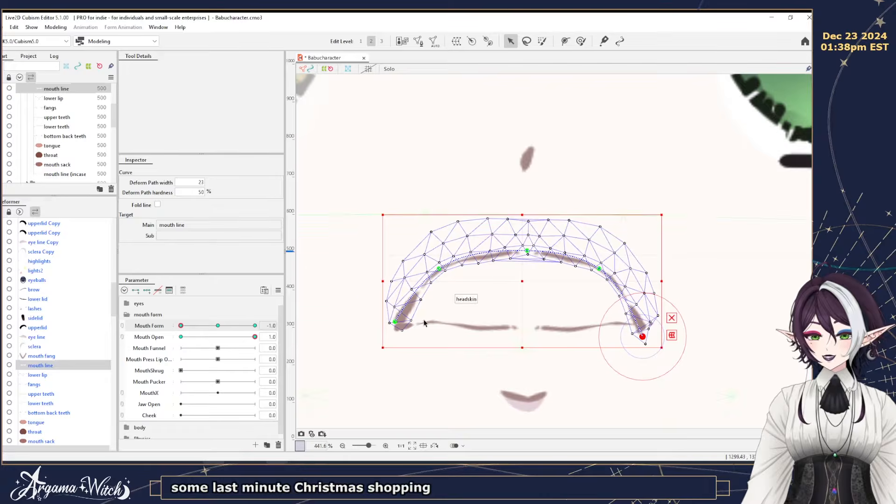
{"action": "left_click_drag", "start_coordinate": [397, 328], "coordinate": [399, 337]}
Push the mouth line mesh's outer edges inward at both corners with the Deform Brush.
{"action": "left_click", "coordinate": [580, 41]}
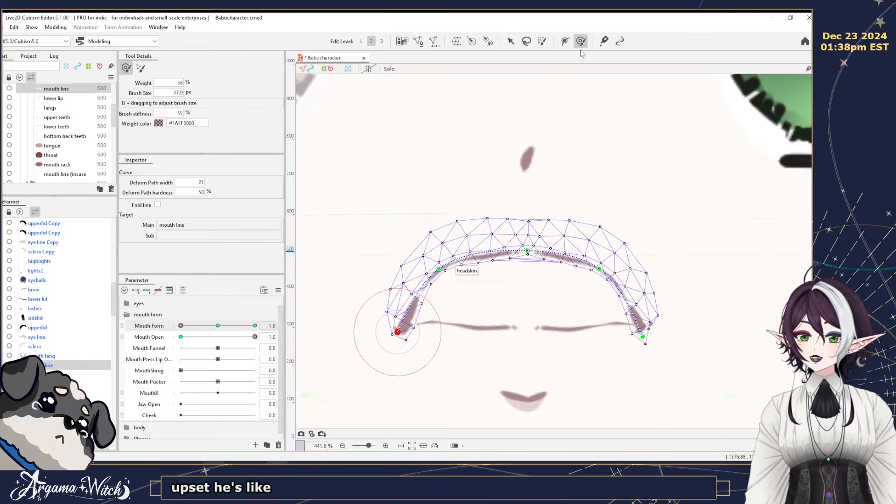
{"action": "left_click_drag", "start_coordinate": [674, 305], "coordinate": [670, 309]}
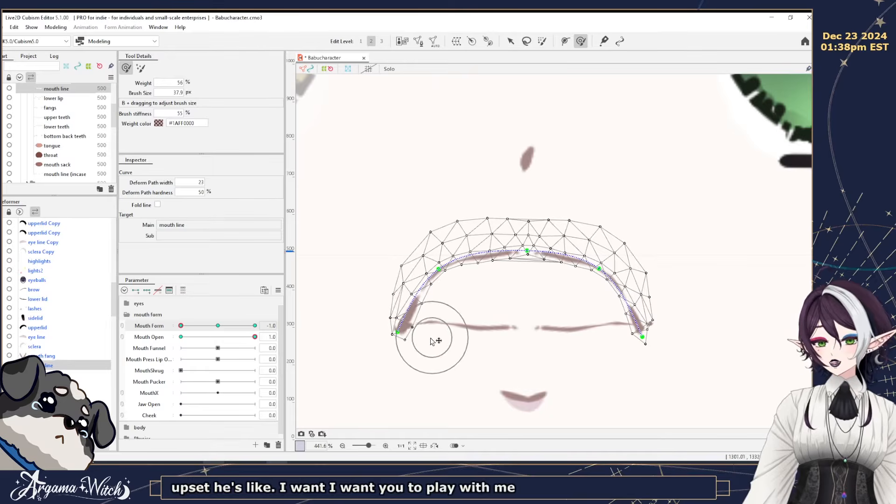
{"action": "key", "text": "v"}
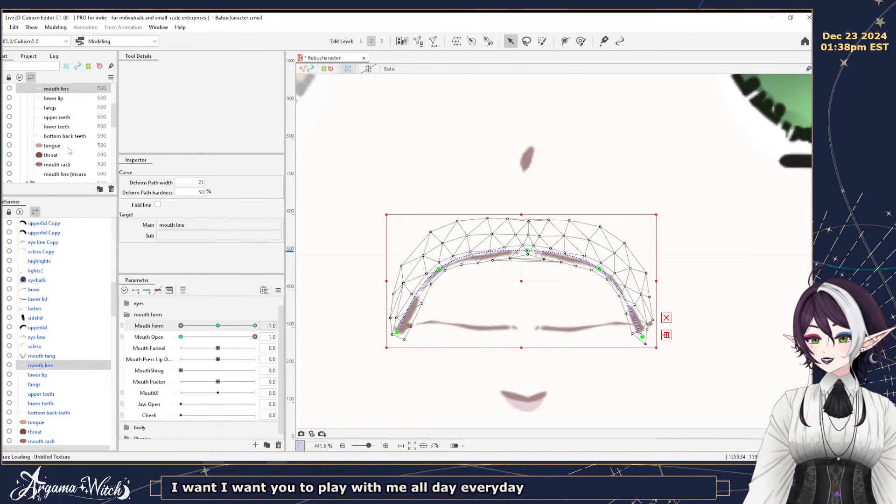
Move the lower lip's deform path points down and inward so its corners meet the mouth line's ends.
{"action": "left_click", "coordinate": [64, 106]}
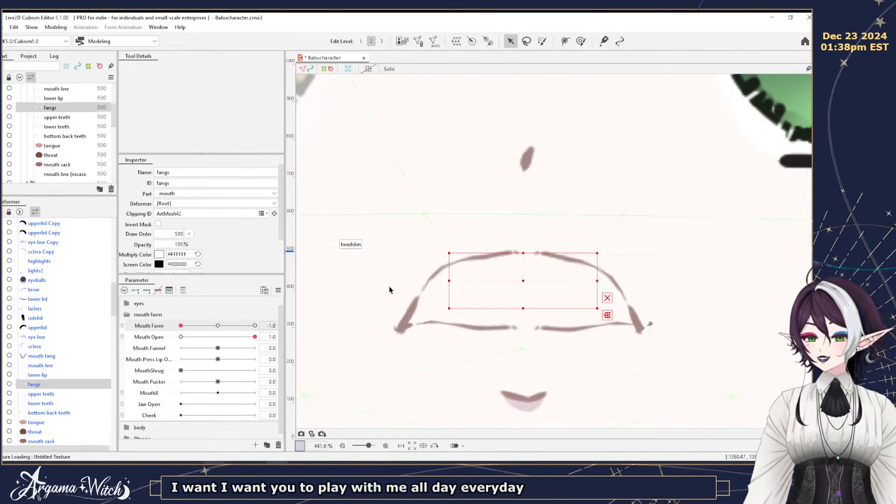
{"action": "left_click", "coordinate": [52, 127]}
{"action": "left_click", "coordinate": [53, 89]}
{"action": "left_click", "coordinate": [53, 98]}
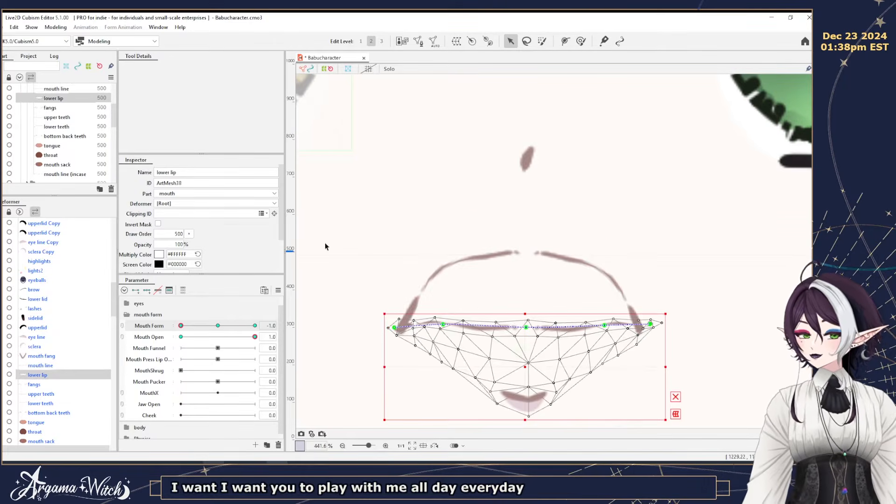
{"action": "left_click_drag", "start_coordinate": [397, 329], "coordinate": [444, 331]}
{"action": "left_click_drag", "start_coordinate": [650, 324], "coordinate": [598, 330]}
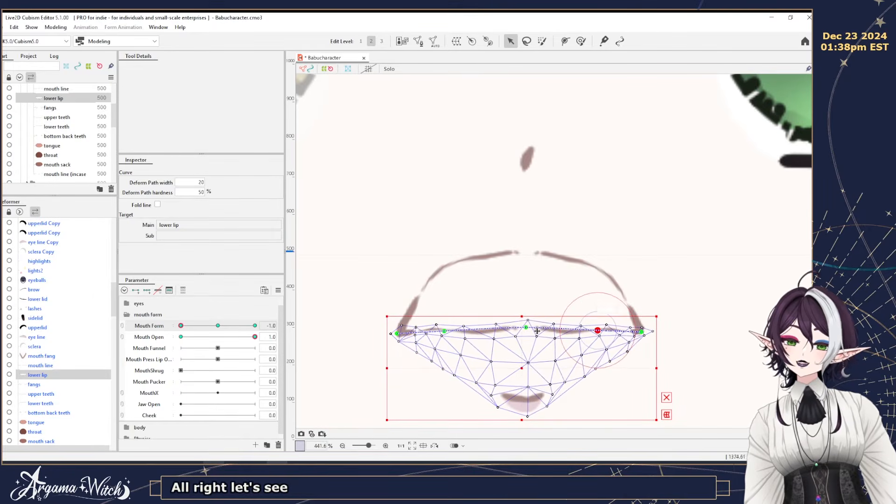
{"action": "left_click_drag", "start_coordinate": [526, 328], "coordinate": [524, 329]}
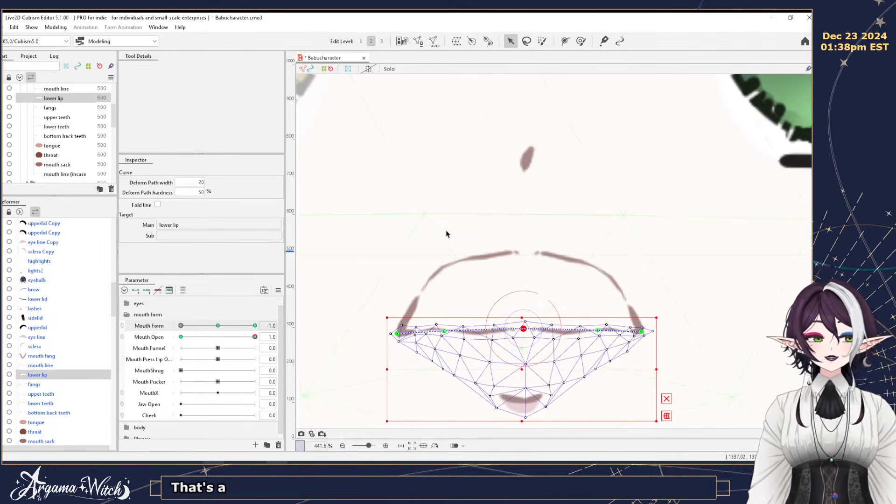
Return Mouth Form to 0, add a middle key at 0.5 on Mouth Open for the mouth line, and set Mouth Open to 0.5.
{"action": "left_click", "coordinate": [483, 260]}
{"action": "left_click", "coordinate": [580, 41]}
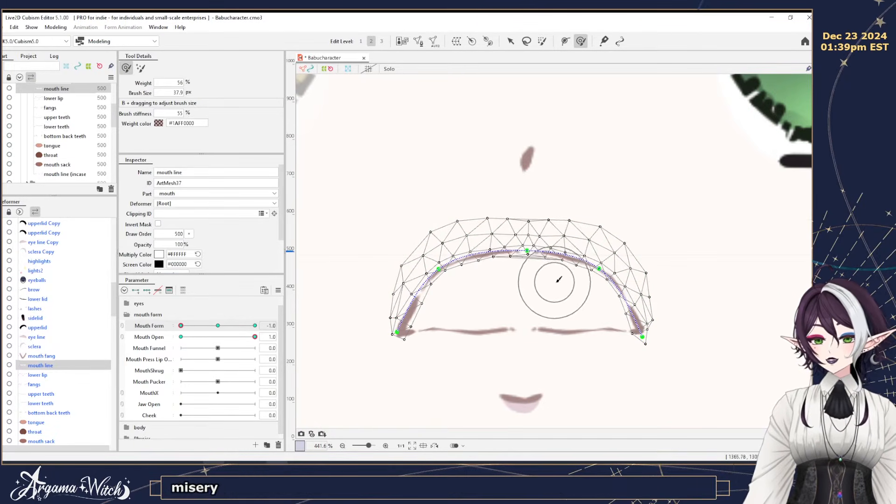
{"action": "left_click", "coordinate": [510, 42]}
{"action": "left_click_drag", "start_coordinate": [181, 326], "coordinate": [34, 319]}
{"action": "left_click_drag", "start_coordinate": [181, 326], "coordinate": [219, 326]}
{"action": "left_click", "coordinate": [134, 339]}
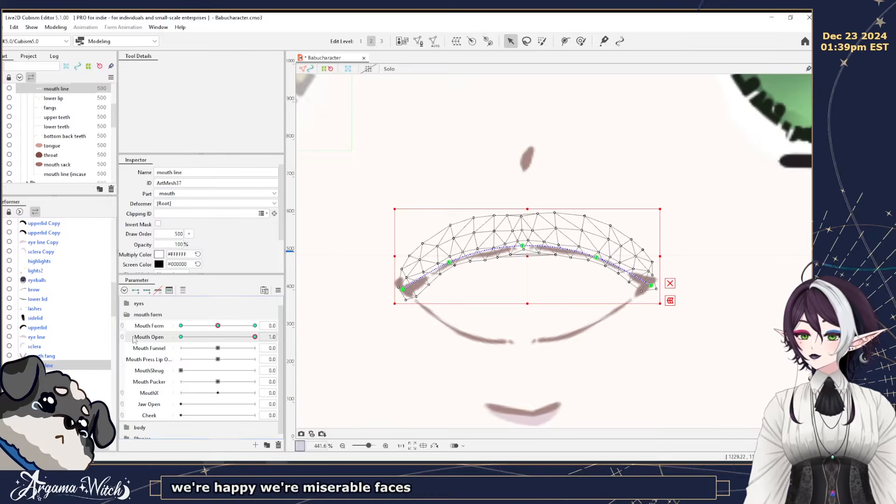
{"action": "left_click", "coordinate": [148, 291]}
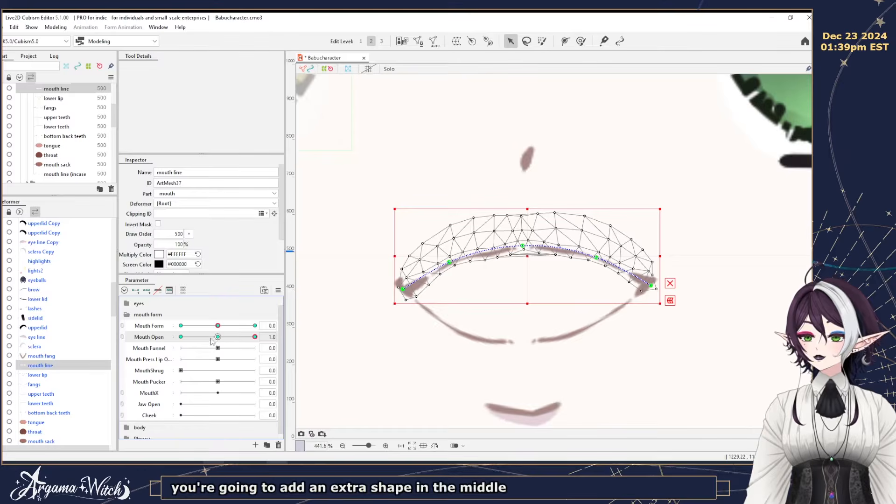
{"action": "left_click", "coordinate": [217, 336]}
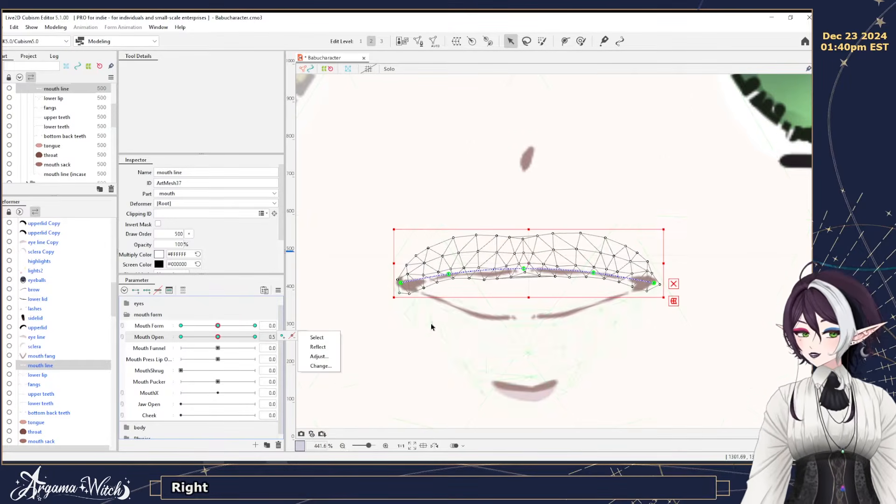
Show the mouth sack and, with Mouth Open at 0, give it three Mouth Form keys and two Mouth Open keys.
{"action": "left_click", "coordinate": [37, 376]}
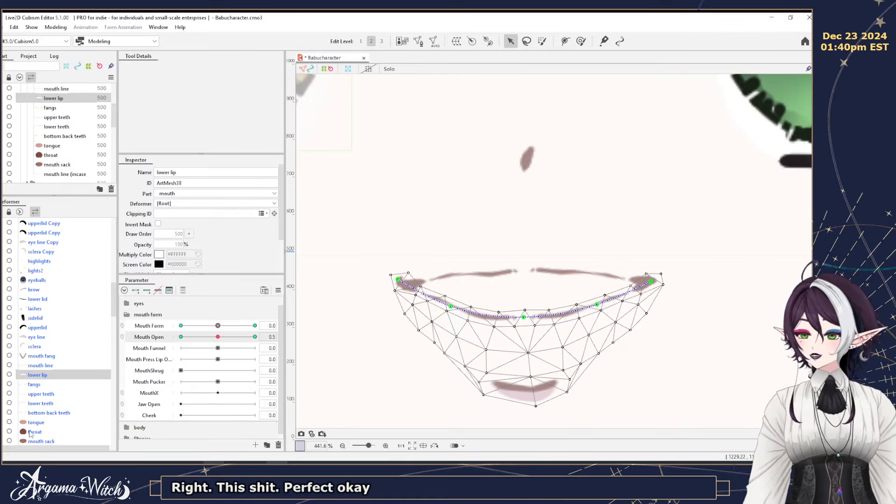
{"action": "scroll", "coordinate": [39, 414], "scroll_direction": "down", "scroll_amount": 2}
{"action": "left_click", "coordinate": [48, 373]}
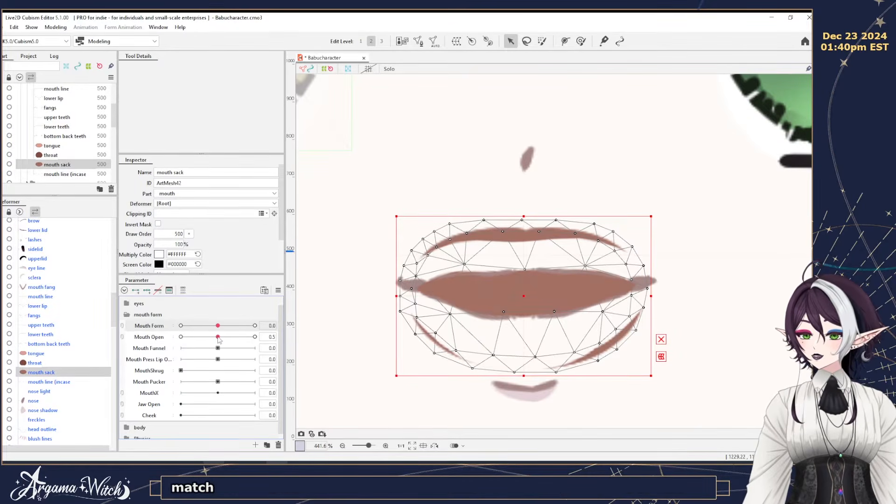
{"action": "left_click_drag", "start_coordinate": [218, 337], "coordinate": [130, 343]}
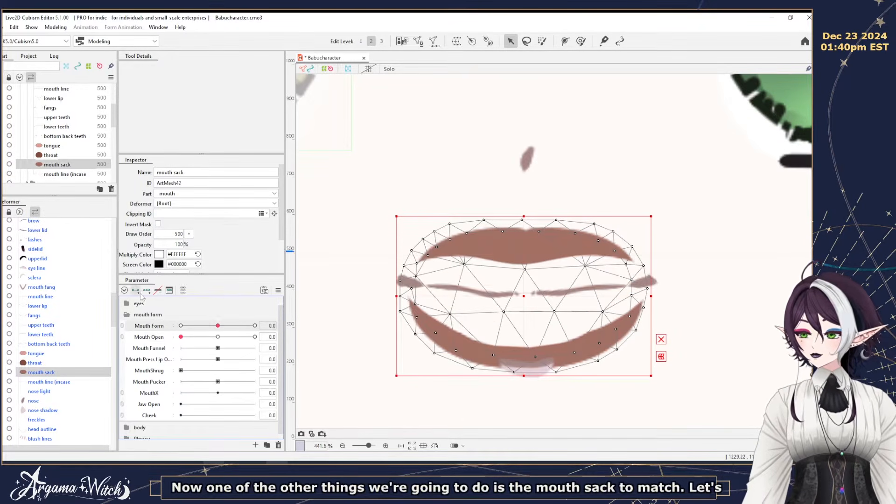
{"action": "left_click_drag", "start_coordinate": [217, 326], "coordinate": [119, 351]}
{"action": "left_click", "coordinate": [135, 291]}
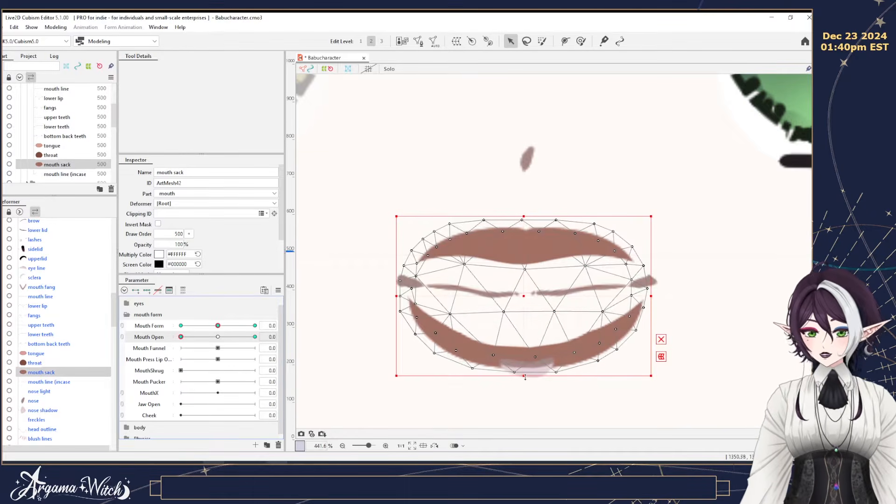
Flatten the mouth sack vertically and bend it with the Deform Brush to follow the closed mouth line.
{"action": "left_click_drag", "start_coordinate": [524, 376], "coordinate": [533, 357]}
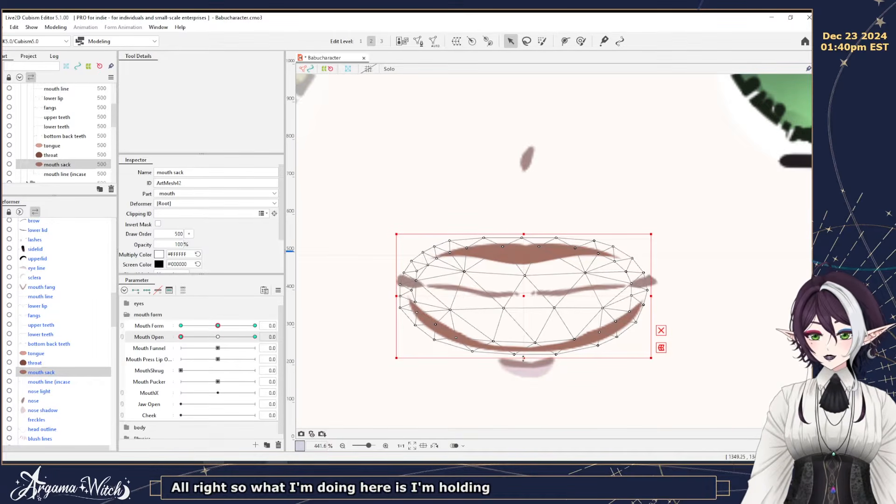
{"action": "left_click_drag", "start_coordinate": [523, 358], "coordinate": [529, 305]}
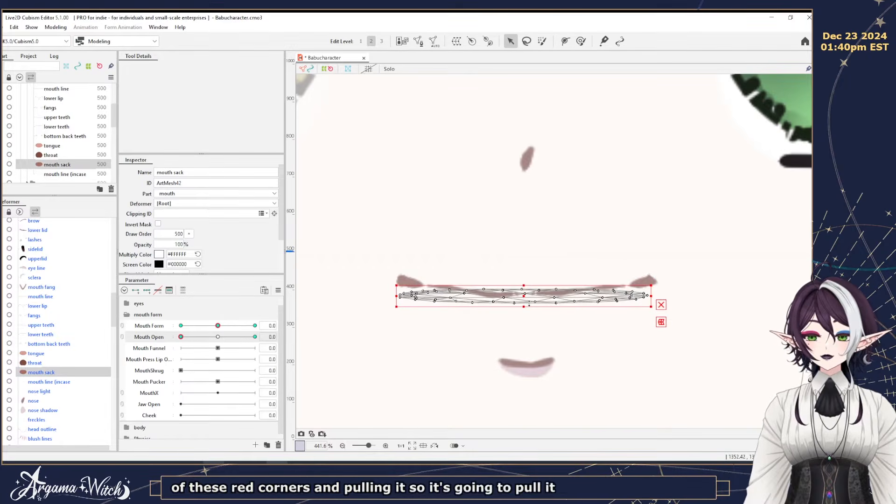
{"action": "left_click", "coordinate": [581, 41]}
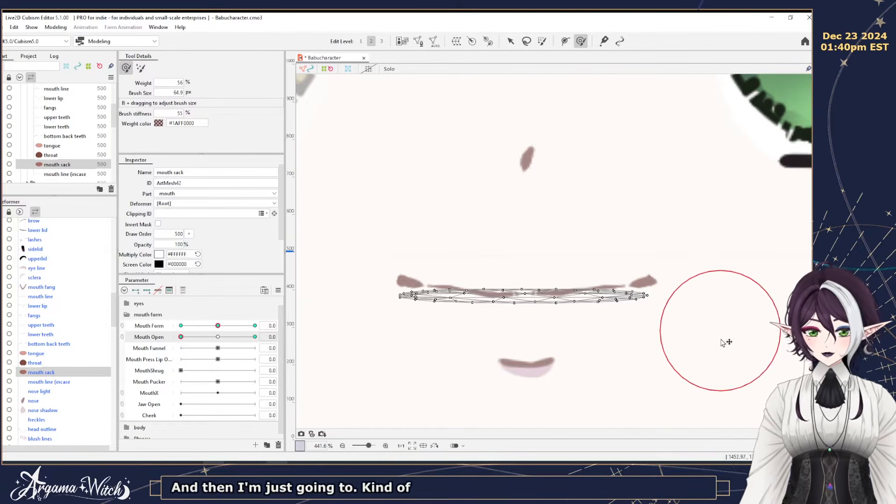
{"action": "left_click_drag", "start_coordinate": [650, 308], "coordinate": [652, 294]}
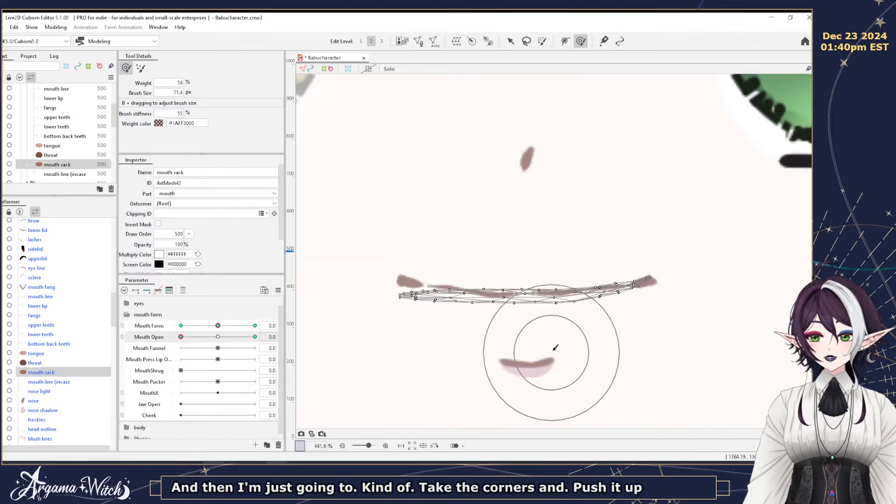
{"action": "left_click_drag", "start_coordinate": [370, 289], "coordinate": [373, 264]}
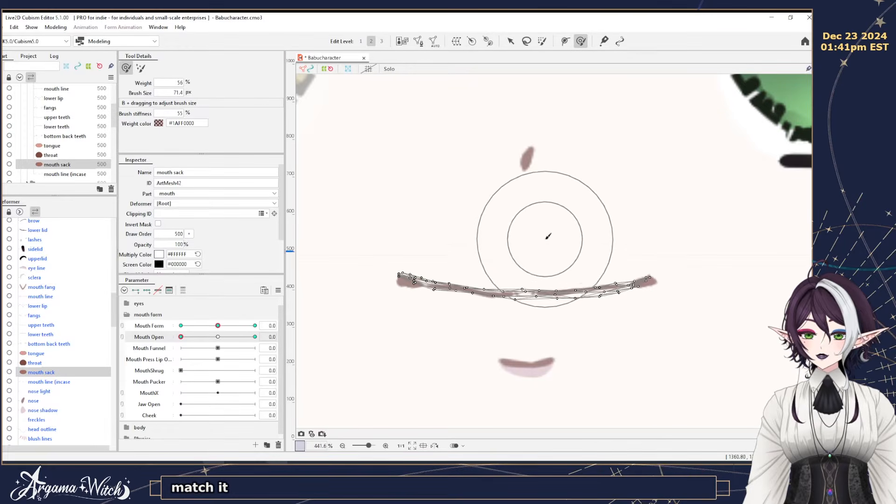
{"action": "left_click_drag", "start_coordinate": [634, 340], "coordinate": [626, 330]}
{"action": "left_click_drag", "start_coordinate": [596, 232], "coordinate": [605, 240]}
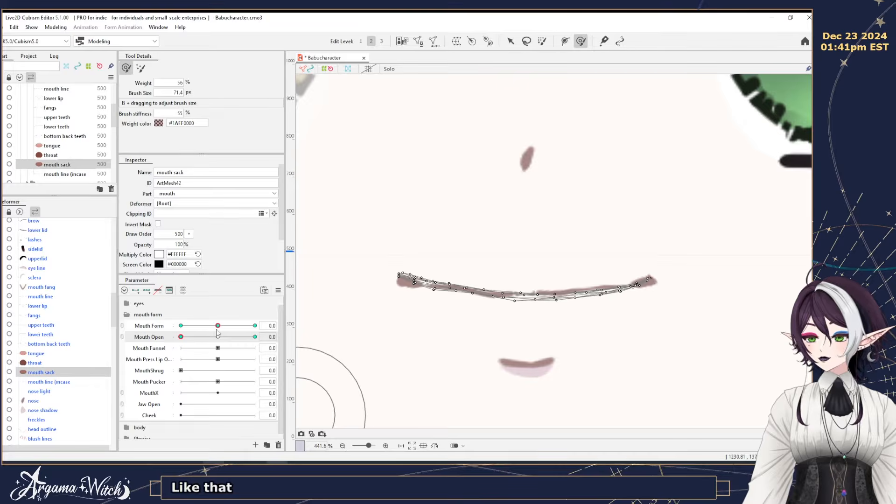
Copy the mouth sack's closed shape from Mouth Form 0 and paste it onto the Mouth Form -1 and 1 keys.
{"action": "mouse_move", "coordinate": [218, 327]}
{"action": "left_mouse_down"}
{"action": "mouse_move", "coordinate": [202, 326]}
{"action": "mouse_move", "coordinate": [217, 325]}
{"action": "left_mouse_up"}
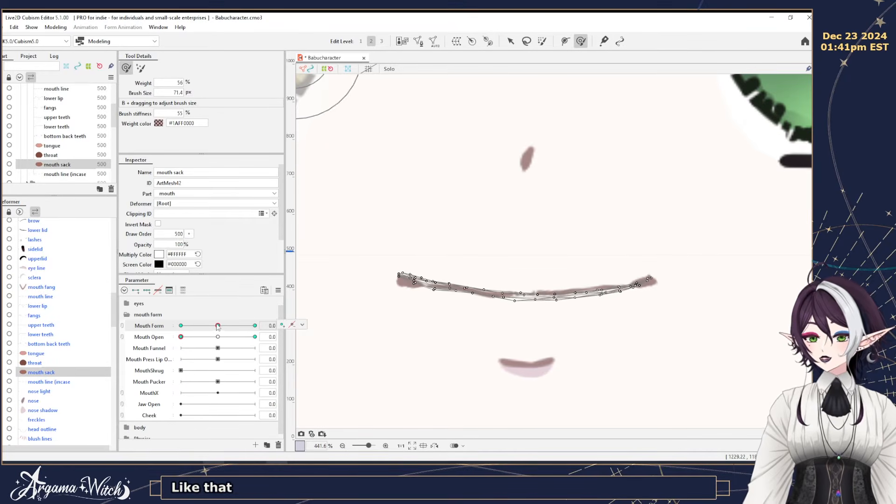
{"action": "left_click", "coordinate": [512, 40]}
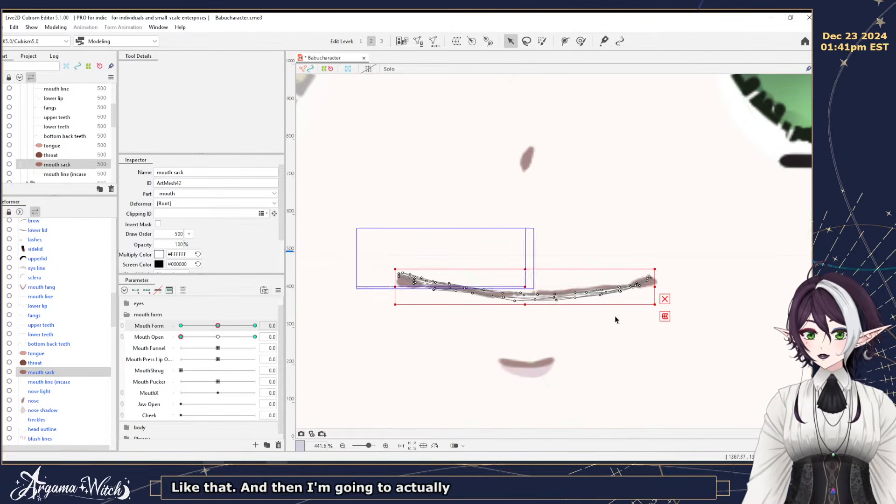
{"action": "left_click_drag", "start_coordinate": [615, 316], "coordinate": [719, 357]}
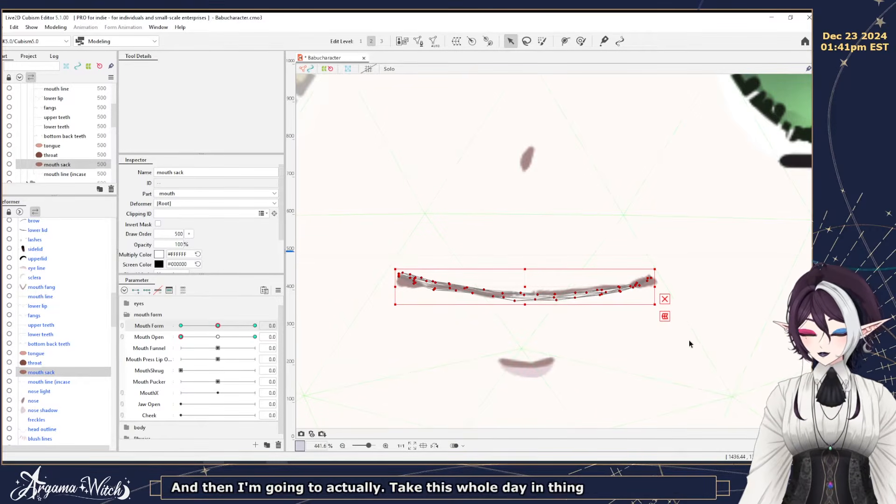
{"action": "left_click_drag", "start_coordinate": [218, 326], "coordinate": [181, 325]}
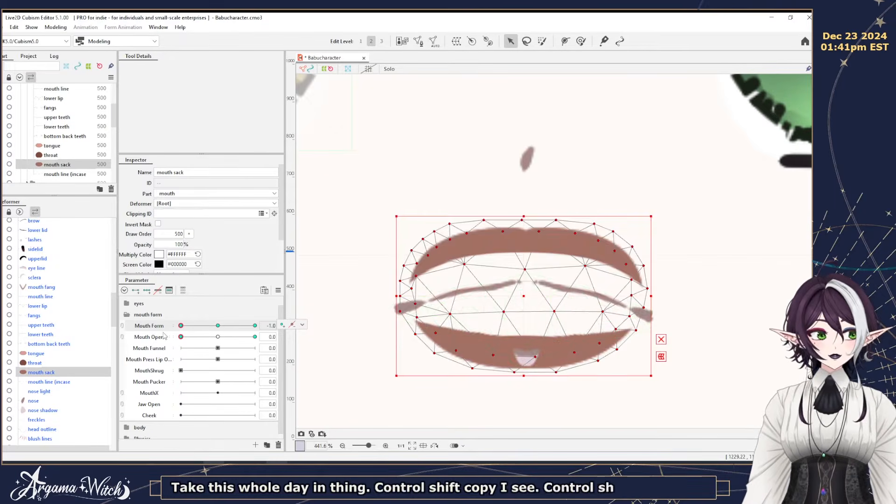
{"action": "key", "text": "ctrl+shift+v"}
{"action": "left_click_drag", "start_coordinate": [181, 325], "coordinate": [288, 327]}
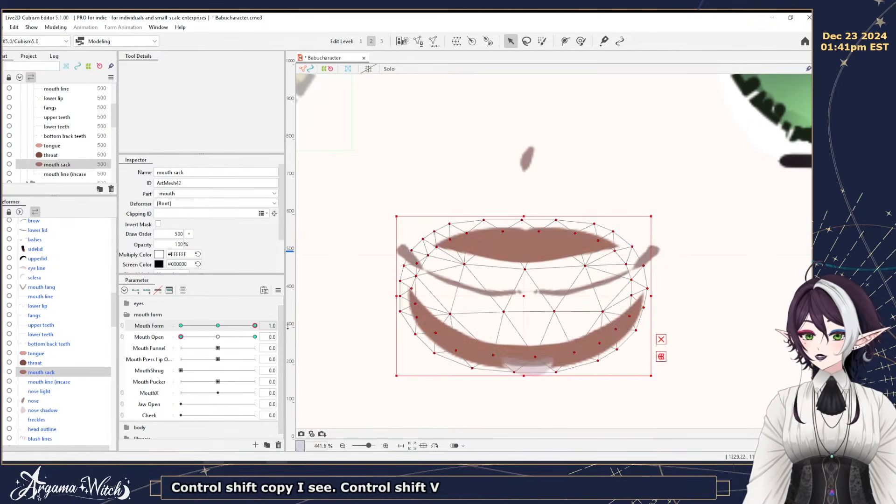
{"action": "key", "text": "ctrl+shift+v"}
At Mouth Form 1, bend the mouth sack with the Deform Brush so it lies along the closed smiling mouth line.
{"action": "left_click", "coordinate": [581, 42]}
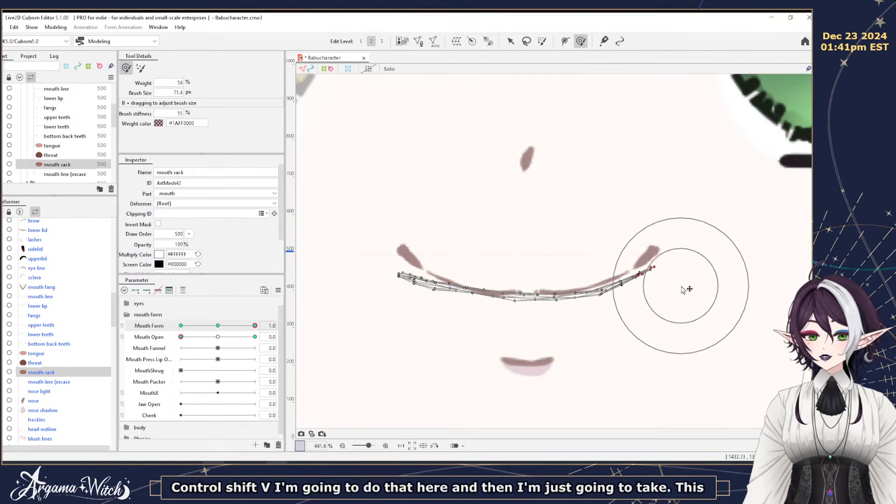
{"action": "left_click_drag", "start_coordinate": [681, 287], "coordinate": [687, 274]}
{"action": "left_click_drag", "start_coordinate": [621, 328], "coordinate": [602, 321]}
{"action": "left_click_drag", "start_coordinate": [499, 342], "coordinate": [500, 336]}
{"action": "mouse_move", "coordinate": [414, 293]}
{"action": "left_mouse_down"}
{"action": "mouse_move", "coordinate": [415, 282]}
{"action": "mouse_move", "coordinate": [371, 266]}
{"action": "mouse_move", "coordinate": [365, 244]}
{"action": "left_mouse_up"}
{"action": "left_click_drag", "start_coordinate": [482, 244], "coordinate": [482, 256]}
{"action": "left_click_drag", "start_coordinate": [420, 322], "coordinate": [417, 314]}
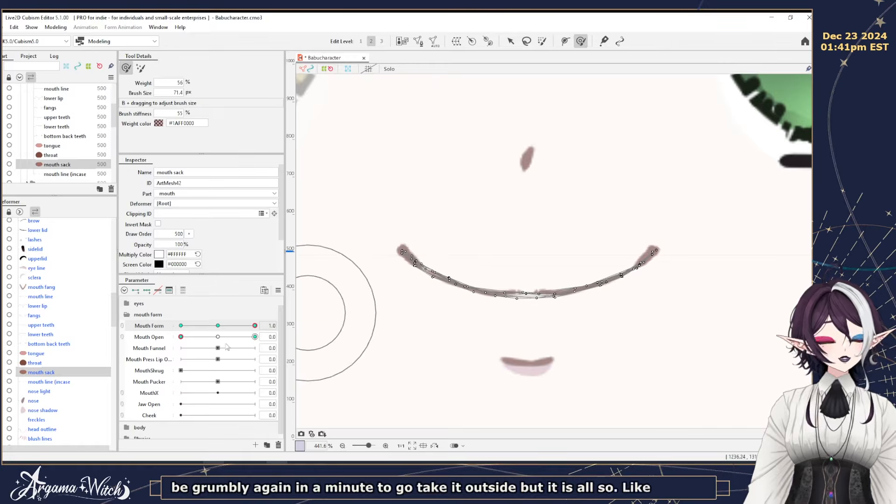
At Mouth Form -1, arch the mouth sack with the Deform Brush so it lies along the closed frowning mouth line.
{"action": "left_click_drag", "start_coordinate": [237, 327], "coordinate": [136, 343]}
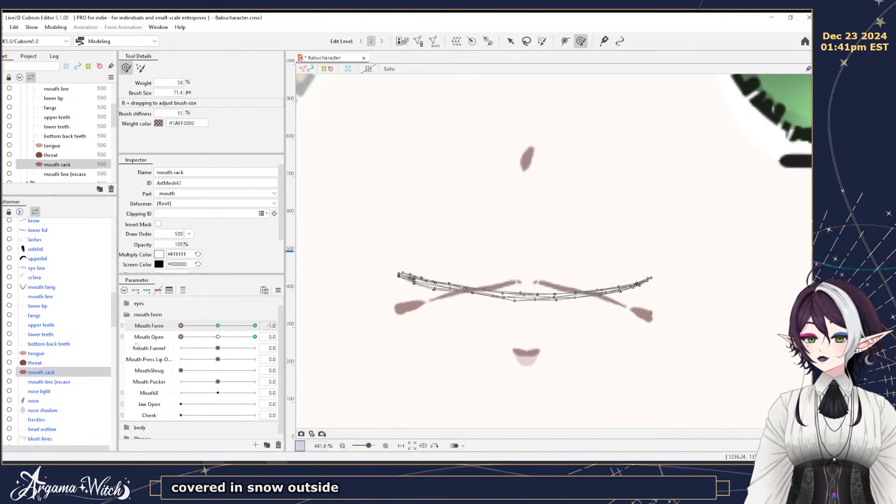
{"action": "mouse_move", "coordinate": [394, 252]}
{"action": "left_mouse_down"}
{"action": "mouse_move", "coordinate": [390, 274]}
{"action": "mouse_move", "coordinate": [366, 254]}
{"action": "mouse_move", "coordinate": [364, 276]}
{"action": "mouse_move", "coordinate": [466, 301]}
{"action": "left_mouse_up"}
{"action": "mouse_move", "coordinate": [527, 343]}
{"action": "left_mouse_down"}
{"action": "mouse_move", "coordinate": [520, 340]}
{"action": "mouse_move", "coordinate": [535, 318]}
{"action": "left_mouse_up"}
{"action": "mouse_move", "coordinate": [627, 304]}
{"action": "left_mouse_down"}
{"action": "mouse_move", "coordinate": [694, 272]}
{"action": "mouse_move", "coordinate": [665, 266]}
{"action": "mouse_move", "coordinate": [664, 286]}
{"action": "mouse_move", "coordinate": [674, 273]}
{"action": "mouse_move", "coordinate": [695, 303]}
{"action": "left_mouse_up"}
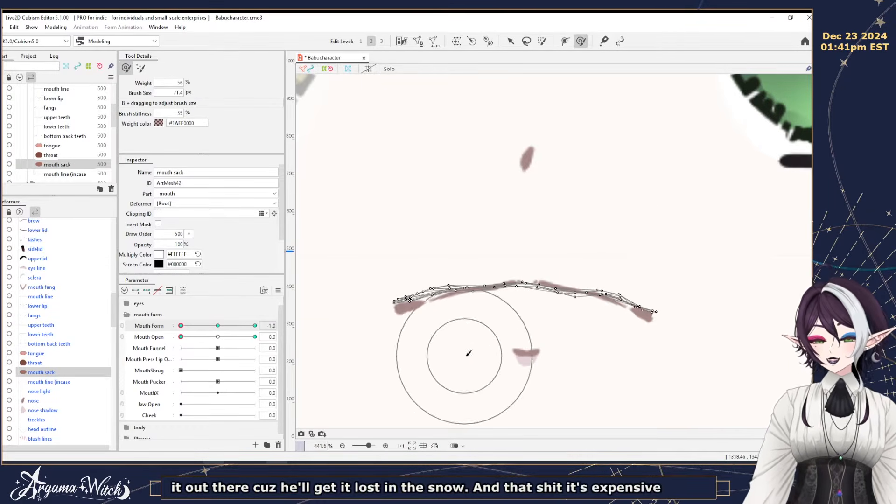
{"action": "left_click_drag", "start_coordinate": [567, 333], "coordinate": [567, 327]}
{"action": "mouse_move", "coordinate": [630, 254]}
{"action": "left_mouse_down"}
{"action": "mouse_move", "coordinate": [675, 277]}
{"action": "mouse_move", "coordinate": [674, 288]}
{"action": "mouse_move", "coordinate": [697, 299]}
{"action": "left_mouse_up"}
{"action": "left_click_drag", "start_coordinate": [439, 237], "coordinate": [444, 246]}
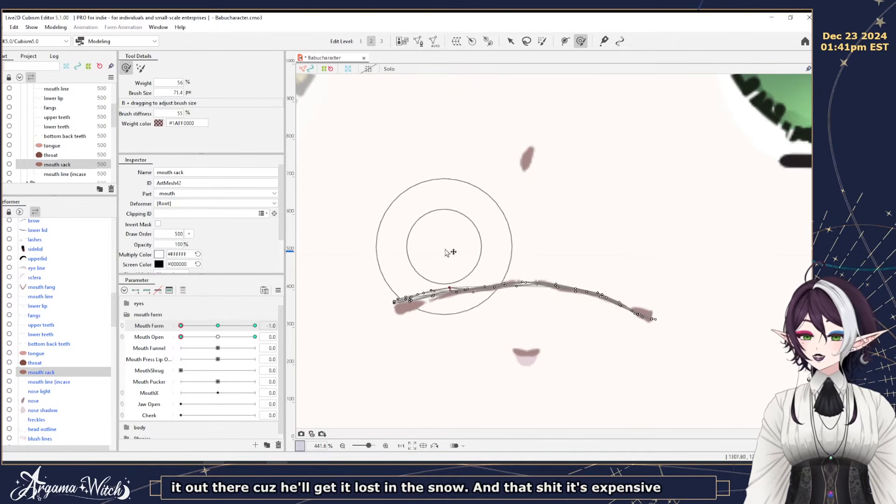
{"action": "left_click_drag", "start_coordinate": [386, 267], "coordinate": [385, 279]}
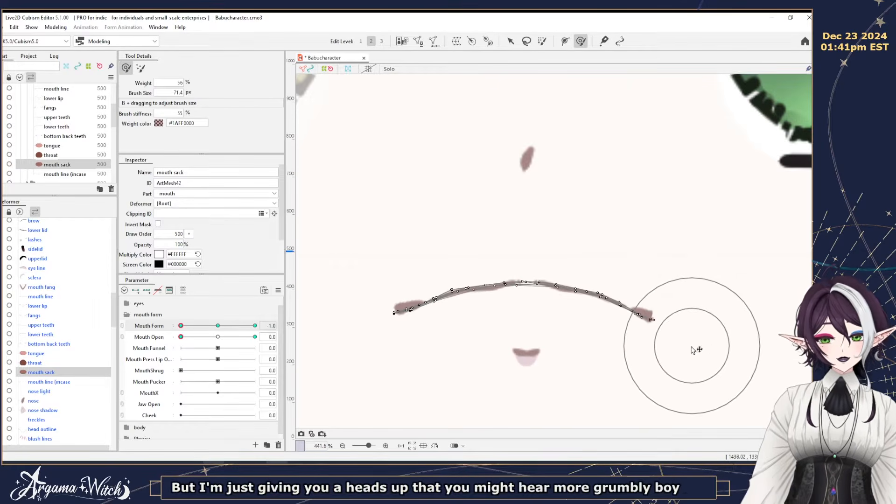
Return Mouth Form to 0 and synthesize the mouth sack's corners for Mouth Form and Mouth Open from the default value.
{"action": "left_click_drag", "start_coordinate": [184, 341], "coordinate": [217, 326]}
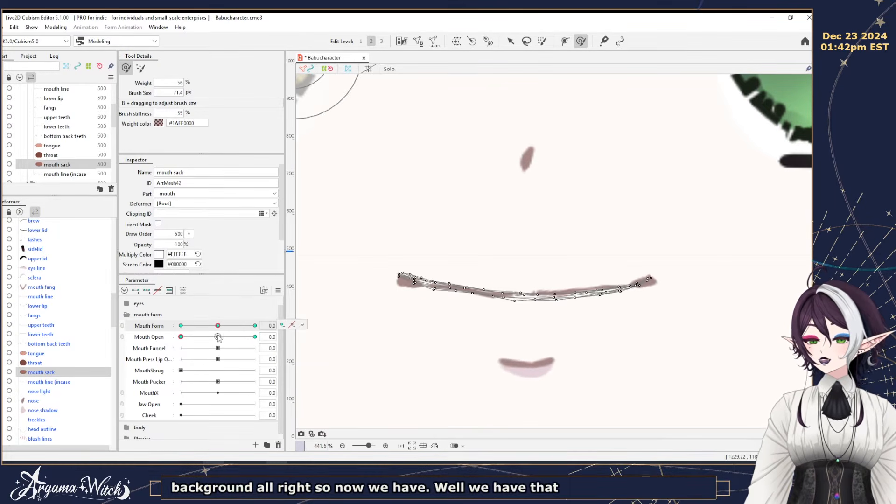
{"action": "left_click", "coordinate": [278, 291]}
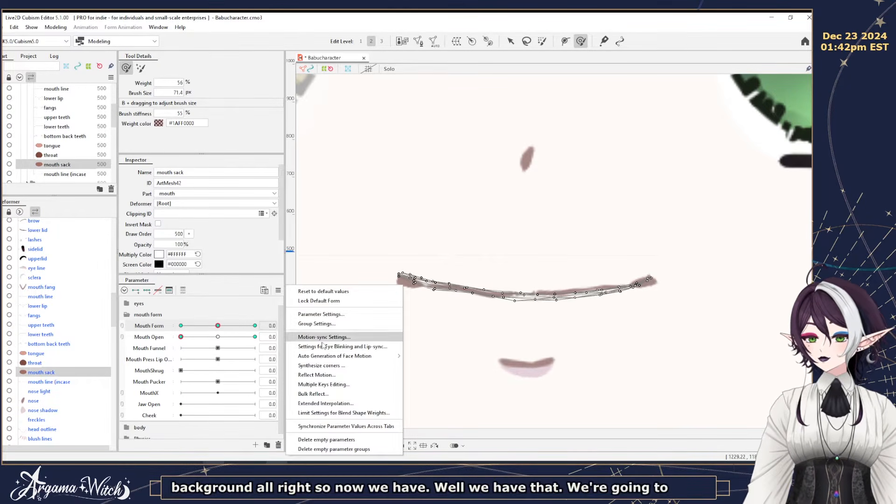
{"action": "left_click", "coordinate": [332, 365]}
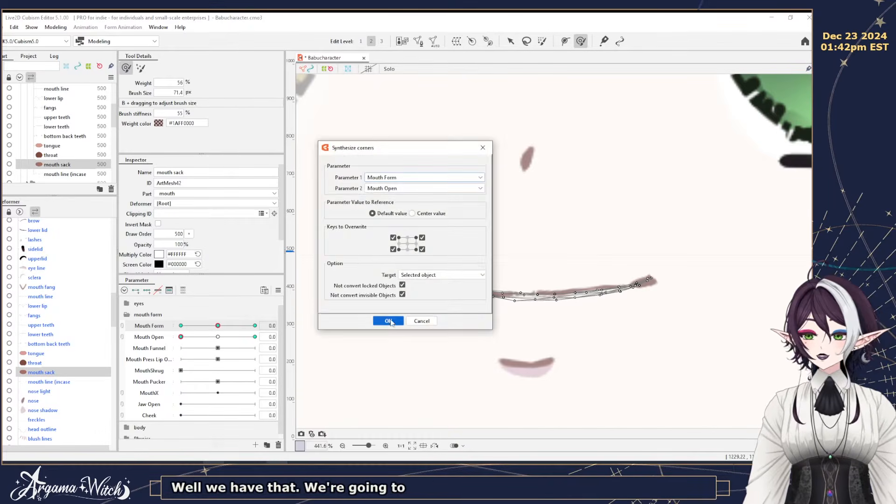
{"action": "left_click", "coordinate": [389, 320]}
Set Mouth Form and Mouth Open to 1 and push the mouth sack's edges to fit the open smile.
{"action": "left_click", "coordinate": [254, 326]}
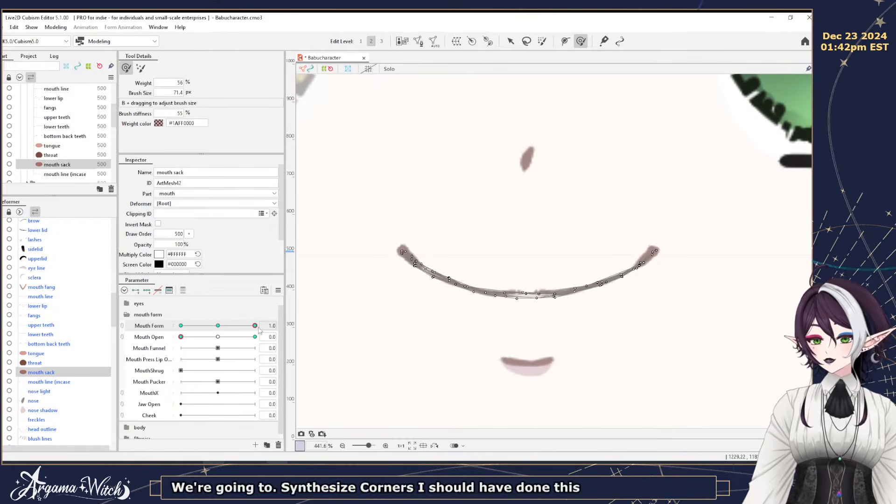
{"action": "left_click", "coordinate": [255, 337]}
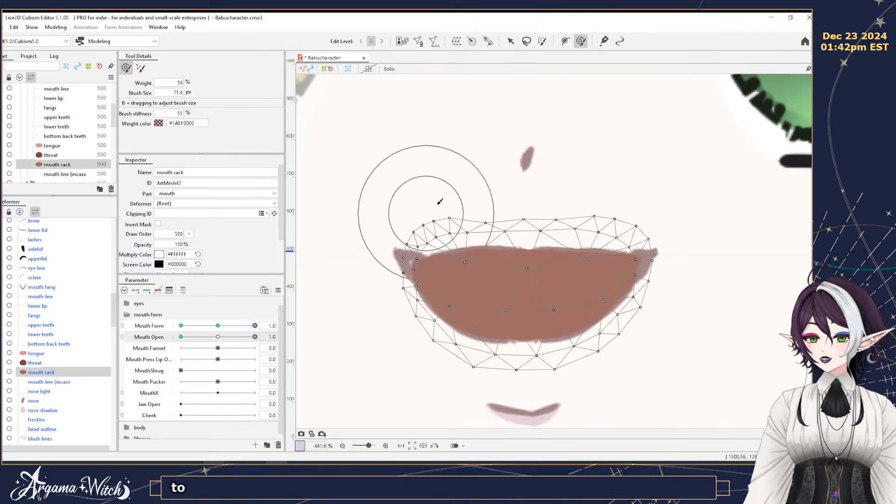
{"action": "left_click_drag", "start_coordinate": [481, 186], "coordinate": [487, 200]}
{"action": "left_click_drag", "start_coordinate": [574, 187], "coordinate": [581, 201]}
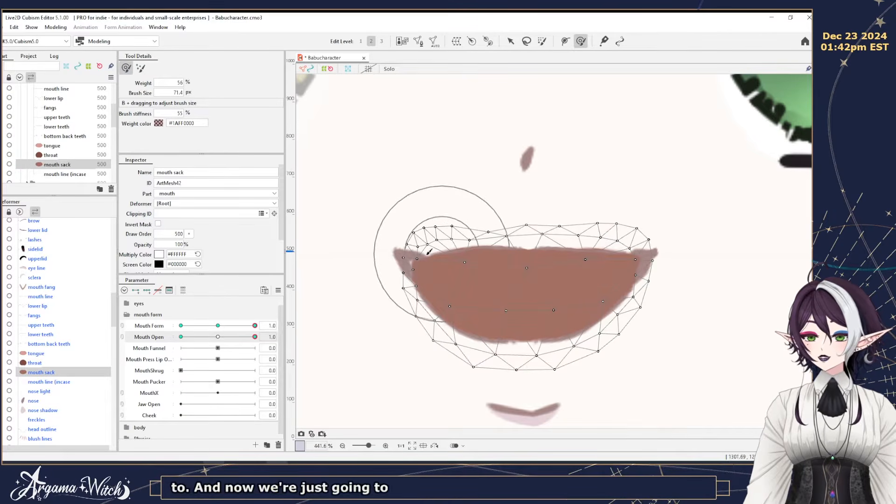
{"action": "left_click_drag", "start_coordinate": [413, 260], "coordinate": [403, 258]}
{"action": "left_click_drag", "start_coordinate": [434, 378], "coordinate": [440, 367]}
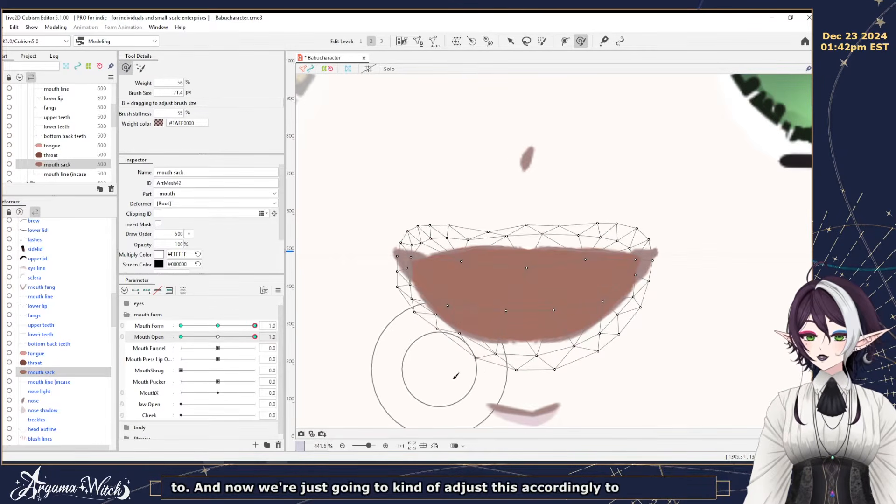
{"action": "left_click_drag", "start_coordinate": [532, 378], "coordinate": [531, 374]}
{"action": "left_click_drag", "start_coordinate": [603, 367], "coordinate": [600, 362]}
{"action": "left_click_drag", "start_coordinate": [609, 176], "coordinate": [610, 186]}
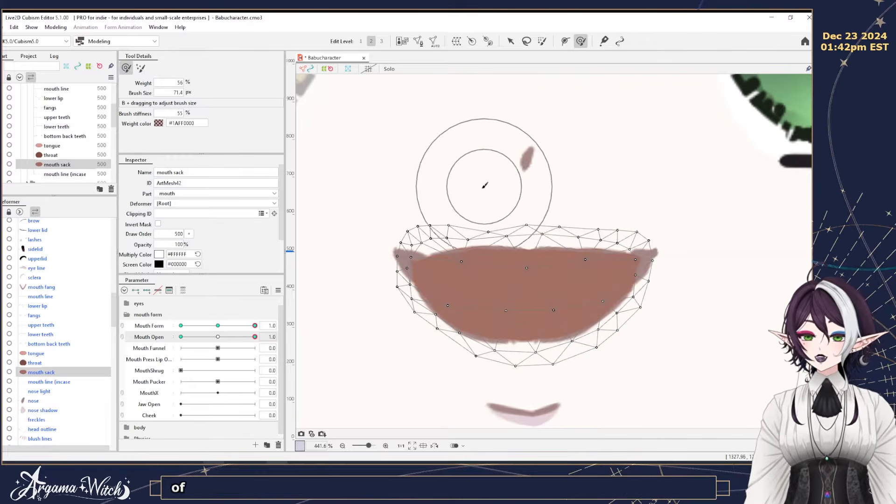
{"action": "left_click_drag", "start_coordinate": [473, 187], "coordinate": [473, 191]}
With Mouth Open at 1, refine the mouth sack's upper edge at Mouth Form 0 and then at Mouth Form -1.
{"action": "left_click", "coordinate": [218, 325]}
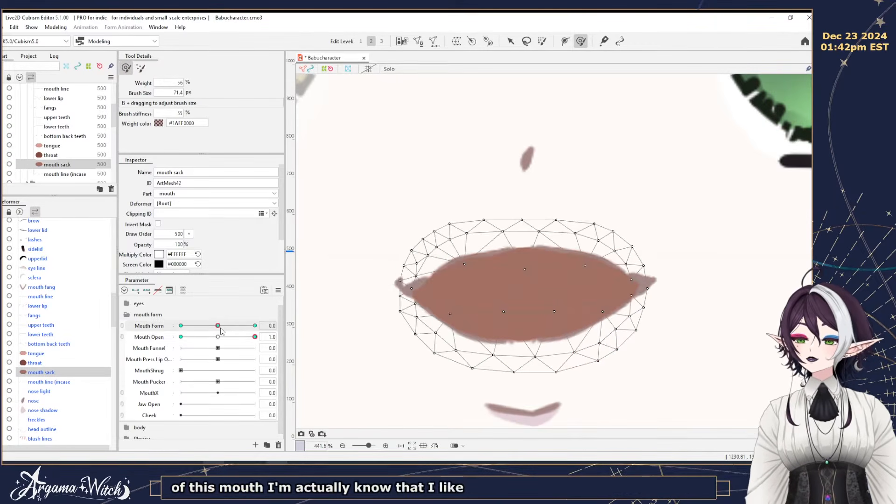
{"action": "left_click_drag", "start_coordinate": [417, 186], "coordinate": [419, 200]}
{"action": "left_click_drag", "start_coordinate": [513, 187], "coordinate": [518, 189]}
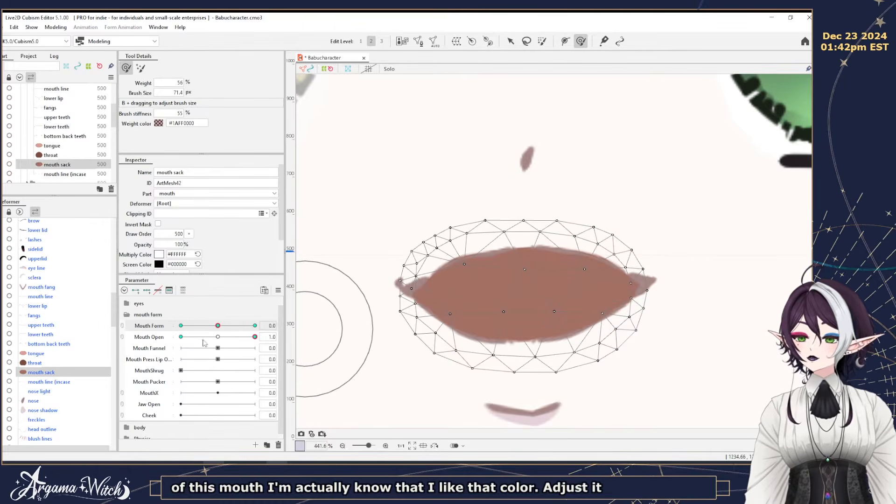
{"action": "left_click", "coordinate": [181, 325]}
{"action": "mouse_move", "coordinate": [530, 196]}
{"action": "left_mouse_down"}
{"action": "mouse_move", "coordinate": [524, 211]}
{"action": "mouse_move", "coordinate": [499, 215]}
{"action": "left_mouse_up"}
{"action": "left_click_drag", "start_coordinate": [570, 203], "coordinate": [576, 215]}
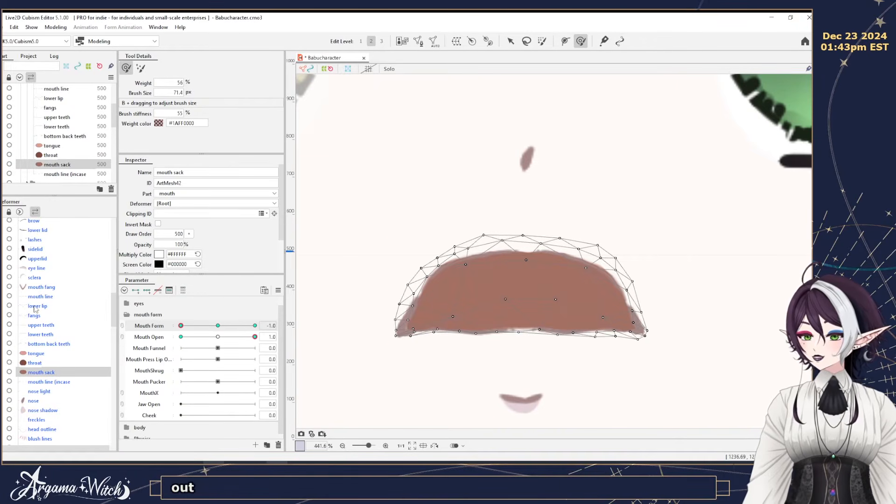
Add a middle key at 0.5 on Mouth Open for the mouth sack.
{"action": "left_click", "coordinate": [37, 305], "text": "ctrl"}
{"action": "left_click", "coordinate": [40, 296], "text": "ctrl"}
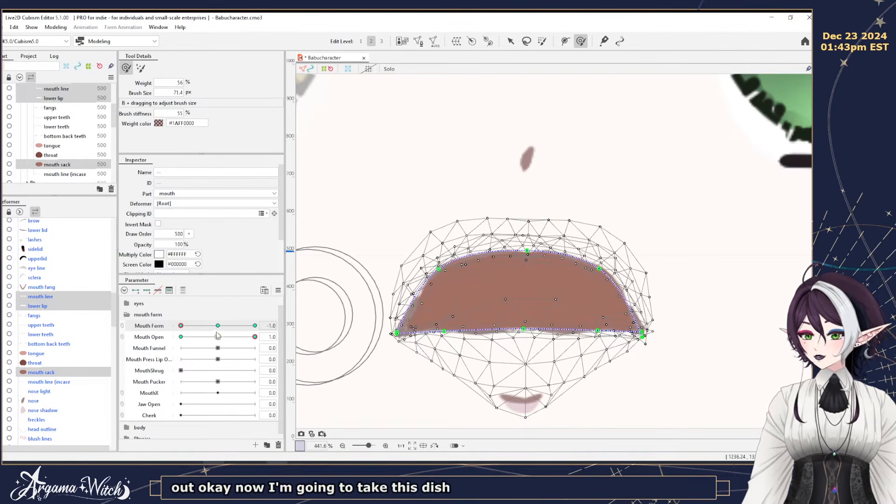
{"action": "left_click", "coordinate": [57, 375]}
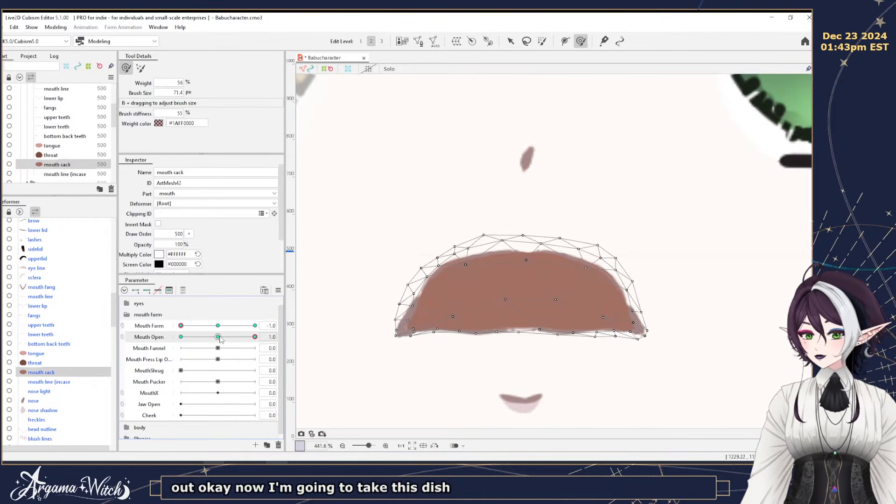
{"action": "left_click", "coordinate": [218, 337]}
Combine Mouth Form and Mouth Open, preview the mouth at Mouth Form 0 and Mouth Open 0.5, and separate the parameters again.
{"action": "left_click", "coordinate": [122, 326]}
{"action": "left_click_drag", "start_coordinate": [182, 341], "coordinate": [218, 340]}
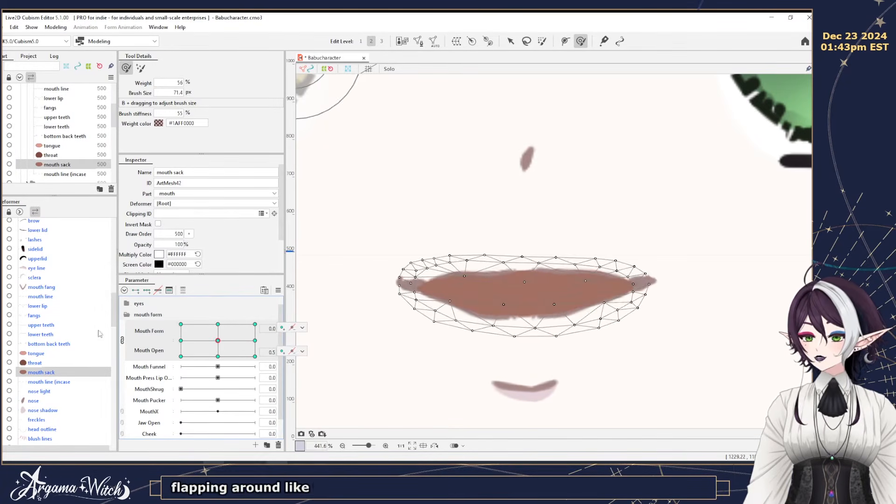
{"action": "left_click", "coordinate": [122, 340]}
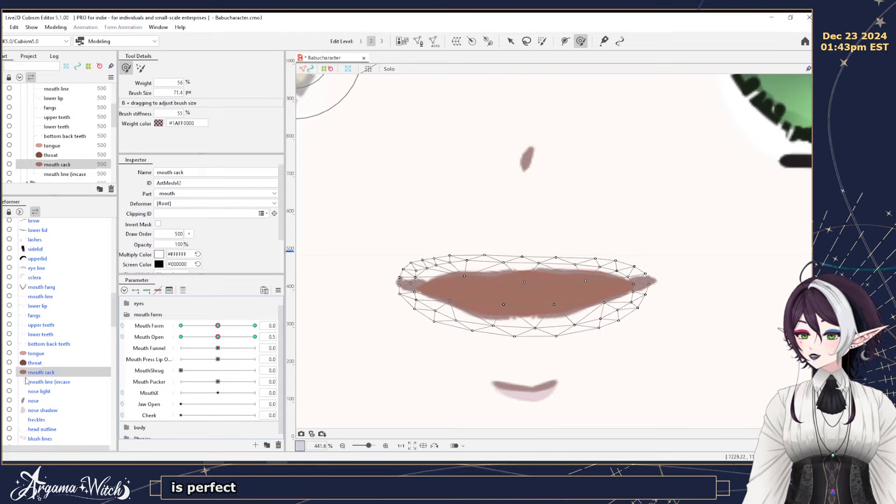
Select the mouth line, lower lip and mouth sack together and, at Mouth Form -1, check Mouth Open at 0.5, 1 and 0.
{"action": "left_click", "coordinate": [46, 306], "text": "ctrl"}
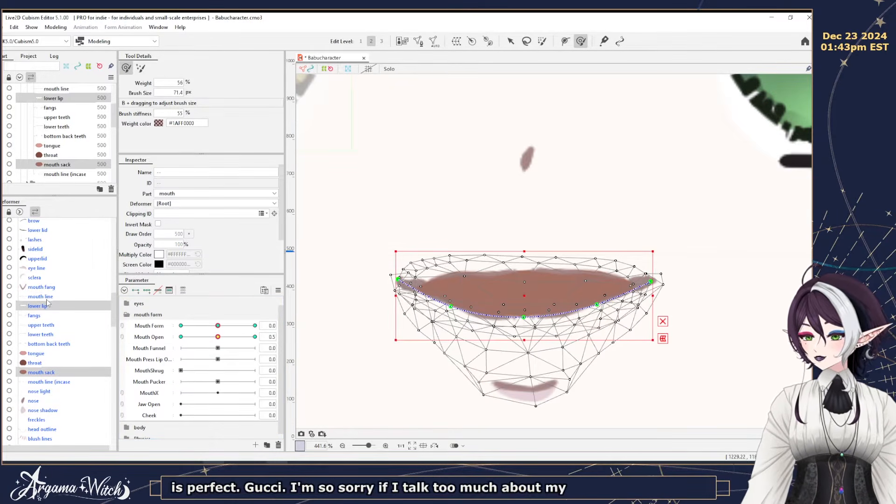
{"action": "left_click", "coordinate": [41, 296], "text": "ctrl"}
{"action": "mouse_move", "coordinate": [217, 326]}
{"action": "left_mouse_down"}
{"action": "mouse_move", "coordinate": [180, 334]}
{"action": "mouse_move", "coordinate": [218, 338]}
{"action": "left_mouse_up"}
{"action": "left_click", "coordinate": [218, 336]}
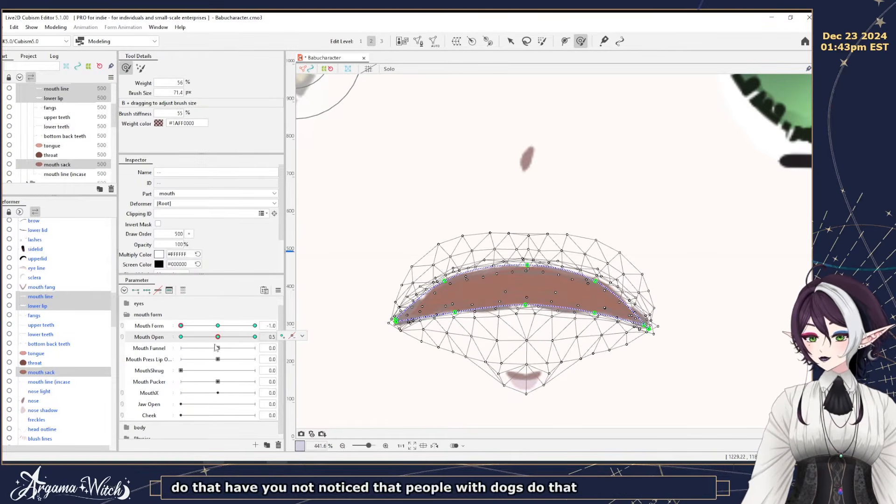
{"action": "left_click", "coordinate": [254, 336]}
{"action": "left_click", "coordinate": [180, 336]}
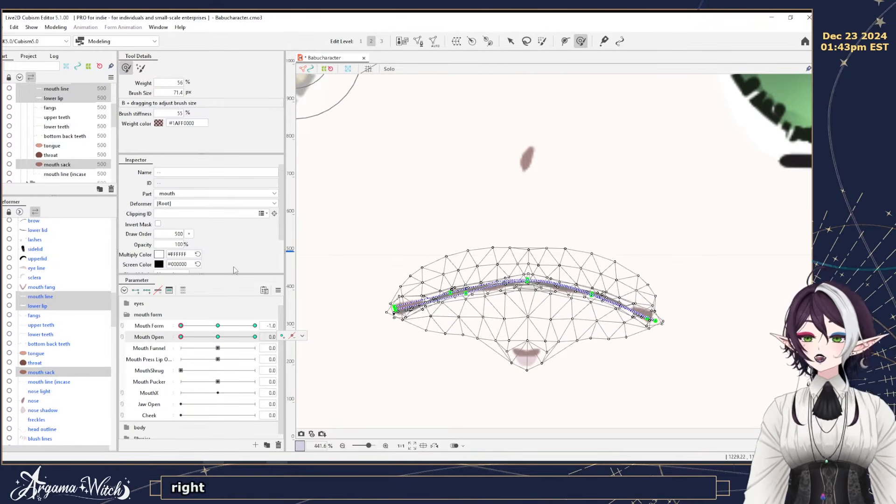
Set Mouth Form to 0 and try to add three keys to Mouth Funnel for the selected mouth meshes.
{"action": "left_click", "coordinate": [218, 325]}
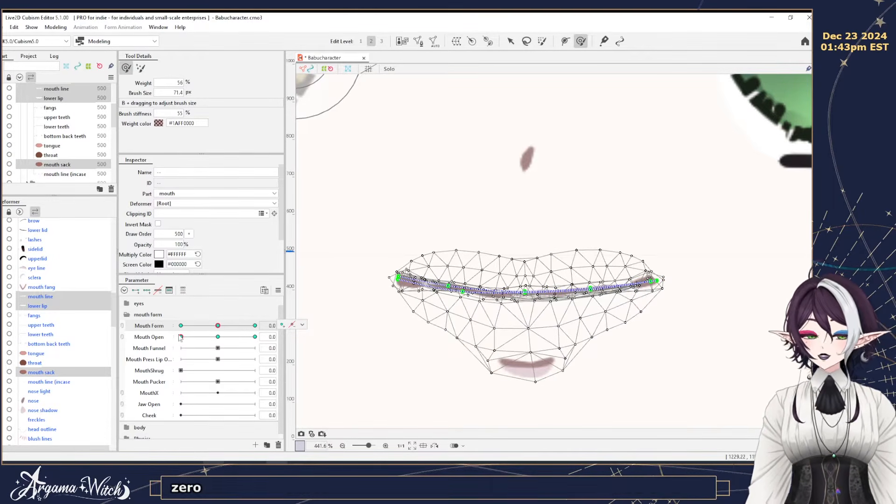
{"action": "left_click", "coordinate": [148, 349]}
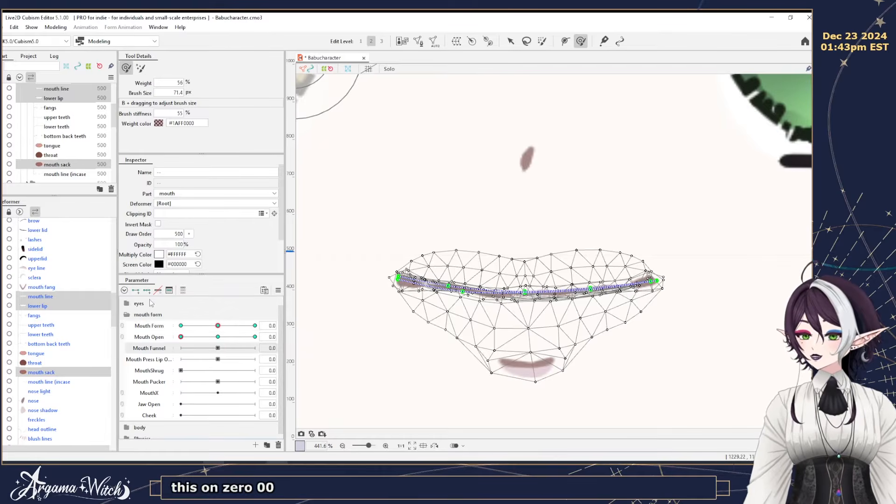
{"action": "left_click", "coordinate": [146, 290]}
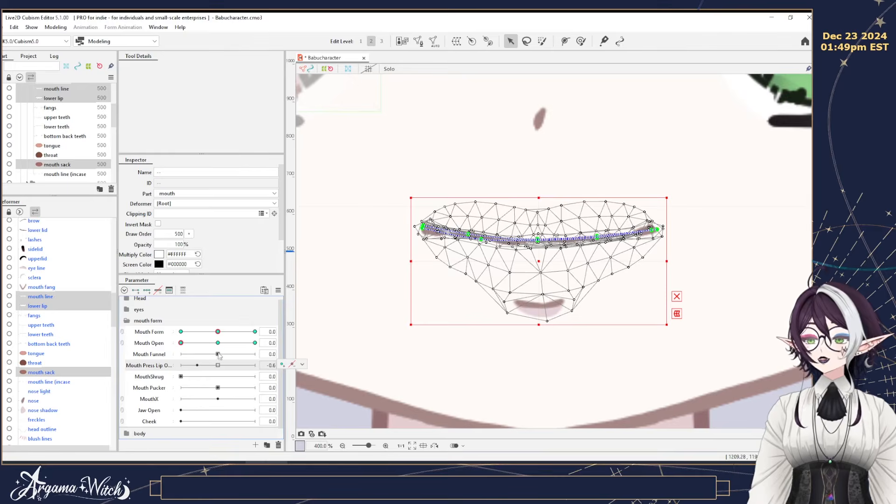
Set the minimum of the Mouth Funnel parameter's range to 0.
{"action": "left_click_drag", "start_coordinate": [218, 354], "coordinate": [189, 355]}
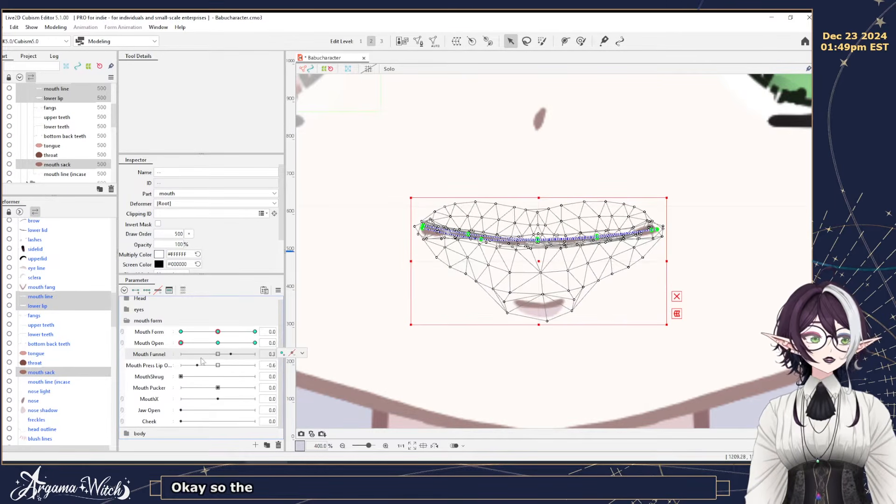
{"action": "right_click", "coordinate": [151, 356]}
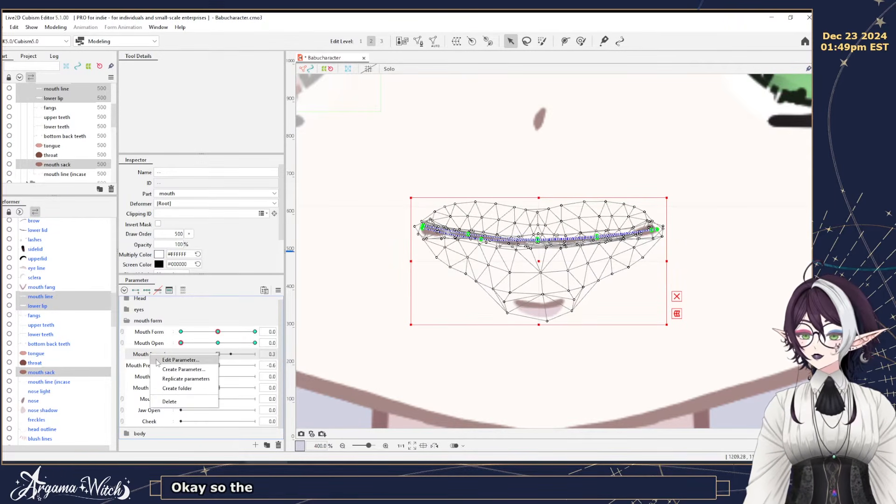
{"action": "left_click", "coordinate": [156, 360]}
{"action": "left_click", "coordinate": [383, 223]}
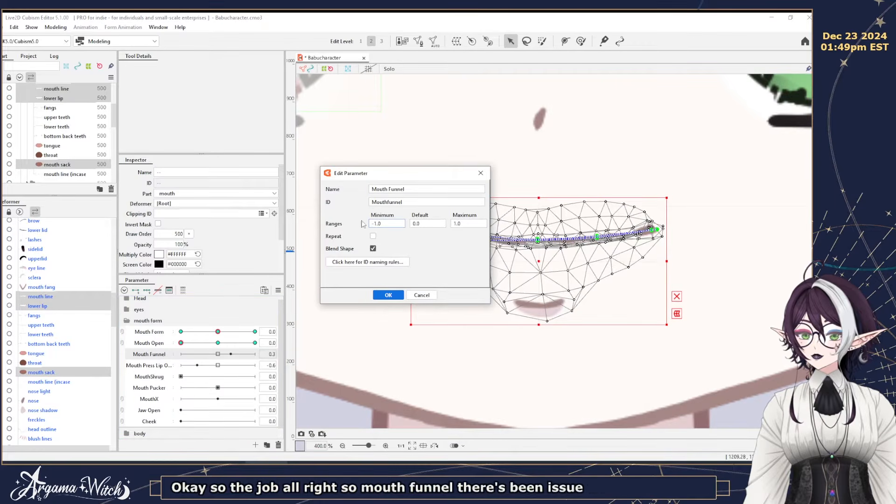
{"action": "left_click_drag", "start_coordinate": [383, 224], "coordinate": [370, 223]}
{"action": "type", "text": "0"}
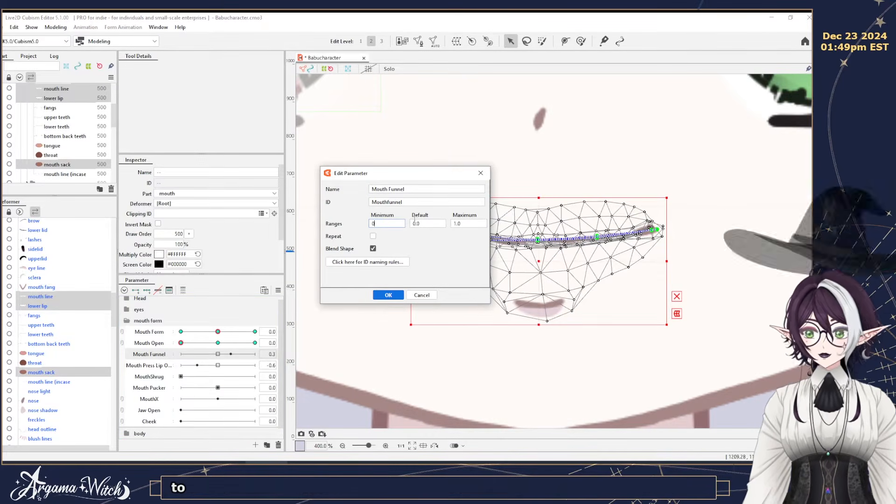
{"action": "left_click", "coordinate": [389, 295]}
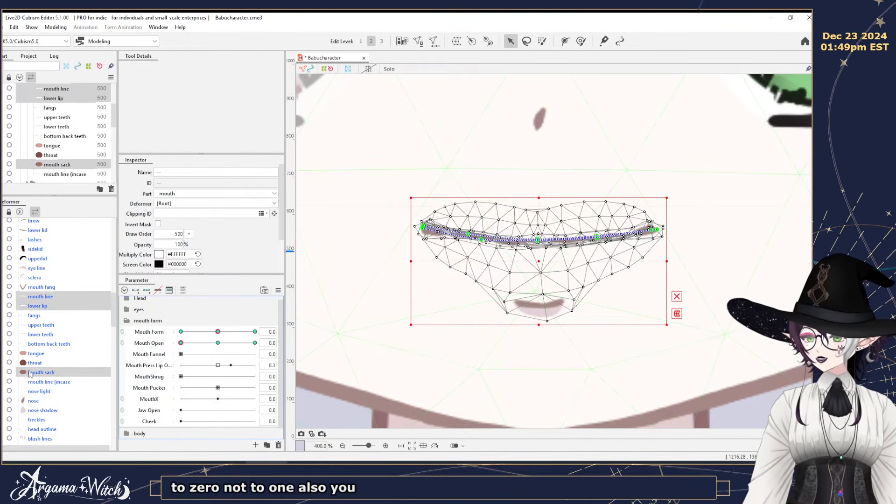
With Mouth Open at 1, draw a closed deform path on the mouth sack through both corners and the upper and lower centres.
{"action": "left_click_drag", "start_coordinate": [188, 343], "coordinate": [278, 341]}
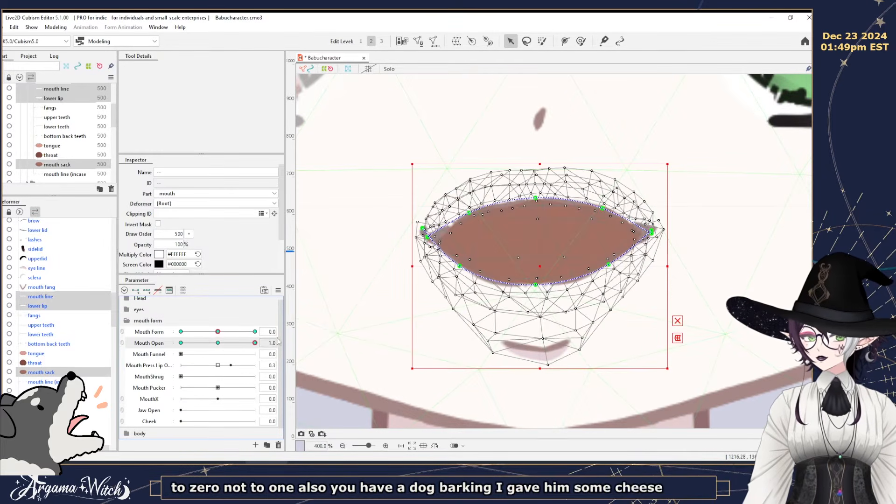
{"action": "left_click", "coordinate": [55, 371]}
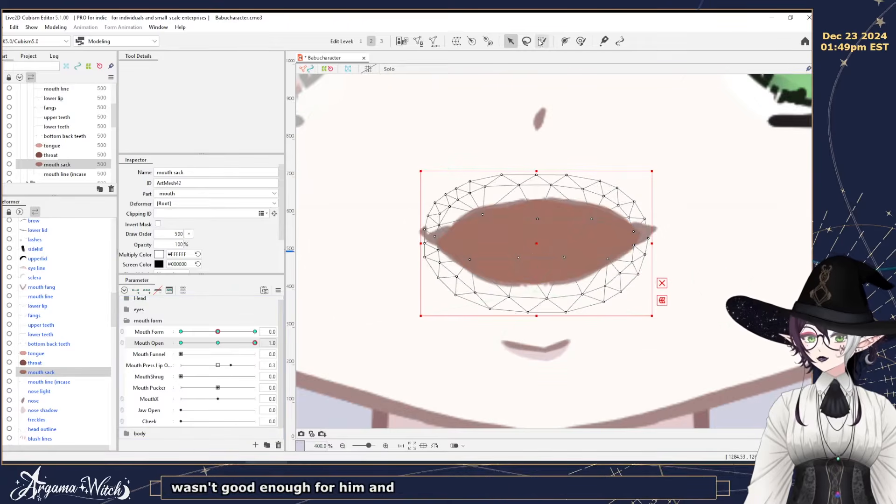
{"action": "left_click", "coordinate": [565, 41]}
{"action": "left_click", "coordinate": [433, 235]}
{"action": "left_click", "coordinate": [536, 194]}
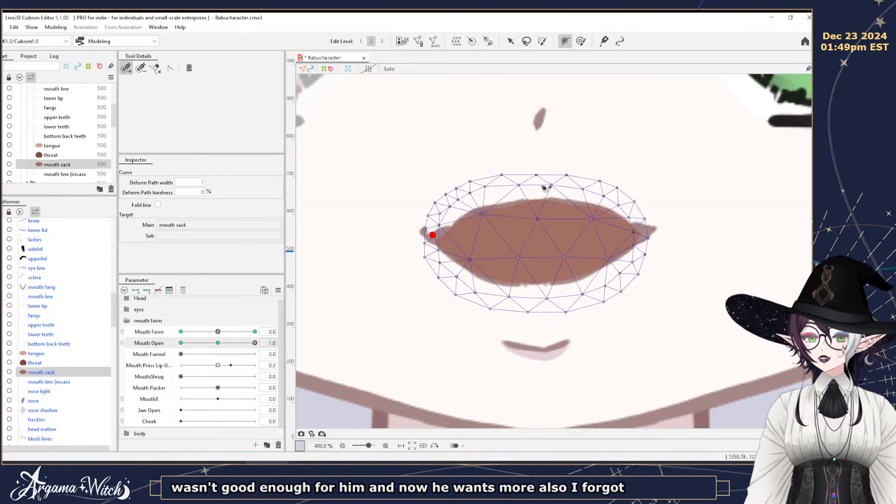
{"action": "left_click", "coordinate": [640, 233]}
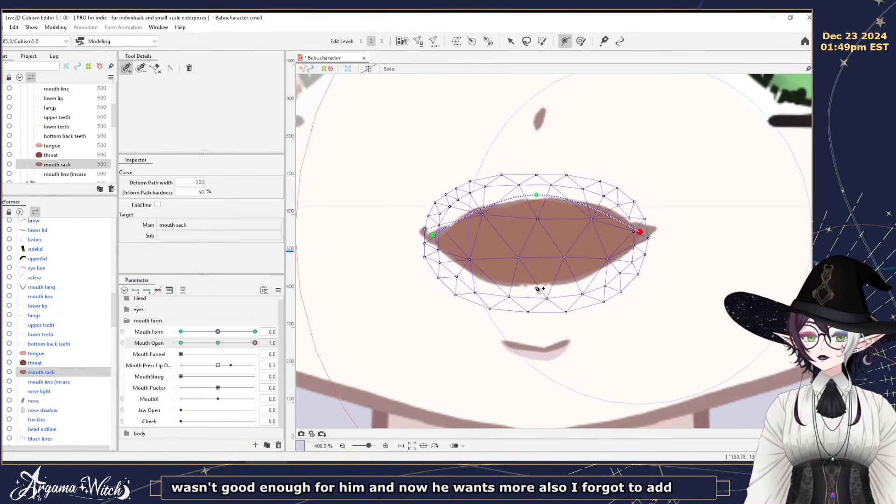
{"action": "left_click", "coordinate": [531, 279]}
{"action": "left_click", "coordinate": [433, 234]}
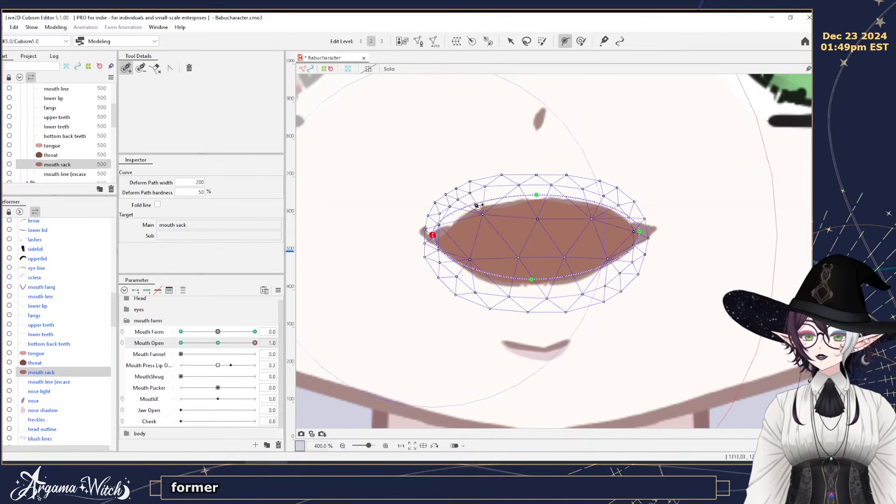
Add four in-between points to the mouth sack's deform path, two on the upper edge and two on the lower.
{"action": "left_click", "coordinate": [475, 204]}
{"action": "left_click", "coordinate": [586, 203]}
{"action": "left_click", "coordinate": [600, 268]}
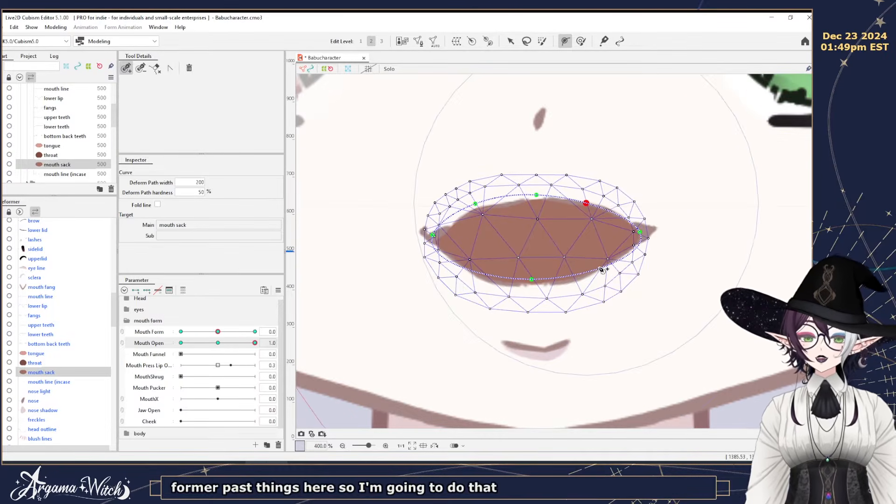
{"action": "left_click", "coordinate": [480, 269]}
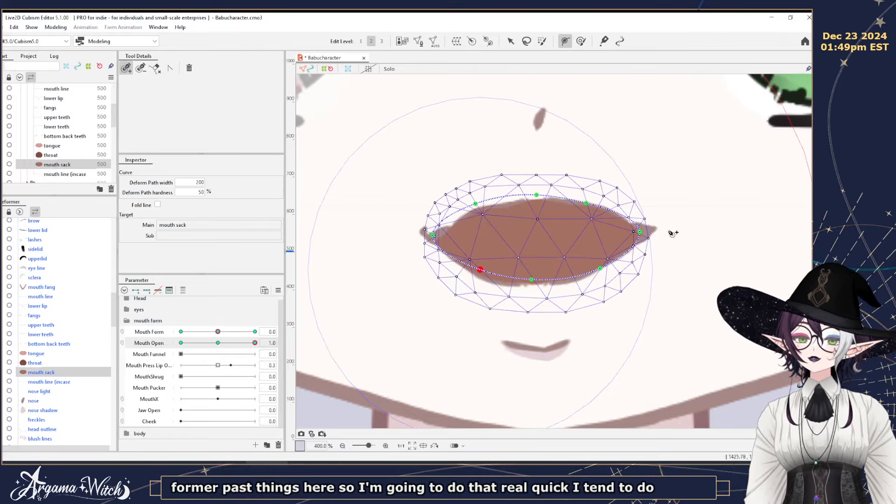
Align the mouth sack's path points with the edges of the opening and set the deform path width to 28.
{"action": "left_click_drag", "start_coordinate": [532, 279], "coordinate": [536, 286]}
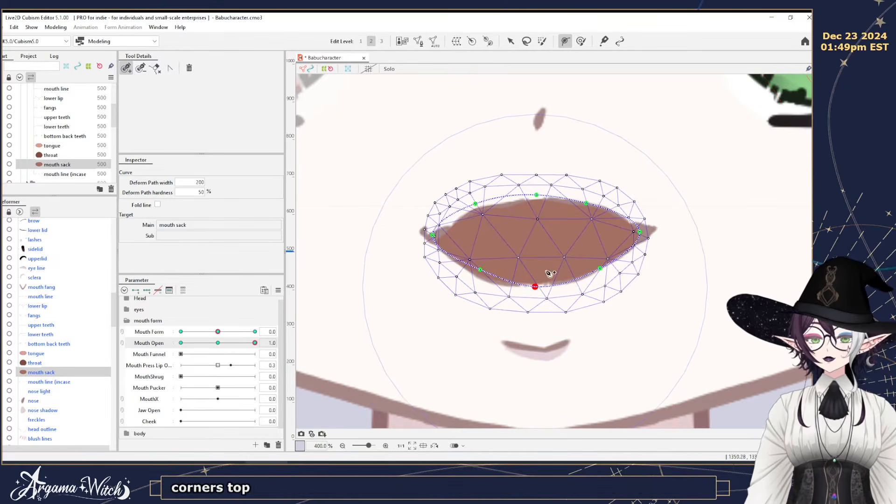
{"action": "left_click_drag", "start_coordinate": [480, 270], "coordinate": [480, 276]}
{"action": "left_click_drag", "start_coordinate": [475, 203], "coordinate": [478, 209]}
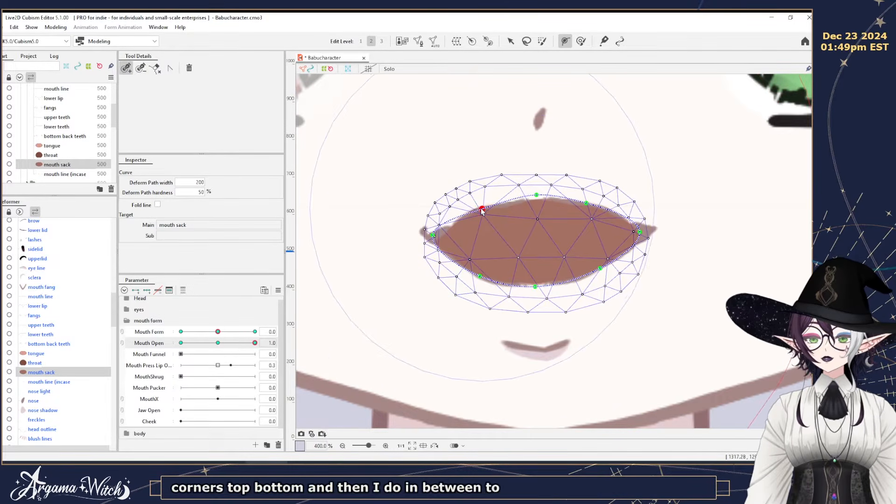
{"action": "left_click", "coordinate": [536, 195]}
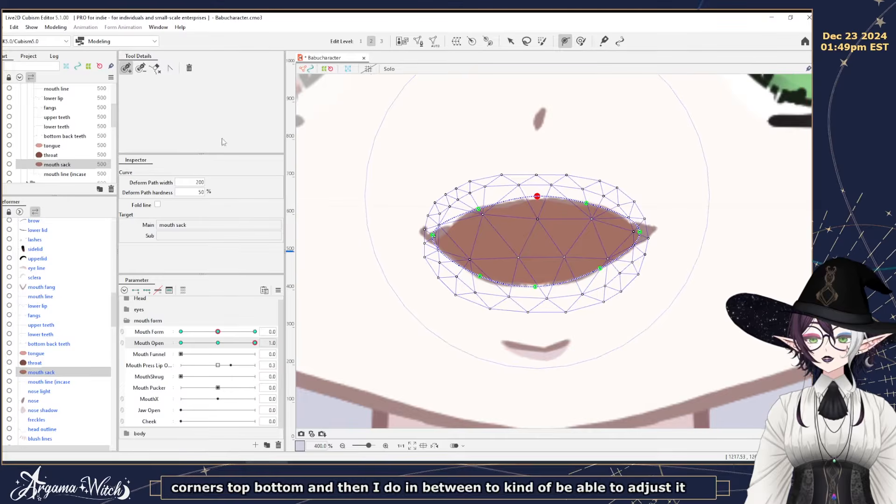
{"action": "left_click_drag", "start_coordinate": [199, 182], "coordinate": [123, 183]}
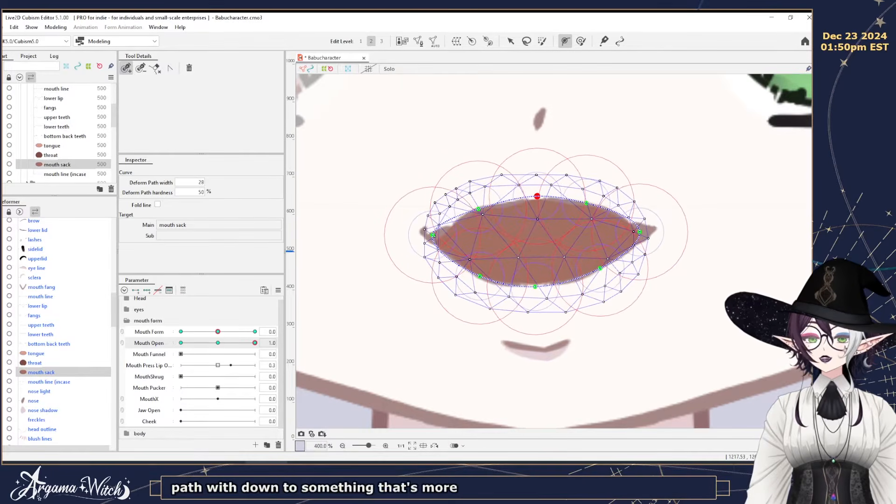
With Mouth Open back at 0, select the mouth line and lower lip and key them at Mouth Funnel 1.
{"action": "left_click_drag", "start_coordinate": [255, 343], "coordinate": [100, 356]}
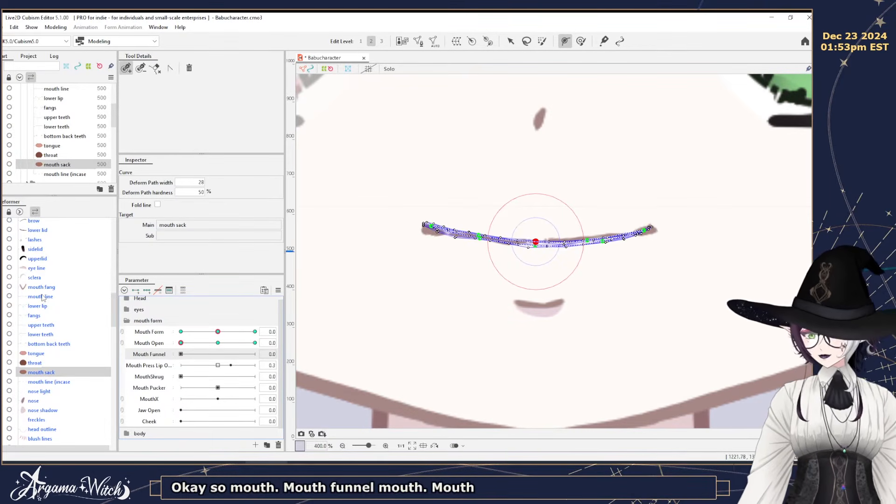
{"action": "scroll", "coordinate": [523, 268], "scroll_direction": "up", "scroll_amount": 2}
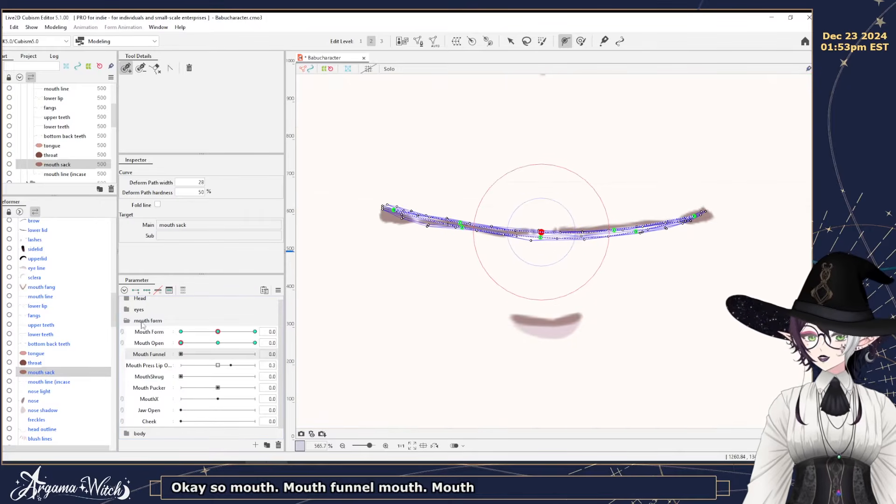
{"action": "left_click", "coordinate": [44, 296]}
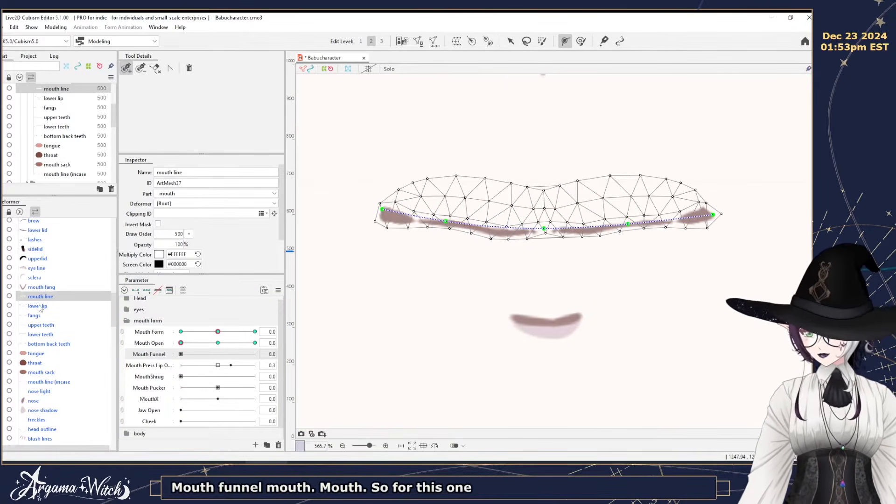
{"action": "left_click", "coordinate": [40, 306], "text": "ctrl"}
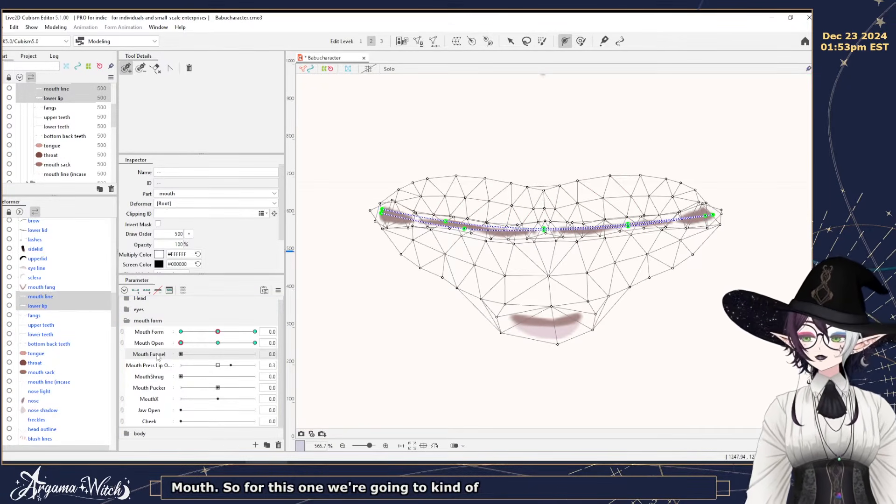
{"action": "left_click_drag", "start_coordinate": [181, 354], "coordinate": [326, 357]}
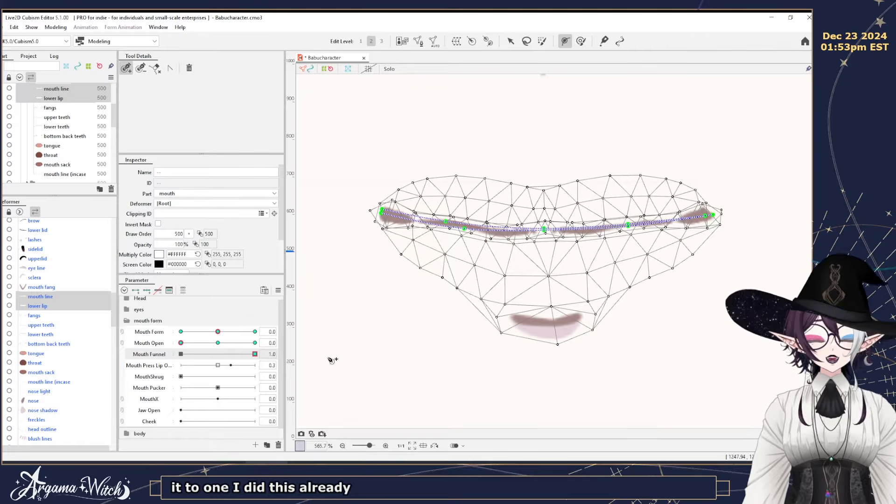
At Mouth Funnel 1, part the lips by raising the centre of the mouth line and lowering the centre of the lower lip.
{"action": "scroll", "coordinate": [536, 228], "scroll_direction": "up", "scroll_amount": 3}
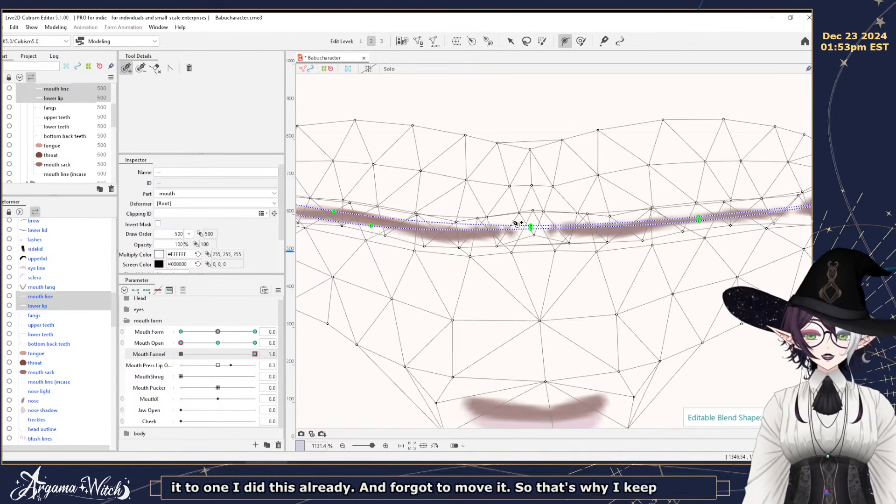
{"action": "left_click", "coordinate": [511, 42]}
{"action": "left_click_drag", "start_coordinate": [531, 227], "coordinate": [532, 180]}
{"action": "left_click_drag", "start_coordinate": [531, 228], "coordinate": [532, 276]}
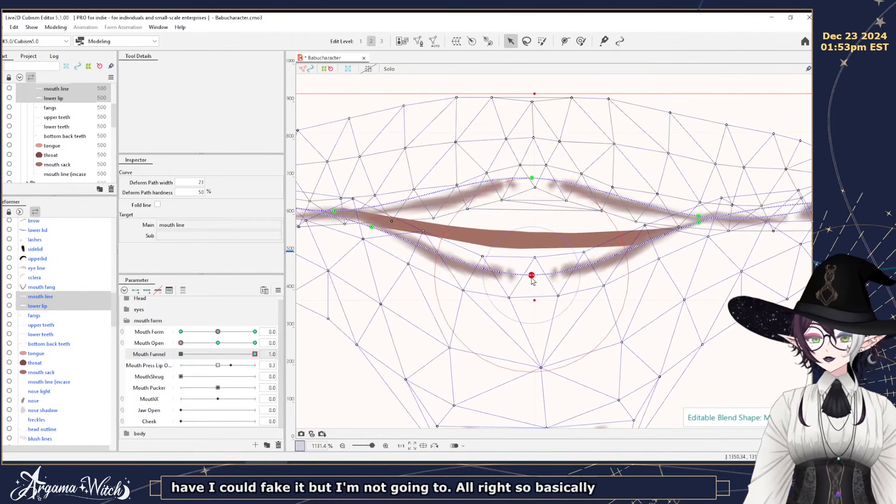
{"action": "scroll", "coordinate": [532, 279], "scroll_direction": "down", "scroll_amount": 5}
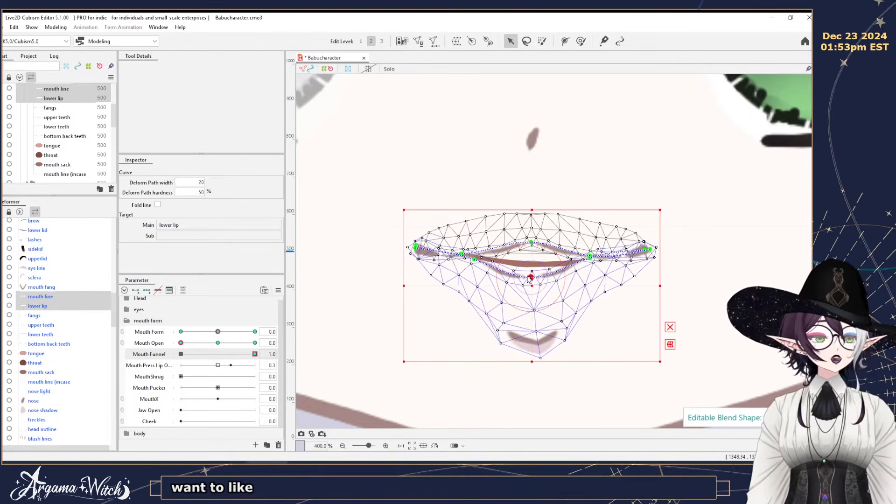
{"action": "scroll", "coordinate": [528, 279], "scroll_direction": "up", "scroll_amount": 3}
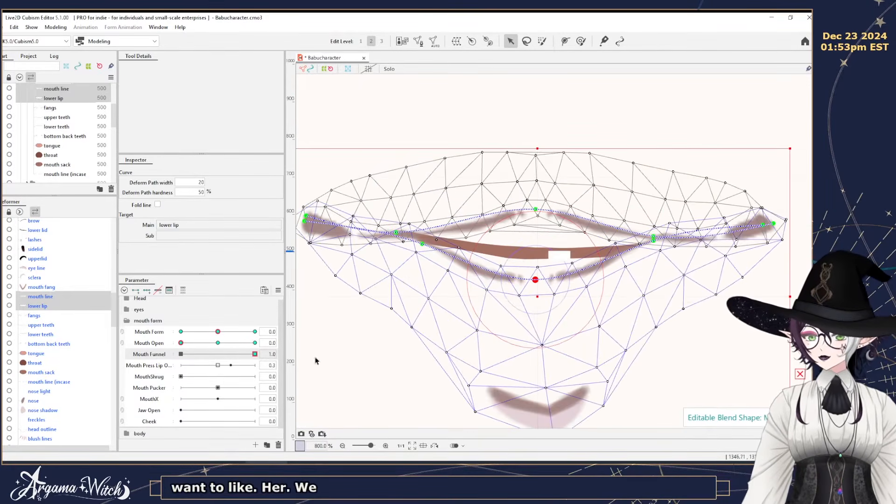
Reshape the mouth sack at Mouth Funnel 1 so it fills the gap between the lips and its corners follow the mouth line.
{"action": "left_click", "coordinate": [38, 372]}
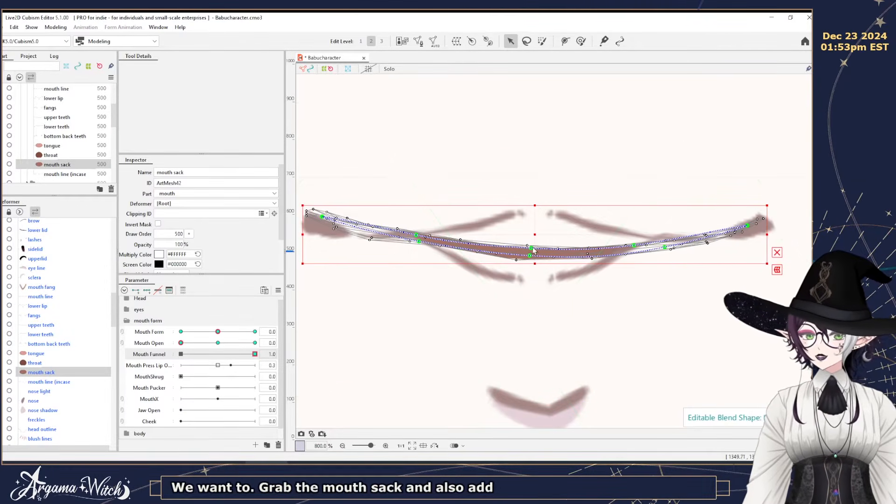
{"action": "left_click_drag", "start_coordinate": [532, 248], "coordinate": [535, 204]}
{"action": "left_click_drag", "start_coordinate": [634, 245], "coordinate": [634, 235]}
{"action": "left_click_drag", "start_coordinate": [529, 256], "coordinate": [533, 278]}
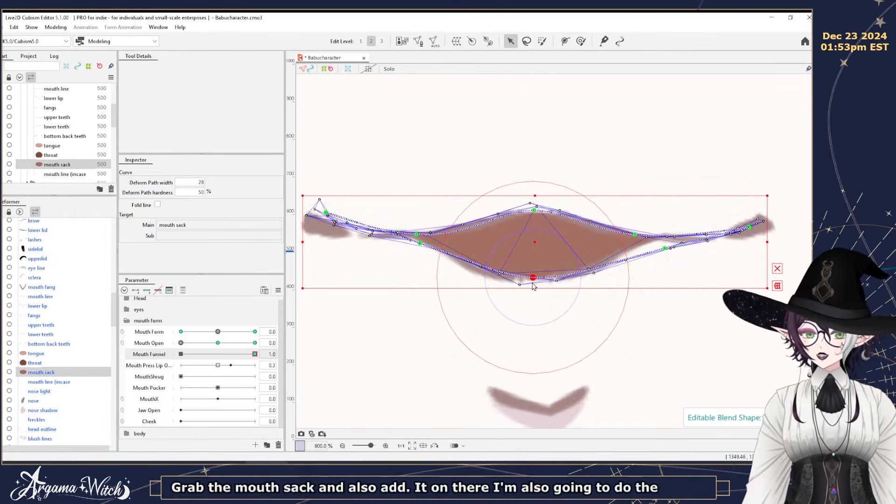
{"action": "left_click", "coordinate": [418, 244]}
{"action": "left_click_drag", "start_coordinate": [326, 213], "coordinate": [321, 224]}
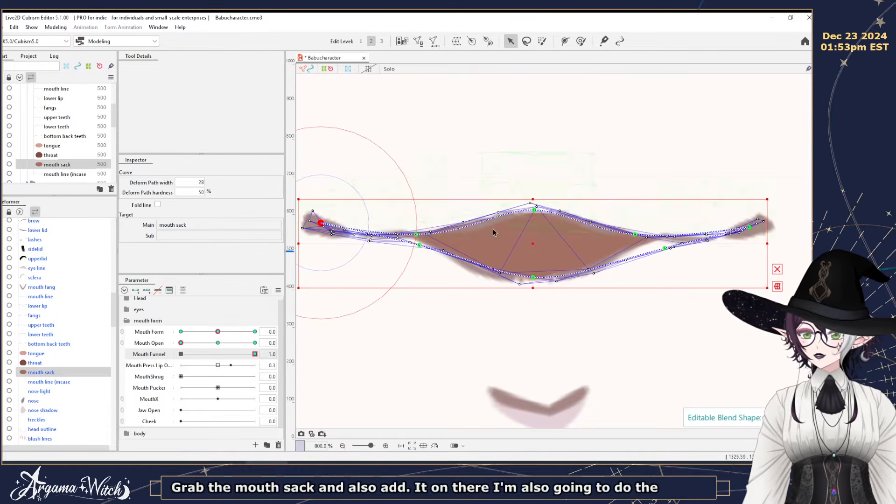
{"action": "left_click", "coordinate": [750, 229]}
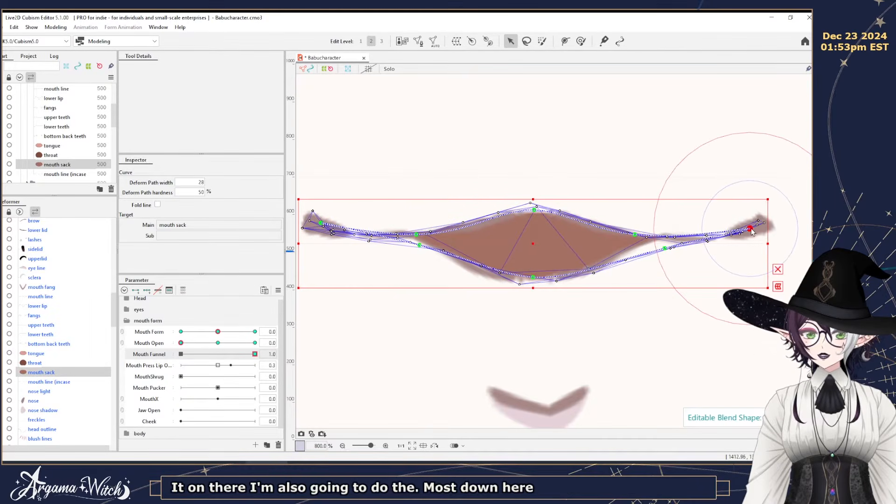
{"action": "left_click", "coordinate": [533, 277]}
{"action": "left_click_drag", "start_coordinate": [531, 278], "coordinate": [529, 283]}
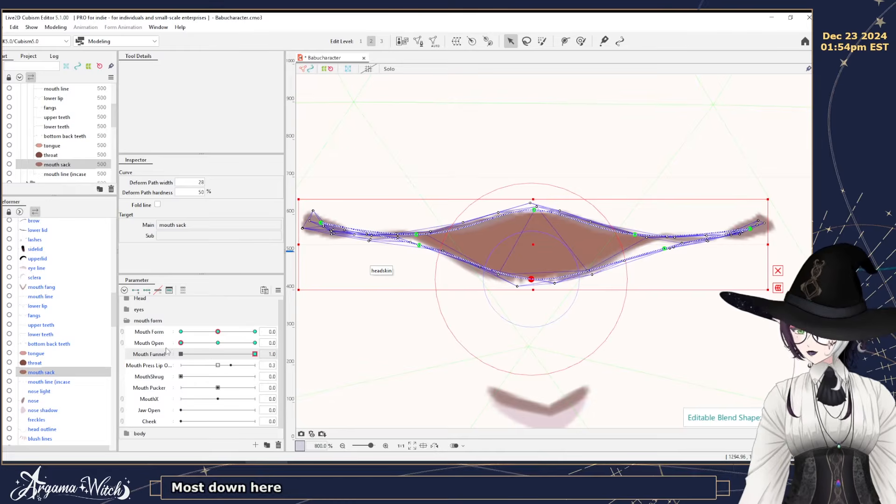
Add the mouth line and lower lip to the mouth sack selection, narrow the whole mouth symmetrically at Mouth Funnel 1 and slightly shorten its height.
{"action": "left_click", "coordinate": [40, 297], "text": "ctrl"}
{"action": "left_click", "coordinate": [39, 306], "text": "ctrl"}
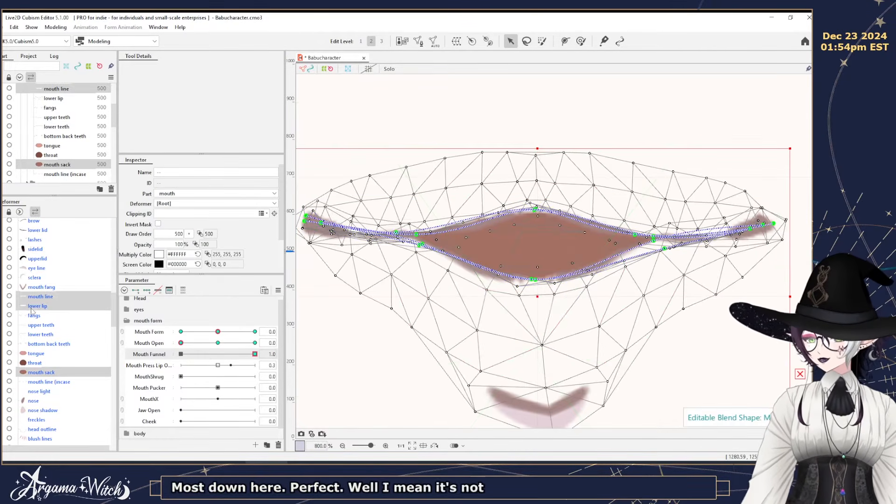
{"action": "scroll", "coordinate": [405, 218], "scroll_direction": "down", "scroll_amount": 1}
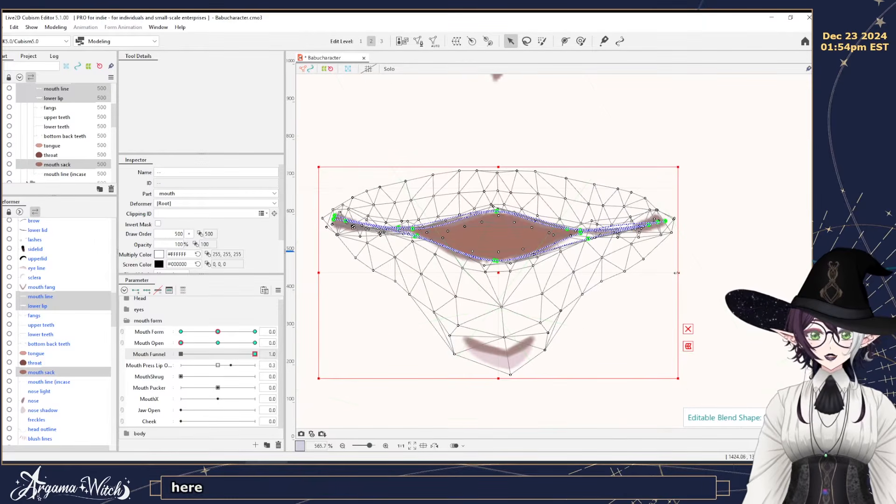
{"action": "left_click_drag", "start_coordinate": [677, 272], "coordinate": [663, 273]}
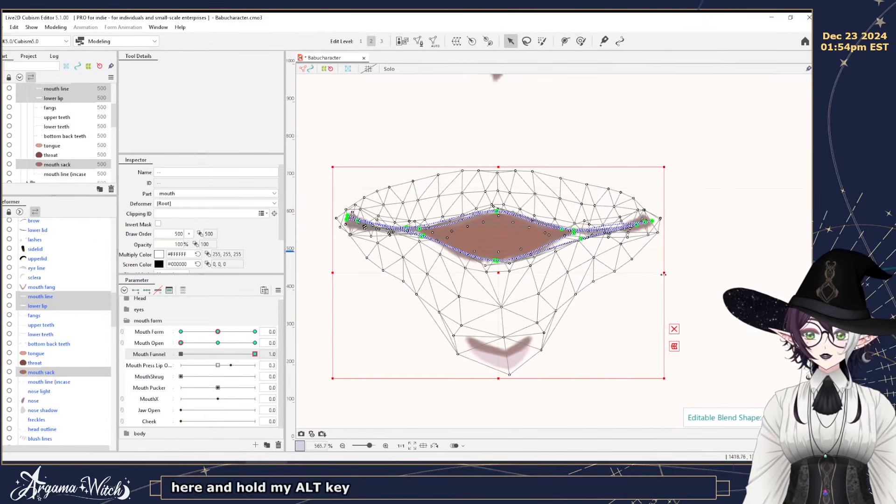
{"action": "mouse_move", "coordinate": [255, 355]}
{"action": "left_mouse_down"}
{"action": "mouse_move", "coordinate": [159, 355]}
{"action": "mouse_move", "coordinate": [257, 354]}
{"action": "left_mouse_up"}
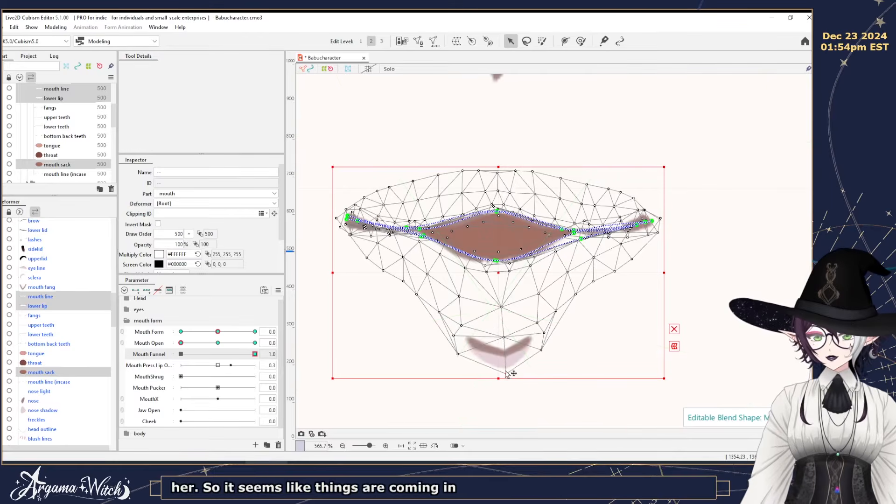
{"action": "left_click_drag", "start_coordinate": [506, 372], "coordinate": [503, 369]}
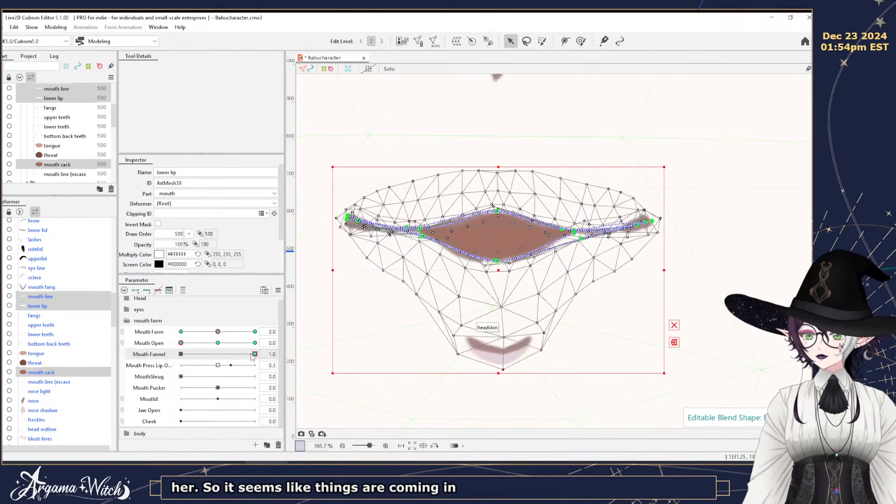
{"action": "left_click_drag", "start_coordinate": [252, 357], "coordinate": [153, 362]}
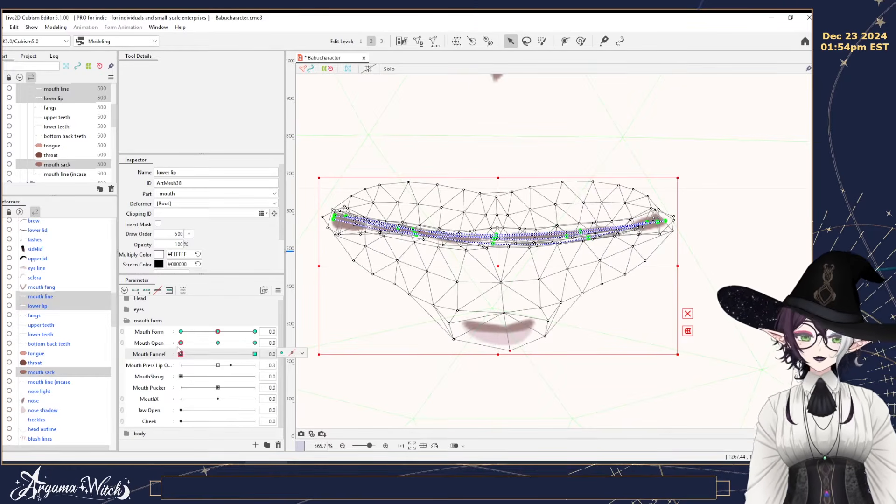
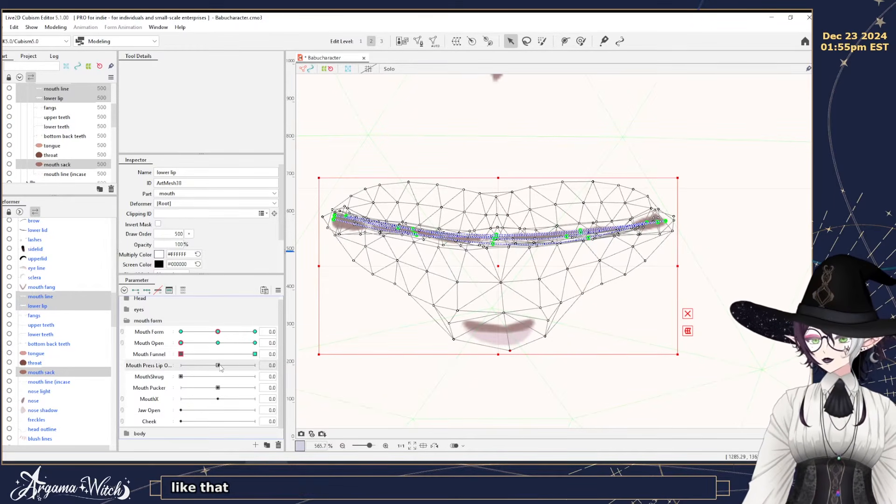
At Mouth Funnel 1, Mouth Form -1 and Mouth Open 1, lower the mouth sack's bottom path points towards the lower lip.
{"action": "left_click_drag", "start_coordinate": [220, 366], "coordinate": [308, 354]}
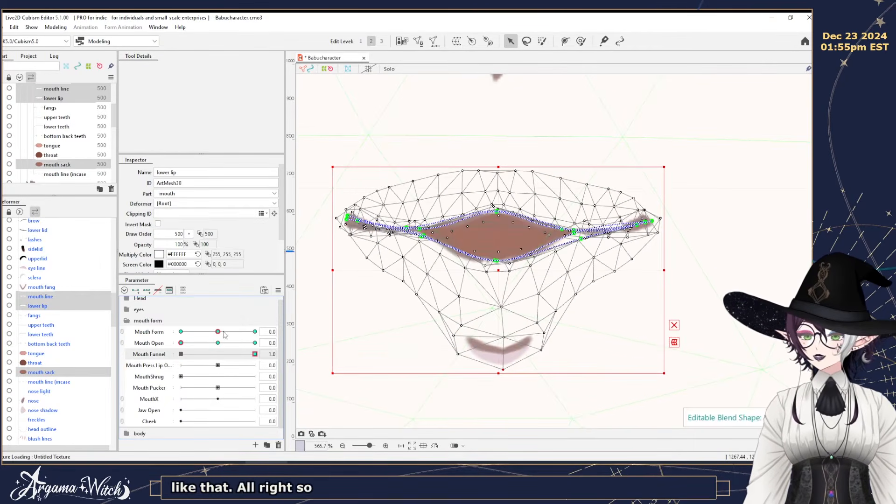
{"action": "left_click_drag", "start_coordinate": [218, 331], "coordinate": [324, 348]}
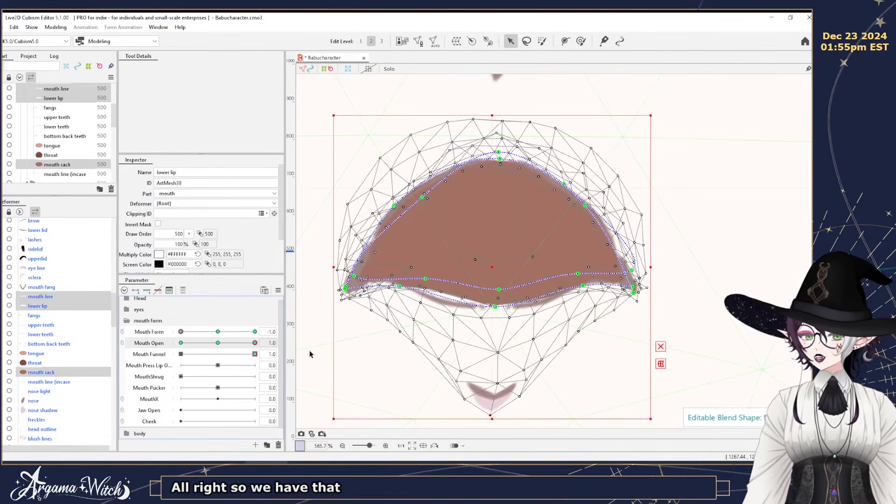
{"action": "left_click", "coordinate": [425, 282]}
{"action": "left_click_drag", "start_coordinate": [425, 282], "coordinate": [425, 284]}
{"action": "left_click_drag", "start_coordinate": [498, 290], "coordinate": [498, 294]}
{"action": "left_click_drag", "start_coordinate": [579, 277], "coordinate": [579, 281]}
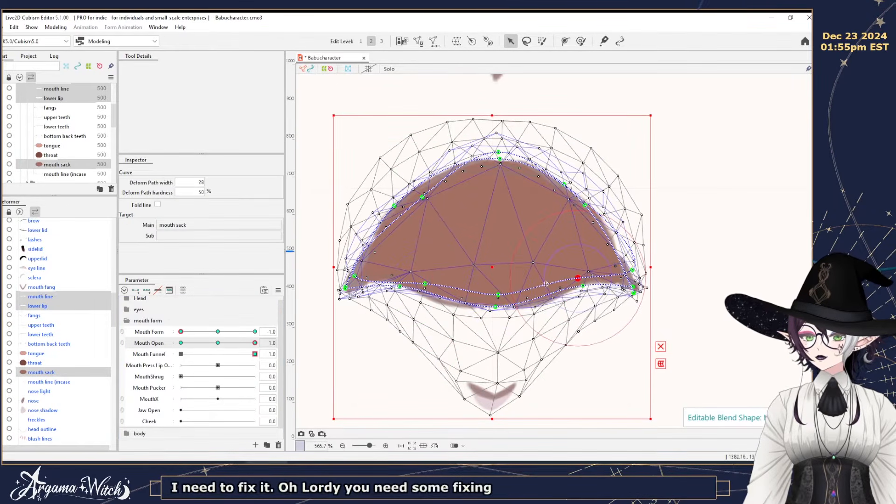
{"action": "left_click", "coordinate": [354, 278]}
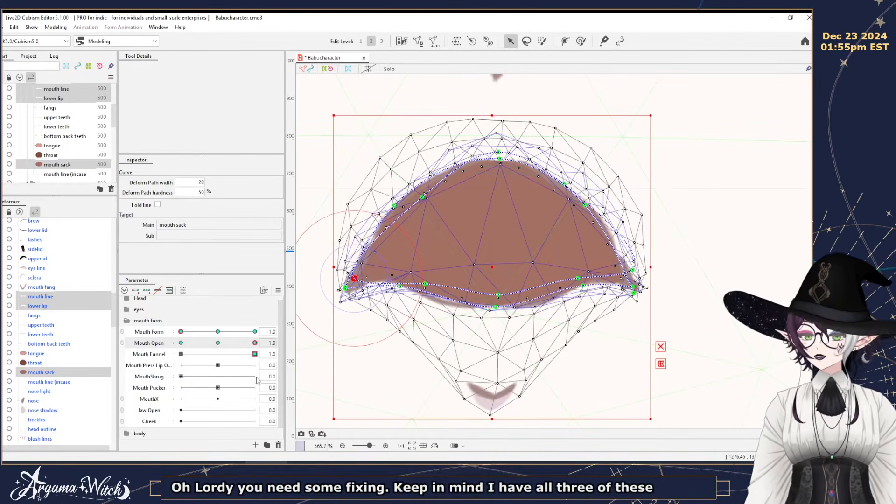
Compare the Mouth Funnel shape with Mouth Open at 0 across Mouth Form -1 and 1, then view Mouth Open 0.5 without the funnel.
{"action": "left_click_drag", "start_coordinate": [256, 354], "coordinate": [166, 353]}
{"action": "mouse_move", "coordinate": [254, 355]}
{"action": "left_mouse_down"}
{"action": "mouse_move", "coordinate": [132, 362]}
{"action": "mouse_move", "coordinate": [305, 356]}
{"action": "mouse_move", "coordinate": [166, 359]}
{"action": "mouse_move", "coordinate": [262, 356]}
{"action": "left_mouse_up"}
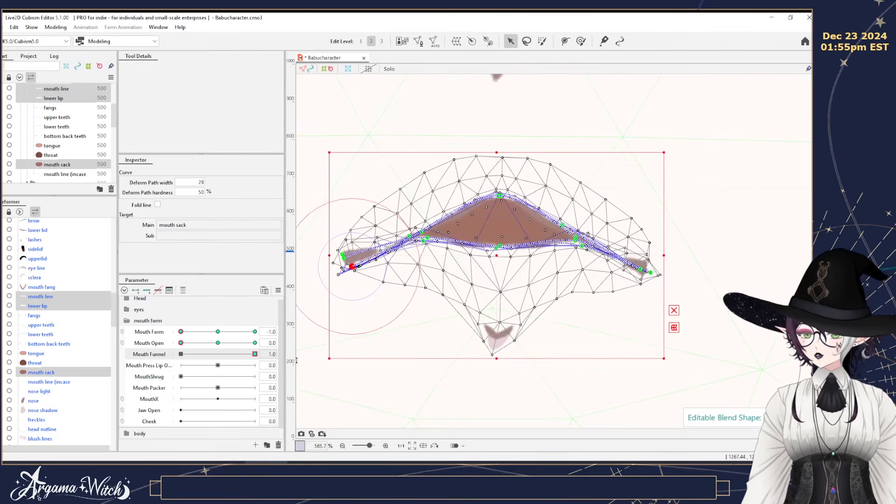
{"action": "left_click_drag", "start_coordinate": [180, 332], "coordinate": [138, 350]}
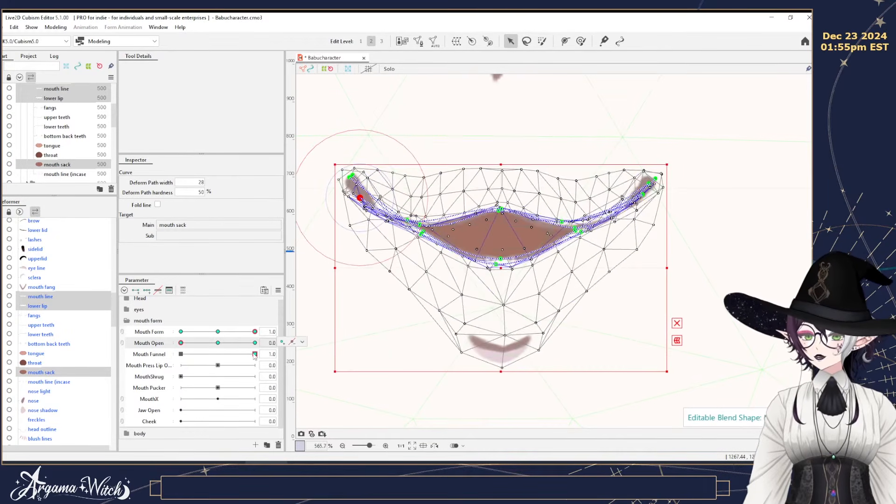
{"action": "left_click_drag", "start_coordinate": [255, 355], "coordinate": [180, 355]}
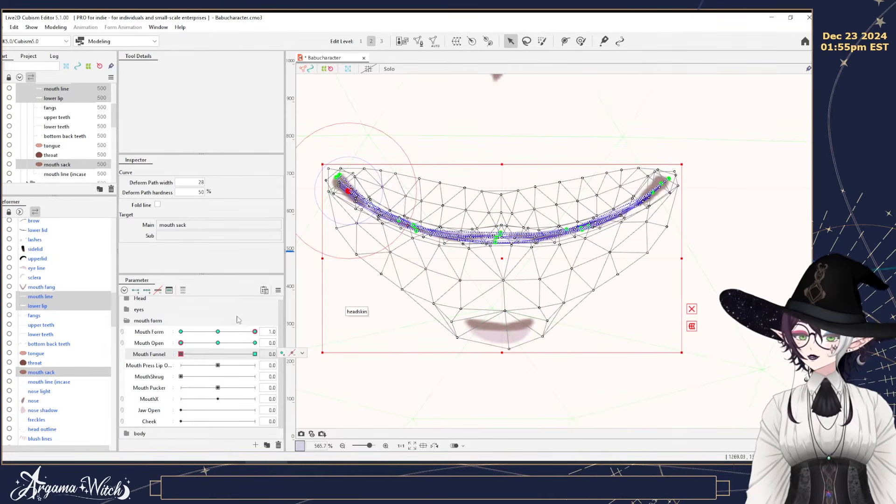
{"action": "left_click", "coordinate": [218, 332]}
{"action": "left_click", "coordinate": [218, 343]}
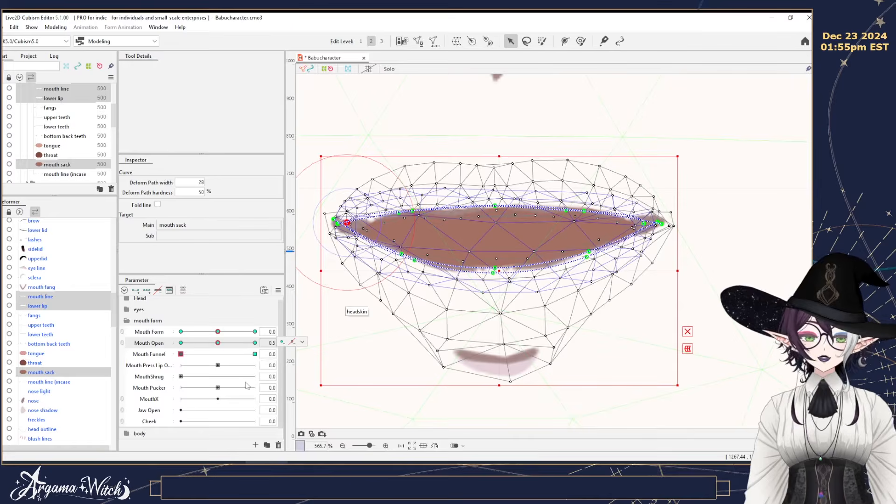
In the blend shape weight limit settings, limit Mouth Funnel by Mouth Open using the Line3 preset.
{"action": "left_click", "coordinate": [277, 292]}
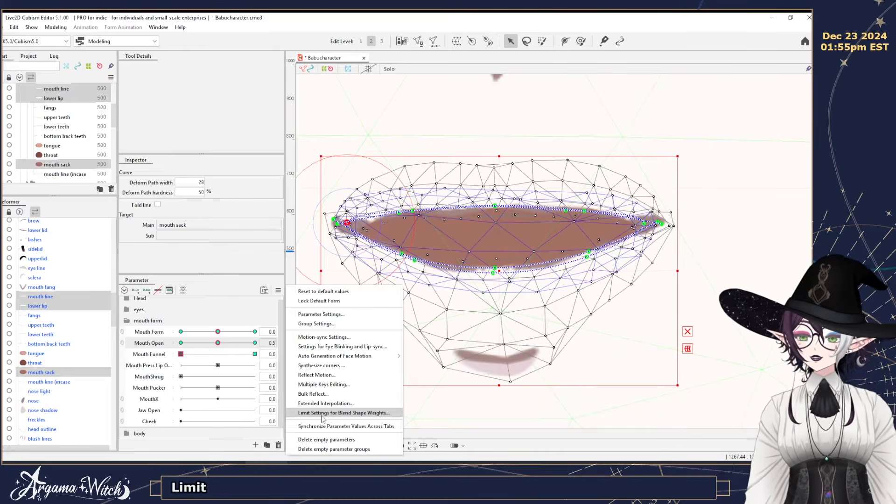
{"action": "left_click", "coordinate": [339, 413]}
{"action": "left_click_drag", "start_coordinate": [371, 131], "coordinate": [275, 59]}
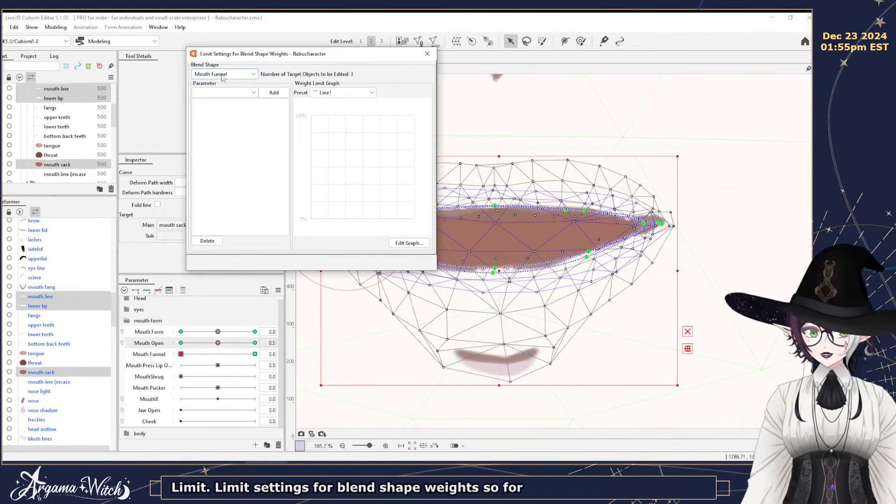
{"action": "left_click", "coordinate": [226, 93]}
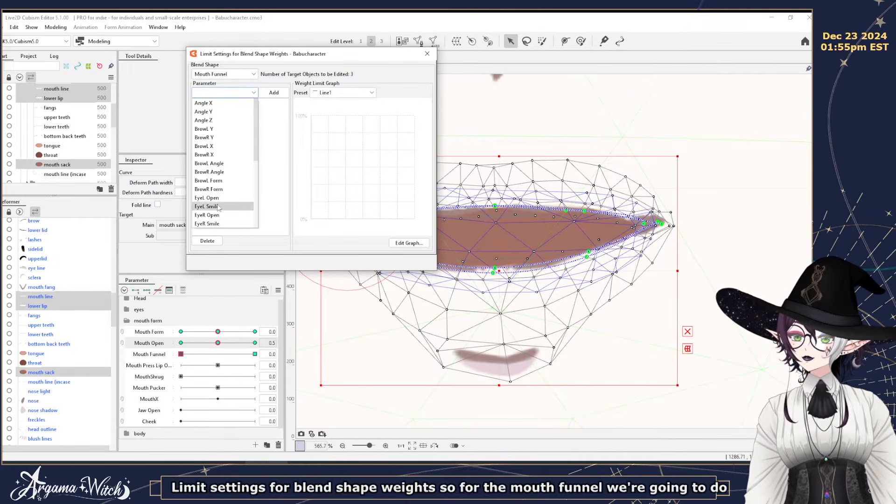
{"action": "scroll", "coordinate": [217, 205], "scroll_direction": "down", "scroll_amount": 4}
{"action": "left_click", "coordinate": [219, 156]}
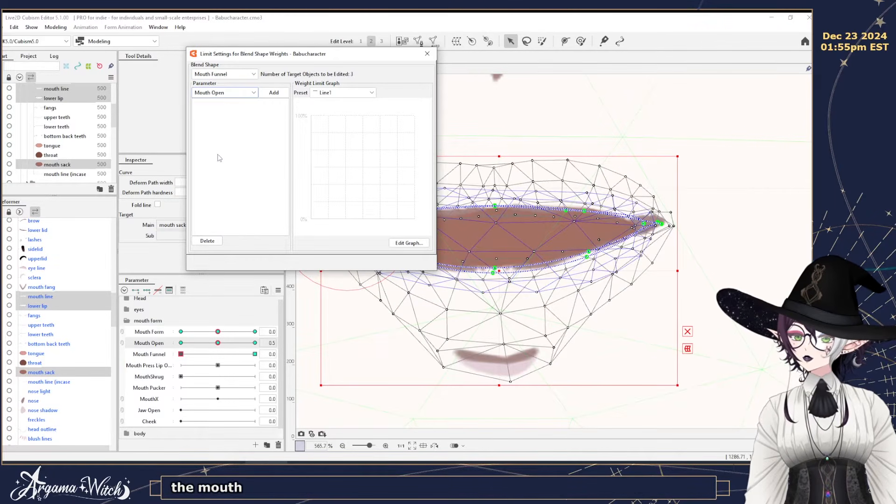
{"action": "left_click", "coordinate": [274, 92]}
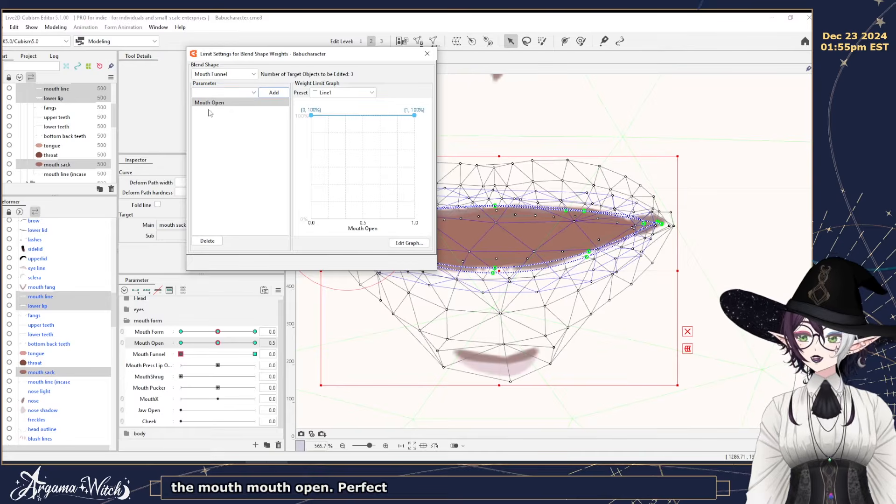
{"action": "left_click", "coordinate": [345, 94]}
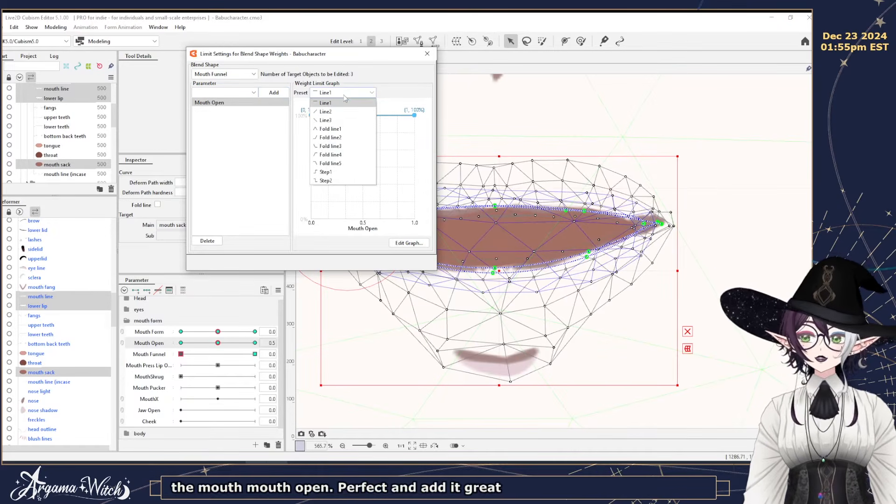
{"action": "left_click", "coordinate": [346, 120]}
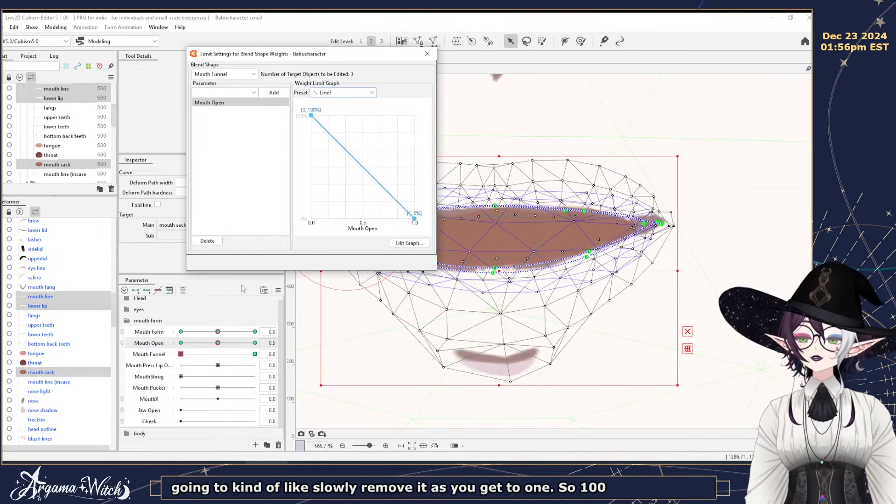
Test the Mouth Funnel limit across Mouth Open 0 to 1 and Mouth Form -1, return all three to 0 and close the limit settings.
{"action": "left_click_drag", "start_coordinate": [182, 354], "coordinate": [287, 356]}
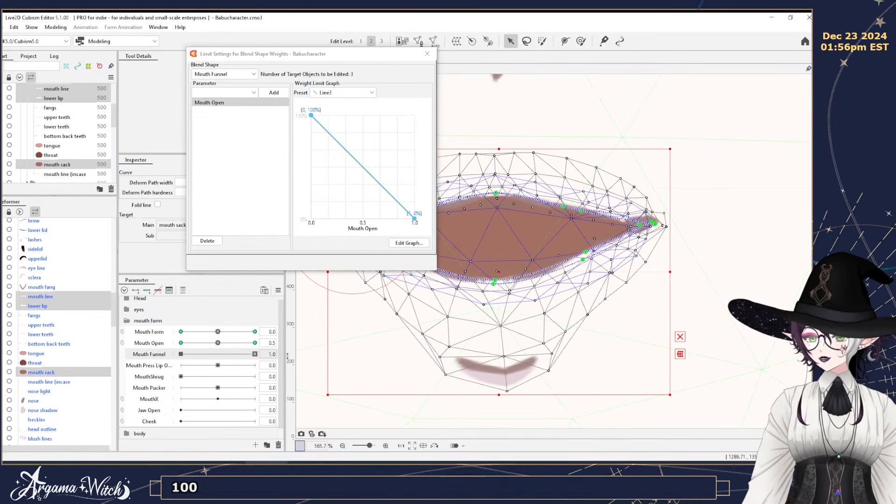
{"action": "left_click_drag", "start_coordinate": [218, 344], "coordinate": [153, 343]}
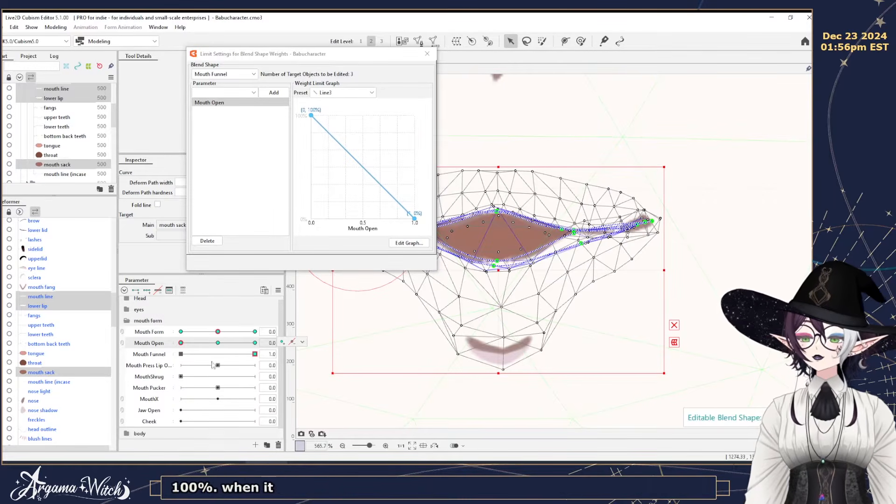
{"action": "left_click_drag", "start_coordinate": [181, 343], "coordinate": [254, 344]}
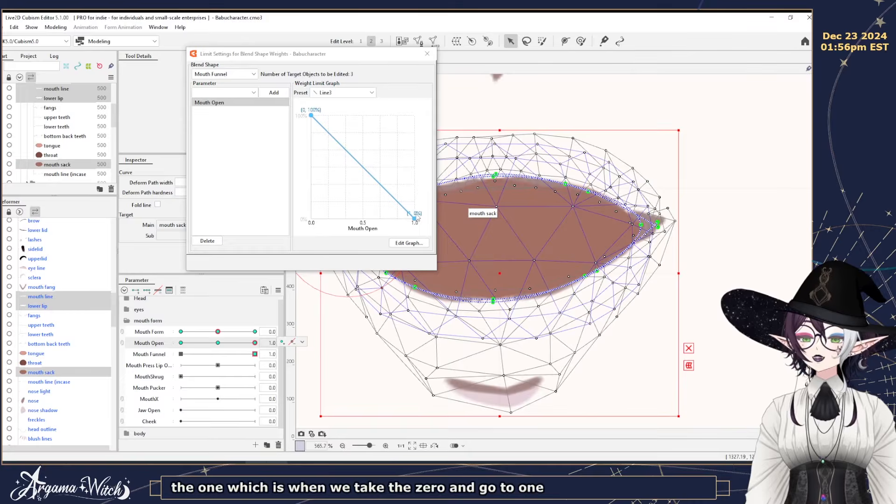
{"action": "left_click_drag", "start_coordinate": [255, 354], "coordinate": [168, 356]}
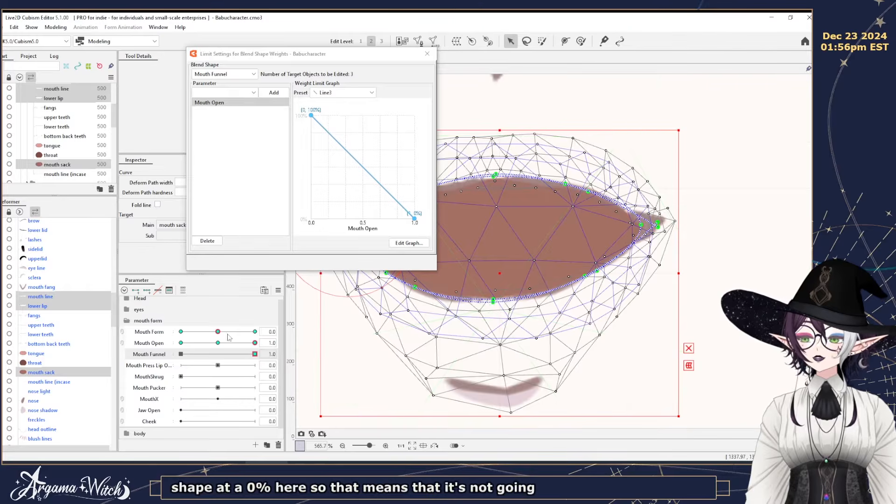
{"action": "left_click_drag", "start_coordinate": [229, 332], "coordinate": [177, 332]}
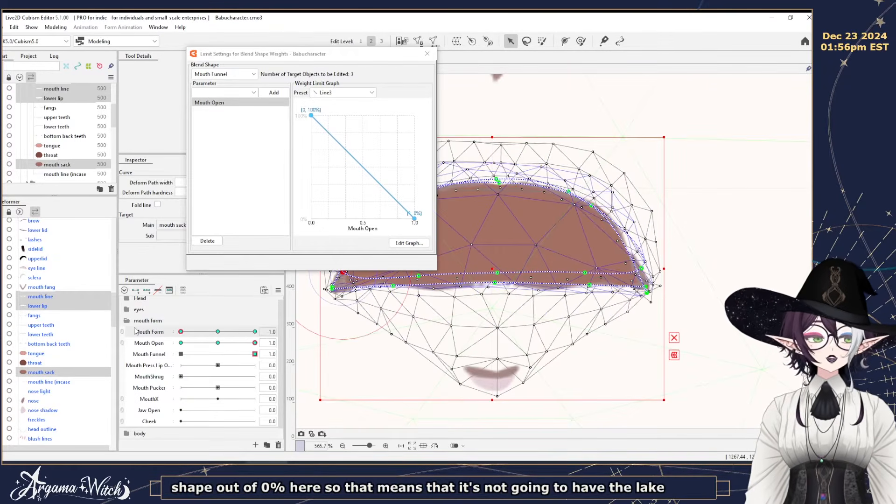
{"action": "left_click", "coordinate": [218, 332]}
{"action": "left_click", "coordinate": [217, 344]}
{"action": "left_click_drag", "start_coordinate": [251, 354], "coordinate": [135, 344]}
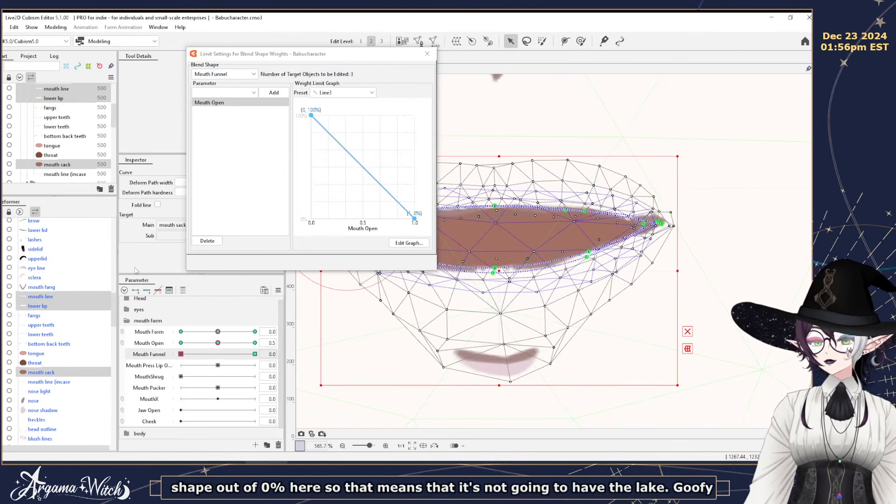
{"action": "left_click_drag", "start_coordinate": [214, 345], "coordinate": [180, 343]}
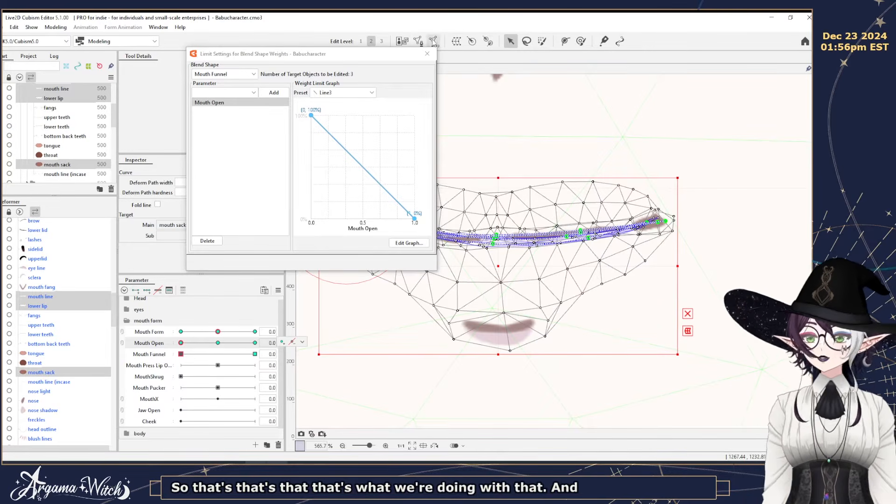
{"action": "left_click", "coordinate": [427, 54]}
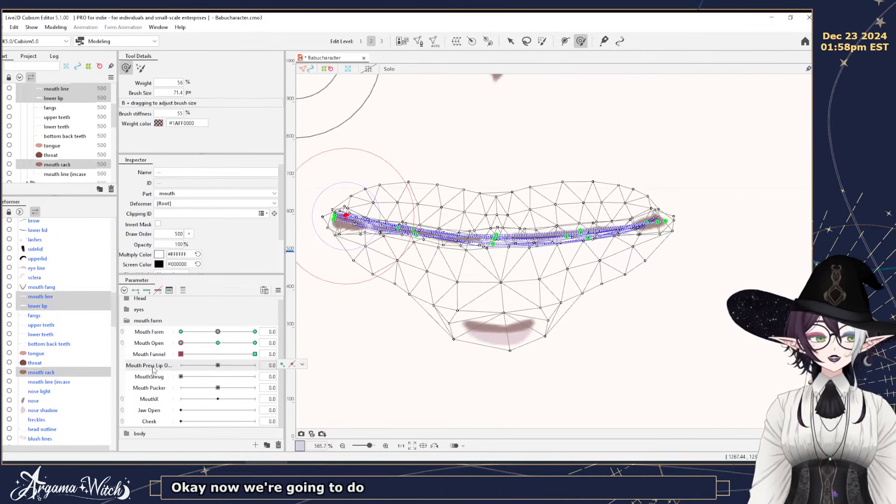
Add keys at -1, 0 and 1 to Mouth Press Lip Open for the selected mouth parts and set the parameter to -1.
{"action": "left_click", "coordinate": [147, 290]}
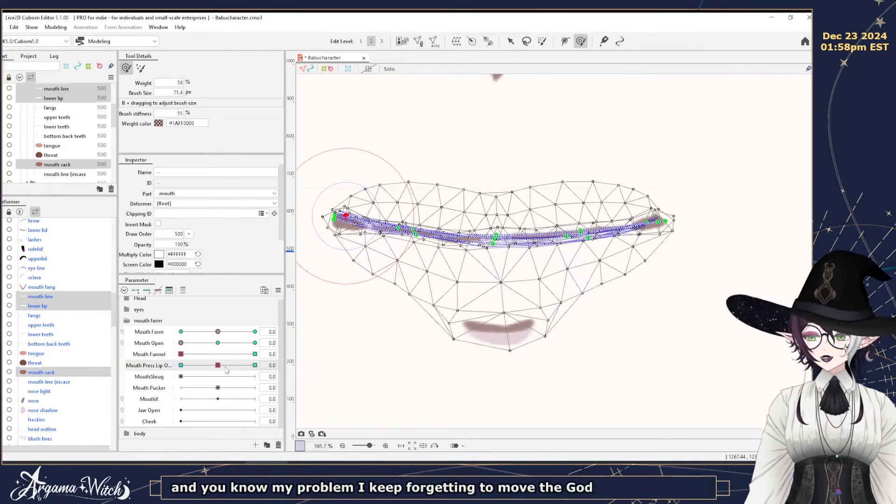
{"action": "left_click_drag", "start_coordinate": [218, 365], "coordinate": [69, 372]}
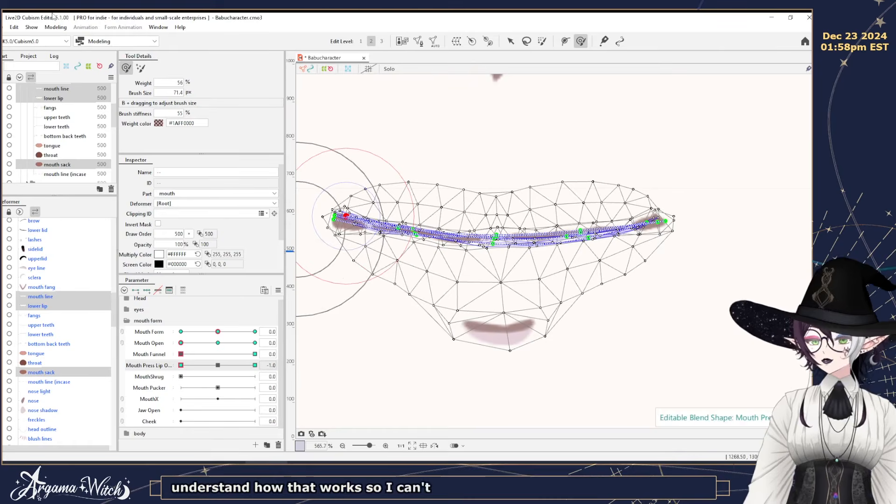
{"action": "left_click", "coordinate": [26, 28]}
{"action": "mouse_move", "coordinate": [56, 28]}
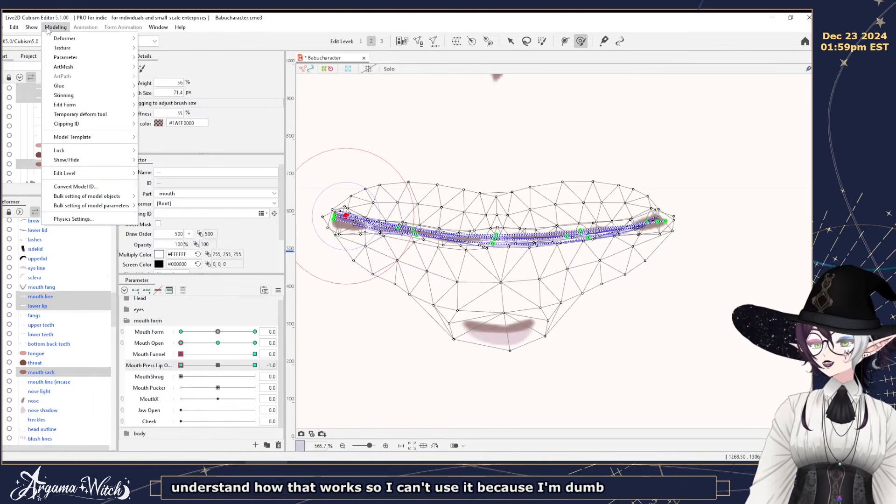
{"action": "mouse_move", "coordinate": [113, 115]}
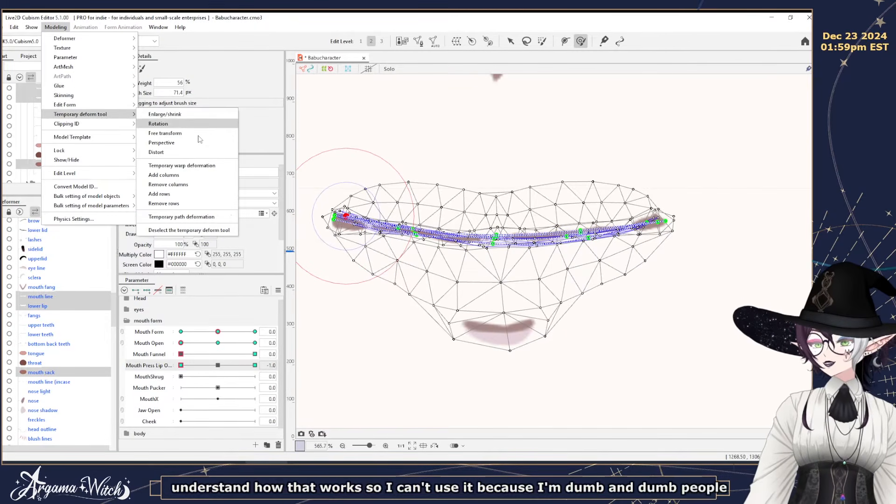
{"action": "left_click", "coordinate": [196, 218]}
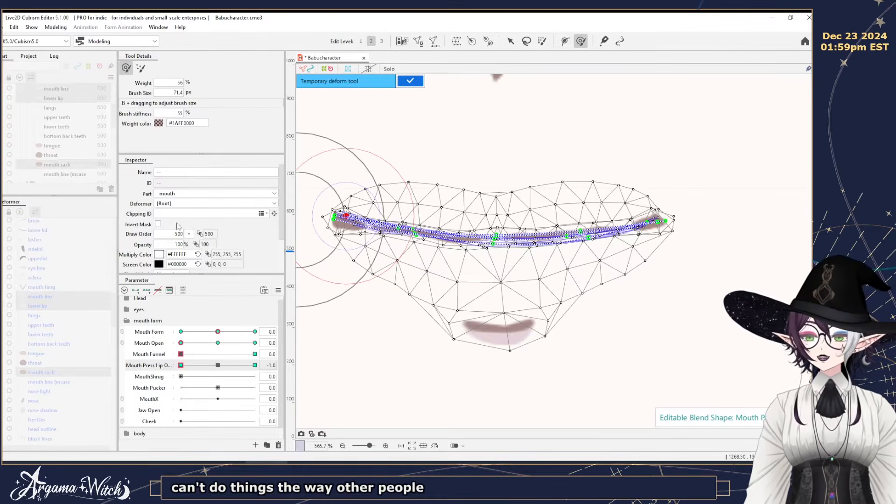
{"action": "left_click", "coordinate": [410, 81]}
{"action": "left_click", "coordinate": [55, 28]}
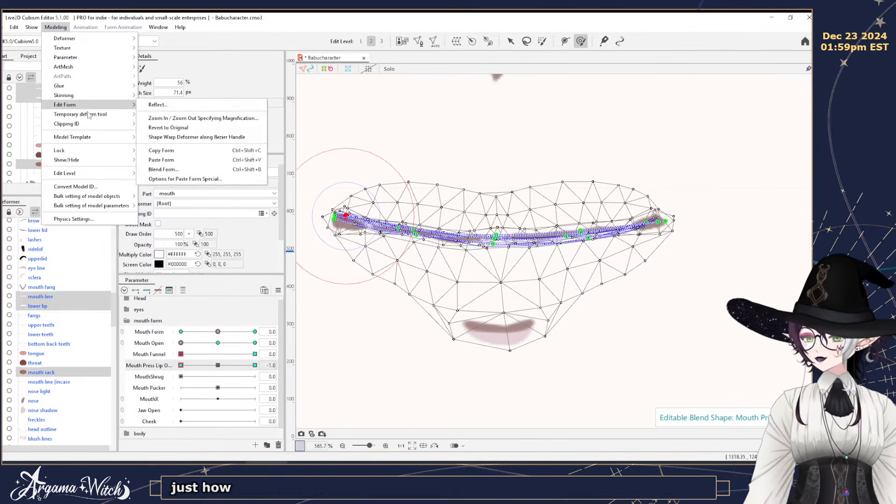
{"action": "mouse_move", "coordinate": [89, 117]}
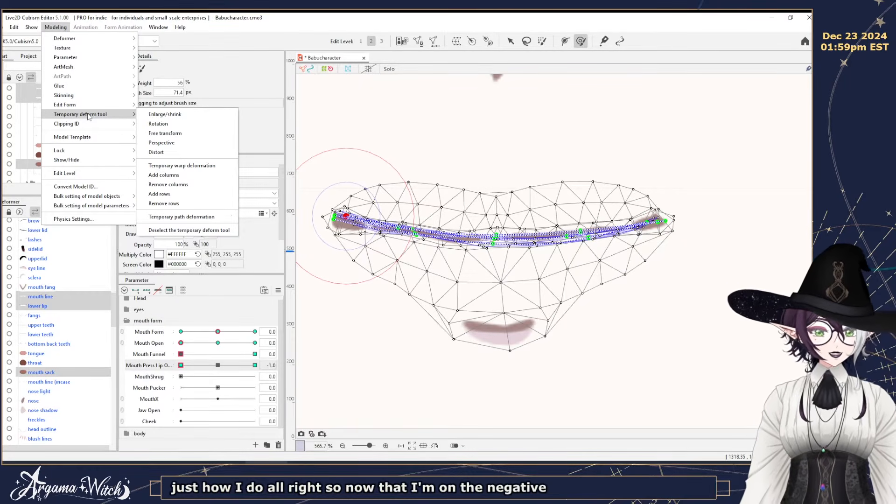
{"action": "left_click", "coordinate": [182, 217]}
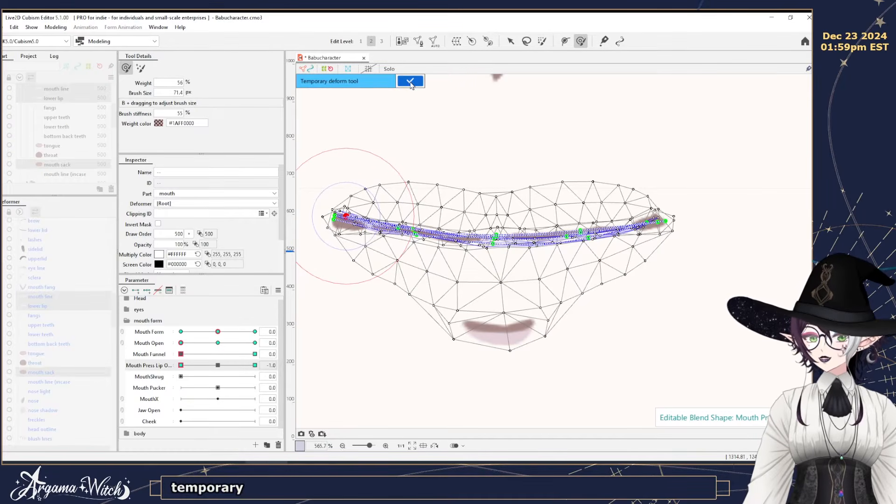
{"action": "left_click", "coordinate": [410, 82]}
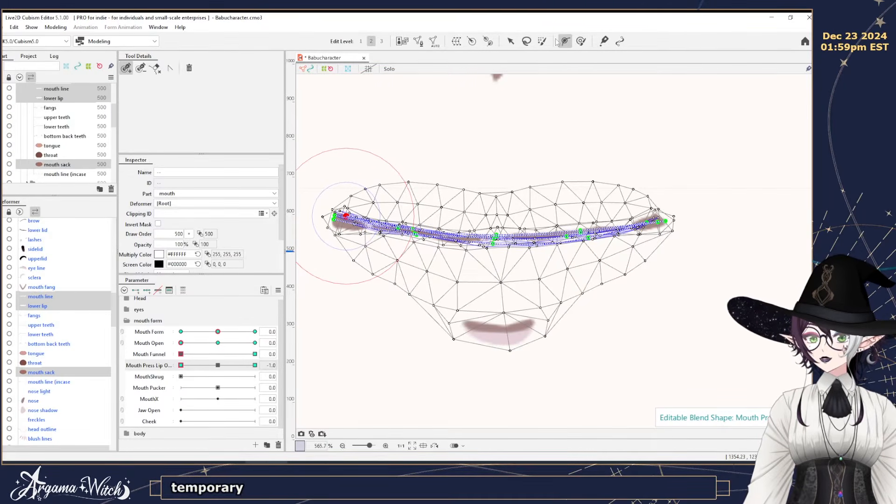
Start a temporary path deformation and place five path points along the mouth line from corner to corner.
{"action": "left_click", "coordinate": [511, 42]}
{"action": "left_click", "coordinate": [55, 27]}
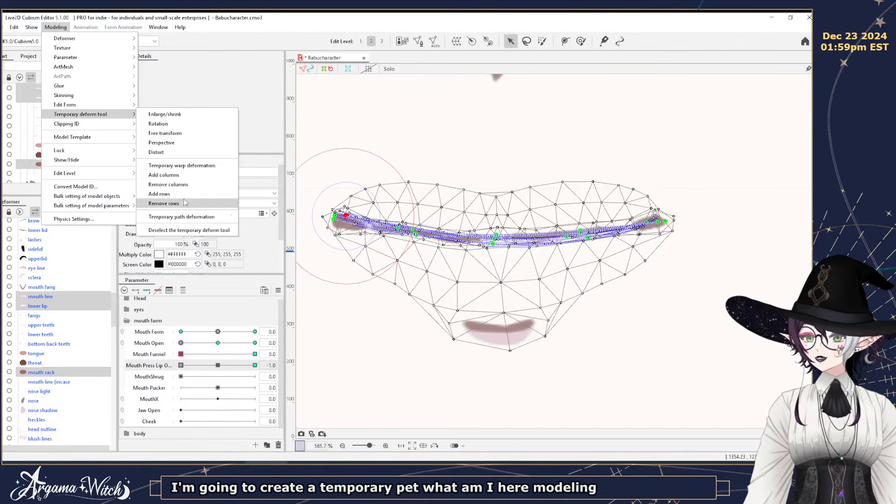
{"action": "left_click", "coordinate": [182, 216]}
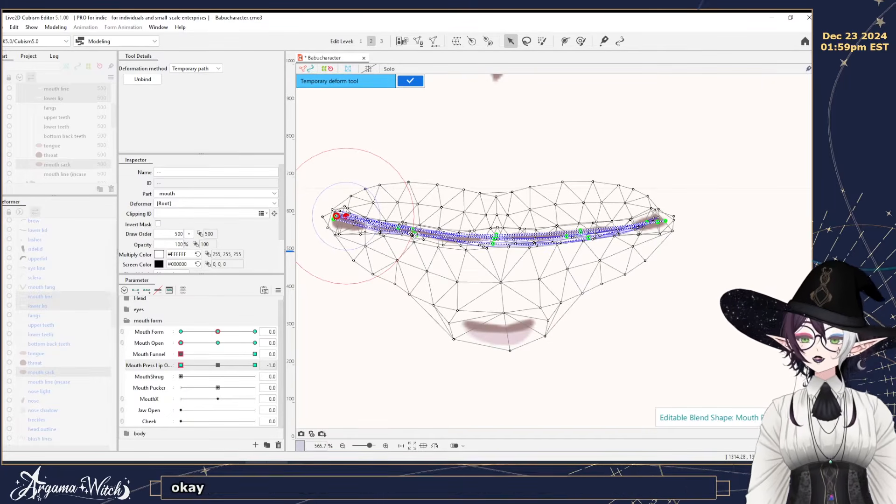
{"action": "left_click", "coordinate": [409, 231]}
{"action": "left_click", "coordinate": [498, 237]}
{"action": "left_click", "coordinate": [580, 234]}
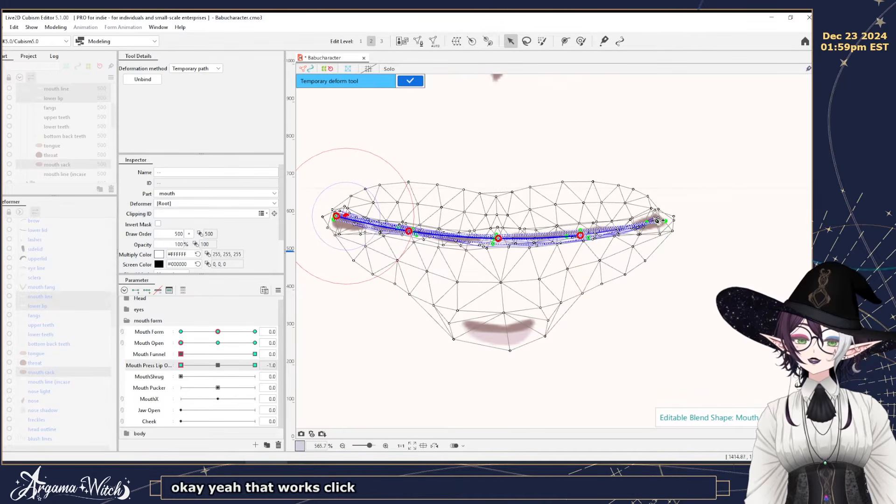
{"action": "left_click", "coordinate": [659, 220]}
Raise the temporary path's two intermediate points and adjust its centre point to bend the mouth into a loose M.
{"action": "left_click_drag", "start_coordinate": [581, 239], "coordinate": [581, 226]}
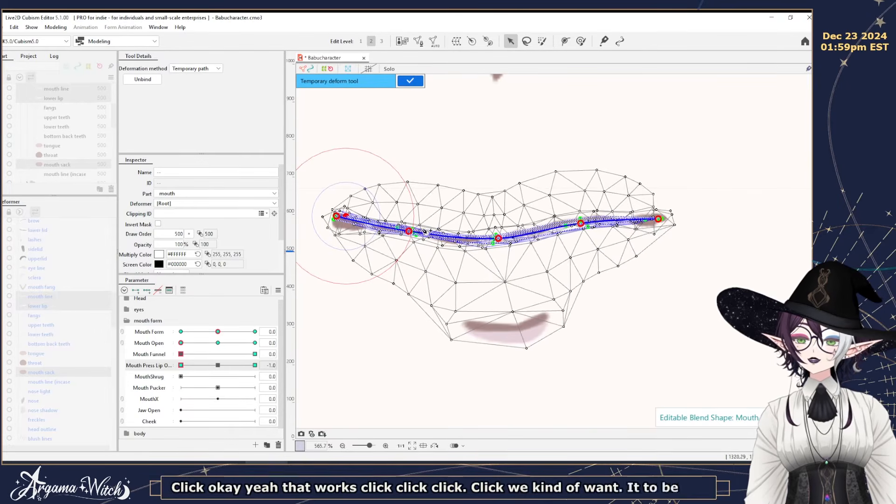
{"action": "left_click_drag", "start_coordinate": [425, 231], "coordinate": [423, 220]}
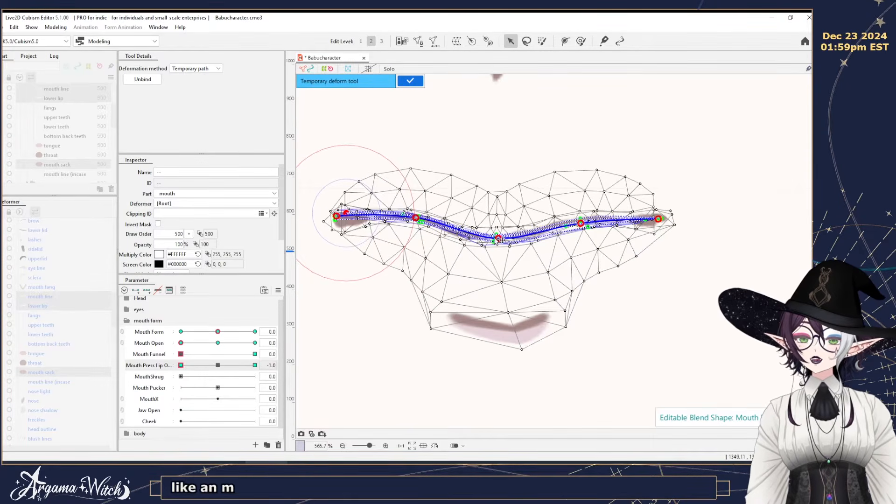
{"action": "left_click_drag", "start_coordinate": [508, 240], "coordinate": [507, 235]}
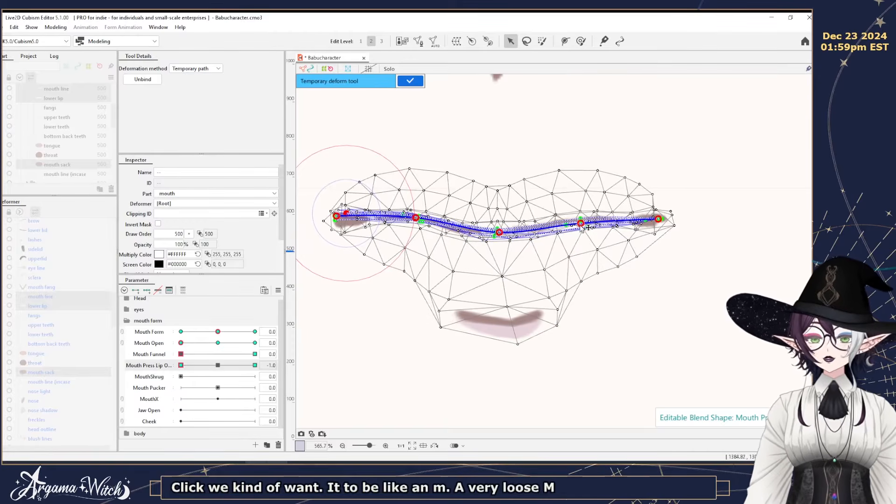
{"action": "left_click_drag", "start_coordinate": [588, 228], "coordinate": [583, 220]}
{"action": "left_click_drag", "start_coordinate": [418, 218], "coordinate": [422, 215]}
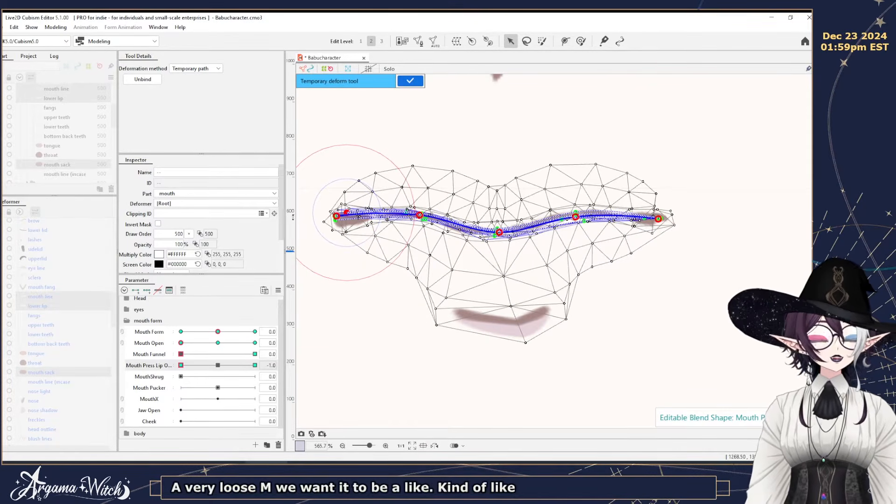
Move the path's end points slightly outward, lower its centre and raise both peaks to strengthen the M-shaped mouth.
{"action": "left_click_drag", "start_coordinate": [336, 215], "coordinate": [329, 218]}
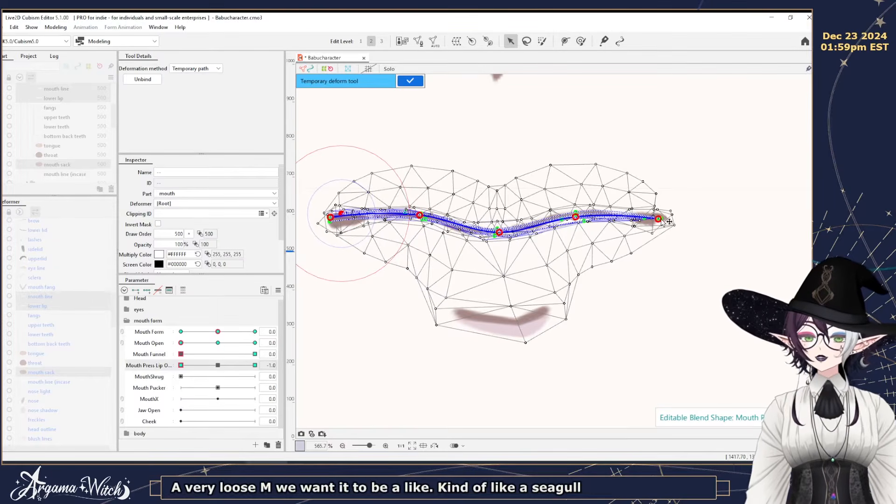
{"action": "left_click_drag", "start_coordinate": [661, 221], "coordinate": [664, 226]}
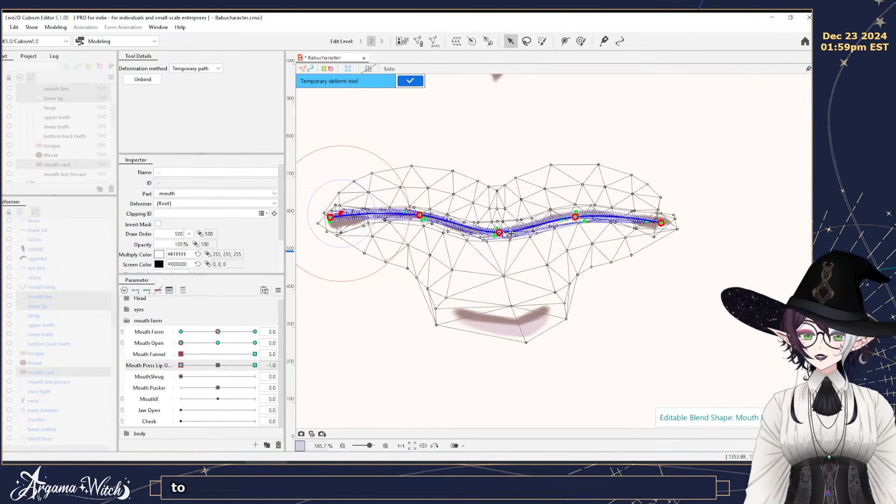
{"action": "left_click_drag", "start_coordinate": [500, 233], "coordinate": [500, 235]}
{"action": "left_click_drag", "start_coordinate": [420, 217], "coordinate": [436, 212]}
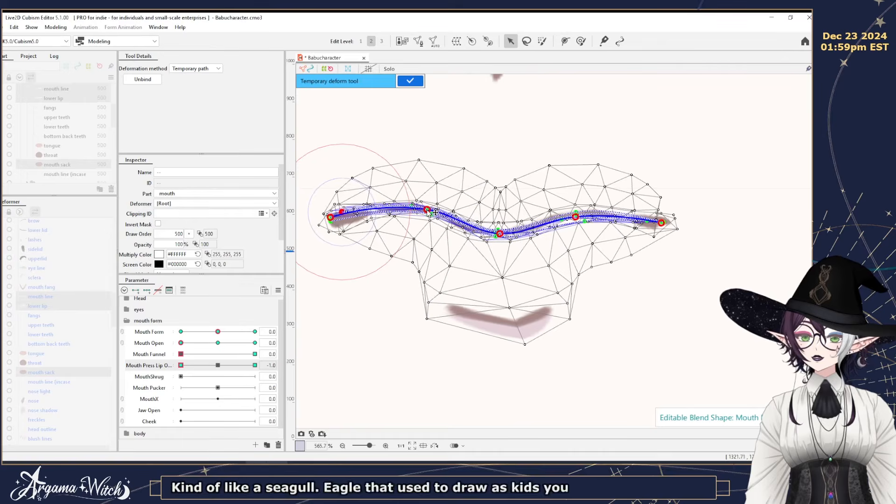
{"action": "left_click_drag", "start_coordinate": [584, 218], "coordinate": [582, 214]}
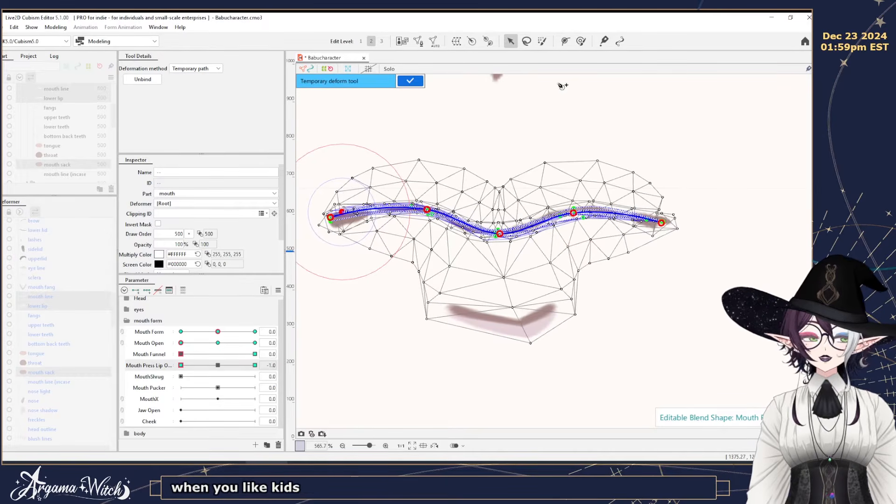
Shrink the deform brush to about 33 px and refine the mouth line's raised curves and corner.
{"action": "left_click", "coordinate": [581, 41]}
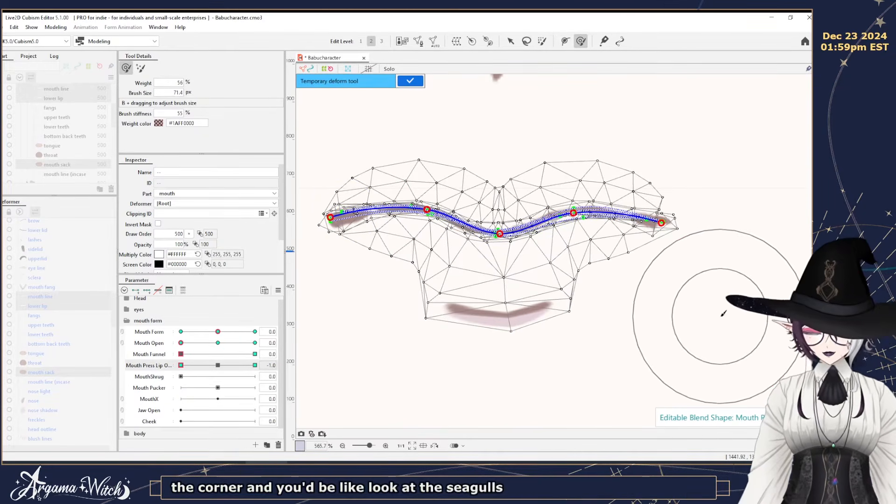
{"action": "key", "text": "b"}
{"action": "mouse_move", "coordinate": [719, 317]}
{"action": "left_mouse_down"}
{"action": "mouse_move", "coordinate": [719, 333]}
{"action": "mouse_move", "coordinate": [715, 238]}
{"action": "mouse_move", "coordinate": [698, 208]}
{"action": "left_mouse_up"}
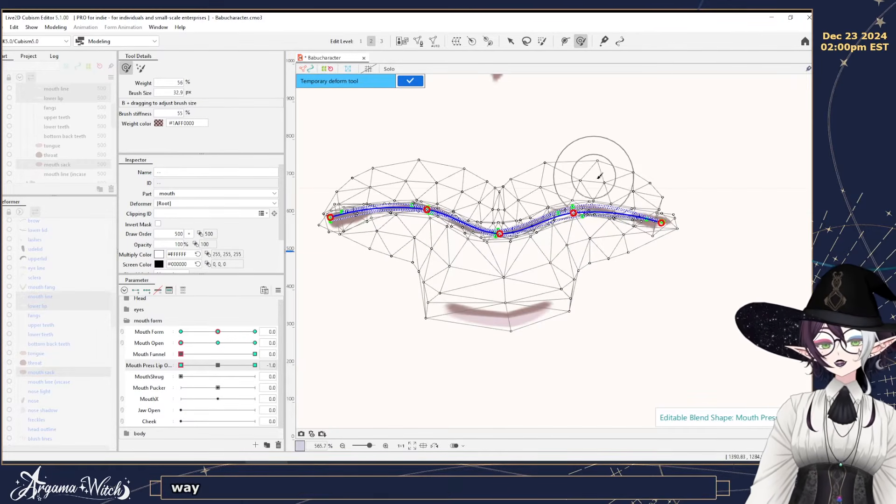
{"action": "left_click_drag", "start_coordinate": [598, 175], "coordinate": [595, 180]}
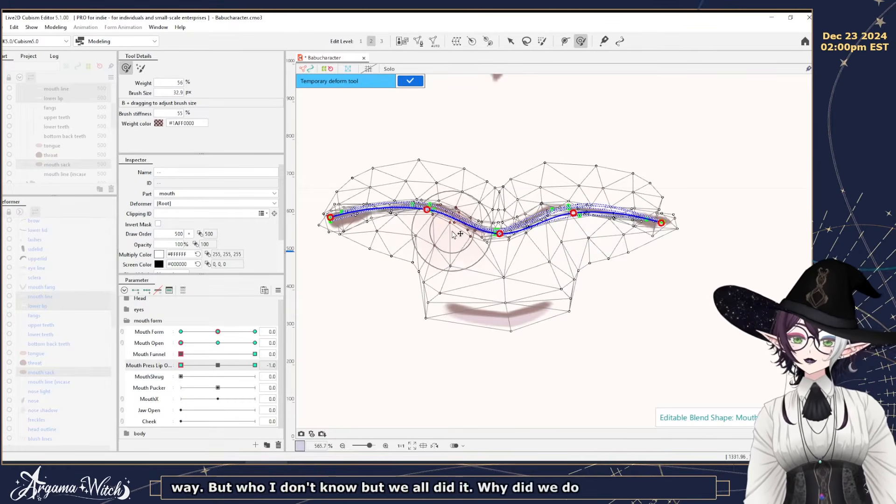
{"action": "left_click_drag", "start_coordinate": [364, 238], "coordinate": [358, 235]}
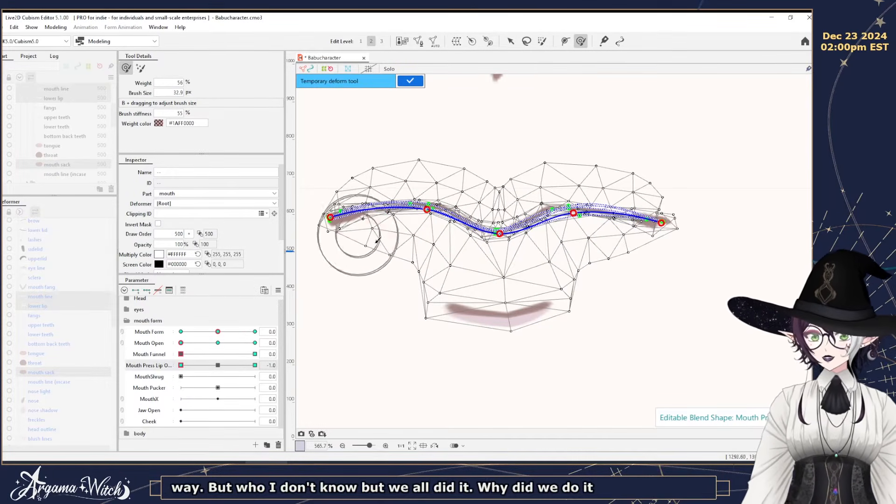
{"action": "key", "text": "b"}
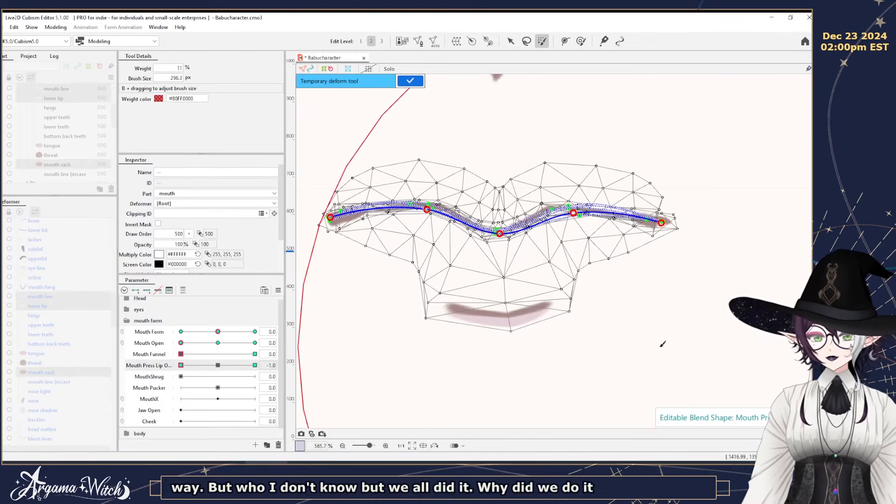
{"action": "left_click_drag", "start_coordinate": [701, 238], "coordinate": [700, 226]}
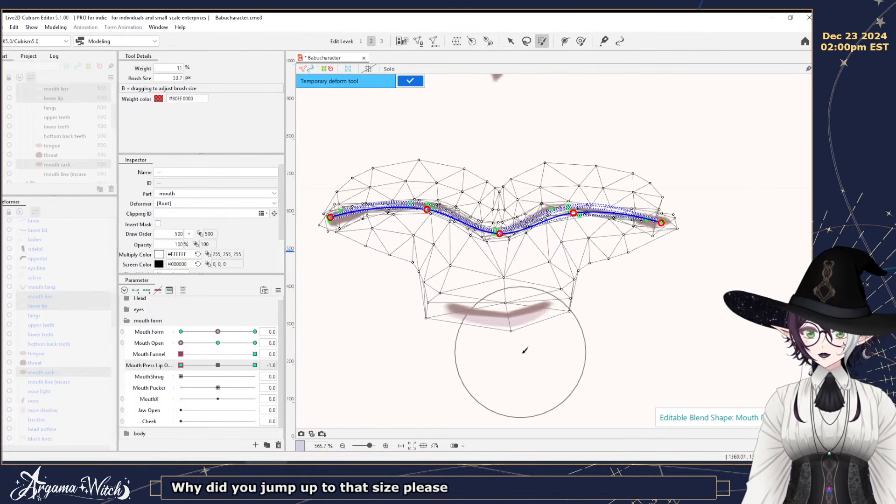
{"action": "mouse_move", "coordinate": [524, 351]}
{"action": "left_mouse_down"}
{"action": "mouse_move", "coordinate": [522, 418]}
{"action": "mouse_move", "coordinate": [502, 344]}
{"action": "left_mouse_up"}
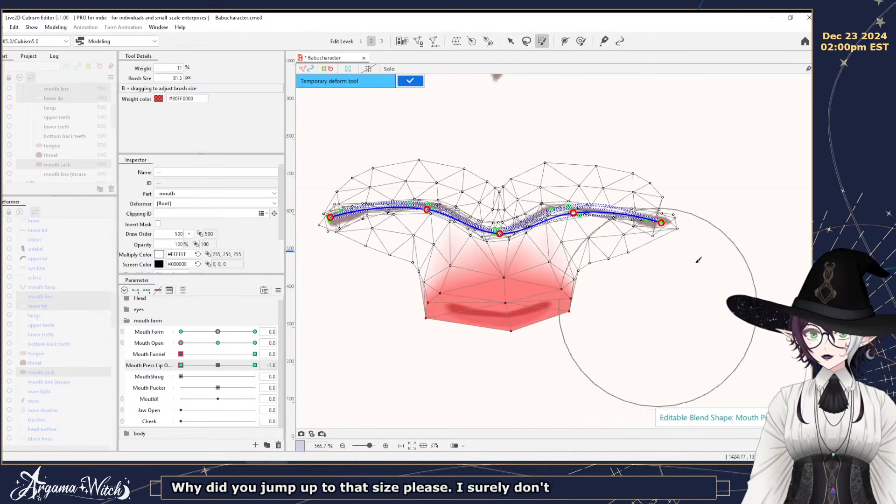
{"action": "left_click", "coordinate": [581, 41]}
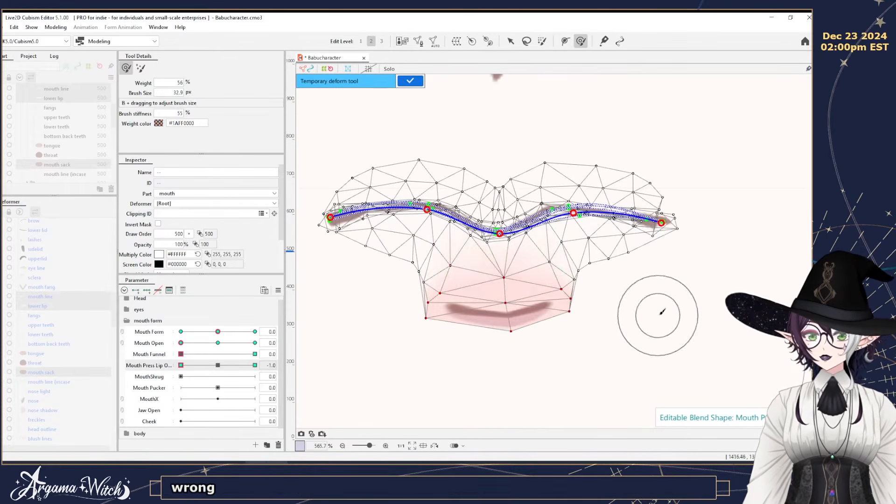
{"action": "key", "text": "b"}
{"action": "left_click", "coordinate": [676, 308]}
{"action": "left_click", "coordinate": [581, 41]}
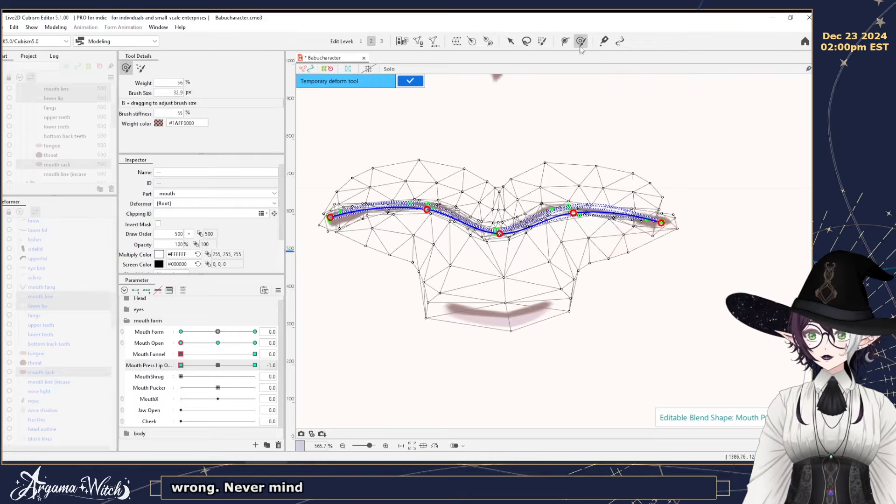
Enlarge the deform brush to about 82 px, pull the lower lip up towards the mouth line and apply the temporary deformation.
{"action": "left_click_drag", "start_coordinate": [666, 358], "coordinate": [667, 387]}
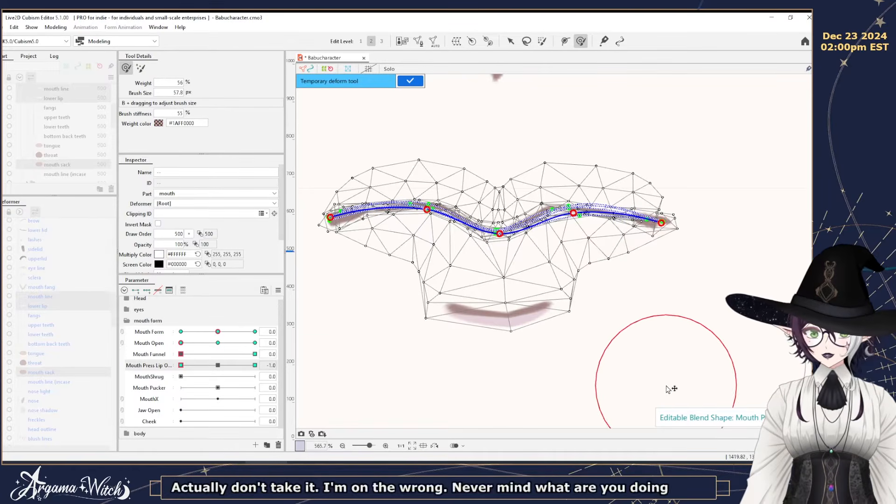
{"action": "key", "text": "b"}
{"action": "mouse_move", "coordinate": [734, 294]}
{"action": "left_mouse_down"}
{"action": "mouse_move", "coordinate": [751, 281]}
{"action": "mouse_move", "coordinate": [755, 308]}
{"action": "left_mouse_up"}
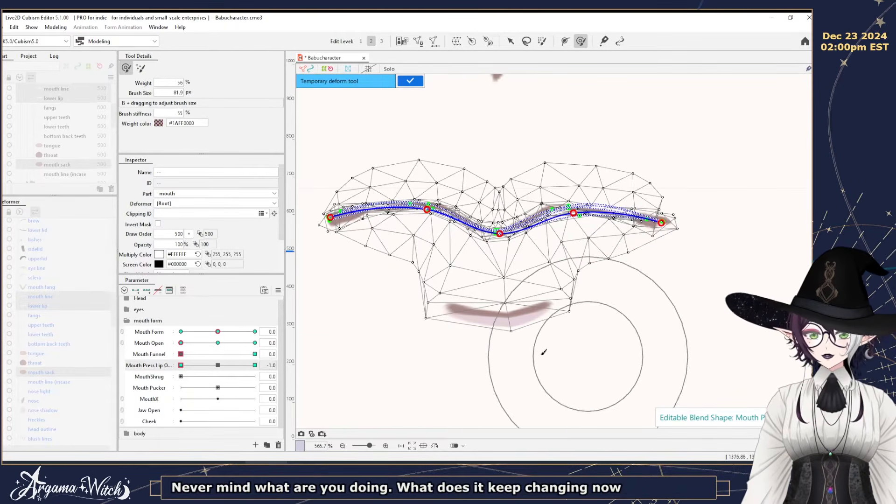
{"action": "left_click_drag", "start_coordinate": [499, 329], "coordinate": [499, 309]}
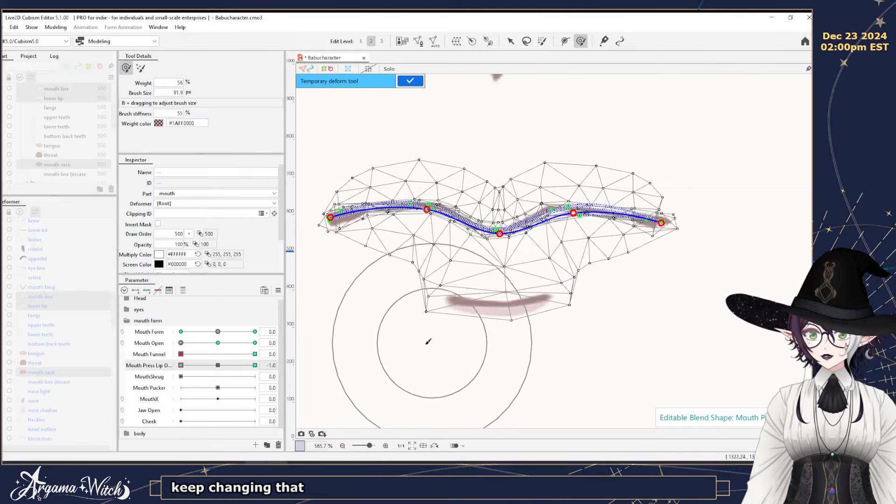
{"action": "left_click_drag", "start_coordinate": [419, 340], "coordinate": [419, 326]}
{"action": "left_click_drag", "start_coordinate": [606, 347], "coordinate": [611, 333]}
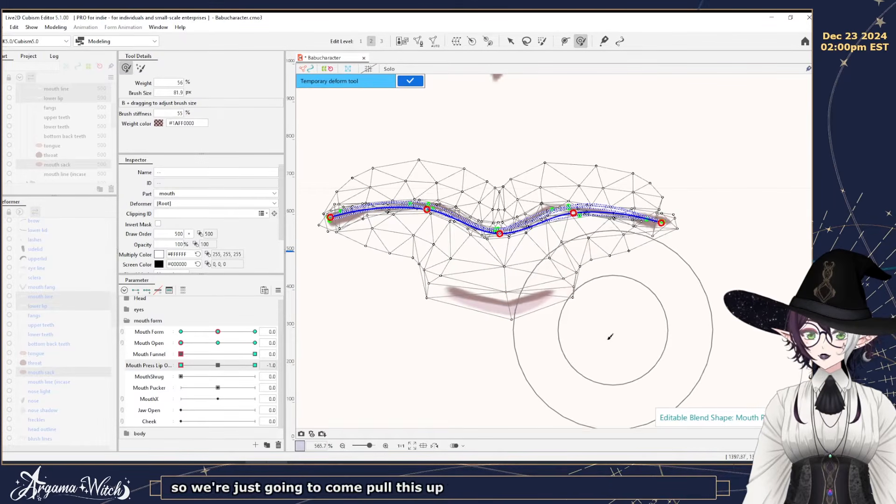
{"action": "left_click_drag", "start_coordinate": [515, 341], "coordinate": [486, 332]}
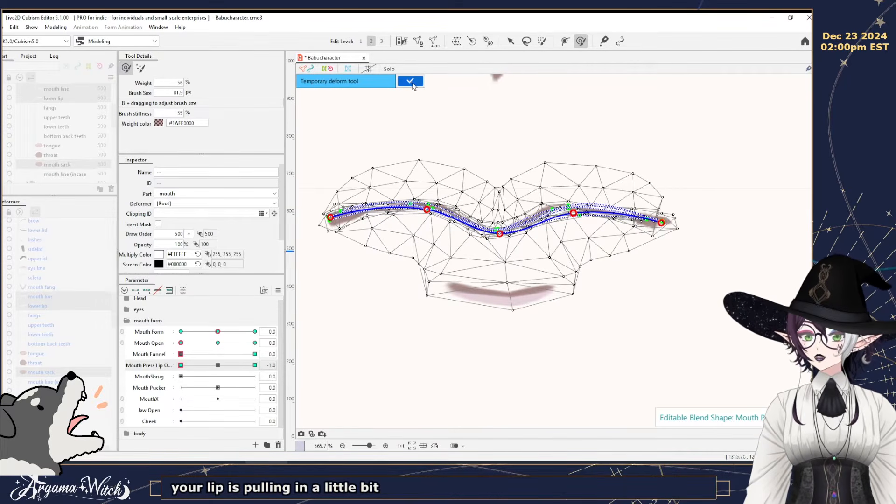
{"action": "left_click", "coordinate": [410, 82]}
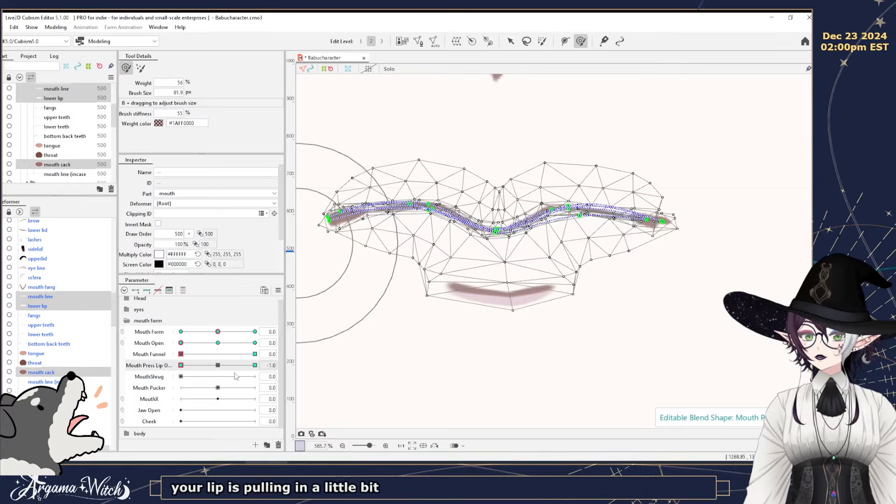
Set Mouth Press Lip Open to 1.0 and raise the intermediate deform path point on the right half of the mouth line.
{"action": "left_click_drag", "start_coordinate": [181, 365], "coordinate": [204, 366]}
{"action": "left_click", "coordinate": [181, 365]}
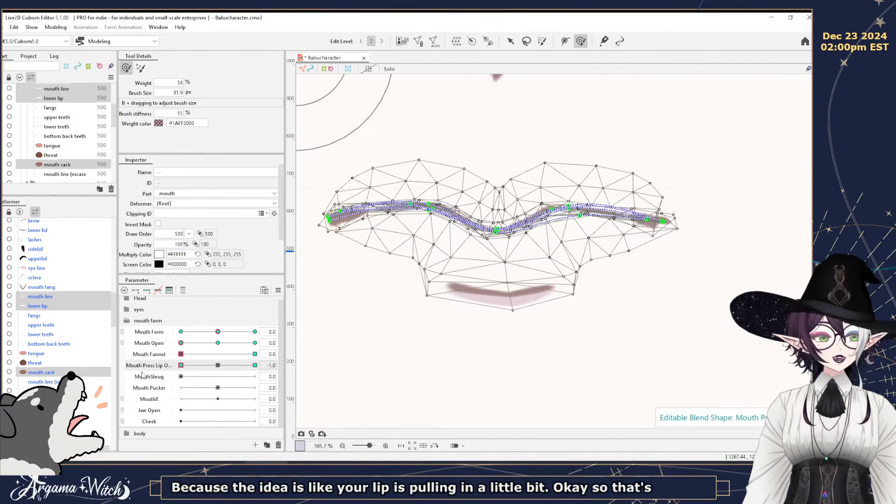
{"action": "left_click", "coordinate": [255, 365]}
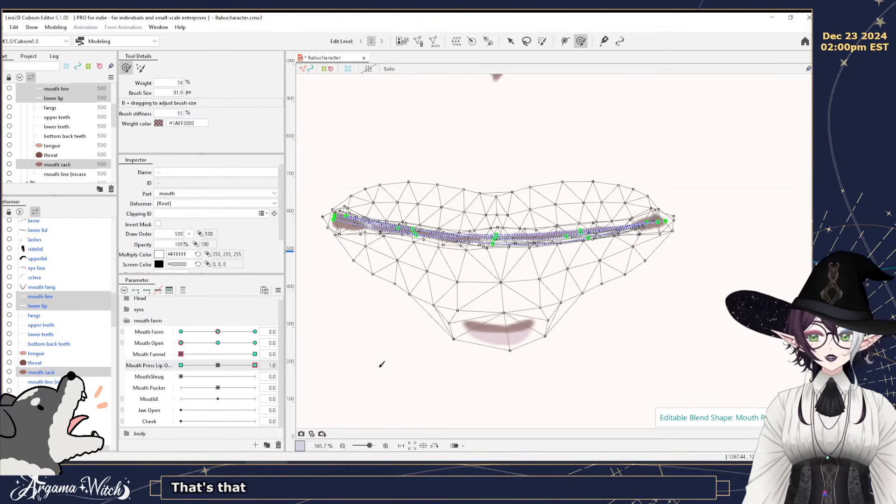
{"action": "left_click", "coordinate": [511, 42]}
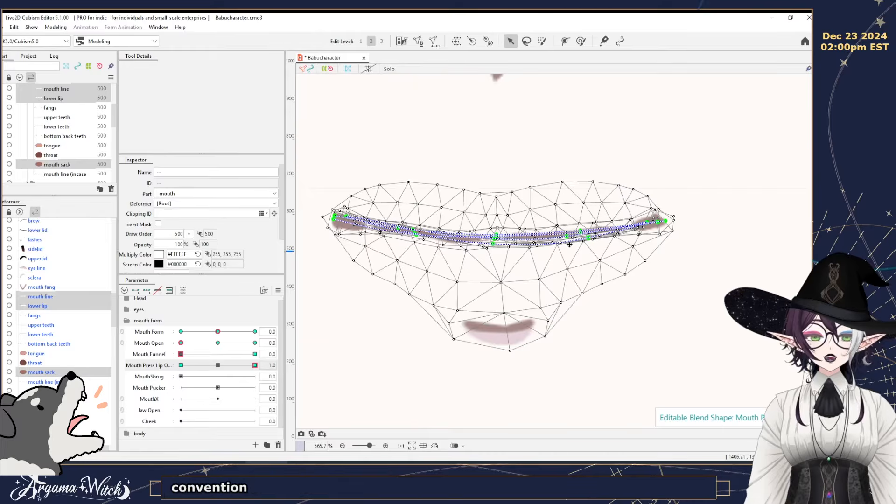
{"action": "left_click_drag", "start_coordinate": [585, 232], "coordinate": [581, 214]}
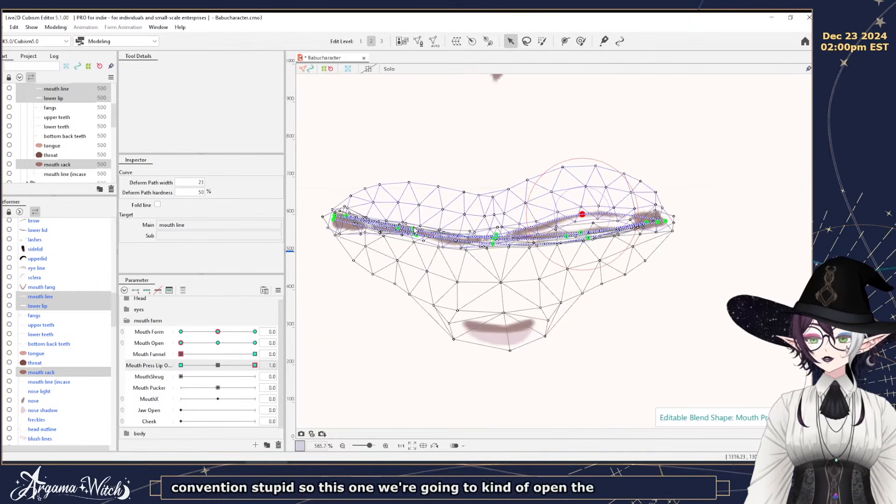
Preview Mouth Open at 1.0 to select the mouth line's left intermediate path point, and return Mouth Open to 0.
{"action": "left_click", "coordinate": [411, 230]}
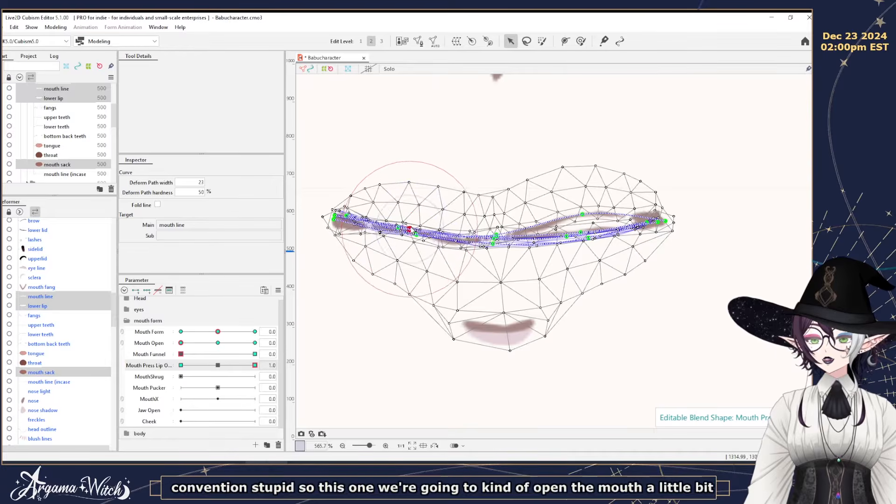
{"action": "mouse_move", "coordinate": [410, 229]}
{"action": "left_mouse_down"}
{"action": "mouse_move", "coordinate": [411, 220]}
{"action": "mouse_move", "coordinate": [410, 231]}
{"action": "left_mouse_up"}
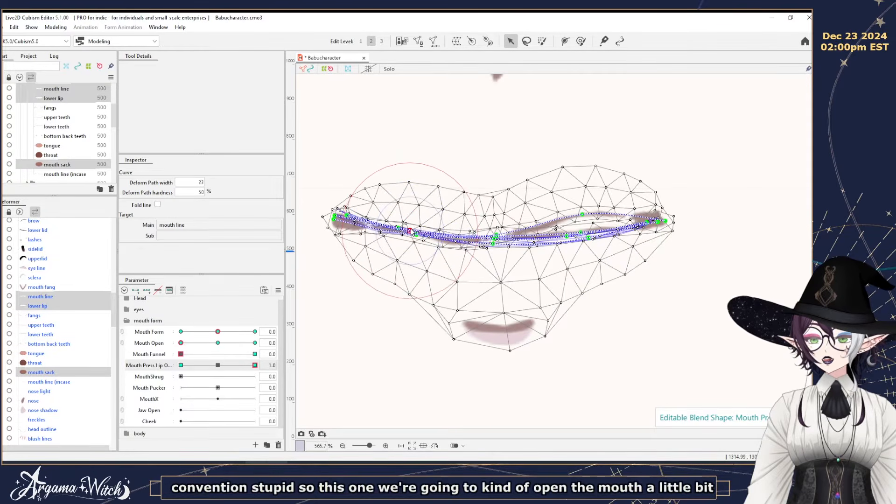
{"action": "scroll", "coordinate": [399, 245], "scroll_direction": "up", "scroll_amount": 4}
{"action": "scroll", "coordinate": [399, 244], "scroll_direction": "down", "scroll_amount": 2}
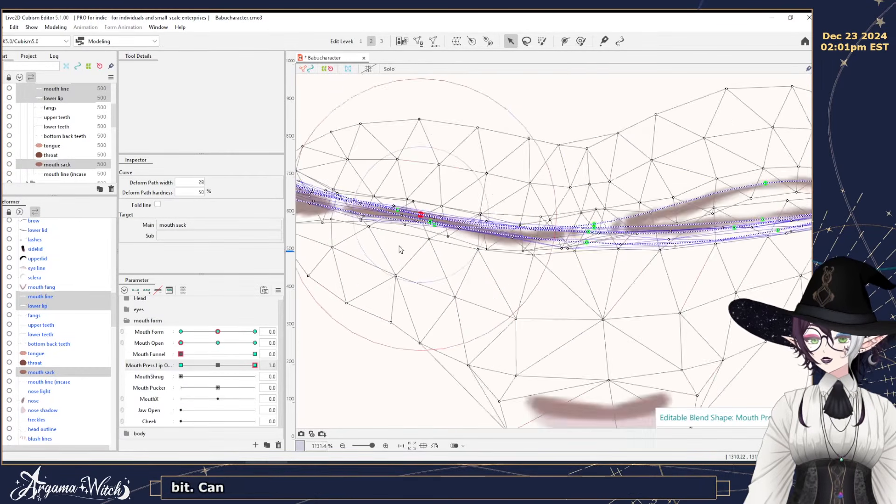
{"action": "left_click_drag", "start_coordinate": [181, 343], "coordinate": [260, 346]}
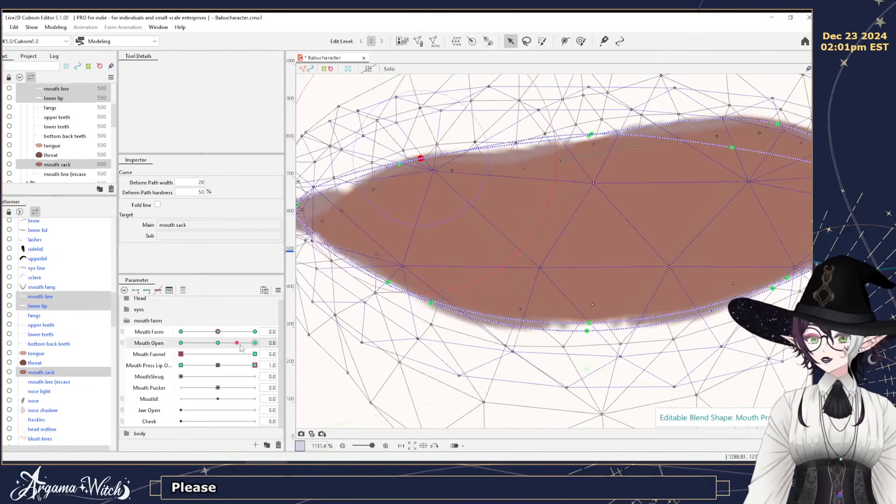
{"action": "left_click", "coordinate": [401, 151]}
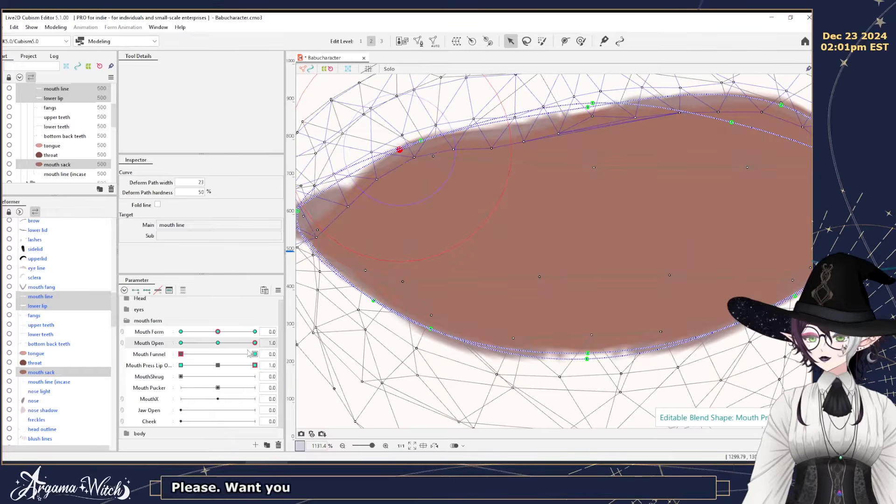
{"action": "left_click_drag", "start_coordinate": [246, 344], "coordinate": [181, 343]}
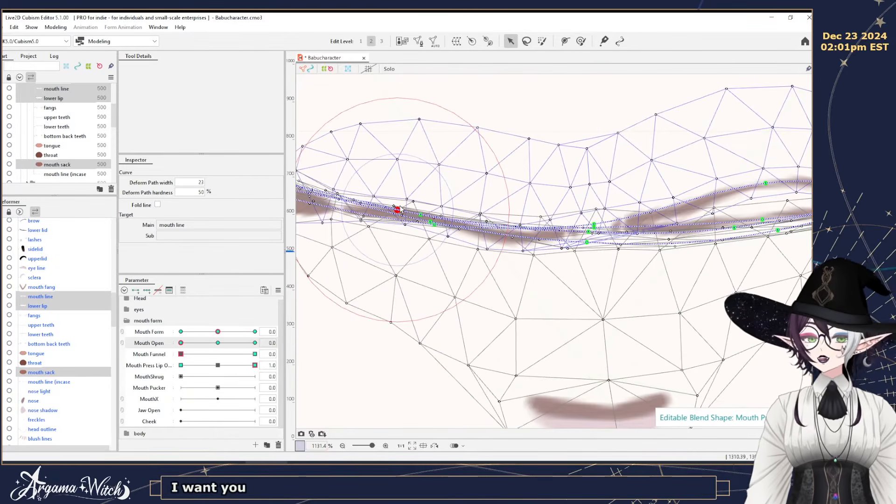
Raise the mouth line's left and centre deform path points so its upper edge separates from the lower lip.
{"action": "left_click_drag", "start_coordinate": [401, 209], "coordinate": [396, 175]}
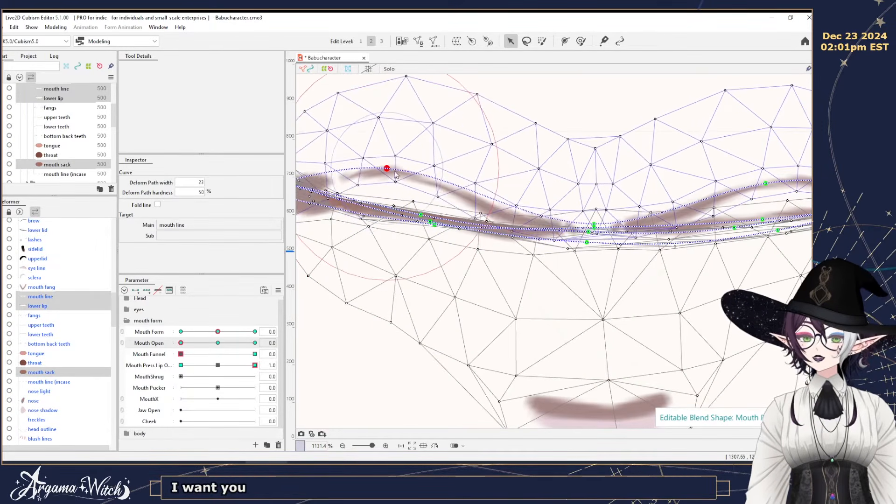
{"action": "left_click_drag", "start_coordinate": [597, 226], "coordinate": [594, 176]}
{"action": "scroll", "coordinate": [627, 217], "scroll_direction": "down", "scroll_amount": 2}
{"action": "left_click_drag", "start_coordinate": [627, 217], "coordinate": [576, 245]}
{"action": "scroll", "coordinate": [577, 245], "scroll_direction": "up", "scroll_amount": 2}
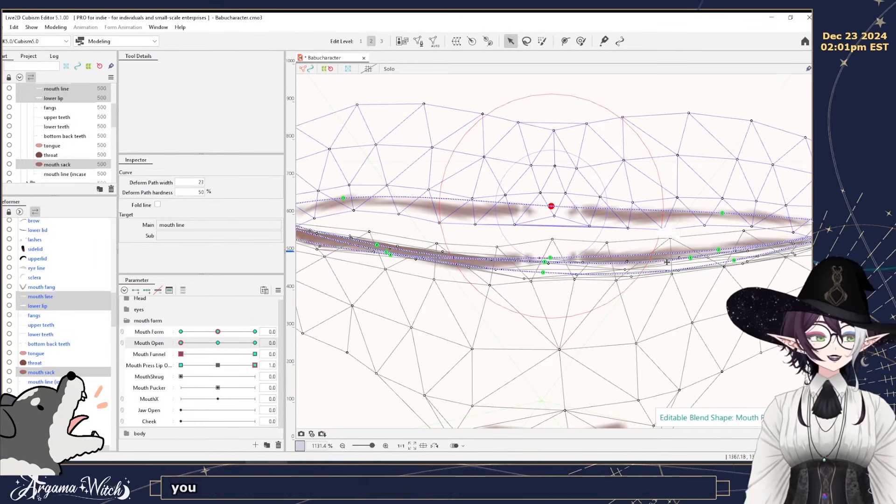
Pull the lower lip's right path point down and raise the mouth sack's upper right point to open that side.
{"action": "scroll", "coordinate": [673, 281], "scroll_direction": "down", "scroll_amount": 2}
{"action": "left_click", "coordinate": [716, 269]}
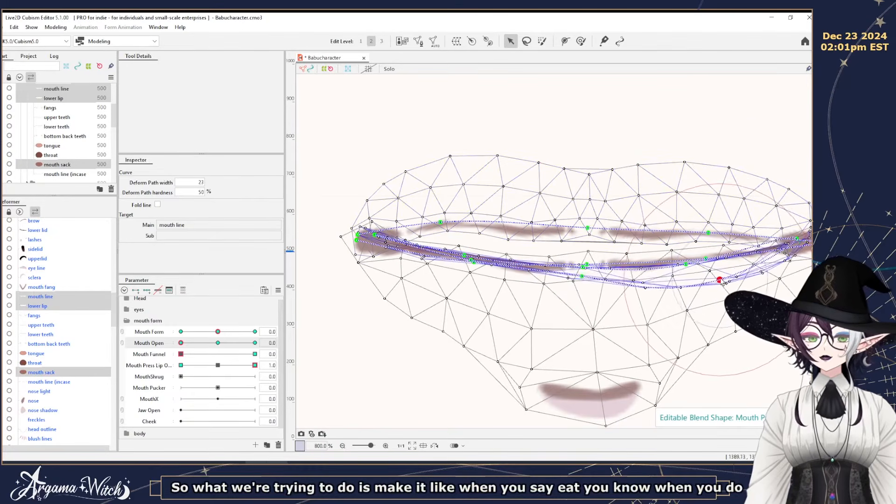
{"action": "left_click_drag", "start_coordinate": [717, 269], "coordinate": [684, 248]}
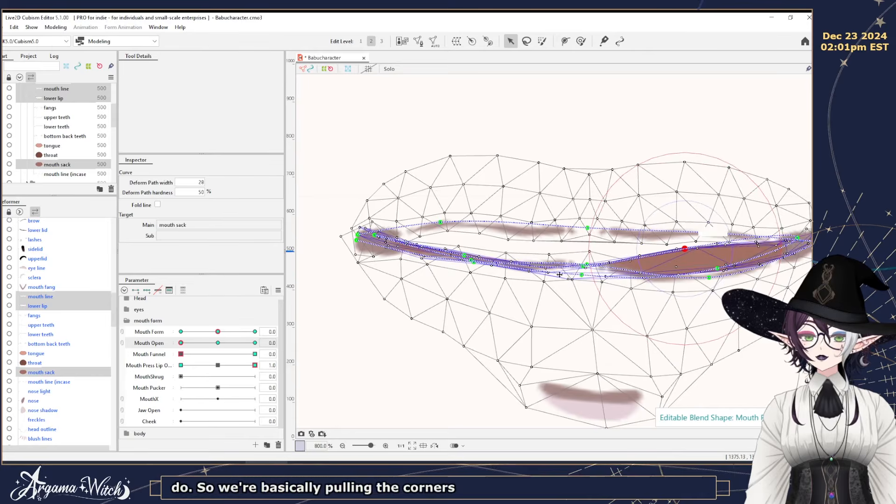
With Mouth Open at 0, raise the mouth sack's upper centre, left and right path points up to the mouth line.
{"action": "mouse_move", "coordinate": [181, 343]}
{"action": "left_mouse_down"}
{"action": "mouse_move", "coordinate": [230, 344]}
{"action": "mouse_move", "coordinate": [178, 344]}
{"action": "left_mouse_up"}
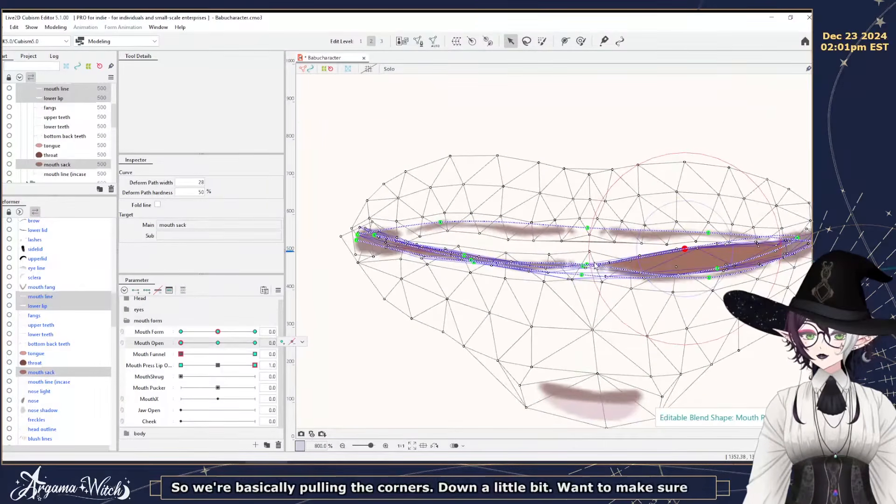
{"action": "left_click_drag", "start_coordinate": [589, 267], "coordinate": [587, 233]}
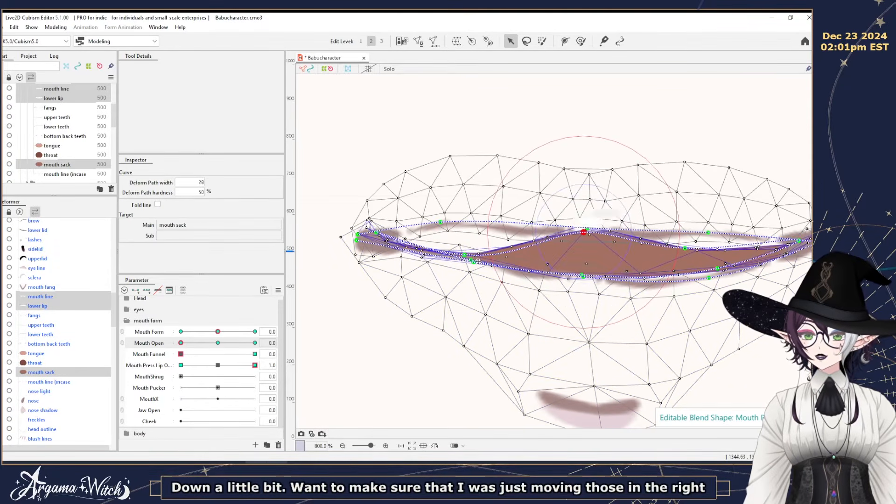
{"action": "left_click_drag", "start_coordinate": [465, 255], "coordinate": [472, 226]}
{"action": "left_click_drag", "start_coordinate": [688, 249], "coordinate": [691, 229]}
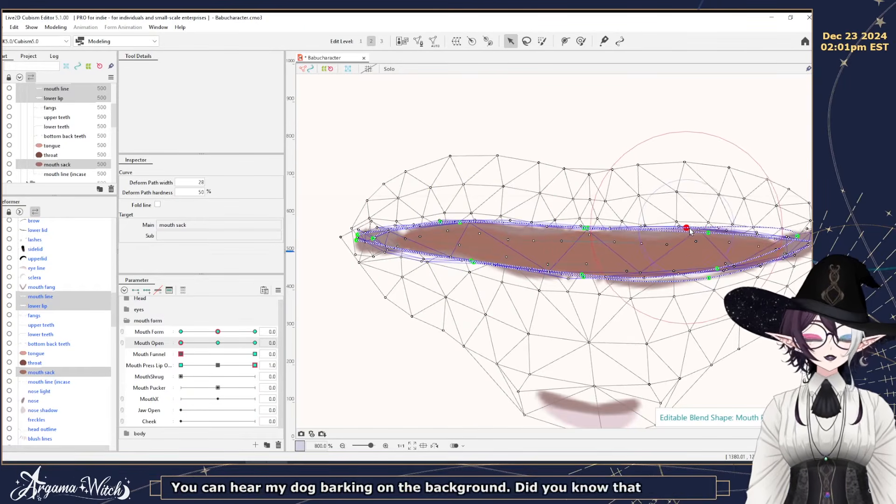
Lower the lower lip's left path point and nudge the mouth sack's upper left point slightly upwards.
{"action": "left_click", "coordinate": [471, 263]}
{"action": "left_click_drag", "start_coordinate": [471, 263], "coordinate": [468, 277]}
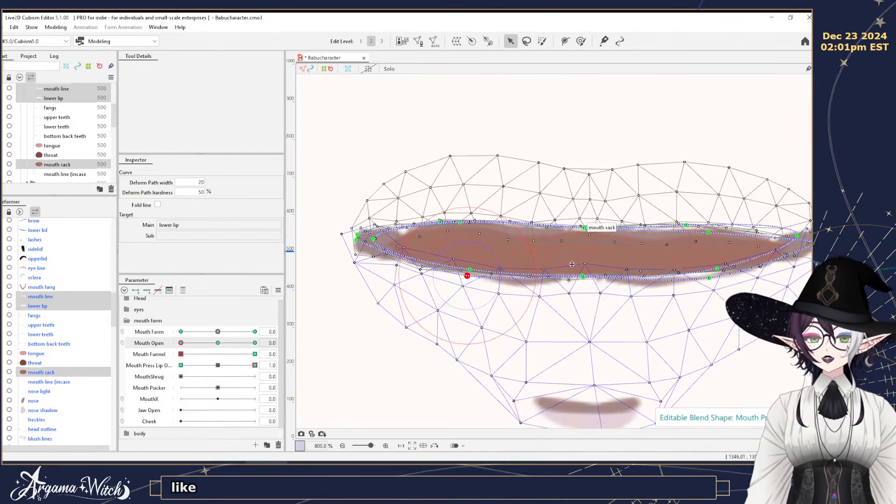
{"action": "left_click_drag", "start_coordinate": [571, 264], "coordinate": [546, 258]}
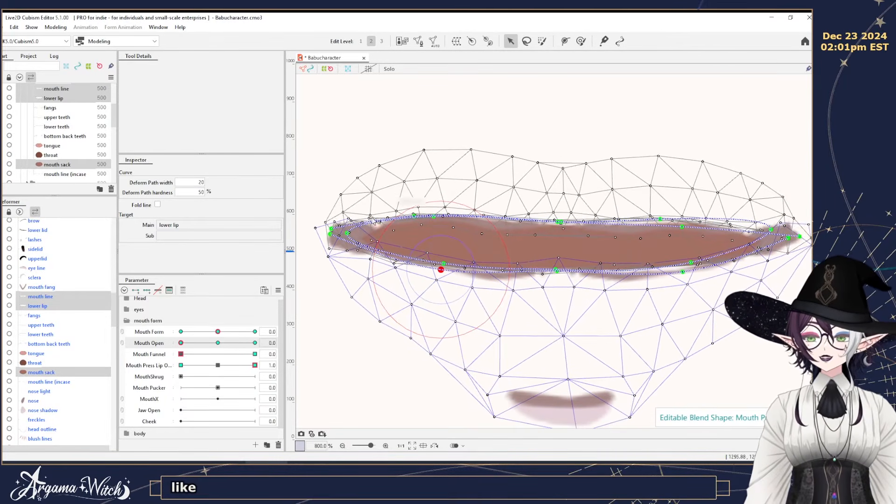
{"action": "left_click", "coordinate": [432, 214]}
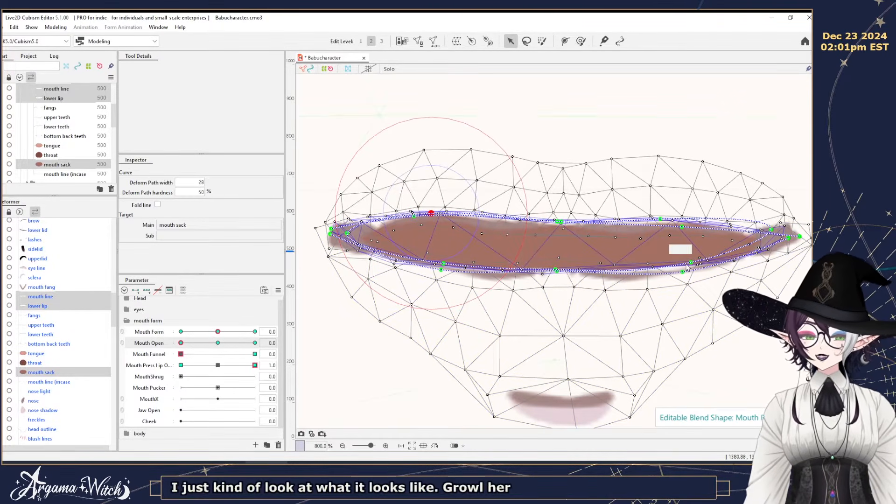
Lower the bottom path points of the lower lip and mouth sack slightly, and nudge the mouth line's right point upwards.
{"action": "left_click_drag", "start_coordinate": [687, 270], "coordinate": [686, 281]}
{"action": "left_click_drag", "start_coordinate": [693, 272], "coordinate": [695, 278]}
{"action": "left_click_drag", "start_coordinate": [441, 269], "coordinate": [439, 274]}
{"action": "left_click_drag", "start_coordinate": [560, 274], "coordinate": [559, 280]}
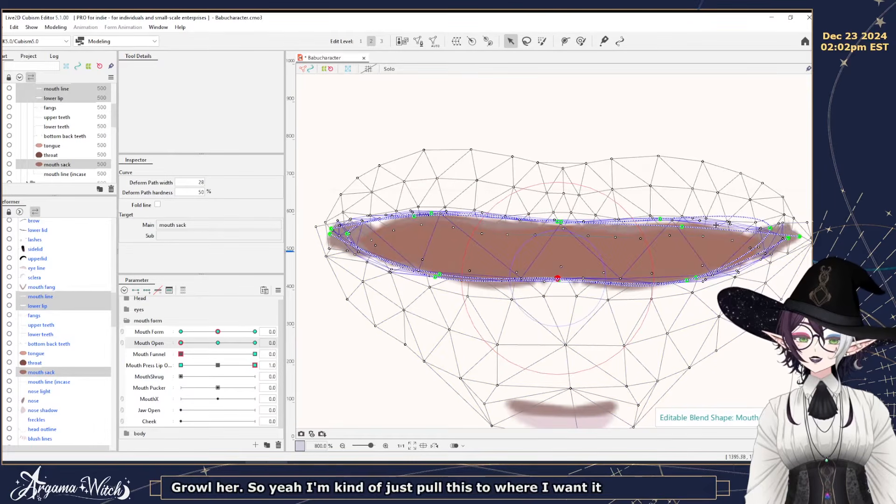
{"action": "left_click_drag", "start_coordinate": [682, 227], "coordinate": [684, 221]}
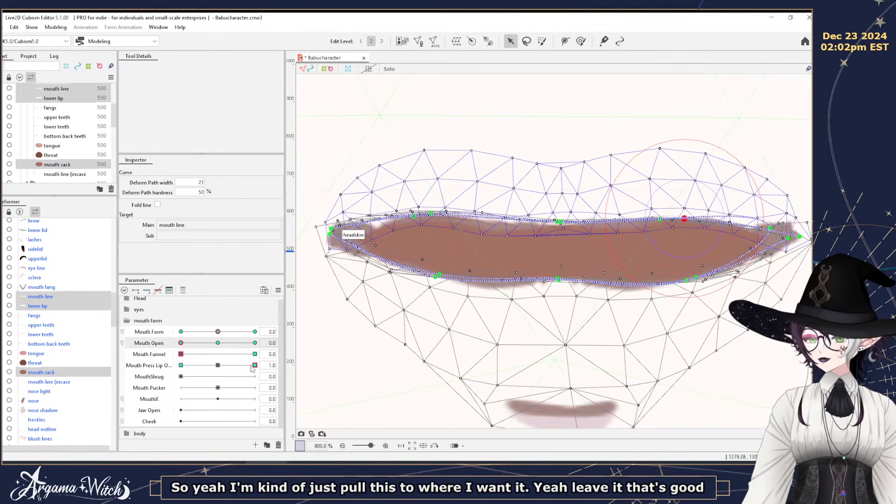
Set Mouth Press Lip Open to -1.0 and reshape the mesh above the mouth line with a deform brush of about 46 px.
{"action": "left_click_drag", "start_coordinate": [252, 369], "coordinate": [90, 373]}
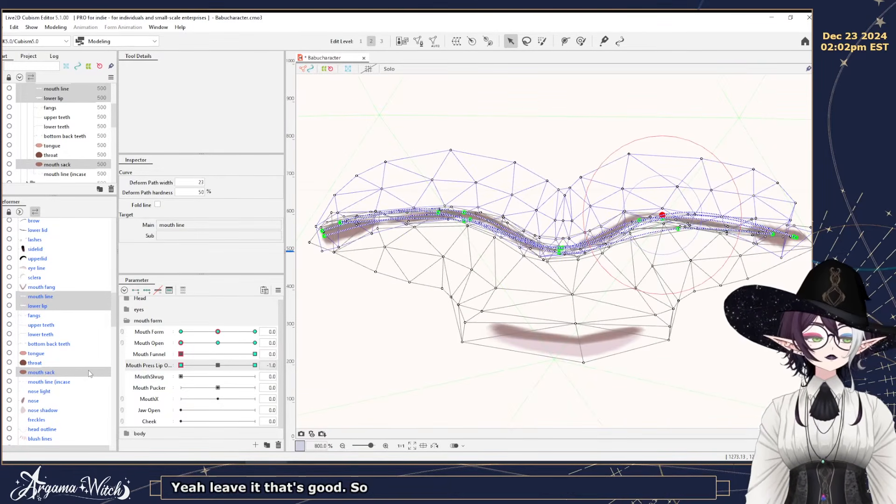
{"action": "left_click_drag", "start_coordinate": [90, 374], "coordinate": [20, 369]}
{"action": "left_click_drag", "start_coordinate": [144, 371], "coordinate": [46, 346]}
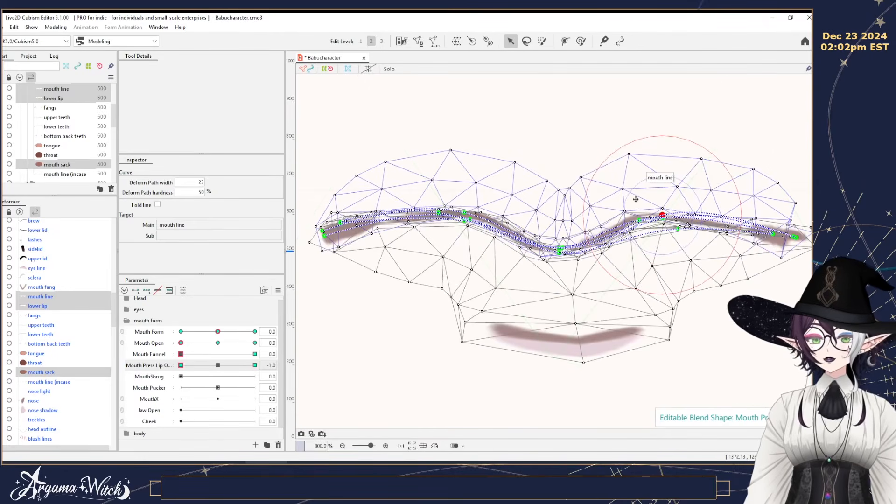
{"action": "left_click", "coordinate": [581, 41]}
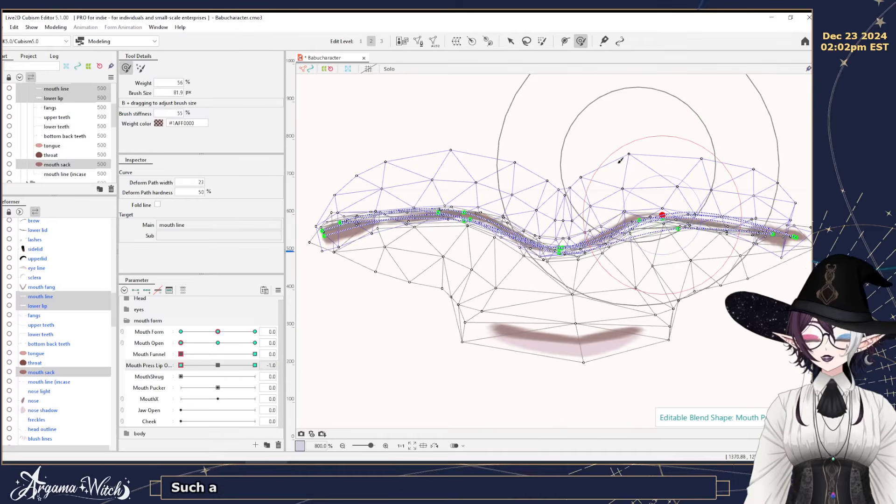
{"action": "scroll", "coordinate": [647, 356], "scroll_direction": "down", "scroll_amount": 3}
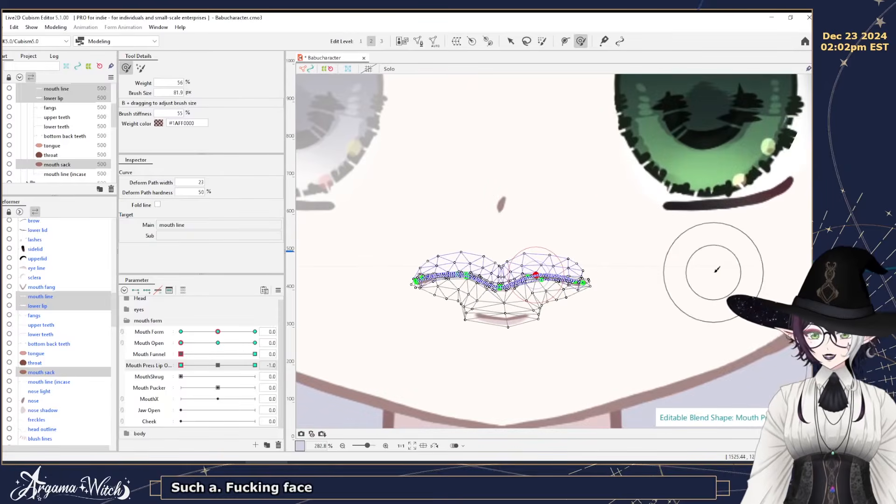
{"action": "scroll", "coordinate": [698, 250], "scroll_direction": "up", "scroll_amount": 2}
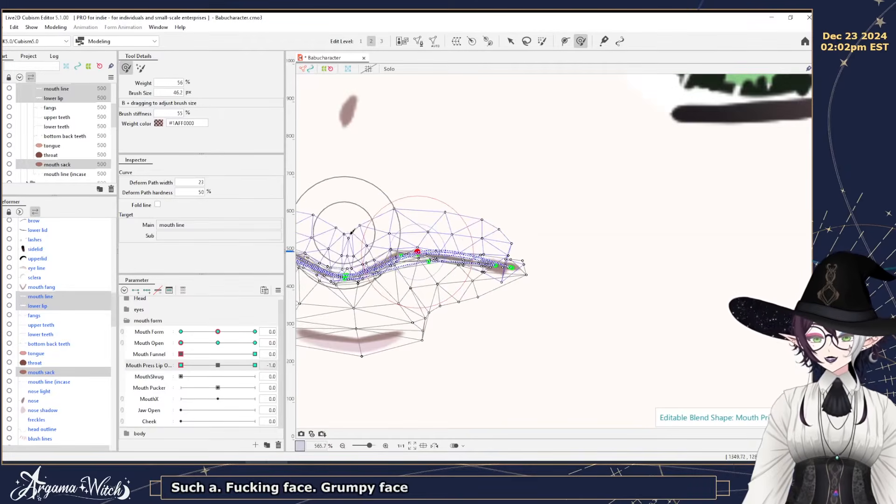
{"action": "left_click_drag", "start_coordinate": [504, 331], "coordinate": [723, 336]}
{"action": "left_click_drag", "start_coordinate": [482, 243], "coordinate": [474, 245]}
{"action": "left_click_drag", "start_coordinate": [416, 234], "coordinate": [419, 240]}
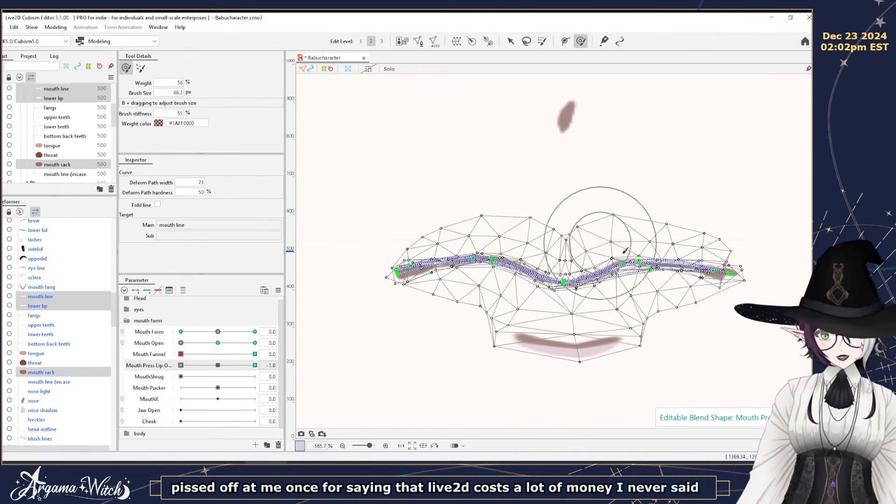
{"action": "left_click_drag", "start_coordinate": [678, 296], "coordinate": [651, 286]}
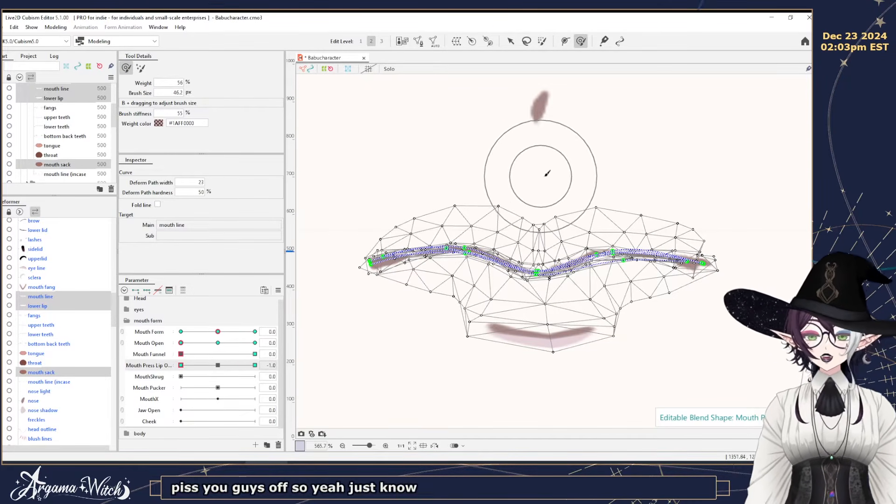
Move individual vertices along the mouth line mesh's upper edge and central dip to even out its outline.
{"action": "key", "text": "v"}
{"action": "scroll", "coordinate": [550, 213], "scroll_direction": "up", "scroll_amount": 2}
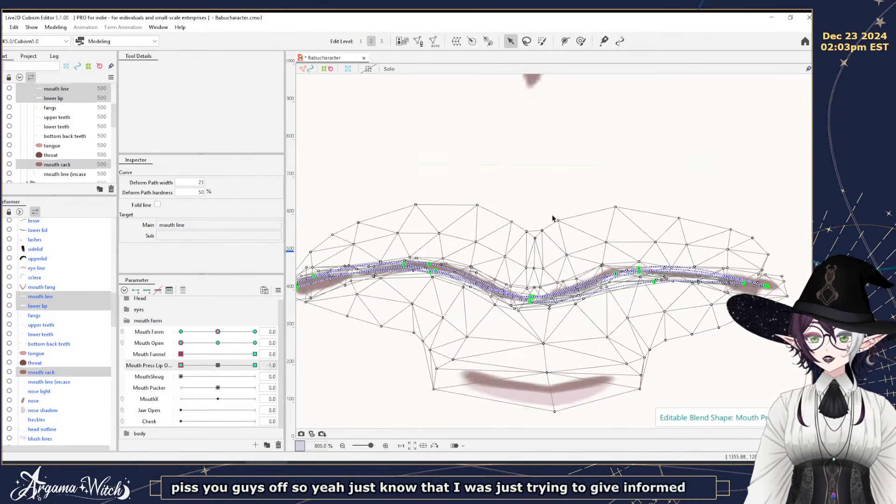
{"action": "left_click", "coordinate": [568, 224]}
{"action": "left_click_drag", "start_coordinate": [621, 211], "coordinate": [624, 213]}
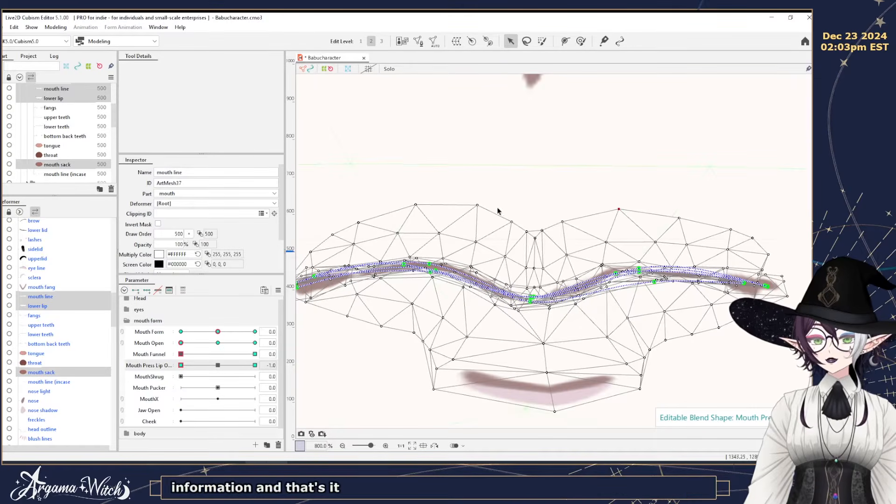
{"action": "left_click_drag", "start_coordinate": [478, 205], "coordinate": [507, 220]}
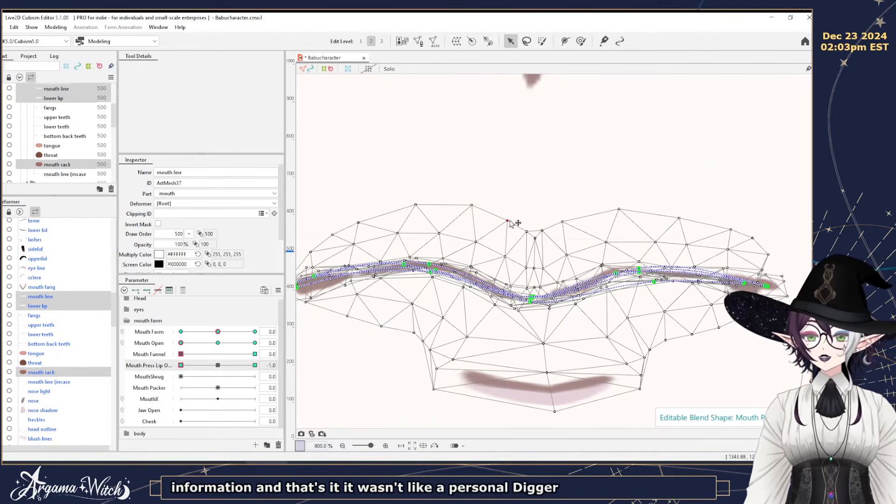
{"action": "left_click_drag", "start_coordinate": [563, 222], "coordinate": [535, 235]}
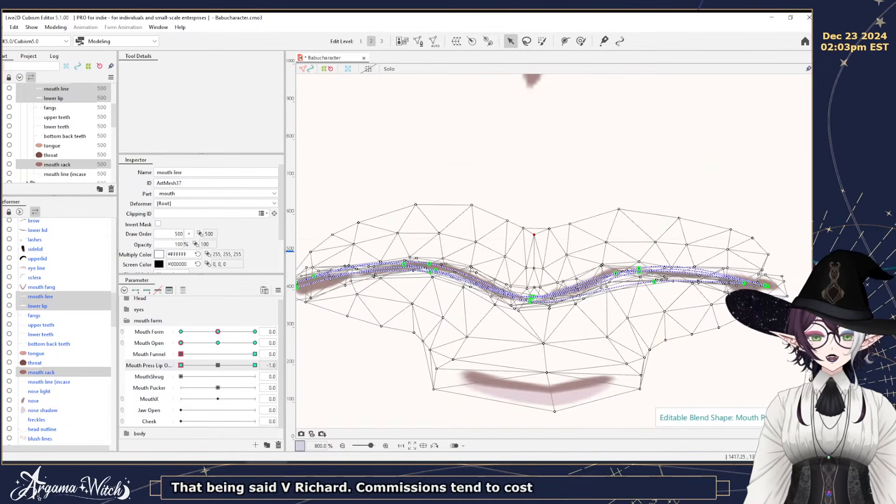
Adjust the lower lip mesh's bottom centre and right side vertices to smooth the lip shading's curve.
{"action": "scroll", "coordinate": [647, 300], "scroll_direction": "down", "scroll_amount": 3}
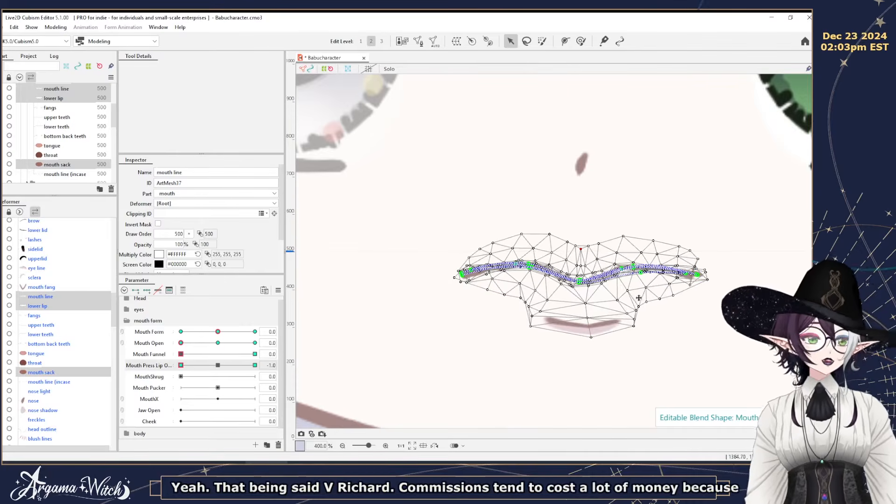
{"action": "scroll", "coordinate": [639, 298], "scroll_direction": "up", "scroll_amount": 3}
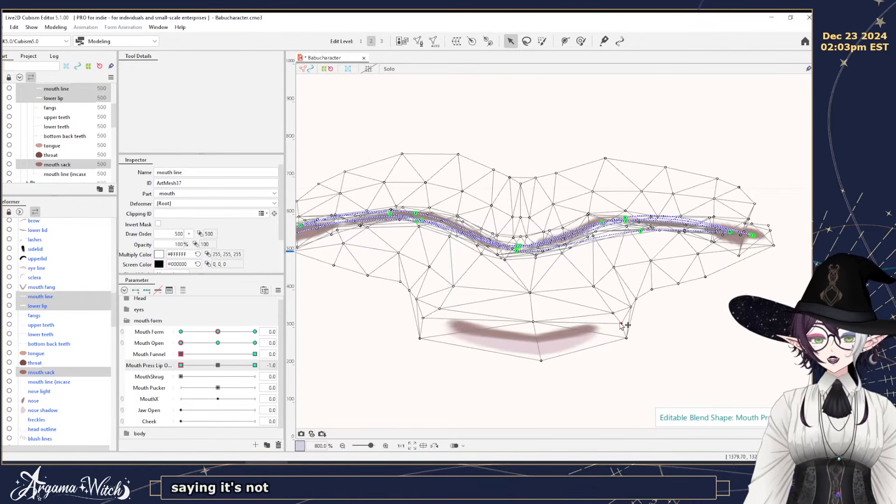
{"action": "left_click", "coordinate": [622, 323]}
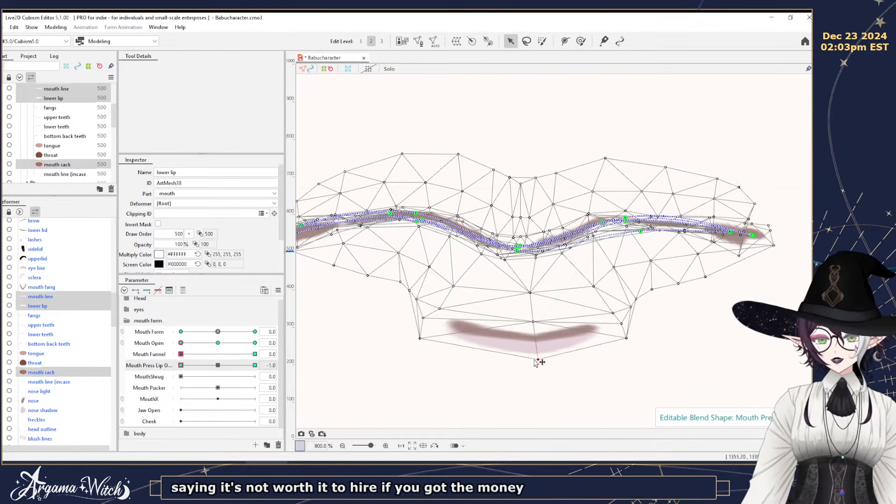
{"action": "left_click_drag", "start_coordinate": [541, 360], "coordinate": [532, 356]}
{"action": "mouse_move", "coordinate": [613, 313]}
{"action": "left_mouse_down"}
{"action": "mouse_move", "coordinate": [603, 309]}
{"action": "mouse_move", "coordinate": [614, 320]}
{"action": "mouse_move", "coordinate": [624, 304]}
{"action": "left_mouse_up"}
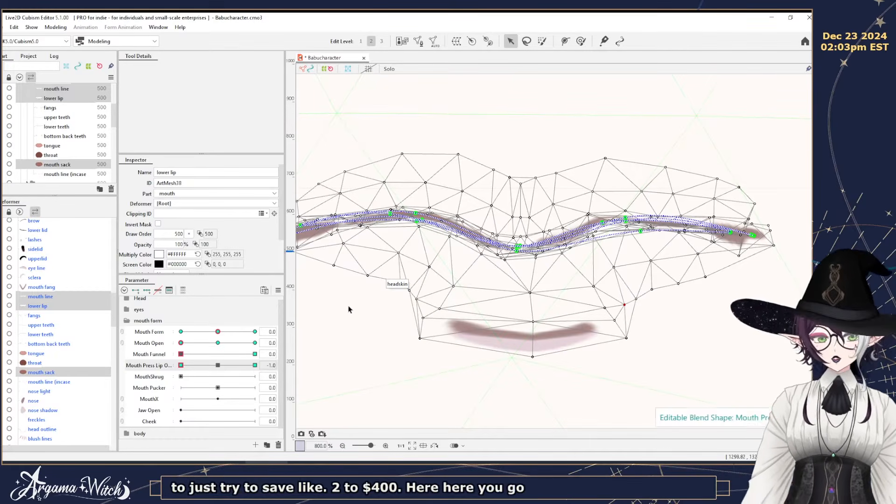
Preview Mouth Press Lip Open at -1.0 with Mouth Open at 1.0, and return both parameters to 0.0.
{"action": "scroll", "coordinate": [439, 306], "scroll_direction": "down", "scroll_amount": 3}
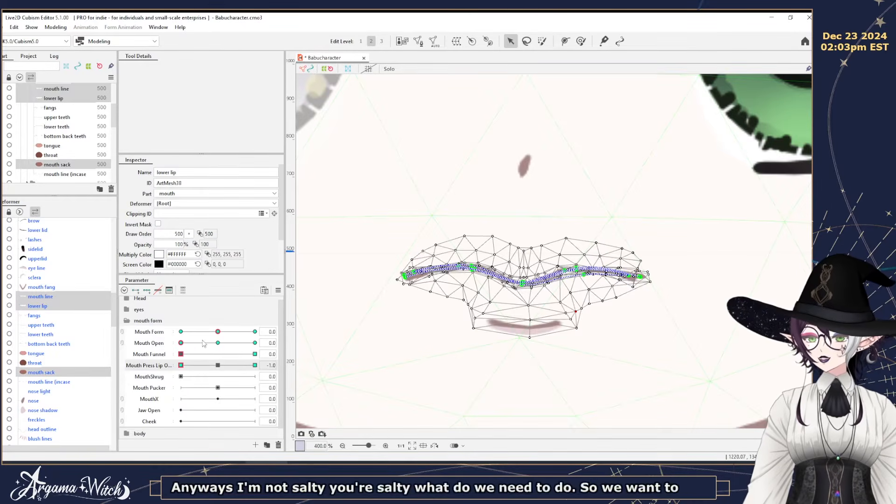
{"action": "left_click", "coordinate": [255, 343]}
{"action": "left_click", "coordinate": [254, 365]}
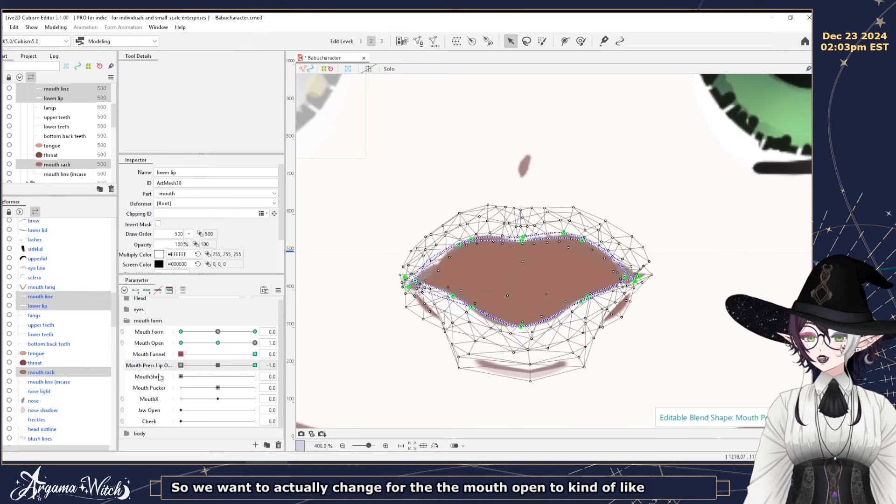
{"action": "left_click", "coordinate": [218, 365]}
{"action": "left_click", "coordinate": [181, 343]}
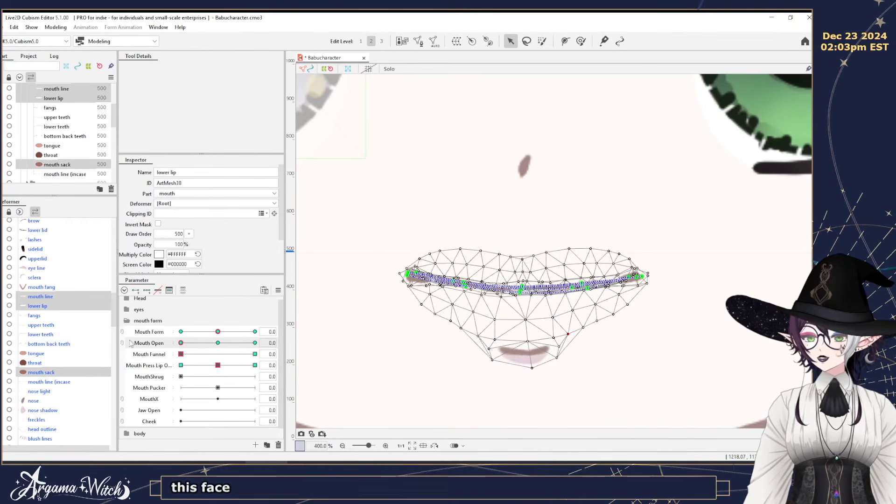
Add Mouth Open as a weight limit parameter for the Mouth Press Lip Open blend shape.
{"action": "left_click", "coordinate": [278, 290]}
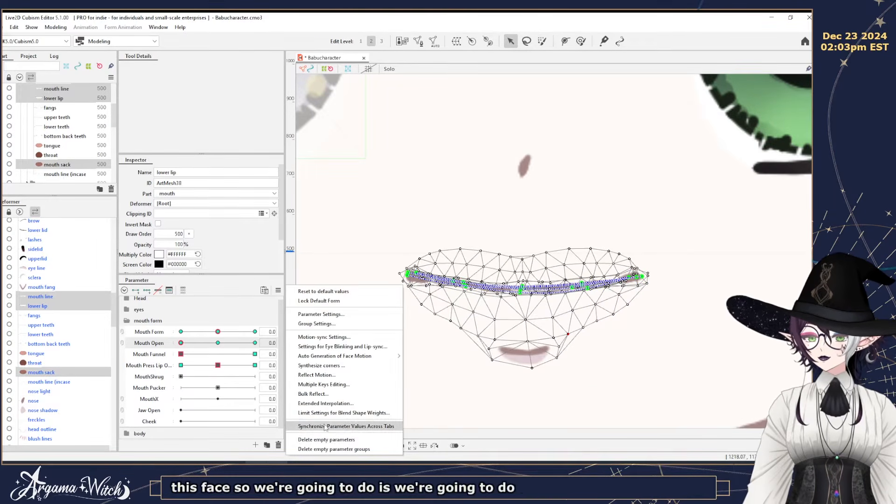
{"action": "left_click", "coordinate": [148, 367]}
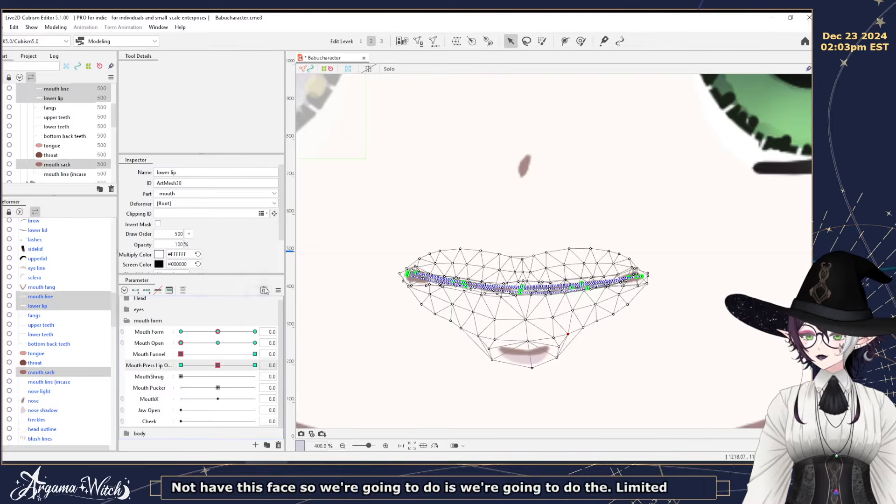
{"action": "left_click", "coordinate": [278, 289]}
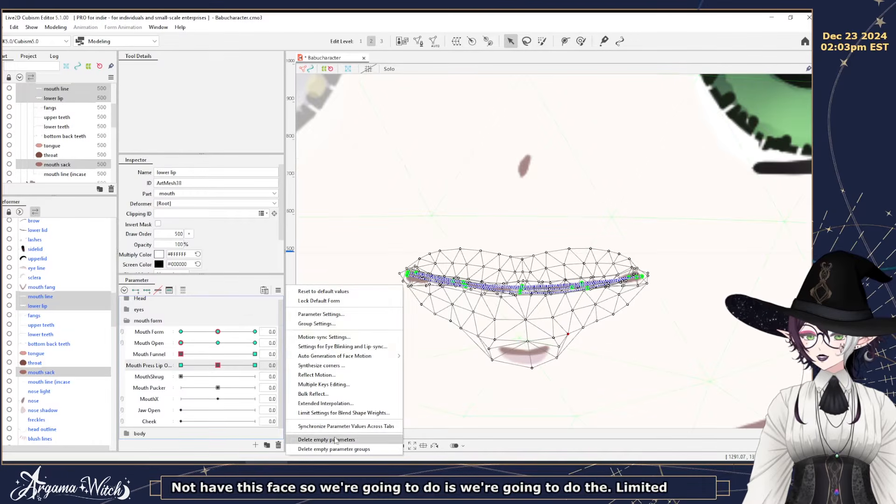
{"action": "left_click", "coordinate": [339, 413]}
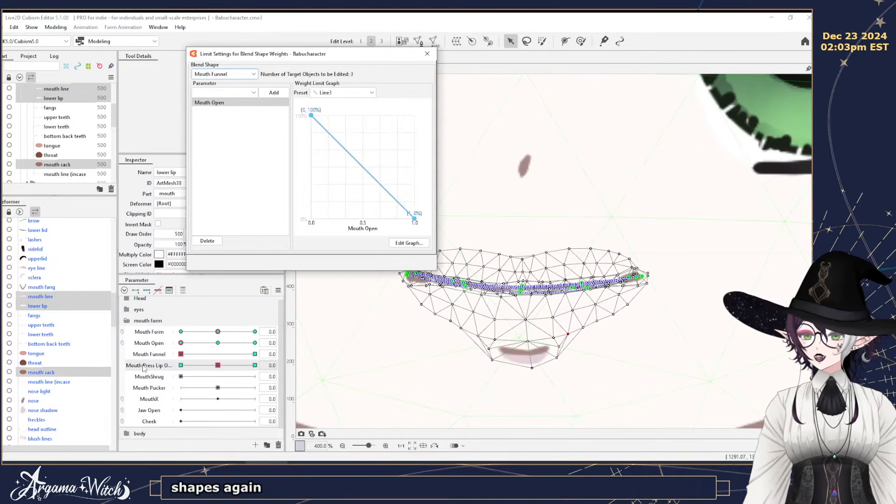
{"action": "left_click", "coordinate": [224, 75]}
{"action": "left_click", "coordinate": [224, 92]}
{"action": "left_click", "coordinate": [225, 92]}
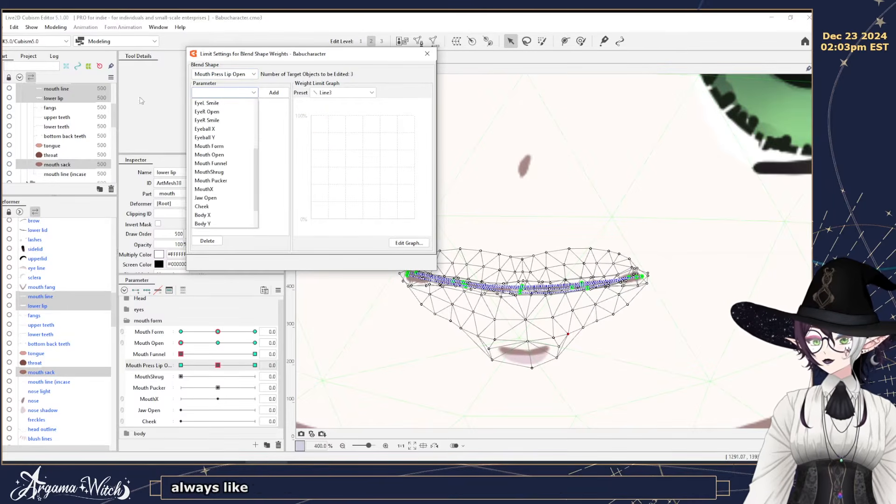
{"action": "scroll", "coordinate": [221, 180], "scroll_direction": "down", "scroll_amount": 3}
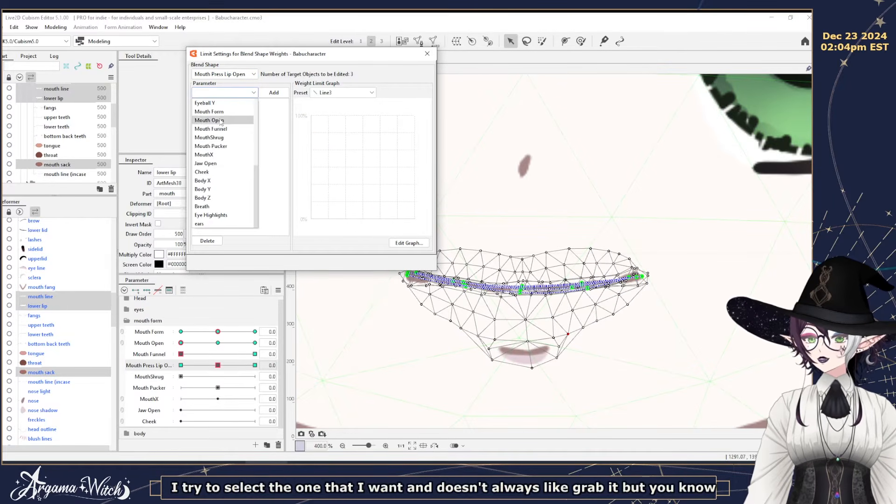
{"action": "left_click", "coordinate": [209, 129]}
{"action": "left_click", "coordinate": [282, 96]}
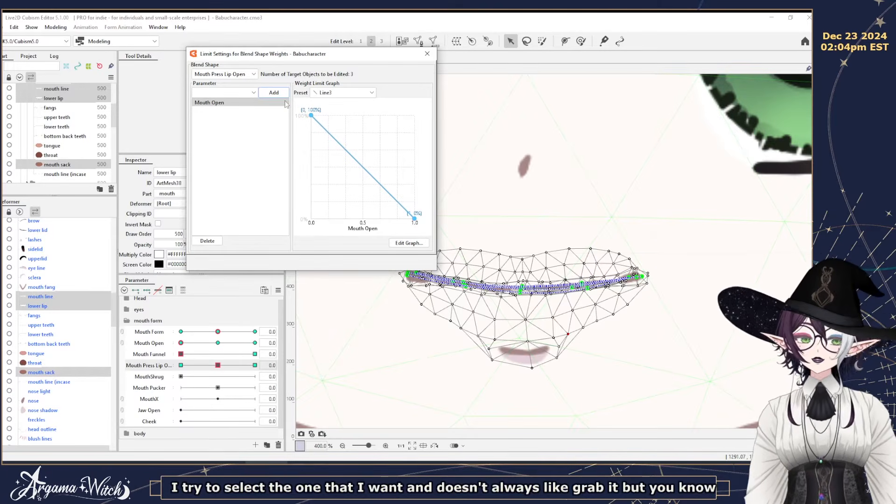
Set the Mouth Open weight limit graph to the Fold line3 preset.
{"action": "left_click", "coordinate": [345, 94]}
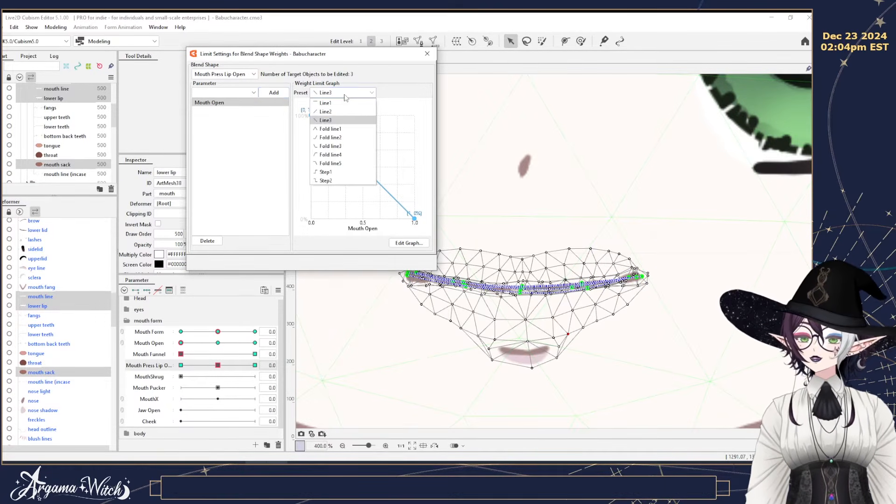
{"action": "left_click", "coordinate": [329, 146]}
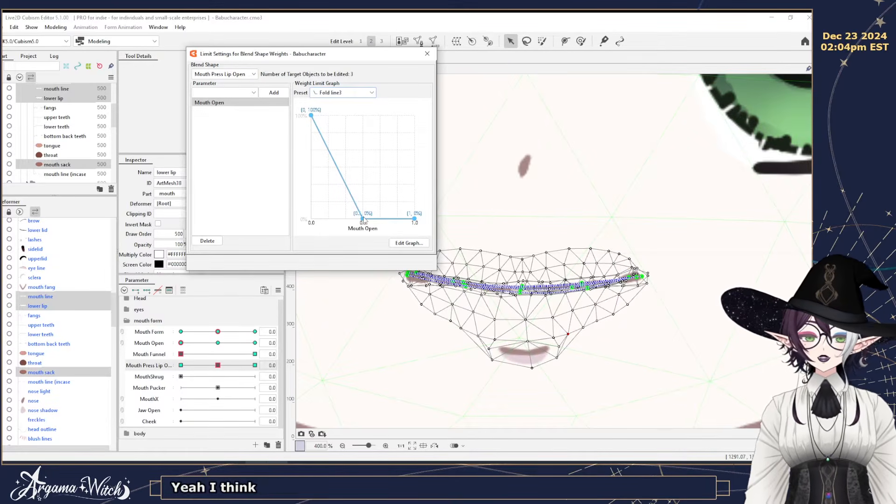
{"action": "left_click", "coordinate": [339, 93]}
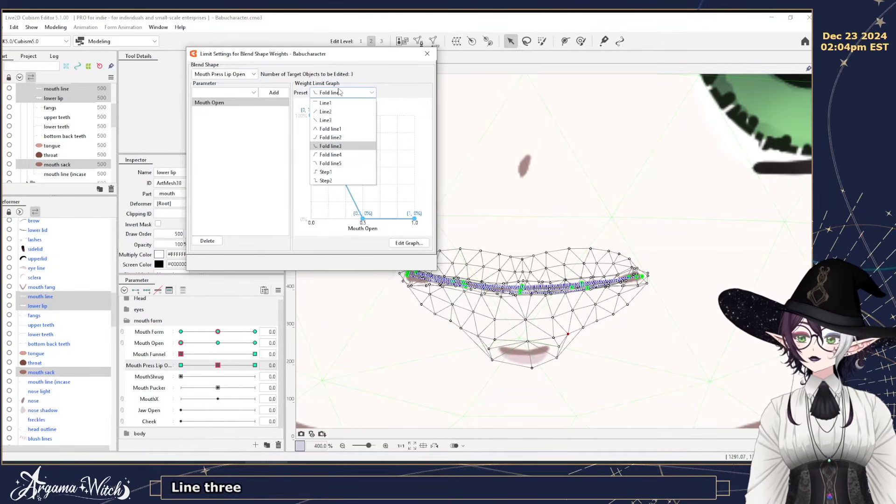
{"action": "left_click", "coordinate": [402, 87]}
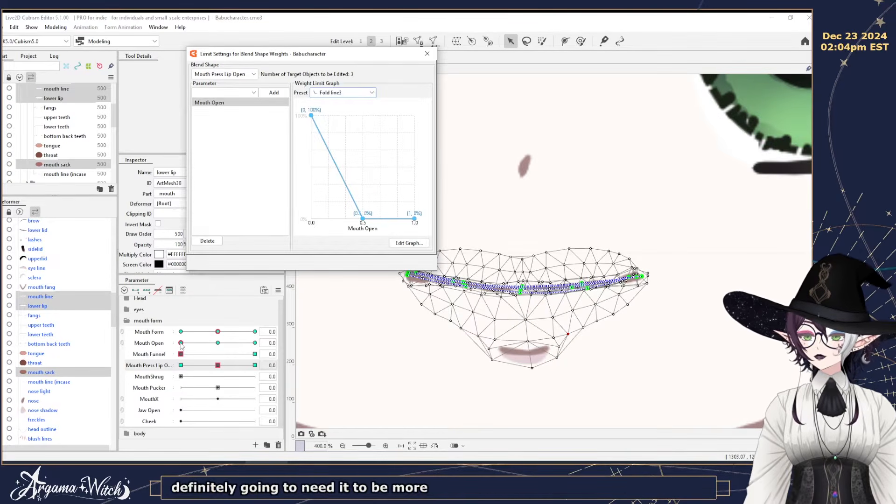
Preview Mouth Press Lip Open at 1.0 together with Mouth Open at 1.0, and close the blend shape limit settings.
{"action": "left_click_drag", "start_coordinate": [181, 343], "coordinate": [256, 365]}
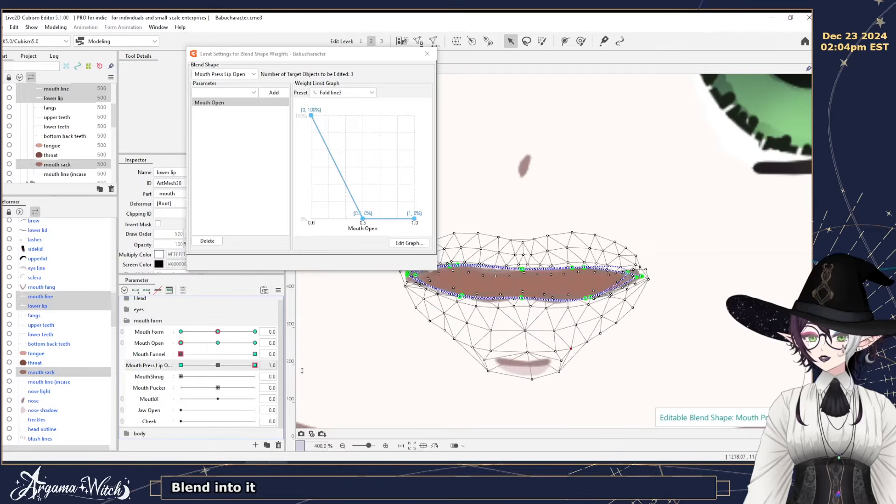
{"action": "left_click_drag", "start_coordinate": [180, 344], "coordinate": [256, 345]}
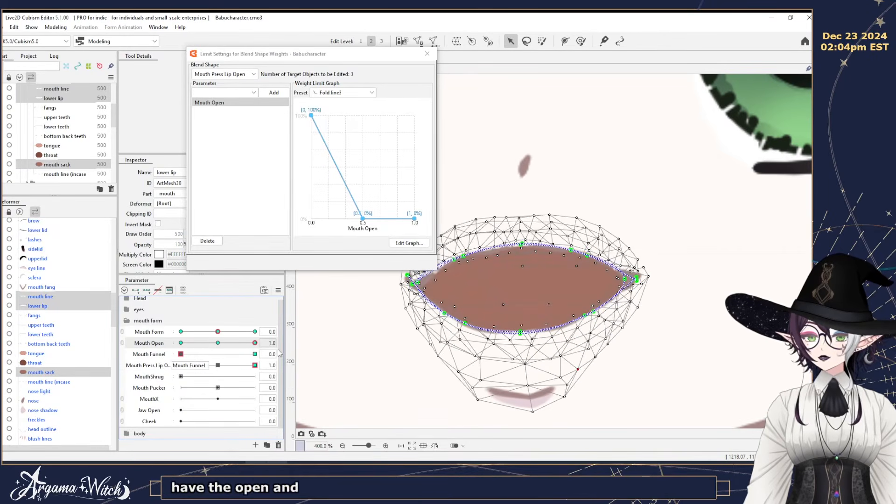
{"action": "left_click", "coordinate": [427, 54]}
Nudge the deform path point at the mouth's left corner slightly down at Mouth Open 1.0, and return Mouth Open to 0.0.
{"action": "left_click_drag", "start_coordinate": [408, 275], "coordinate": [407, 282]}
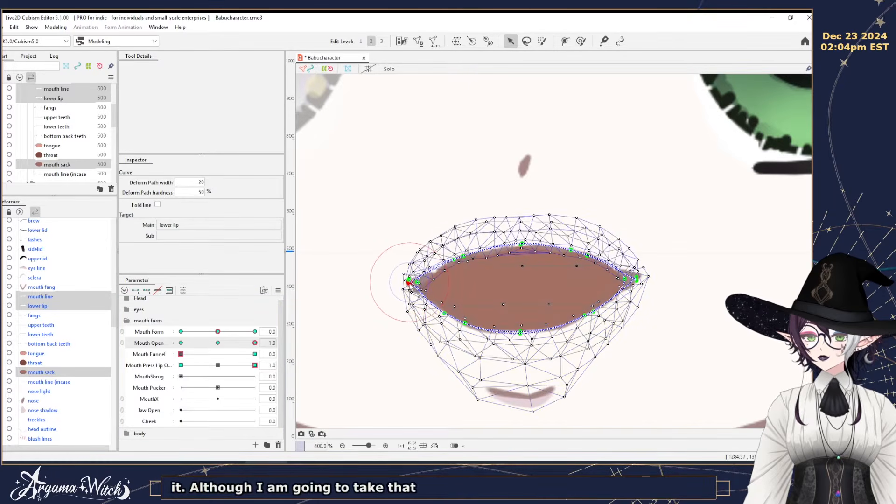
{"action": "left_click", "coordinate": [180, 343]}
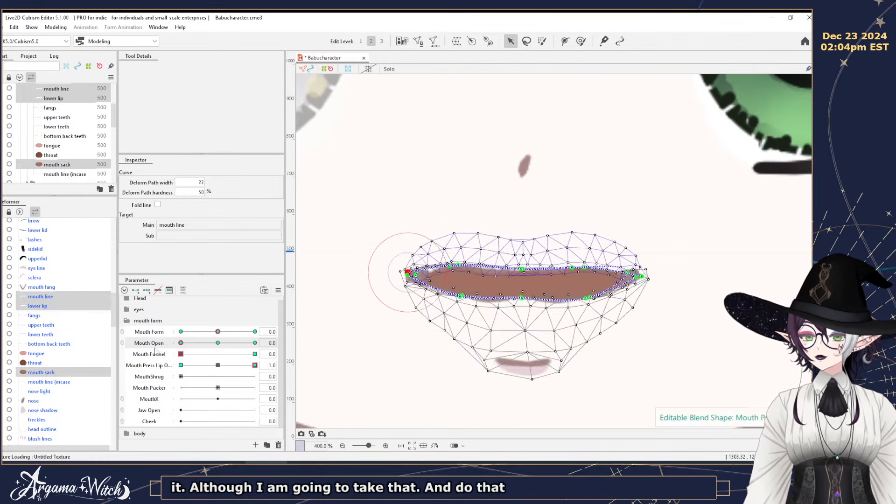
{"action": "left_click_drag", "start_coordinate": [184, 344], "coordinate": [99, 345]}
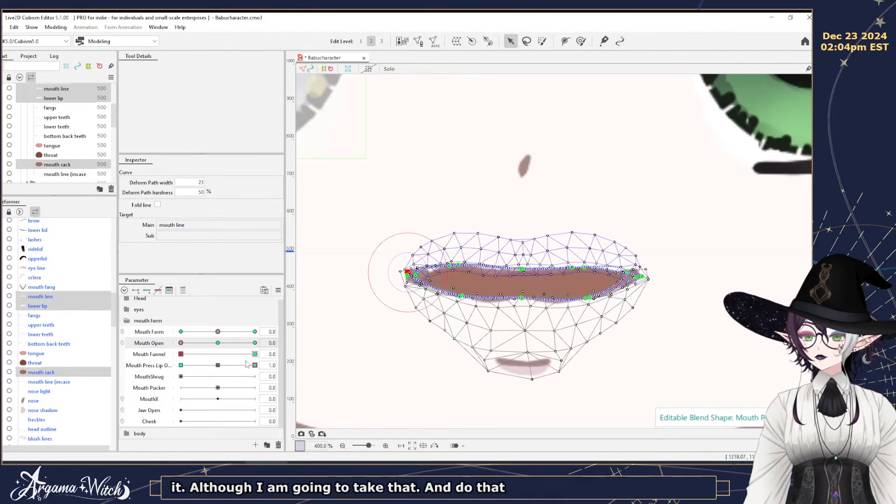
Preview Mouth Funnel at 0.0 and 1.0 with Mouth Press Lip Open at -1.0, and reset both parameters to 0.0.
{"action": "left_click_drag", "start_coordinate": [254, 365], "coordinate": [108, 367]}
{"action": "left_click_drag", "start_coordinate": [184, 359], "coordinate": [304, 355]}
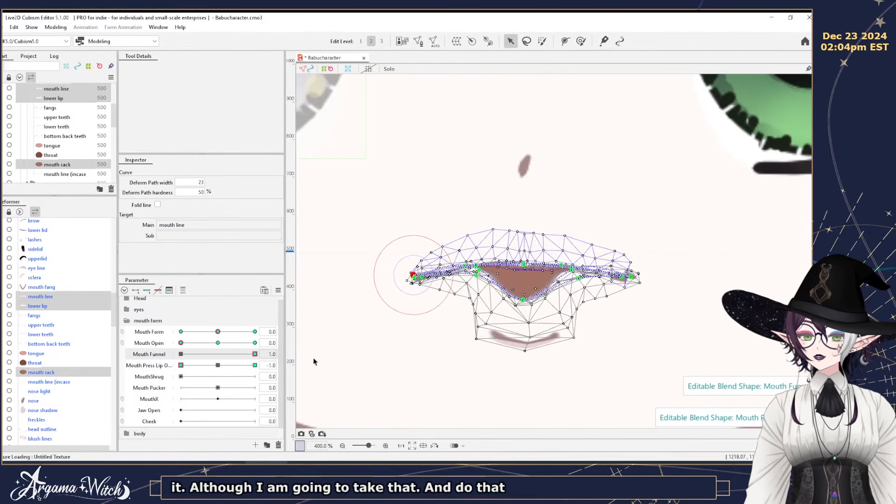
{"action": "left_click", "coordinate": [180, 353]}
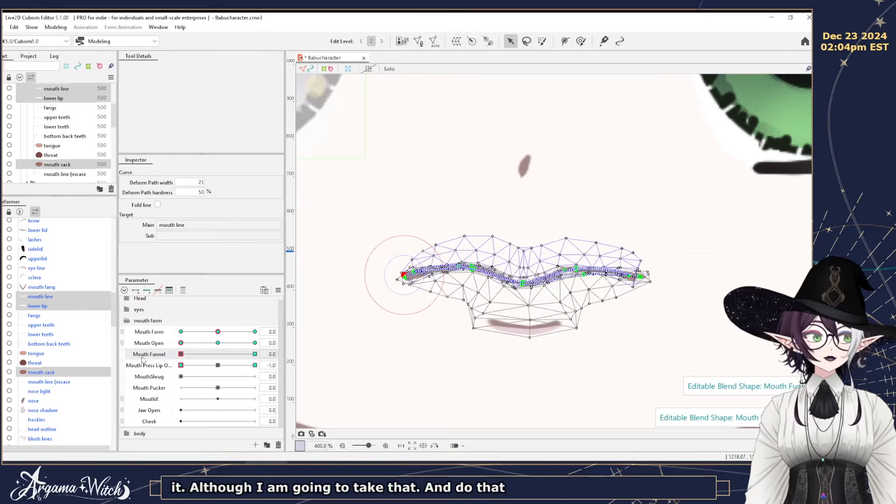
{"action": "left_click", "coordinate": [255, 353]}
{"action": "left_click_drag", "start_coordinate": [180, 365], "coordinate": [86, 371]}
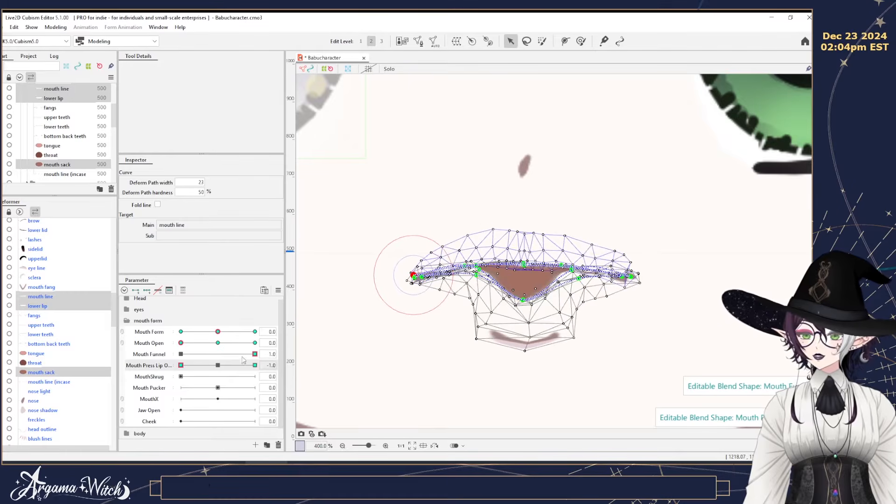
{"action": "left_click_drag", "start_coordinate": [254, 354], "coordinate": [180, 363]}
{"action": "left_click", "coordinate": [216, 365]}
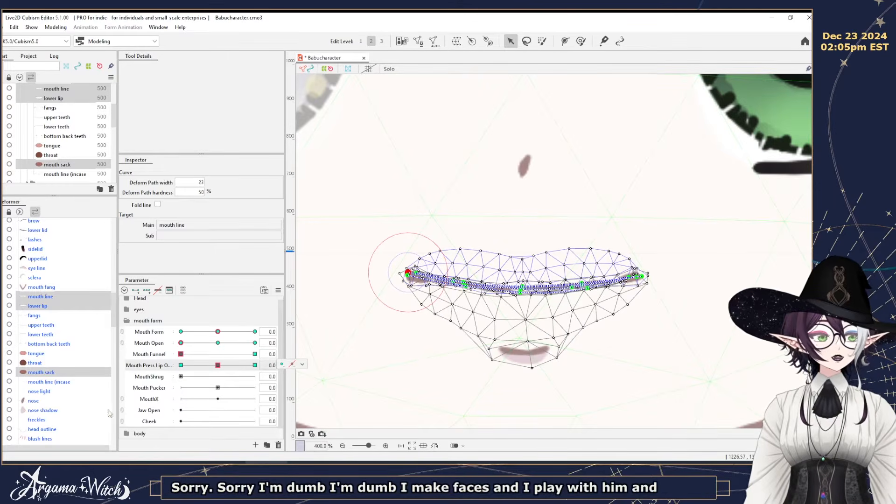
Create a warp deformer named Shrug as parent of the mouth line, lower lip and mouth sack, and extend its upper edge upward without deforming the artwork.
{"action": "scroll", "coordinate": [599, 368], "scroll_direction": "down", "scroll_amount": 2}
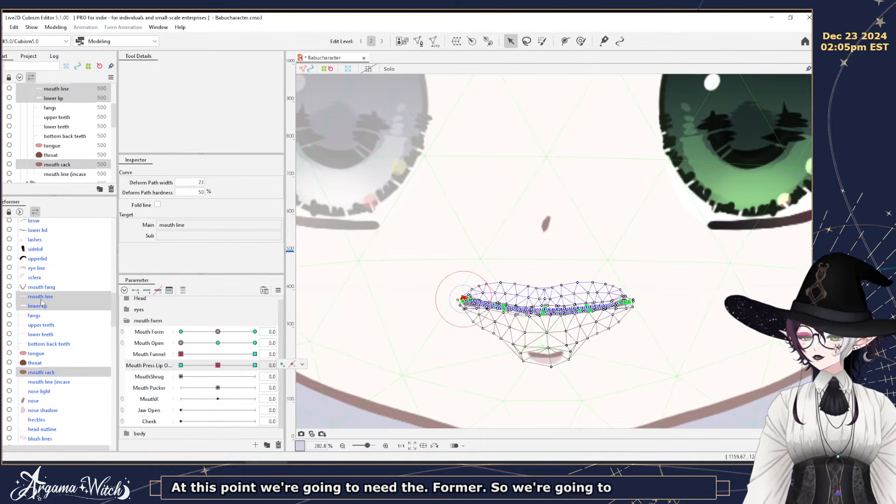
{"action": "left_click", "coordinate": [456, 40]}
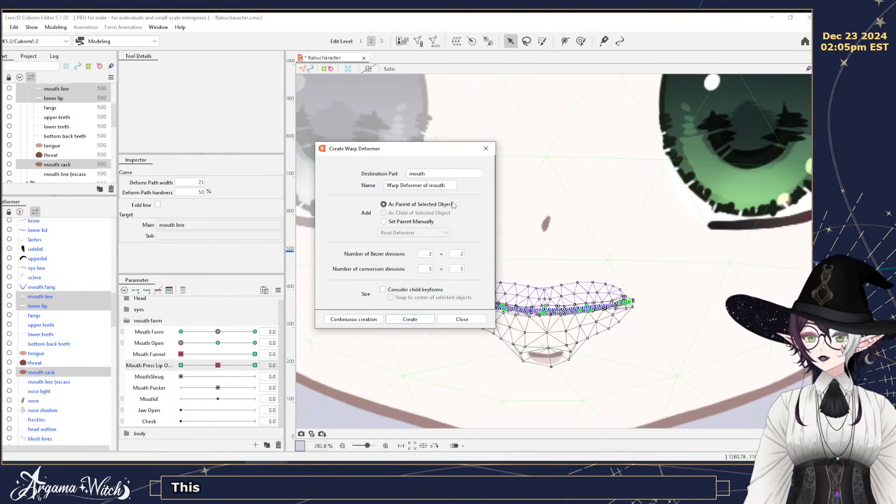
{"action": "left_click_drag", "start_coordinate": [448, 188], "coordinate": [235, 188]}
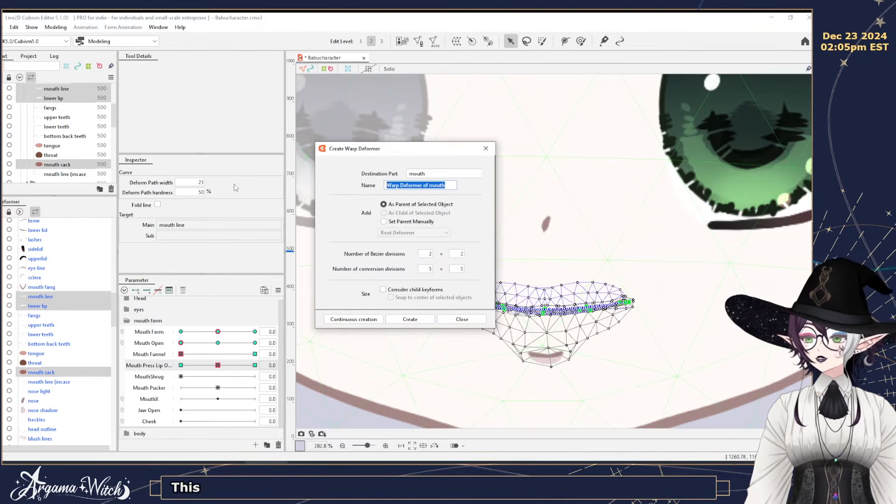
{"action": "type", "text": "Shrug"}
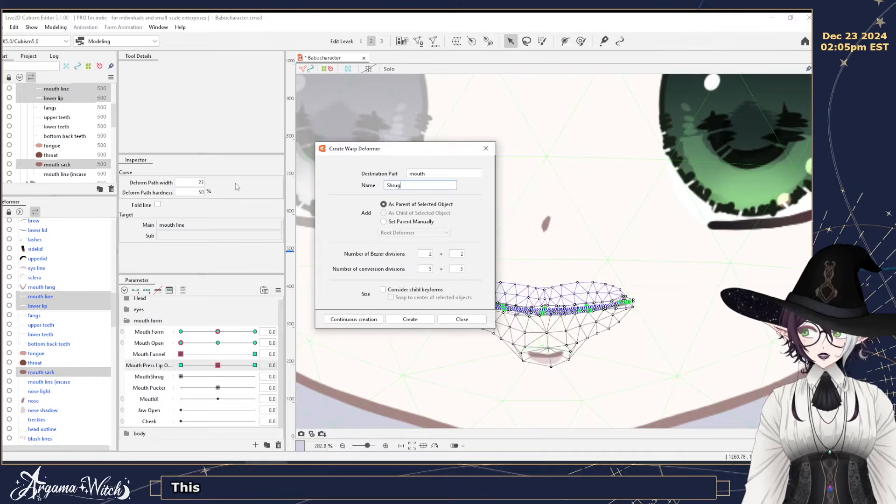
{"action": "key", "text": "Return"}
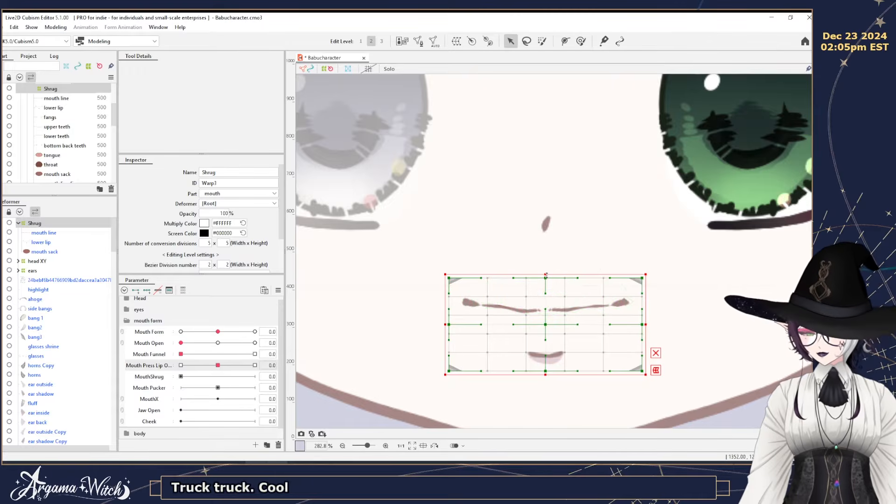
{"action": "left_click_drag", "start_coordinate": [545, 275], "coordinate": [546, 247]}
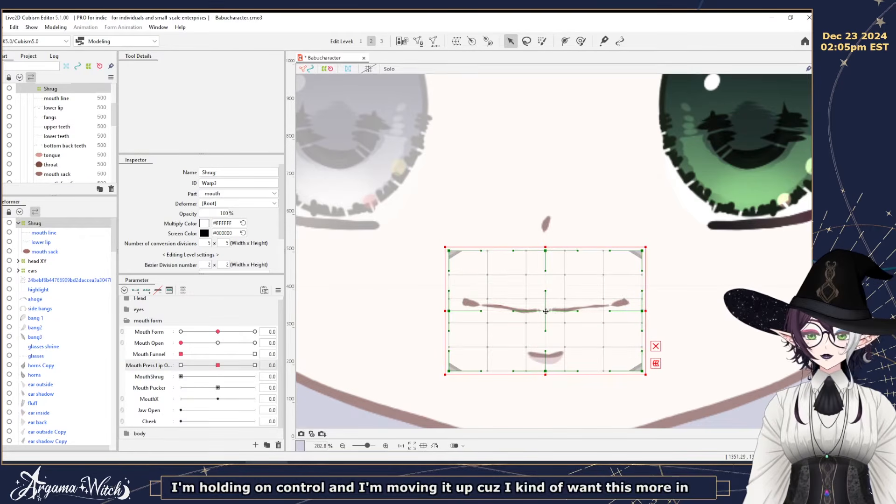
Add blend shape keys at 0.0 and 1.0 on MouthShrug for the Shrug deformer, and set MouthShrug to 1.0.
{"action": "scroll", "coordinate": [546, 328], "scroll_direction": "up", "scroll_amount": 2}
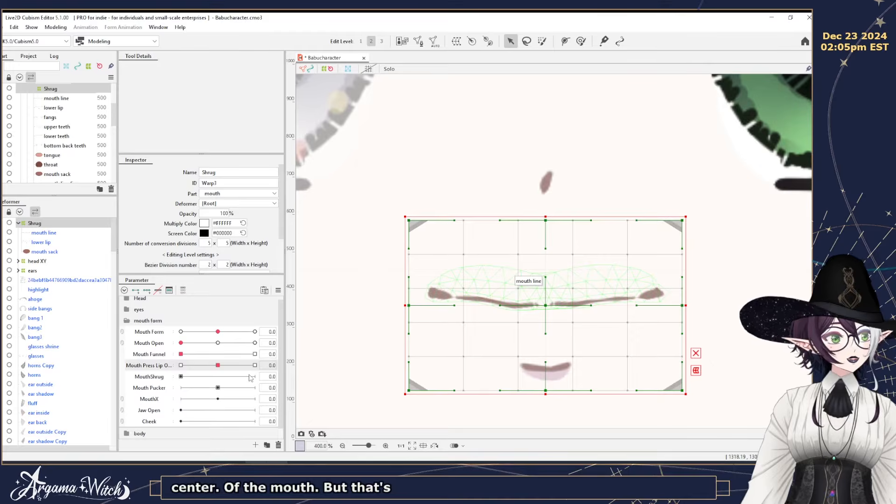
{"action": "left_click", "coordinate": [150, 377]}
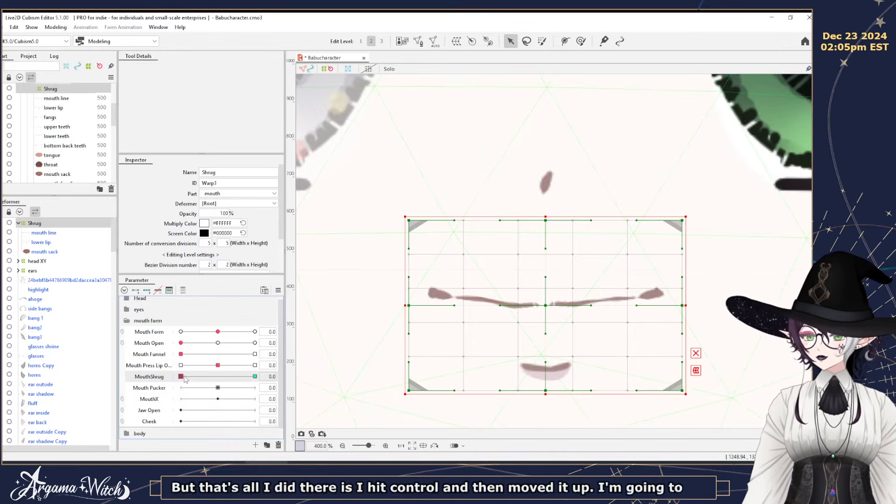
{"action": "left_click", "coordinate": [255, 376]}
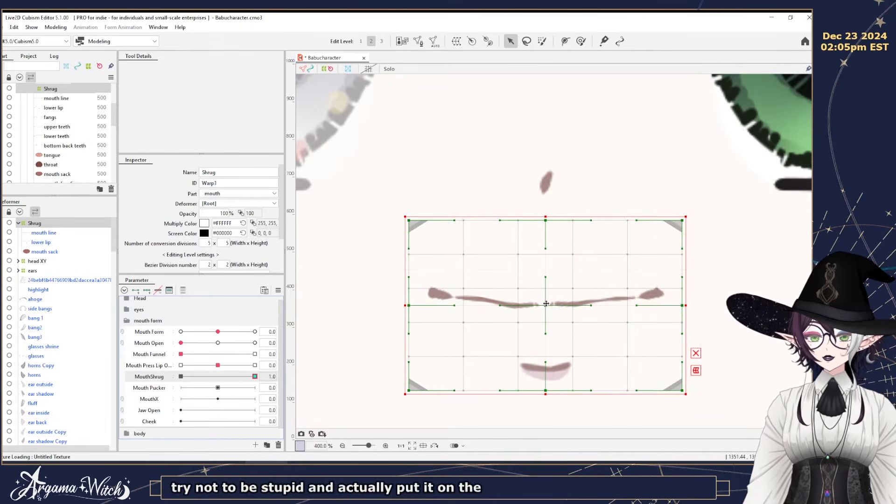
Hide the Shrug deformer's bounding box and move its centre control point up to raise the middle of the mouth.
{"action": "left_click_drag", "start_coordinate": [545, 305], "coordinate": [547, 299]}
{"action": "key", "text": "ctrl+z"}
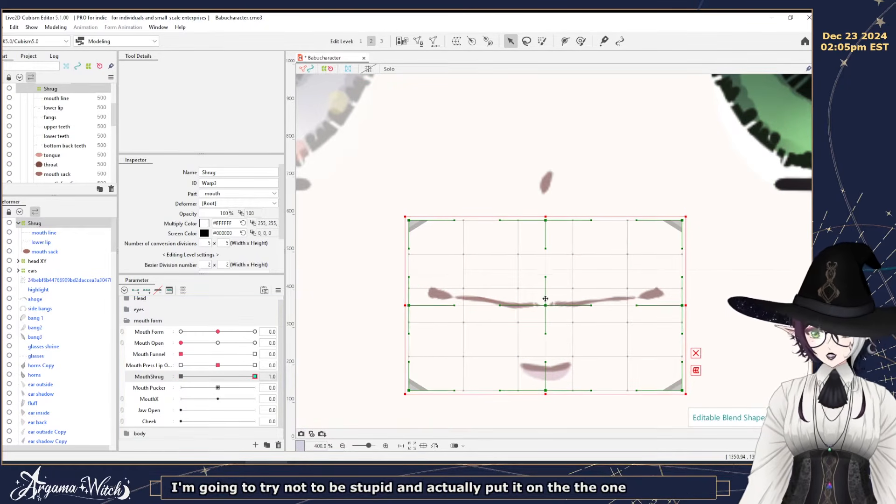
{"action": "left_click", "coordinate": [696, 353]}
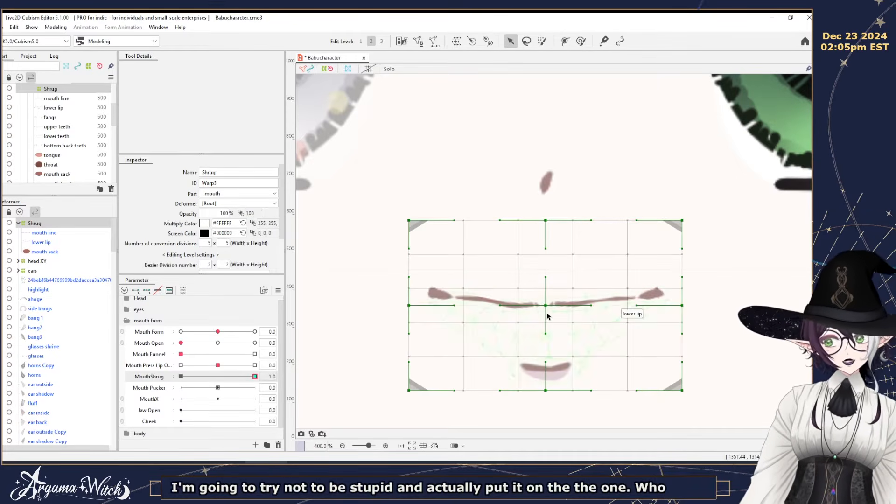
{"action": "left_click_drag", "start_coordinate": [544, 306], "coordinate": [544, 282]}
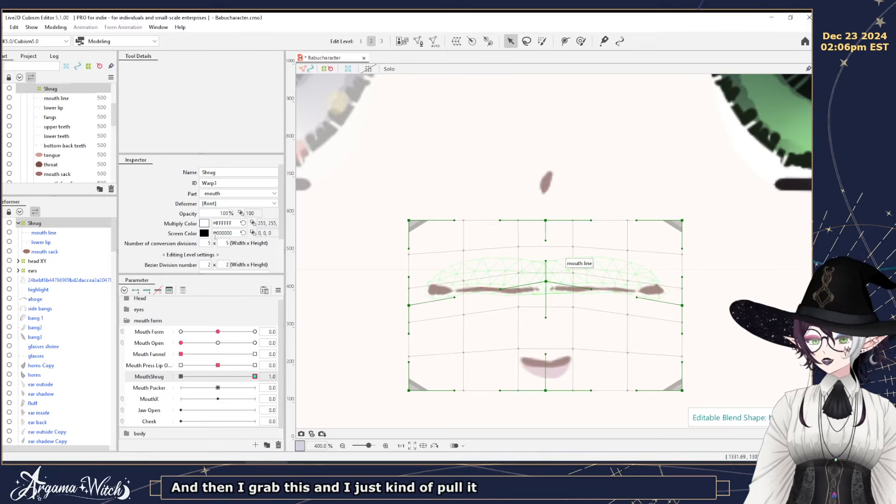
Set the Shrug deformer's number of conversion divisions to 8 wide by 5 high.
{"action": "type", "text": "9"}
{"action": "key", "text": "Return"}
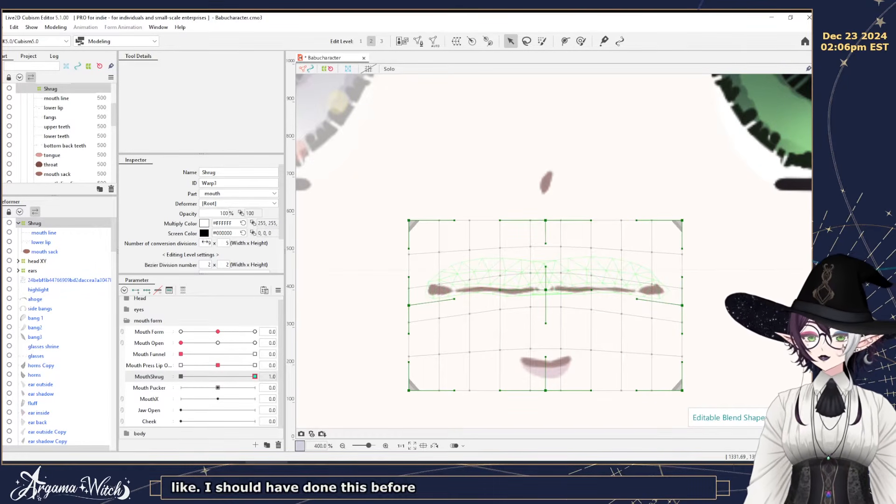
{"action": "double_click", "coordinate": [208, 243]}
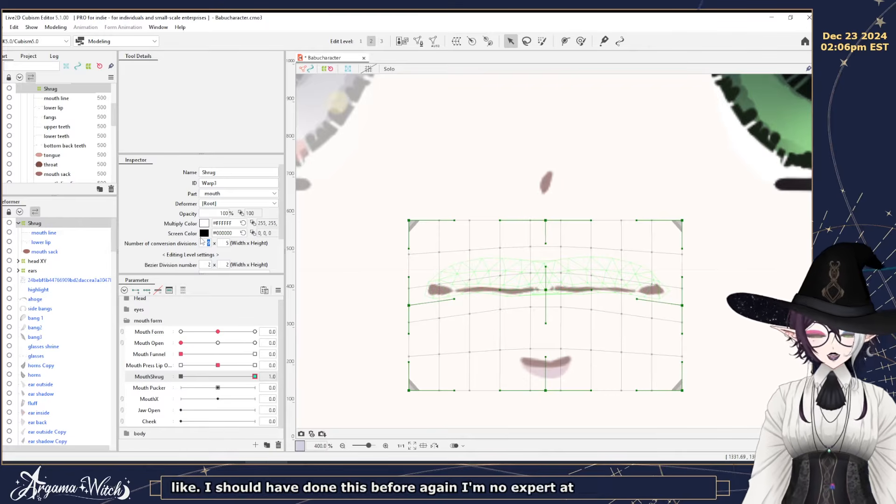
{"action": "type", "text": "8"}
{"action": "key", "text": "Return"}
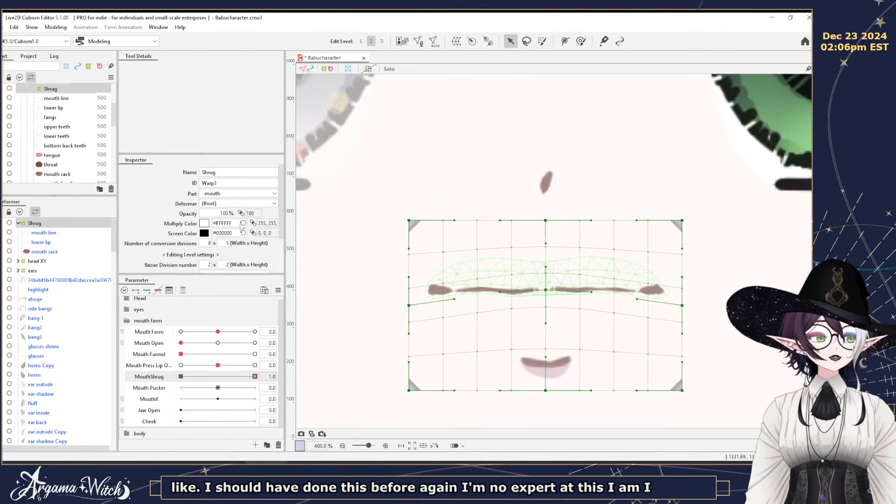
Raise the three central columns of Shrug's grid points slightly, and pull the centre column up further to peak the middle of the mouth.
{"action": "left_click_drag", "start_coordinate": [500, 196], "coordinate": [604, 422]}
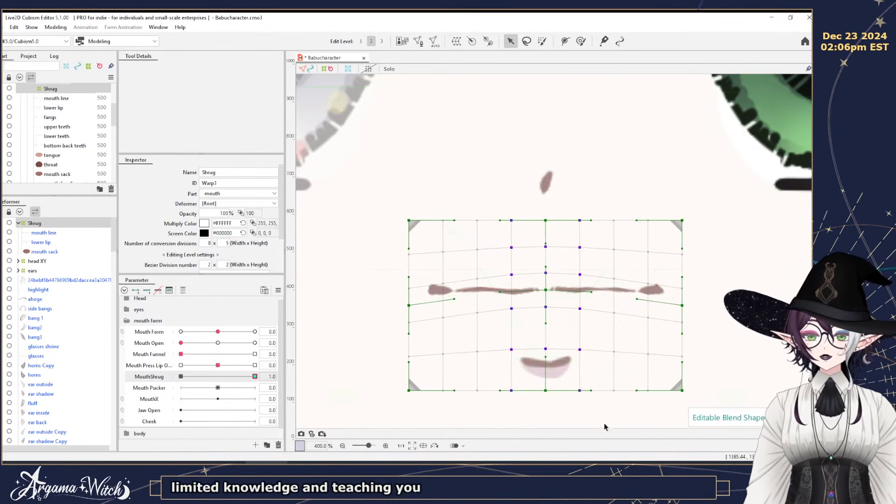
{"action": "left_click_drag", "start_coordinate": [546, 307], "coordinate": [546, 304]}
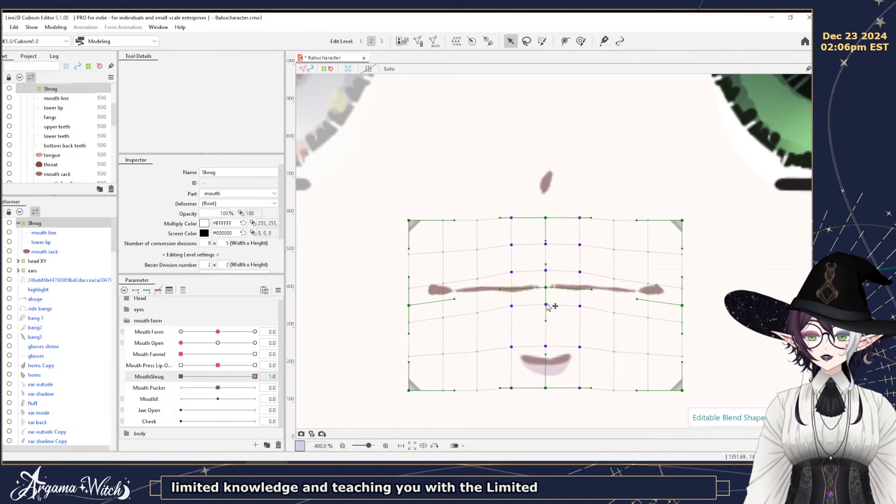
{"action": "left_click_drag", "start_coordinate": [528, 196], "coordinate": [570, 420]}
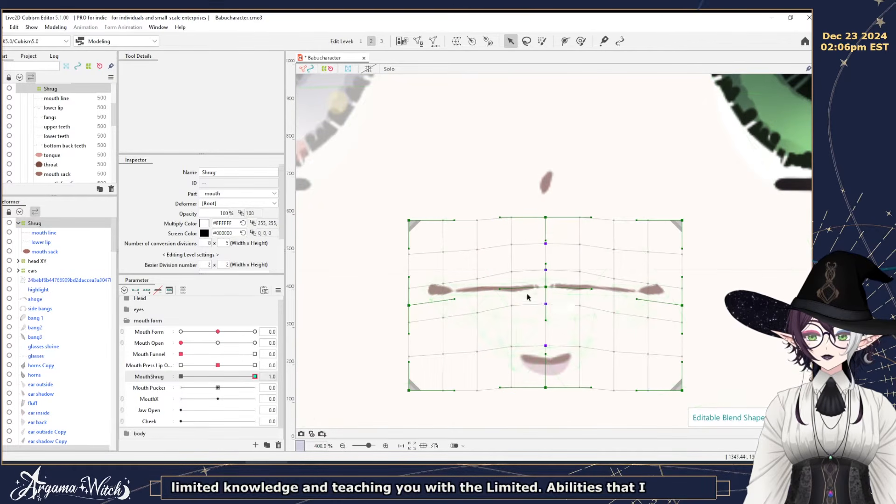
{"action": "left_click_drag", "start_coordinate": [546, 282], "coordinate": [546, 266]}
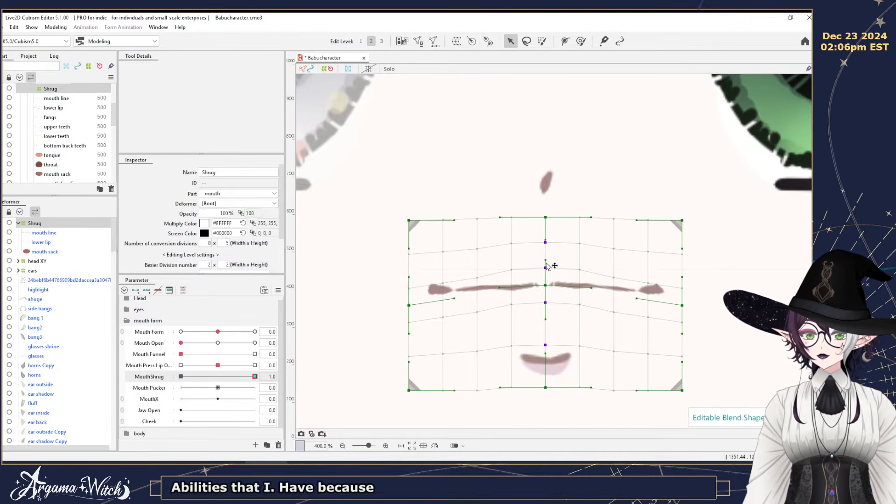
{"action": "left_click", "coordinate": [499, 205]}
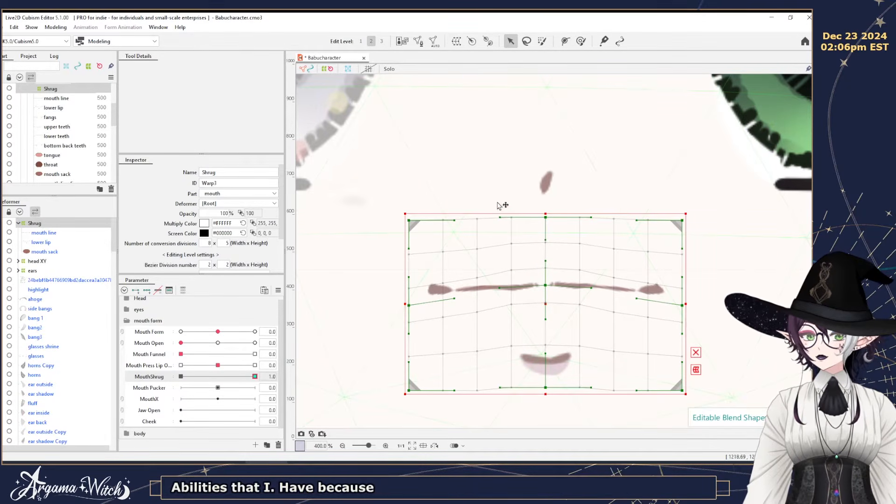
{"action": "left_click_drag", "start_coordinate": [530, 202], "coordinate": [564, 417]}
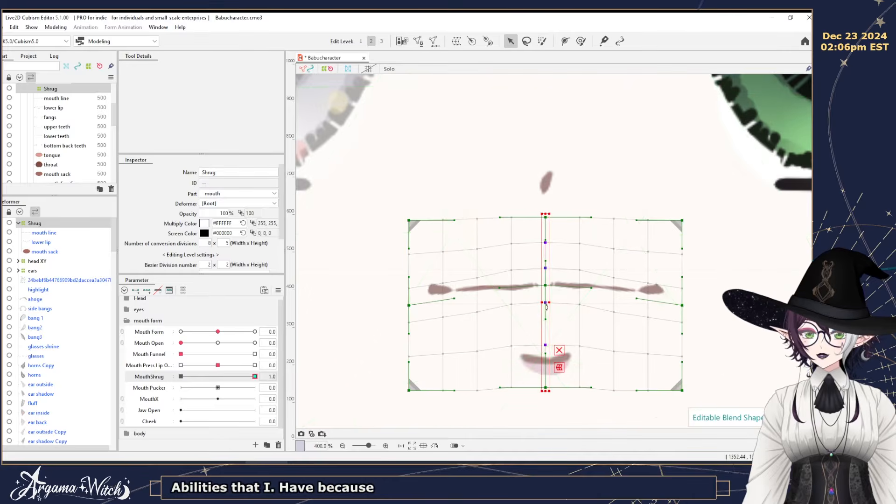
{"action": "left_click_drag", "start_coordinate": [545, 302], "coordinate": [546, 296]}
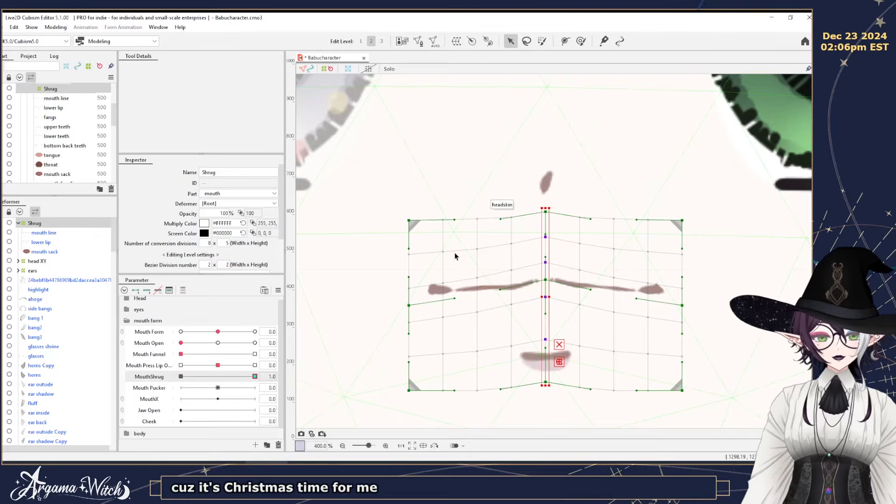
Preview MouthShrug between 0.0 and 1.0 and leave it at 0.0.
{"action": "left_click_drag", "start_coordinate": [255, 377], "coordinate": [320, 366]}
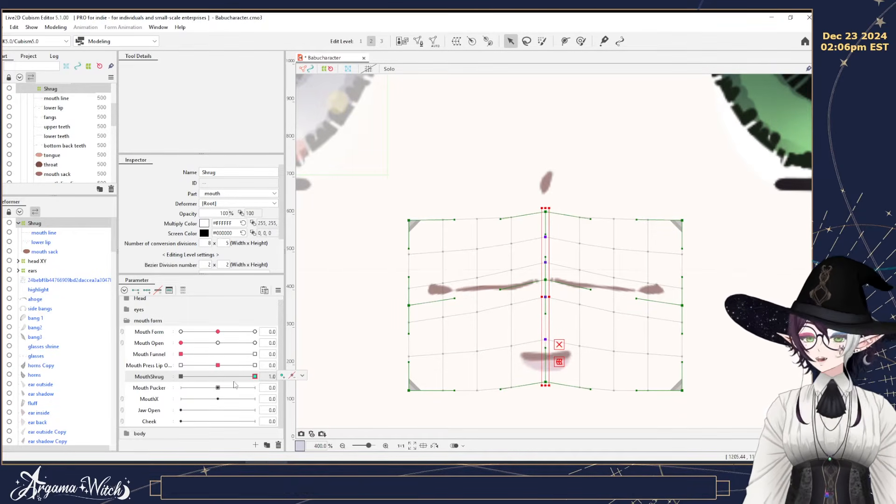
{"action": "left_click_drag", "start_coordinate": [345, 373], "coordinate": [74, 376]}
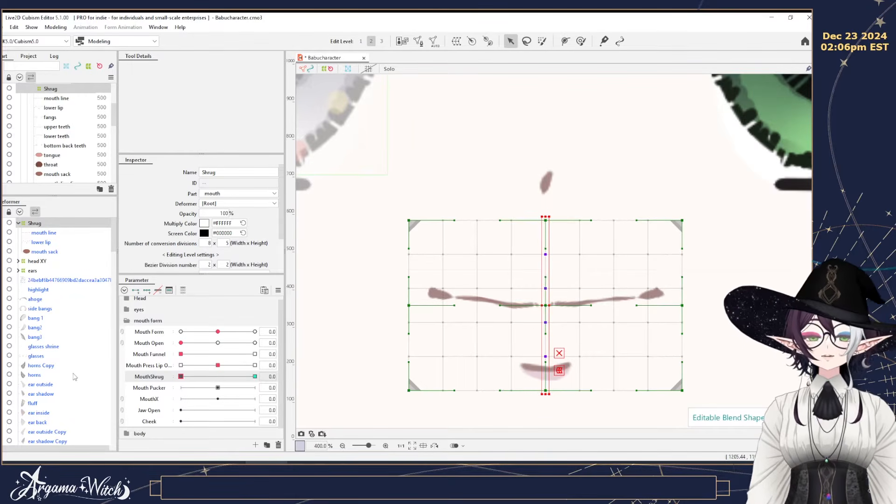
{"action": "left_click_drag", "start_coordinate": [237, 369], "coordinate": [512, 359]}
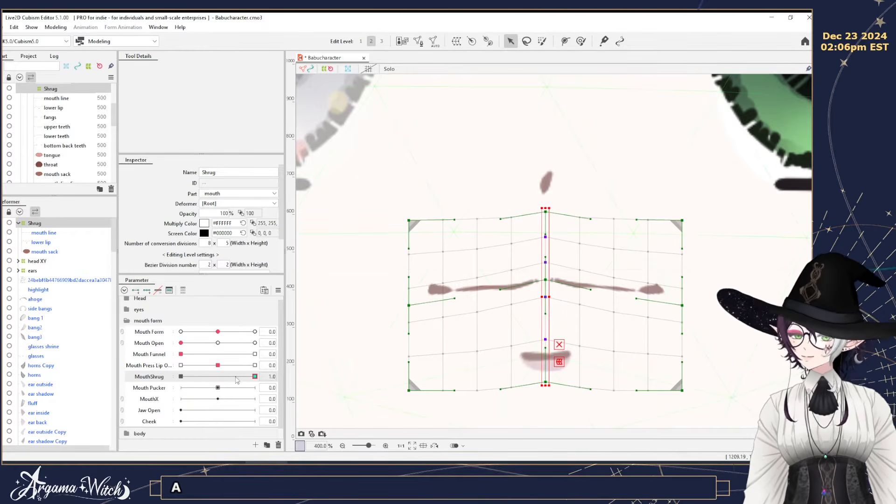
{"action": "left_click_drag", "start_coordinate": [254, 376], "coordinate": [150, 393]}
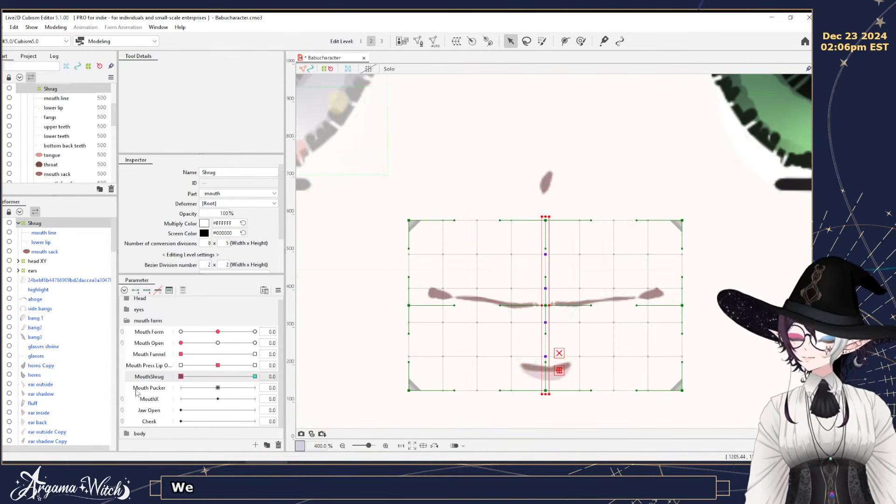
Add Mouth Open as a blend shape weight limit for MouthShrug, using the Fold line1 preset.
{"action": "left_click", "coordinate": [278, 290]}
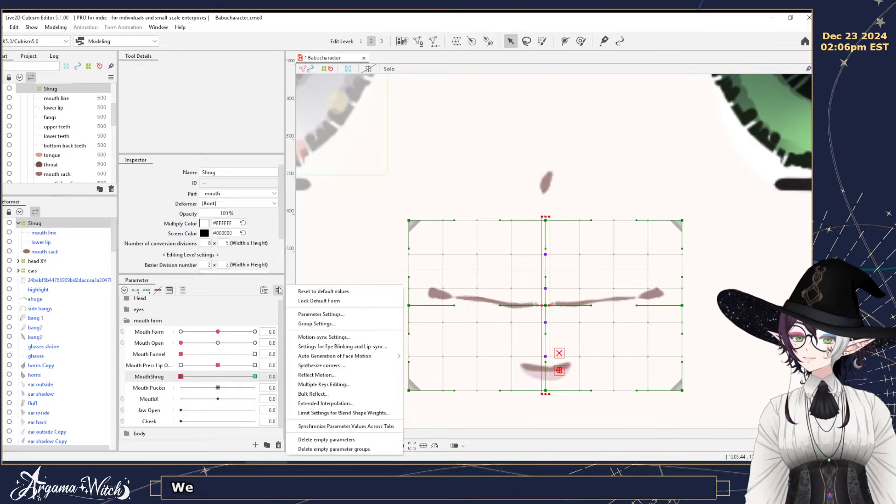
{"action": "left_click", "coordinate": [340, 412]}
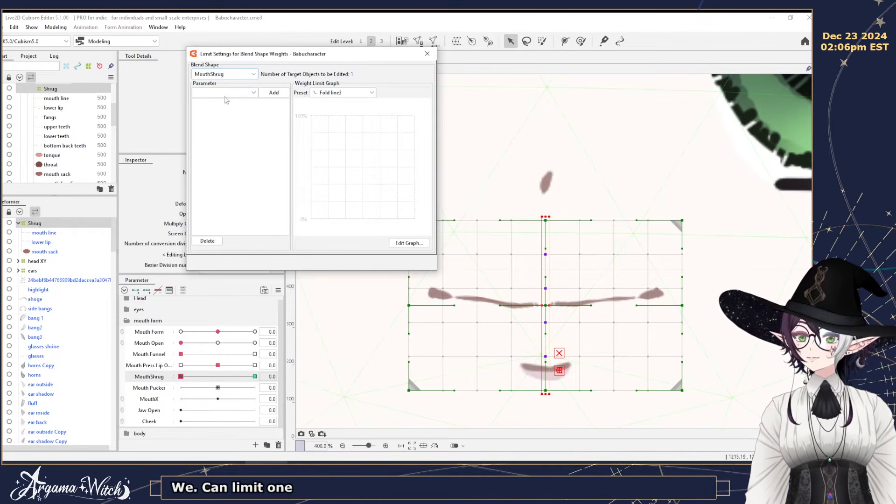
{"action": "left_click", "coordinate": [224, 93]}
{"action": "left_click", "coordinate": [219, 125]}
{"action": "left_click", "coordinate": [274, 92]}
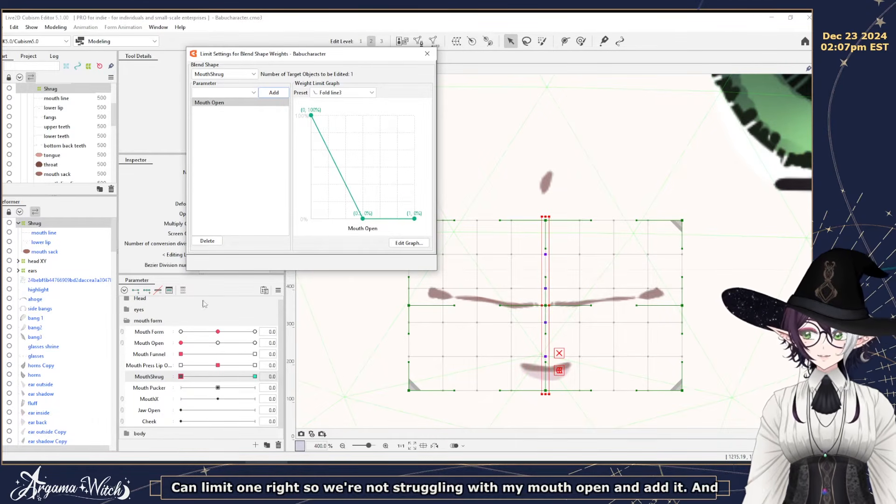
Test the limit with Mouth Open and MouthShrug at 1.0 and Mouth Press Lip Open at -1.0, and return Mouth Open to 0.0.
{"action": "left_click_drag", "start_coordinate": [181, 343], "coordinate": [291, 346]}
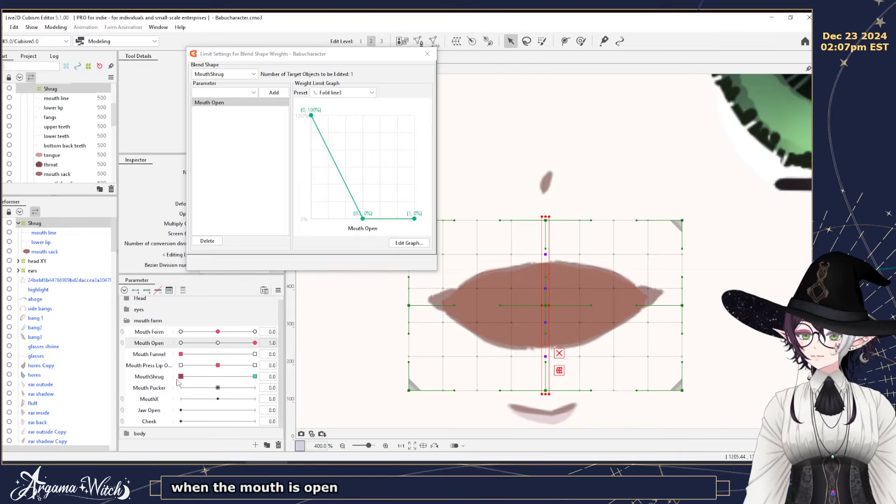
{"action": "left_click_drag", "start_coordinate": [181, 377], "coordinate": [214, 378]}
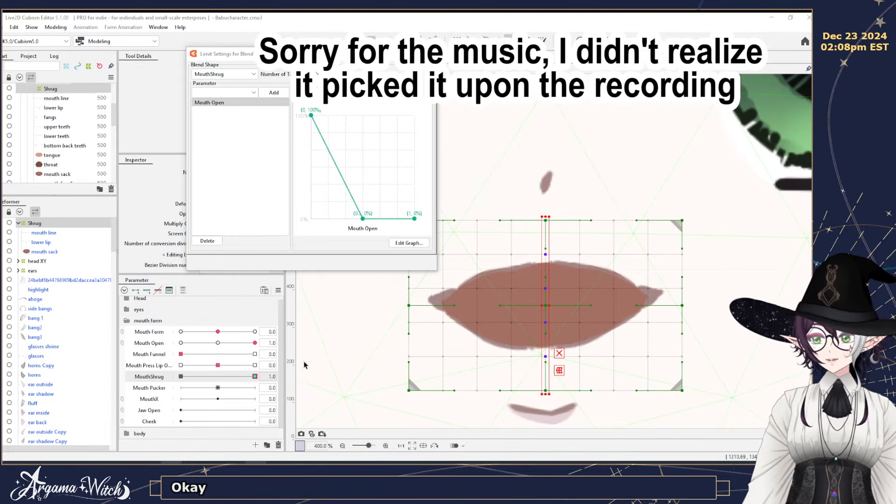
{"action": "left_click", "coordinate": [242, 374]}
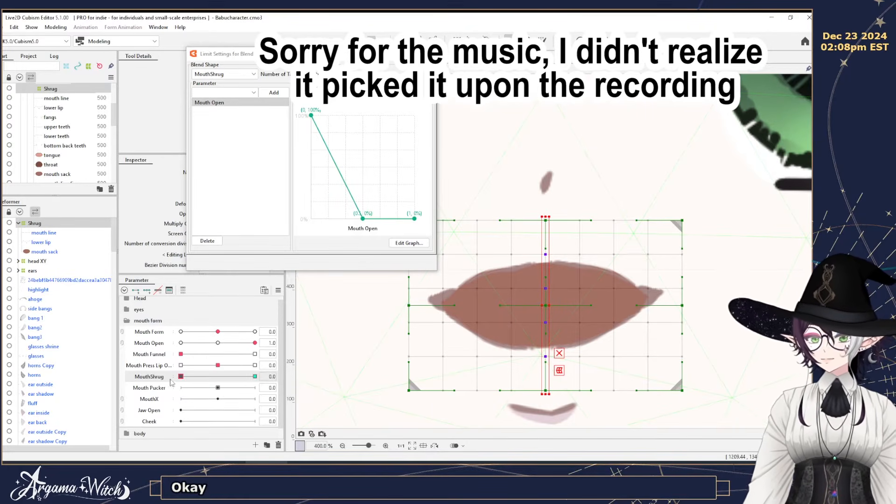
{"action": "left_click", "coordinate": [254, 365]}
{"action": "left_click", "coordinate": [254, 376]}
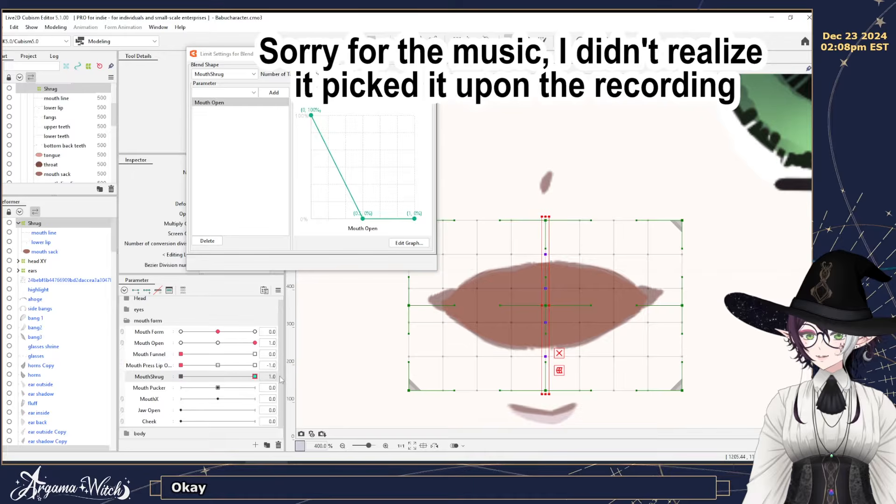
{"action": "left_click_drag", "start_coordinate": [252, 346], "coordinate": [82, 339]}
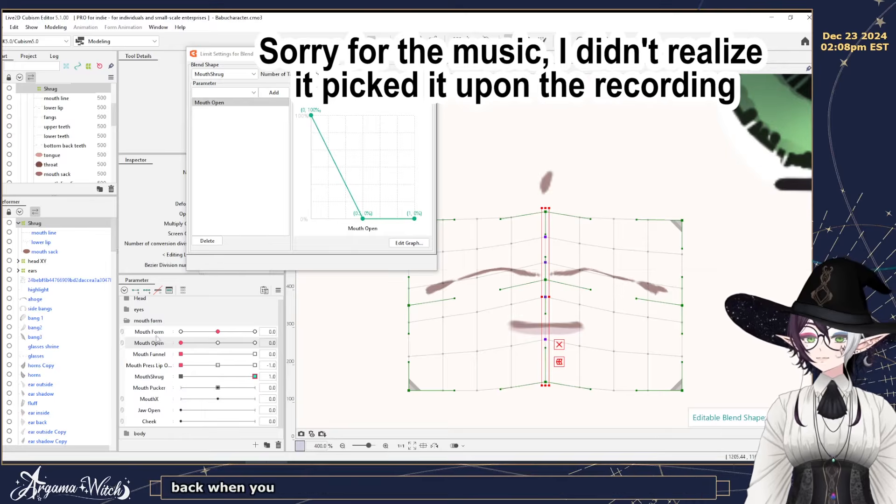
Reset Mouth Press Lip Open to 0.0, preview Mouth Form at -1.0 and back at 0.0 with MouthShrug at 1.0, and close the limit settings.
{"action": "left_click", "coordinate": [219, 365]}
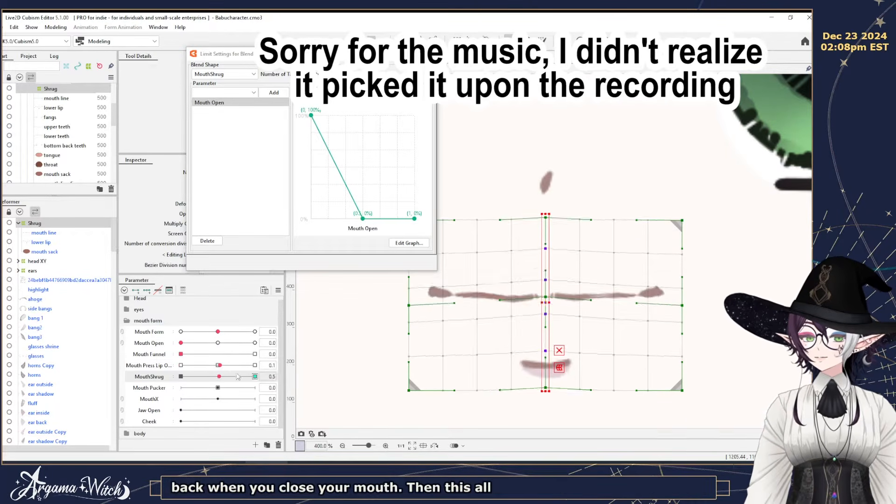
{"action": "left_click", "coordinate": [217, 365]}
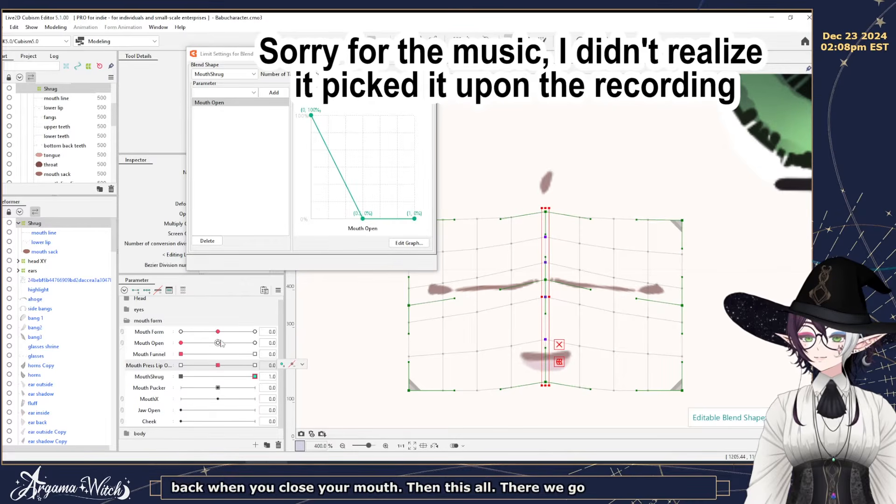
{"action": "mouse_move", "coordinate": [181, 354]}
{"action": "left_mouse_down"}
{"action": "mouse_move", "coordinate": [227, 354]}
{"action": "mouse_move", "coordinate": [180, 354]}
{"action": "left_mouse_up"}
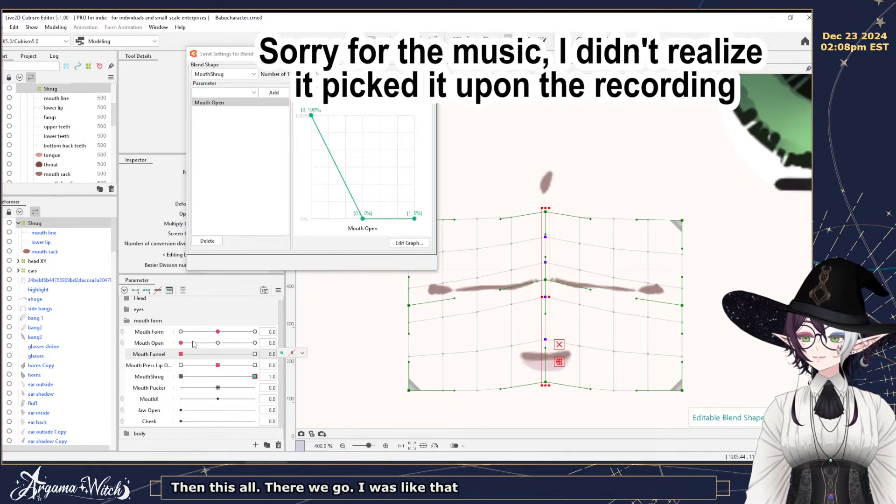
{"action": "left_click_drag", "start_coordinate": [218, 332], "coordinate": [180, 331]}
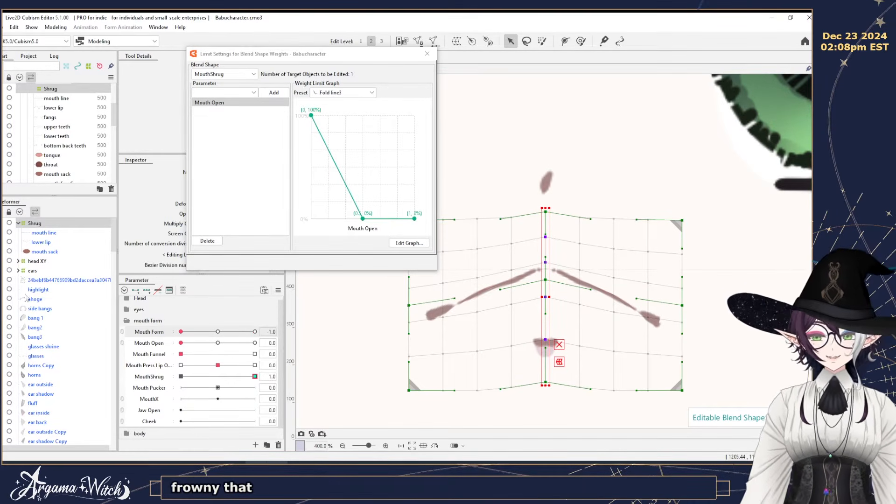
{"action": "left_click_drag", "start_coordinate": [180, 331], "coordinate": [221, 331]}
{"action": "left_click", "coordinate": [427, 53]}
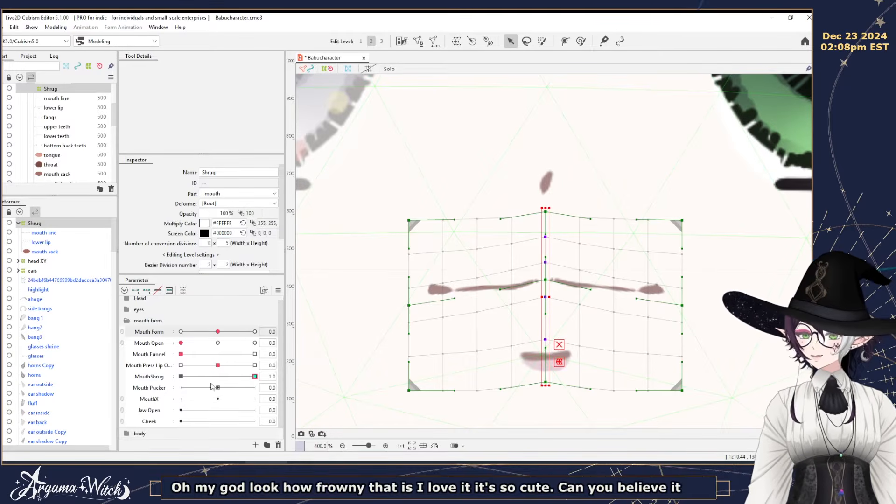
Create a warp deformer named mouth pucker as parent of Shrug, and shift it slightly down onto the mouth line with MouthShrug at 0.0.
{"action": "left_click", "coordinate": [155, 390]}
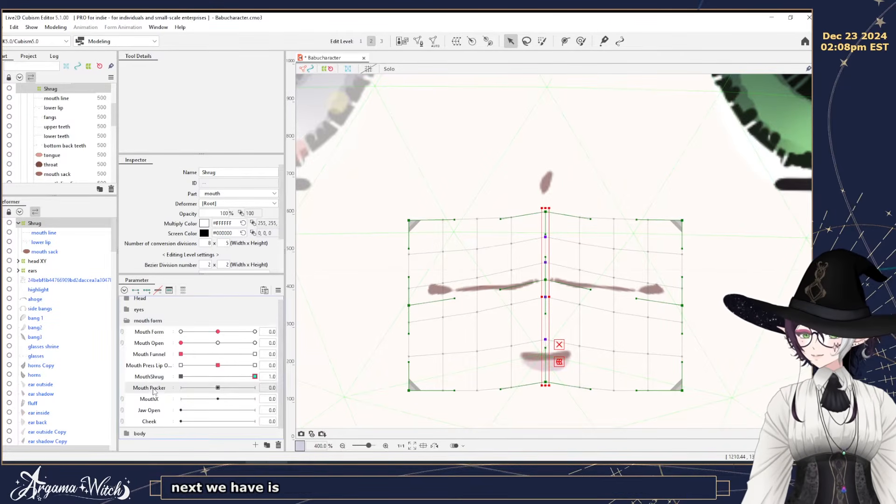
{"action": "left_click", "coordinate": [19, 223]}
{"action": "left_click", "coordinate": [35, 224]}
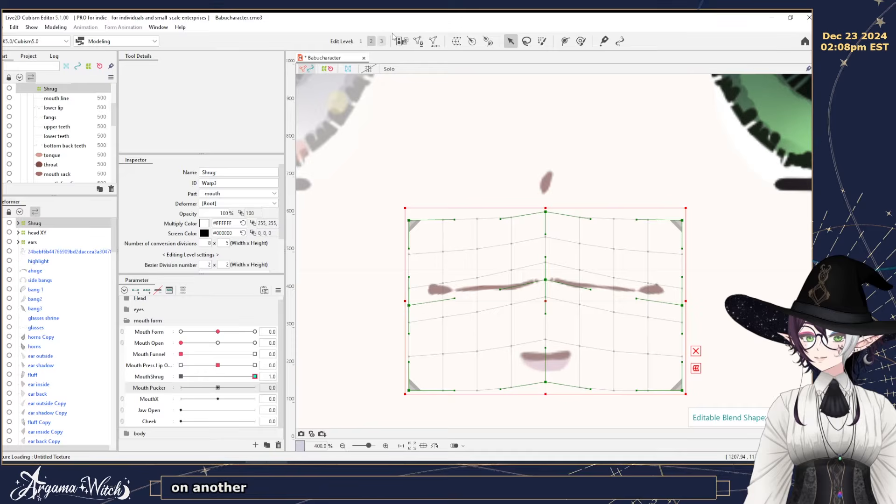
{"action": "left_click", "coordinate": [456, 41]}
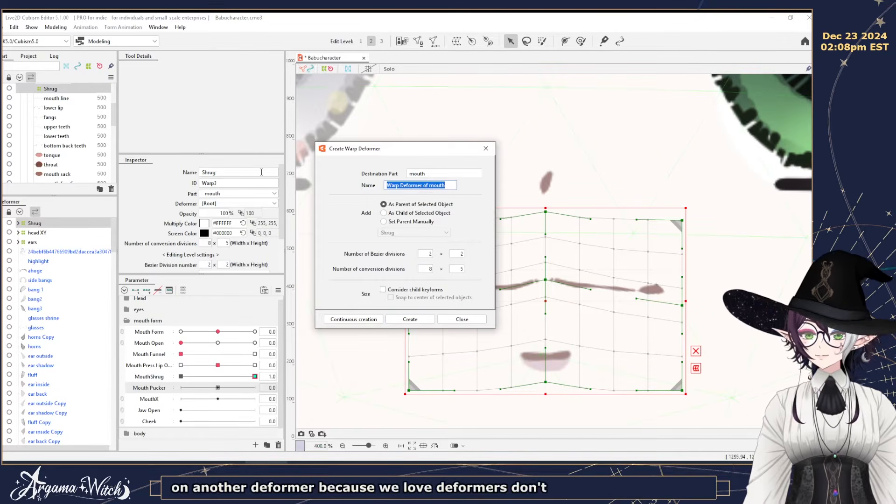
{"action": "type", "text": "mouth pu"}
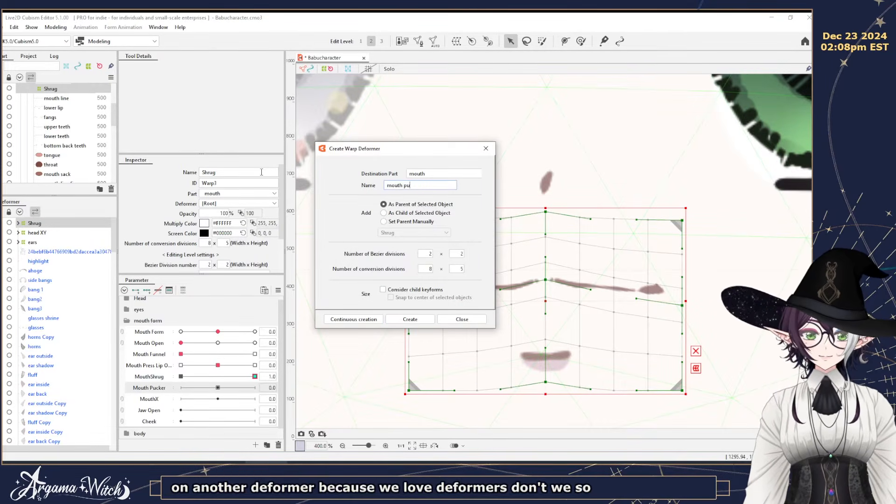
{"action": "type", "text": "cker"}
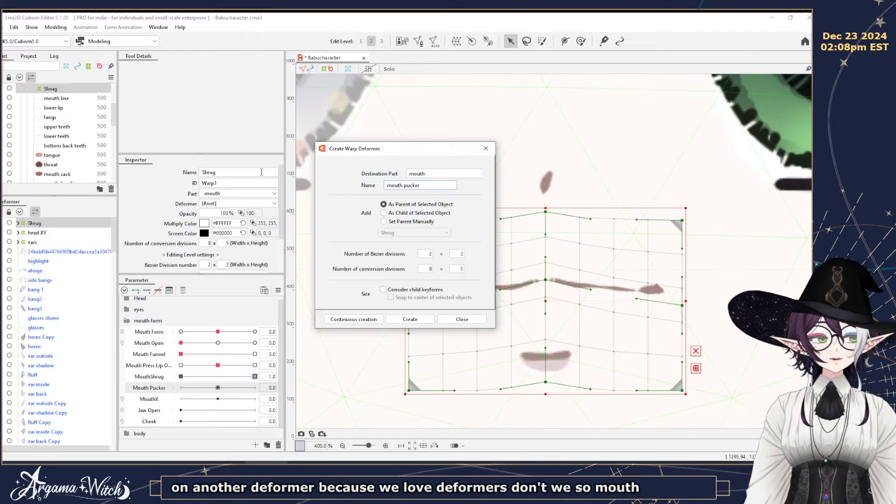
{"action": "left_click", "coordinate": [408, 319]}
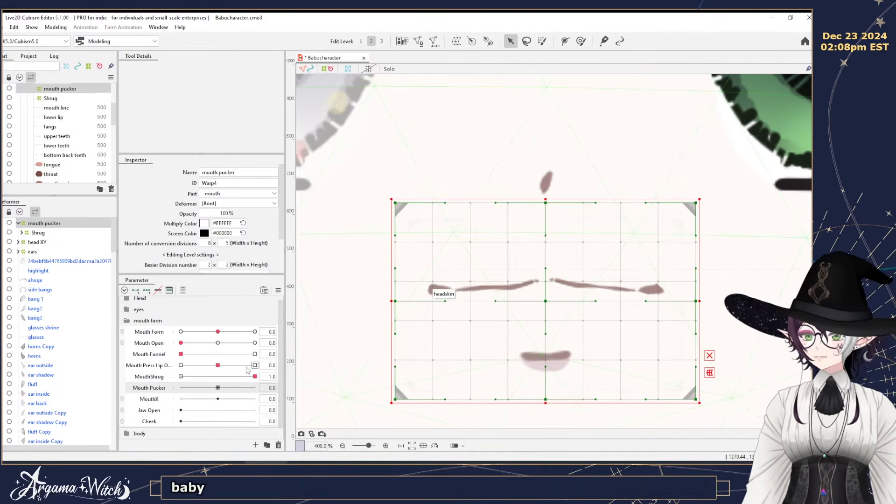
{"action": "left_click_drag", "start_coordinate": [255, 376], "coordinate": [180, 376]}
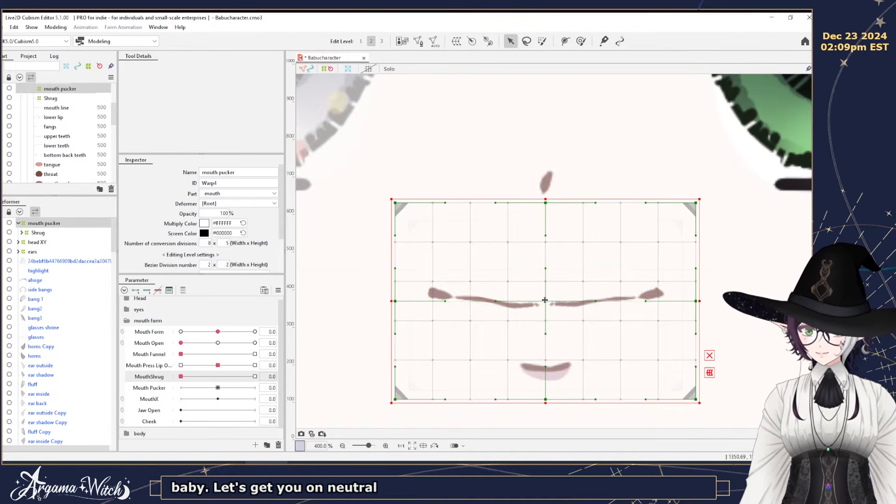
{"action": "left_click_drag", "start_coordinate": [545, 300], "coordinate": [545, 303]}
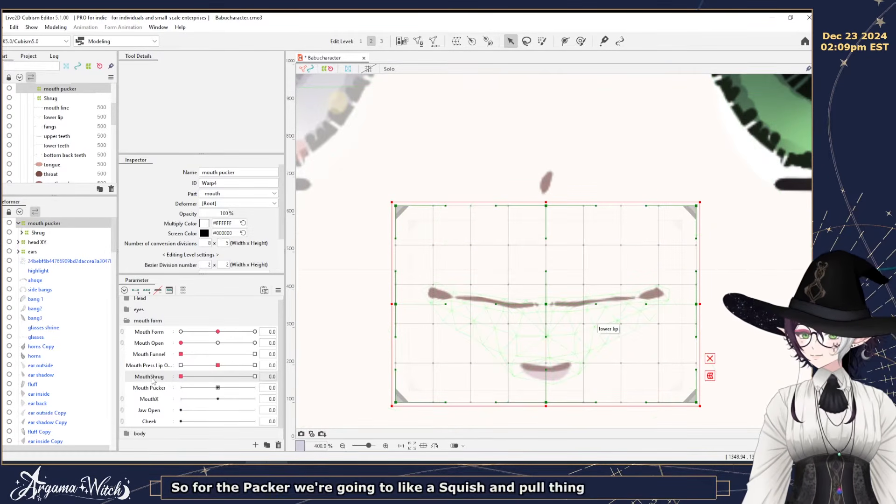
Add three keys to Mouth Pucker, narrow the mouth pucker deformer at -1.0, and bow its grid up and down from the mouth's centre.
{"action": "left_click", "coordinate": [147, 290]}
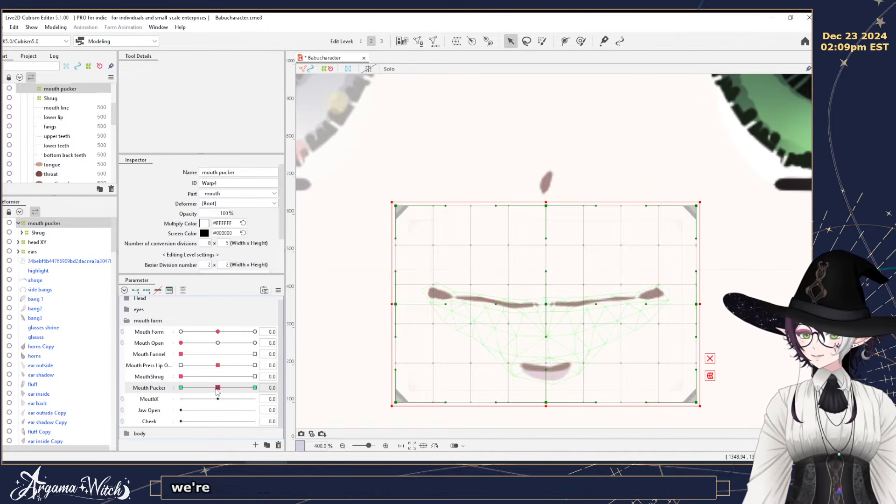
{"action": "left_click_drag", "start_coordinate": [217, 388], "coordinate": [134, 386]}
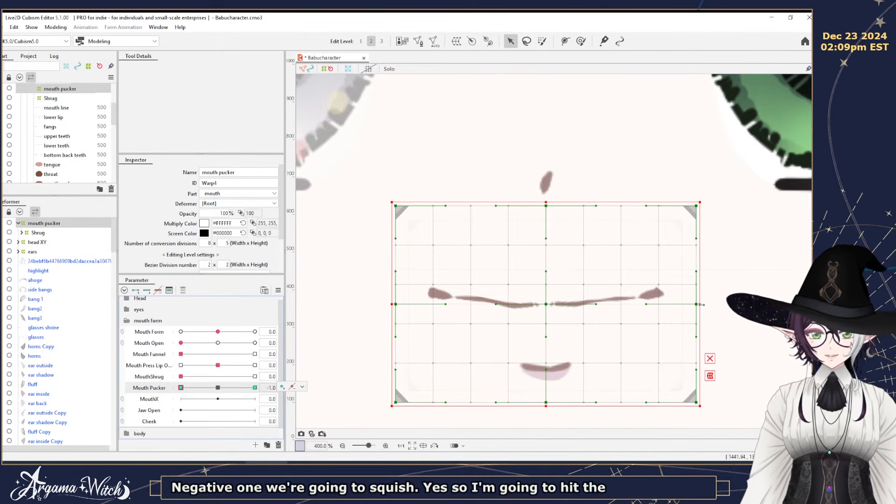
{"action": "left_click_drag", "start_coordinate": [701, 304], "coordinate": [671, 304]}
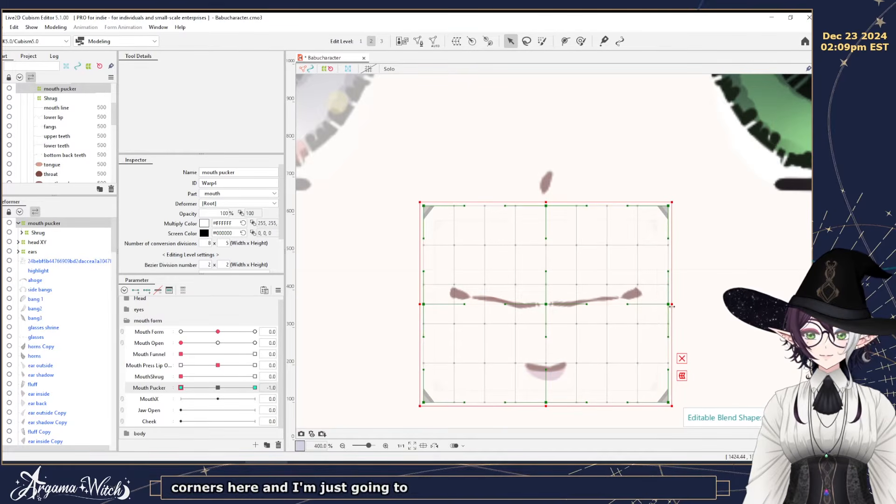
{"action": "left_click_drag", "start_coordinate": [546, 338], "coordinate": [545, 349]}
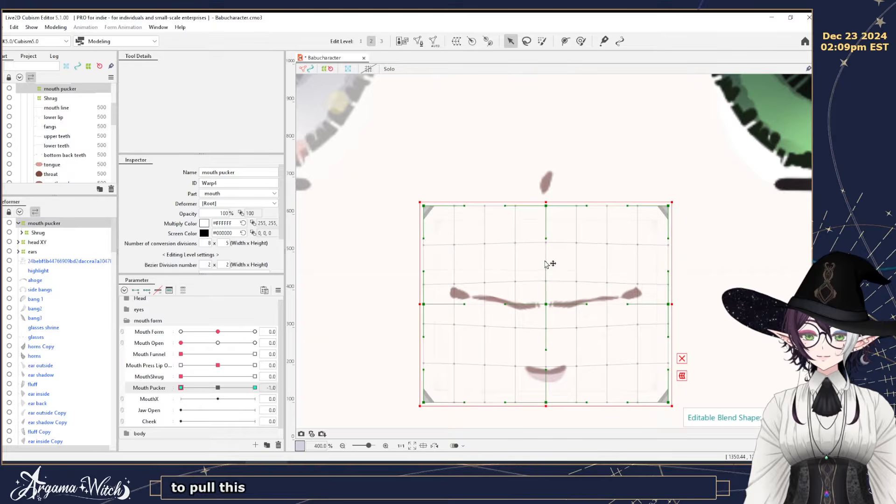
{"action": "left_click_drag", "start_coordinate": [545, 271], "coordinate": [546, 259]}
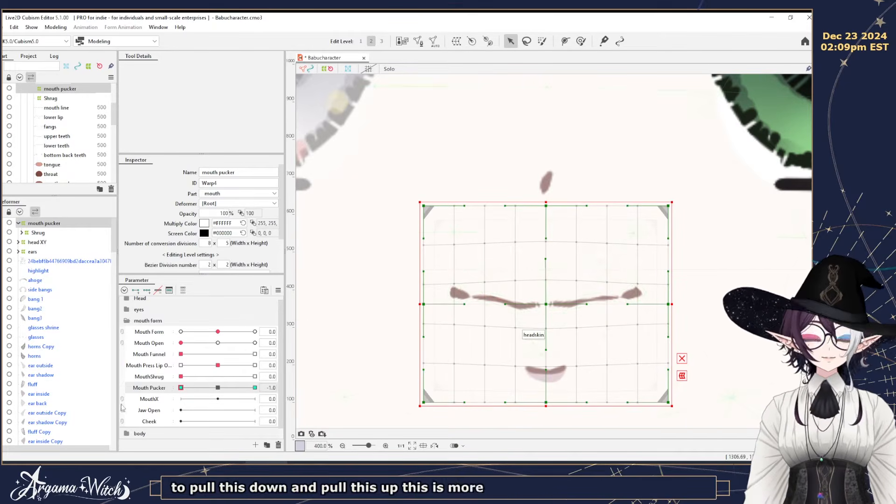
At Mouth Pucker 1.0, widen the deformer slightly, pull its upper and lower centre handles inward, and return the parameter to 0.0.
{"action": "left_click_drag", "start_coordinate": [217, 388], "coordinate": [261, 390]}
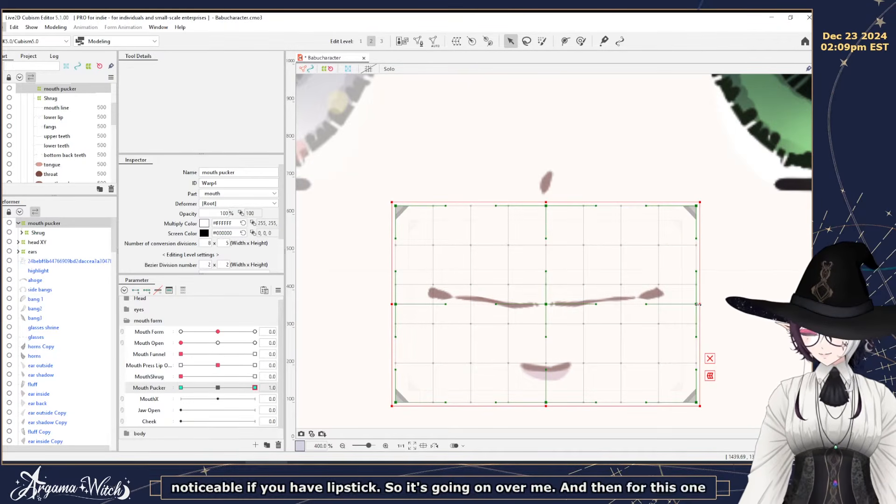
{"action": "left_click_drag", "start_coordinate": [698, 304], "coordinate": [709, 304]}
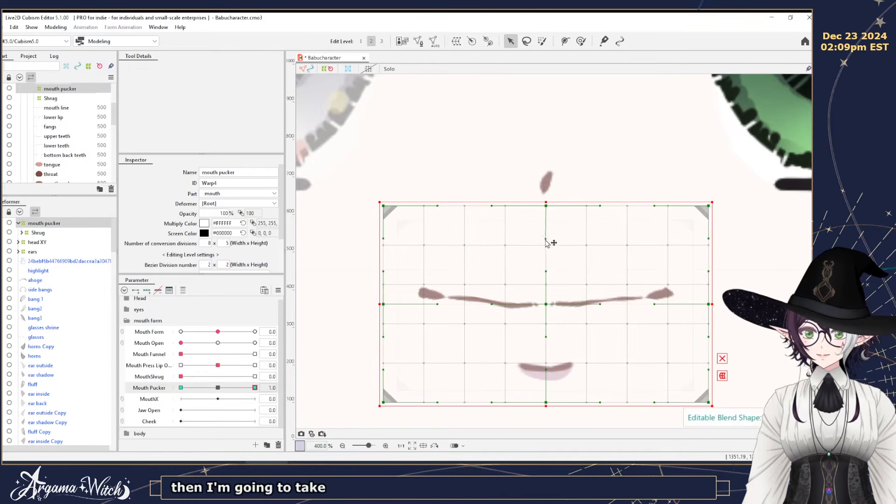
{"action": "left_click_drag", "start_coordinate": [549, 240], "coordinate": [549, 258]}
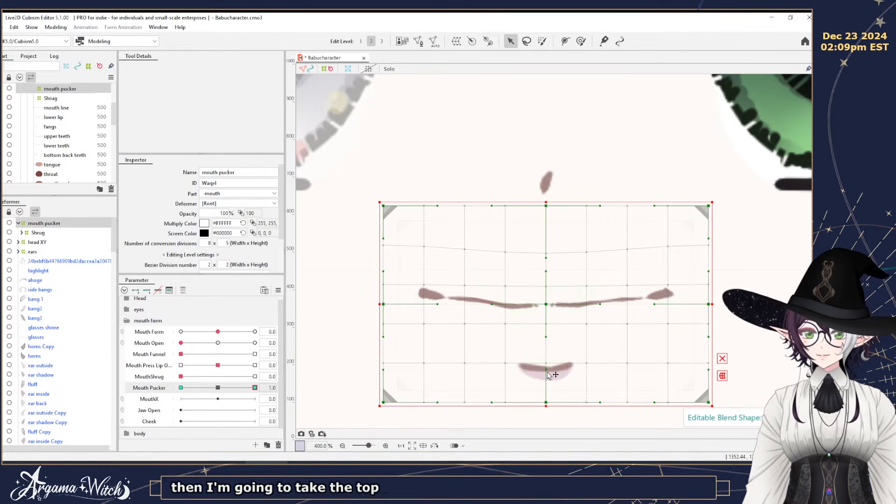
{"action": "left_click_drag", "start_coordinate": [546, 371], "coordinate": [549, 326]}
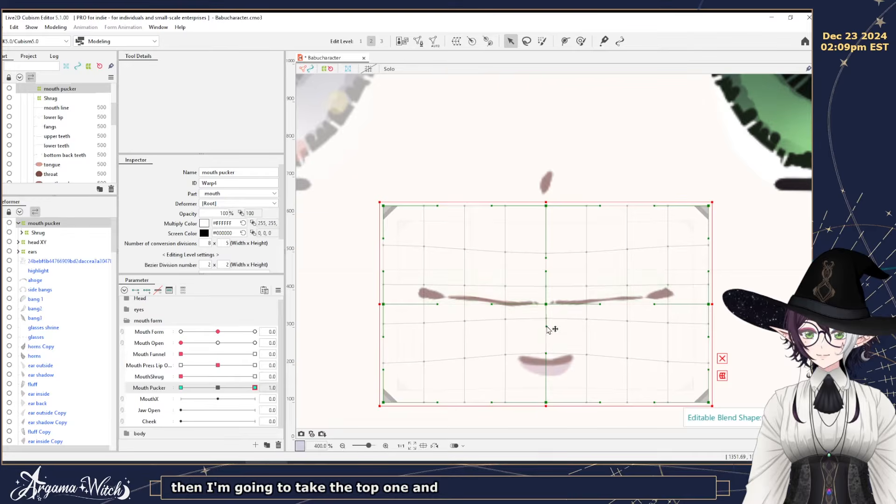
{"action": "left_click_drag", "start_coordinate": [546, 274], "coordinate": [547, 281]}
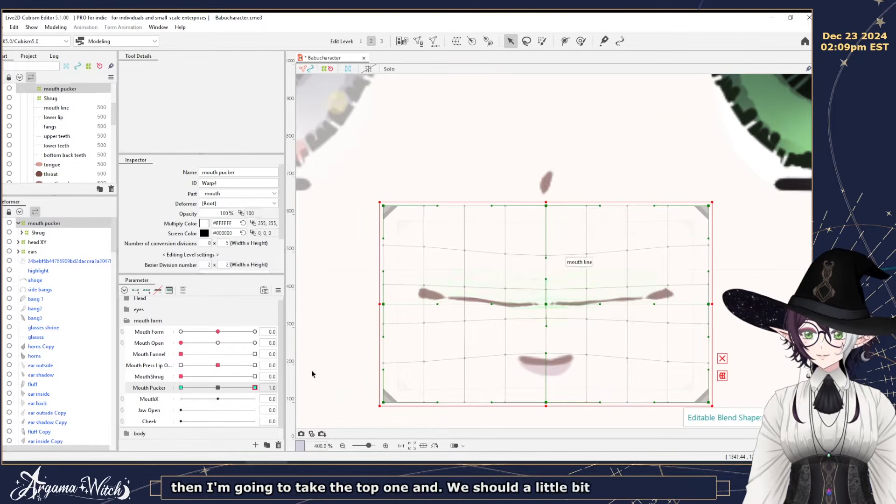
{"action": "left_click_drag", "start_coordinate": [254, 388], "coordinate": [344, 399]}
{"action": "mouse_move", "coordinate": [229, 392]}
{"action": "left_mouse_down"}
{"action": "mouse_move", "coordinate": [88, 382]}
{"action": "mouse_move", "coordinate": [350, 403]}
{"action": "mouse_move", "coordinate": [197, 388]}
{"action": "mouse_move", "coordinate": [216, 389]}
{"action": "left_mouse_up"}
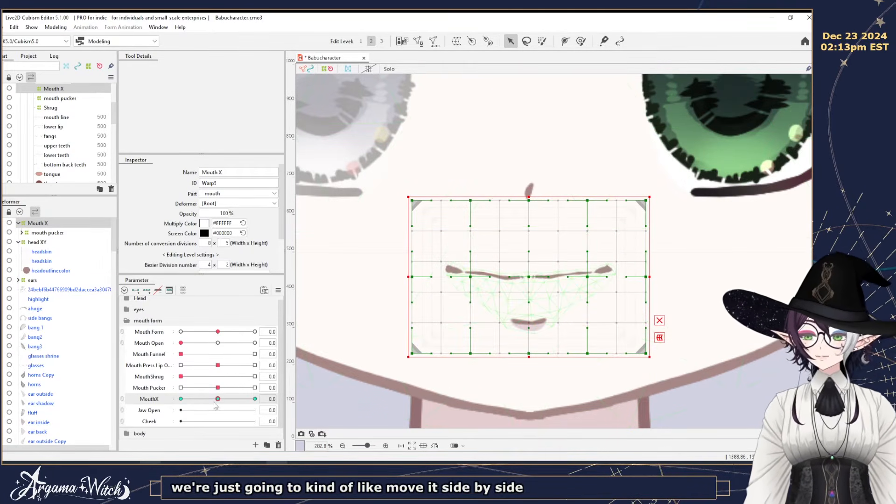
With MouthX at -1.0, tilt the middle columns of the Mouth X deformer and shift them slightly toward the mouth's left side.
{"action": "left_click_drag", "start_coordinate": [215, 404], "coordinate": [134, 413]}
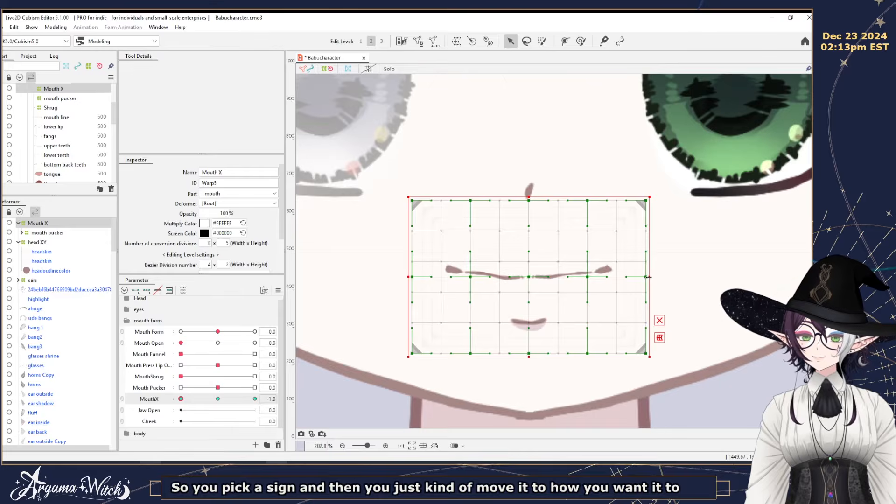
{"action": "left_click_drag", "start_coordinate": [450, 170], "coordinate": [603, 383]}
{"action": "left_click_drag", "start_coordinate": [596, 276], "coordinate": [578, 283]}
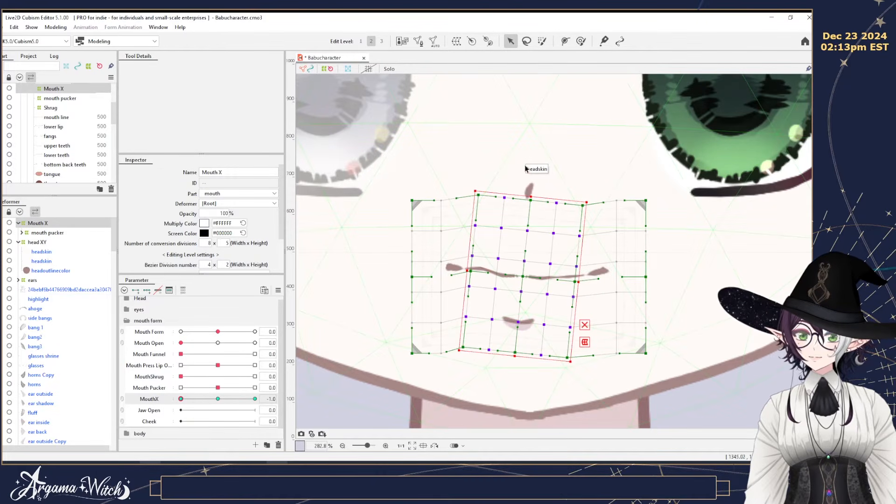
Use the deform brush to bend the mouth line in the Mouth X deformer into a slanted curve, raised left and lowered right.
{"action": "left_click", "coordinate": [580, 41]}
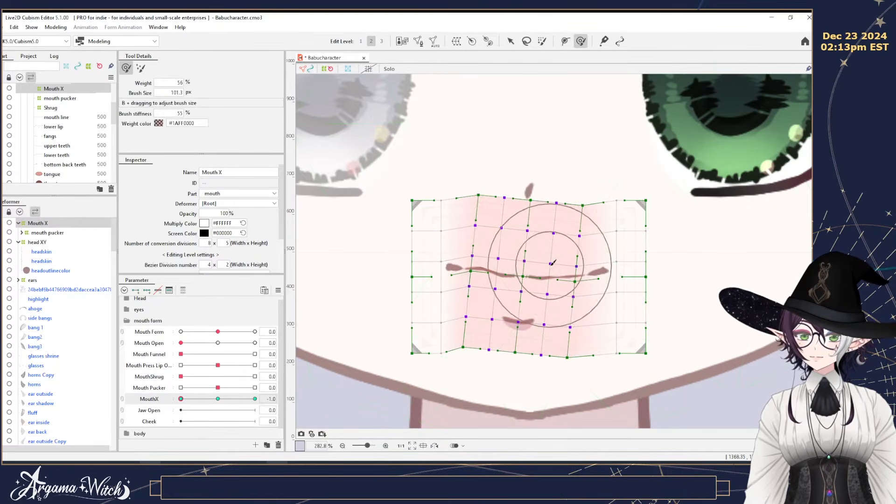
{"action": "left_click_drag", "start_coordinate": [527, 278], "coordinate": [482, 279]}
{"action": "mouse_move", "coordinate": [569, 268]}
{"action": "left_mouse_down"}
{"action": "mouse_move", "coordinate": [615, 264]}
{"action": "mouse_move", "coordinate": [594, 277]}
{"action": "left_mouse_up"}
{"action": "left_click_drag", "start_coordinate": [446, 269], "coordinate": [407, 271]}
{"action": "left_click_drag", "start_coordinate": [504, 260], "coordinate": [504, 261]}
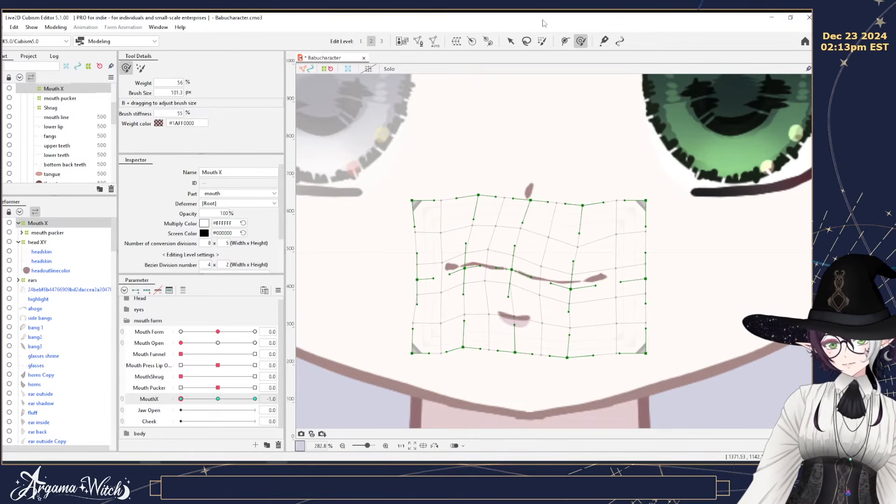
Adjust two Mouth X deformer points by the mouth's left side, and lower the two rightmost columns slightly to smooth the curve.
{"action": "left_click", "coordinate": [513, 42]}
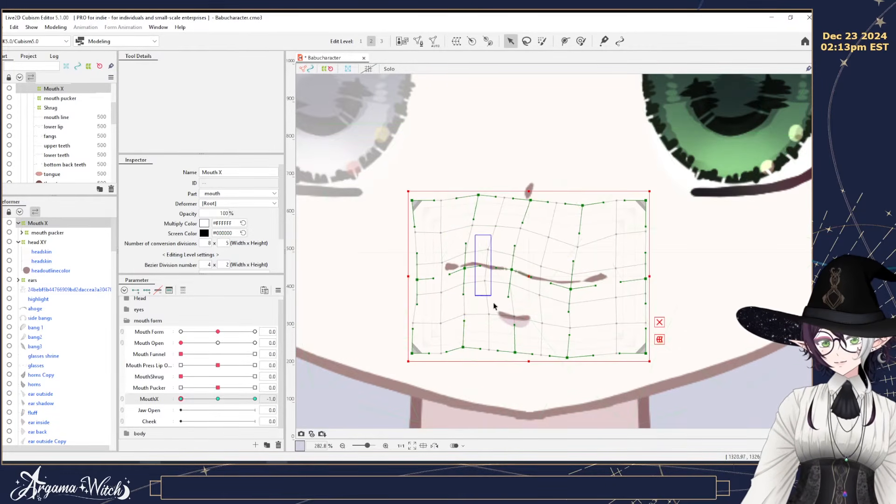
{"action": "left_click_drag", "start_coordinate": [493, 303], "coordinate": [487, 260]}
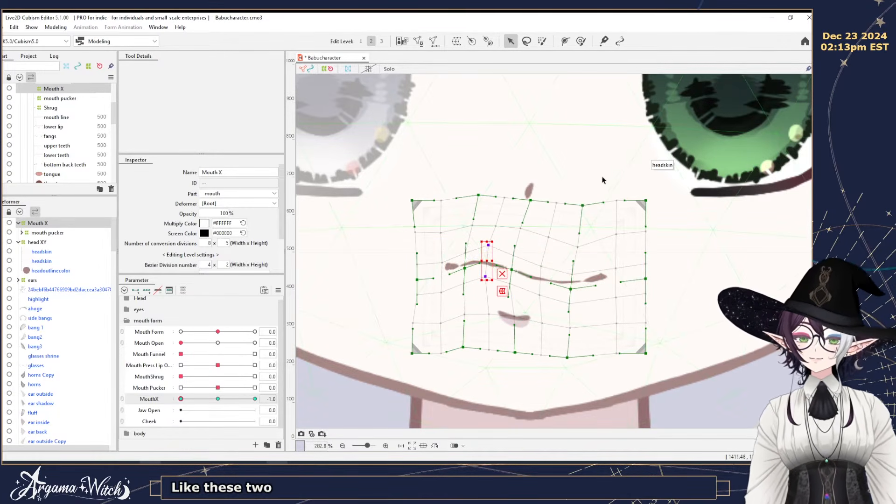
{"action": "left_click_drag", "start_coordinate": [601, 180], "coordinate": [670, 386]}
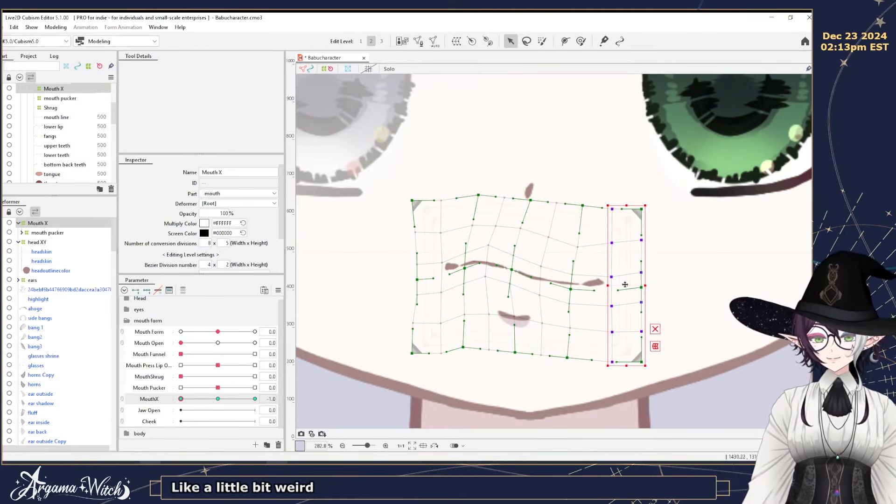
{"action": "left_click_drag", "start_coordinate": [625, 284], "coordinate": [622, 284]}
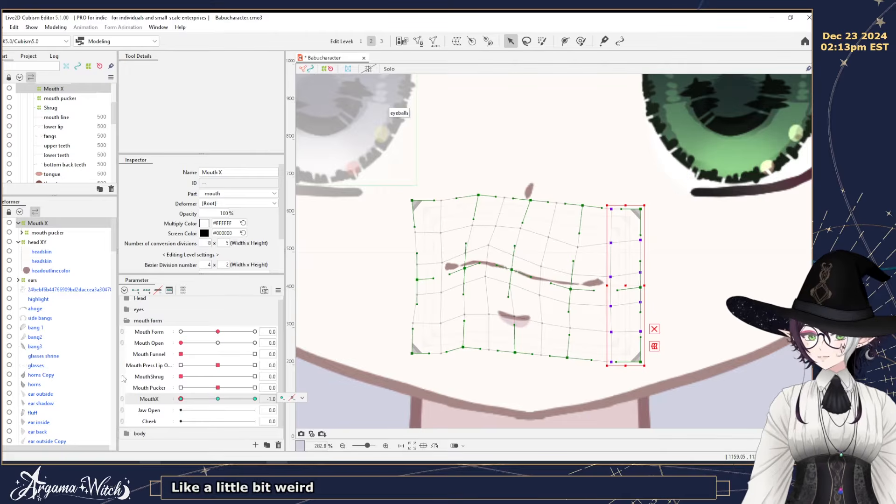
Narrow the whole Mouth X deformer, shift it left, rotate it slightly clockwise, and check the pose at MouthX -1.0.
{"action": "left_click", "coordinate": [43, 225]}
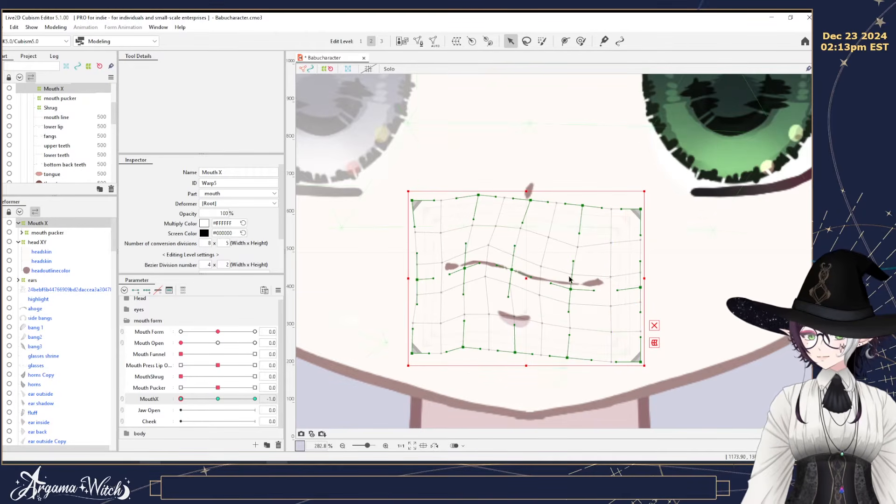
{"action": "left_click_drag", "start_coordinate": [646, 279], "coordinate": [629, 279]}
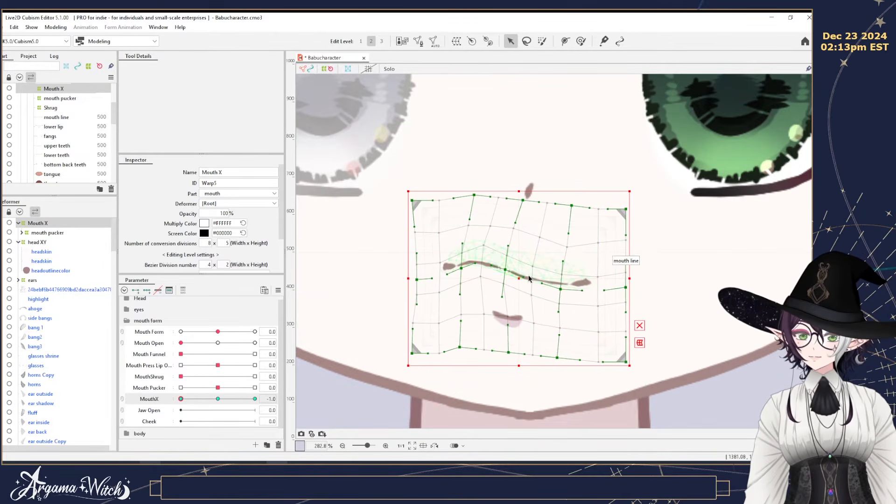
{"action": "left_click_drag", "start_coordinate": [520, 276], "coordinate": [510, 274]}
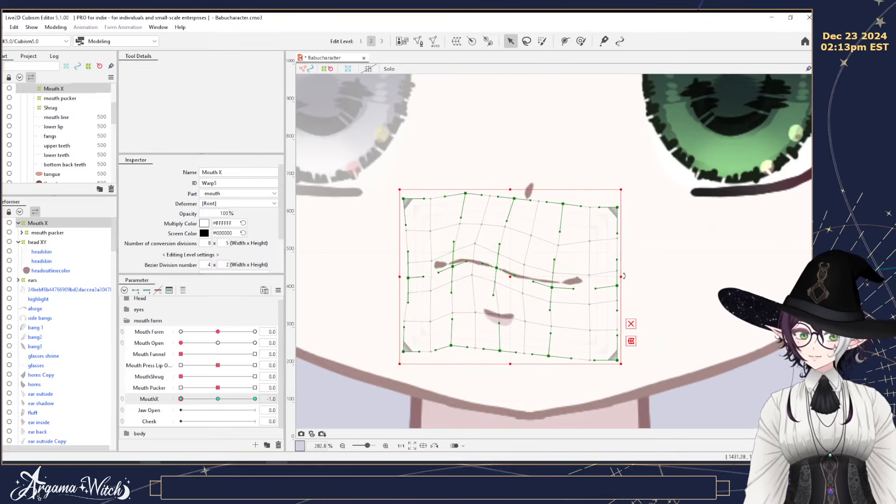
{"action": "left_click_drag", "start_coordinate": [626, 276], "coordinate": [626, 289]}
{"action": "left_click_drag", "start_coordinate": [510, 276], "coordinate": [506, 275]}
{"action": "left_click_drag", "start_coordinate": [182, 398], "coordinate": [73, 404]}
{"action": "left_click_drag", "start_coordinate": [188, 401], "coordinate": [113, 393]}
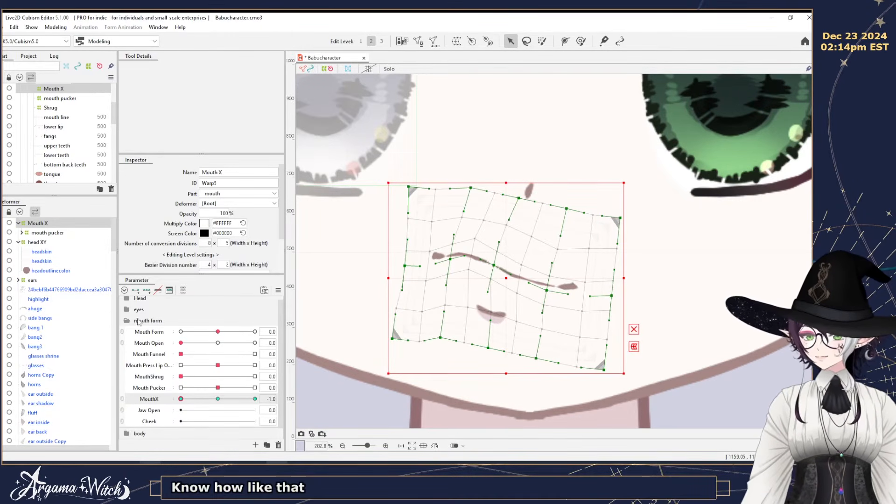
Reflect the MouthX motion to the 1.0 side, check the mirrored pose, and return MouthX to 0.0.
{"action": "left_click", "coordinate": [277, 290]}
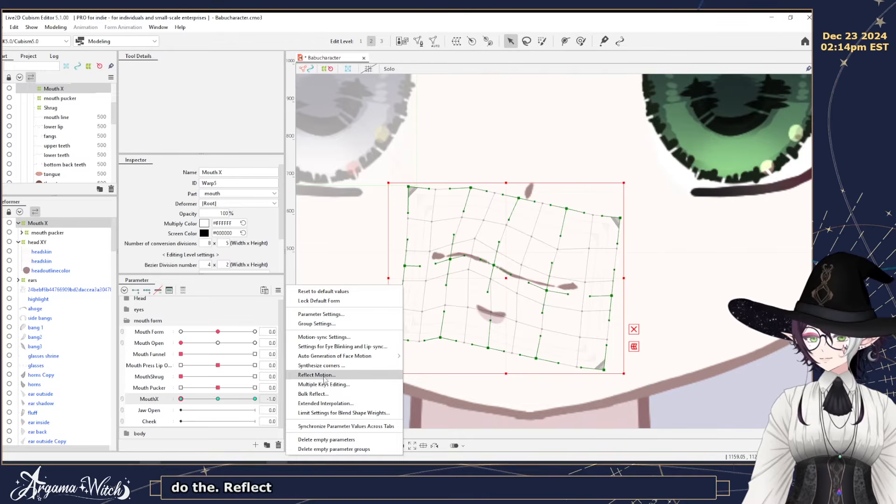
{"action": "left_click", "coordinate": [325, 376]}
{"action": "left_click", "coordinate": [389, 324]}
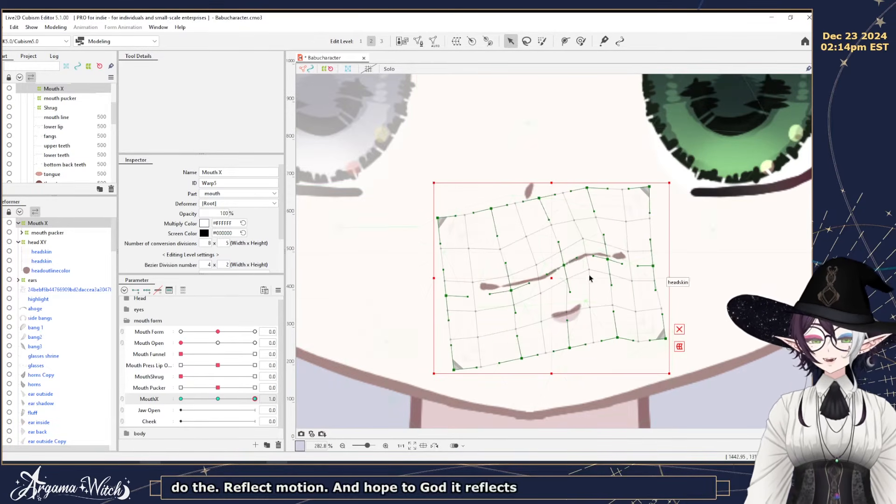
{"action": "left_click_drag", "start_coordinate": [583, 239], "coordinate": [583, 242]}
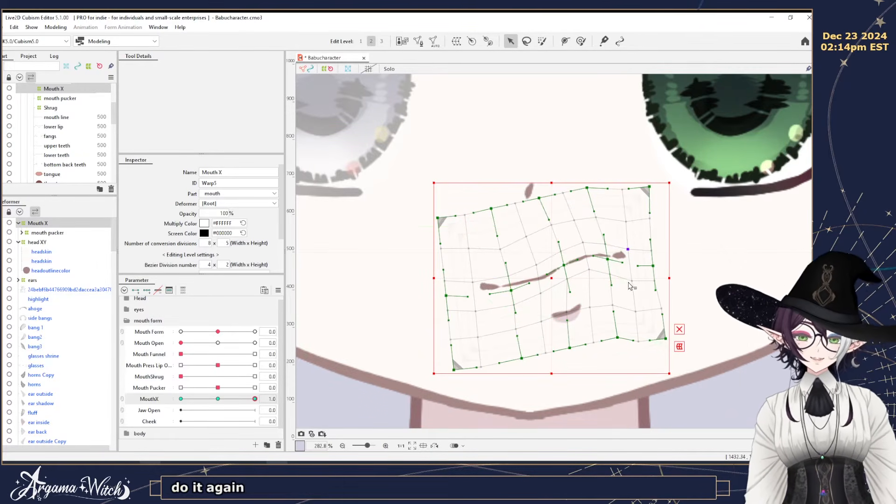
{"action": "left_click_drag", "start_coordinate": [254, 399], "coordinate": [218, 399]}
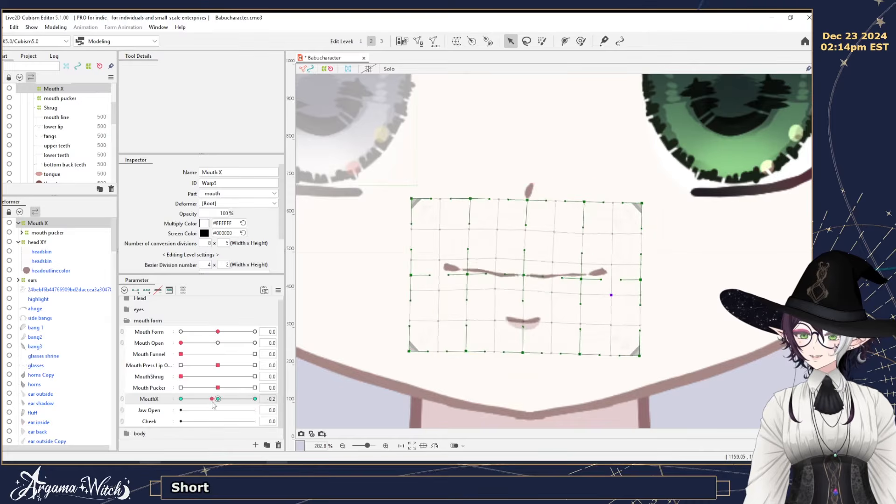
Apply Ellipse Interpolation to MouthX with Extended Interpolation, preview it down to -1.0, and return MouthX to 0.0.
{"action": "left_click", "coordinate": [278, 290]}
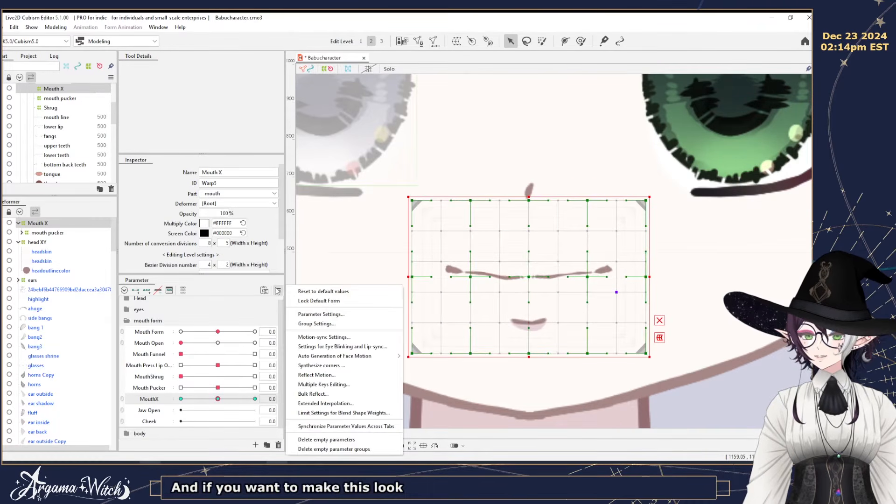
{"action": "left_click", "coordinate": [326, 403]}
{"action": "left_click", "coordinate": [282, 195]}
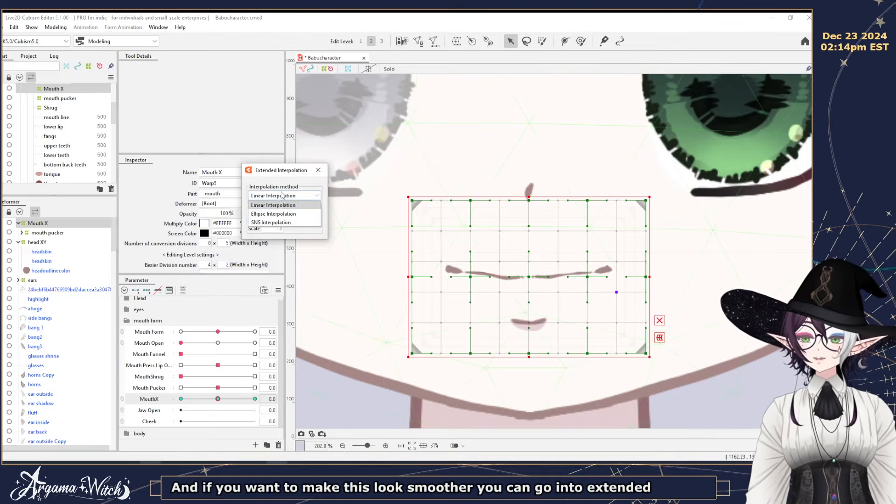
{"action": "left_click", "coordinate": [273, 214]}
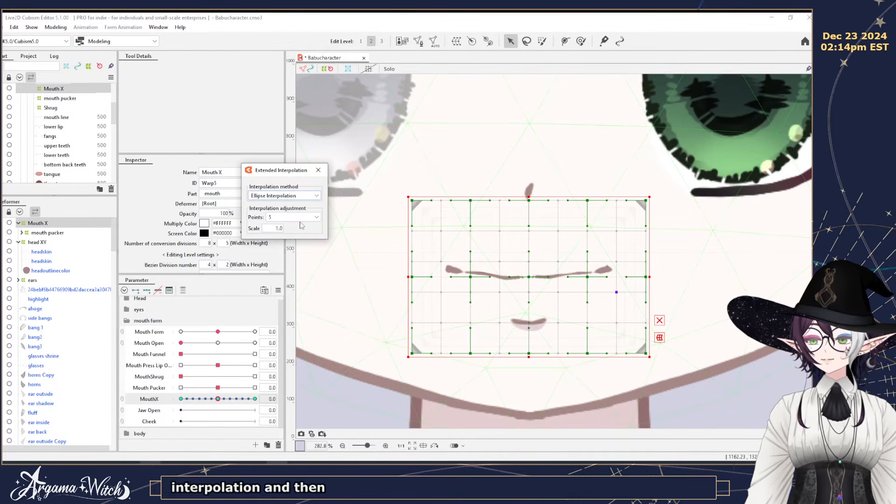
{"action": "left_click_drag", "start_coordinate": [227, 398], "coordinate": [179, 400]}
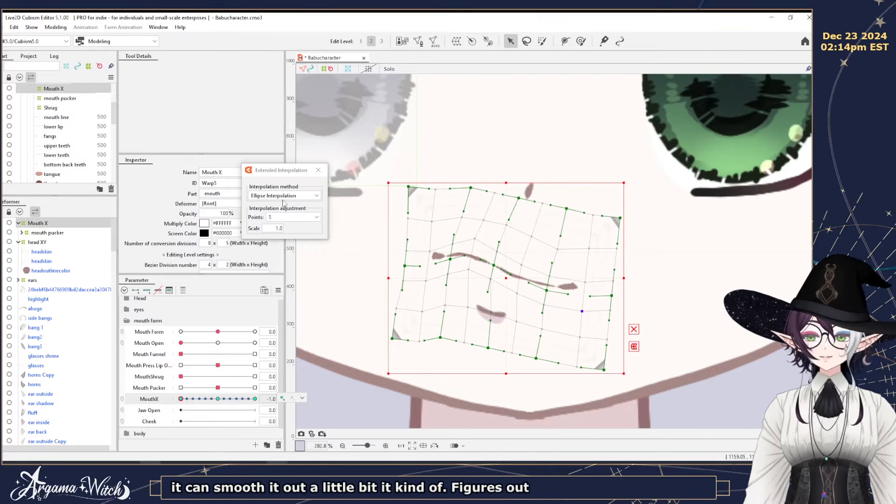
{"action": "left_click", "coordinate": [318, 170]}
{"action": "left_click", "coordinate": [223, 397]}
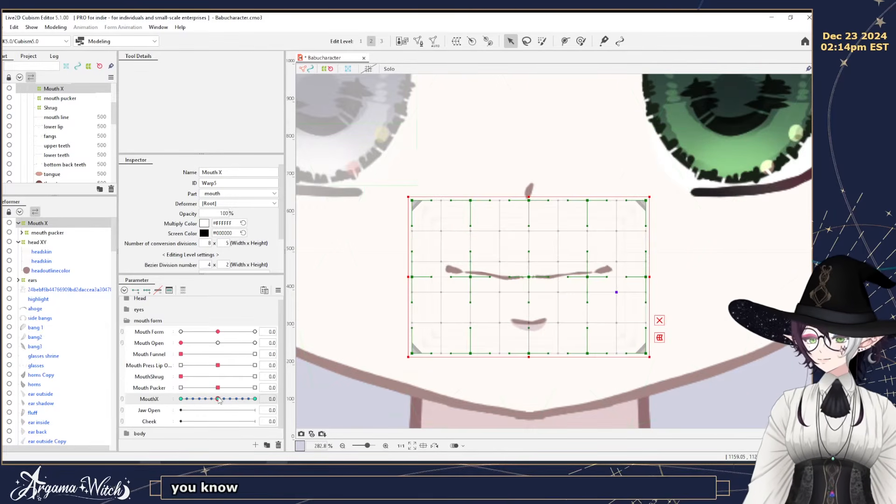
Check MouthX with Mouth Open at 1.0, and add two Mouth Open keys to the Mouth X deformer.
{"action": "left_click", "coordinate": [188, 343]}
{"action": "left_click_drag", "start_coordinate": [189, 345], "coordinate": [305, 346]}
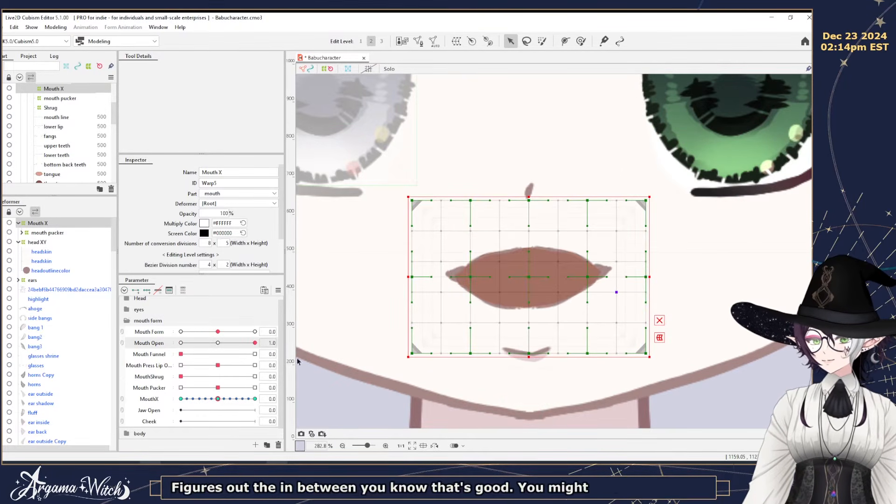
{"action": "mouse_move", "coordinate": [217, 399]}
{"action": "left_mouse_down"}
{"action": "mouse_move", "coordinate": [134, 402]}
{"action": "mouse_move", "coordinate": [300, 406]}
{"action": "mouse_move", "coordinate": [218, 399]}
{"action": "left_mouse_up"}
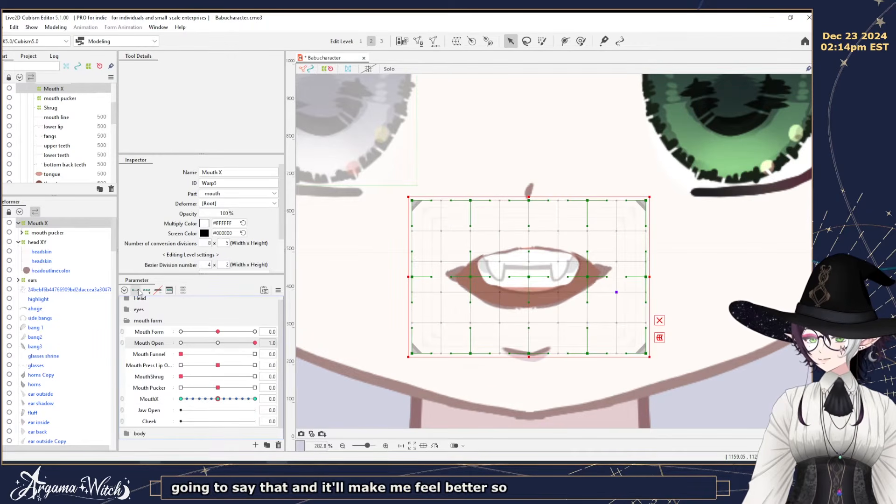
{"action": "left_click", "coordinate": [137, 291]}
{"action": "left_click_drag", "start_coordinate": [255, 344], "coordinate": [292, 344]}
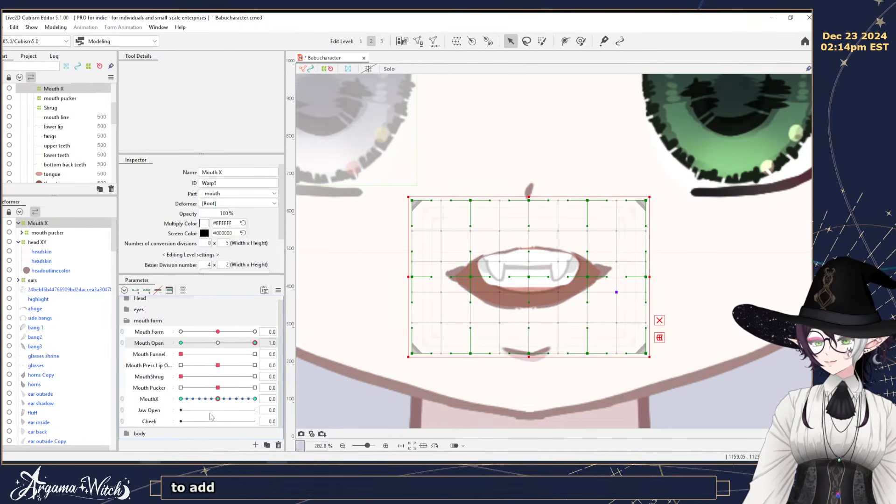
At MouthX -1.0 with Mouth Open at 1.0, adjust the Mouth X deformer's inner grid points around the lower lip and teeth.
{"action": "left_click_drag", "start_coordinate": [217, 399], "coordinate": [142, 401]}
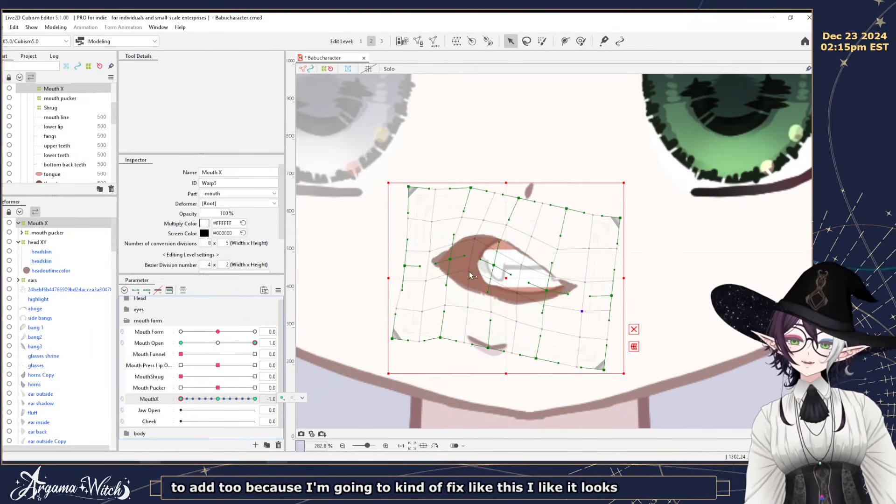
{"action": "left_click", "coordinate": [468, 309]}
{"action": "left_click", "coordinate": [494, 309]}
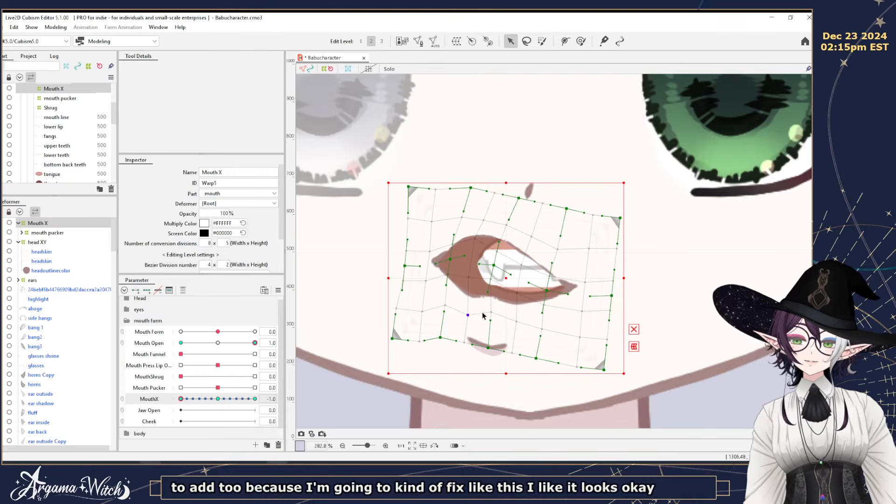
{"action": "left_click_drag", "start_coordinate": [490, 319], "coordinate": [490, 322]}
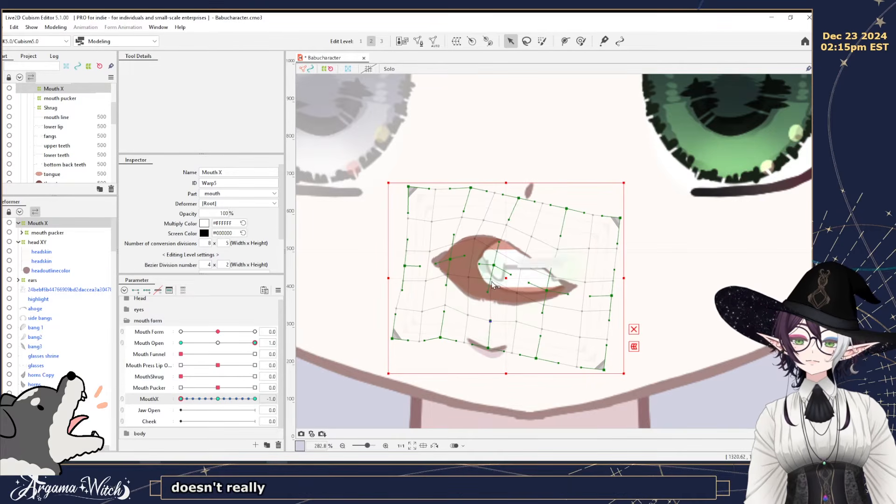
{"action": "left_click_drag", "start_coordinate": [494, 287], "coordinate": [493, 291]}
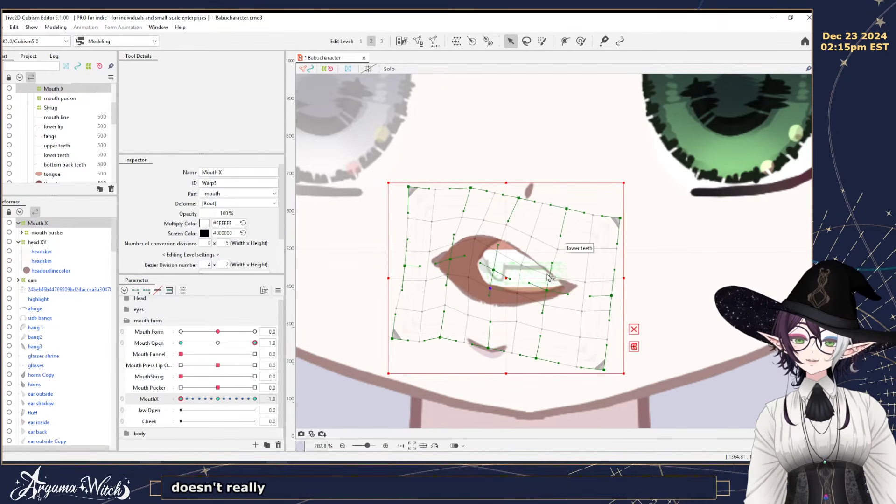
{"action": "left_click_drag", "start_coordinate": [549, 273], "coordinate": [523, 260]}
Pull the left-side grid points of the Mouth X deformer inward to flatten that side of the open mouth.
{"action": "left_click_drag", "start_coordinate": [405, 265], "coordinate": [414, 261]}
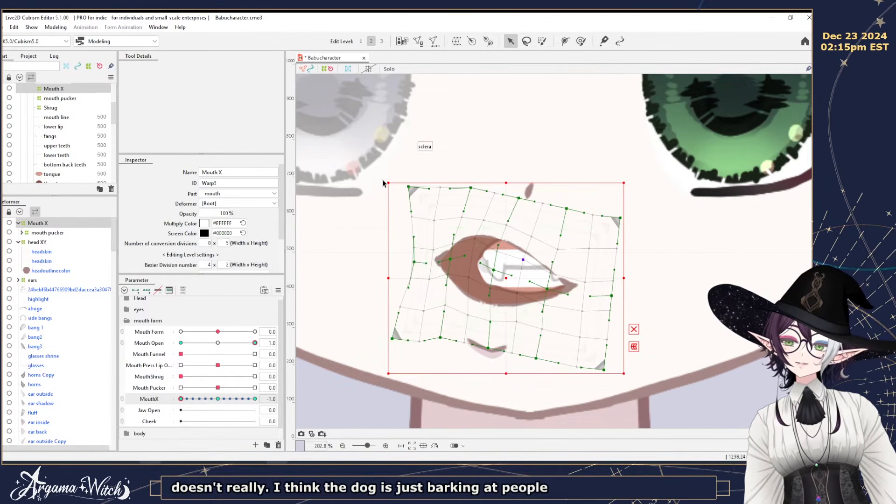
{"action": "left_click_drag", "start_coordinate": [364, 180], "coordinate": [460, 365]}
{"action": "left_click_drag", "start_coordinate": [385, 264], "coordinate": [410, 263]}
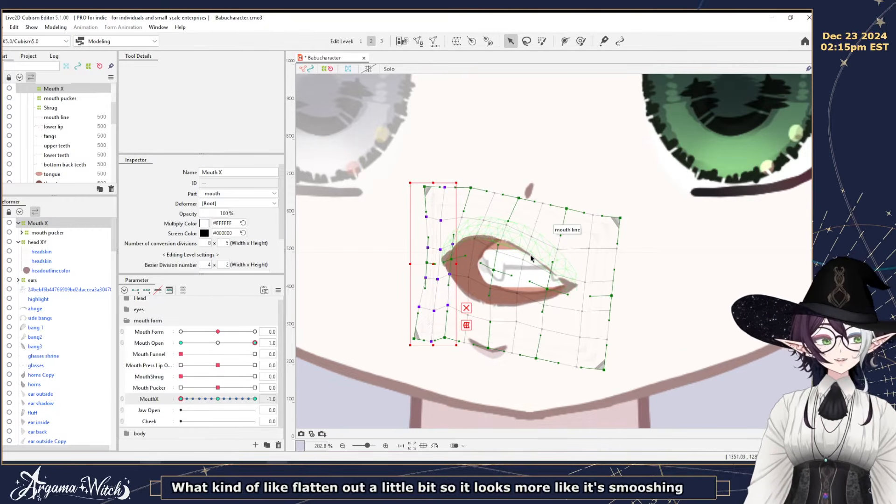
Shrink the deform brush to 57.1 px and reshape the Mouth X grid around the open mouth's upper lip and right corner.
{"action": "left_click", "coordinate": [552, 275]}
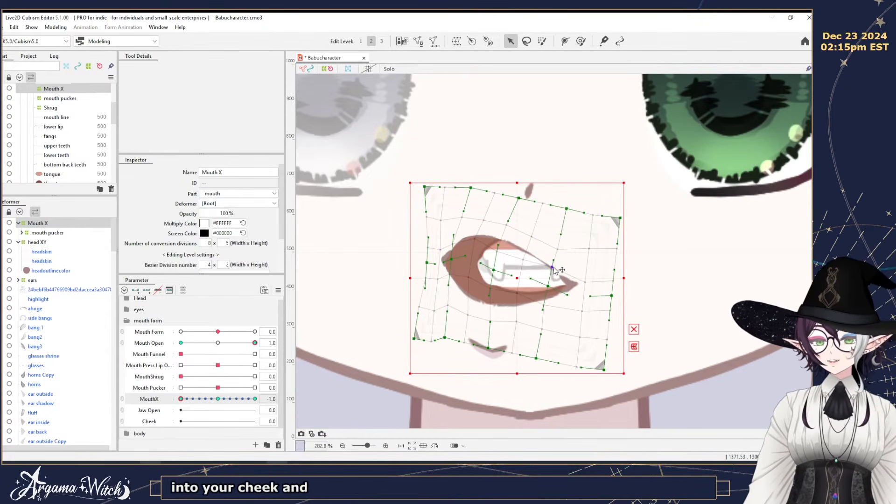
{"action": "key", "text": "b"}
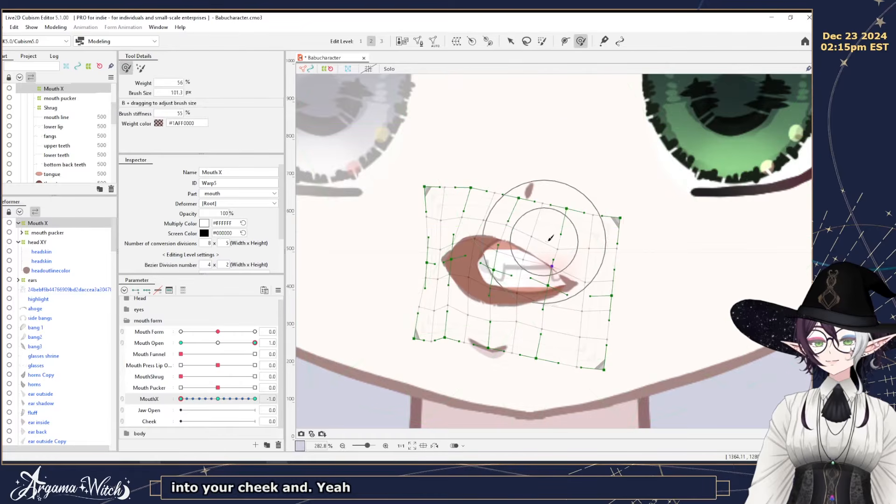
{"action": "key", "text": "b"}
{"action": "left_click_drag", "start_coordinate": [724, 325], "coordinate": [710, 260]}
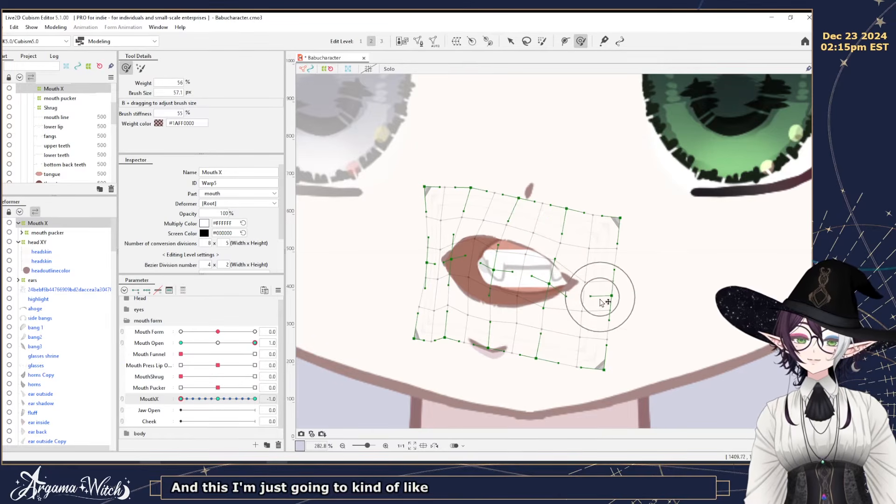
{"action": "left_click_drag", "start_coordinate": [599, 297], "coordinate": [593, 302]}
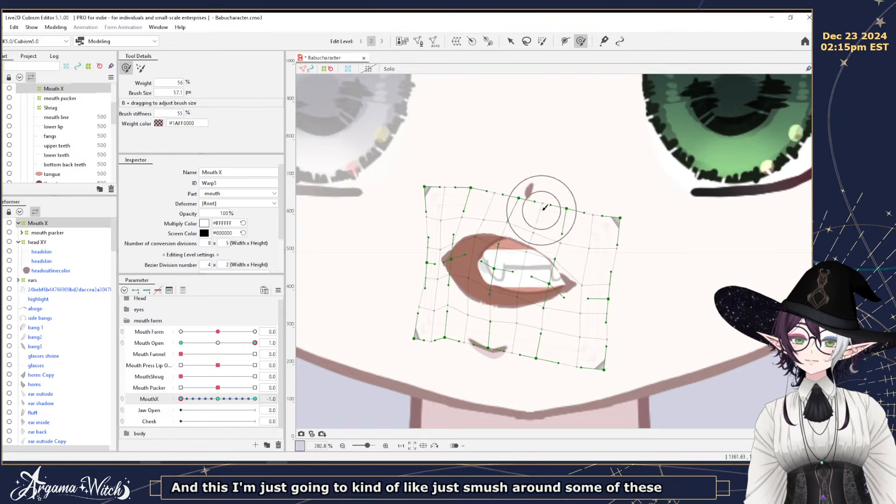
Brush the upper-left edge of the Mouth X grid downward and return to the selection tool.
{"action": "left_click_drag", "start_coordinate": [523, 182], "coordinate": [520, 187]}
{"action": "left_click_drag", "start_coordinate": [467, 179], "coordinate": [416, 188]}
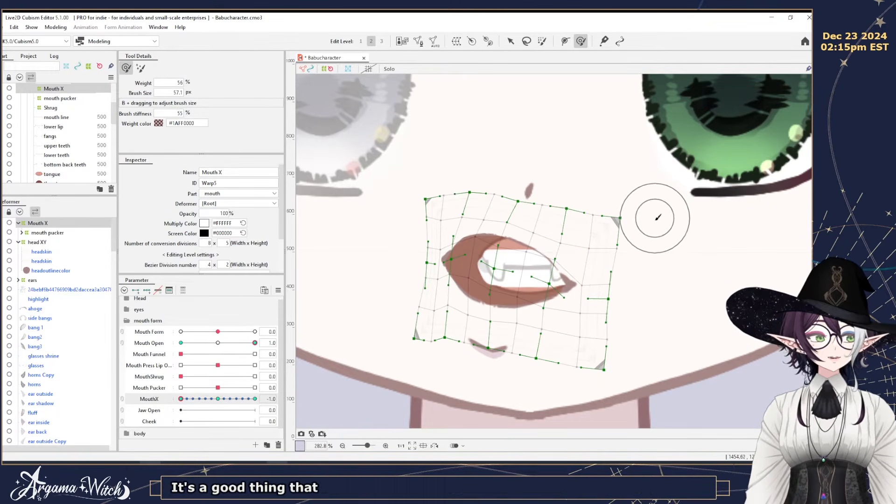
{"action": "left_click_drag", "start_coordinate": [422, 185], "coordinate": [424, 192]}
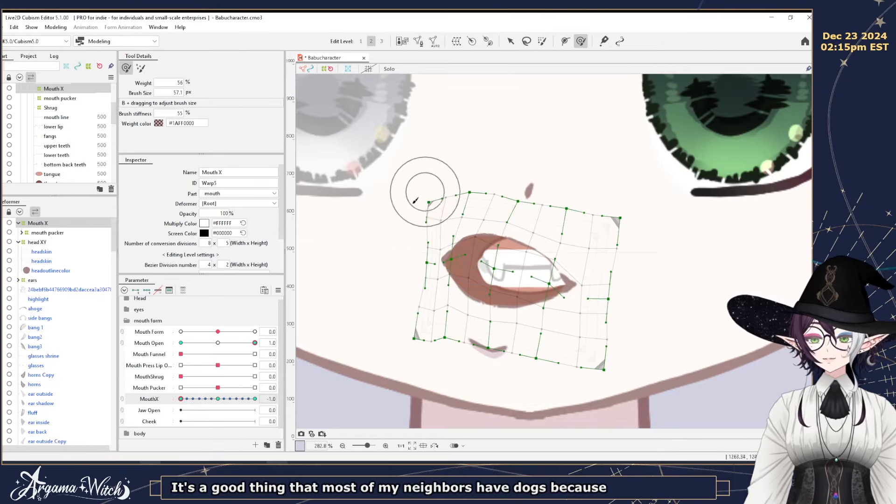
{"action": "left_click", "coordinate": [509, 41]}
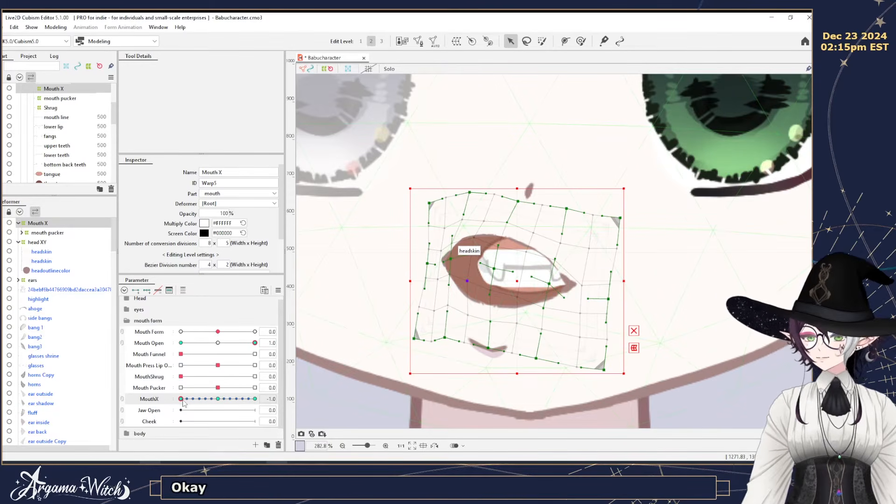
Reflect the open-mouth MouthX motion from -1.0 to the 1.0 side.
{"action": "left_click_drag", "start_coordinate": [184, 403], "coordinate": [138, 406]}
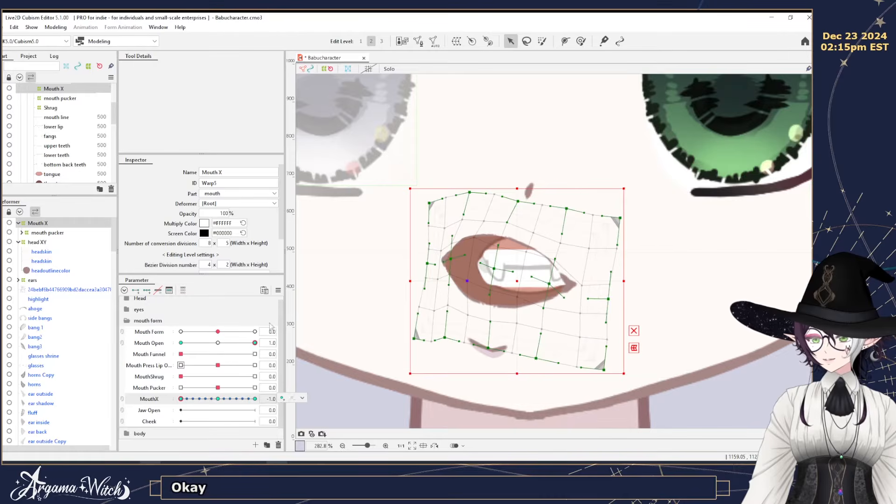
{"action": "left_click", "coordinate": [278, 289]}
{"action": "left_click", "coordinate": [310, 378]}
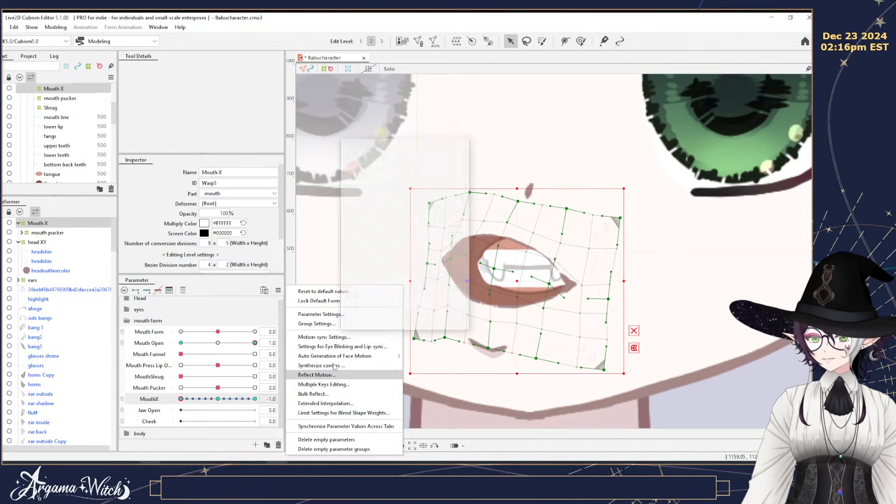
{"action": "left_click", "coordinate": [382, 326]}
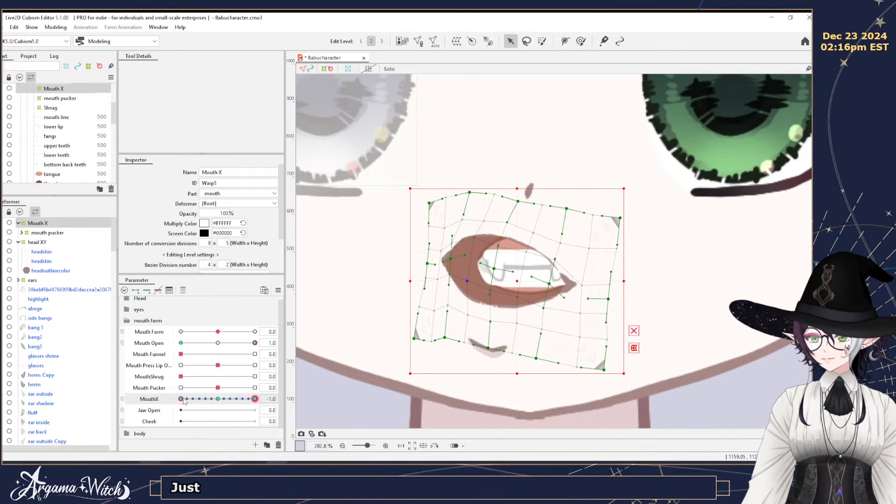
Check MouthX at -1.0 with the mouth closed and open, and return MouthX to 0.0 with Mouth Open at 1.0.
{"action": "left_click_drag", "start_coordinate": [183, 401], "coordinate": [218, 400]}
{"action": "left_click_drag", "start_coordinate": [255, 343], "coordinate": [159, 351]}
{"action": "left_click_drag", "start_coordinate": [217, 400], "coordinate": [175, 396]}
{"action": "left_click_drag", "start_coordinate": [181, 343], "coordinate": [302, 358]}
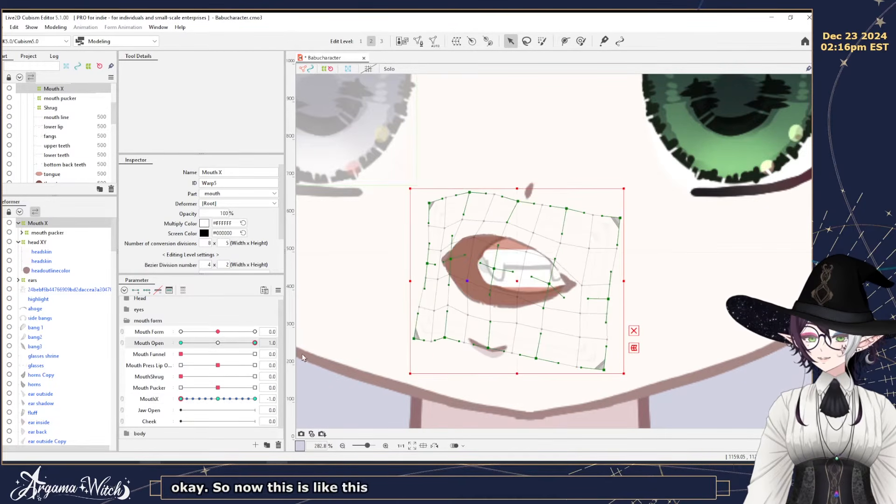
{"action": "mouse_move", "coordinate": [217, 402]}
{"action": "left_mouse_down"}
{"action": "mouse_move", "coordinate": [201, 400]}
{"action": "mouse_move", "coordinate": [273, 399]}
{"action": "mouse_move", "coordinate": [184, 400]}
{"action": "mouse_move", "coordinate": [254, 399]}
{"action": "mouse_move", "coordinate": [218, 405]}
{"action": "left_mouse_up"}
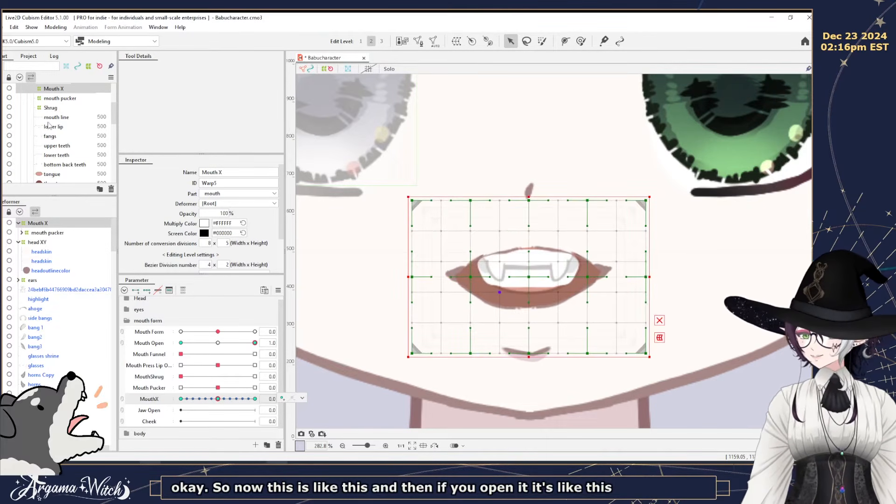
Enlarge the fangs, upper teeth, lower teeth, bottom back teeth and tongue together, and recentre them inside the open mouth.
{"action": "left_click", "coordinate": [51, 136]}
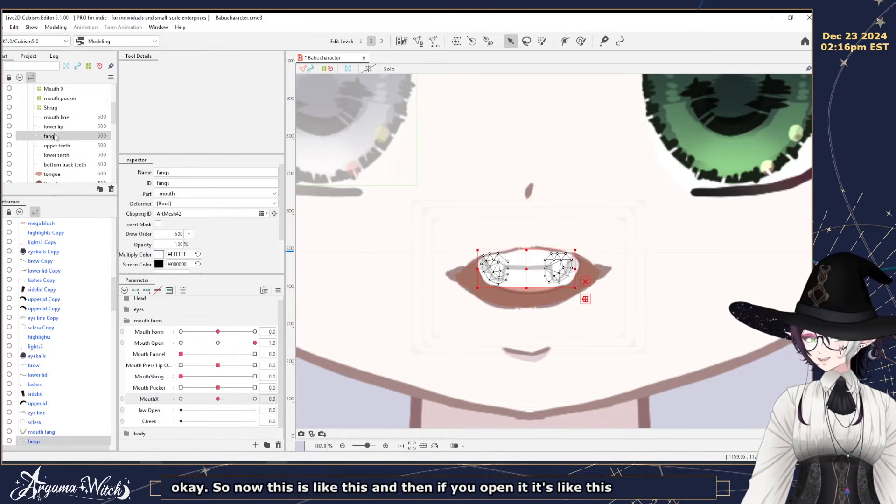
{"action": "left_click", "coordinate": [52, 175], "text": "shift"}
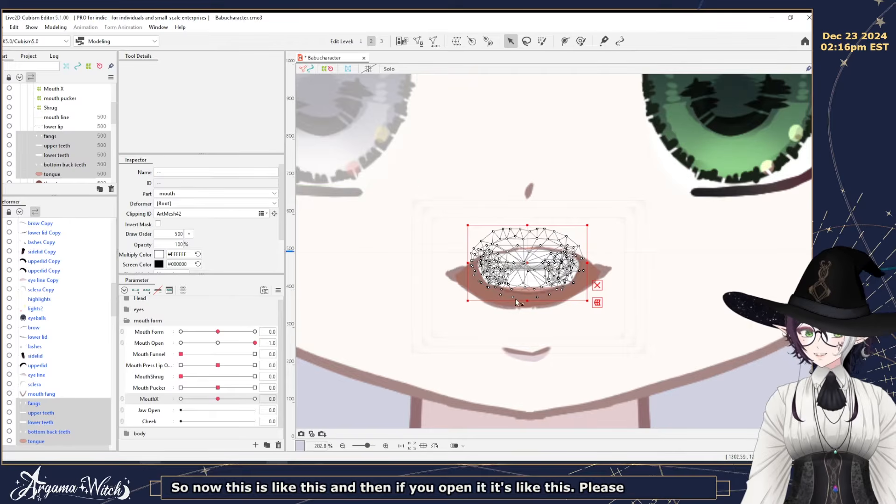
{"action": "mouse_move", "coordinate": [468, 300]}
{"action": "left_mouse_down"}
{"action": "mouse_move", "coordinate": [456, 314]}
{"action": "mouse_move", "coordinate": [481, 311]}
{"action": "left_mouse_up"}
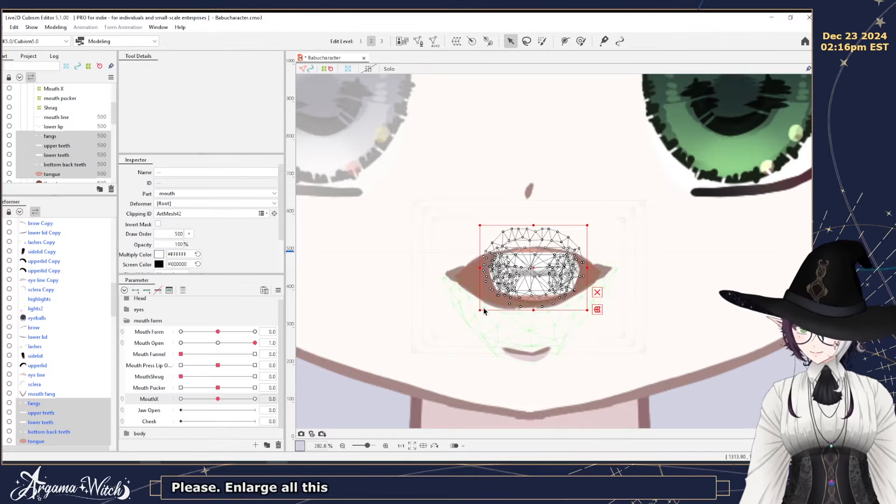
{"action": "key", "text": "ctrl+z"}
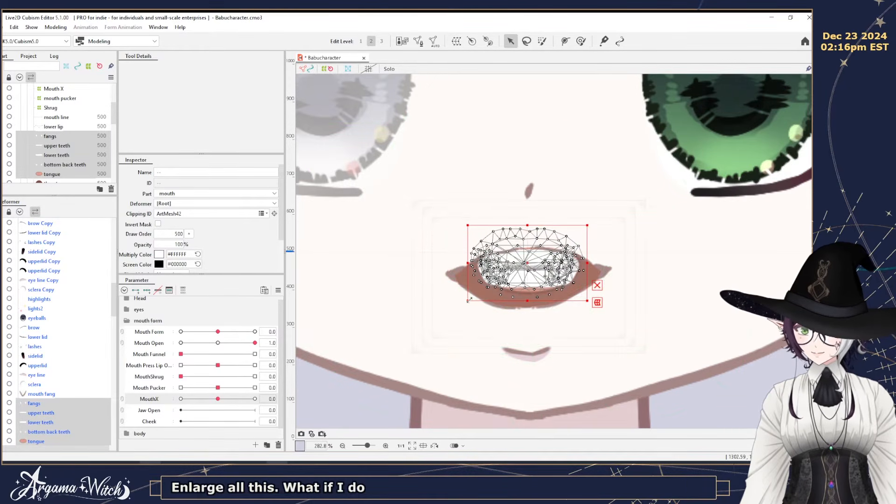
{"action": "left_click_drag", "start_coordinate": [468, 300], "coordinate": [464, 319]}
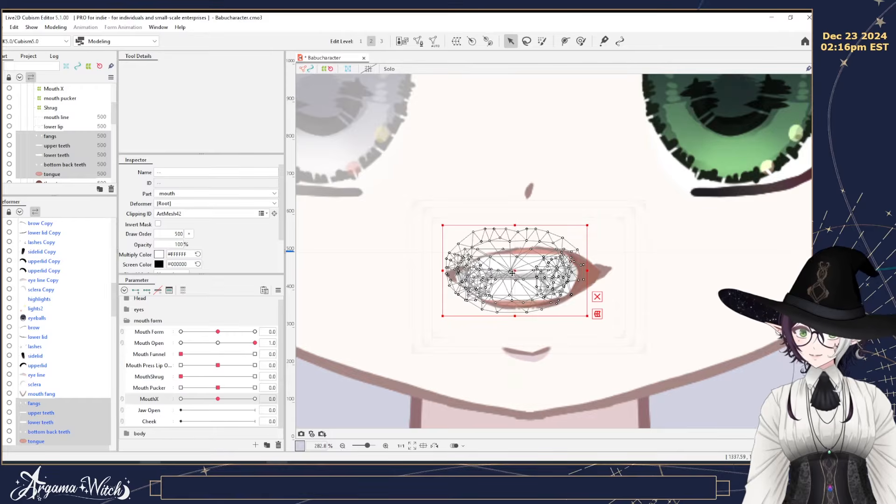
{"action": "left_click_drag", "start_coordinate": [514, 271], "coordinate": [529, 266]}
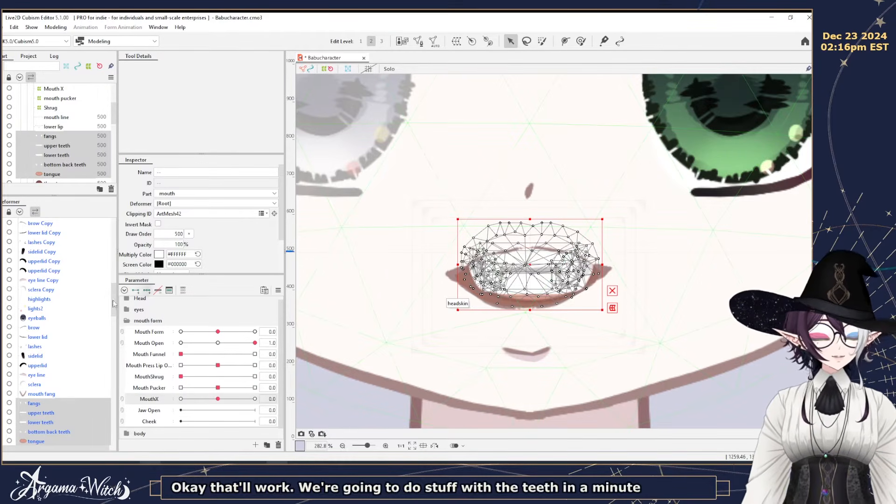
Inspect the enlarged fangs while moving MouthX, and return MouthX to 0.0.
{"action": "left_click", "coordinate": [53, 127]}
{"action": "left_click", "coordinate": [50, 135]}
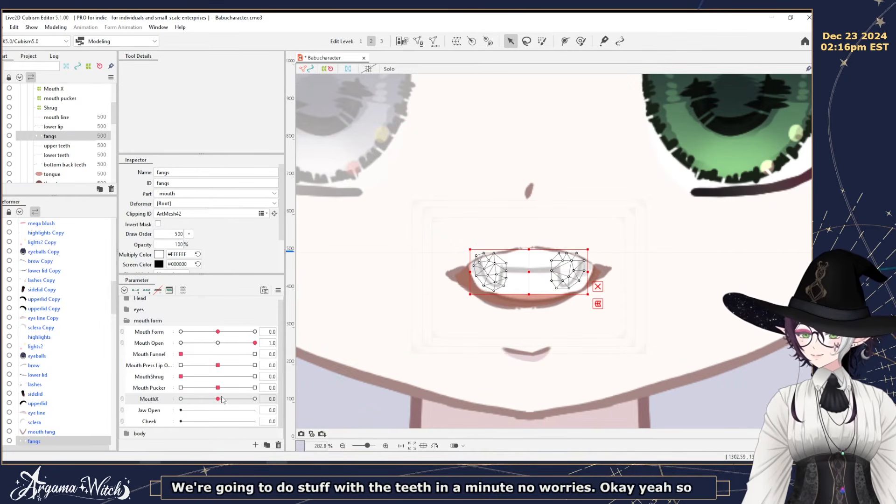
{"action": "left_click", "coordinate": [188, 399]}
{"action": "left_click", "coordinate": [218, 398]}
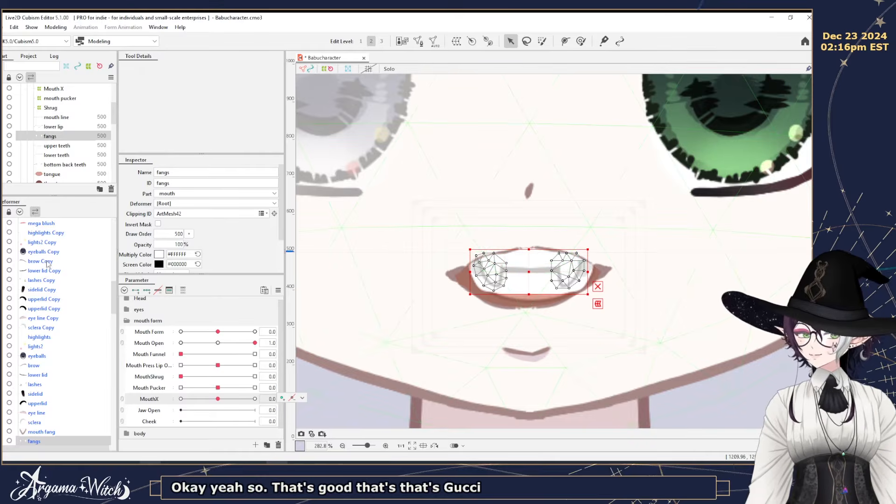
Set Mouth Open to 0.0 and create a warp deformer named Jaw as parent of the Mouth X deformer.
{"action": "scroll", "coordinate": [65, 233], "scroll_direction": "up", "scroll_amount": 3}
{"action": "left_click", "coordinate": [46, 90]}
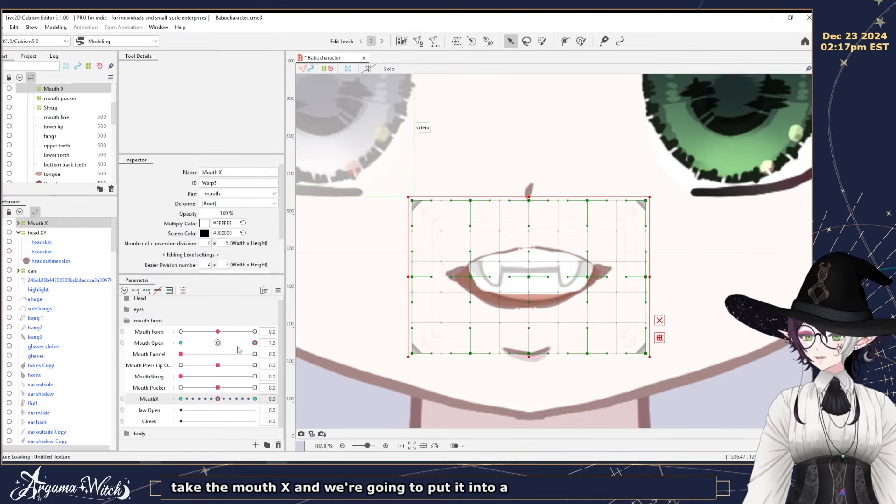
{"action": "left_click_drag", "start_coordinate": [238, 349], "coordinate": [122, 343]}
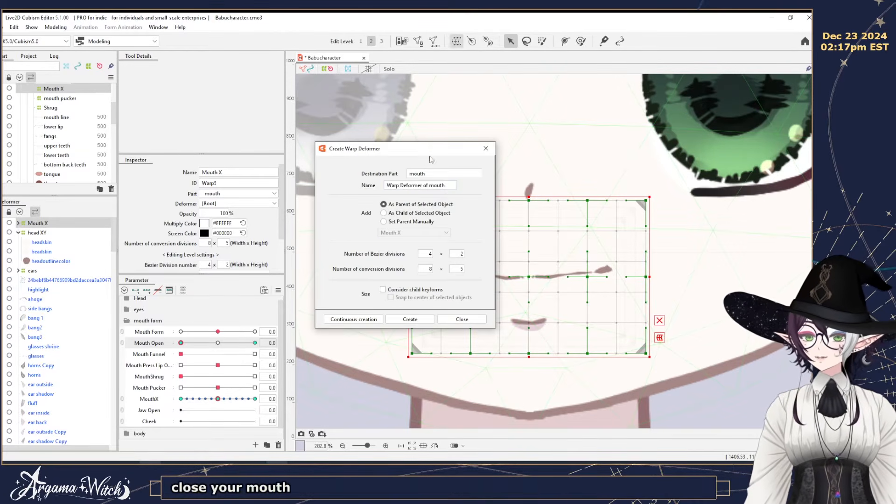
{"action": "left_click", "coordinate": [456, 41]}
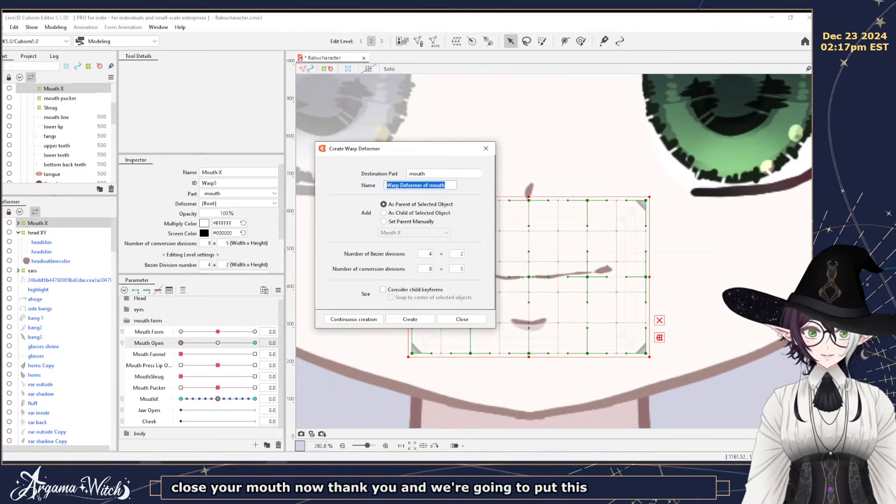
{"action": "type", "text": "Jaw"}
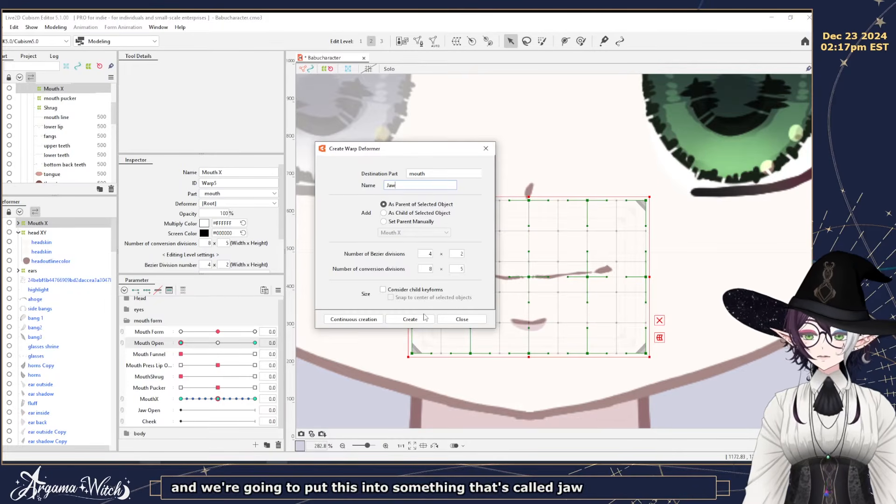
{"action": "left_click", "coordinate": [409, 319]}
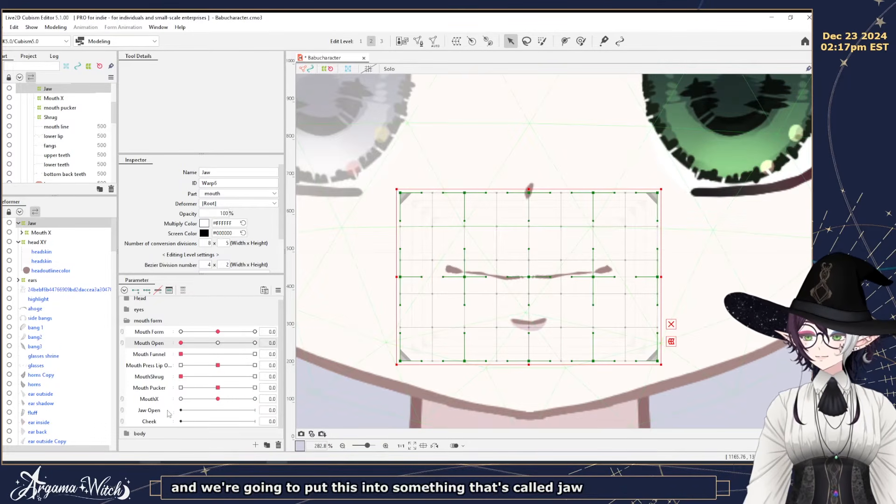
Add two keys each on Jaw Open and Mouth Open to the Jaw deformer, leaving both parameters at 0.0.
{"action": "left_click", "coordinate": [141, 414]}
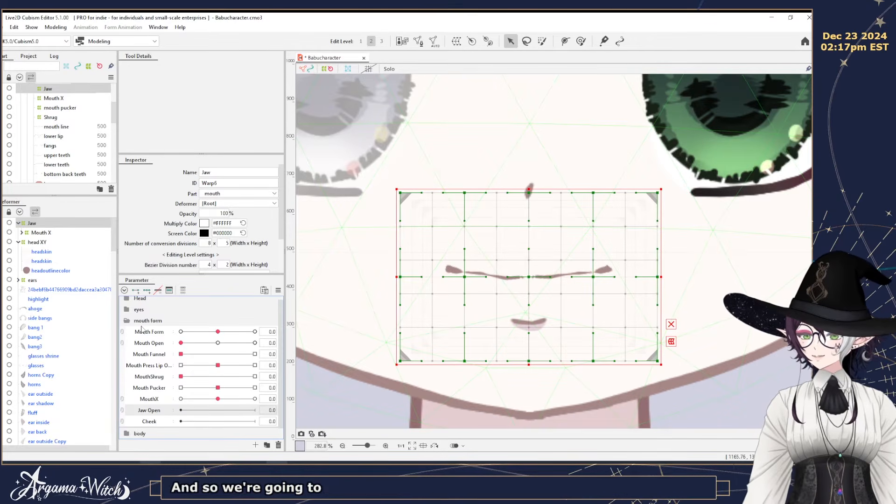
{"action": "left_click", "coordinate": [180, 410]}
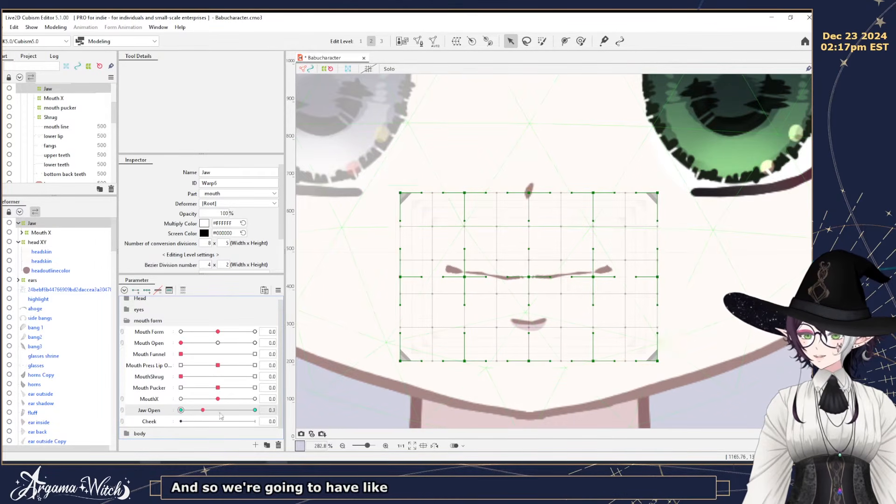
{"action": "left_click", "coordinate": [181, 343]}
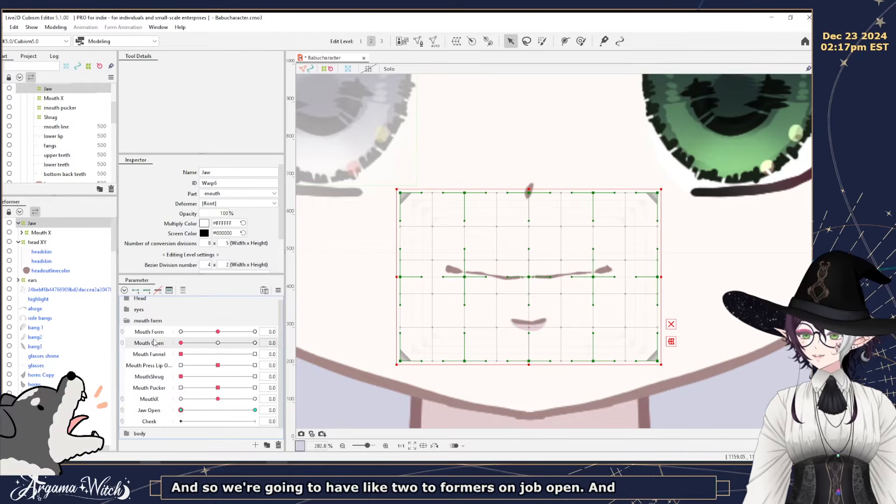
{"action": "left_click_drag", "start_coordinate": [179, 343], "coordinate": [117, 363]}
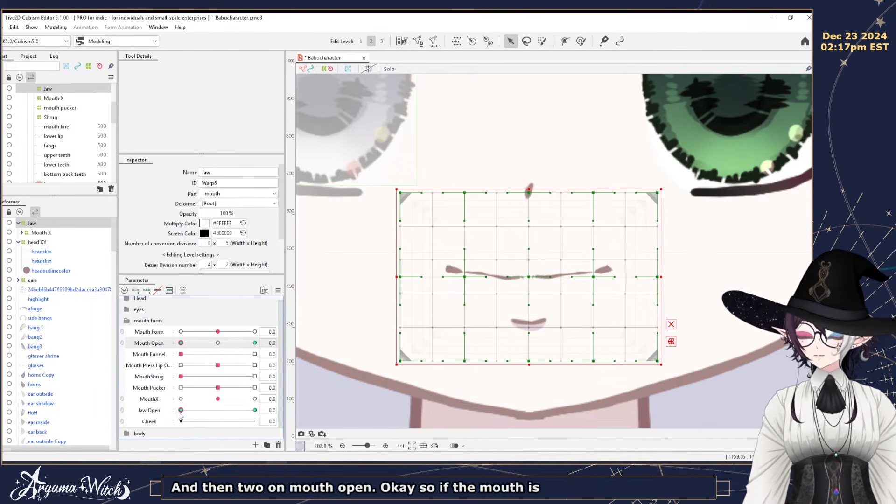
Set Jaw Open to 1.0 and pull the middle of the Jaw deformer slightly downwards.
{"action": "left_click_drag", "start_coordinate": [181, 410], "coordinate": [274, 413]}
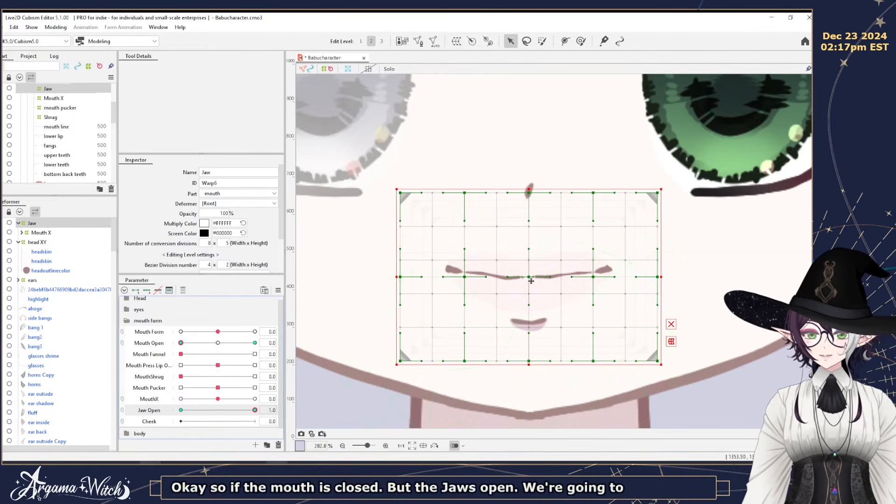
{"action": "left_click_drag", "start_coordinate": [531, 280], "coordinate": [531, 301]}
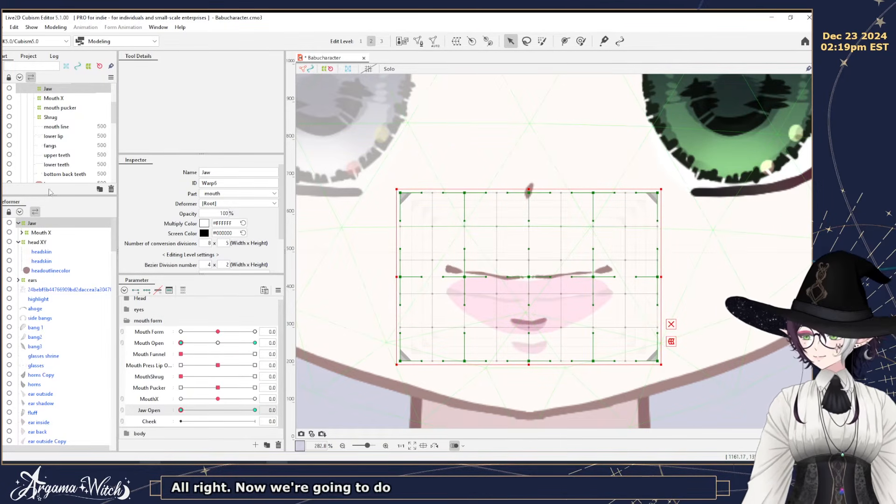
Create a warp deformer named Jaw Open as parent of the tongue, bottom back teeth and lower teeth.
{"action": "left_click_drag", "start_coordinate": [52, 196], "coordinate": [53, 262]}
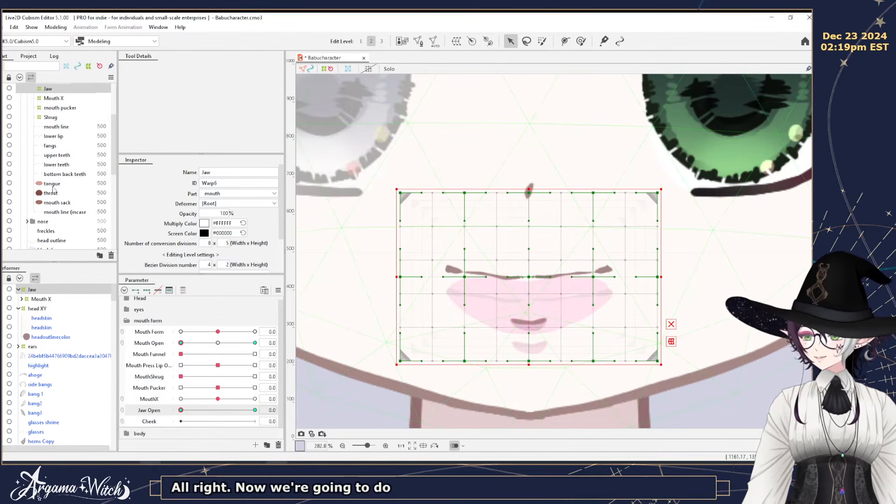
{"action": "left_click", "coordinate": [53, 184]}
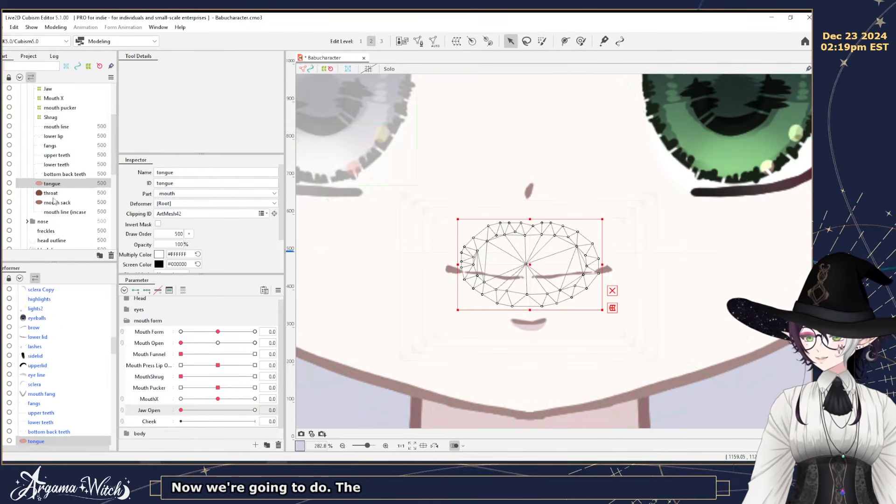
{"action": "left_click", "coordinate": [59, 174], "text": "ctrl"}
{"action": "left_click", "coordinate": [59, 165], "text": "ctrl"}
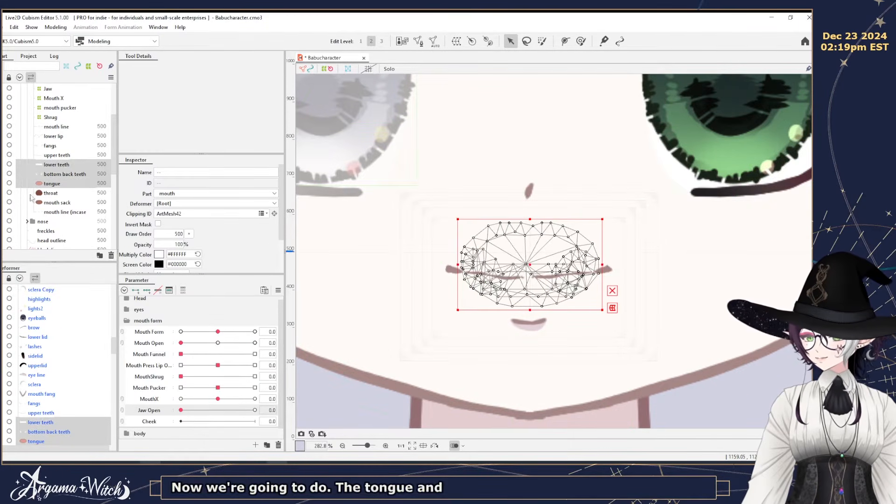
{"action": "left_click", "coordinate": [456, 43]}
{"action": "triple_click", "coordinate": [455, 185]}
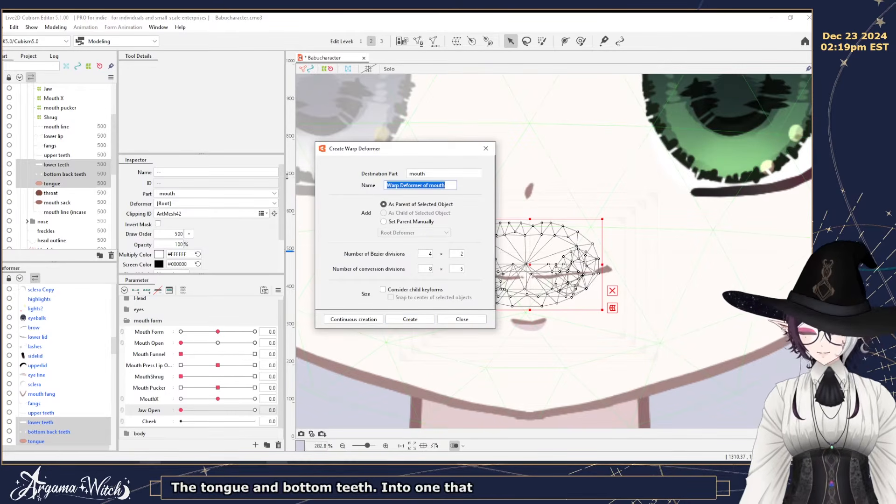
{"action": "key", "text": "BackSpace"}
{"action": "type", "text": "Jaw Open"}
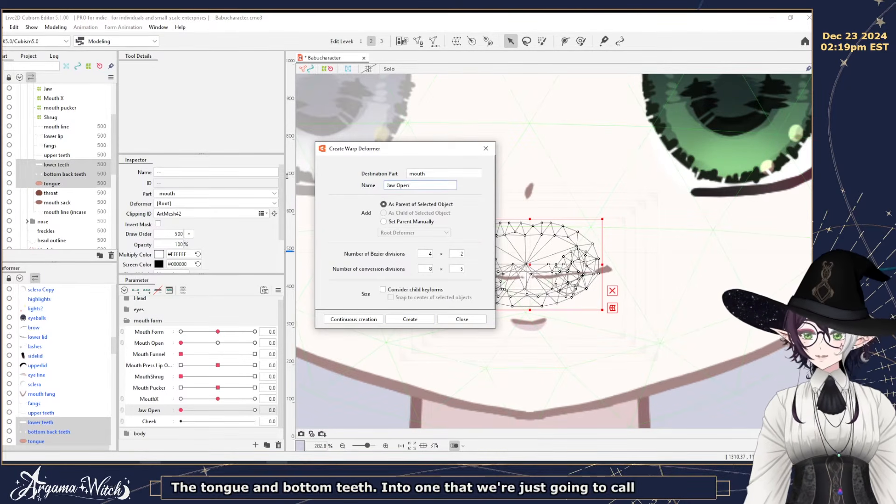
{"action": "left_click", "coordinate": [410, 319]}
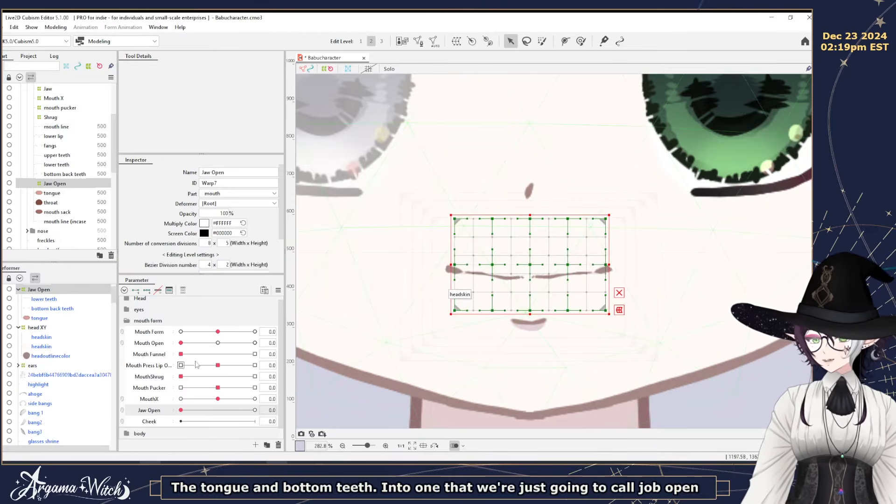
Set Mouth Open to 1.0 and add two Jaw Open keys to the Jaw Open deformer.
{"action": "left_click_drag", "start_coordinate": [187, 344], "coordinate": [255, 343]}
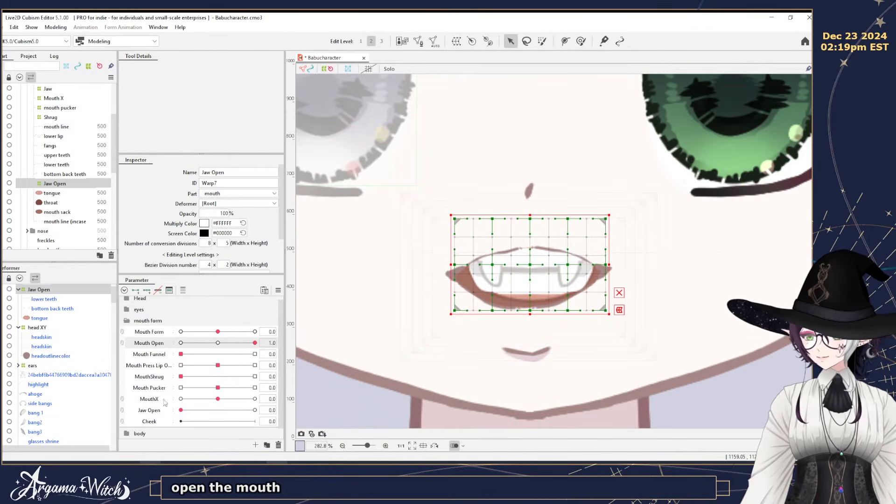
{"action": "left_click", "coordinate": [157, 411]}
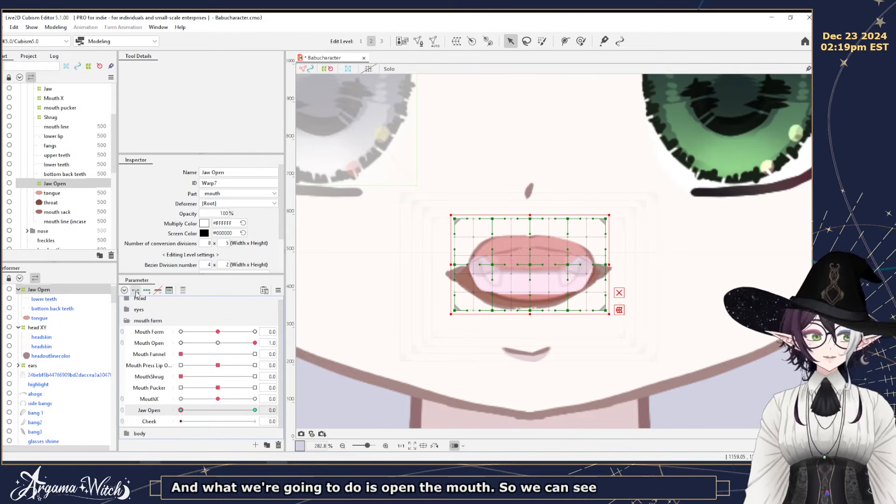
At Jaw Open 1.0, lower the Jaw Open deformer with the bottom teeth and tongue, and check it at Mouth Form 1.0.
{"action": "left_click_drag", "start_coordinate": [181, 410], "coordinate": [255, 411]}
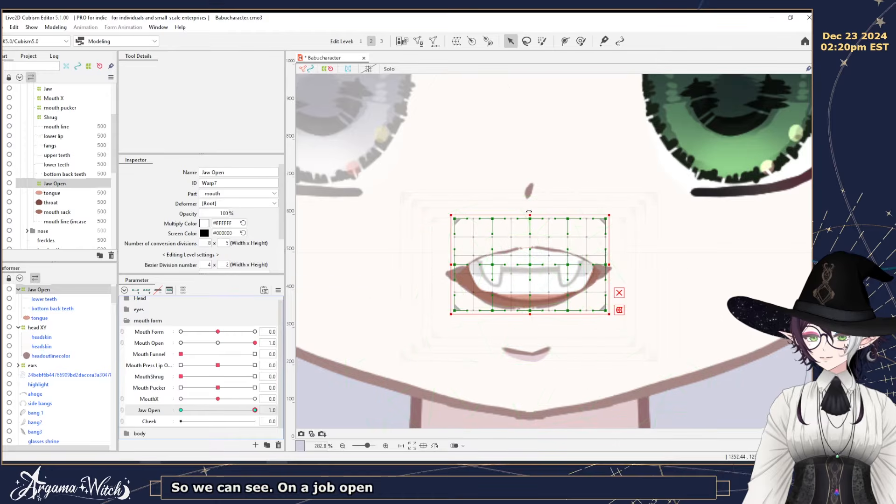
{"action": "scroll", "coordinate": [202, 373], "scroll_direction": "down", "scroll_amount": 2}
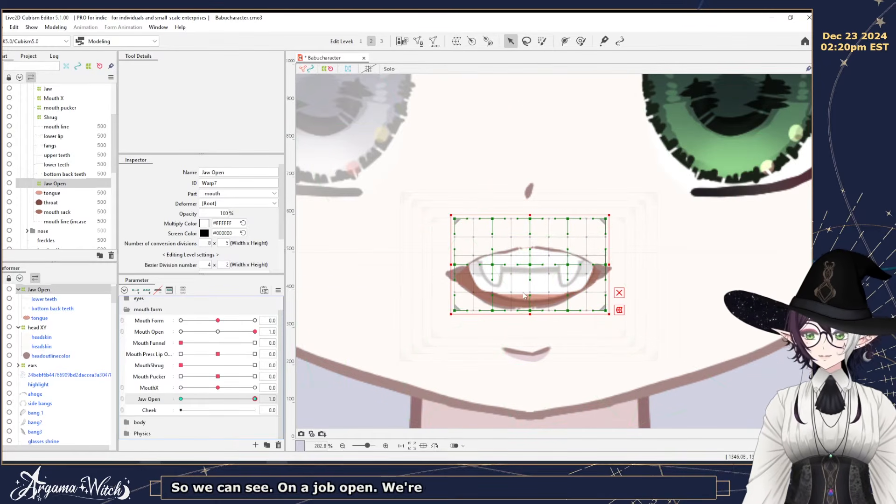
{"action": "left_click_drag", "start_coordinate": [503, 357], "coordinate": [502, 341]}
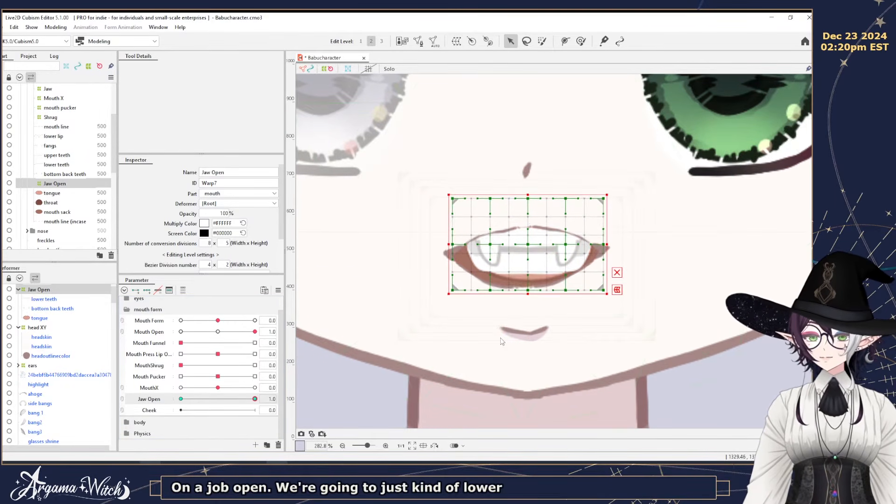
{"action": "key", "text": "Down"}
{"action": "key", "text": "Down"}
{"action": "key", "text": "Down"}
{"action": "key", "text": "Down"}
{"action": "key", "text": "Down"}
{"action": "key", "text": "Down"}
{"action": "key", "text": "Down"}
{"action": "key", "text": "Down"}
{"action": "key", "text": "Down"}
{"action": "key", "text": "Down"}
{"action": "key", "text": "Down"}
{"action": "key", "text": "Down"}
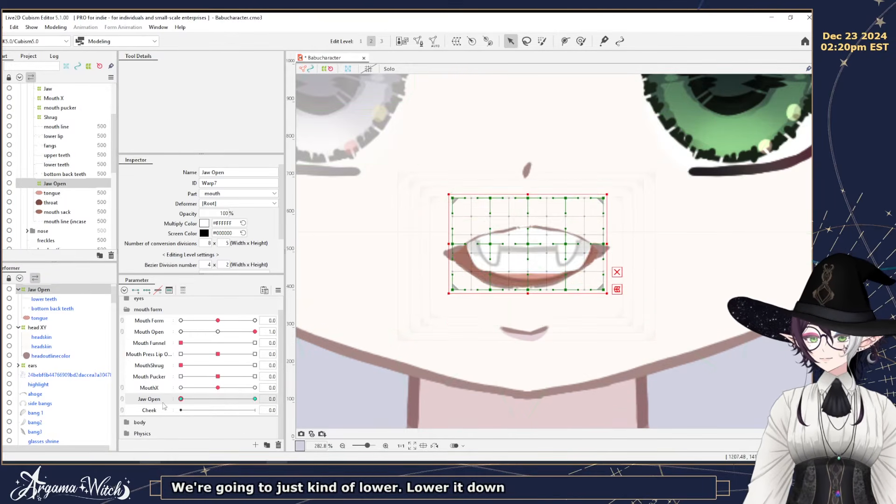
{"action": "scroll", "coordinate": [209, 340], "scroll_direction": "up", "scroll_amount": 2}
{"action": "left_click_drag", "start_coordinate": [218, 335], "coordinate": [255, 336]}
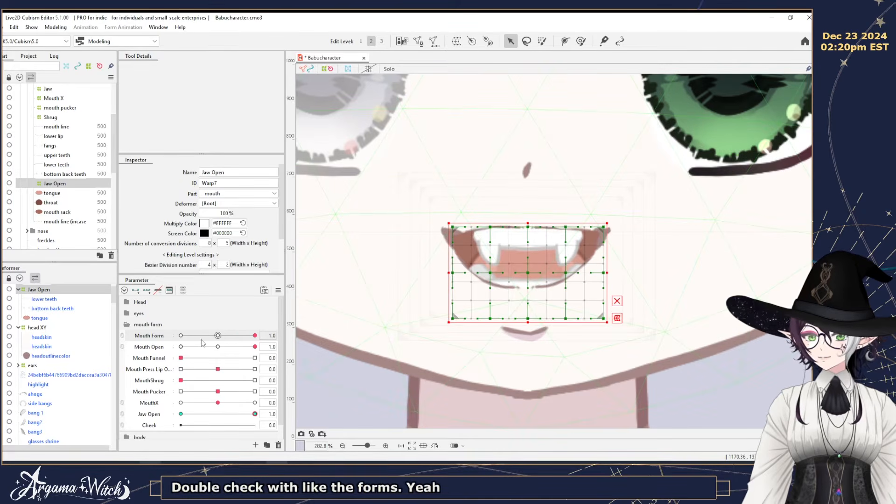
{"action": "left_click", "coordinate": [52, 155]}
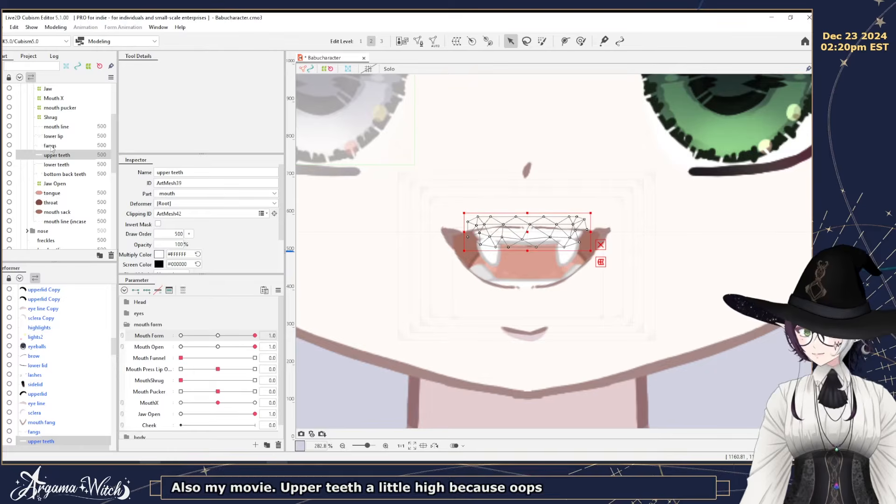
{"action": "key", "text": "ctrl+z"}
{"action": "key", "text": "ctrl+z"}
{"action": "key", "text": "ctrl+z"}
{"action": "key", "text": "ctrl+z"}
{"action": "key", "text": "ctrl+z"}
{"action": "key", "text": "ctrl+z"}
{"action": "key", "text": "ctrl+z"}
{"action": "key", "text": "ctrl+z"}
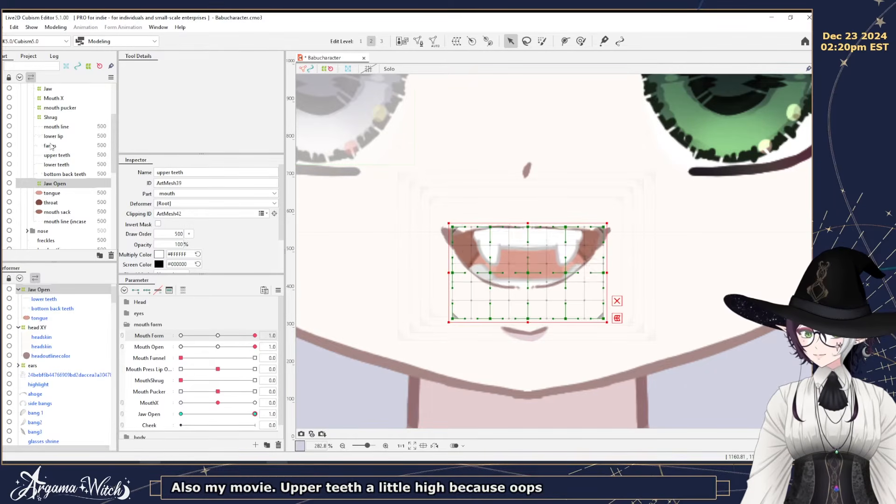
Raise the upper teeth and fangs together slightly inside the open mouth.
{"action": "left_click", "coordinate": [56, 156]}
{"action": "left_click", "coordinate": [55, 146], "text": "ctrl"}
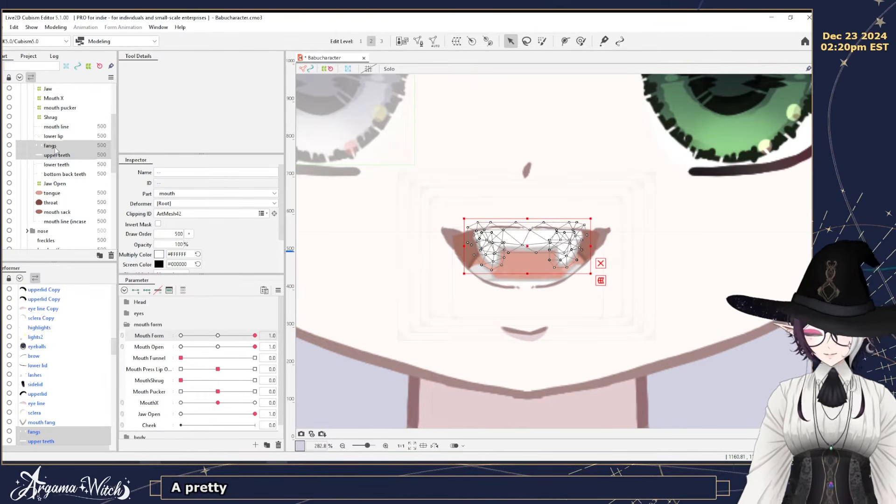
Shrink the tongue in height and width and recentre it between the lower teeth.
{"action": "left_click", "coordinate": [460, 237]}
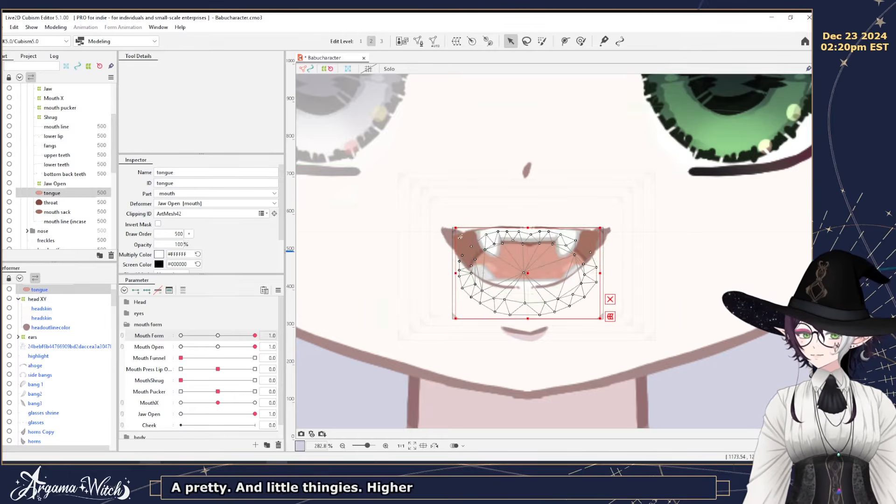
{"action": "left_click_drag", "start_coordinate": [528, 227], "coordinate": [528, 242]}
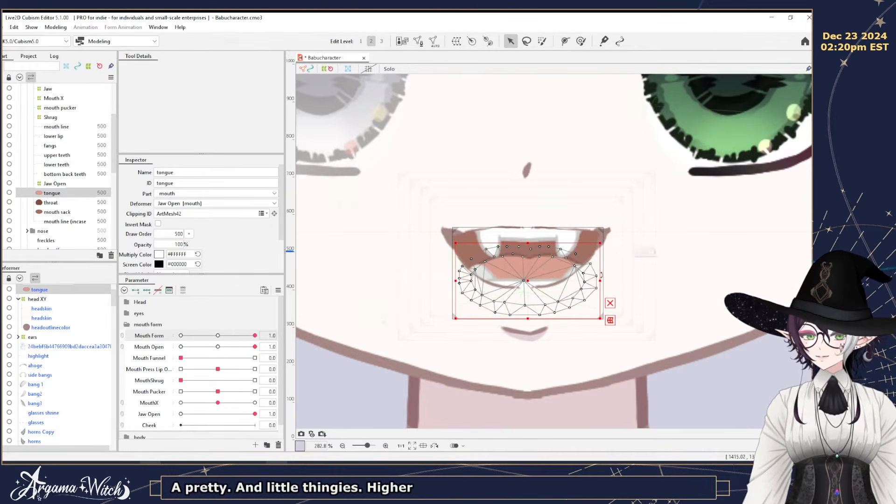
{"action": "left_click_drag", "start_coordinate": [600, 281], "coordinate": [589, 280]}
{"action": "left_click_drag", "start_coordinate": [528, 318], "coordinate": [528, 312]}
{"action": "left_click_drag", "start_coordinate": [526, 280], "coordinate": [523, 277]}
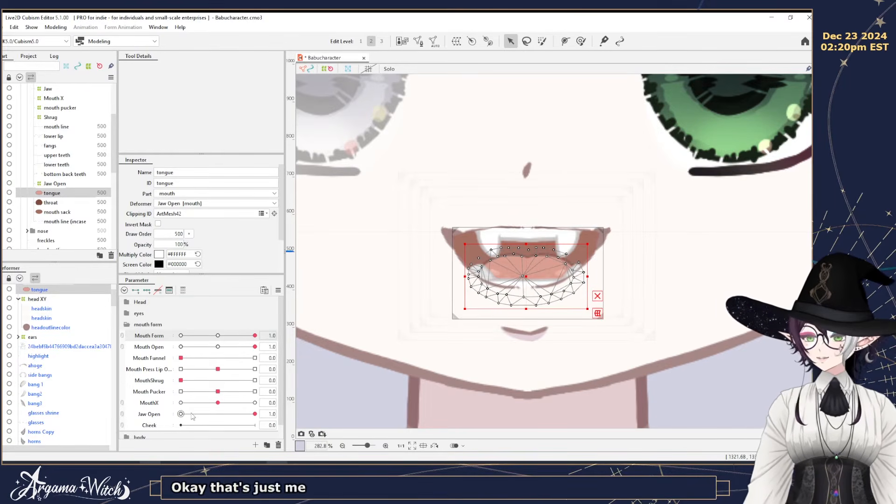
Test the teeth and tongue across the Jaw Open, Mouth Open and Mouth Form ranges, and return all three to 0.0.
{"action": "left_click_drag", "start_coordinate": [227, 422], "coordinate": [122, 423]}
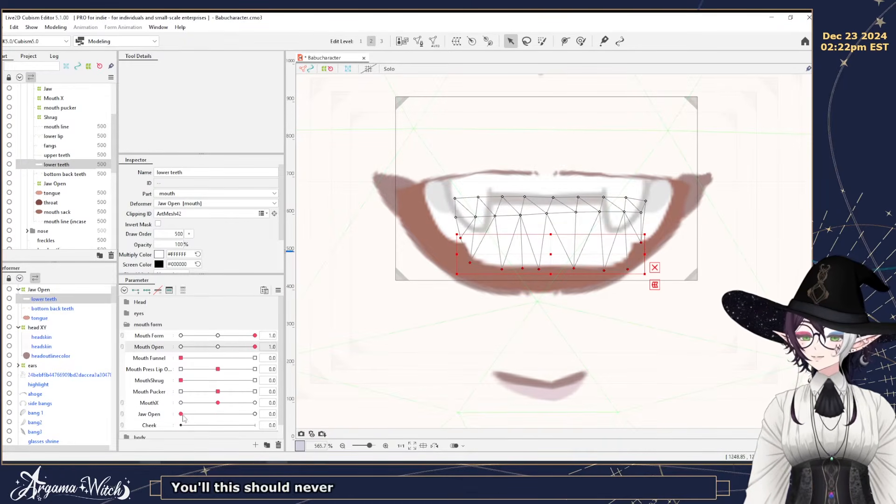
{"action": "left_click_drag", "start_coordinate": [181, 414], "coordinate": [264, 416]}
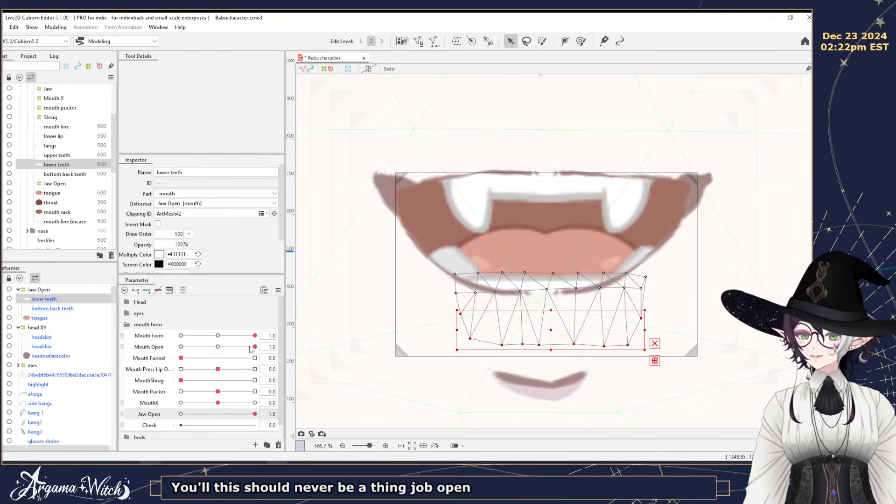
{"action": "left_click_drag", "start_coordinate": [253, 347], "coordinate": [217, 347]}
{"action": "left_click_drag", "start_coordinate": [254, 414], "coordinate": [175, 424]}
{"action": "left_click_drag", "start_coordinate": [218, 347], "coordinate": [179, 336]}
{"action": "mouse_move", "coordinate": [181, 414]}
{"action": "left_mouse_down"}
{"action": "mouse_move", "coordinate": [193, 415]}
{"action": "mouse_move", "coordinate": [182, 407]}
{"action": "left_mouse_up"}
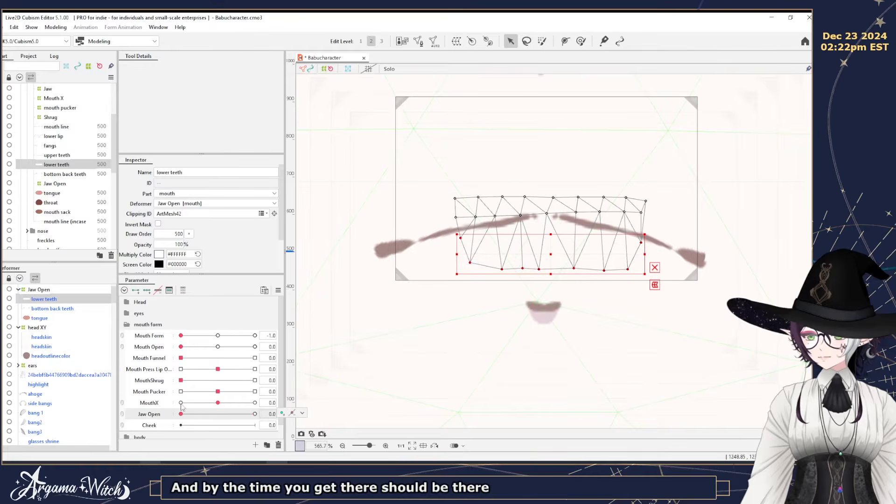
{"action": "left_click_drag", "start_coordinate": [181, 347], "coordinate": [260, 348]}
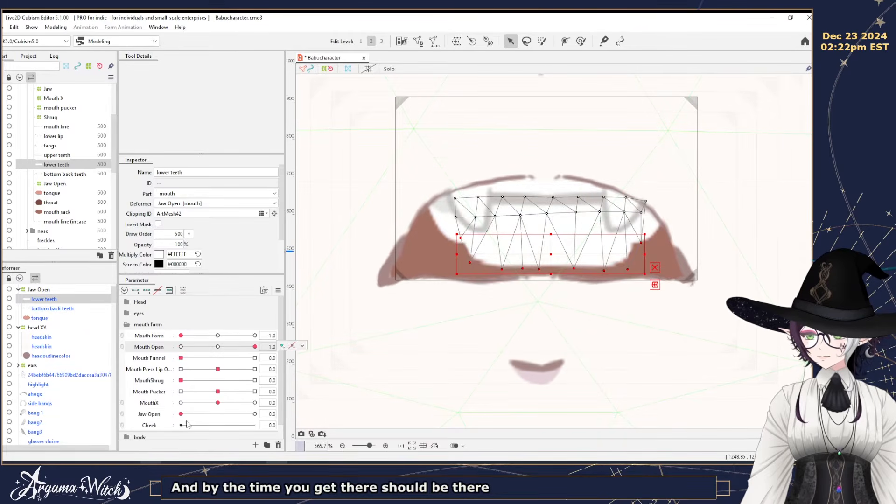
{"action": "mouse_move", "coordinate": [181, 414]}
{"action": "left_mouse_down"}
{"action": "mouse_move", "coordinate": [263, 414]}
{"action": "mouse_move", "coordinate": [180, 413]}
{"action": "left_mouse_up"}
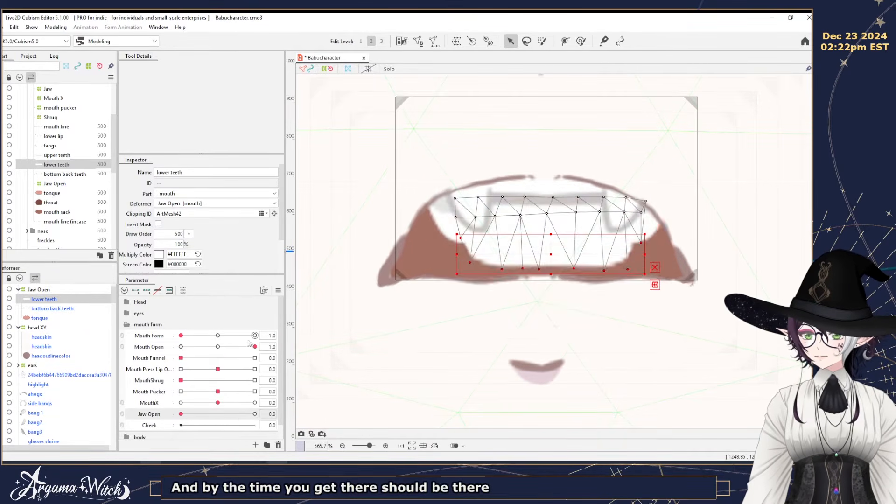
{"action": "left_click_drag", "start_coordinate": [255, 346], "coordinate": [180, 347]}
{"action": "left_click", "coordinate": [218, 337]}
{"action": "scroll", "coordinate": [537, 323], "scroll_direction": "down", "scroll_amount": 6}
{"action": "scroll", "coordinate": [577, 328], "scroll_direction": "up", "scroll_amount": 2}
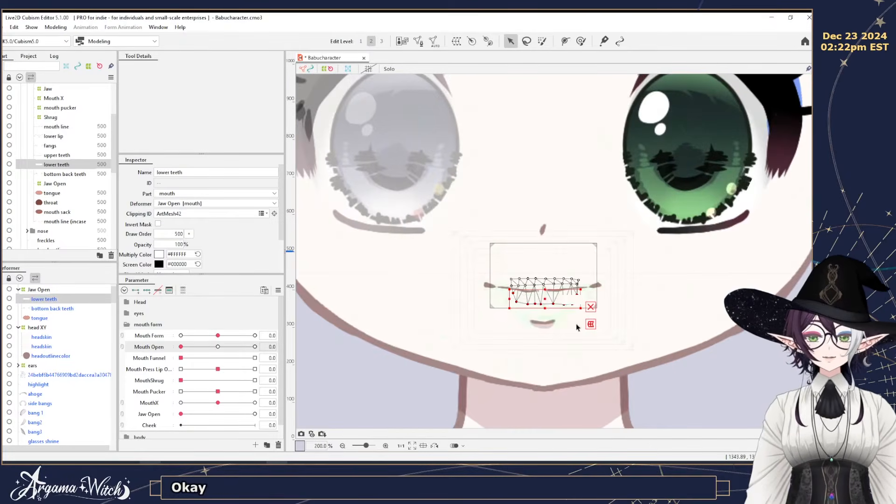
{"action": "left_click", "coordinate": [684, 371]}
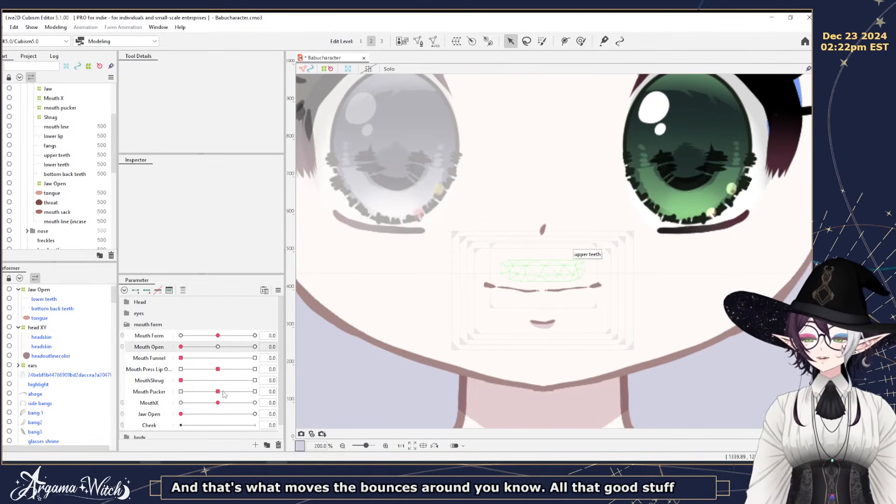
Create a warp deformer named MouthJaw as parent of both headskin meshes and headoutlinecolor, with 4 × 4 Bezier divisions.
{"action": "left_click", "coordinate": [184, 425]}
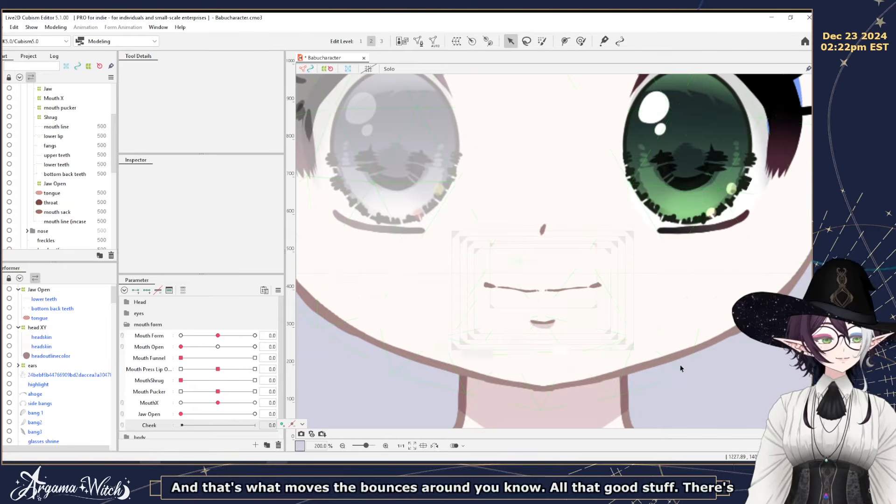
{"action": "left_click", "coordinate": [63, 338]}
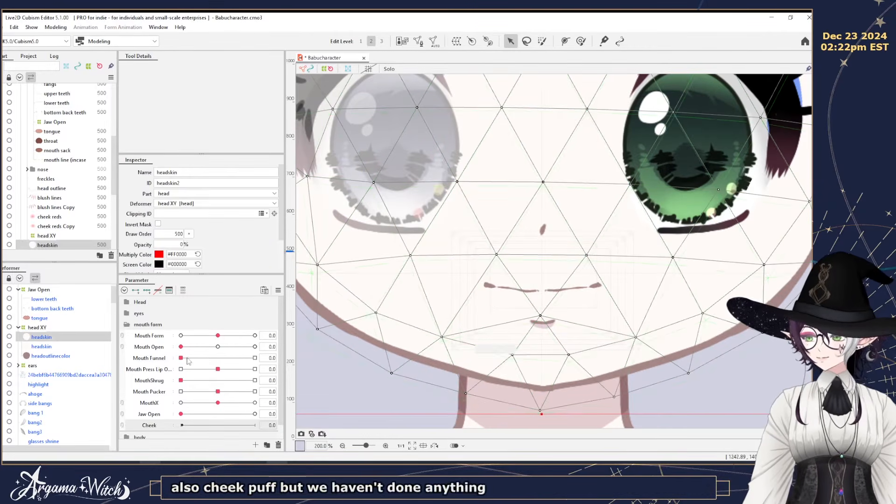
{"action": "left_click", "coordinate": [19, 329]}
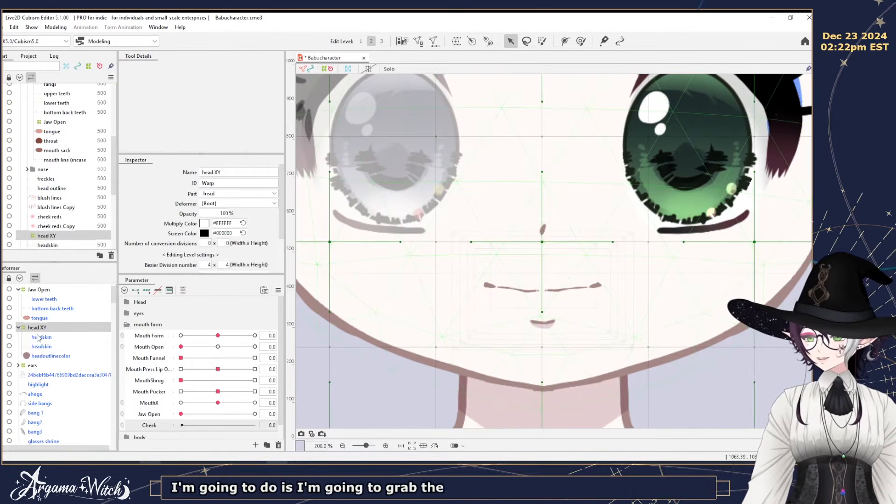
{"action": "left_click", "coordinate": [37, 338]}
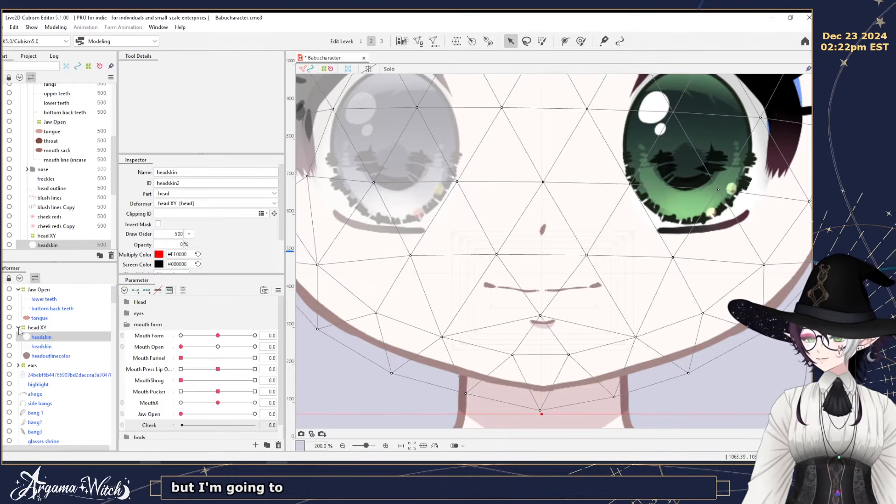
{"action": "left_click", "coordinate": [41, 356], "text": "shift"}
{"action": "left_click", "coordinate": [457, 41]}
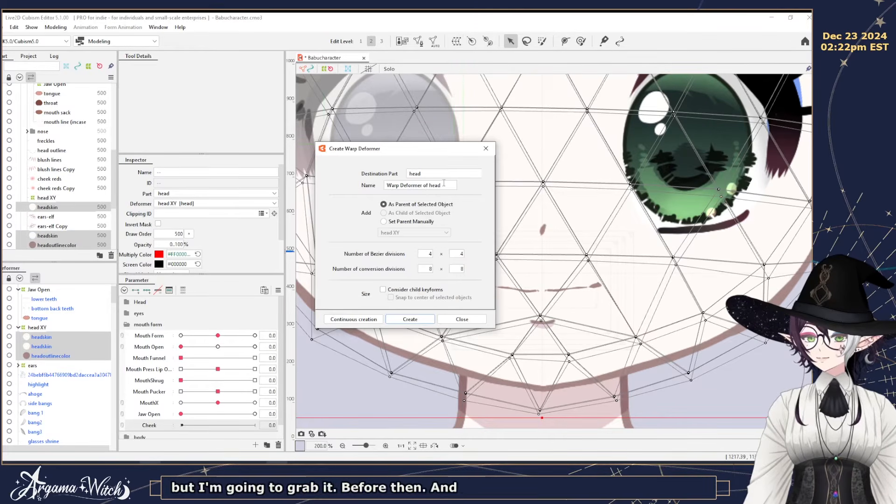
{"action": "left_click_drag", "start_coordinate": [443, 183], "coordinate": [352, 182]}
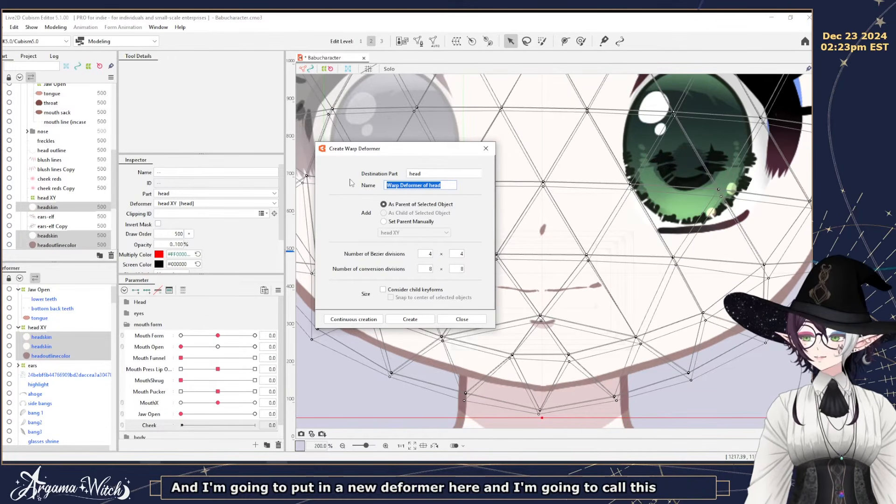
{"action": "type", "text": "Mouth"}
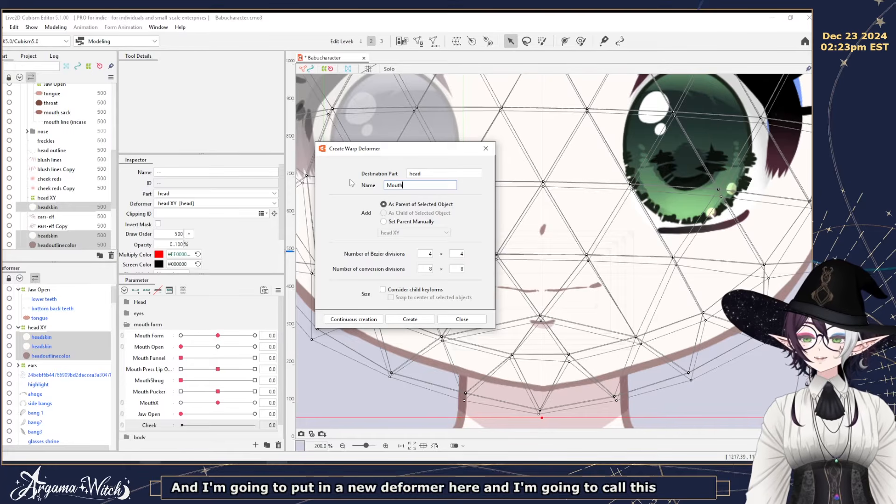
{"action": "type", "text": "Jaw"}
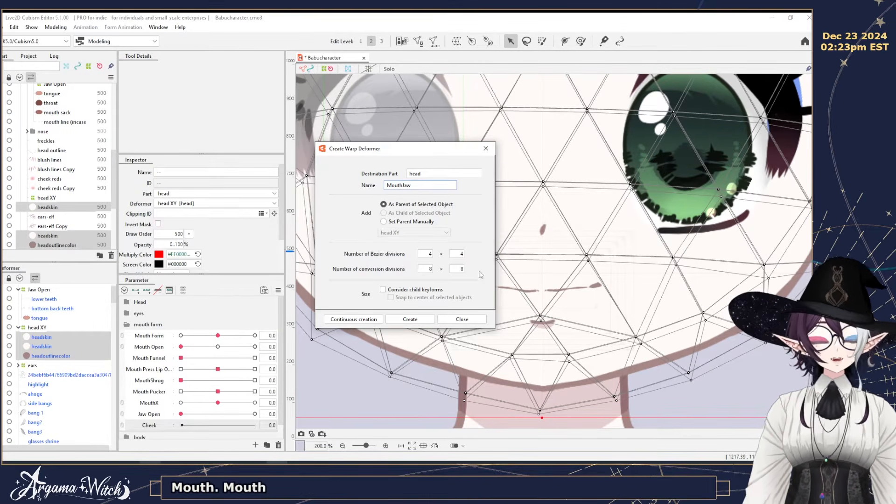
{"action": "left_click", "coordinate": [410, 319]}
Key MouthJaw at two points on Jaw Open, pull the grid's bottom centre point down at 1.0, and return Jaw Open to 0.0.
{"action": "scroll", "coordinate": [504, 262], "scroll_direction": "down", "scroll_amount": 3}
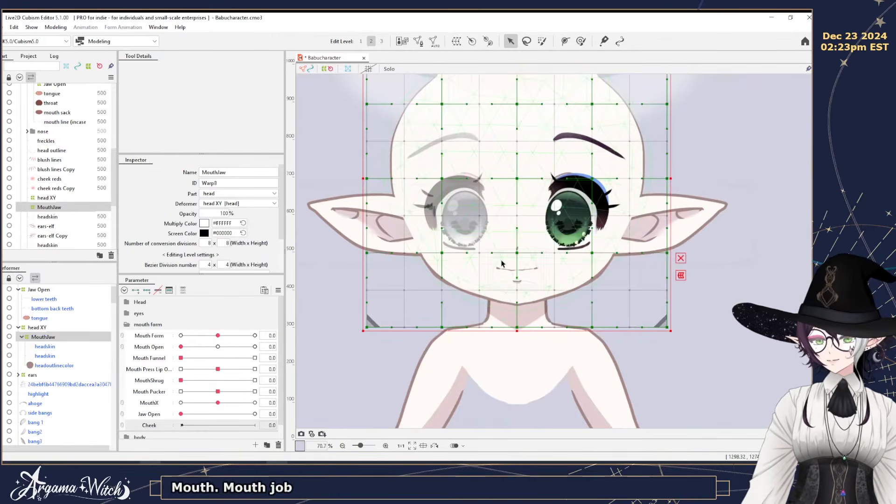
{"action": "scroll", "coordinate": [502, 261], "scroll_direction": "up", "scroll_amount": 2}
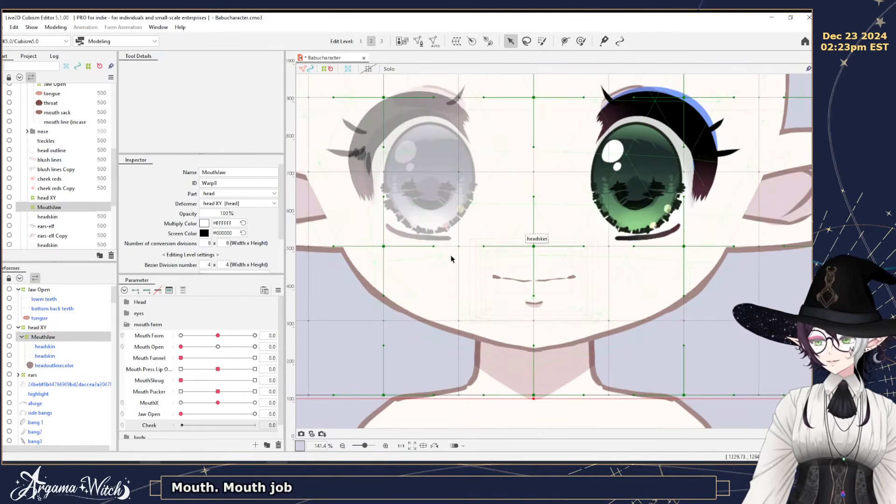
{"action": "left_click", "coordinate": [154, 404]}
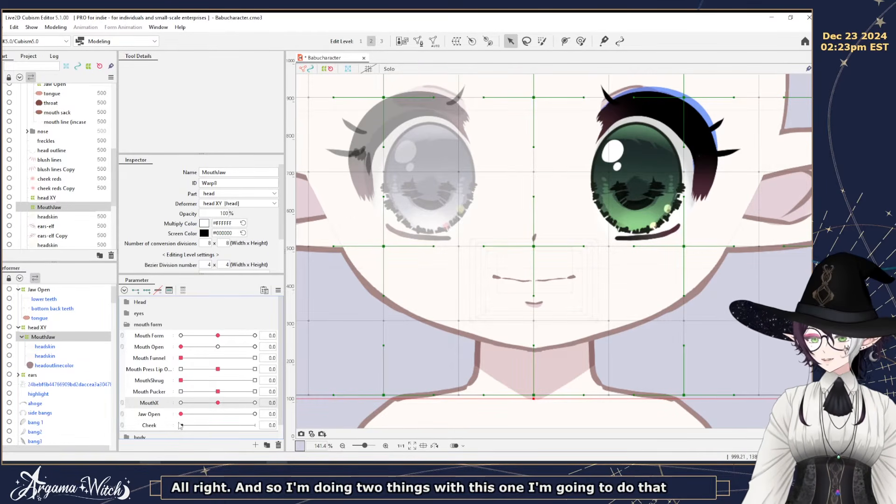
{"action": "left_click", "coordinate": [148, 414]}
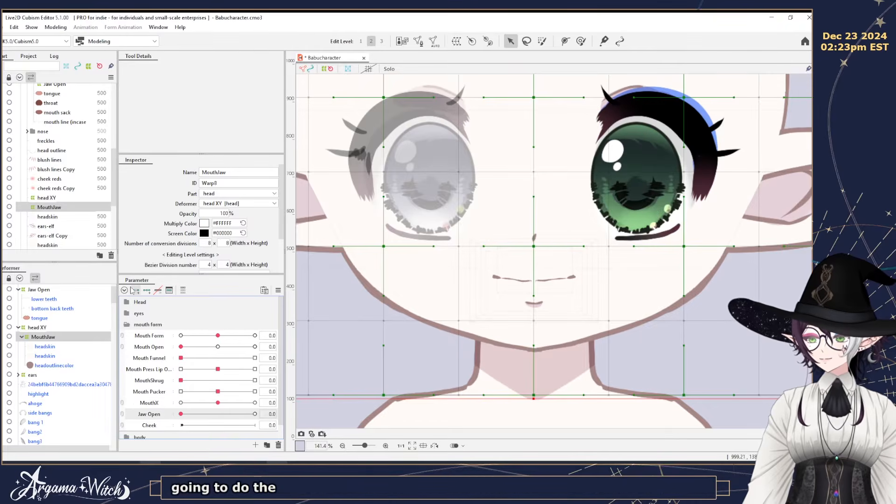
{"action": "left_click_drag", "start_coordinate": [187, 417], "coordinate": [254, 414]}
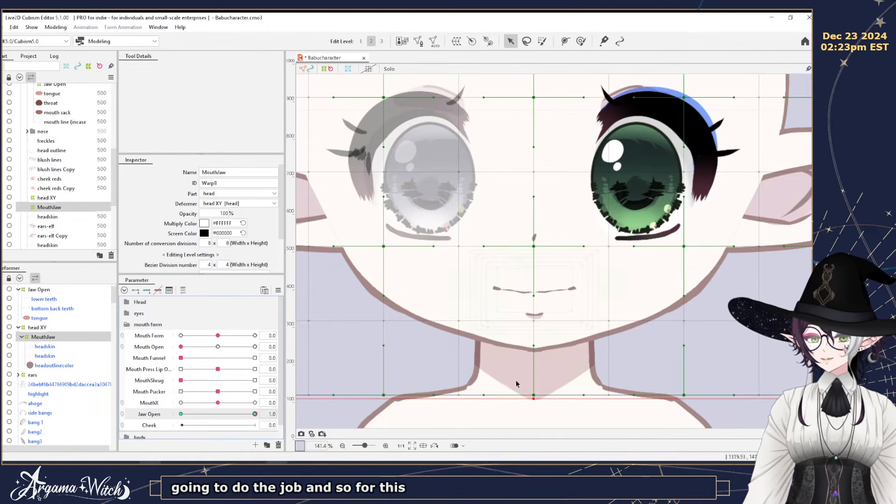
{"action": "left_click_drag", "start_coordinate": [535, 396], "coordinate": [535, 417]}
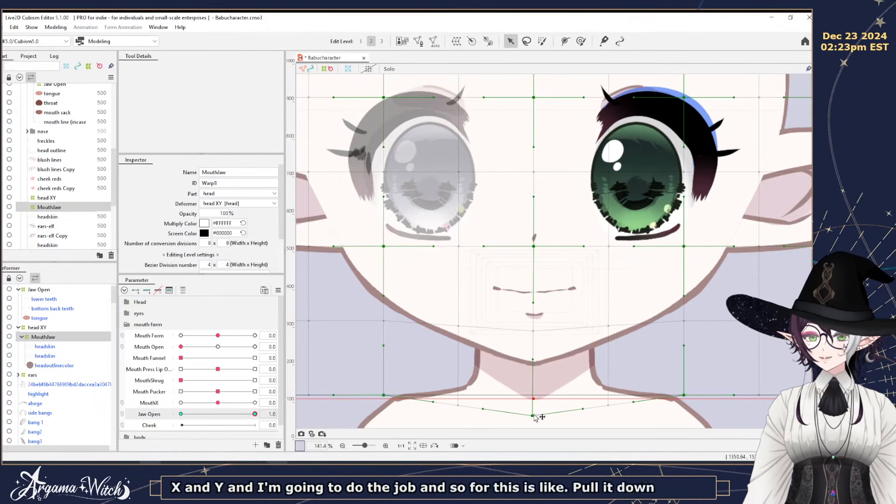
{"action": "mouse_move", "coordinate": [256, 414]}
{"action": "left_mouse_down"}
{"action": "mouse_move", "coordinate": [215, 416]}
{"action": "mouse_move", "coordinate": [306, 407]}
{"action": "mouse_move", "coordinate": [249, 411]}
{"action": "left_mouse_up"}
{"action": "left_click_drag", "start_coordinate": [389, 421], "coordinate": [117, 379]}
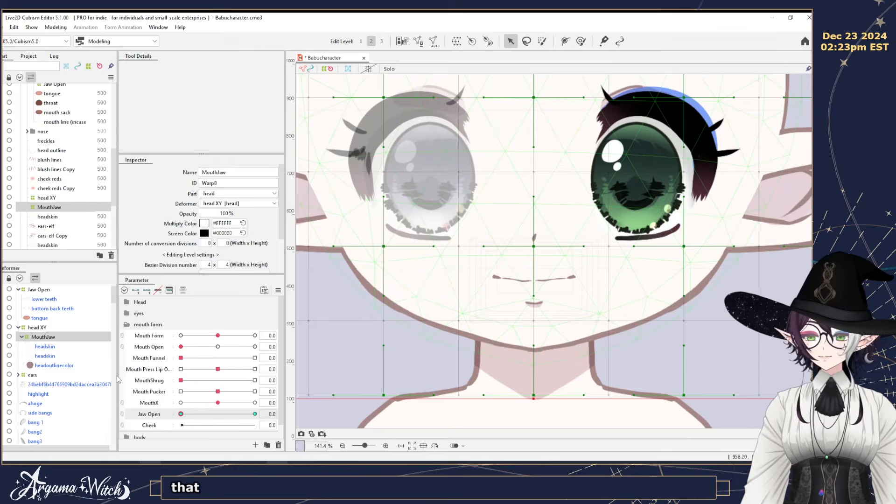
Key MouthJaw at three points on MouthX and, at -1.0, shift the lower-centre grid points left and rotate them slightly clockwise.
{"action": "left_click", "coordinate": [154, 405]}
{"action": "left_click", "coordinate": [147, 291]}
{"action": "left_click_drag", "start_coordinate": [217, 403], "coordinate": [142, 405]}
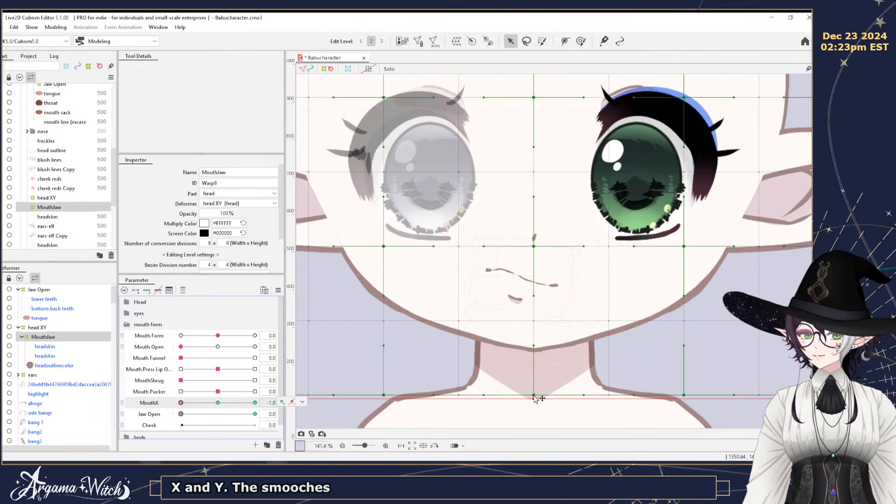
{"action": "left_click_drag", "start_coordinate": [501, 419], "coordinate": [582, 238]}
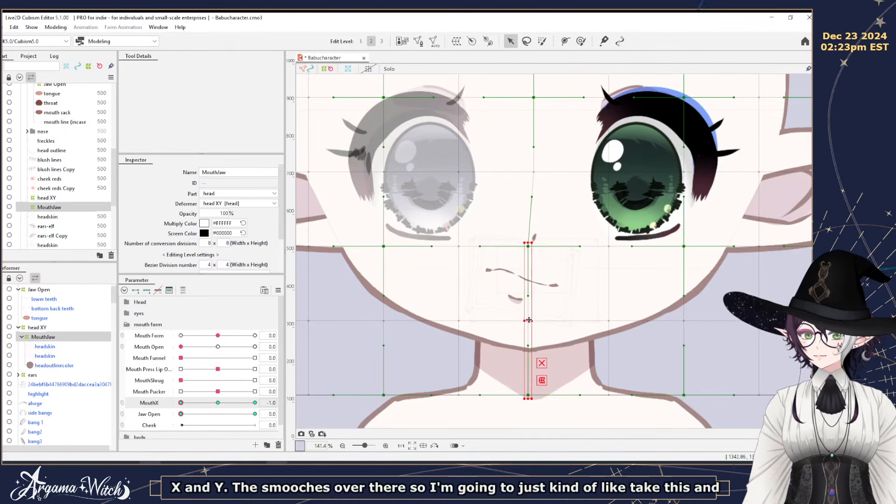
{"action": "left_click_drag", "start_coordinate": [446, 414], "coordinate": [625, 231]}
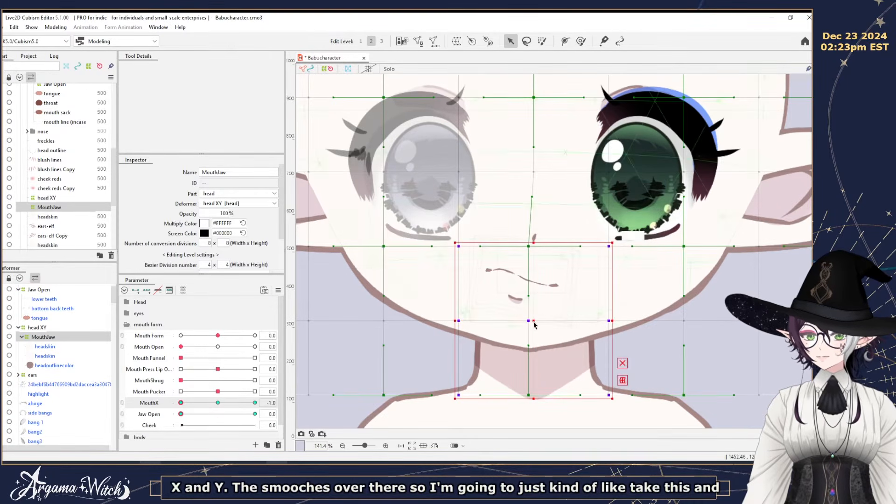
{"action": "left_click_drag", "start_coordinate": [534, 321], "coordinate": [525, 322]}
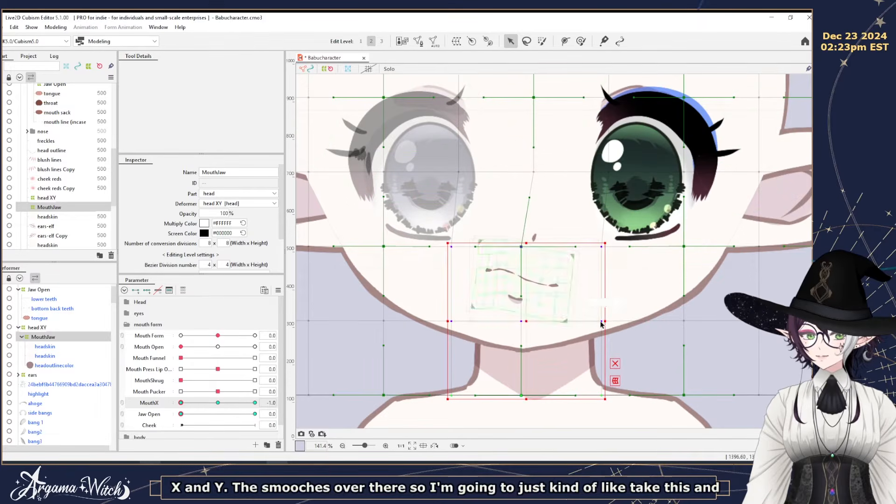
{"action": "left_click_drag", "start_coordinate": [603, 320], "coordinate": [608, 320]}
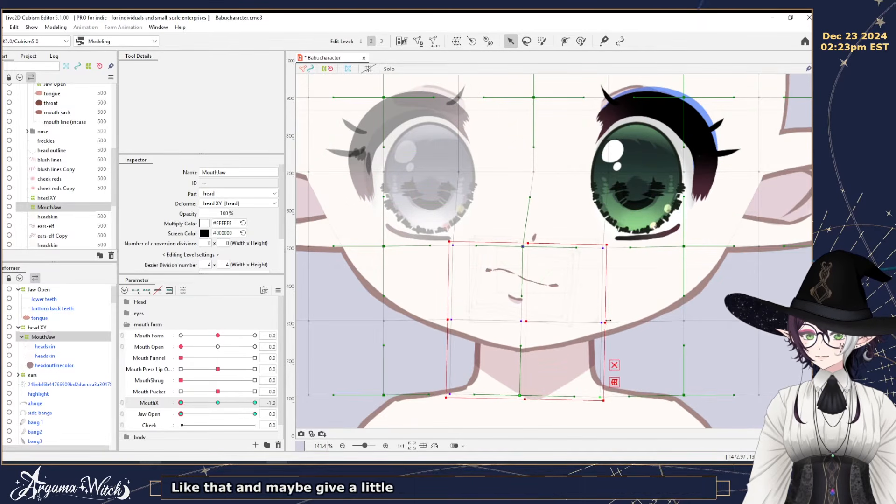
At MouthX 1.0, shift MouthJaw's lower-centre grid points right and rotate them slightly counterclockwise.
{"action": "left_click_drag", "start_coordinate": [181, 403], "coordinate": [271, 402]}
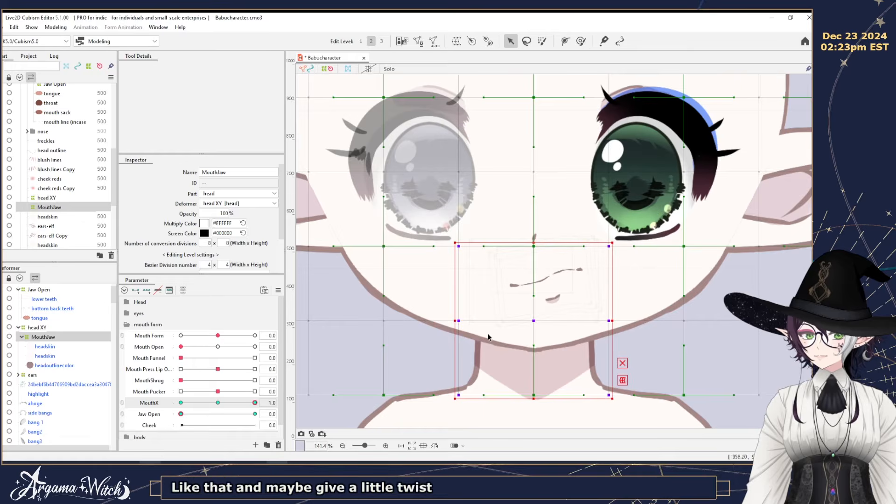
{"action": "left_click_drag", "start_coordinate": [532, 321], "coordinate": [542, 320]}
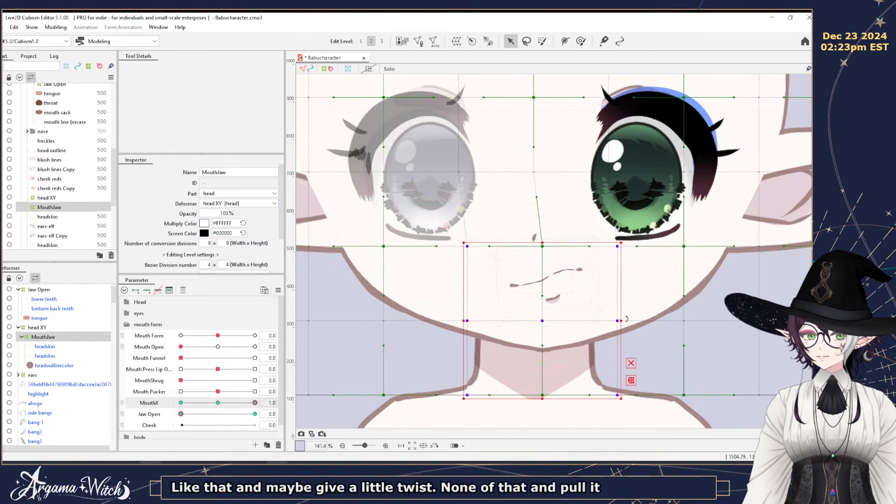
{"action": "left_click_drag", "start_coordinate": [628, 318], "coordinate": [628, 313]}
With MouthX at -1.0 and Jaw Open at 1.0, rotate MouthJaw's lower-centre points slightly clockwise and shift them left.
{"action": "left_click_drag", "start_coordinate": [255, 402], "coordinate": [271, 414]}
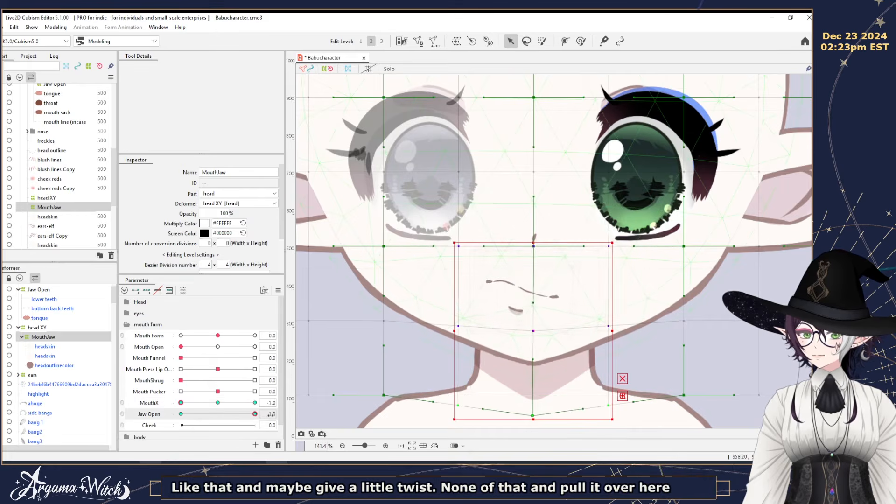
{"action": "left_click_drag", "start_coordinate": [625, 337], "coordinate": [624, 342]}
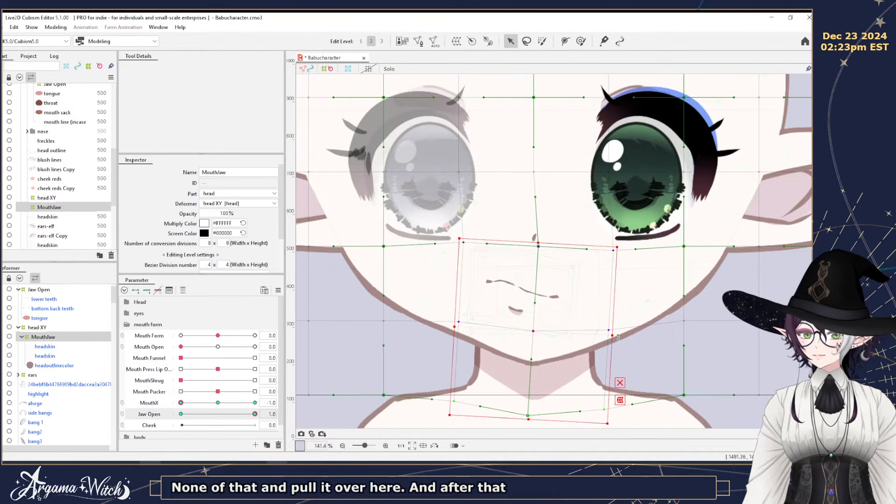
{"action": "left_click_drag", "start_coordinate": [528, 335], "coordinate": [518, 335]}
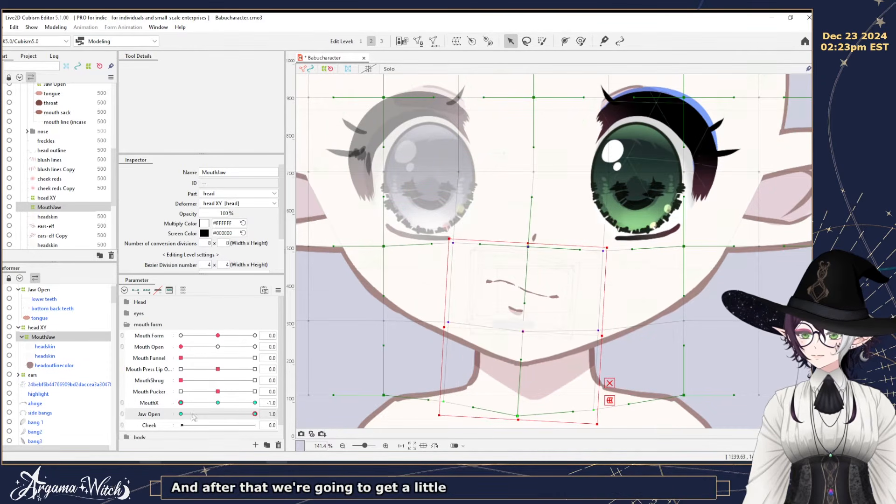
With MouthX and Jaw Open both at 1.0, rotate MouthJaw's lower-centre points slightly counterclockwise and shift them right.
{"action": "left_click_drag", "start_coordinate": [186, 405], "coordinate": [254, 403]}
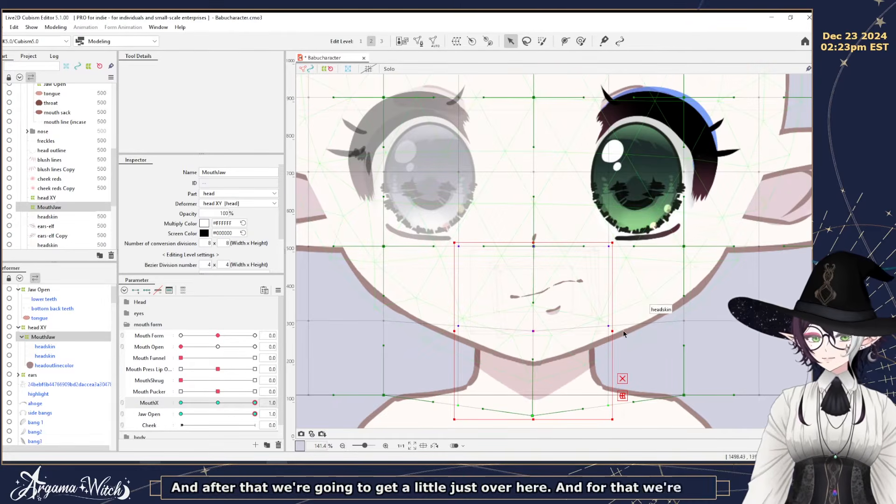
{"action": "left_click_drag", "start_coordinate": [617, 331], "coordinate": [616, 323]}
{"action": "left_click_drag", "start_coordinate": [535, 331], "coordinate": [544, 329]}
Temporarily link MouthX and Jaw Open to test the combined head-skin movement, unlink them, and return both to 0.0.
{"action": "left_click_drag", "start_coordinate": [255, 403], "coordinate": [138, 417]}
{"action": "left_click", "coordinate": [122, 404]}
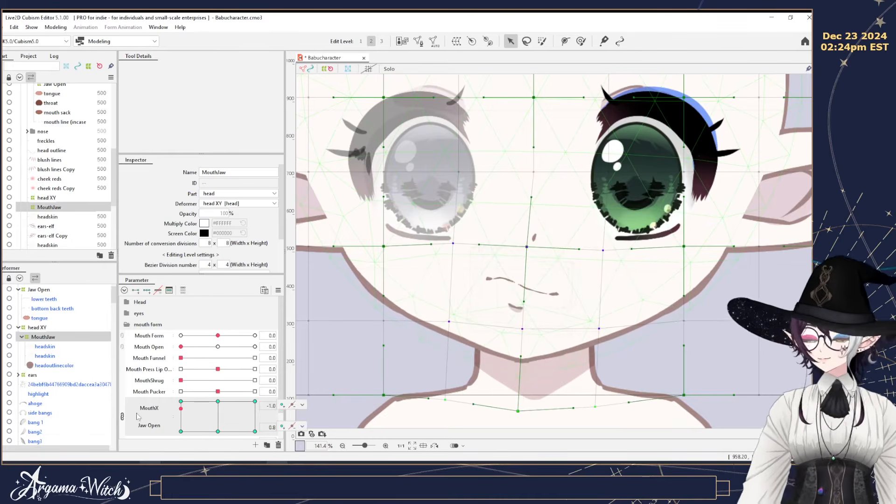
{"action": "left_click", "coordinate": [122, 417]}
{"action": "left_click", "coordinate": [217, 403]}
{"action": "left_click_drag", "start_coordinate": [236, 414], "coordinate": [138, 415]}
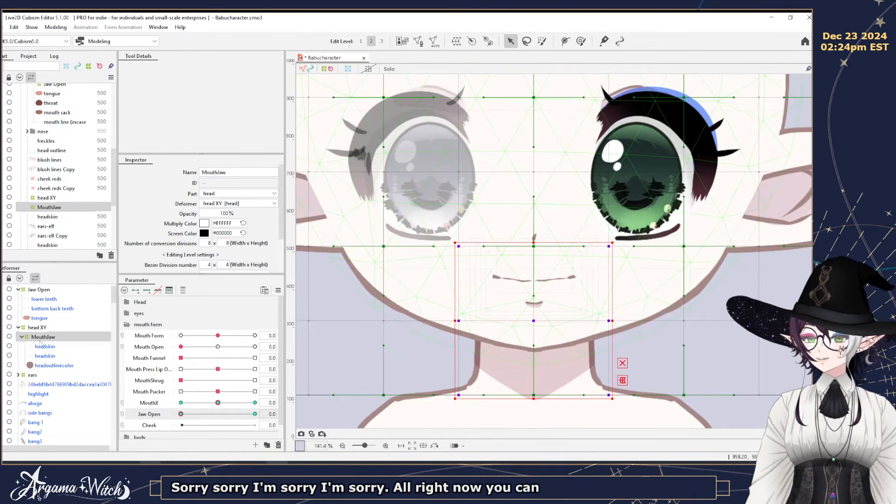
{"action": "left_click", "coordinate": [26, 337]}
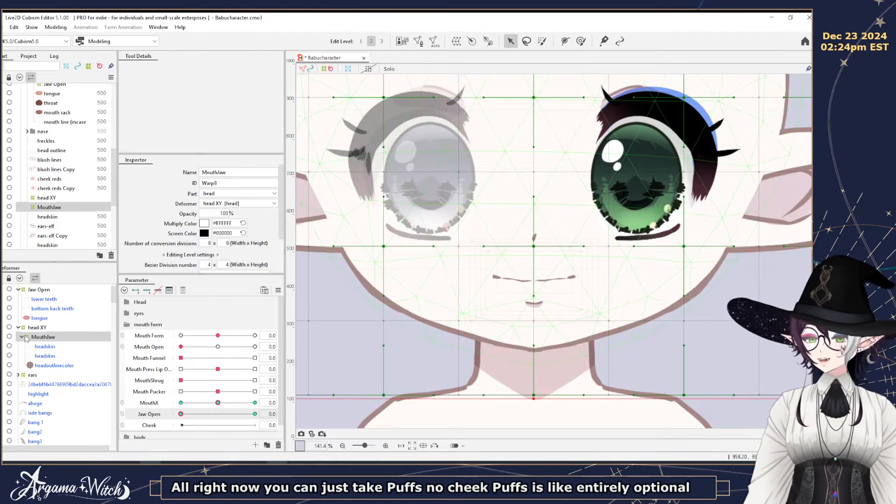
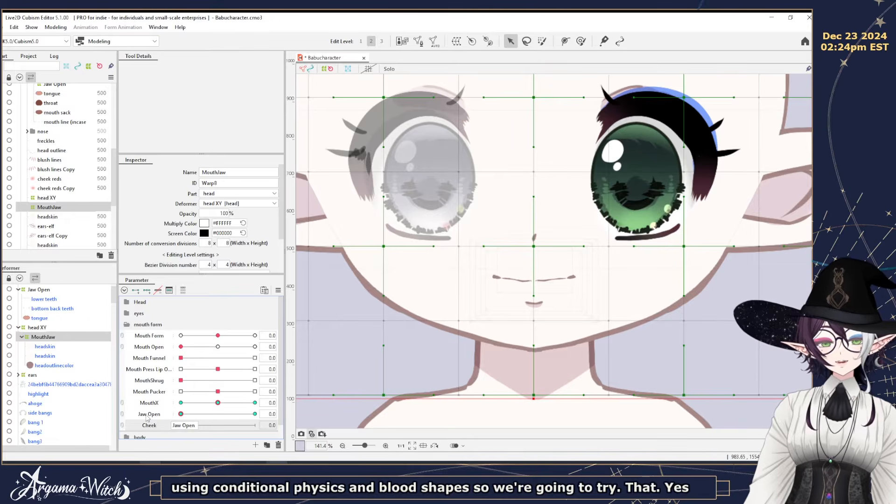
Create a blend-shape parameter named Cheek puff L with the ID CheekpuffL, below the Cheek parameter.
{"action": "scroll", "coordinate": [147, 417], "scroll_direction": "down", "scroll_amount": 1}
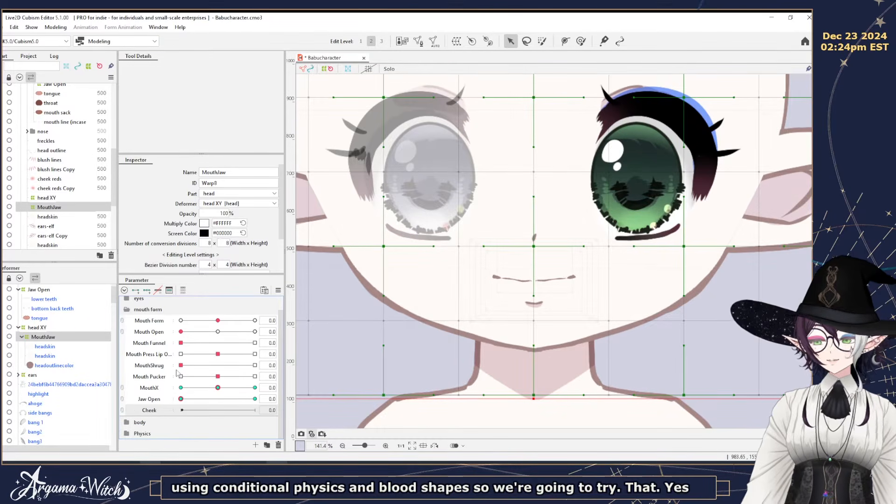
{"action": "left_click", "coordinate": [255, 445]}
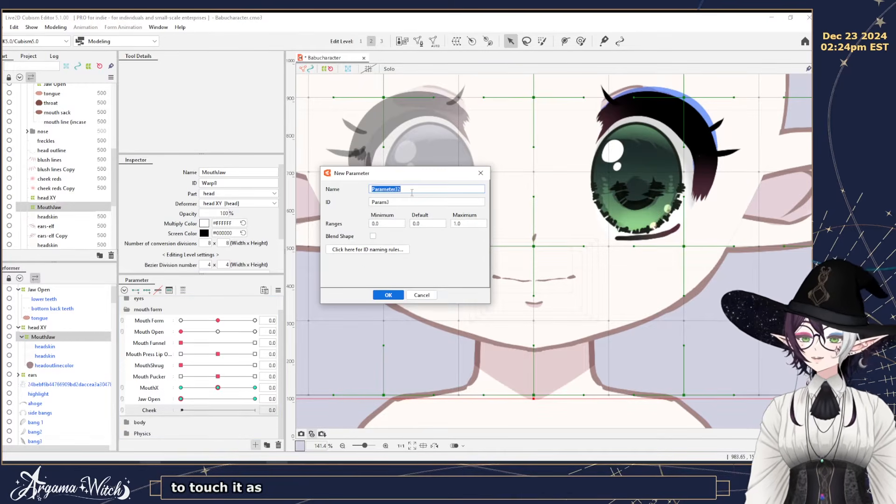
{"action": "type", "text": "Chee"}
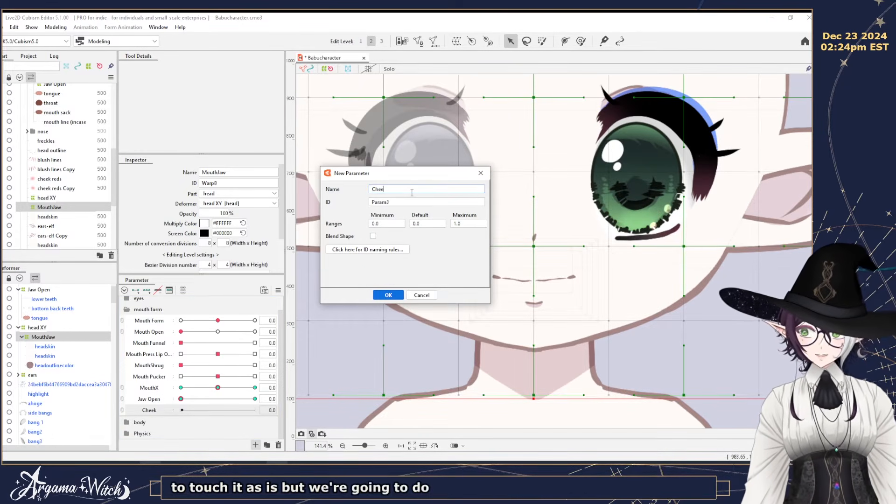
{"action": "type", "text": "k puff L"}
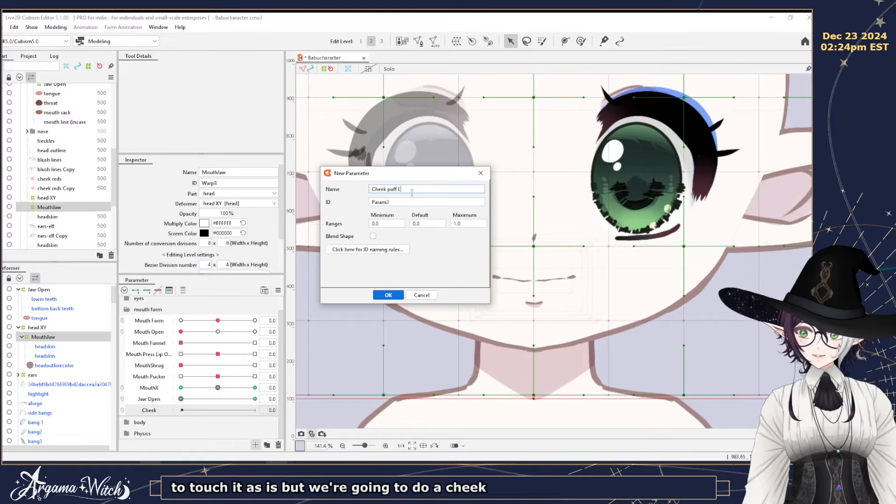
{"action": "left_click", "coordinate": [372, 202]}
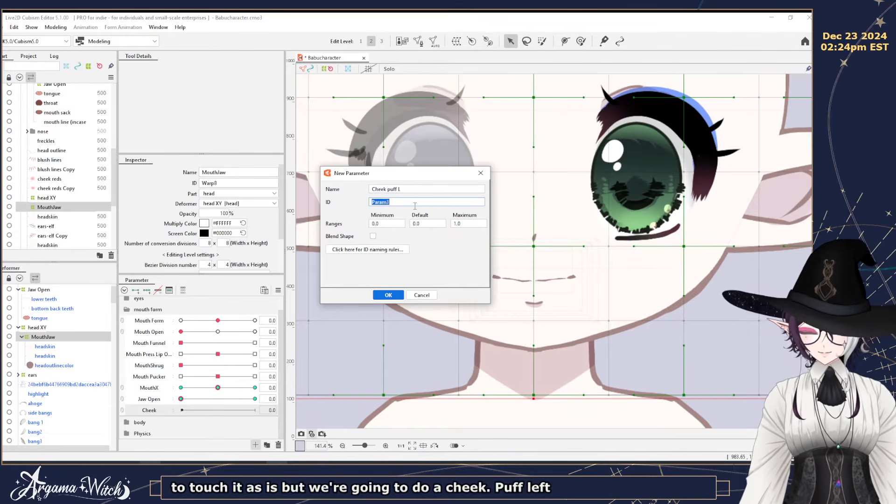
{"action": "type", "text": "CP"}
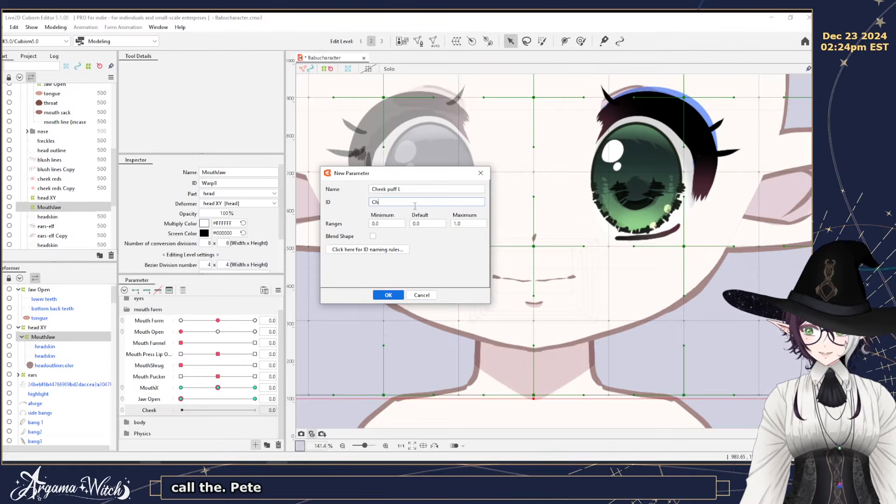
{"action": "type", "text": "eekpuffL"}
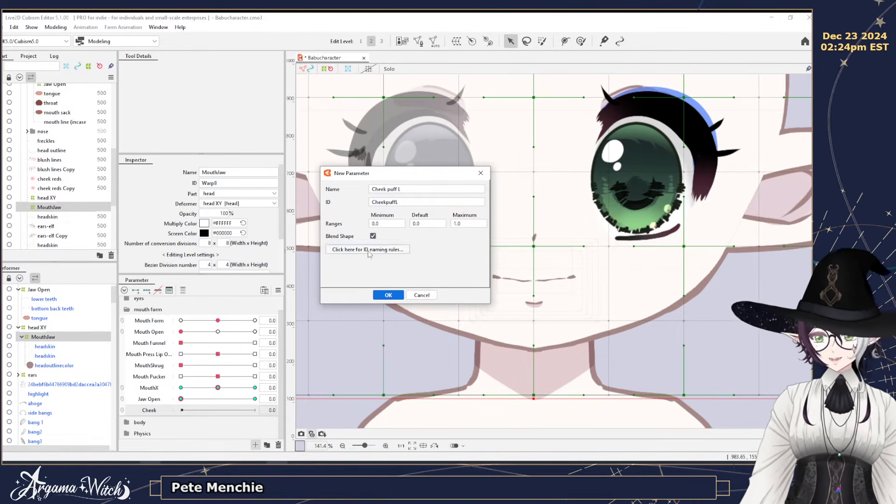
{"action": "left_click", "coordinate": [388, 295]}
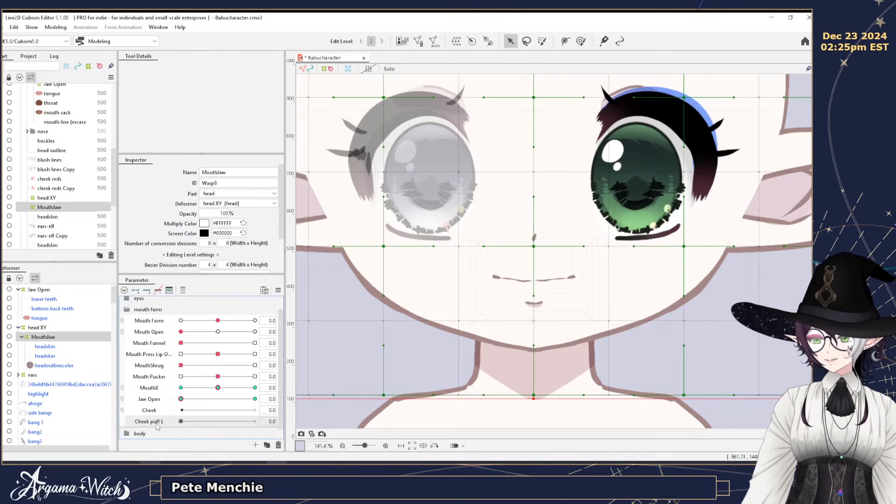
Replicate the Cheek puff L parameter and set the copy's name to Cheek puff R and its ID to CheekpuffR.
{"action": "right_click", "coordinate": [156, 407]}
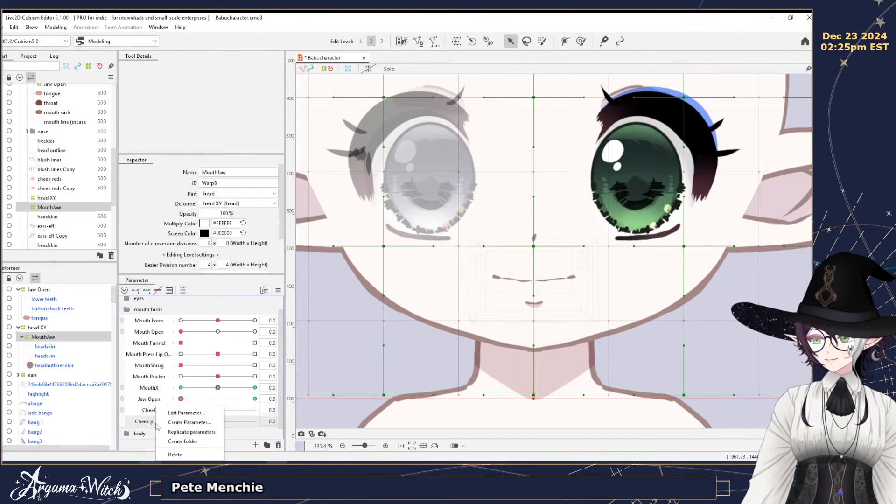
{"action": "left_click", "coordinate": [191, 432]}
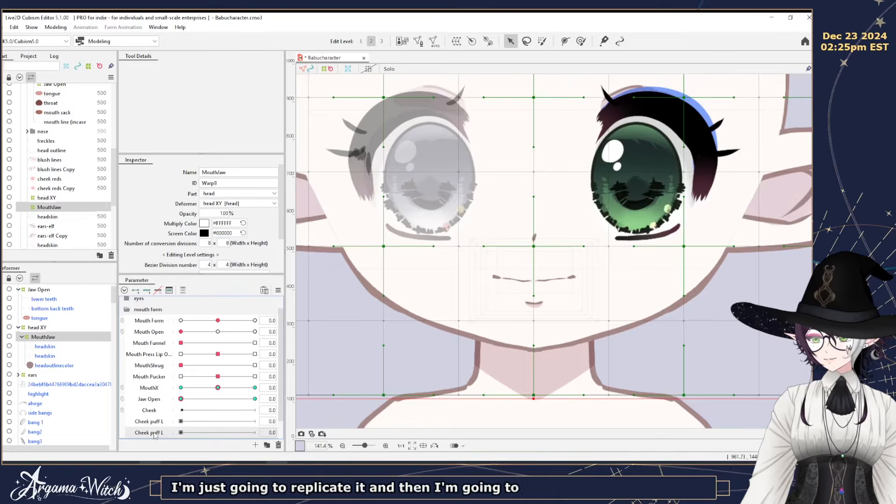
{"action": "right_click", "coordinate": [156, 434]}
{"action": "left_click", "coordinate": [186, 414]}
{"action": "left_click", "coordinate": [400, 188]}
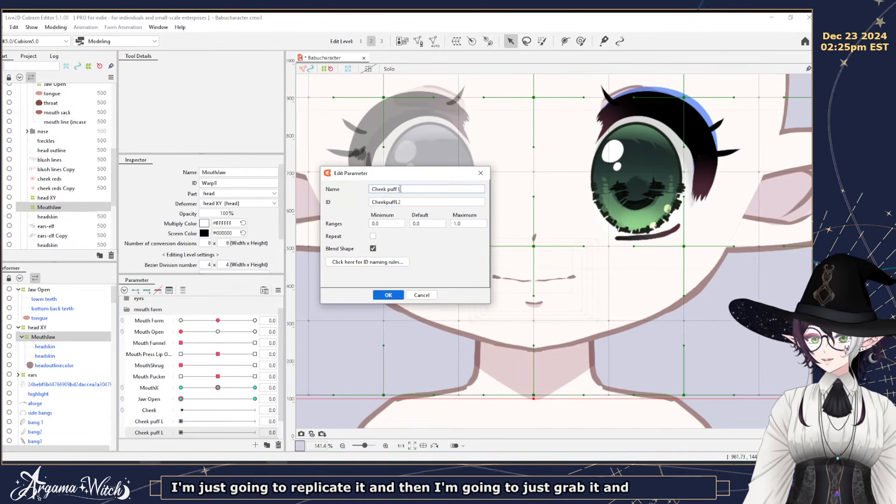
{"action": "key", "text": "BackSpace"}
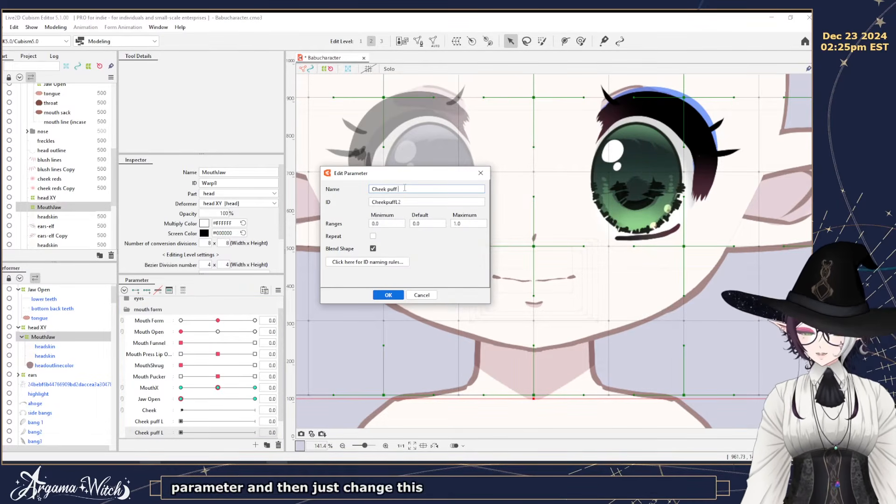
{"action": "double_click", "coordinate": [396, 202]}
{"action": "left_click", "coordinate": [403, 202]}
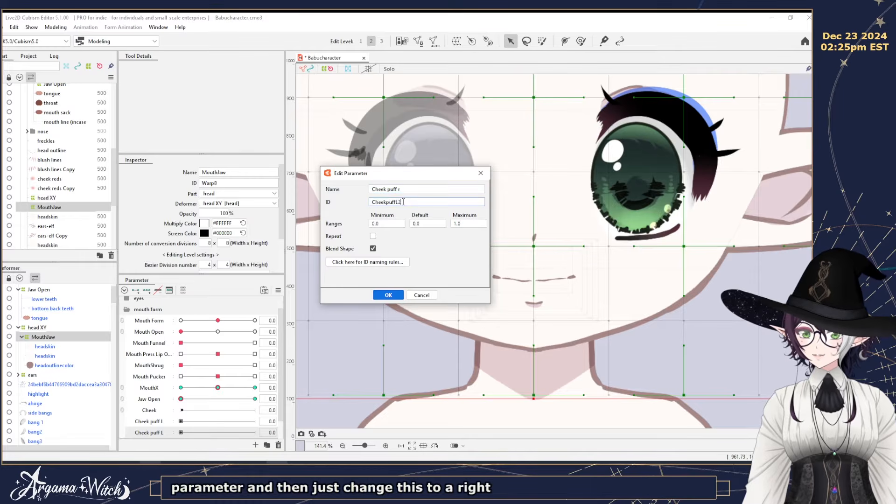
{"action": "key", "text": "BackSpace"}
{"action": "key", "text": "BackSpace"}
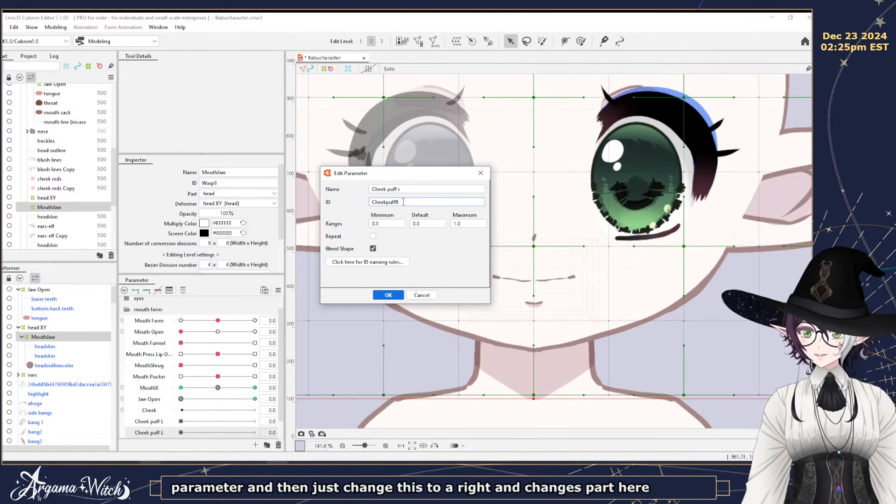
{"action": "double_click", "coordinate": [413, 188]}
{"action": "left_click", "coordinate": [413, 188]}
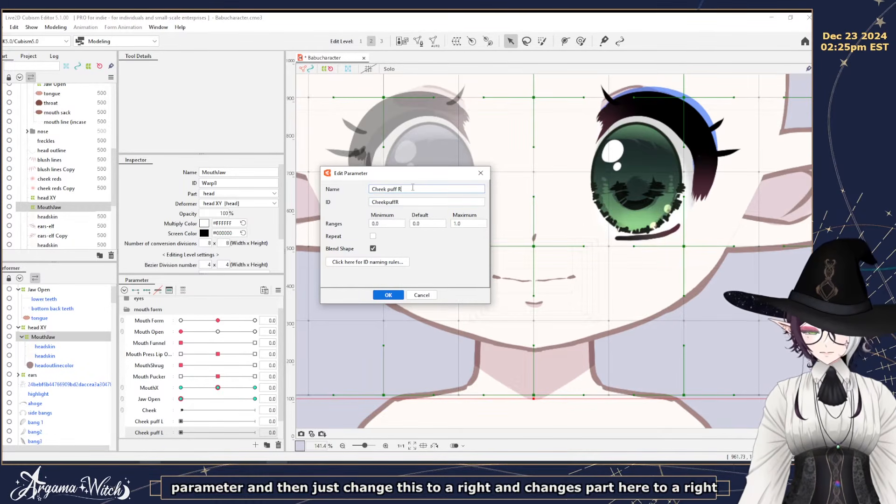
{"action": "left_click", "coordinate": [388, 295]}
{"action": "scroll", "coordinate": [147, 407], "scroll_direction": "down", "scroll_amount": 1}
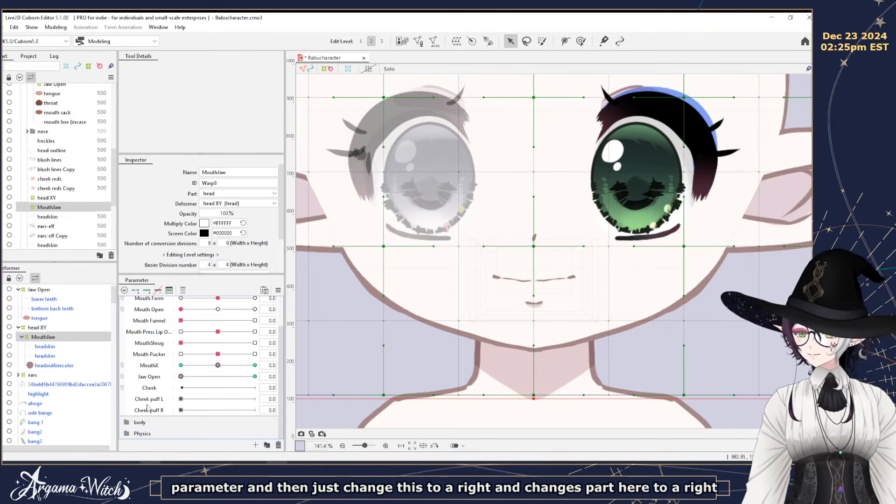
Try out the Cheek puff L and Cheek parameter values, and return both to 0.0.
{"action": "left_click", "coordinate": [138, 401]}
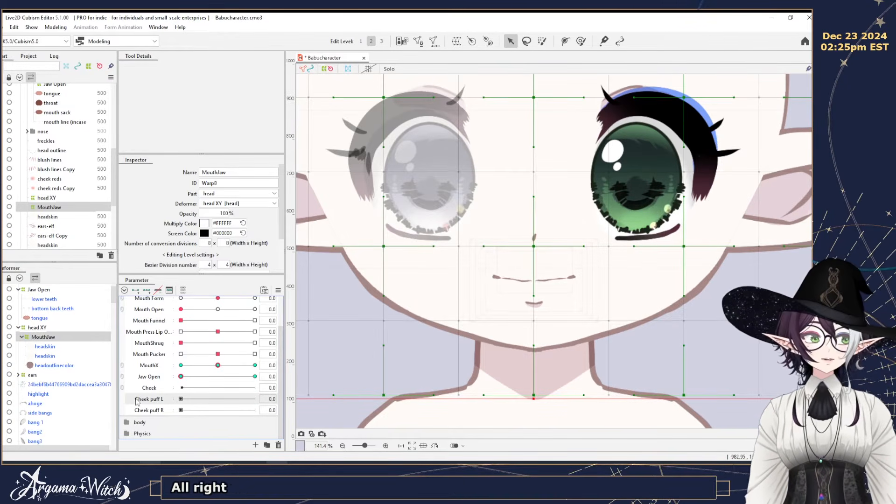
{"action": "left_click_drag", "start_coordinate": [182, 398], "coordinate": [211, 399]}
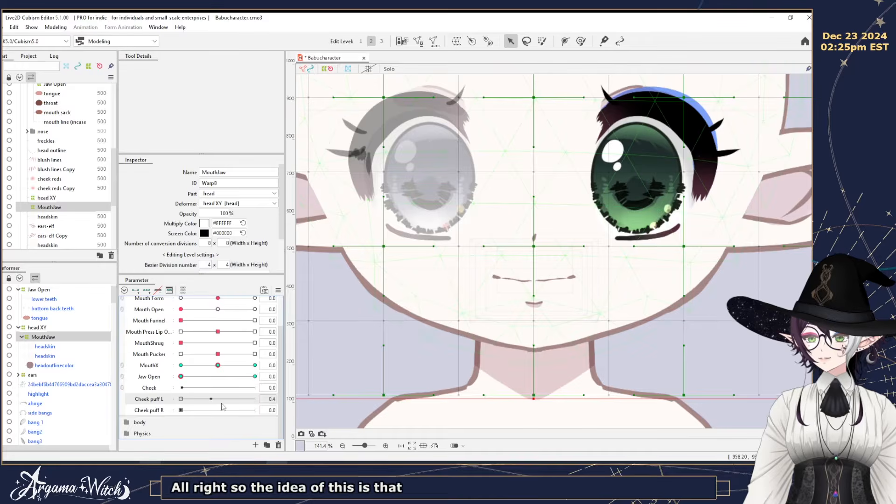
{"action": "left_click", "coordinate": [164, 388]}
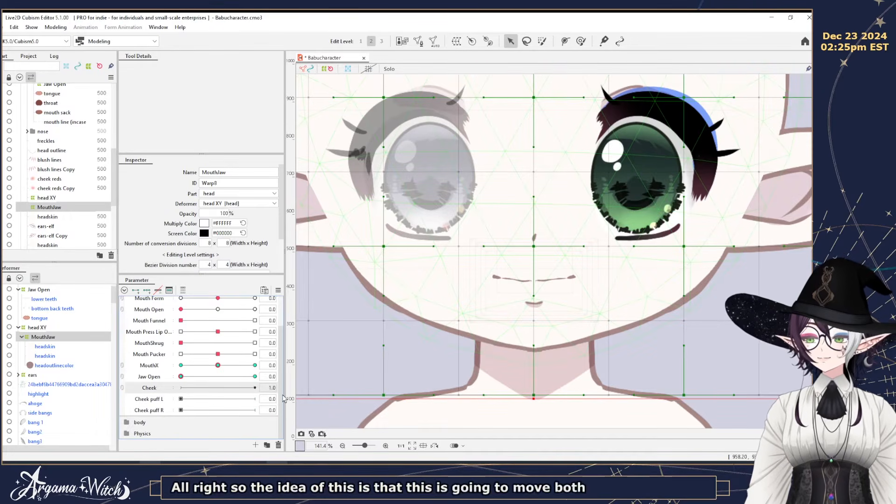
{"action": "mouse_move", "coordinate": [181, 399]}
{"action": "left_mouse_down"}
{"action": "mouse_move", "coordinate": [255, 400]}
{"action": "mouse_move", "coordinate": [181, 400]}
{"action": "left_mouse_up"}
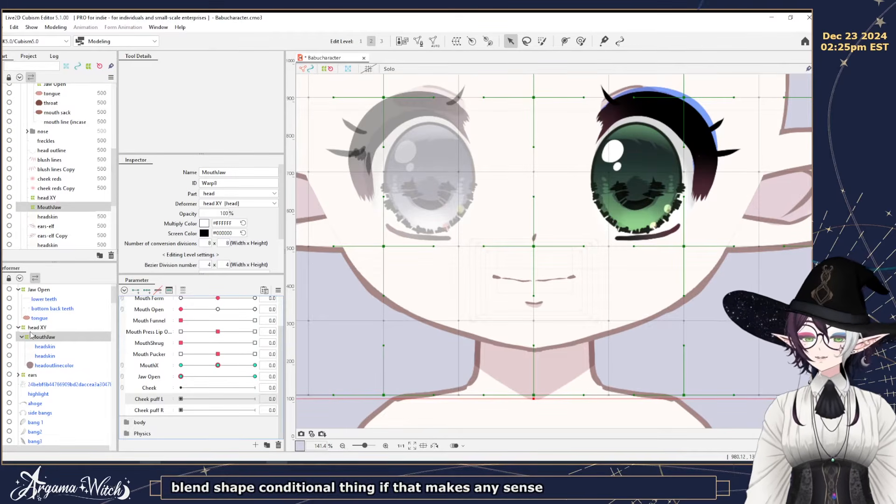
Create a warp deformer named cheekpuff as parent of both headskin meshes and headoutlinecolor under MouthJaw.
{"action": "left_click", "coordinate": [42, 348]}
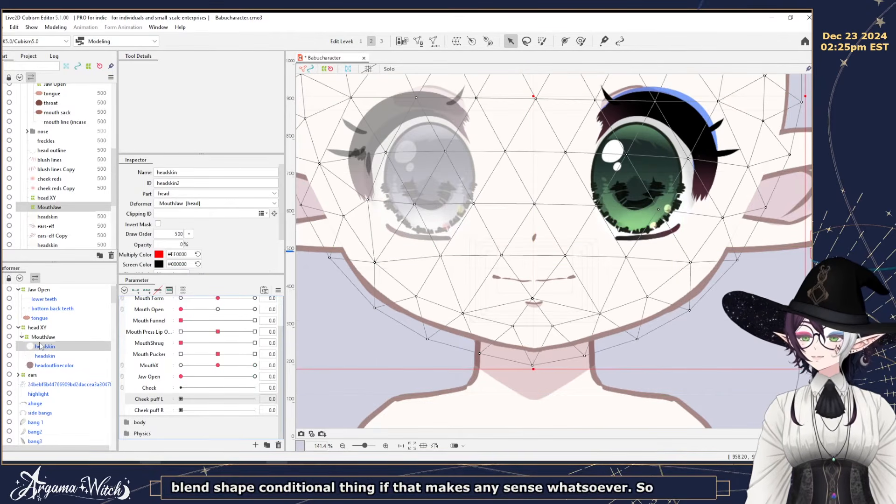
{"action": "left_click", "coordinate": [40, 366], "text": "shift"}
{"action": "left_click", "coordinate": [183, 290]}
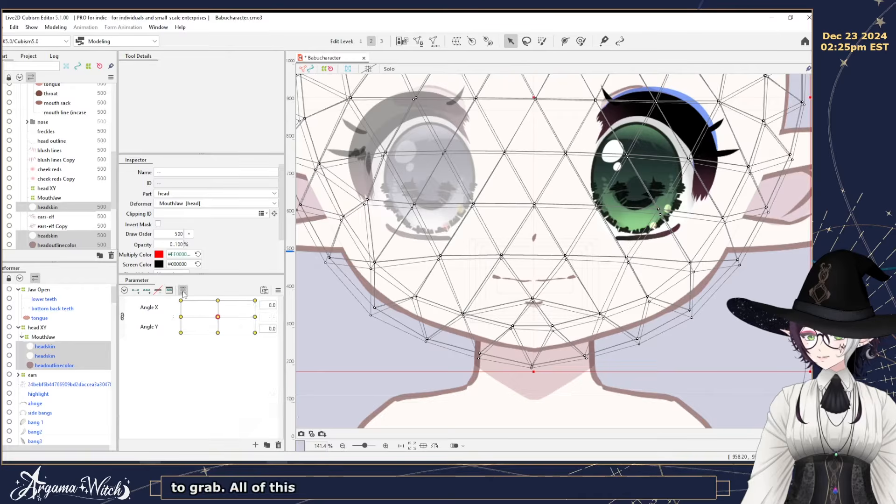
{"action": "left_click", "coordinate": [183, 290]}
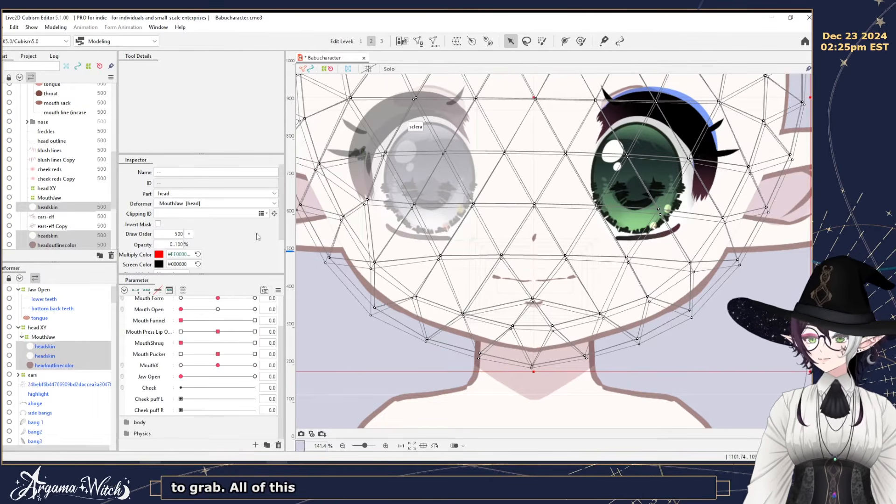
{"action": "left_click", "coordinate": [457, 41]}
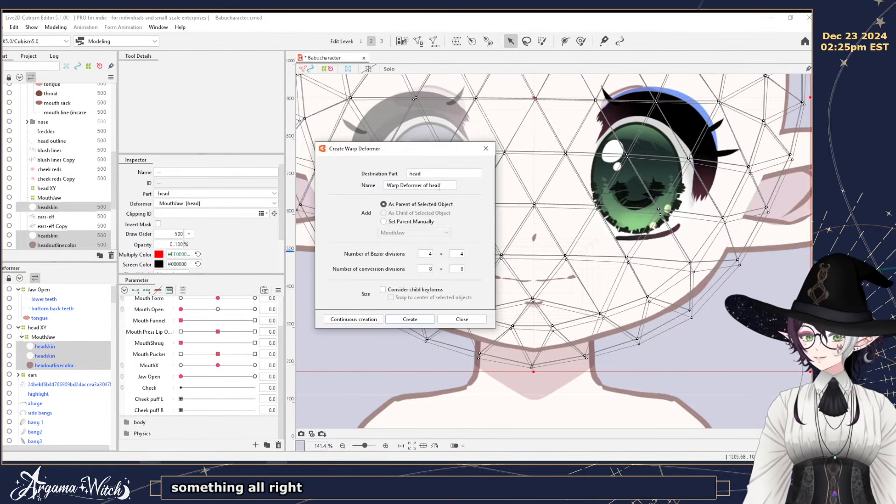
{"action": "left_click_drag", "start_coordinate": [439, 186], "coordinate": [347, 176]}
{"action": "type", "text": "cheek"}
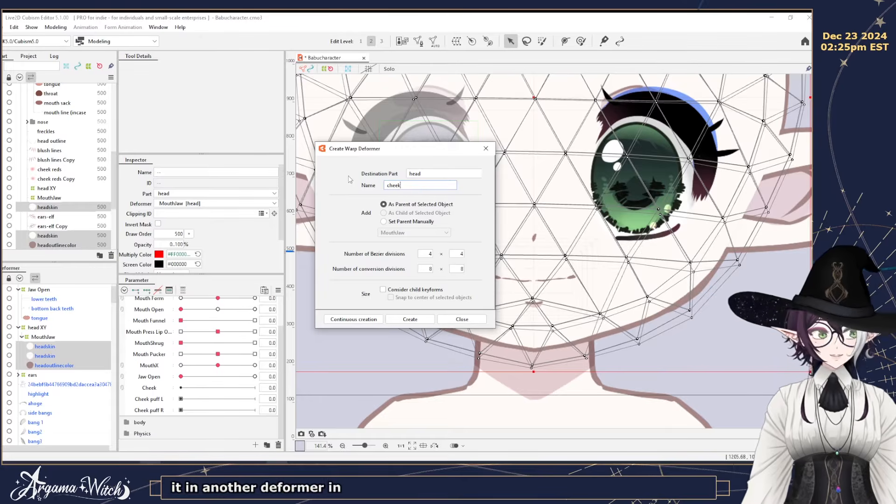
{"action": "type", "text": "puff"}
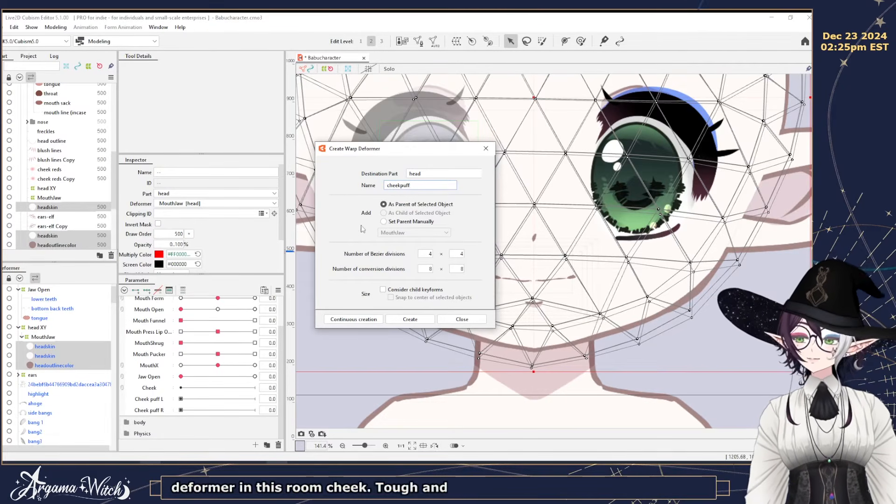
{"action": "left_click", "coordinate": [410, 319]}
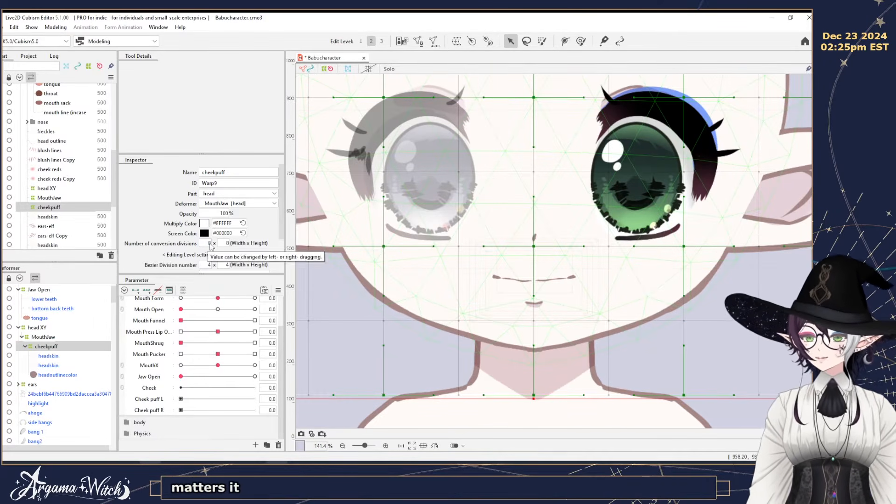
Set cheekpuff's conversion divisions to 10 × 10 and its Bezier divisions to 1 × 1.
{"action": "double_click", "coordinate": [209, 244]}
{"action": "type", "text": "10"}
{"action": "left_click", "coordinate": [253, 254]}
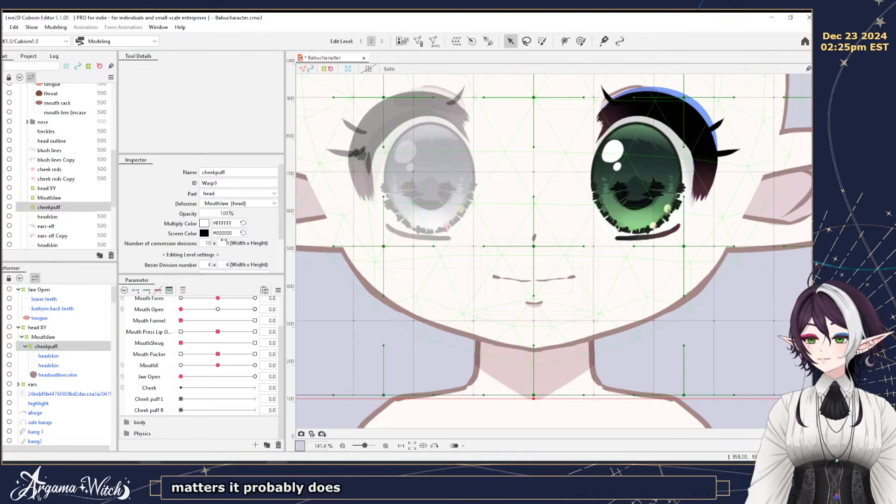
{"action": "left_click", "coordinate": [230, 243]}
{"action": "type", "text": "10"}
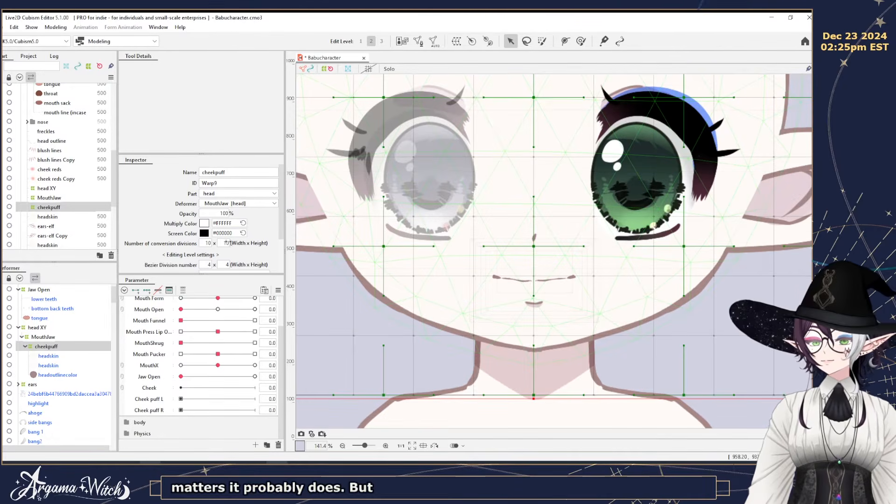
{"action": "key", "text": "Return"}
{"action": "scroll", "coordinate": [548, 248], "scroll_direction": "down", "scroll_amount": 2}
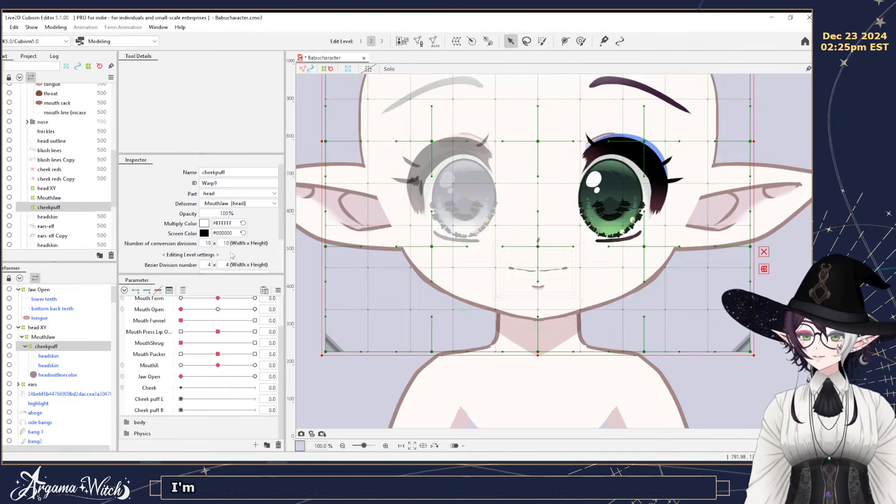
{"action": "mouse_move", "coordinate": [213, 265]}
{"action": "left_mouse_down"}
{"action": "mouse_move", "coordinate": [200, 265]}
{"action": "mouse_move", "coordinate": [212, 264]}
{"action": "left_mouse_up"}
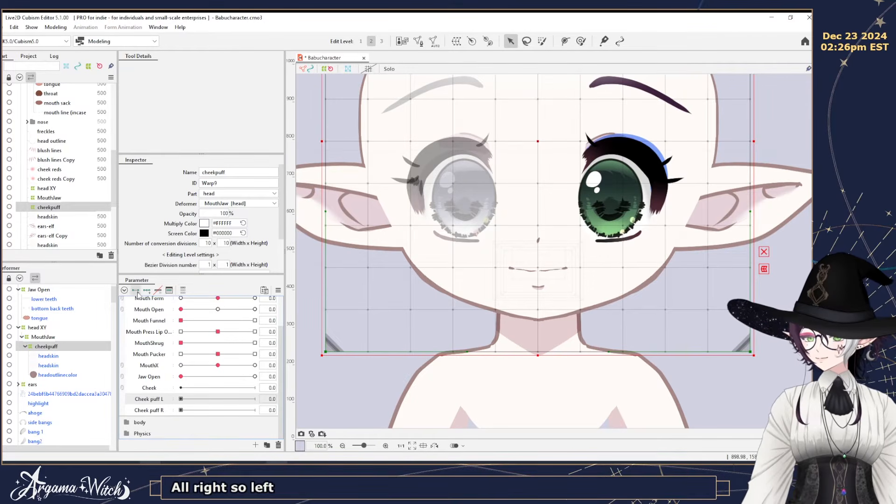
Add blend-shape keys for Cheek puff L on cheekpuff and, at 1.0, push the character's left lower cheek outward with a 269.1 px deform brush.
{"action": "left_click_drag", "start_coordinate": [185, 400], "coordinate": [255, 399]}
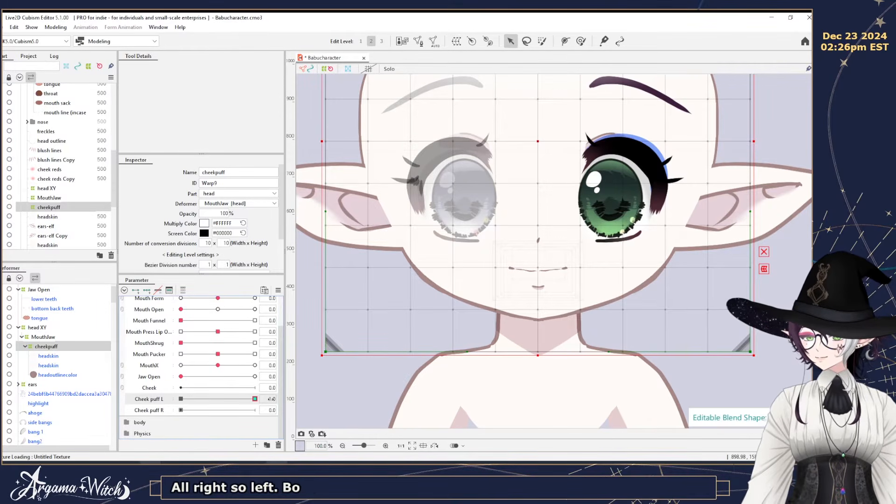
{"action": "left_click", "coordinate": [581, 41]}
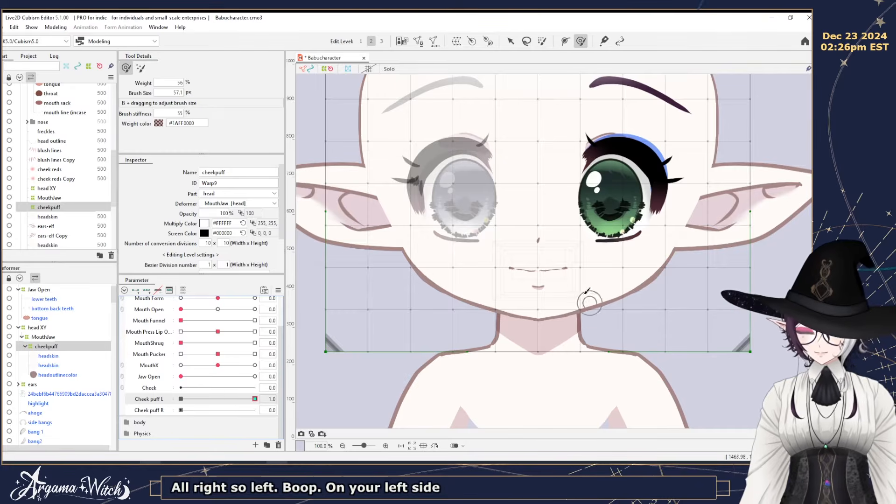
{"action": "key", "text": "b"}
{"action": "mouse_move", "coordinate": [567, 245]}
{"action": "left_mouse_down"}
{"action": "mouse_move", "coordinate": [612, 338]}
{"action": "mouse_move", "coordinate": [602, 301]}
{"action": "mouse_move", "coordinate": [636, 297]}
{"action": "mouse_move", "coordinate": [610, 298]}
{"action": "mouse_move", "coordinate": [633, 301]}
{"action": "left_mouse_up"}
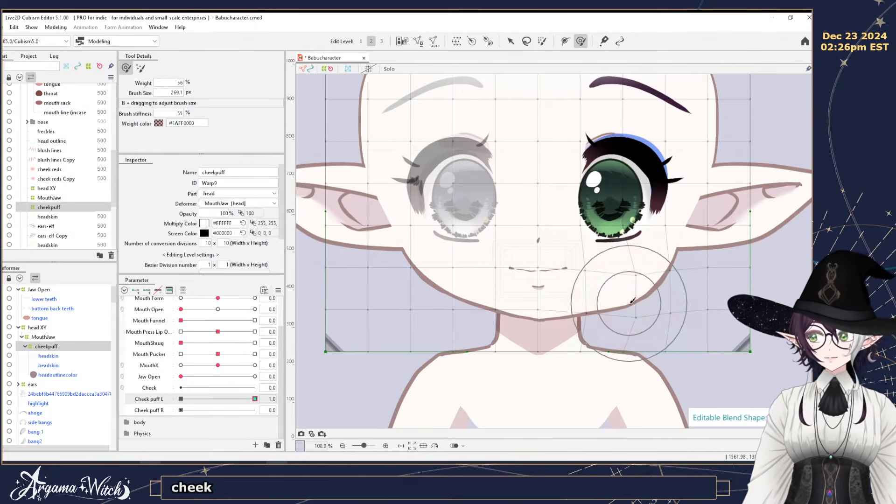
{"action": "mouse_move", "coordinate": [255, 399]}
{"action": "left_mouse_down"}
{"action": "mouse_move", "coordinate": [181, 399]}
{"action": "mouse_move", "coordinate": [262, 399]}
{"action": "left_mouse_up"}
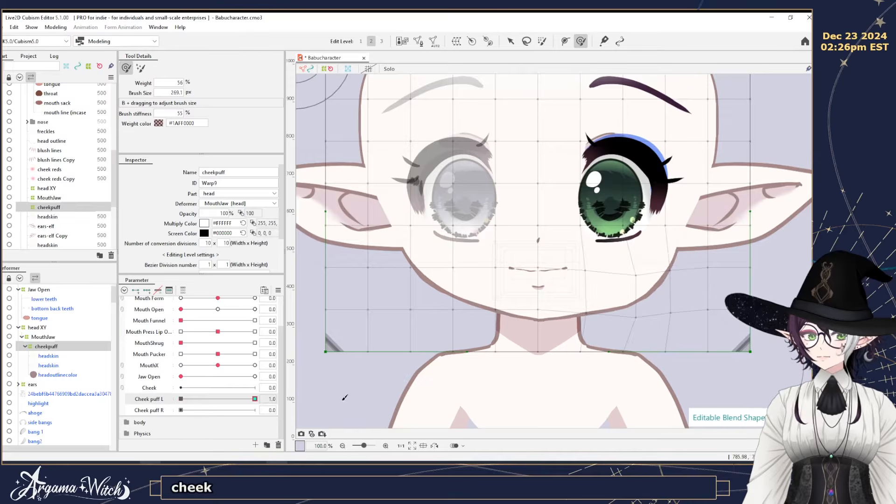
Set Cheek puff L to 0.0 and Cheek puff R to 1.0, and push the character's right lower cheek outward with the deform brush.
{"action": "left_click", "coordinate": [180, 399]}
{"action": "left_click", "coordinate": [254, 410]}
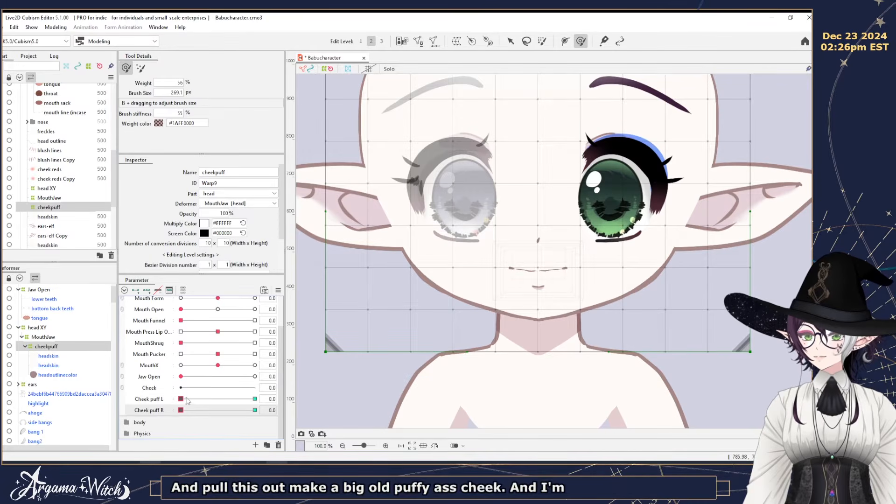
{"action": "left_click_drag", "start_coordinate": [446, 275], "coordinate": [440, 292]}
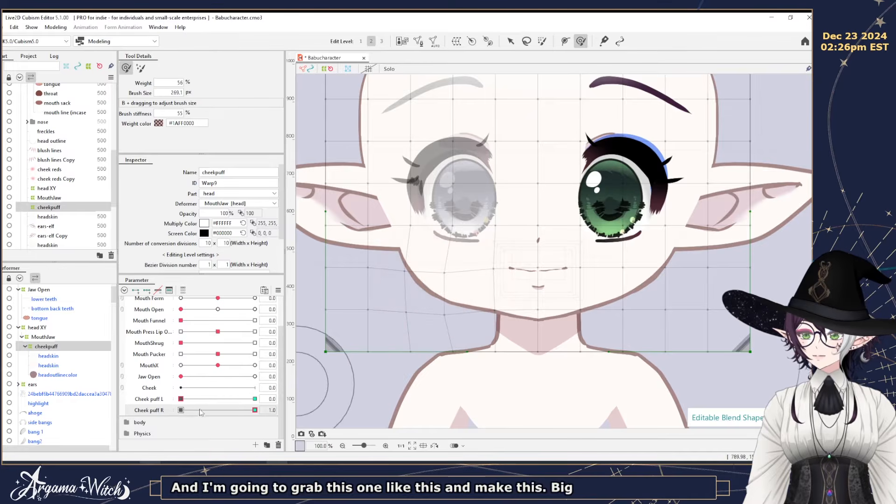
{"action": "left_click", "coordinate": [255, 399]}
{"action": "left_click_drag", "start_coordinate": [428, 286], "coordinate": [425, 289]}
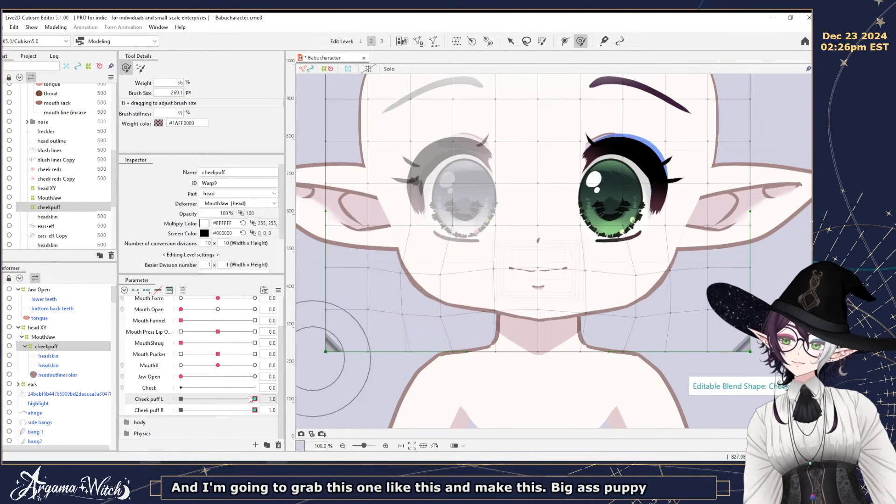
{"action": "left_click", "coordinate": [156, 410]}
{"action": "left_click_drag", "start_coordinate": [253, 408], "coordinate": [161, 415]}
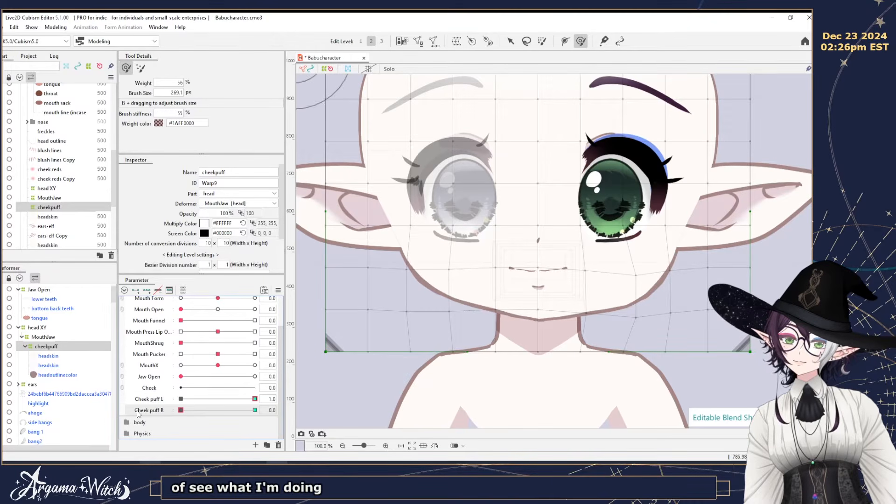
{"action": "left_click", "coordinate": [149, 399]}
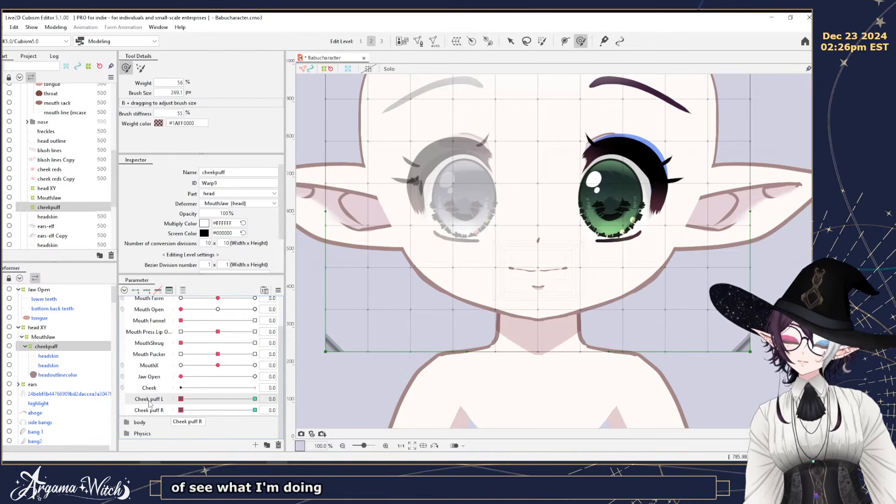
{"action": "key", "text": "ctrl+z"}
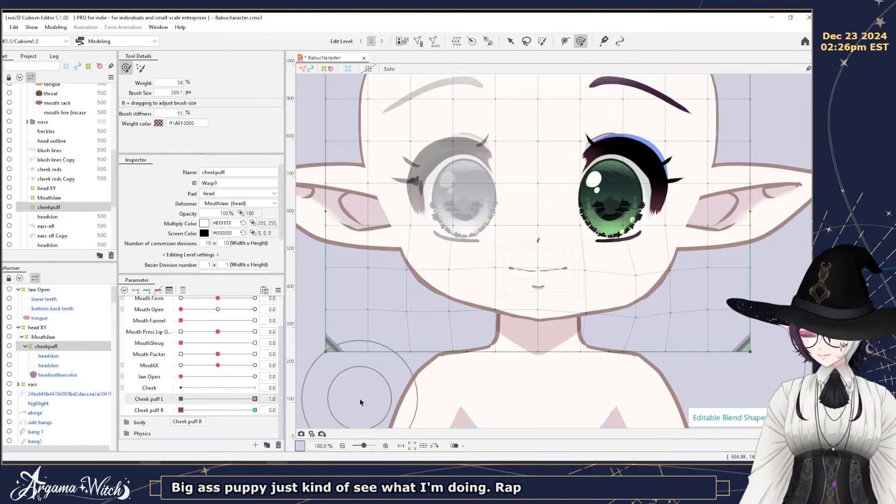
{"action": "key", "text": "ctrl+z"}
{"action": "key", "text": "ctrl+z"}
{"action": "left_click_drag", "start_coordinate": [255, 398], "coordinate": [180, 399]}
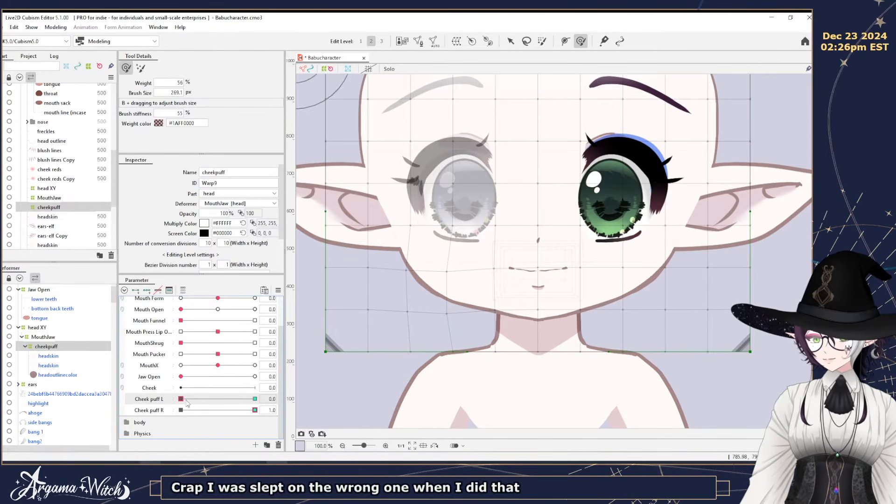
{"action": "key", "text": "ctrl+z"}
With Cheek puff R active at 1.0, push the character's right lower cheek further outward, and return both cheek puff parameters to 0.0.
{"action": "left_click", "coordinate": [268, 411]}
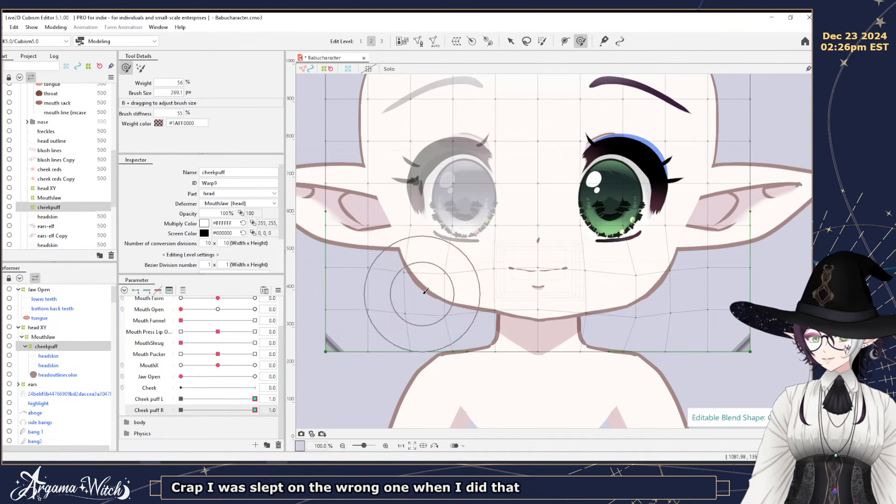
{"action": "left_click_drag", "start_coordinate": [425, 283], "coordinate": [417, 289]}
{"action": "left_click_drag", "start_coordinate": [257, 410], "coordinate": [175, 414]}
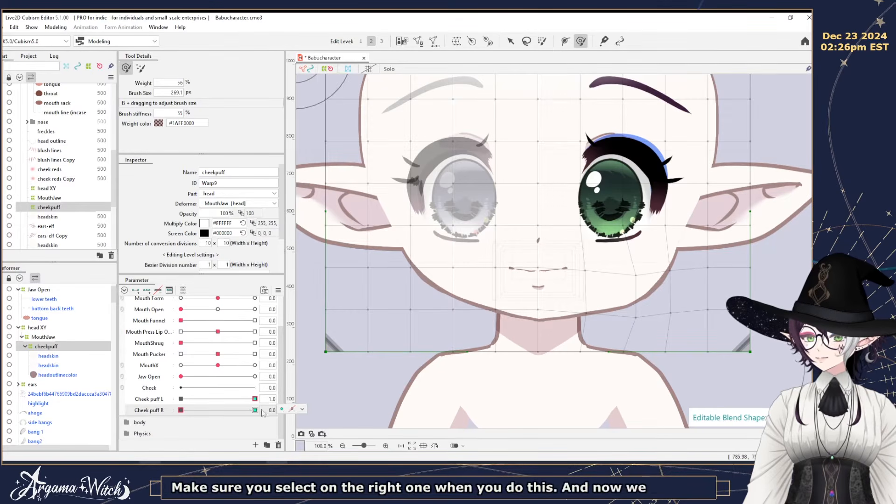
{"action": "left_click_drag", "start_coordinate": [255, 398], "coordinate": [158, 397]}
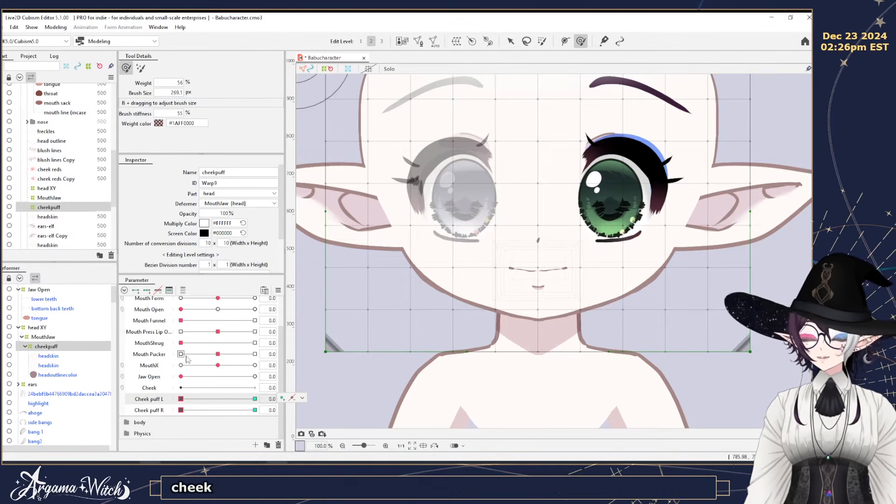
Switch to the Arrow tool and open the blend-shape weight limit settings of the cheekpuff deformer for Cheek puff L.
{"action": "left_click", "coordinate": [510, 42]}
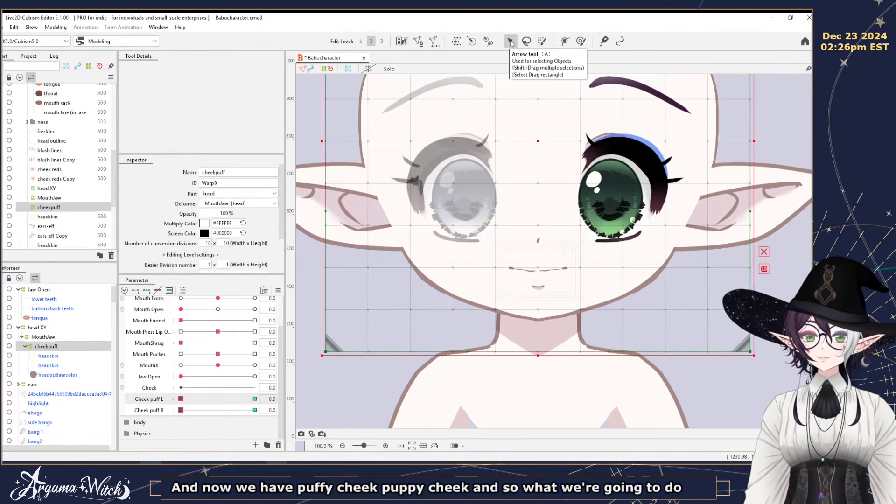
{"action": "left_click", "coordinate": [278, 290]}
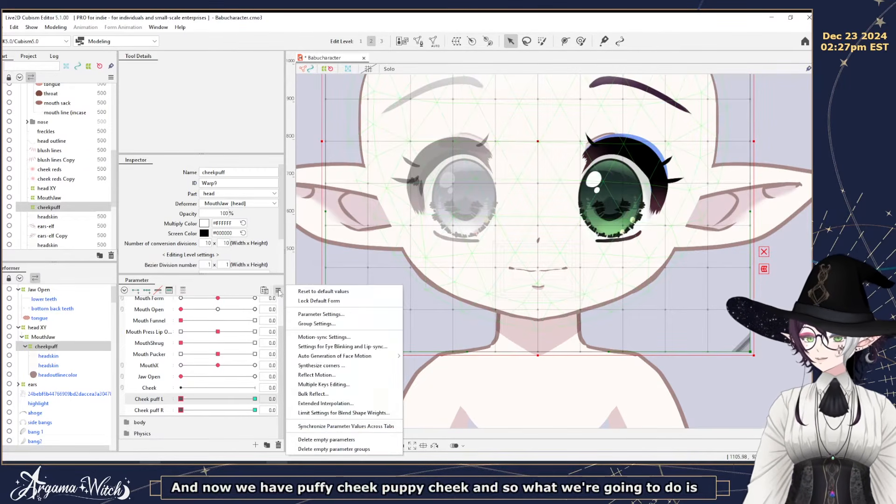
{"action": "left_click", "coordinate": [332, 414]}
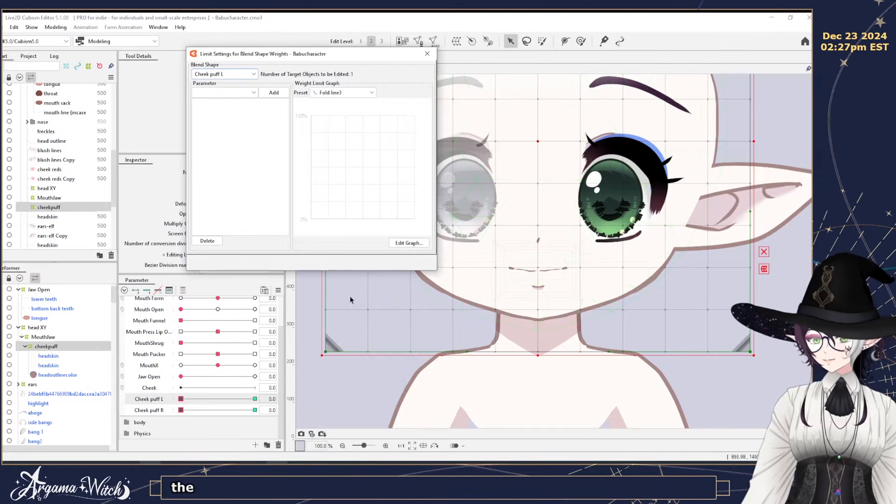
{"action": "mouse_move", "coordinate": [263, 61]}
{"action": "left_mouse_down"}
{"action": "mouse_move", "coordinate": [290, 67]}
{"action": "mouse_move", "coordinate": [273, 66]}
{"action": "left_mouse_up"}
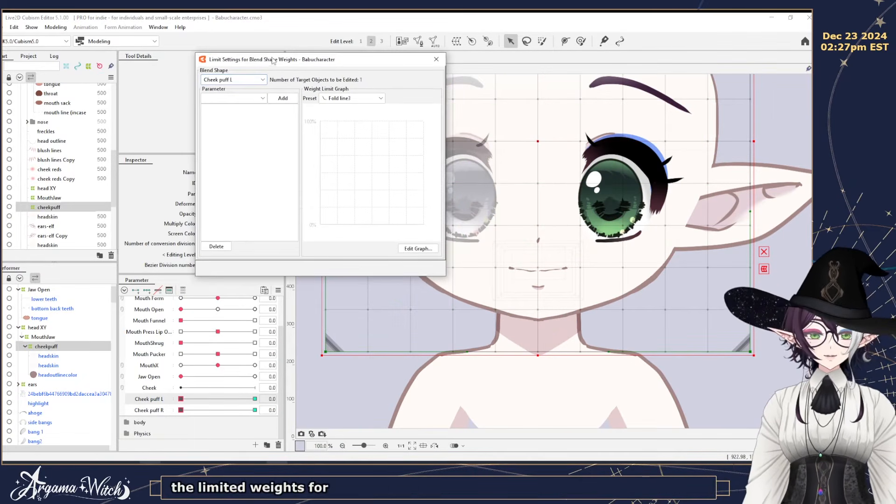
{"action": "left_click", "coordinate": [224, 81]}
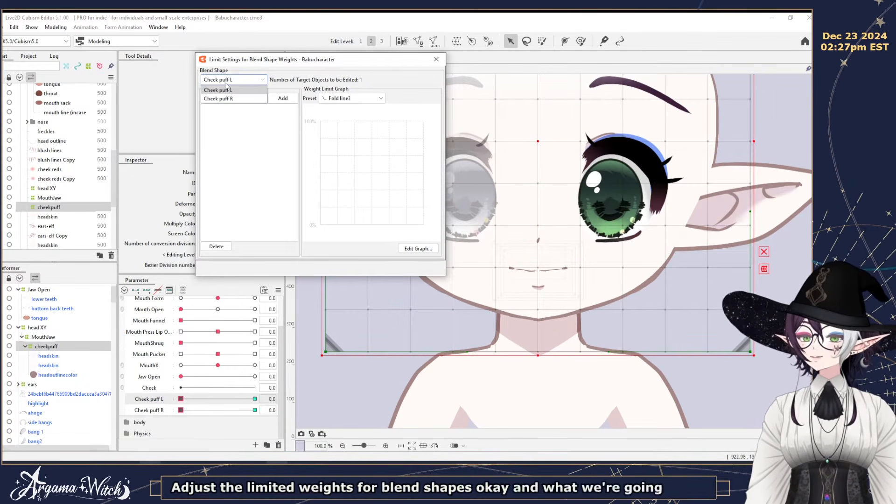
{"action": "left_click", "coordinate": [224, 90]}
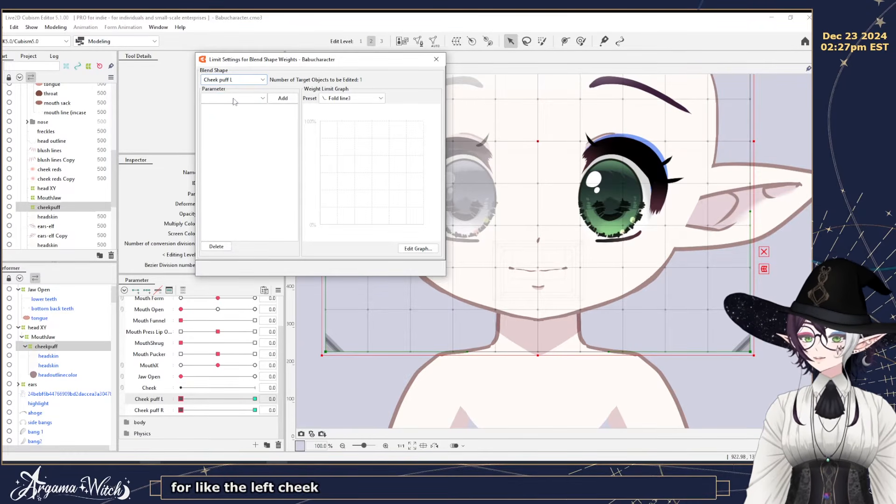
Add Angle X as a weight limit for Cheek puff L with the Fold line4 preset.
{"action": "left_click", "coordinate": [234, 101]}
{"action": "scroll", "coordinate": [241, 150], "scroll_direction": "up", "scroll_amount": 5}
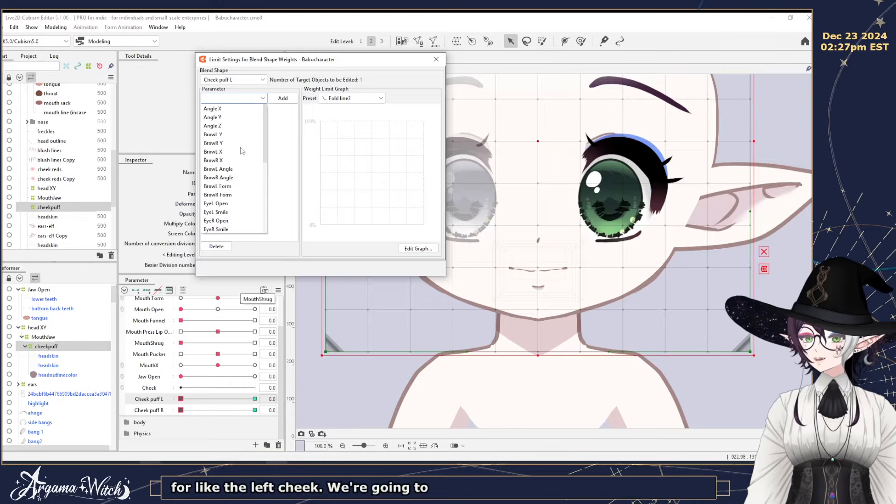
{"action": "left_click", "coordinate": [229, 109]}
{"action": "left_click", "coordinate": [282, 98]}
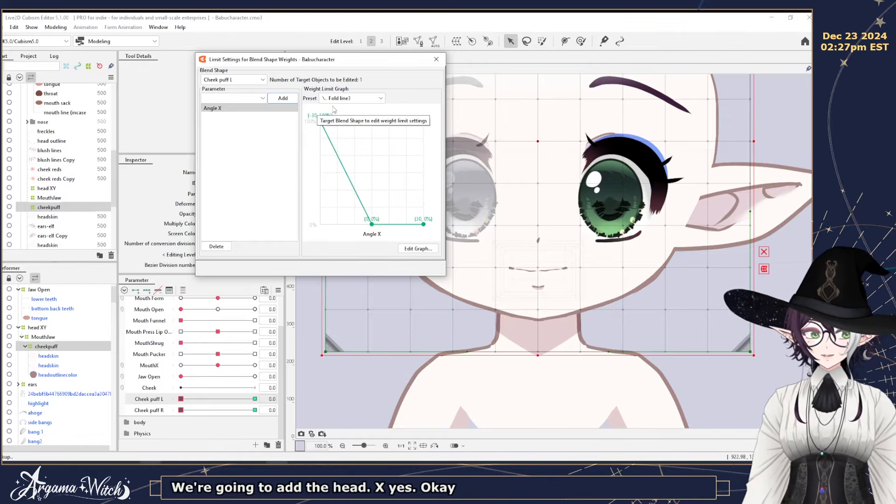
{"action": "left_click", "coordinate": [355, 98]}
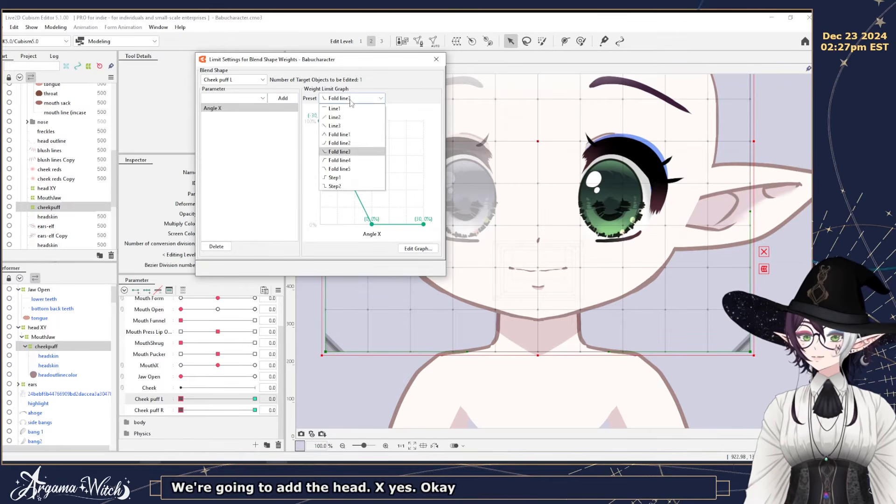
{"action": "left_click", "coordinate": [354, 162]}
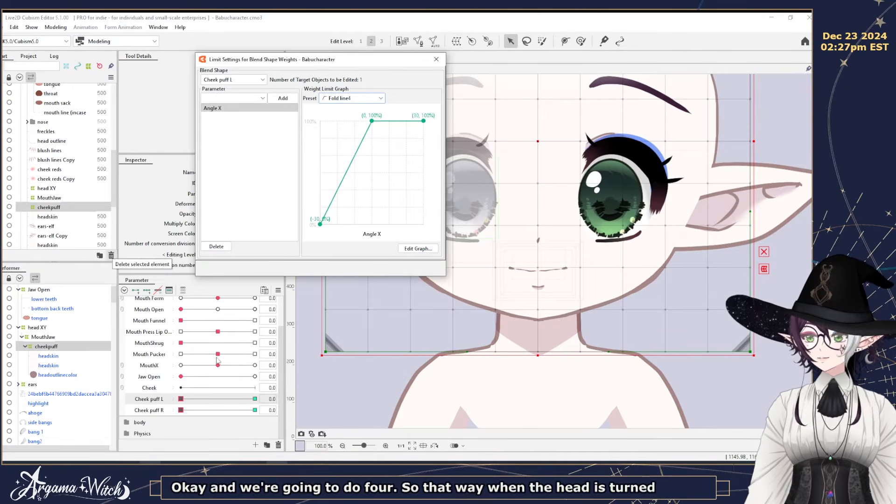
Test the Cheek puff L limit by turning the head to Angle X -30.0 and raising Cheek puff L and R to 1.0.
{"action": "scroll", "coordinate": [181, 358], "scroll_direction": "up", "scroll_amount": 1}
{"action": "left_click", "coordinate": [128, 303]}
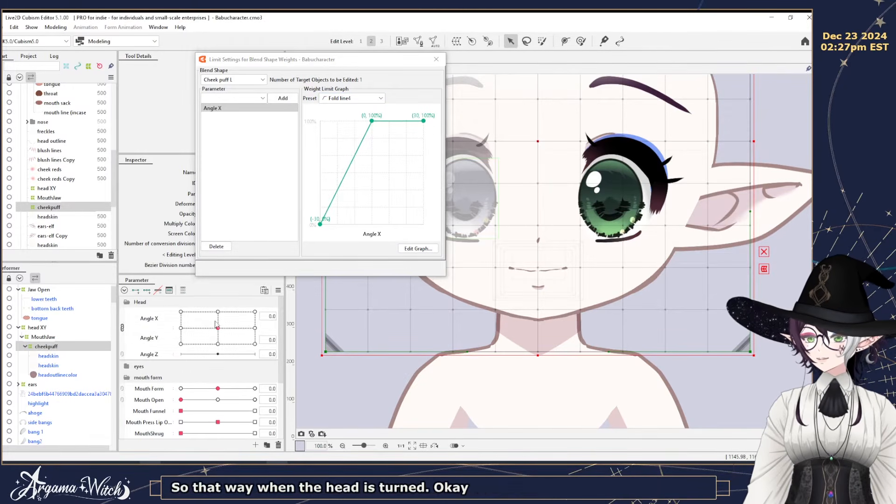
{"action": "left_click_drag", "start_coordinate": [217, 327], "coordinate": [175, 326]}
{"action": "left_click", "coordinate": [182, 328]}
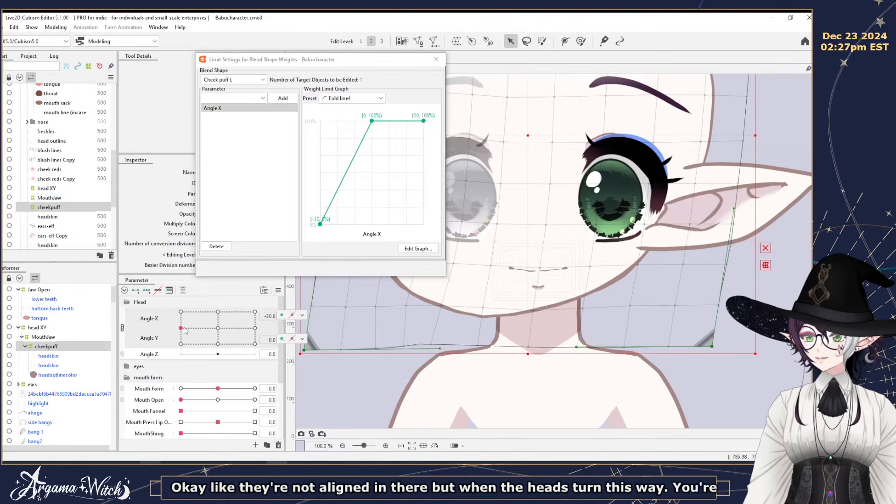
{"action": "scroll", "coordinate": [186, 362], "scroll_direction": "down", "scroll_amount": 3}
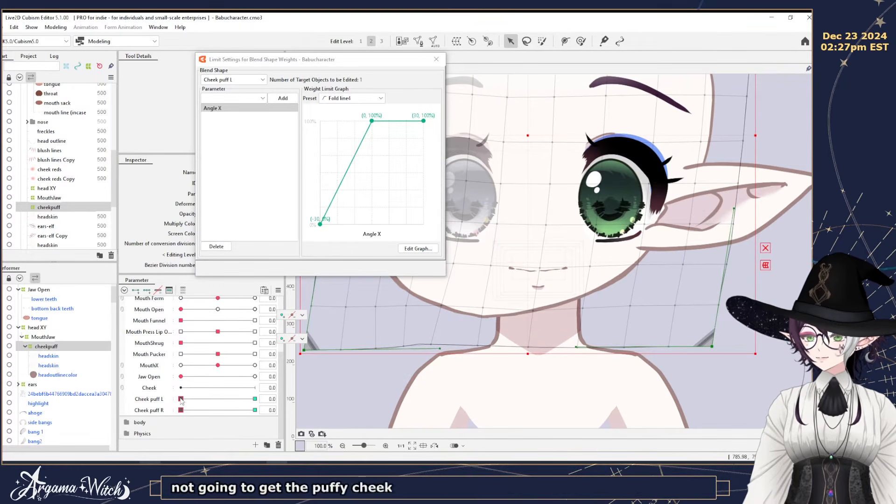
{"action": "left_click_drag", "start_coordinate": [181, 399], "coordinate": [254, 399]}
{"action": "left_click_drag", "start_coordinate": [181, 411], "coordinate": [236, 410]}
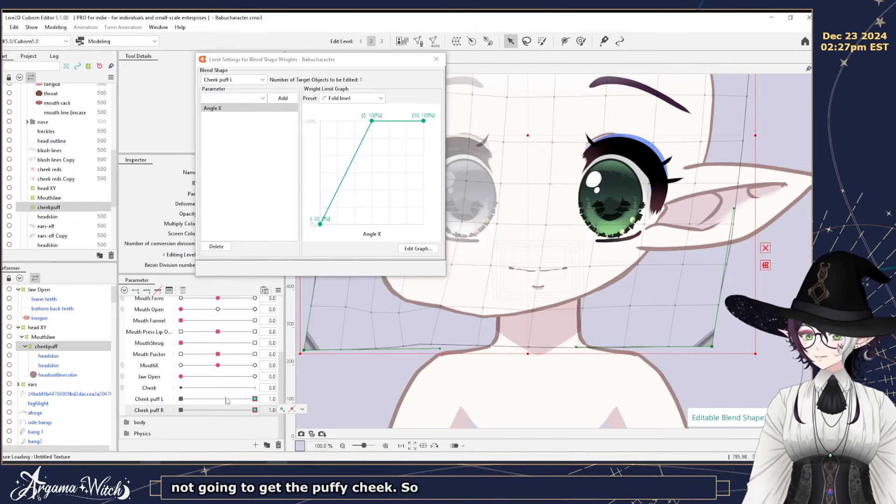
Unlink Angle X from Angle Y and bring the head back to its centred position.
{"action": "scroll", "coordinate": [195, 363], "scroll_direction": "up", "scroll_amount": 3}
{"action": "left_click_drag", "start_coordinate": [187, 331], "coordinate": [211, 315]}
{"action": "left_click", "coordinate": [122, 328]}
{"action": "left_click", "coordinate": [218, 314]}
{"action": "scroll", "coordinate": [222, 353], "scroll_direction": "down", "scroll_amount": 3}
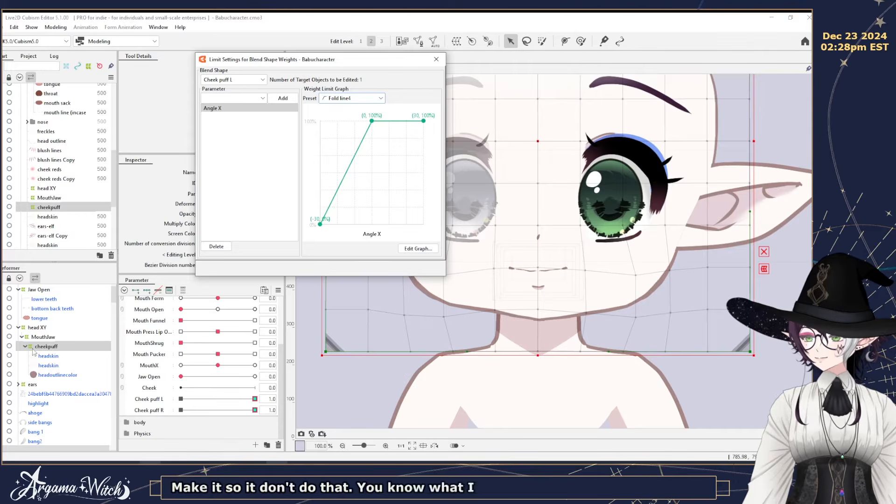
For the Cheek puff R blend shape, add Angle X as a weight limit with the Fold line5 preset.
{"action": "left_click", "coordinate": [256, 79]}
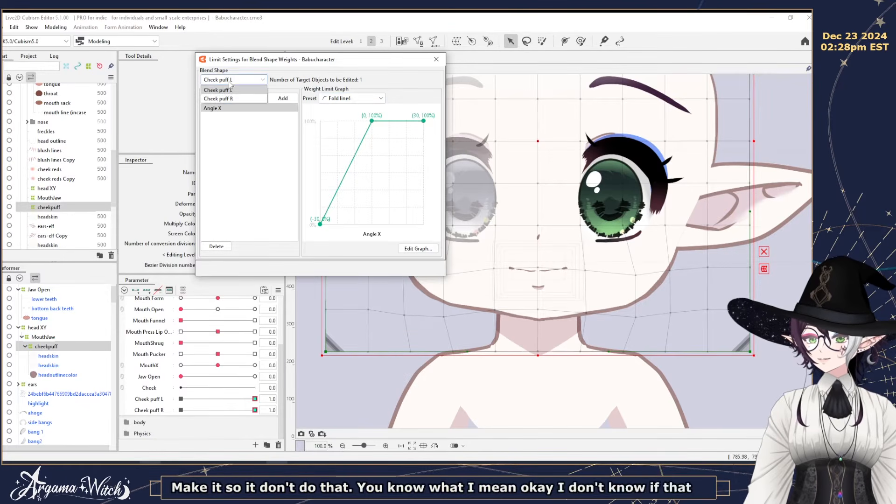
{"action": "left_click", "coordinate": [227, 91]}
{"action": "left_click", "coordinate": [231, 98]}
{"action": "left_click", "coordinate": [219, 110]}
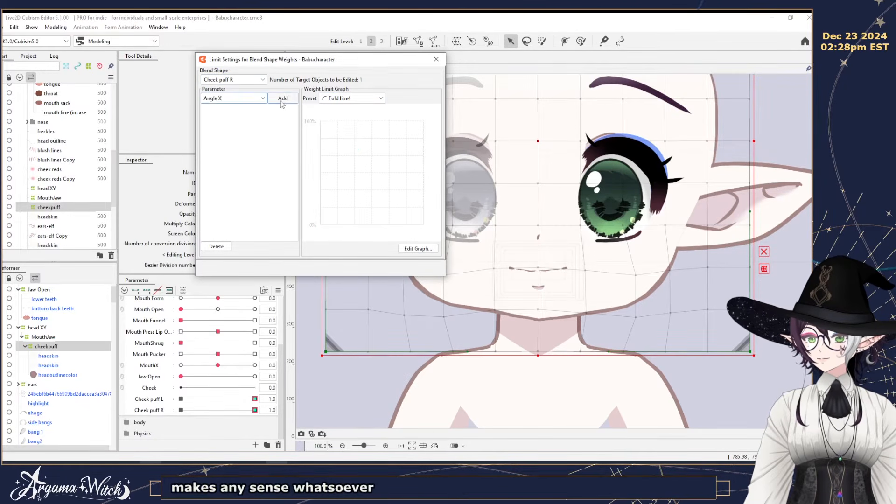
{"action": "left_click", "coordinate": [283, 98]}
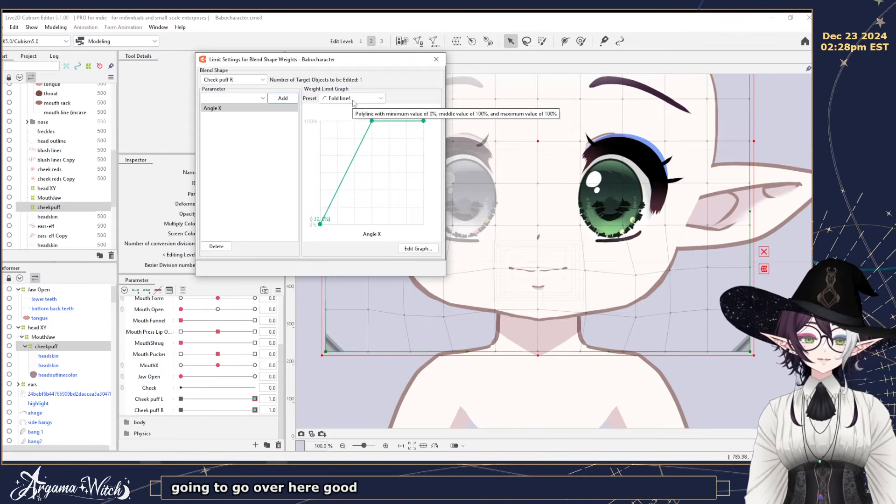
{"action": "left_click", "coordinate": [353, 99]}
{"action": "left_click", "coordinate": [347, 169]}
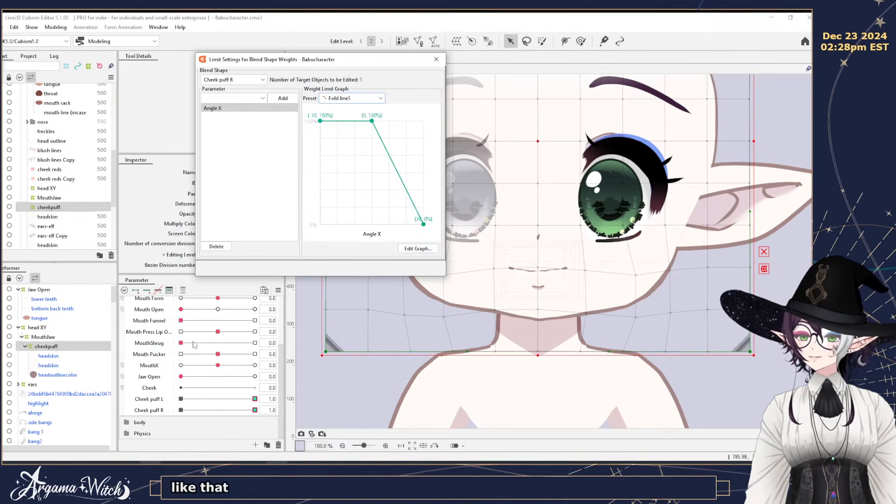
Turn the head to Angle X -30.0 and across to 30.0 with both cheeks puffed to check the weight limits.
{"action": "scroll", "coordinate": [195, 344], "scroll_direction": "up", "scroll_amount": 3}
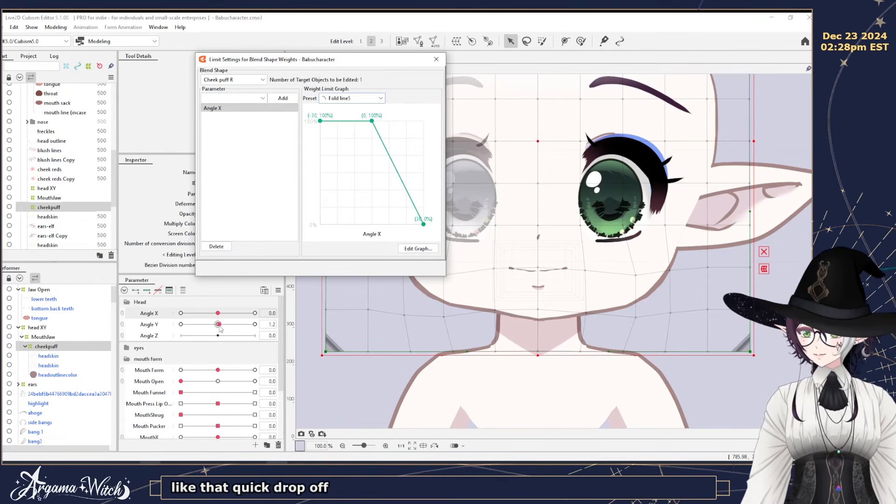
{"action": "left_click_drag", "start_coordinate": [218, 313], "coordinate": [163, 319]}
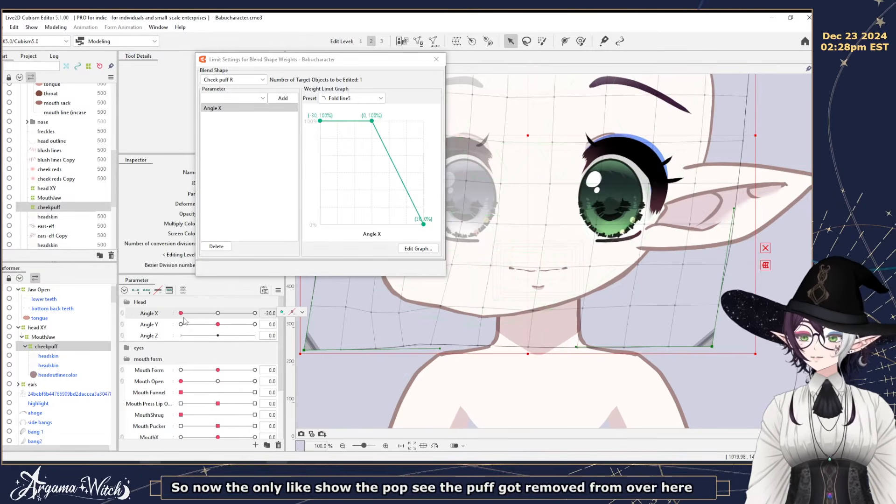
{"action": "left_click", "coordinate": [217, 316]}
{"action": "left_click_drag", "start_coordinate": [217, 319], "coordinate": [299, 329]}
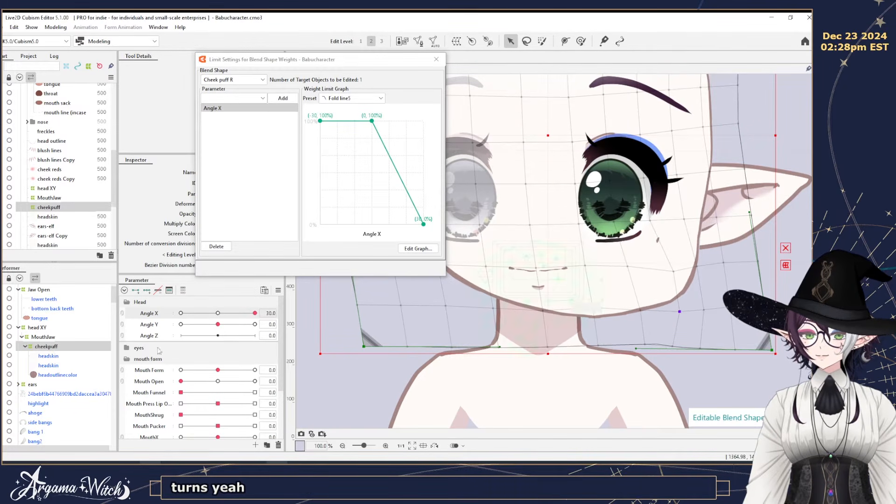
Compare Cheek puff L and Cheek puff R on the turned head by varying each between 1.0 and 0.0, leaving both at 0.0.
{"action": "scroll", "coordinate": [222, 389], "scroll_direction": "down", "scroll_amount": 3}
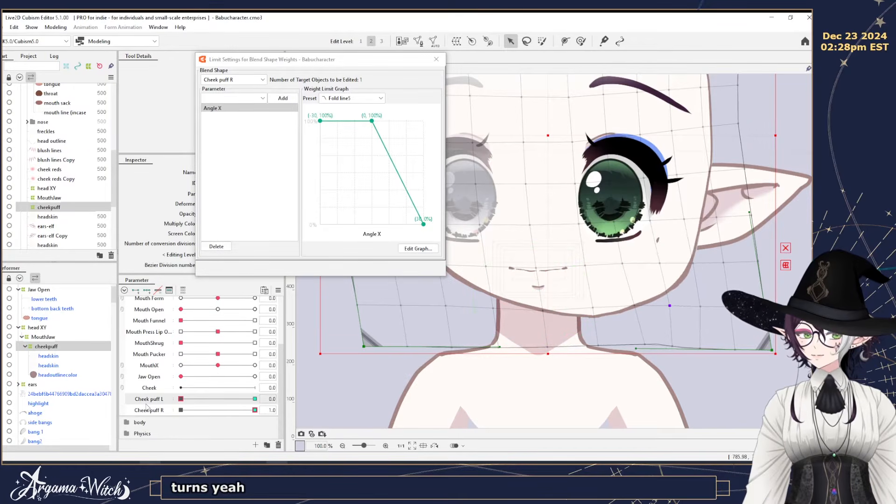
{"action": "left_click_drag", "start_coordinate": [255, 410], "coordinate": [118, 409]}
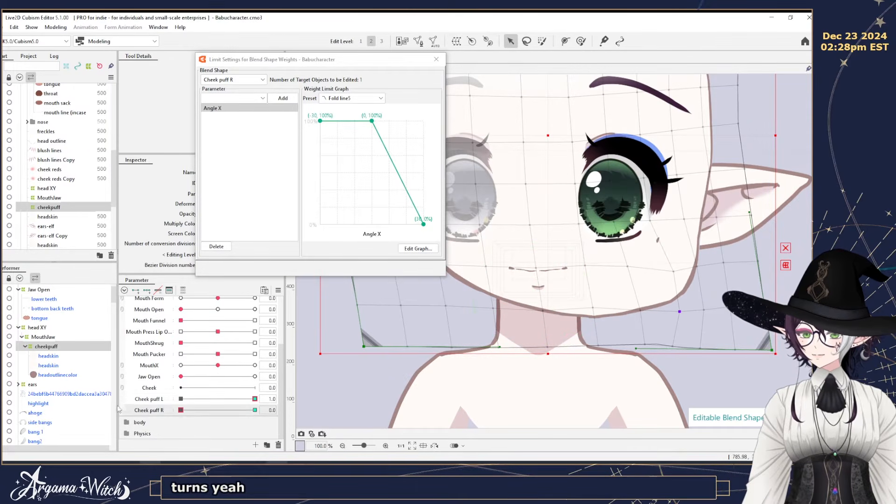
{"action": "left_click", "coordinate": [251, 400]}
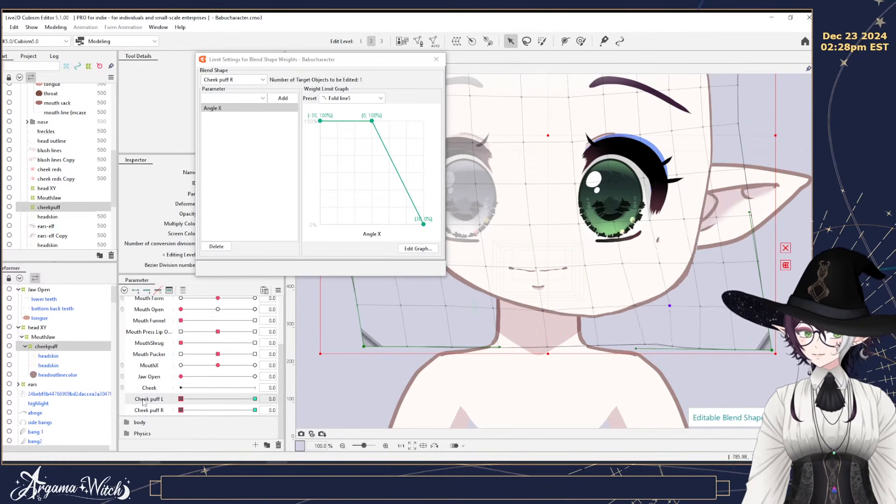
Bring the head back to its centred Angle X position.
{"action": "left_click", "coordinate": [704, 308]}
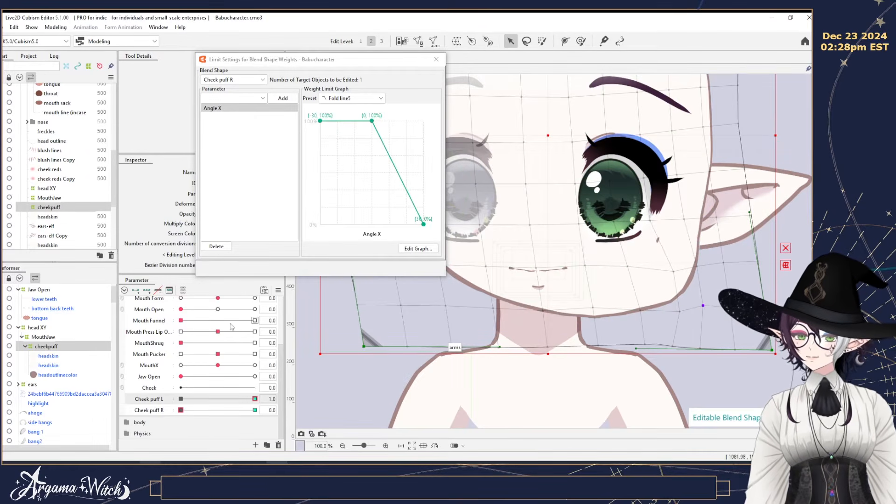
{"action": "scroll", "coordinate": [232, 326], "scroll_direction": "up", "scroll_amount": 5}
{"action": "mouse_move", "coordinate": [217, 313]}
{"action": "left_mouse_down"}
{"action": "mouse_move", "coordinate": [206, 313]}
{"action": "mouse_move", "coordinate": [217, 314]}
{"action": "left_mouse_up"}
{"action": "scroll", "coordinate": [514, 282], "scroll_direction": "down", "scroll_amount": 3}
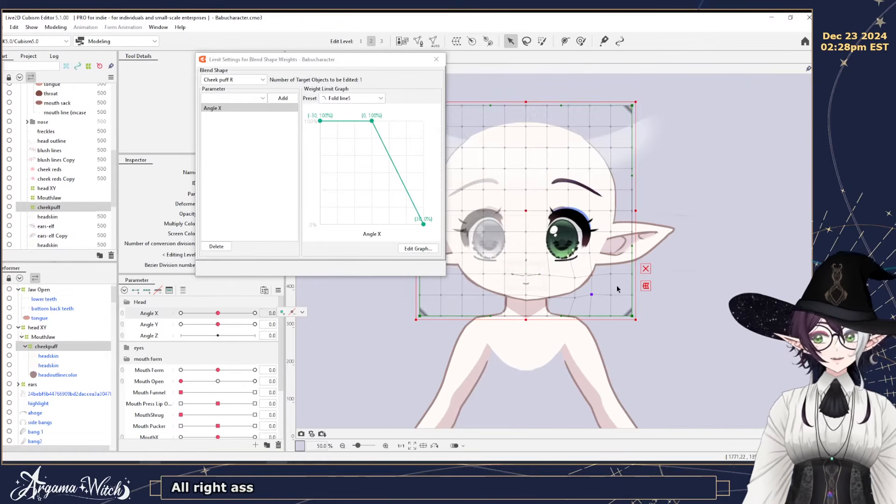
{"action": "scroll", "coordinate": [682, 311], "scroll_direction": "up", "scroll_amount": 2}
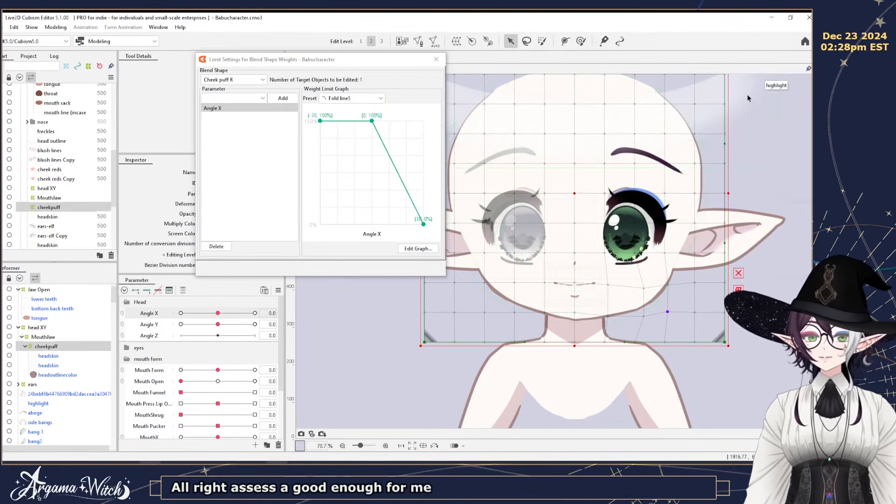
Close the blend shape weight limit settings and leave no model object selected.
{"action": "left_click", "coordinate": [748, 98]}
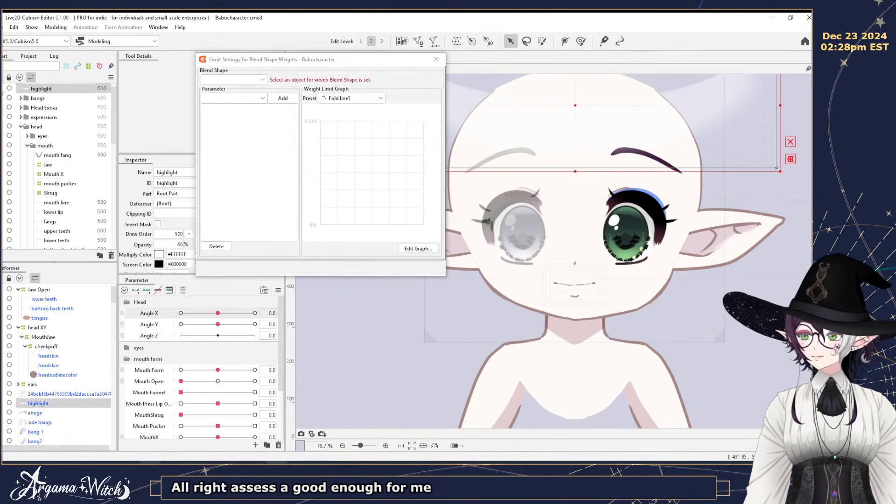
{"action": "left_click", "coordinate": [610, 304]}
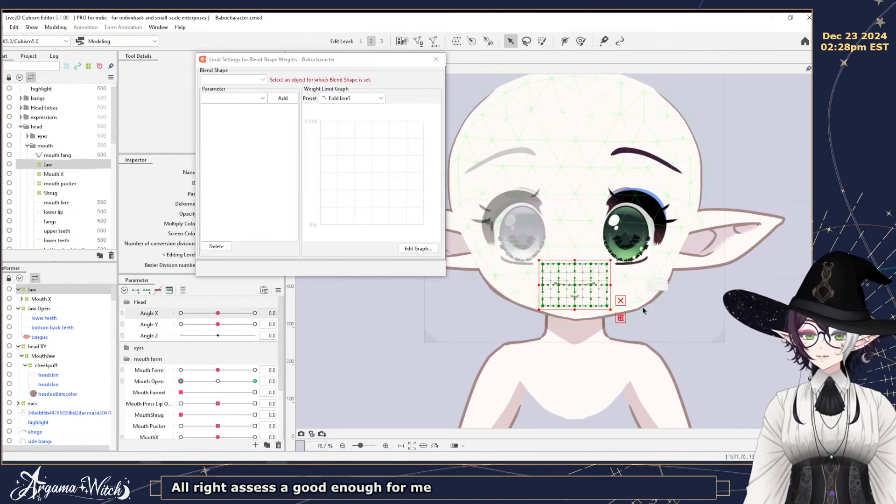
{"action": "left_click", "coordinate": [642, 308]}
{"action": "left_click", "coordinate": [436, 60]}
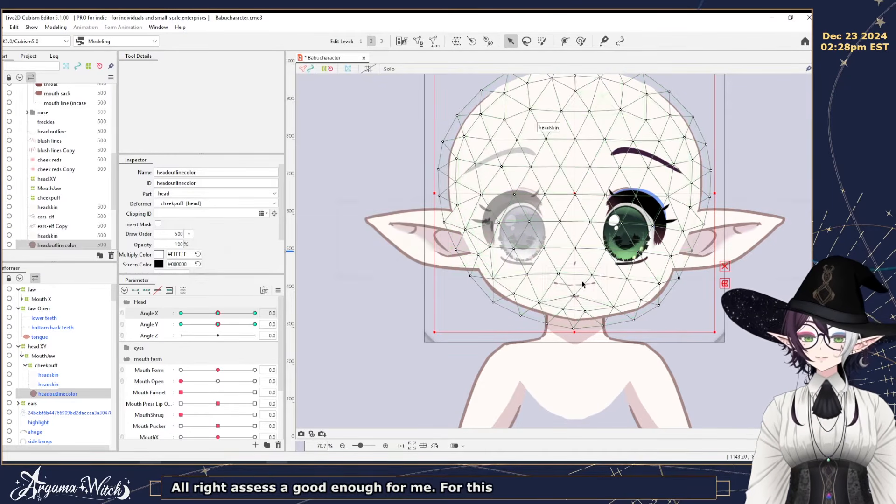
{"action": "left_click", "coordinate": [448, 326]}
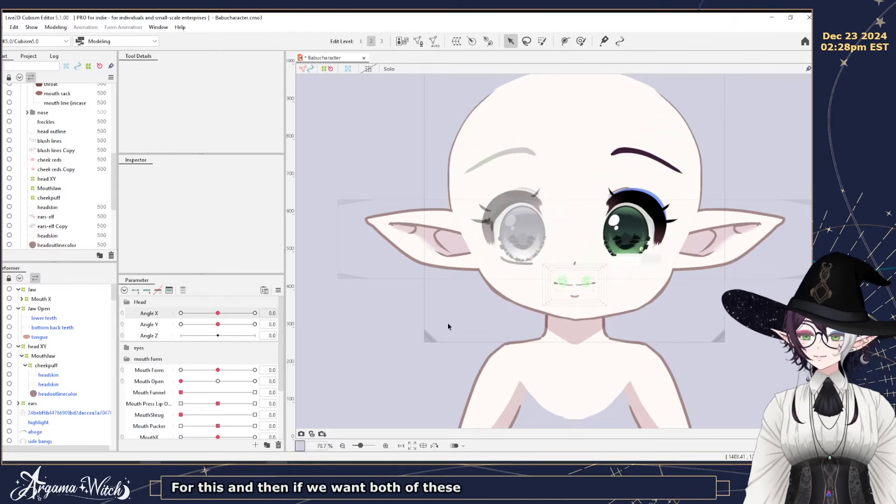
Open the model's physics settings and add a new physics group named Cheek puff.
{"action": "left_click", "coordinate": [55, 27]}
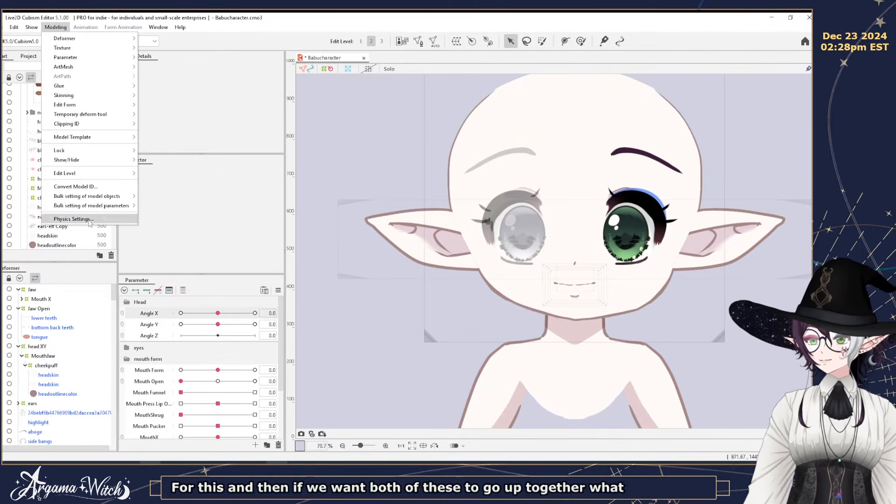
{"action": "left_click", "coordinate": [71, 219]}
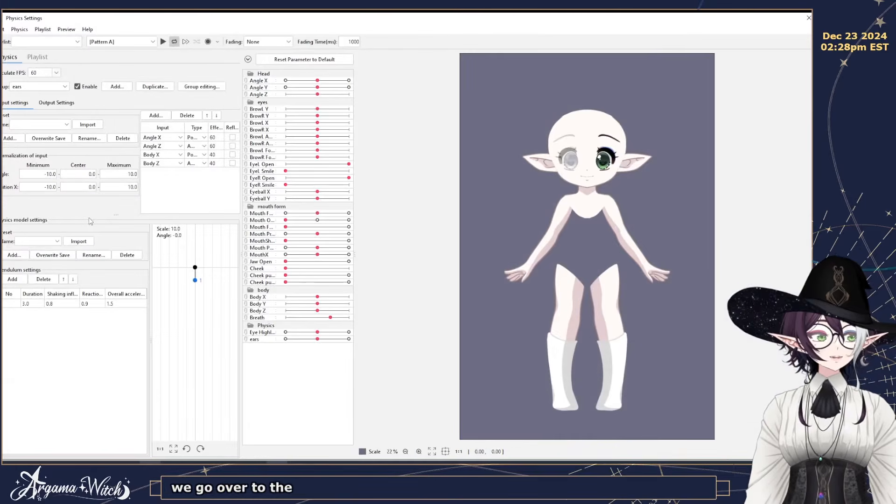
{"action": "scroll", "coordinate": [463, 189], "scroll_direction": "up", "scroll_amount": 3}
{"action": "scroll", "coordinate": [463, 189], "scroll_direction": "up", "scroll_amount": 4}
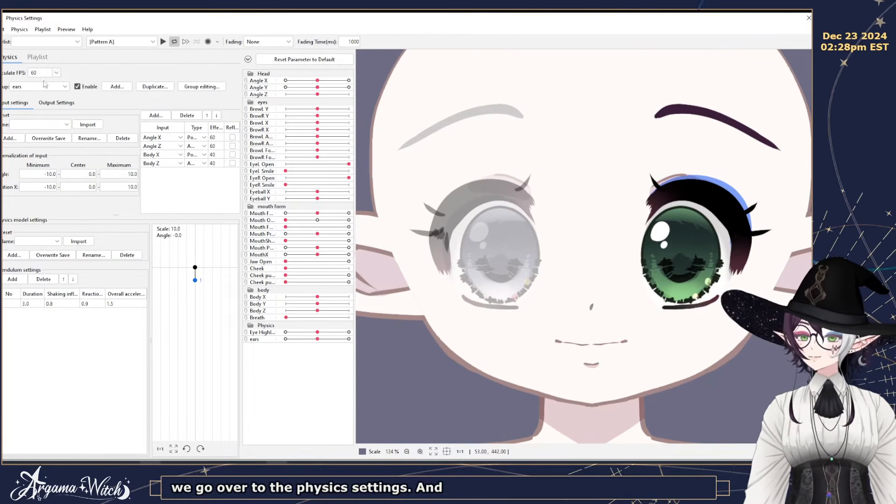
{"action": "left_click", "coordinate": [123, 89]}
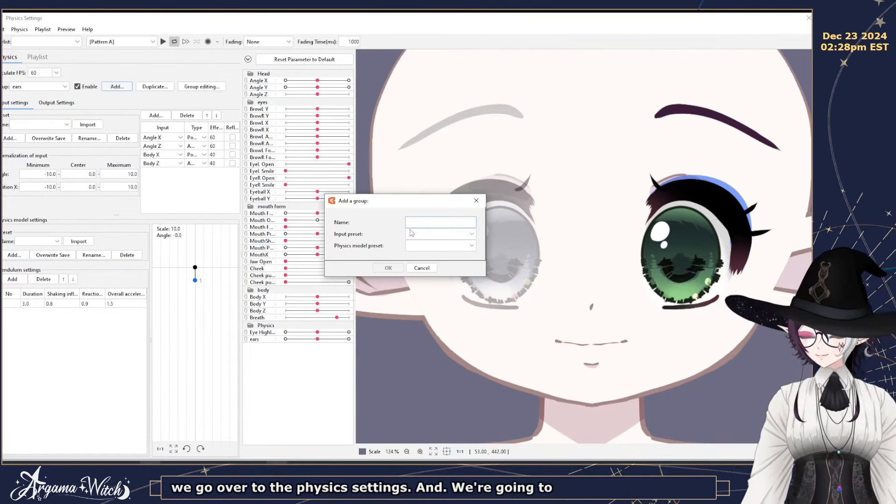
{"action": "type", "text": "Cheek"}
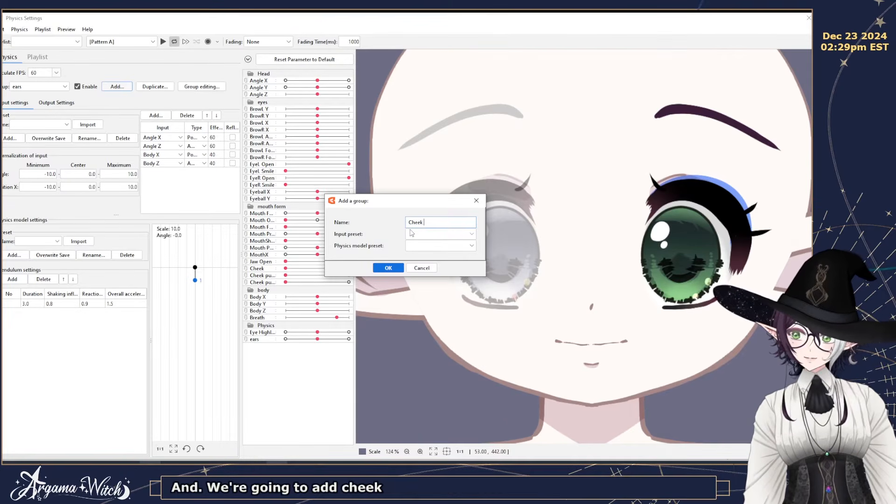
{"action": "left_click", "coordinate": [388, 268]}
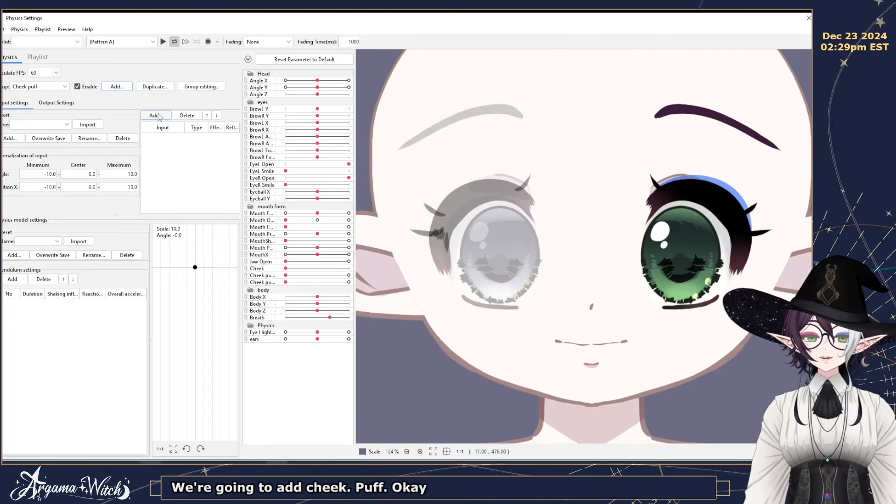
Add the Cheek parameter as the group's input, with type Angle and an effect of 100.
{"action": "left_click", "coordinate": [155, 116]}
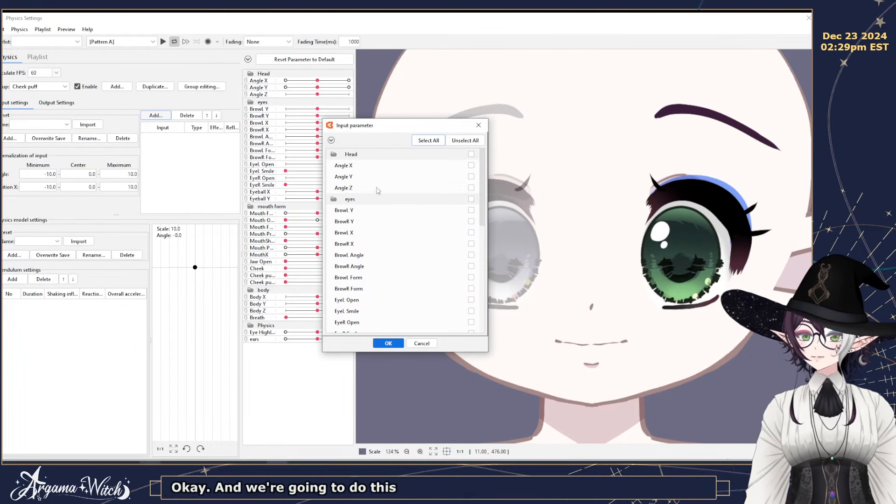
{"action": "scroll", "coordinate": [456, 228], "scroll_direction": "down", "scroll_amount": 8}
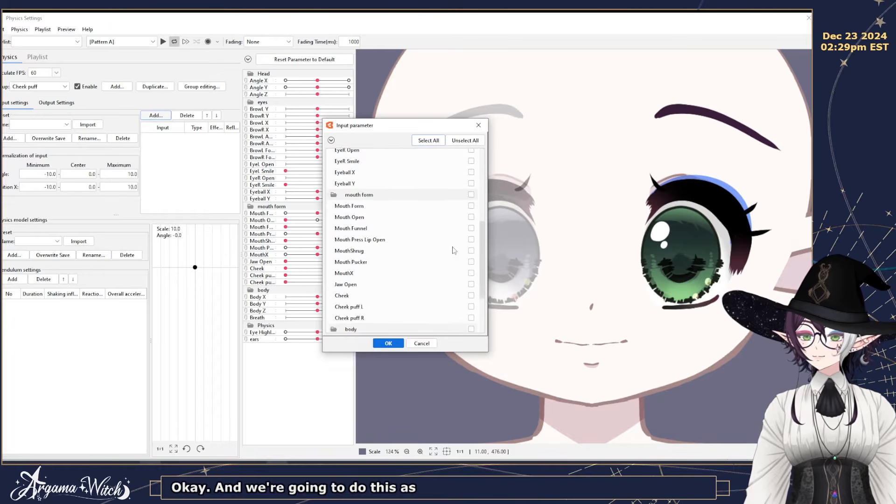
{"action": "left_click", "coordinate": [471, 227]}
{"action": "left_click", "coordinate": [388, 343]}
{"action": "left_click", "coordinate": [196, 137]}
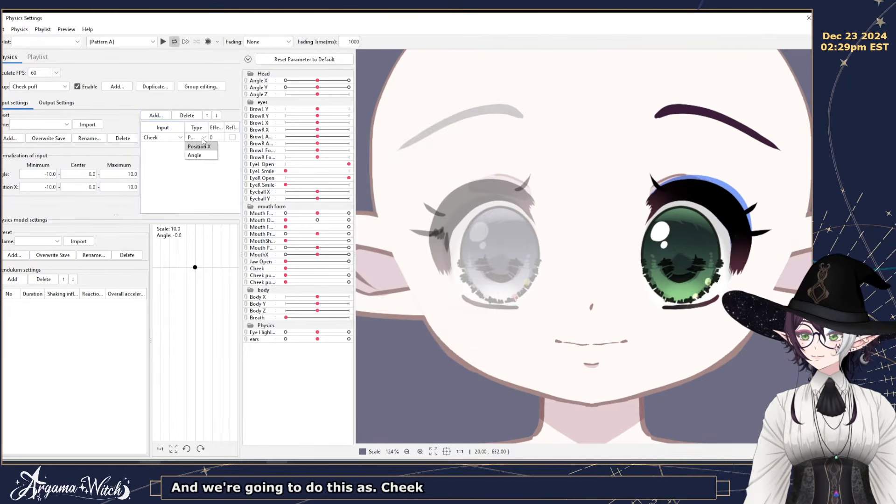
{"action": "left_click", "coordinate": [194, 153]}
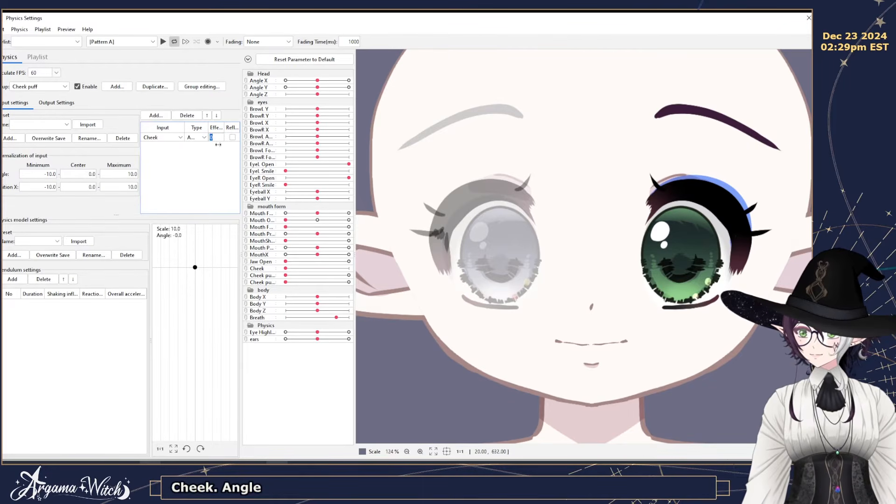
{"action": "type", "text": "100"}
{"action": "key", "text": "Return"}
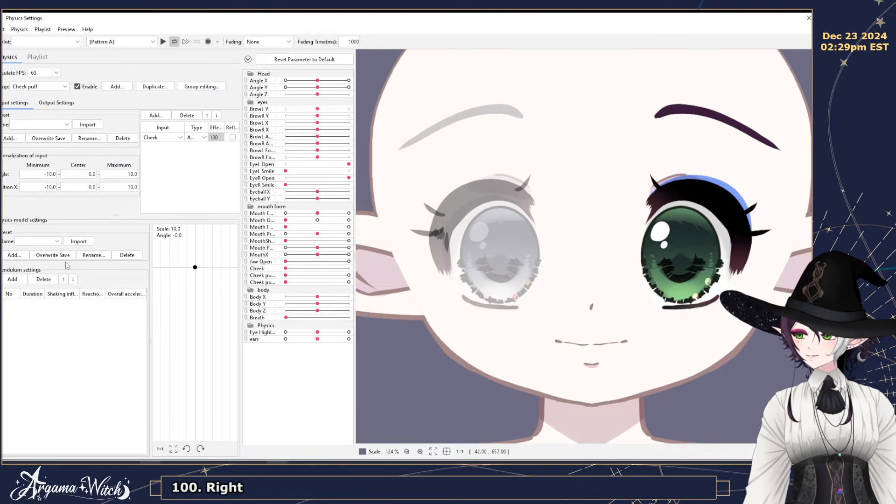
Add a pendulum to the Cheek puff group with a reaction of 0.5 and overall acceleration of 0.7.
{"action": "left_click", "coordinate": [12, 279]}
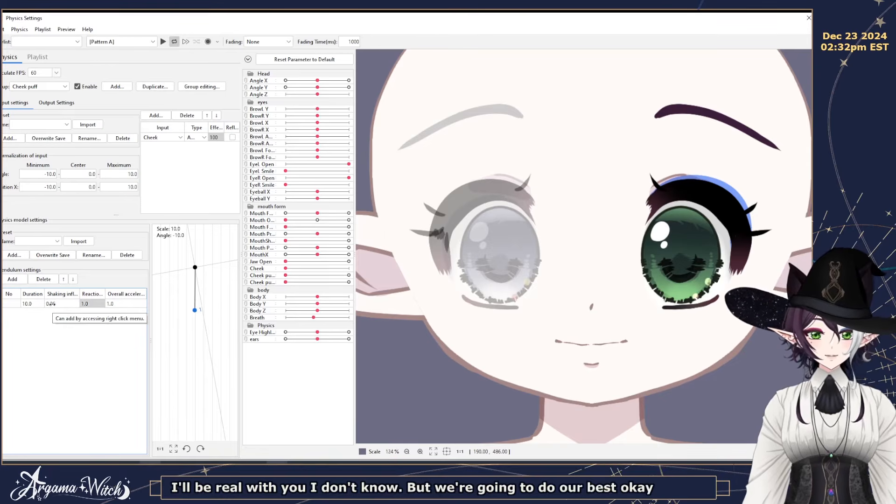
{"action": "double_click", "coordinate": [86, 303]}
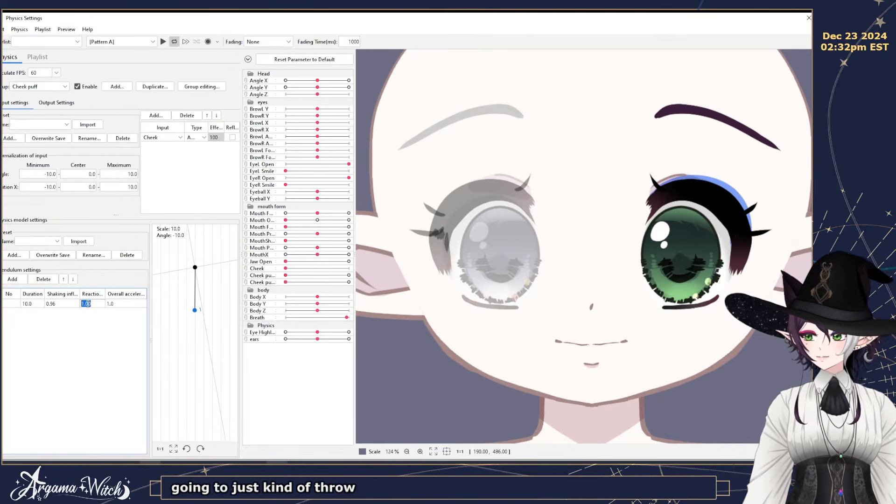
{"action": "type", "text": "0.5"}
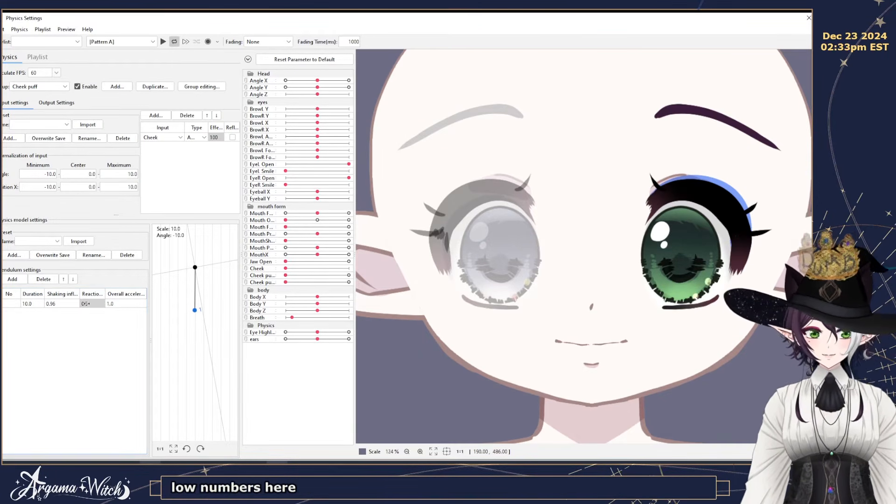
{"action": "double_click", "coordinate": [119, 304]}
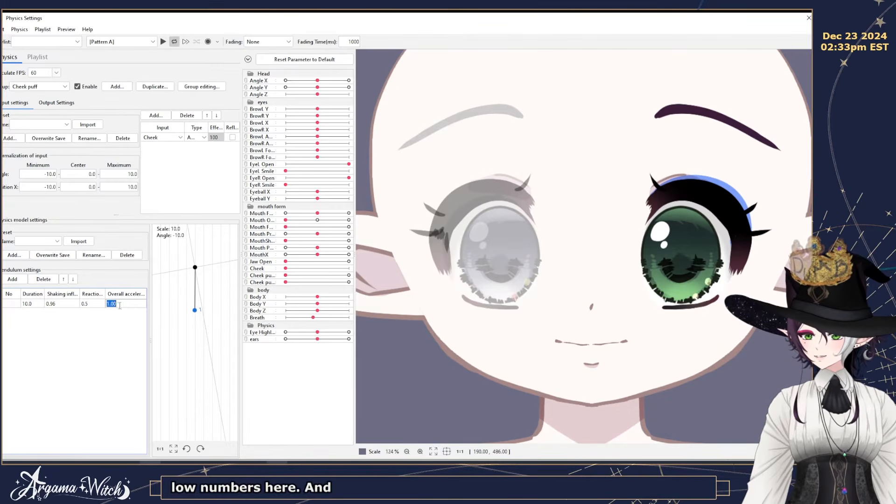
{"action": "type", "text": "0.7"}
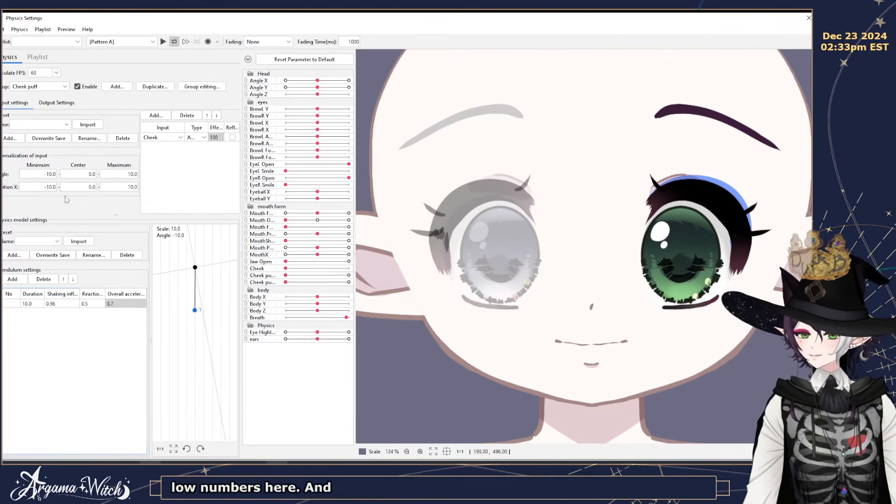
Set the input normalization angle for Cheek puff to a minimum of -50 and a maximum of 50.
{"action": "left_click", "coordinate": [49, 172]}
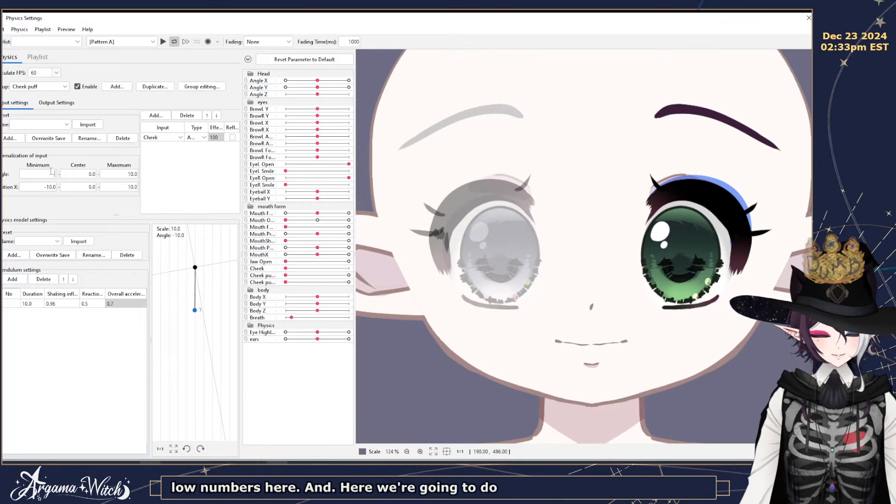
{"action": "type", "text": "-30"}
{"action": "left_click", "coordinate": [125, 174]}
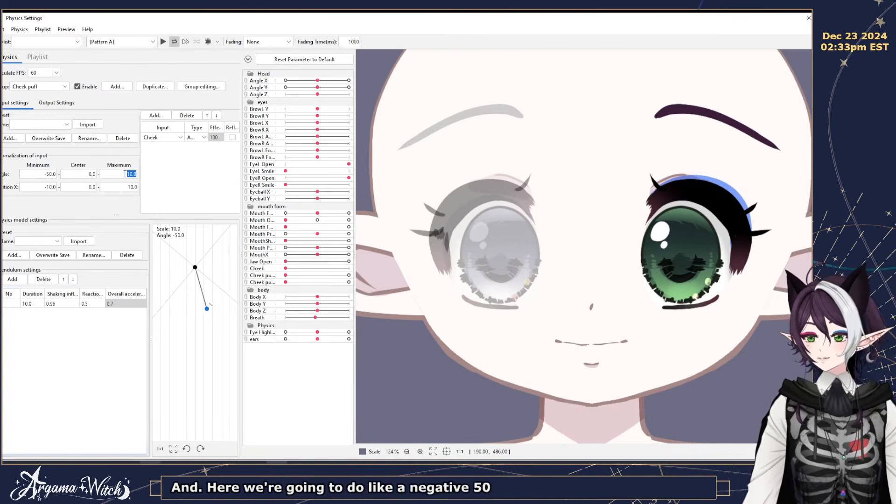
{"action": "type", "text": "50"}
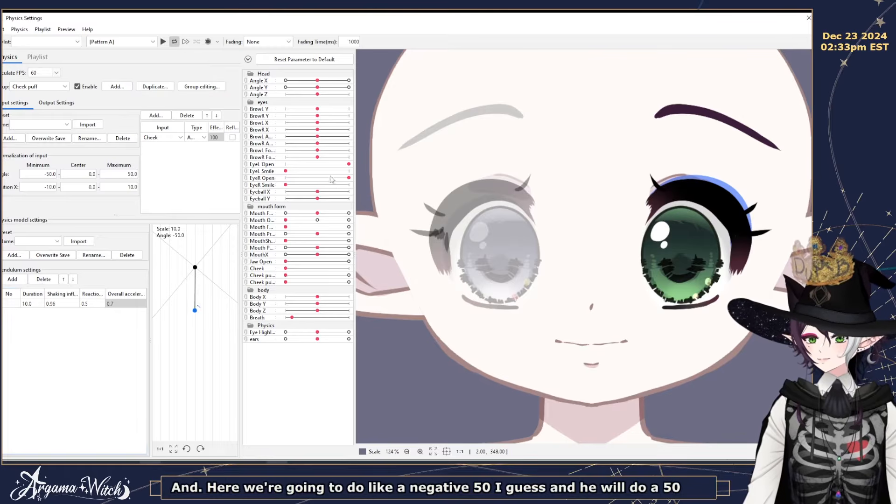
Set the pendulum's shaking influence to 0.2 and test its swing by varying the Cheek parameter.
{"action": "left_click_drag", "start_coordinate": [285, 268], "coordinate": [400, 280]}
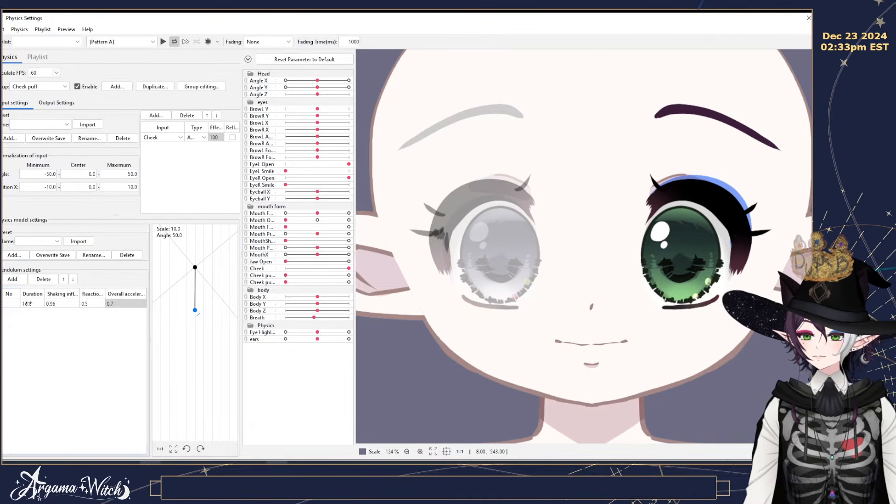
{"action": "left_click", "coordinate": [52, 304]}
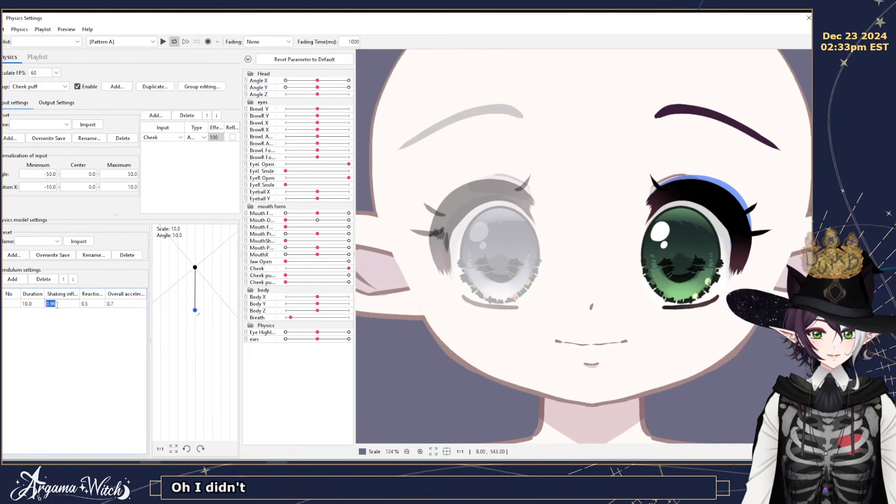
{"action": "type", "text": "0.2"}
{"action": "key", "text": "Return"}
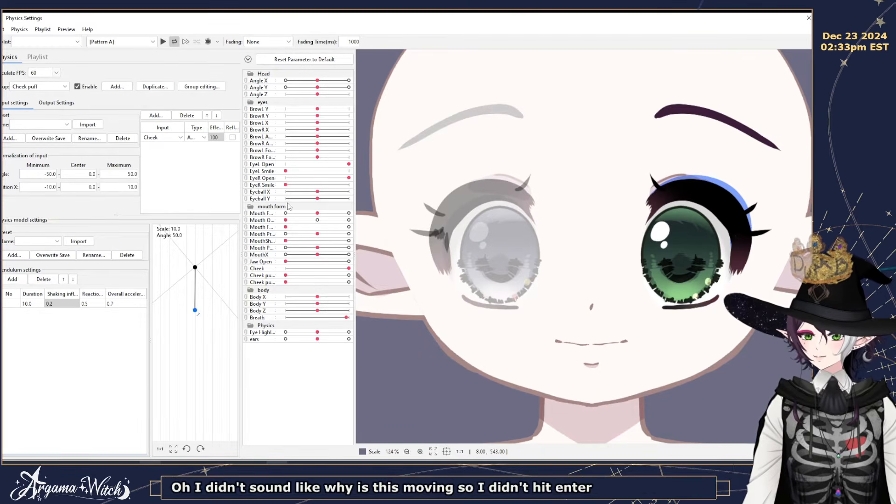
{"action": "left_click", "coordinate": [287, 270]}
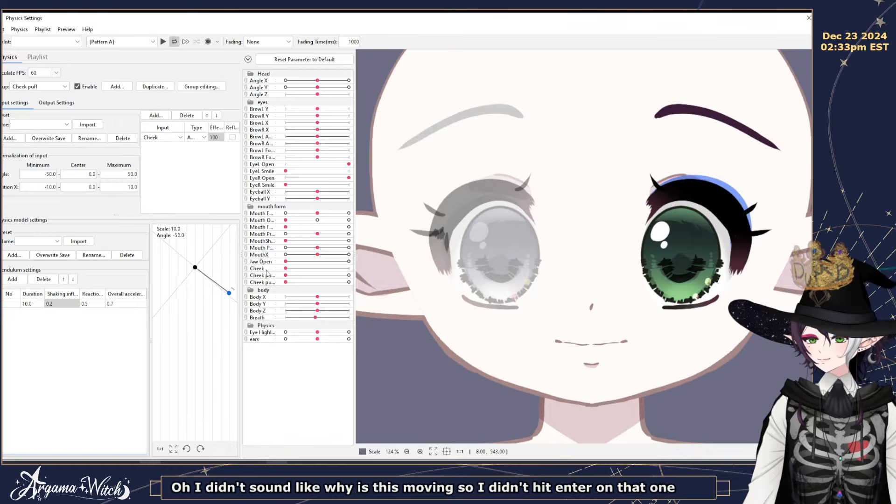
{"action": "left_click", "coordinate": [312, 269]}
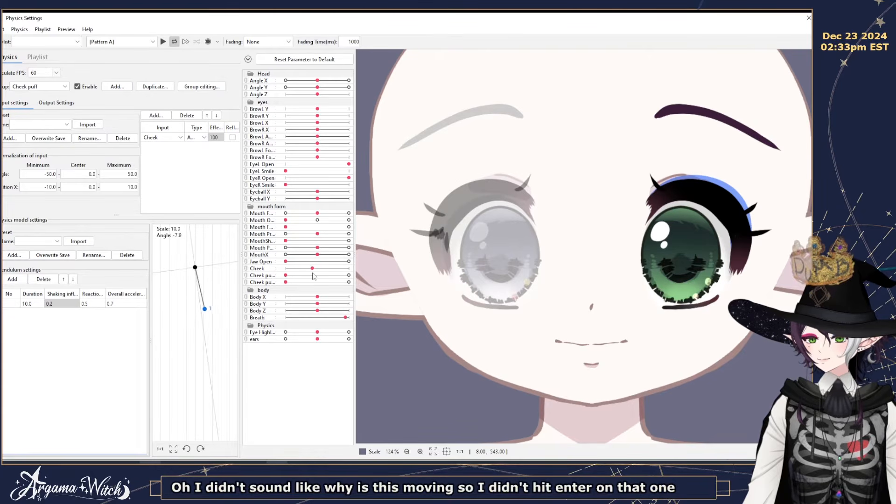
Add Cheek puff L and Cheek puff R as output parameters of the Cheek puff physics group.
{"action": "left_click", "coordinate": [58, 104]}
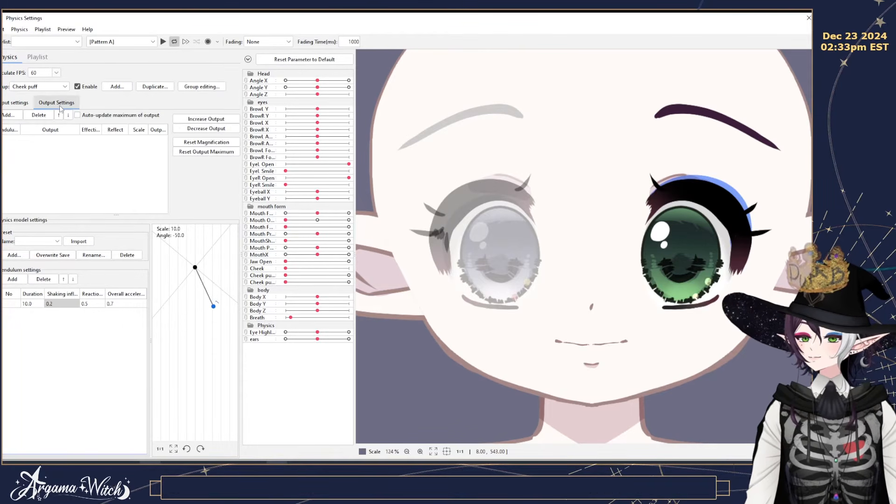
{"action": "left_click", "coordinate": [13, 115]}
{"action": "left_click_drag", "start_coordinate": [483, 186], "coordinate": [484, 279]}
{"action": "left_click", "coordinate": [471, 263]}
{"action": "left_click", "coordinate": [471, 275]}
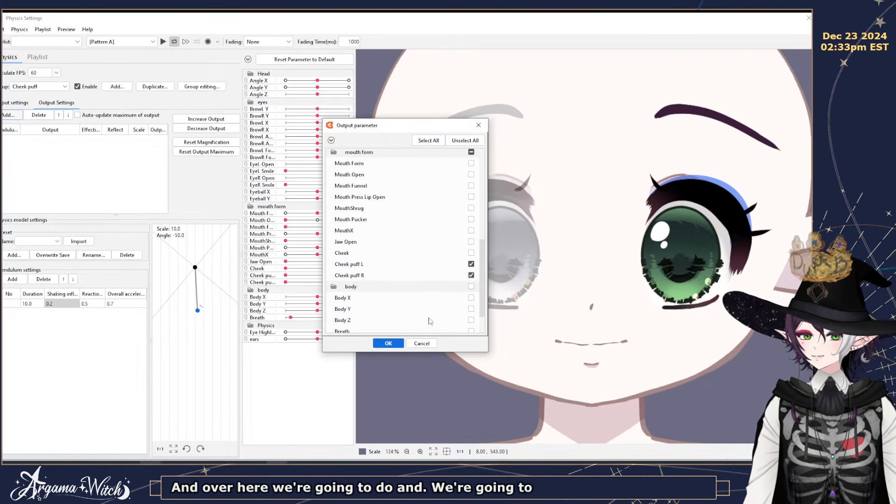
{"action": "left_click", "coordinate": [388, 343]}
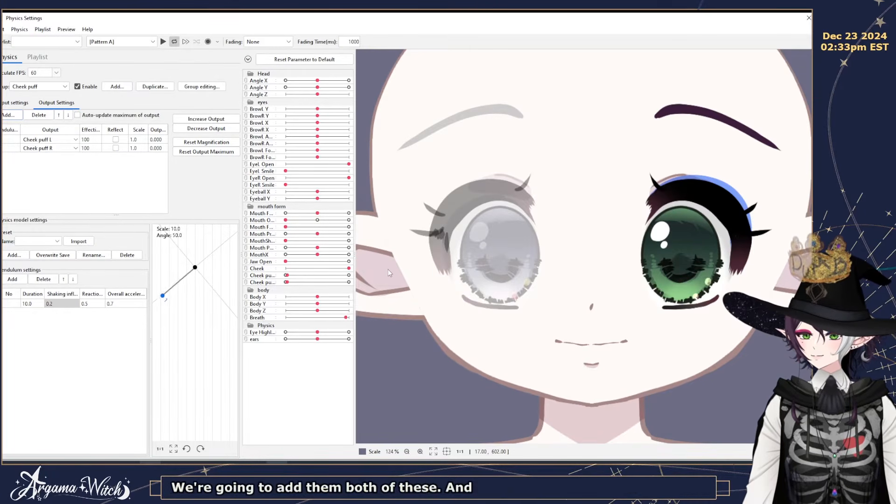
Increase the output scale of Cheek puff L and Cheek puff R to fit the parameter range, and test with the Cheek parameter.
{"action": "left_click", "coordinate": [208, 121]}
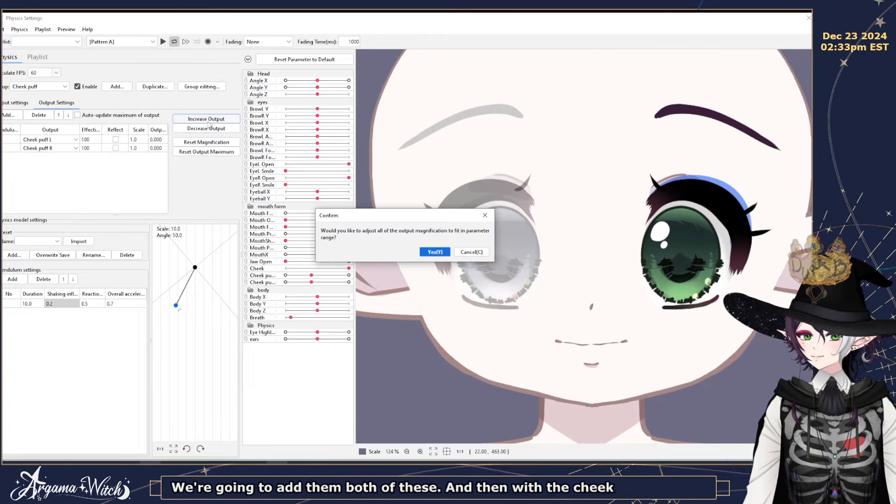
{"action": "left_click", "coordinate": [435, 252]}
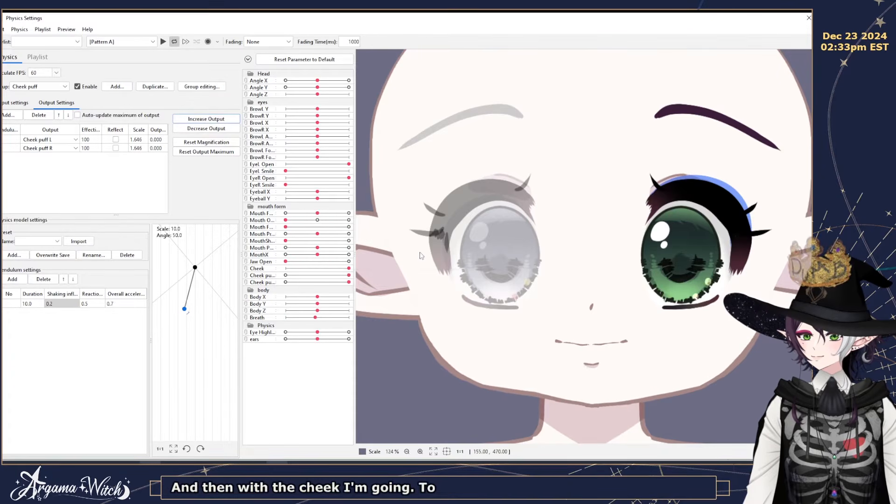
{"action": "left_click", "coordinate": [160, 141]}
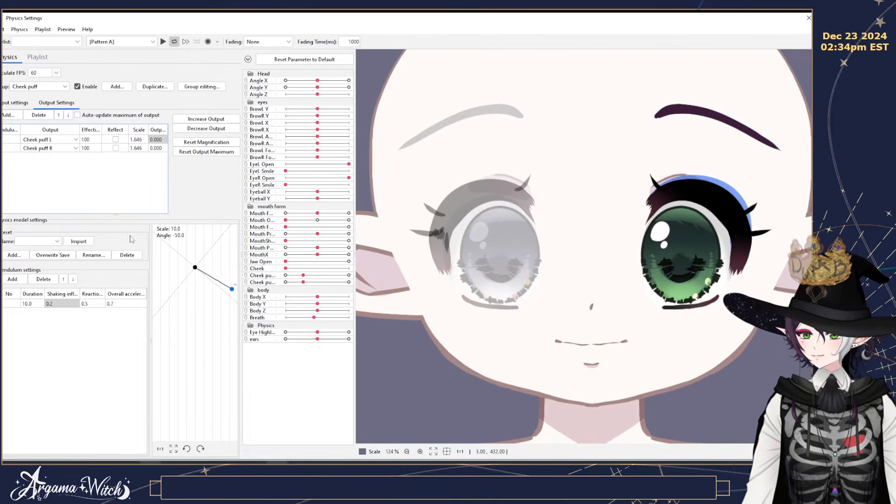
{"action": "left_click_drag", "start_coordinate": [349, 253], "coordinate": [303, 260]}
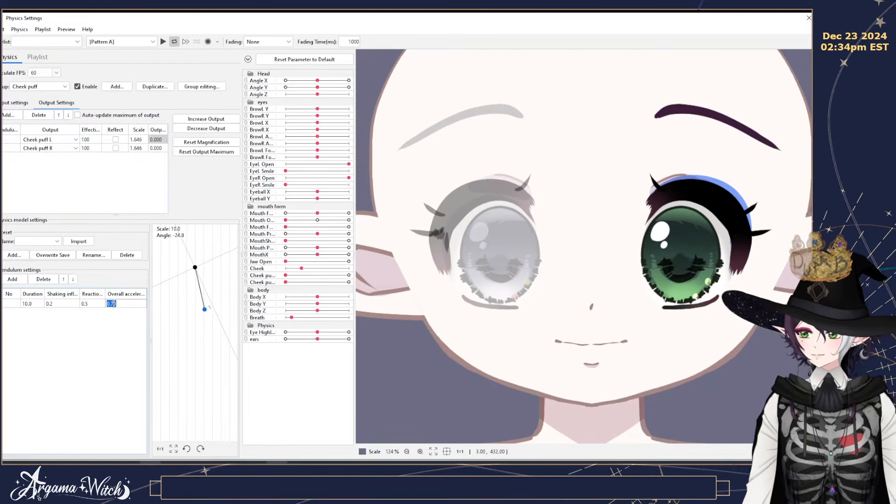
Set the Cheek puff pendulum's overall acceleration and reaction to 1.0, and test the response by varying the Cheek parameter.
{"action": "left_click", "coordinate": [109, 304]}
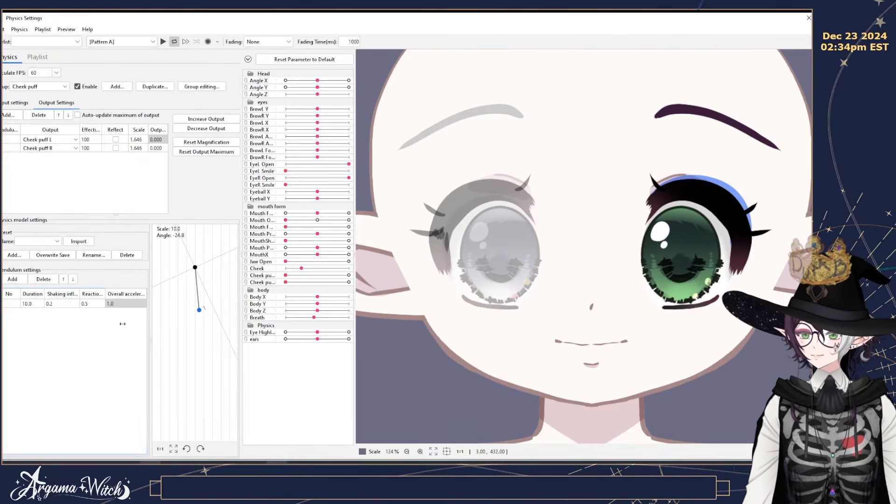
{"action": "double_click", "coordinate": [88, 306]}
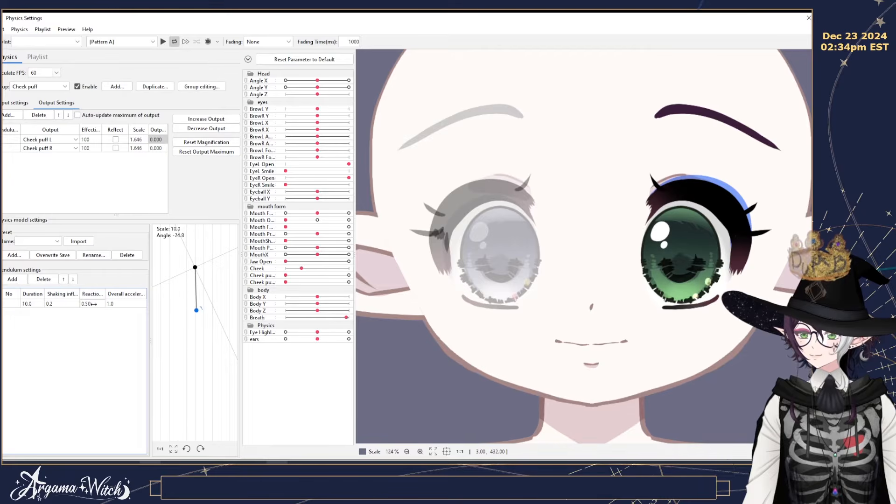
{"action": "key", "text": "Return"}
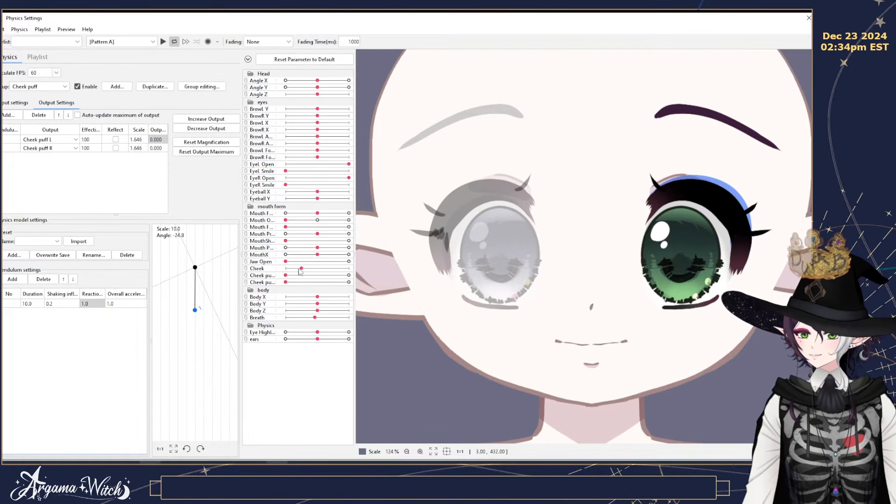
{"action": "left_click_drag", "start_coordinate": [298, 269], "coordinate": [424, 275]}
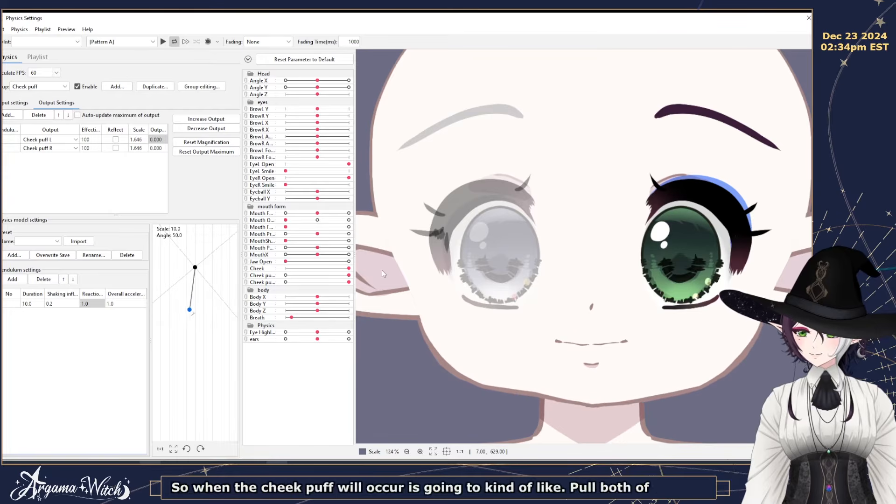
Preview the puffed cheeks with the head turned through Angle X, and close the physics settings.
{"action": "left_click_drag", "start_coordinate": [317, 81], "coordinate": [395, 112]}
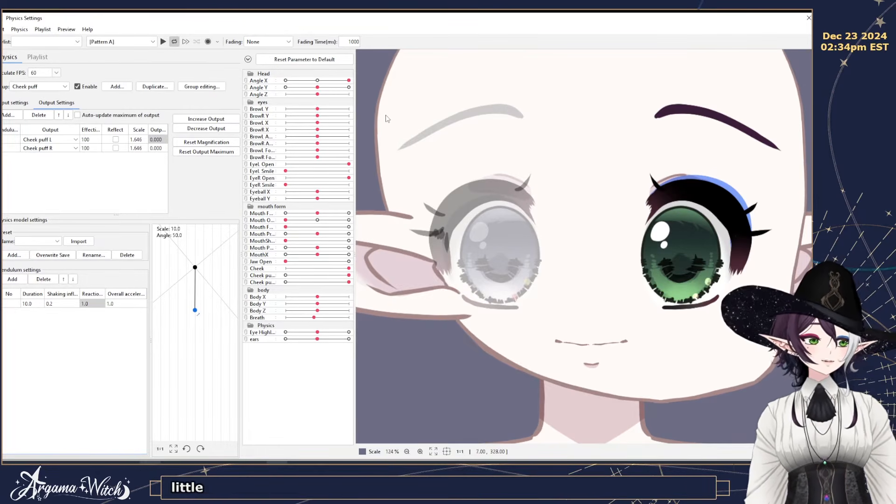
{"action": "left_click", "coordinate": [318, 81]}
{"action": "scroll", "coordinate": [511, 258], "scroll_direction": "down", "scroll_amount": 5}
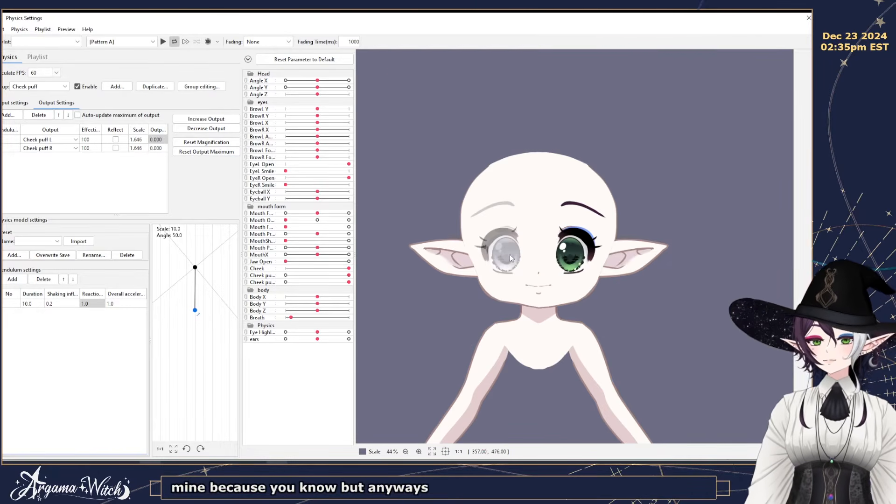
{"action": "left_click_drag", "start_coordinate": [551, 238], "coordinate": [563, 239]}
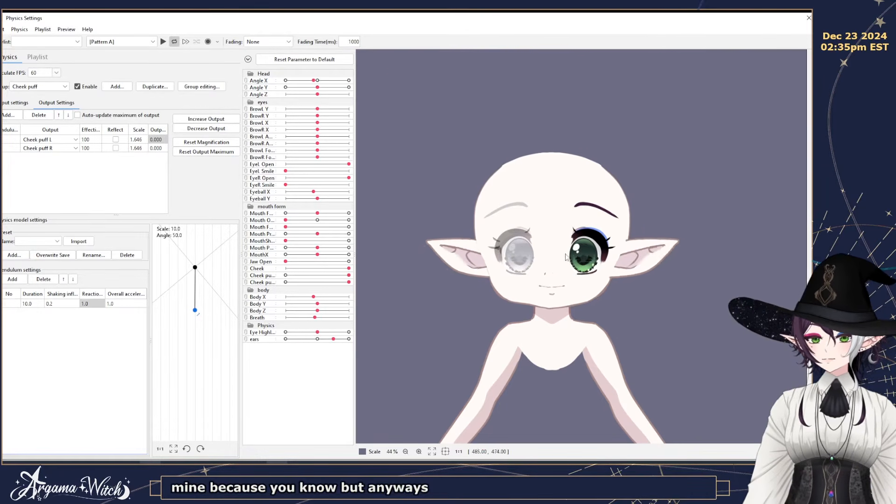
{"action": "left_click", "coordinate": [807, 20]}
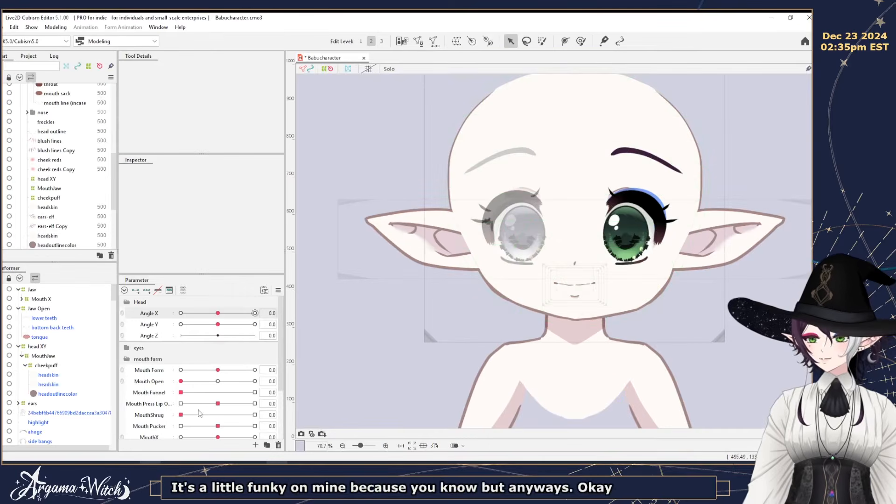
Reset Cheek puff L to 0 and collapse the mouth form parameter group.
{"action": "scroll", "coordinate": [160, 345], "scroll_direction": "down", "scroll_amount": 2}
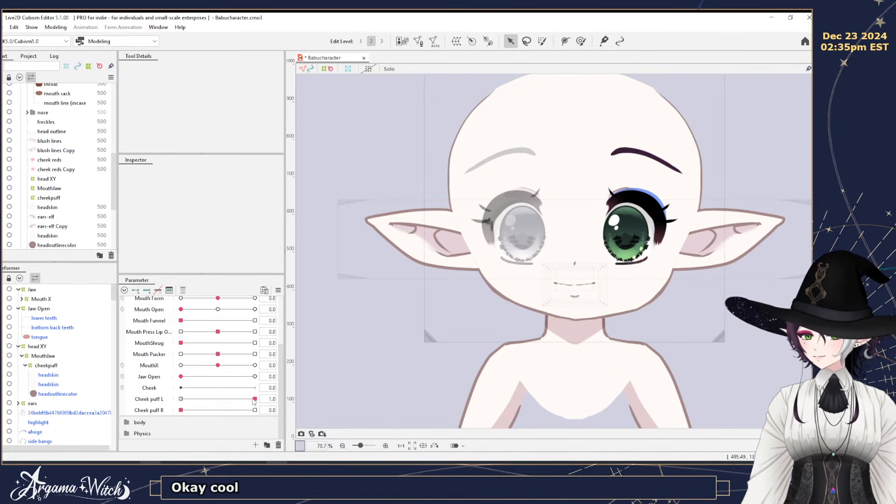
{"action": "left_click_drag", "start_coordinate": [253, 400], "coordinate": [83, 401]}
{"action": "scroll", "coordinate": [580, 266], "scroll_direction": "up", "scroll_amount": 4}
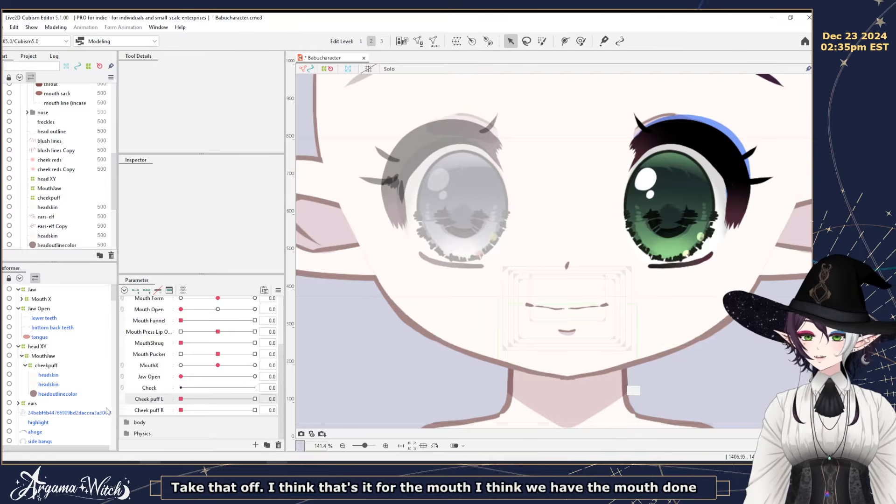
{"action": "scroll", "coordinate": [139, 373], "scroll_direction": "up", "scroll_amount": 3}
{"action": "left_click", "coordinate": [126, 360]}
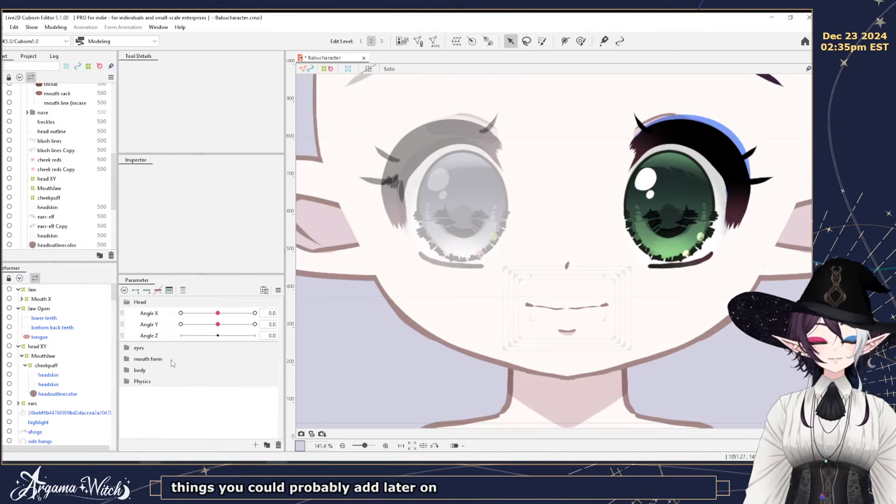
Move EyeL Open through Eyeball Y above the brow parameters in the eyes group, and delete BrowL X through BrowR Form.
{"action": "left_click", "coordinate": [127, 351]}
{"action": "scroll", "coordinate": [126, 353], "scroll_direction": "down", "scroll_amount": 3}
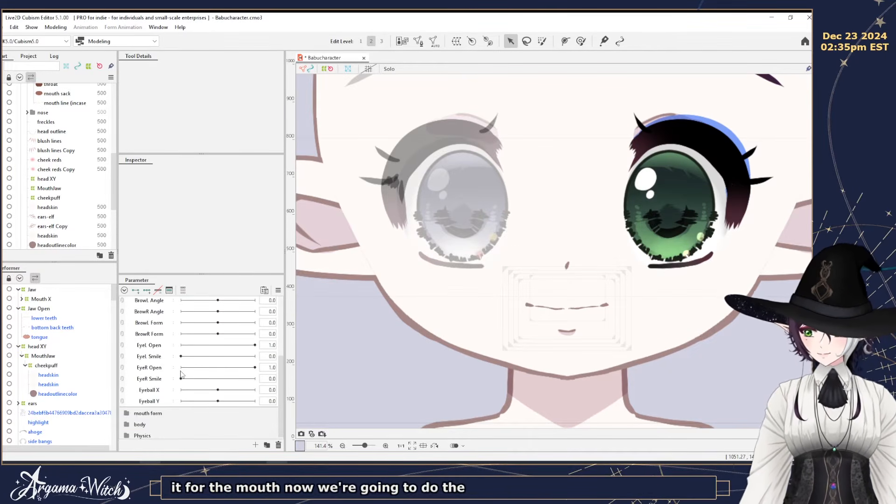
{"action": "scroll", "coordinate": [187, 354], "scroll_direction": "up", "scroll_amount": 2}
{"action": "left_click_drag", "start_coordinate": [201, 274], "coordinate": [200, 179]}
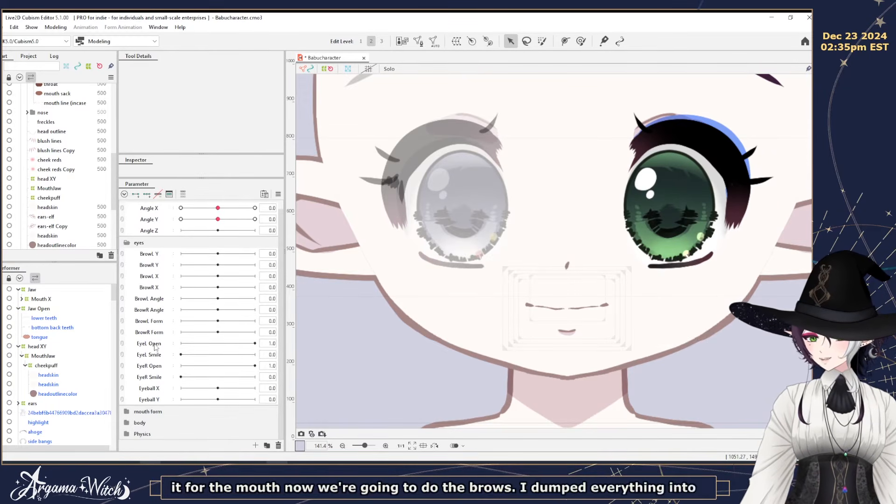
{"action": "left_click", "coordinate": [155, 346]}
{"action": "left_click", "coordinate": [150, 399], "text": "shift"}
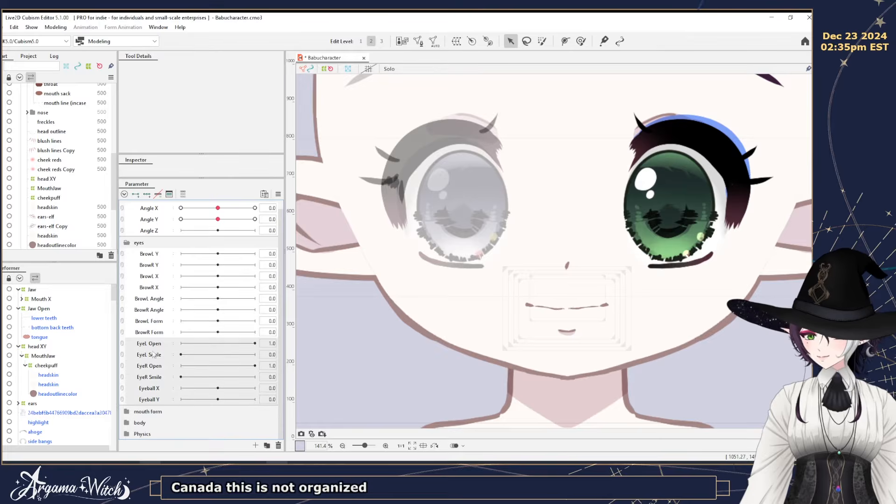
{"action": "left_click_drag", "start_coordinate": [154, 347], "coordinate": [158, 267]}
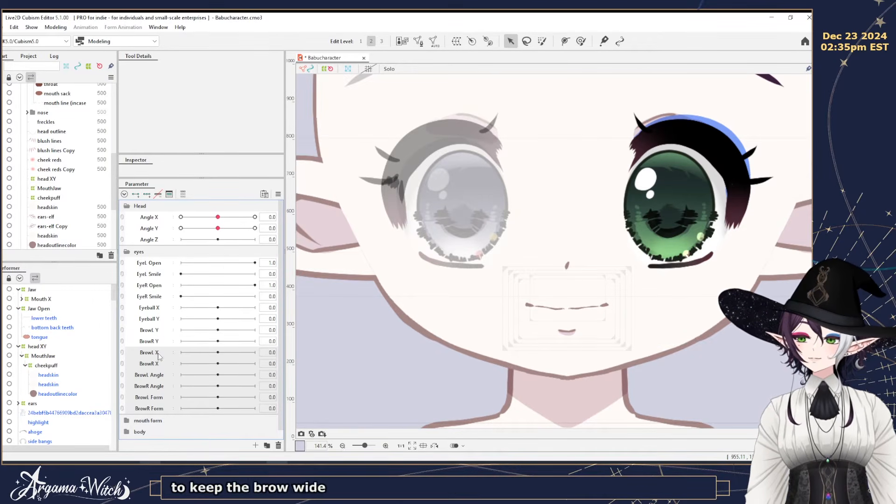
{"action": "left_click", "coordinate": [278, 445]}
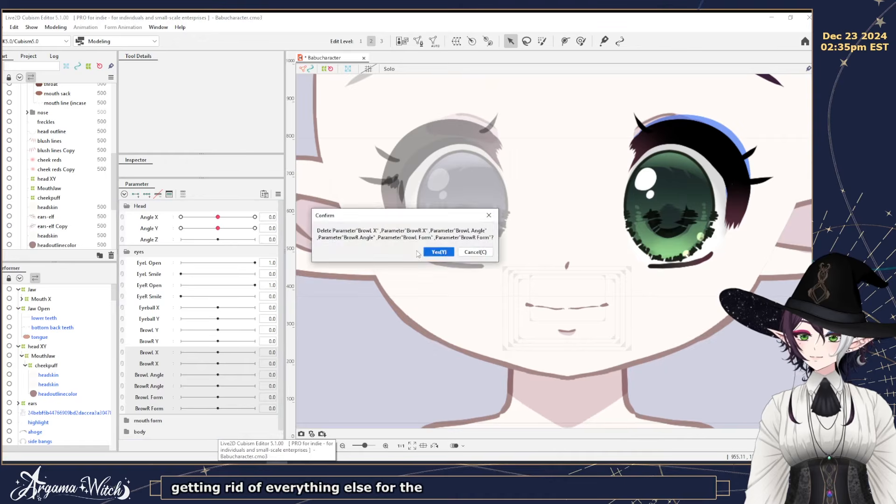
{"action": "key", "text": "Return"}
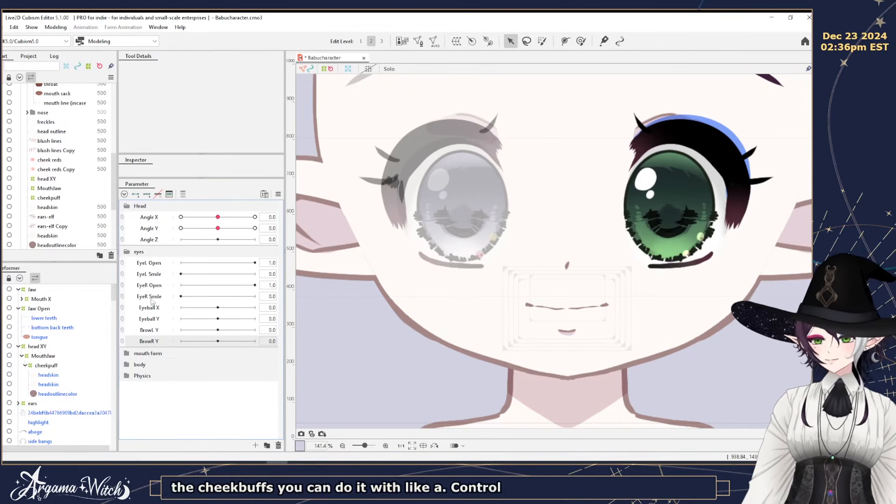
Create a blend shape parameter named Brow Inner Up with ID browinnerup and a range of 0.0 to 1.0.
{"action": "left_click", "coordinate": [256, 445]}
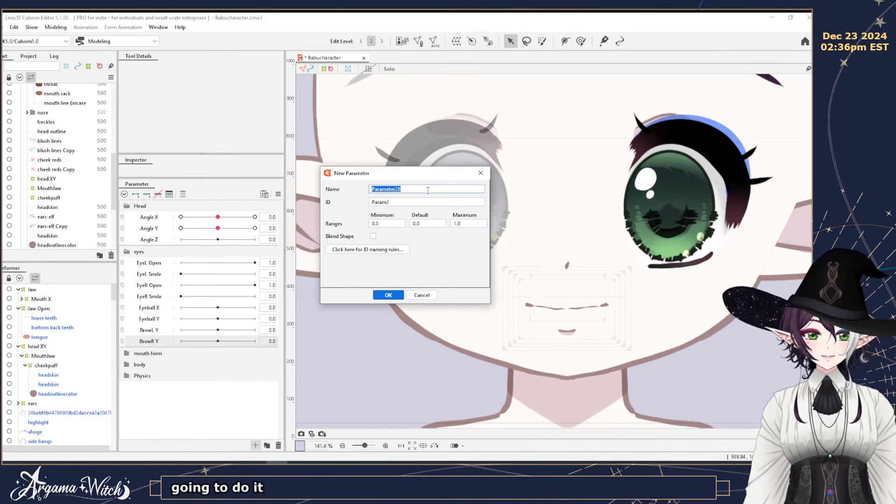
{"action": "type", "text": "Bro"}
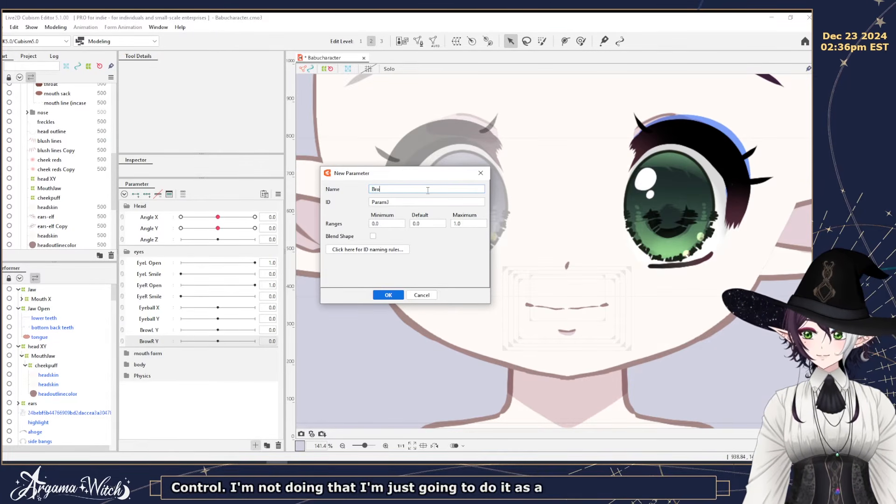
{"action": "type", "text": "w Inner Up"}
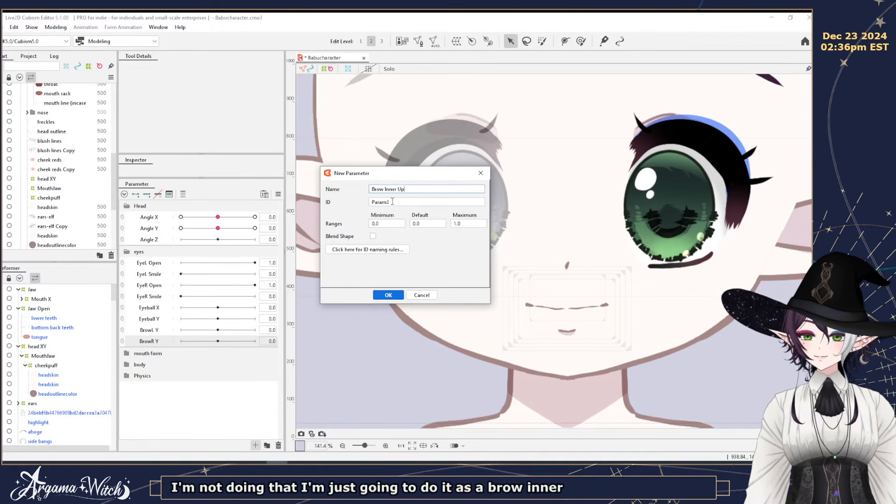
{"action": "double_click", "coordinate": [392, 201]}
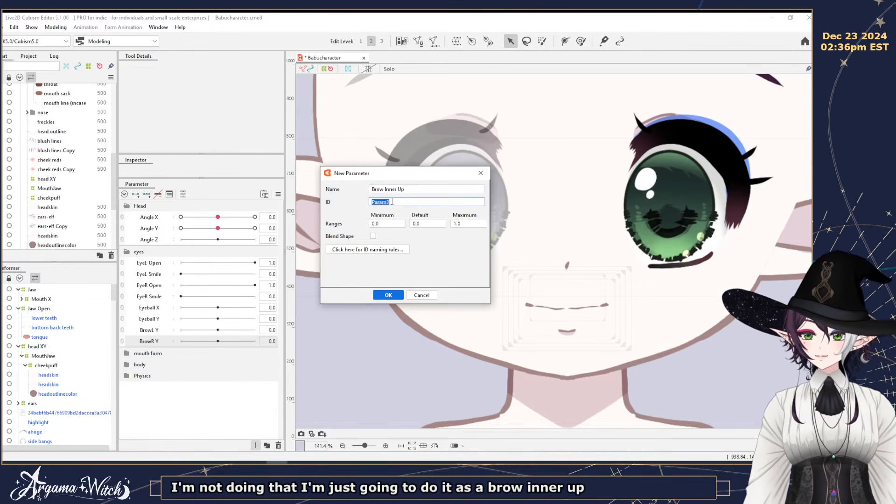
{"action": "type", "text": "browinnerup"}
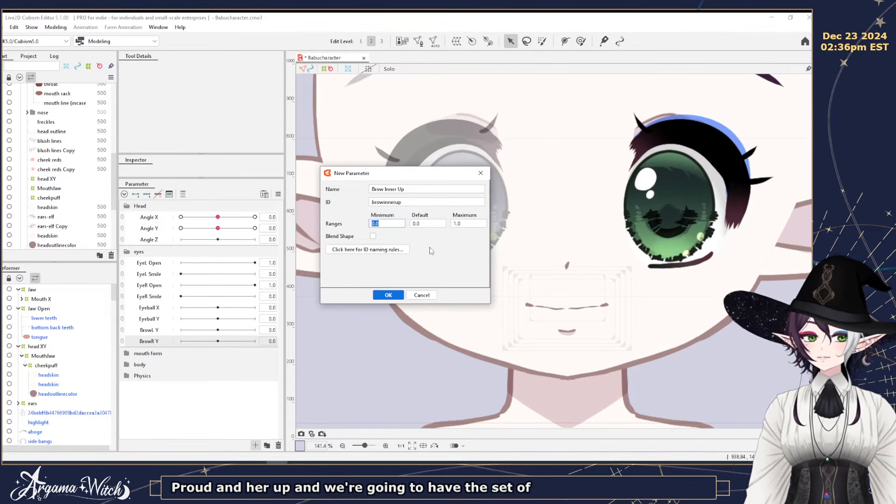
{"action": "left_click", "coordinate": [373, 236]}
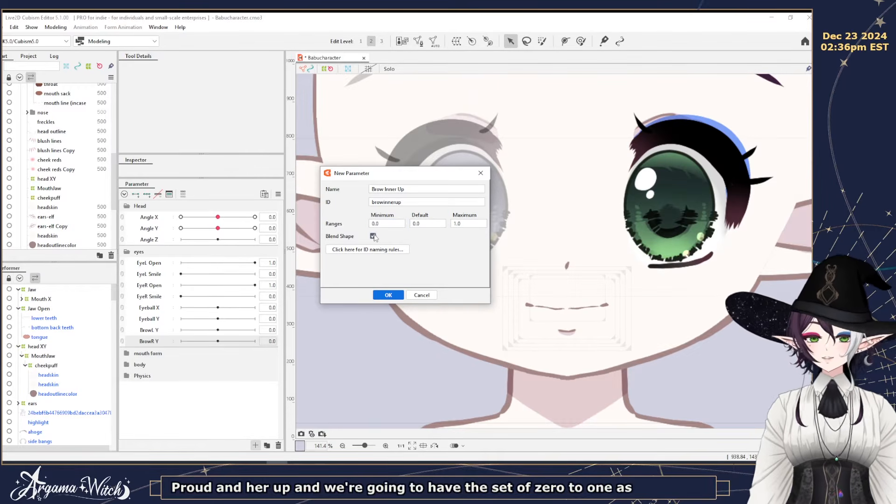
{"action": "left_click", "coordinate": [386, 298]}
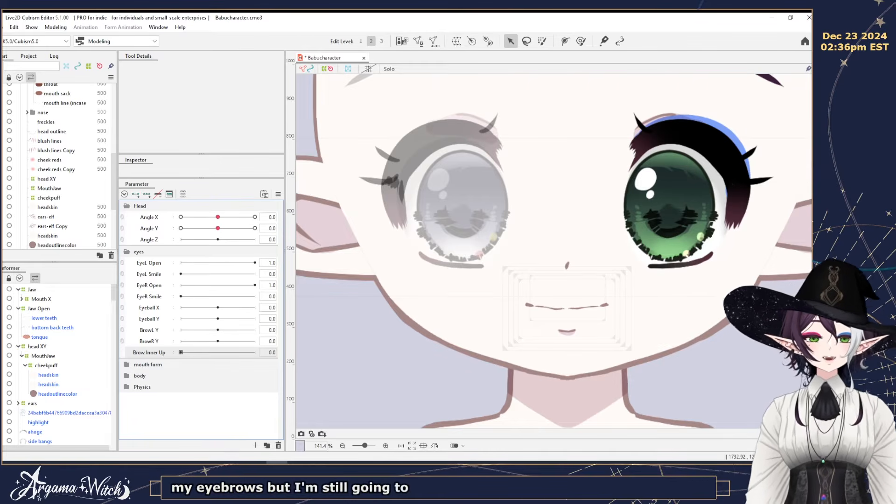
Add three keys on BrowL Y to the brow Copy mesh and set the parameter to -1.0.
{"action": "left_click", "coordinate": [149, 330]}
{"action": "scroll", "coordinate": [594, 305], "scroll_direction": "up", "scroll_amount": 3}
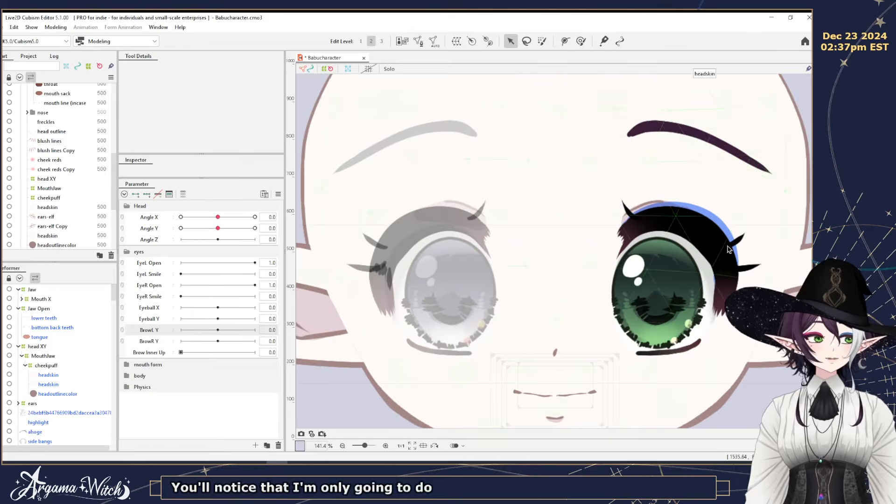
{"action": "left_click", "coordinate": [728, 153]}
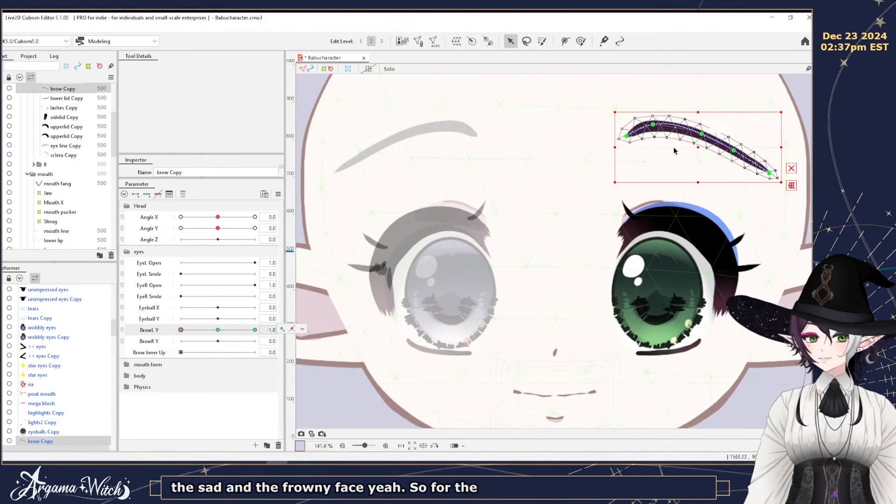
Pull the inner end of brow Copy down with the deform brush at BrowL Y -1.0, and undo the last strokes.
{"action": "left_click", "coordinate": [581, 41]}
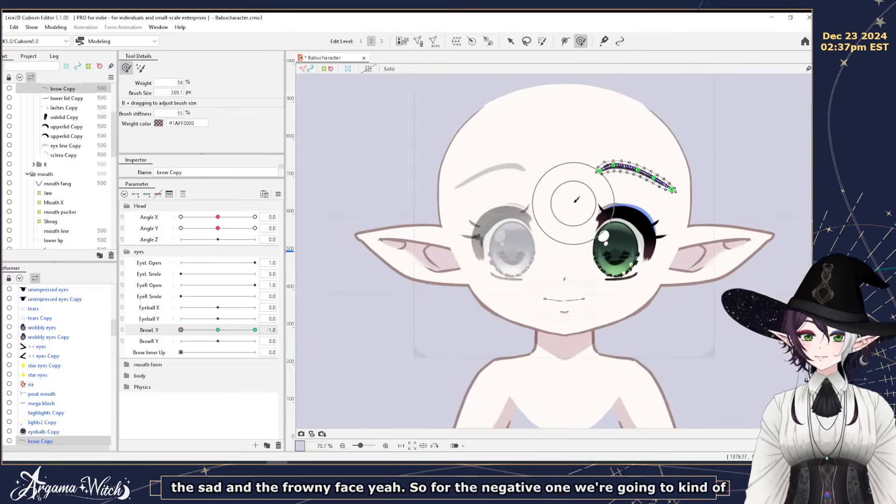
{"action": "scroll", "coordinate": [611, 156], "scroll_direction": "down", "scroll_amount": 2}
{"action": "left_click_drag", "start_coordinate": [605, 160], "coordinate": [580, 202]}
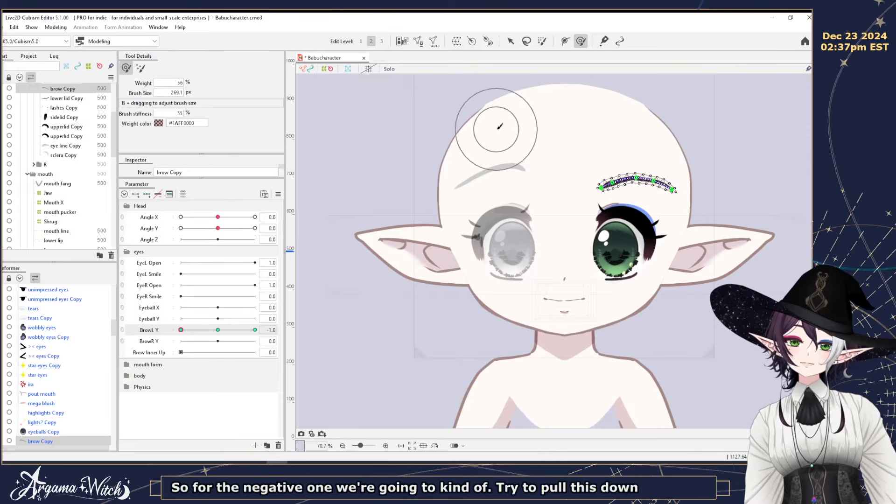
{"action": "key", "text": "ctrl+z"}
{"action": "key", "text": "ctrl+z"}
{"action": "key", "text": "ctrl+z"}
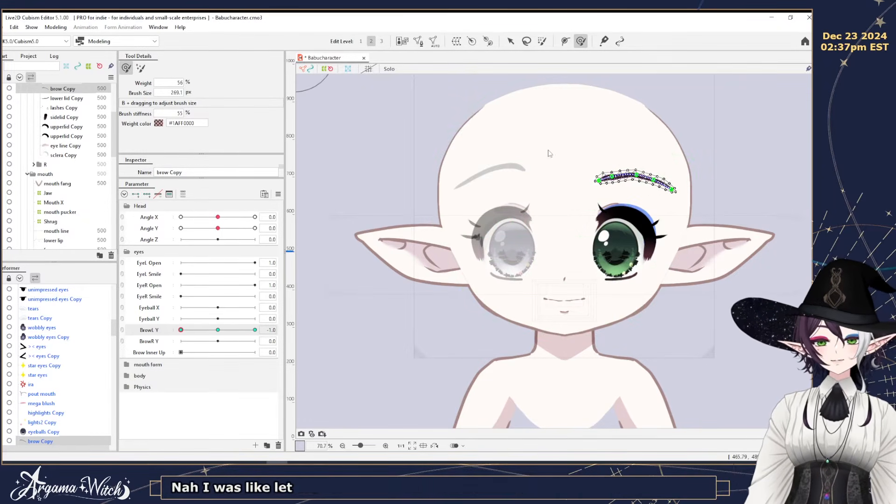
At BrowL Y -1.0, rotate the brow Copy so its inner end drops, turn on onion skin, and lower the brow slightly.
{"action": "scroll", "coordinate": [548, 154], "scroll_direction": "up", "scroll_amount": 1}
{"action": "scroll", "coordinate": [548, 154], "scroll_direction": "up", "scroll_amount": 1}
{"action": "left_click_drag", "start_coordinate": [548, 154], "coordinate": [494, 153]}
{"action": "scroll", "coordinate": [493, 154], "scroll_direction": "down", "scroll_amount": 1}
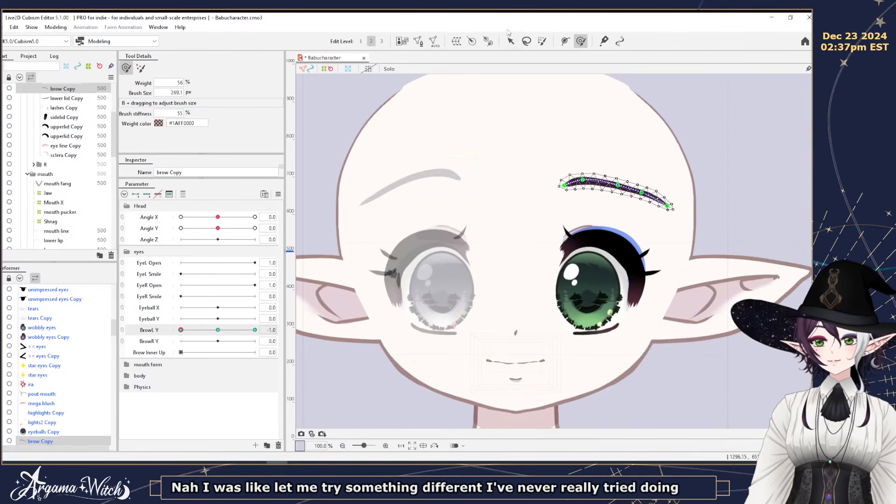
{"action": "left_click", "coordinate": [511, 41]}
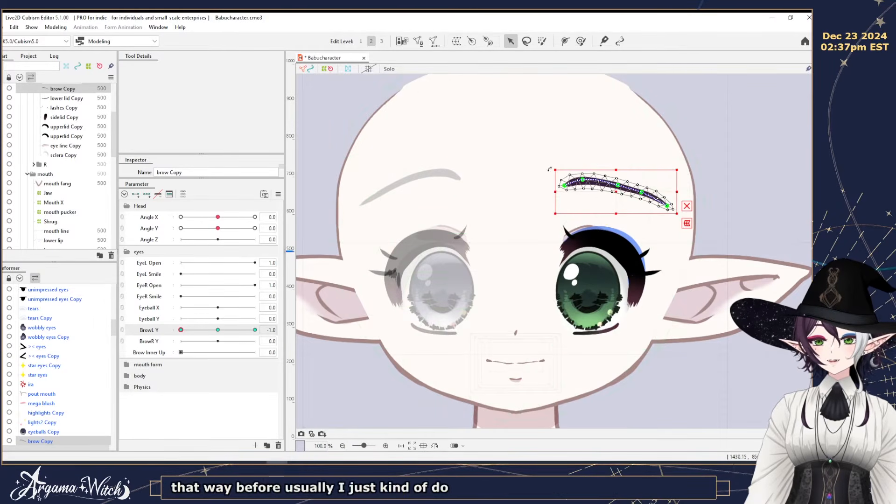
{"action": "left_click_drag", "start_coordinate": [550, 168], "coordinate": [549, 186]}
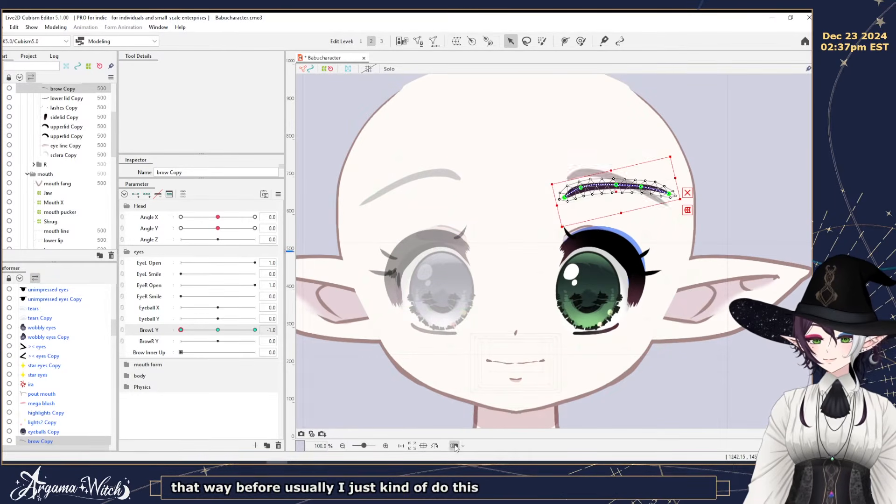
{"action": "left_click_drag", "start_coordinate": [615, 192], "coordinate": [615, 197]}
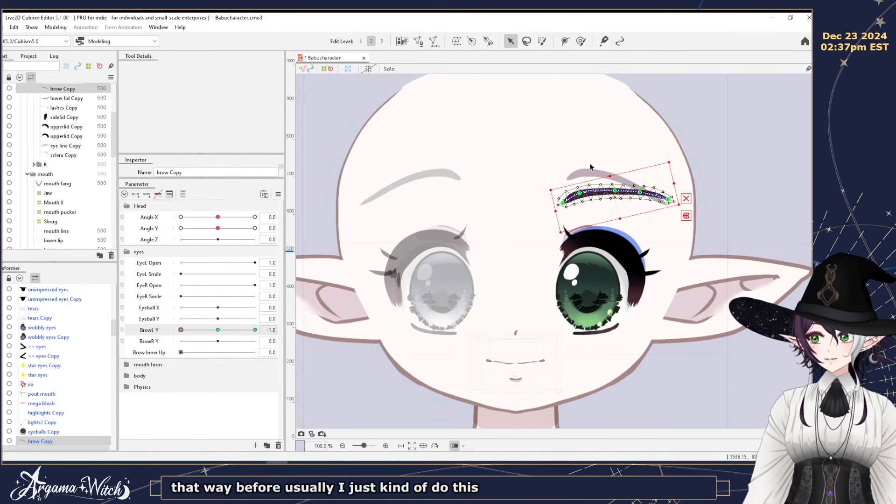
Nudge the brow's outer end down with the deform brush, and move the whole brow closer to the eye.
{"action": "left_click", "coordinate": [582, 41]}
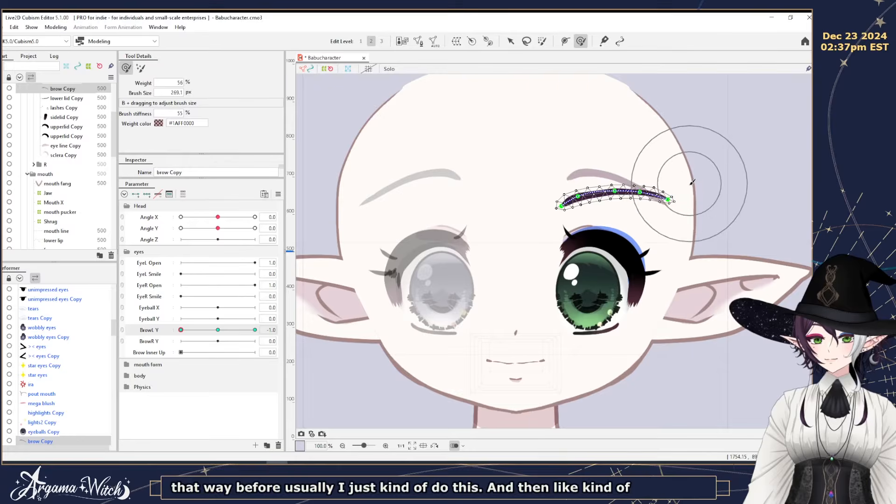
{"action": "left_click_drag", "start_coordinate": [689, 184], "coordinate": [687, 189]}
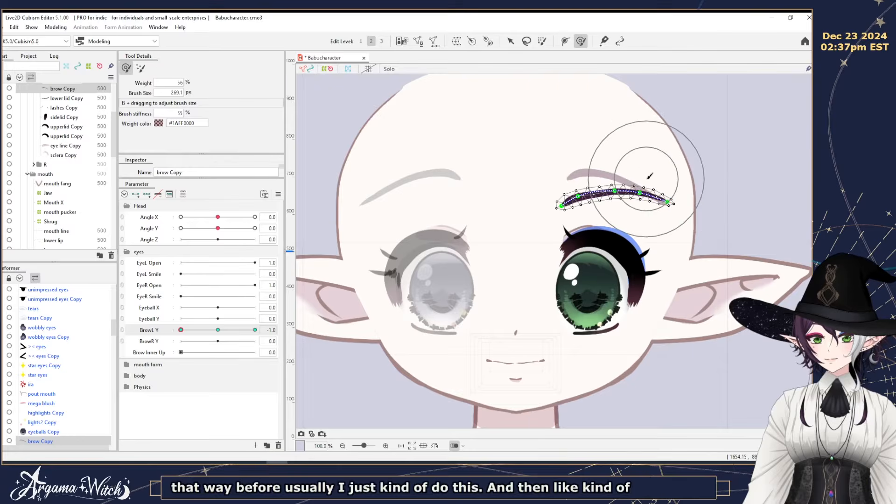
{"action": "left_click", "coordinate": [512, 42]}
{"action": "left_click_drag", "start_coordinate": [617, 197], "coordinate": [616, 203]}
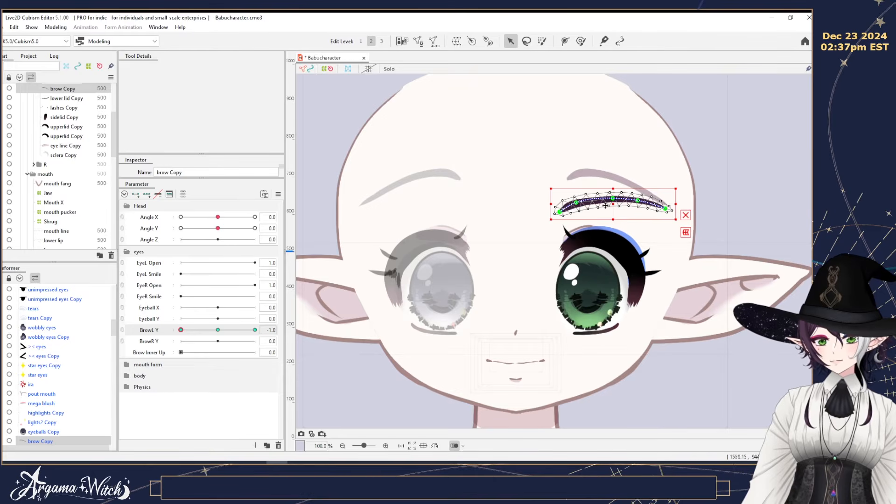
Flatten the lowered brow's arch by adjusting its deform path points from the inner end to the outer part.
{"action": "left_click_drag", "start_coordinate": [575, 203], "coordinate": [616, 206]}
{"action": "left_click", "coordinate": [685, 218]}
{"action": "left_click", "coordinate": [638, 204]}
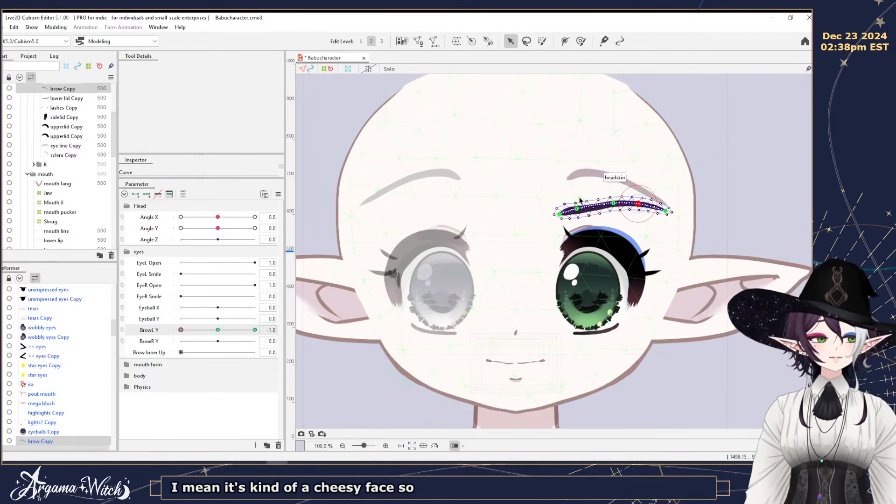
{"action": "scroll", "coordinate": [580, 200], "scroll_direction": "up", "scroll_amount": 3}
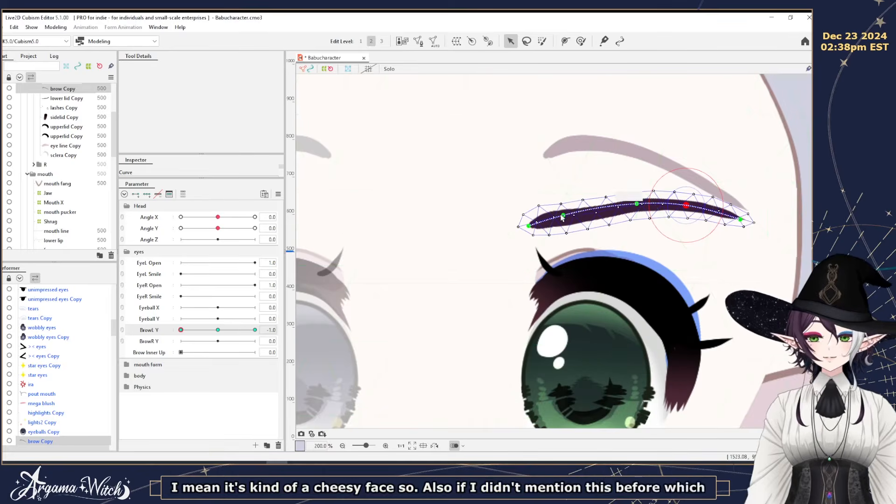
{"action": "left_click_drag", "start_coordinate": [563, 216], "coordinate": [563, 213]}
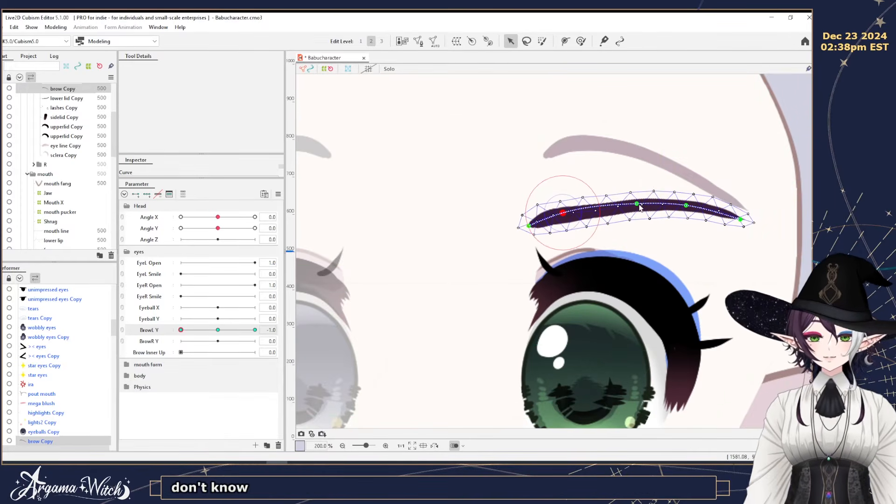
{"action": "left_click", "coordinate": [686, 205]}
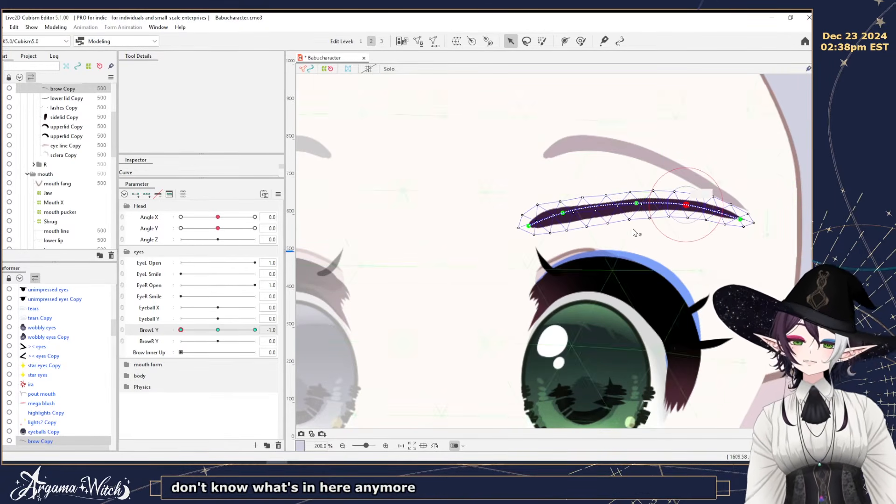
{"action": "scroll", "coordinate": [635, 233], "scroll_direction": "down", "scroll_amount": 3}
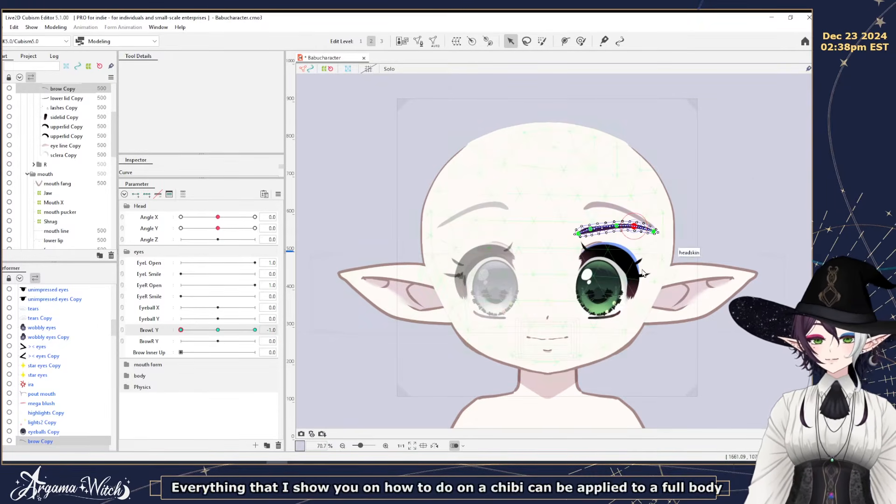
{"action": "scroll", "coordinate": [643, 273], "scroll_direction": "up", "scroll_amount": 5}
{"action": "scroll", "coordinate": [643, 273], "scroll_direction": "down", "scroll_amount": 2}
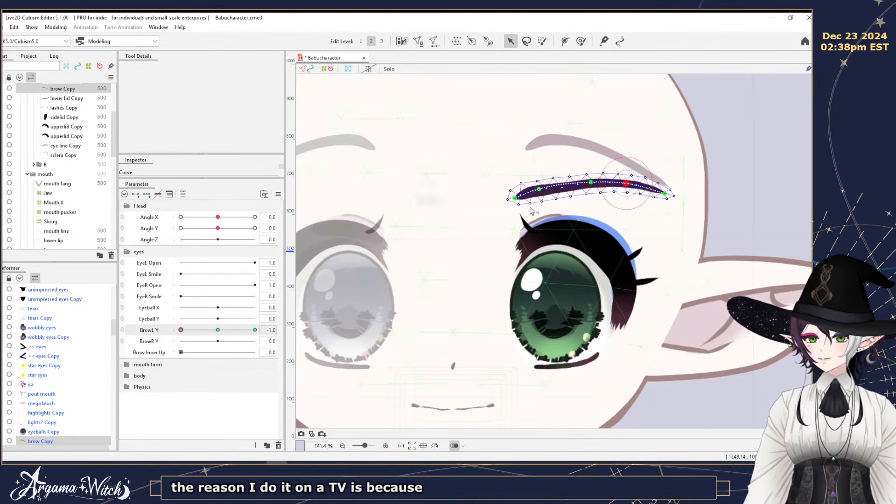
{"action": "left_click", "coordinate": [515, 199]}
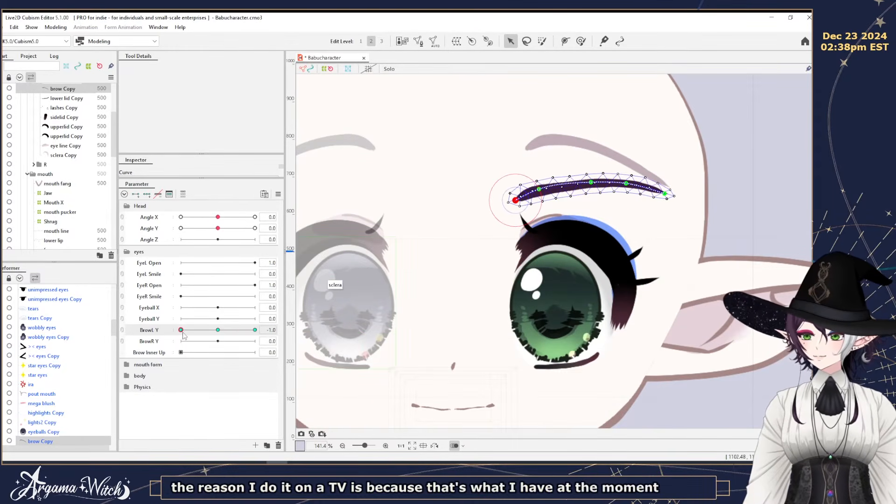
Set BrowL Y to 1.0 and raise the brow's inner end and outer path points into a higher, smoother arch.
{"action": "left_click_drag", "start_coordinate": [215, 330], "coordinate": [325, 325]}
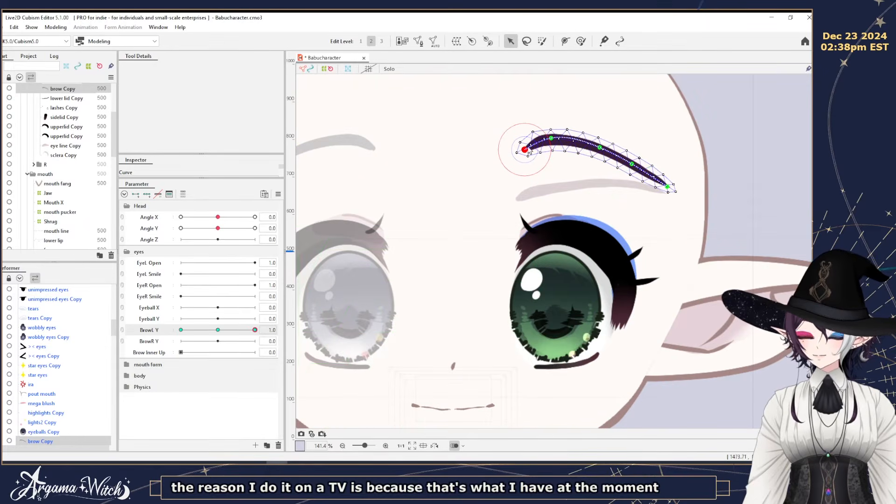
{"action": "left_click_drag", "start_coordinate": [600, 148], "coordinate": [603, 144]}
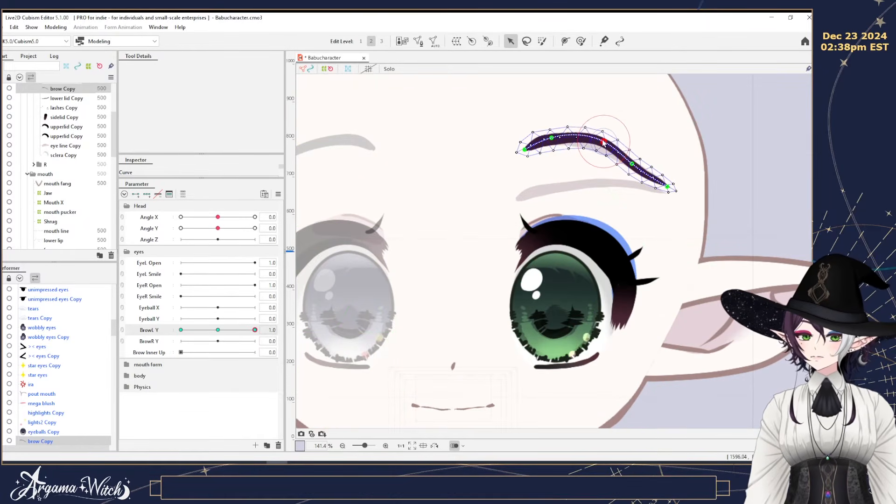
{"action": "left_click_drag", "start_coordinate": [526, 150], "coordinate": [526, 136]}
{"action": "left_click_drag", "start_coordinate": [632, 164], "coordinate": [634, 159]}
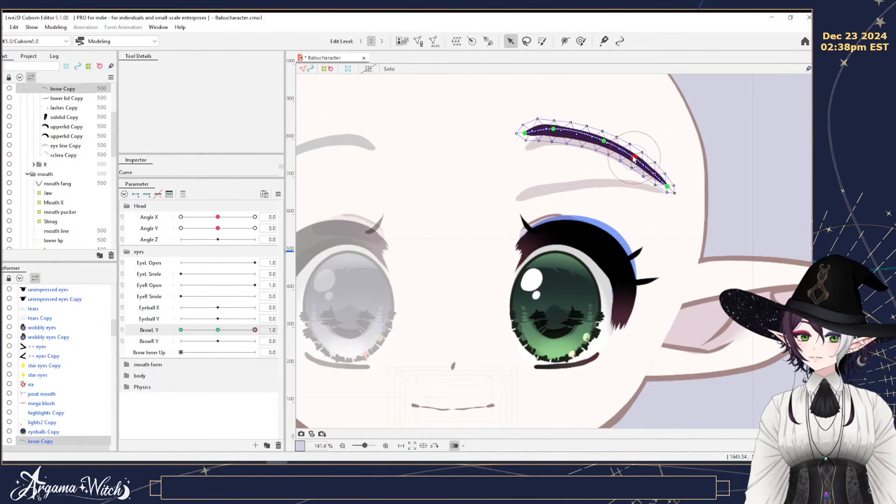
{"action": "left_click", "coordinate": [604, 141]}
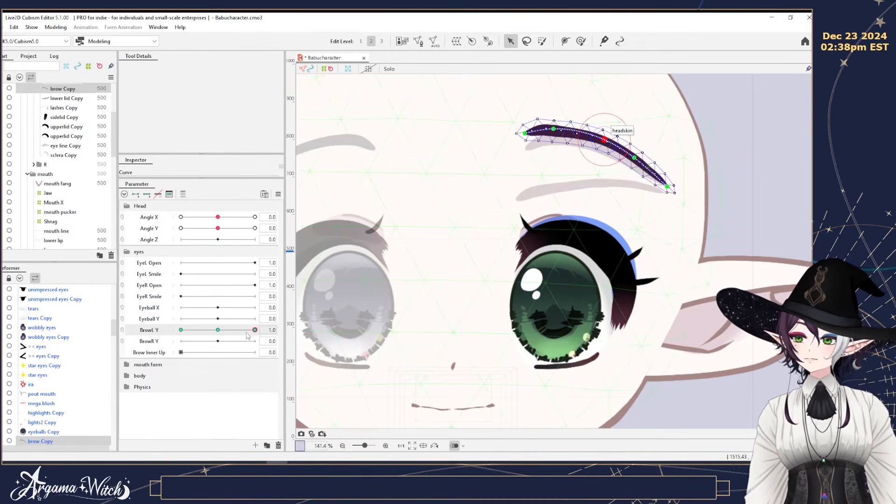
Return BrowL Y to -1.0, pull the brow's middle path points down, and lift its outer end for a sagging curve.
{"action": "left_click_drag", "start_coordinate": [247, 335], "coordinate": [125, 345]}
{"action": "left_click", "coordinate": [539, 192]}
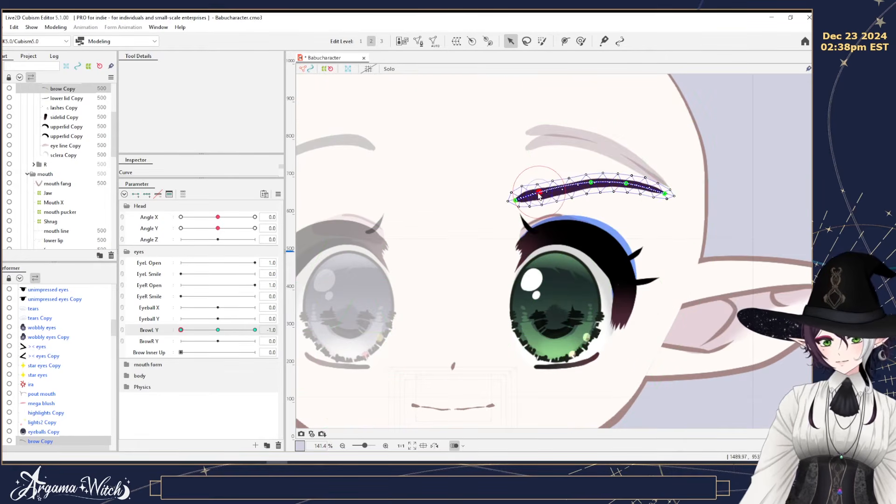
{"action": "mouse_move", "coordinate": [626, 184]}
{"action": "left_mouse_down"}
{"action": "mouse_move", "coordinate": [592, 190]}
{"action": "mouse_move", "coordinate": [627, 192]}
{"action": "left_mouse_up"}
{"action": "left_click_drag", "start_coordinate": [539, 193], "coordinate": [591, 197]}
{"action": "left_click", "coordinate": [665, 192]}
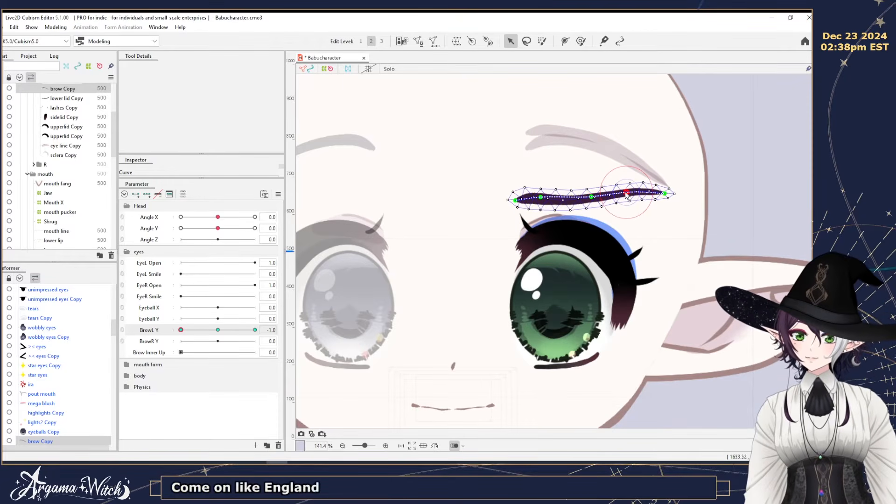
{"action": "left_click_drag", "start_coordinate": [665, 192], "coordinate": [666, 187]}
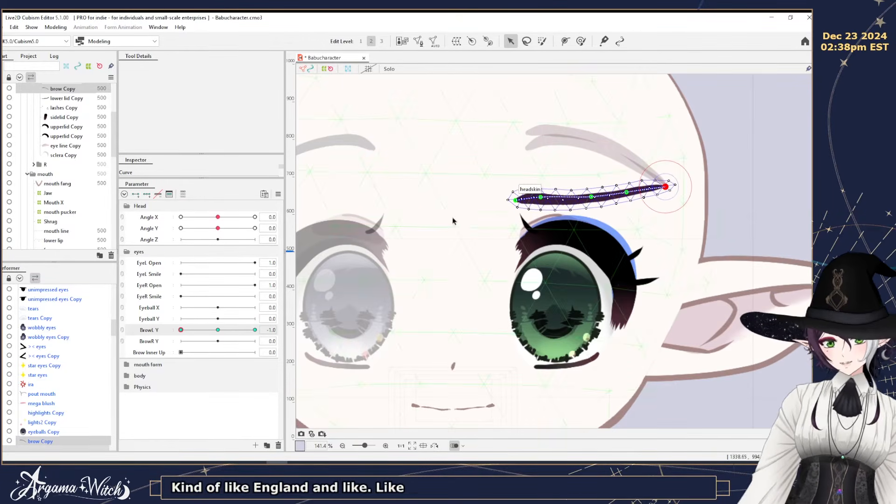
{"action": "left_click", "coordinate": [540, 198]}
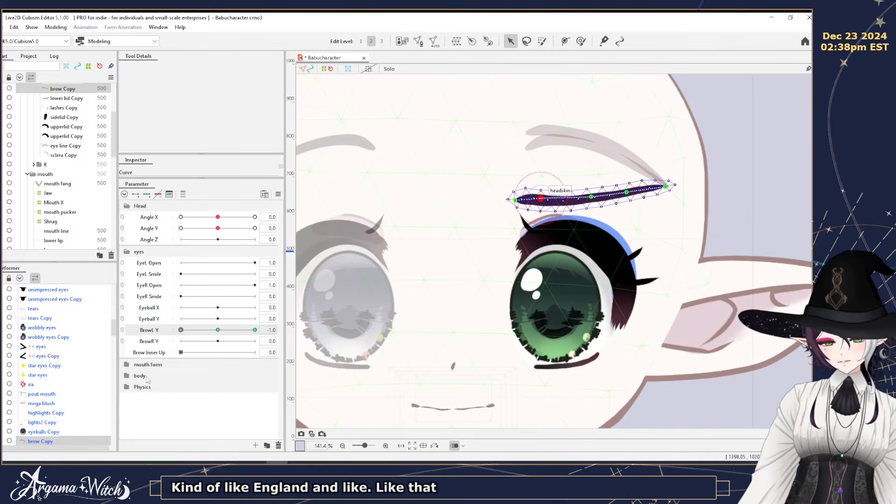
Set BrowL Y to 0.0, tilt the default brow's inner end down slightly, and move the brow lower and inward.
{"action": "left_click_drag", "start_coordinate": [186, 332], "coordinate": [351, 328]}
{"action": "left_click_drag", "start_coordinate": [248, 329], "coordinate": [218, 330]}
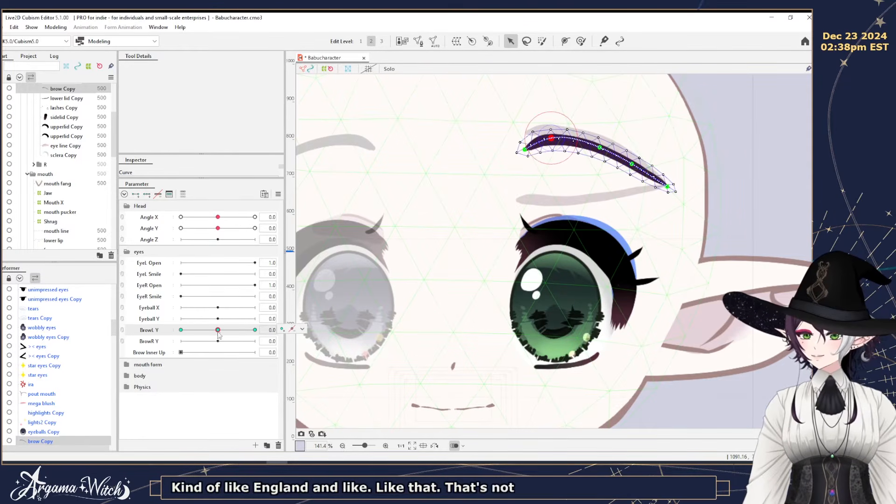
{"action": "left_click", "coordinate": [587, 188]}
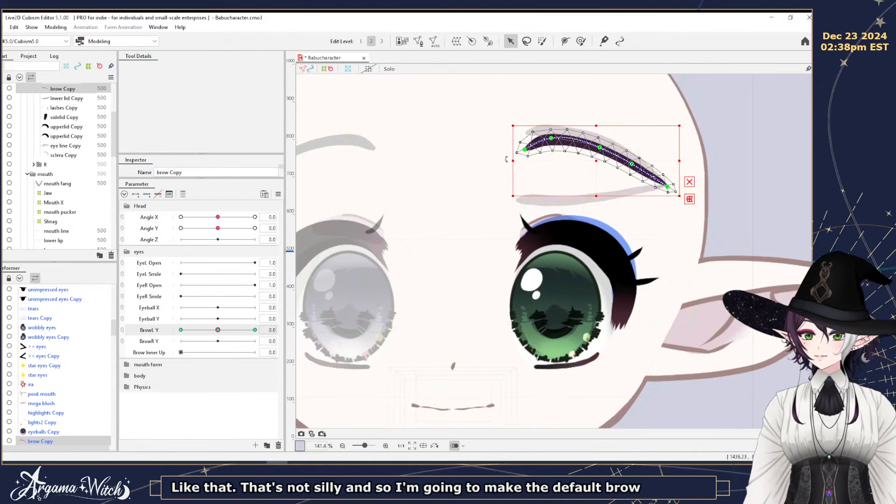
{"action": "left_click_drag", "start_coordinate": [506, 159], "coordinate": [507, 166]}
{"action": "left_click_drag", "start_coordinate": [598, 159], "coordinate": [593, 166]}
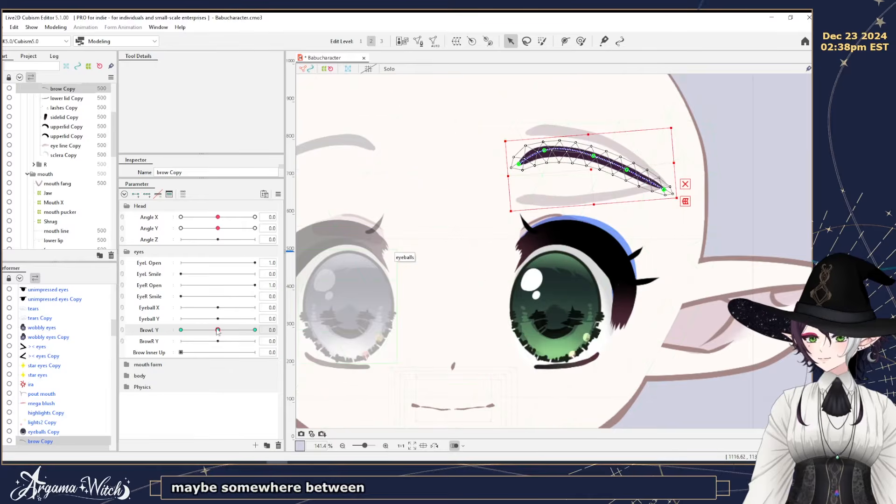
Set BrowL Y to 1.0, lift the brow's arch path points, and narrow the brow slightly from its inner side.
{"action": "left_click_drag", "start_coordinate": [217, 330], "coordinate": [255, 330]}
{"action": "left_click_drag", "start_coordinate": [554, 129], "coordinate": [555, 125]}
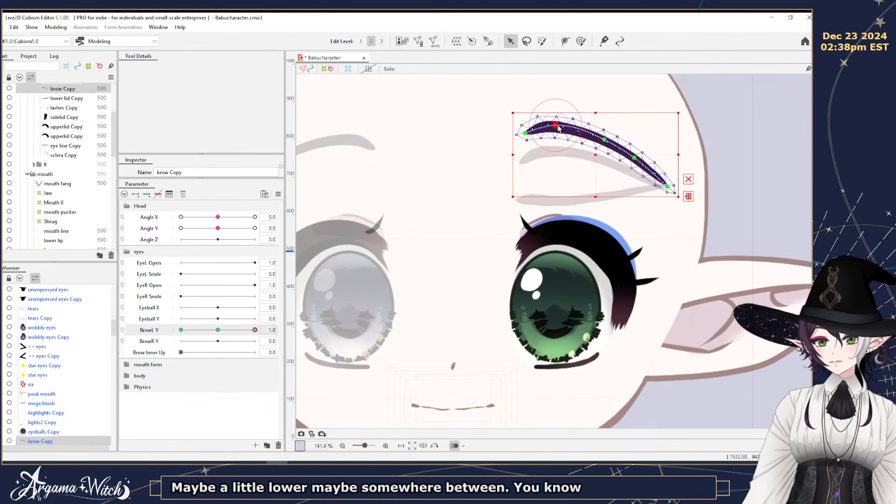
{"action": "left_click_drag", "start_coordinate": [606, 138], "coordinate": [639, 154]}
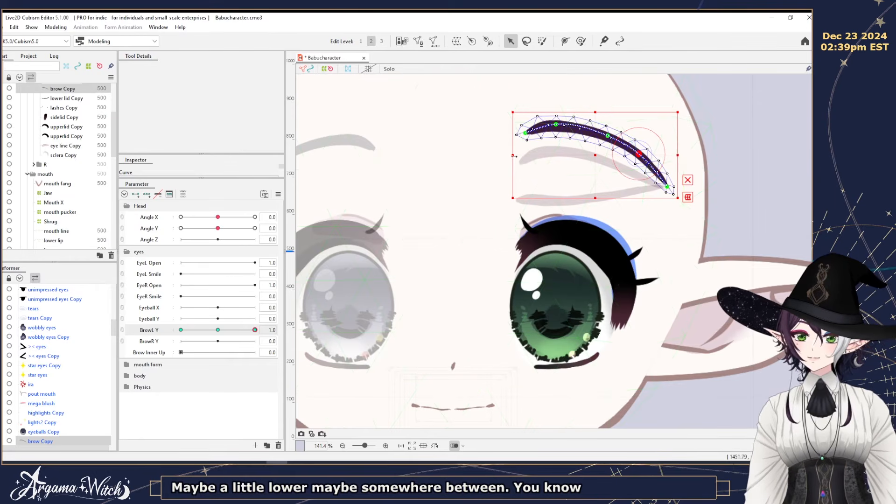
{"action": "left_click_drag", "start_coordinate": [513, 156], "coordinate": [516, 157]}
Return BrowL Y to -1.0, shift the brow inward and slightly down, and turn off onion skin.
{"action": "left_click_drag", "start_coordinate": [254, 330], "coordinate": [10, 367]}
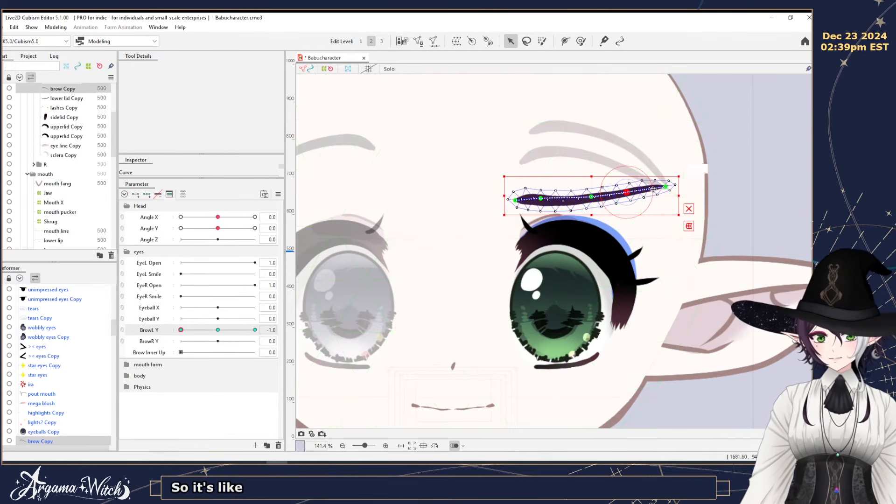
{"action": "left_click_drag", "start_coordinate": [594, 198], "coordinate": [577, 201]}
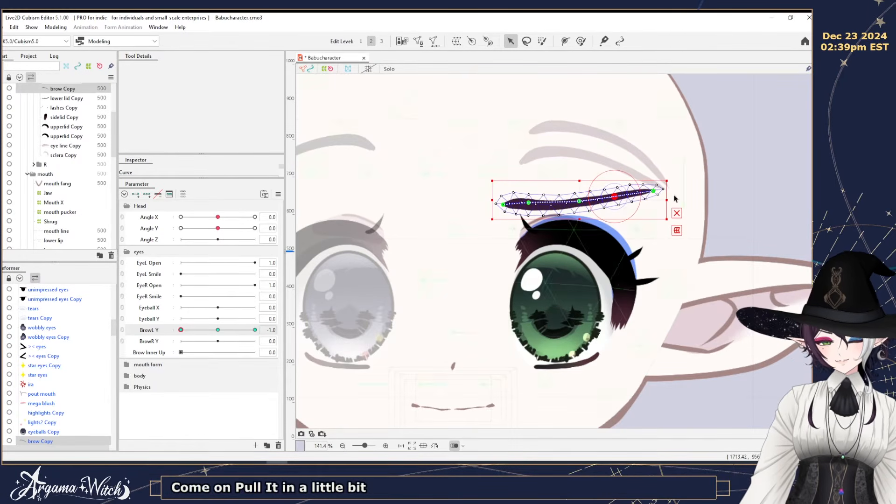
{"action": "left_click", "coordinate": [454, 445]}
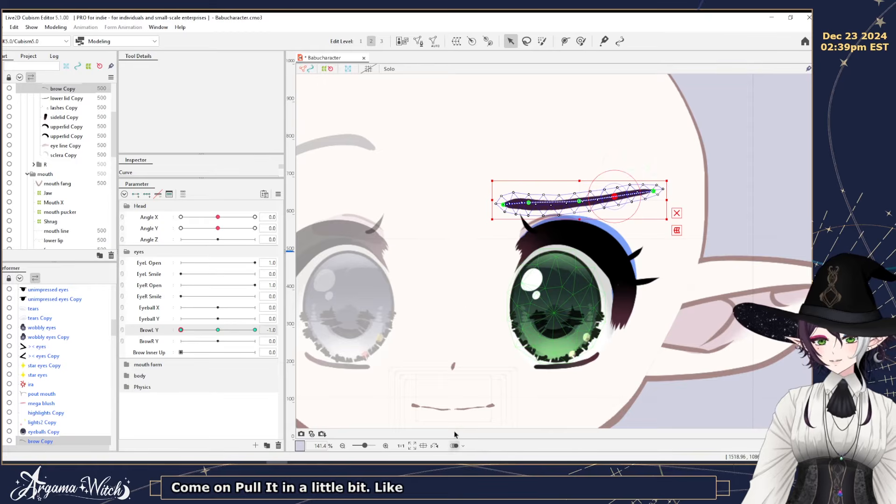
Rotate the lowered brow into an angry slant with its outer end raised, and shift it further inward.
{"action": "scroll", "coordinate": [545, 283], "scroll_direction": "down", "scroll_amount": 2}
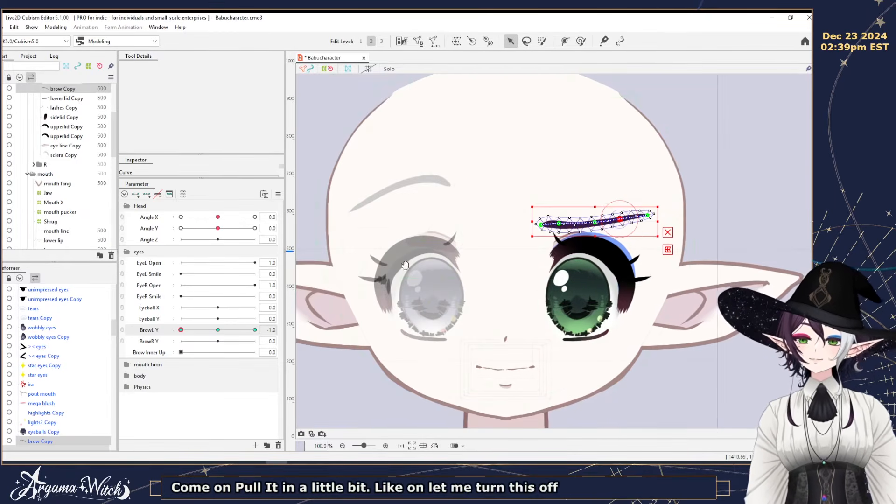
{"action": "left_click_drag", "start_coordinate": [527, 285], "coordinate": [360, 266]}
{"action": "scroll", "coordinate": [361, 267], "scroll_direction": "up", "scroll_amount": 2}
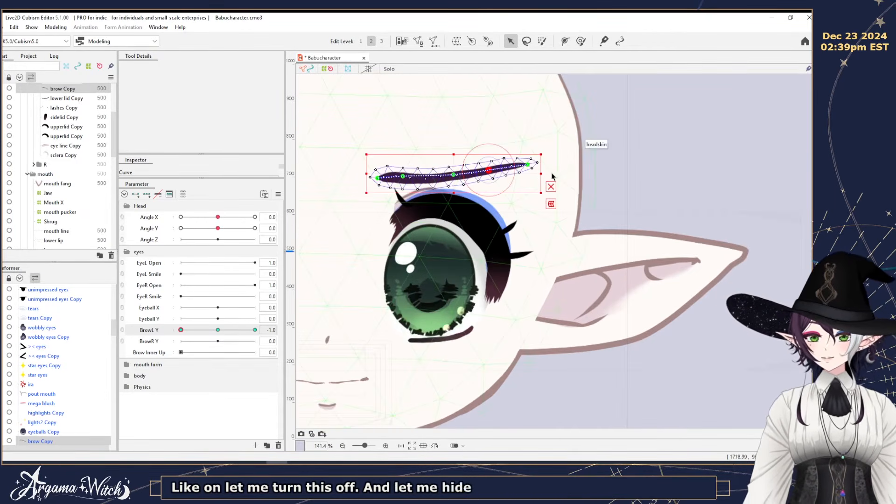
{"action": "left_click_drag", "start_coordinate": [548, 171], "coordinate": [546, 163]}
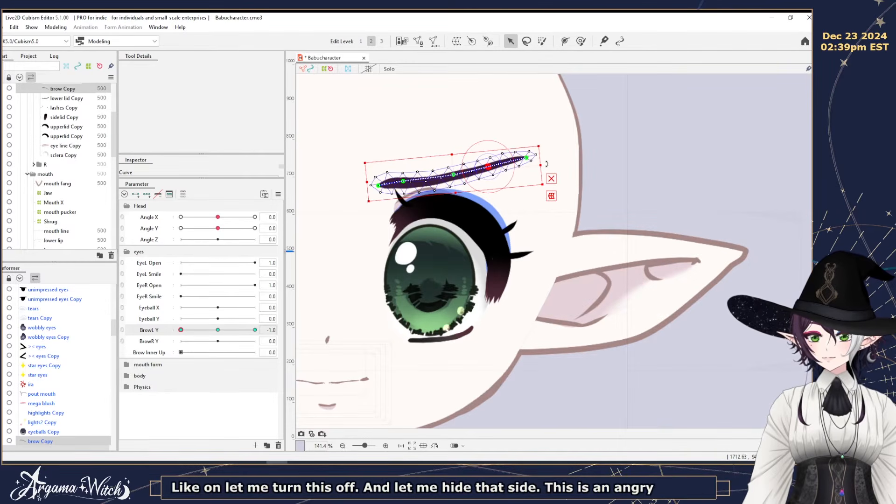
{"action": "left_click_drag", "start_coordinate": [455, 169], "coordinate": [442, 169]}
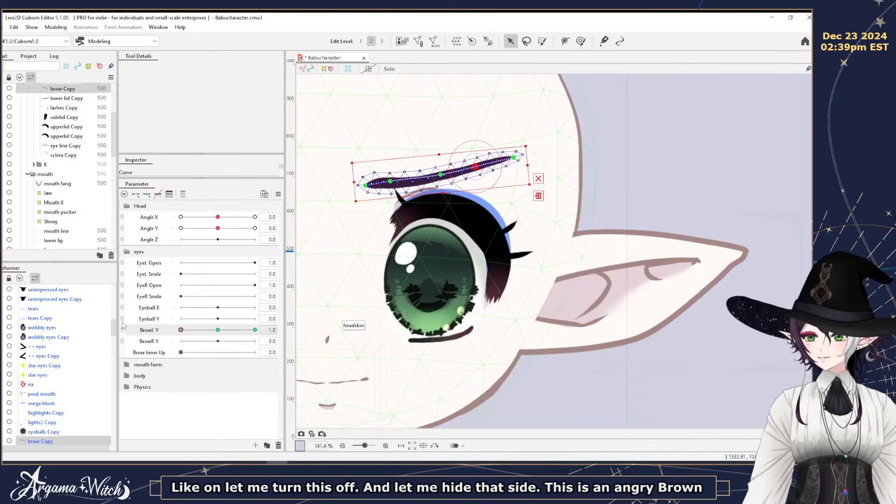
Expand the mouth form parameter group and set Mouth Form to -1.0.
{"action": "left_click", "coordinate": [127, 365]}
{"action": "left_click", "coordinate": [180, 376]}
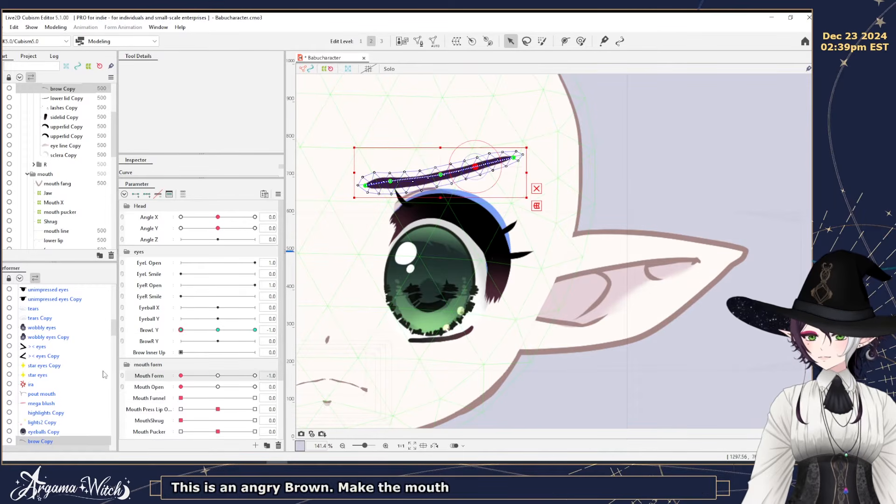
Bend the lowered angry brow by dipping its inner path points, lifting its outer end, and extending the inner end toward the face's centre.
{"action": "left_click_drag", "start_coordinate": [390, 181], "coordinate": [390, 186]}
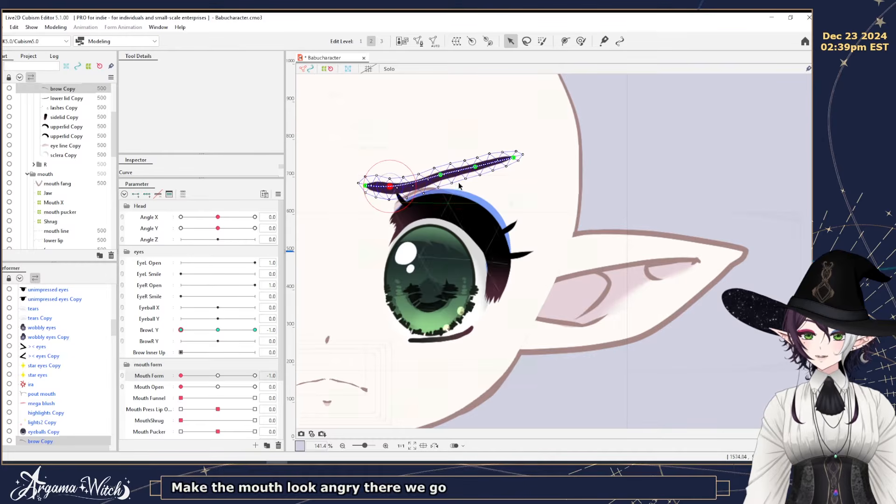
{"action": "left_click_drag", "start_coordinate": [440, 174], "coordinate": [516, 151]}
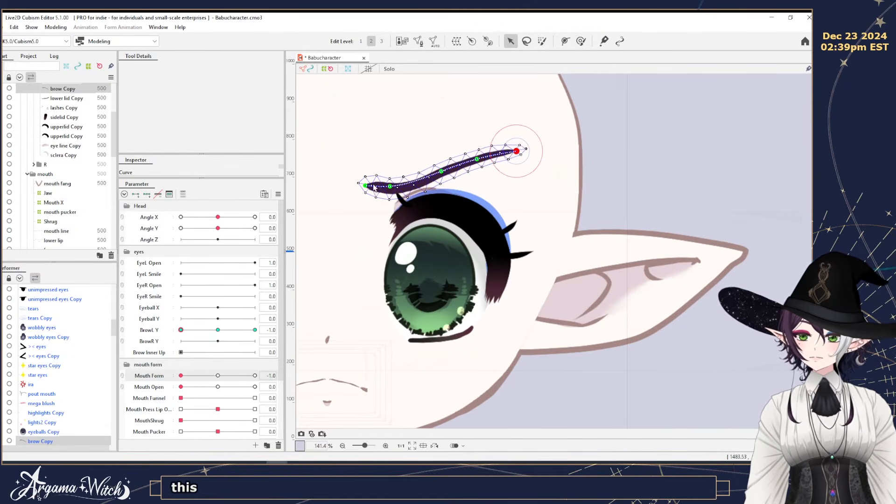
{"action": "mouse_move", "coordinate": [390, 187]}
{"action": "left_mouse_down"}
{"action": "mouse_move", "coordinate": [357, 184]}
{"action": "mouse_move", "coordinate": [382, 187]}
{"action": "left_mouse_up"}
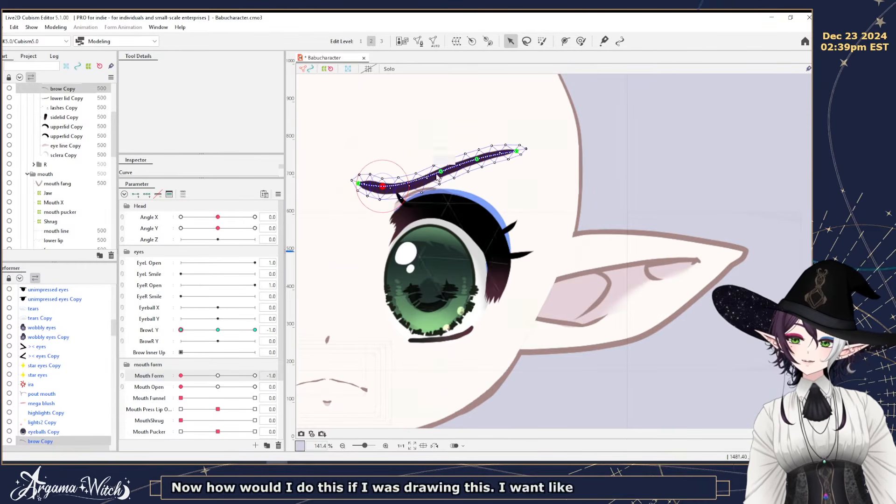
Set BrowL Y to 1.0 and adjust the path points along the outer half of the raised brow's arch.
{"action": "left_click_drag", "start_coordinate": [183, 330], "coordinate": [287, 309]}
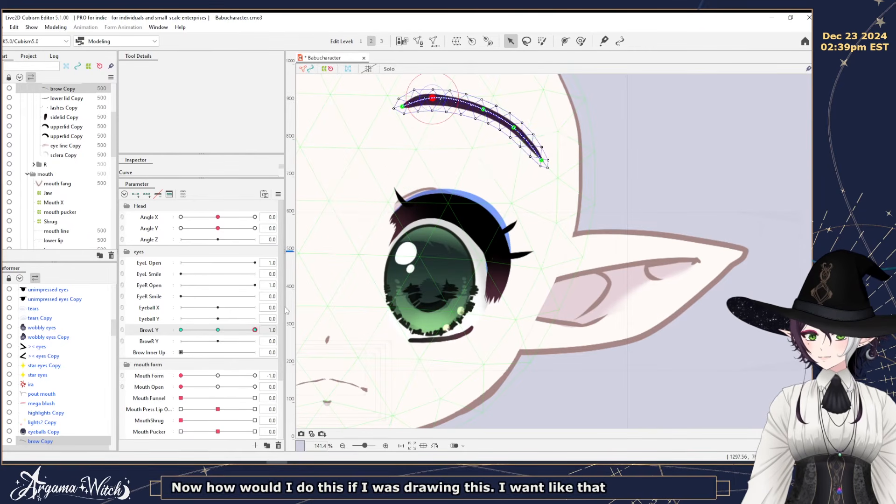
{"action": "left_click_drag", "start_coordinate": [483, 110], "coordinate": [517, 124]}
Set BrowL Y to 0.0, shift brow Copy slightly down, and reshape it into a narrower, rounder arch with a lower outer end.
{"action": "left_click", "coordinate": [216, 330]}
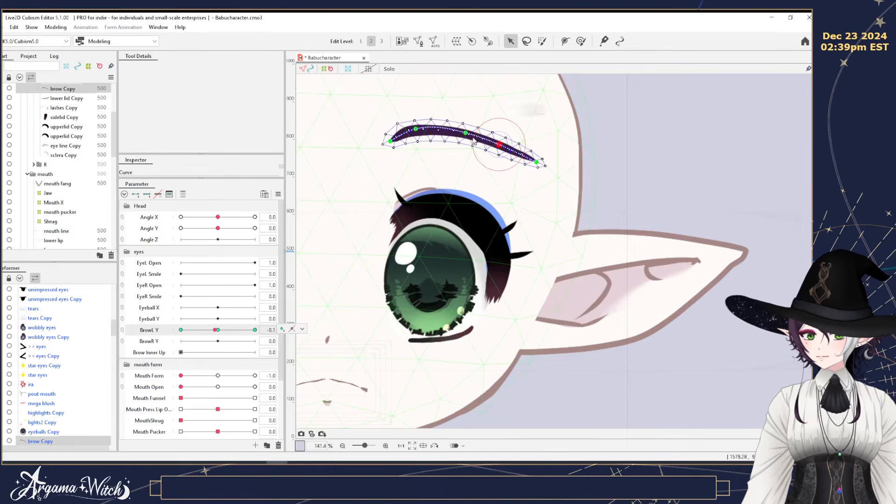
{"action": "left_click", "coordinate": [57, 90]}
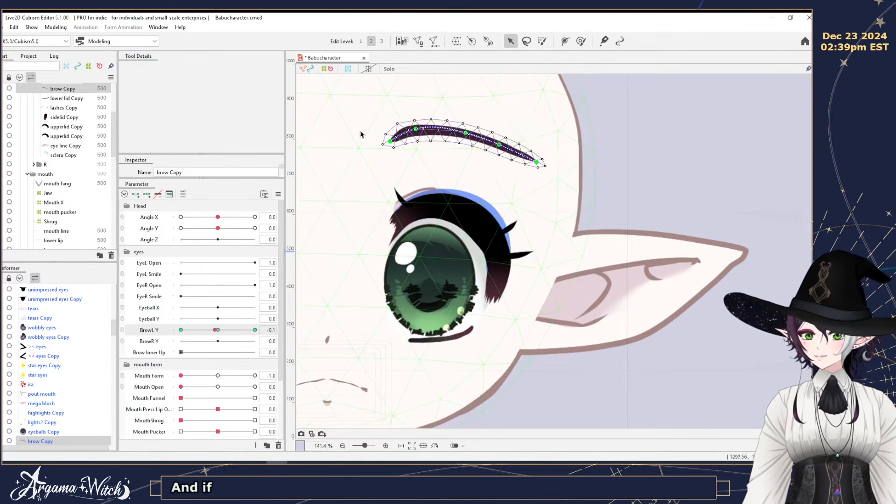
{"action": "scroll", "coordinate": [59, 139], "scroll_direction": "up", "scroll_amount": 1}
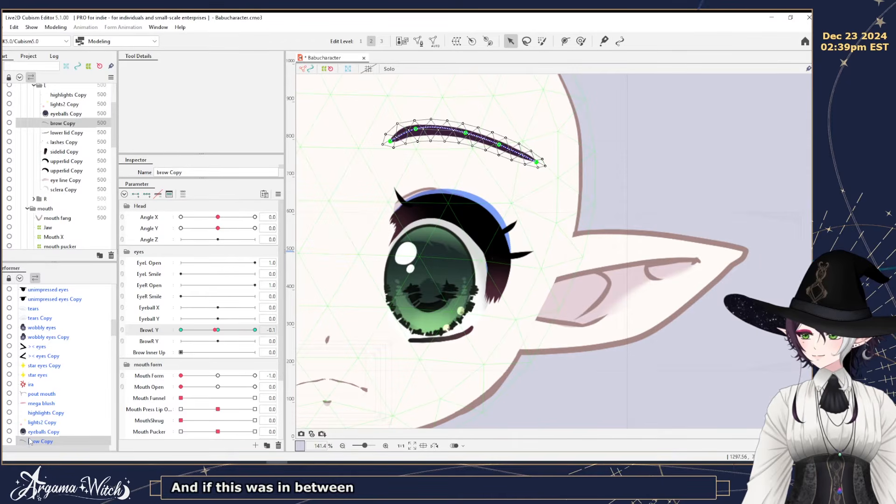
{"action": "left_click", "coordinate": [218, 330]}
{"action": "left_click", "coordinate": [462, 158]}
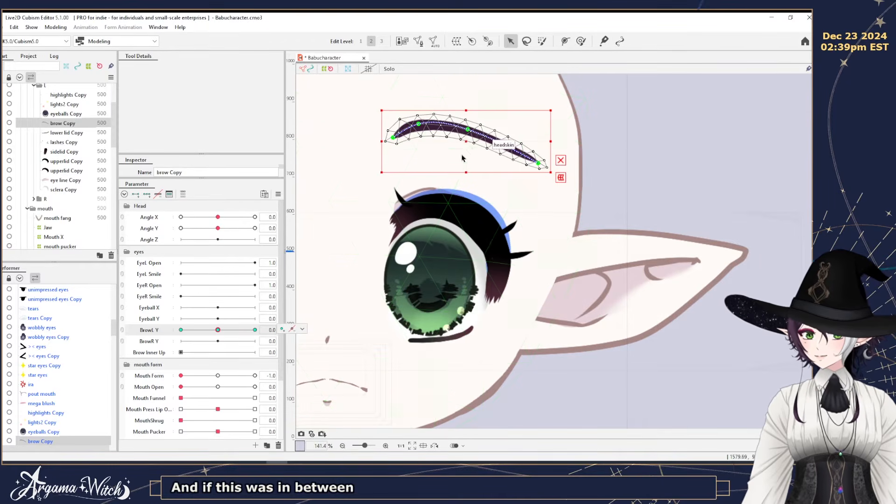
{"action": "left_click_drag", "start_coordinate": [467, 140], "coordinate": [464, 150]}
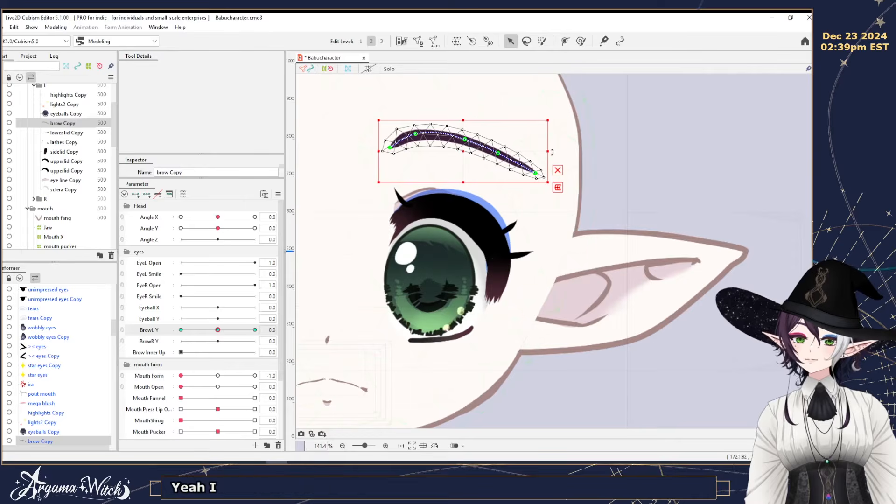
{"action": "left_click_drag", "start_coordinate": [552, 153], "coordinate": [527, 178]}
{"action": "left_click", "coordinate": [527, 178]}
{"action": "left_click_drag", "start_coordinate": [464, 142], "coordinate": [466, 140]}
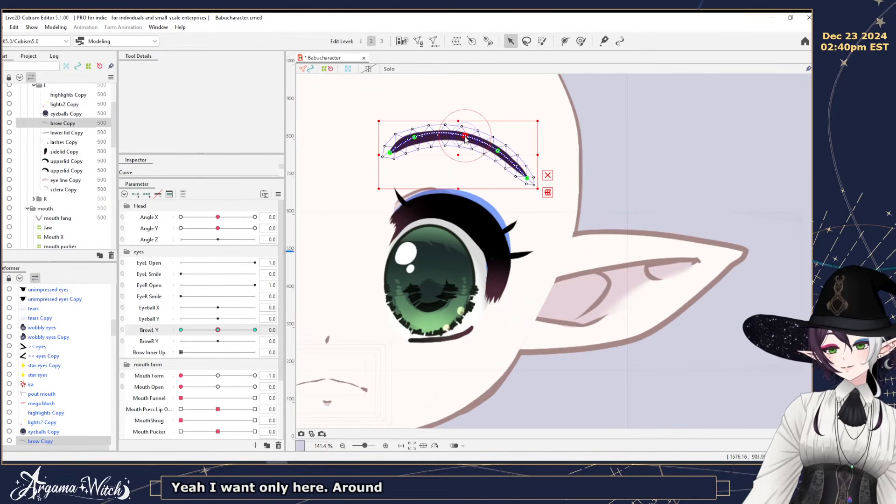
{"action": "left_click", "coordinate": [498, 151]}
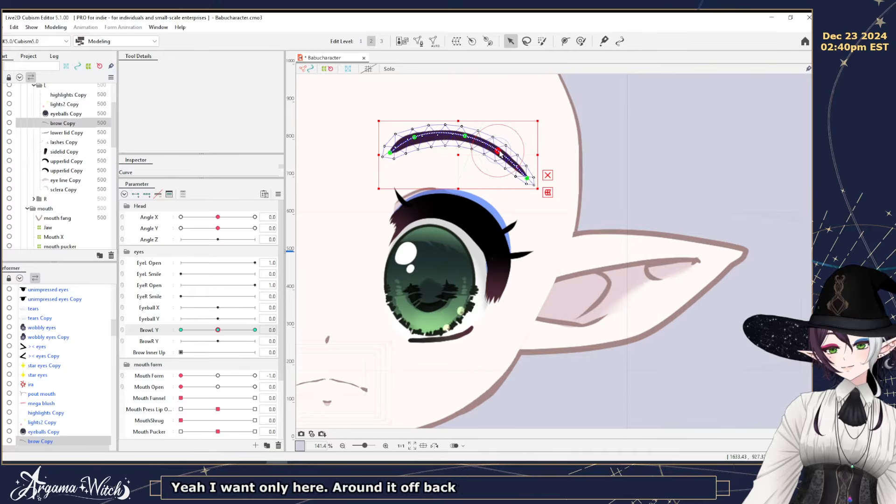
Preview the brow's movement between BrowL Y -1.0 and its default pose, ending at 0.0.
{"action": "left_click", "coordinate": [181, 330]}
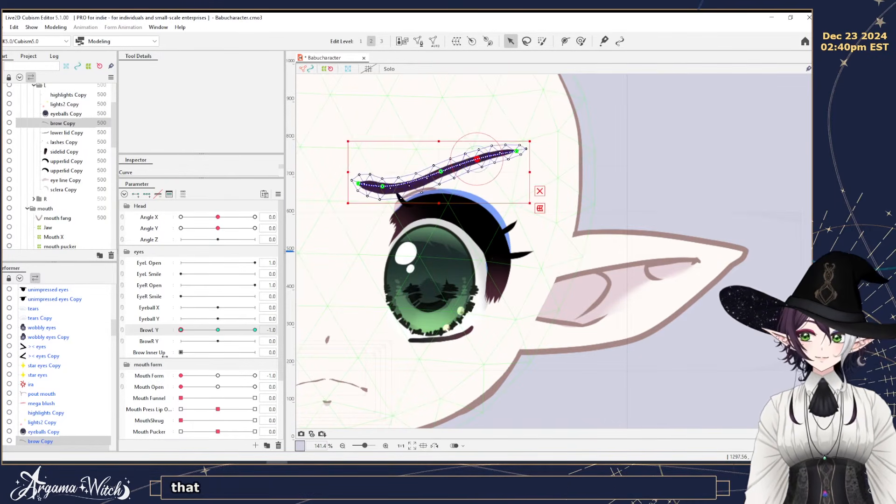
{"action": "mouse_move", "coordinate": [165, 356]}
{"action": "left_mouse_down"}
{"action": "mouse_move", "coordinate": [233, 352]}
{"action": "mouse_move", "coordinate": [69, 366]}
{"action": "mouse_move", "coordinate": [268, 353]}
{"action": "mouse_move", "coordinate": [173, 353]}
{"action": "left_mouse_up"}
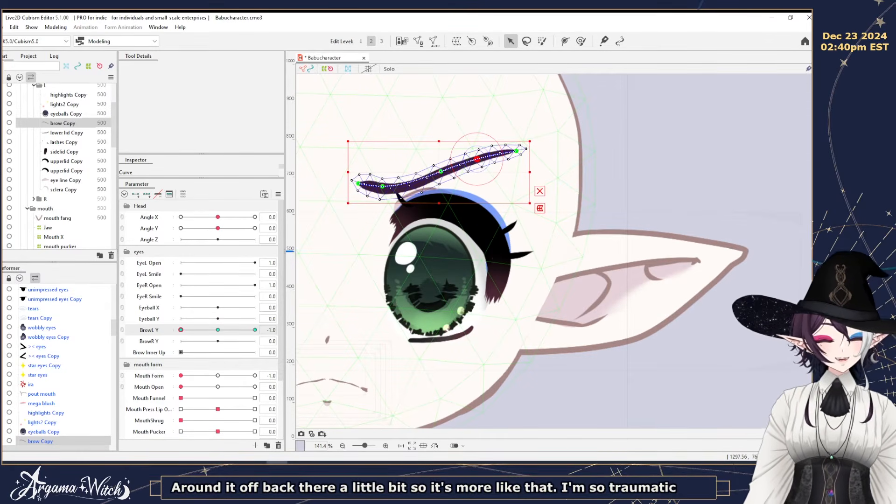
{"action": "left_click", "coordinate": [218, 330]}
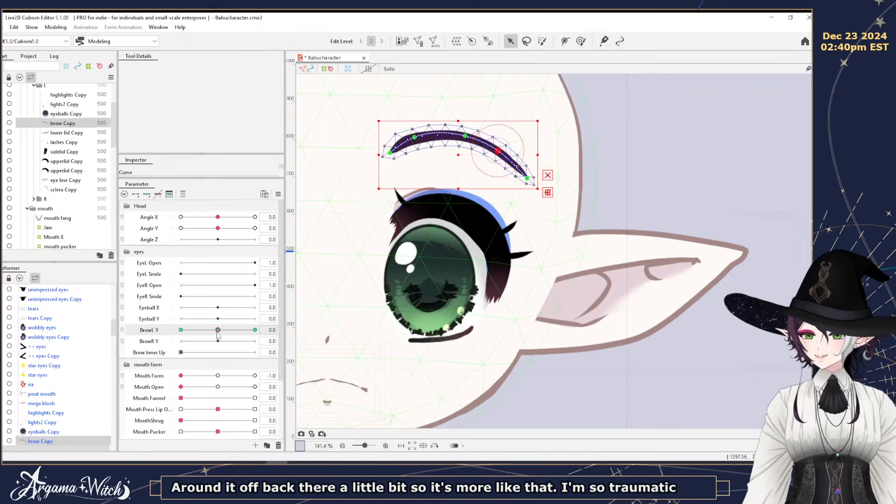
{"action": "scroll", "coordinate": [514, 318], "scroll_direction": "down", "scroll_amount": 3}
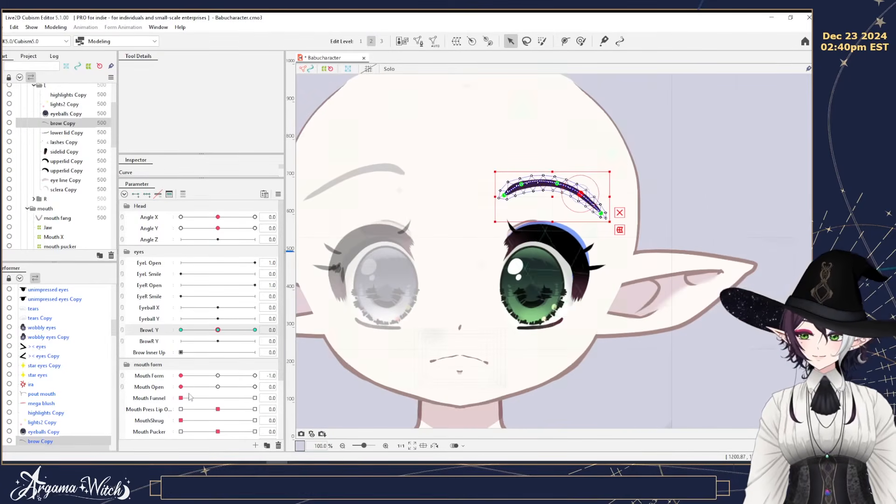
{"action": "left_click_drag", "start_coordinate": [229, 332], "coordinate": [107, 326]}
{"action": "left_click", "coordinate": [218, 330]}
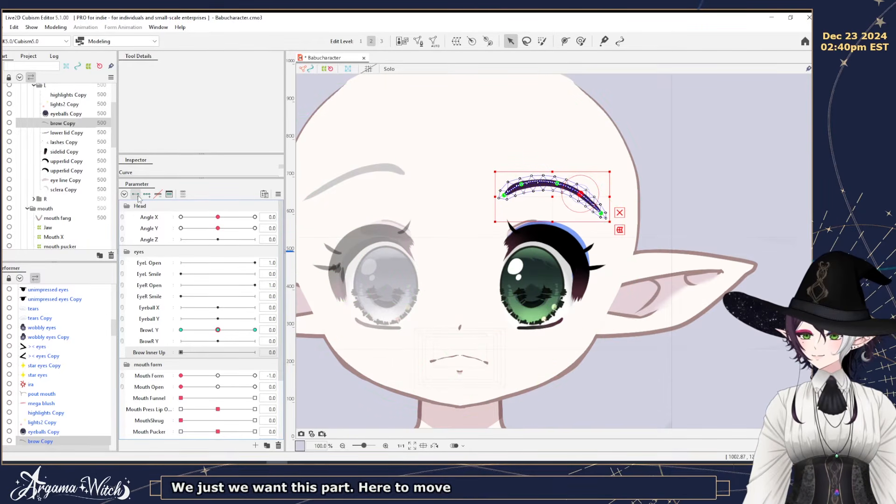
Key brow Copy on the Brow Inner Up blend shape, set it to 1.0, and raise the brow's inner end into a sad shape.
{"action": "left_click_drag", "start_coordinate": [208, 354], "coordinate": [392, 243]}
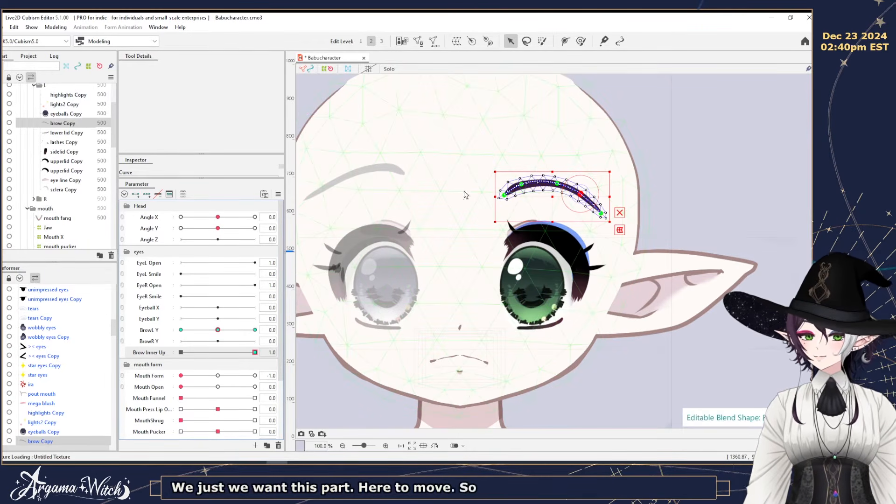
{"action": "scroll", "coordinate": [464, 194], "scroll_direction": "up", "scroll_amount": 2}
{"action": "left_click_drag", "start_coordinate": [515, 195], "coordinate": [519, 175]}
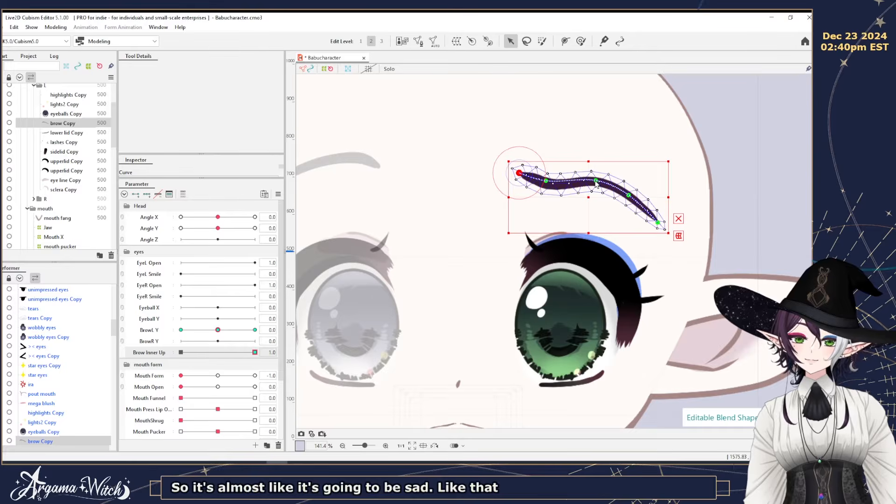
Try lowering the brow's middle point and reshaping its inner arch point at BrowL Y -1.0 with Brow Inner Up at 1.0.
{"action": "left_click_drag", "start_coordinate": [596, 181], "coordinate": [594, 185]}
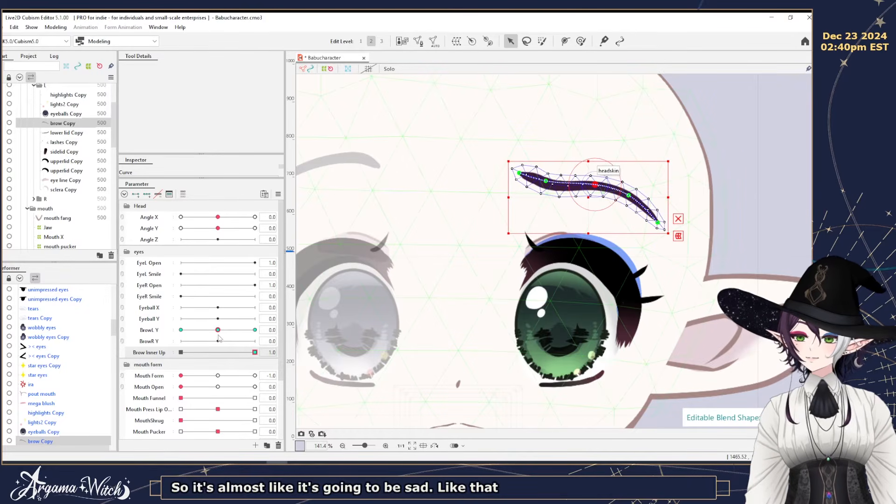
{"action": "left_click_drag", "start_coordinate": [218, 332], "coordinate": [156, 335]}
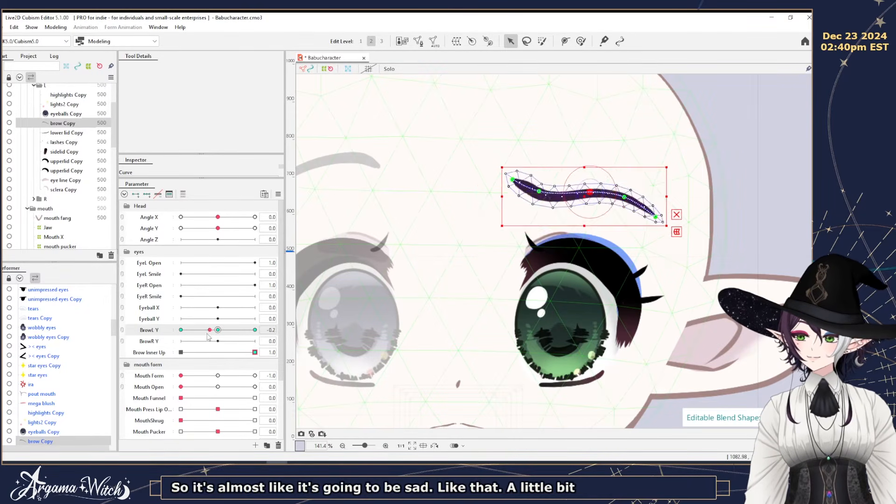
{"action": "left_click_drag", "start_coordinate": [487, 203], "coordinate": [518, 226]}
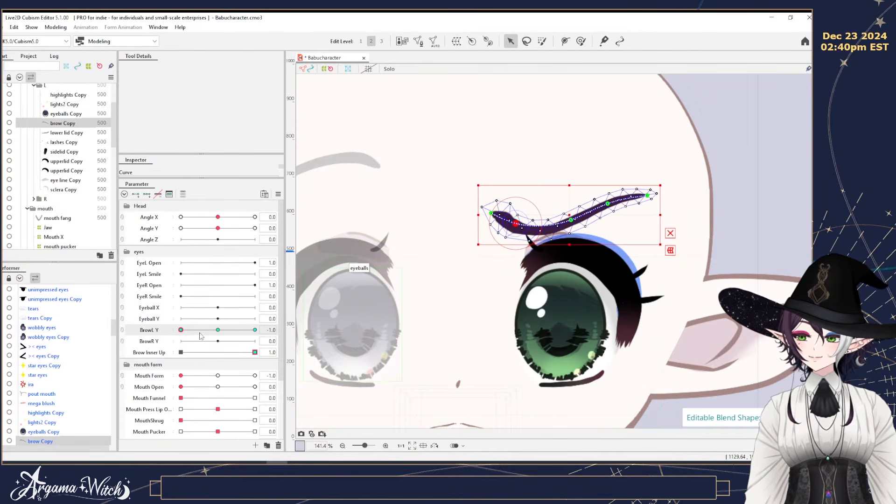
{"action": "left_click_drag", "start_coordinate": [200, 333], "coordinate": [222, 332]}
{"action": "left_click", "coordinate": [220, 332]}
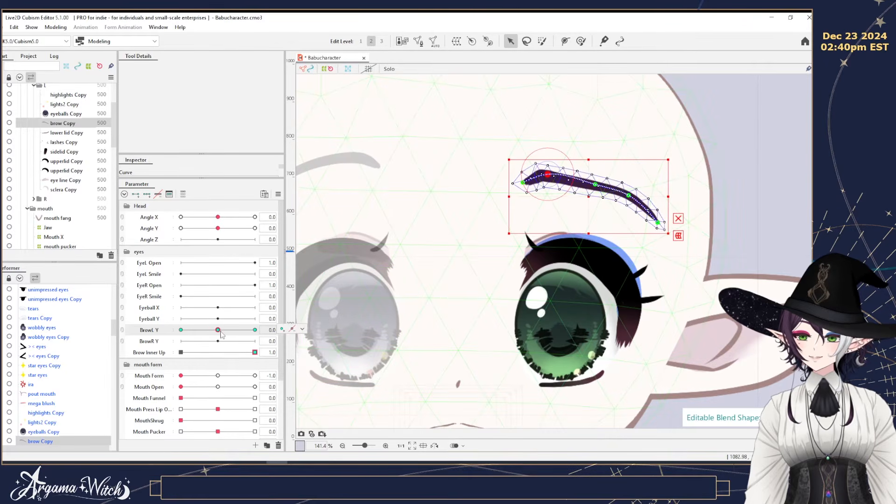
Undo the last path point edits to the brow's Brow Inner Up shape.
{"action": "key", "text": "ctrl+z"}
{"action": "key", "text": "ctrl+z"}
{"action": "key", "text": "ctrl+z"}
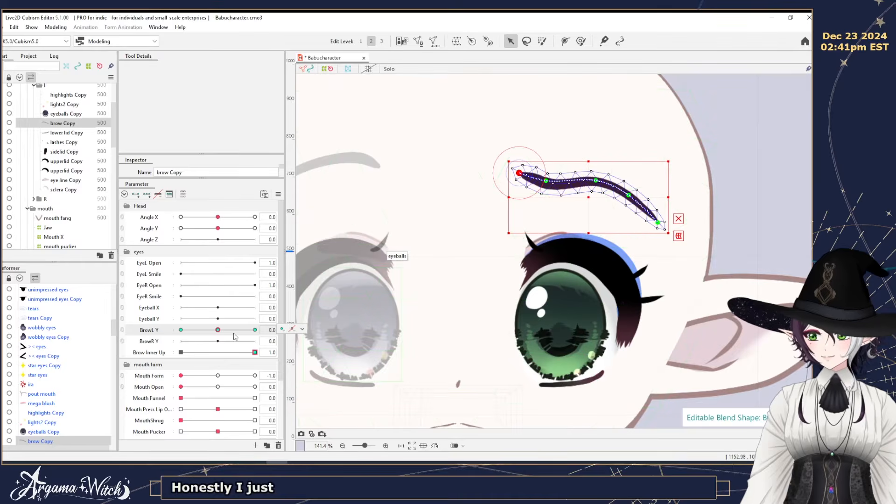
With Brow Inner Up at 0.0 and BrowL Y at -1.0, straighten the lowered brow's inner half into a shorter, even slant.
{"action": "left_click_drag", "start_coordinate": [254, 353], "coordinate": [180, 355]}
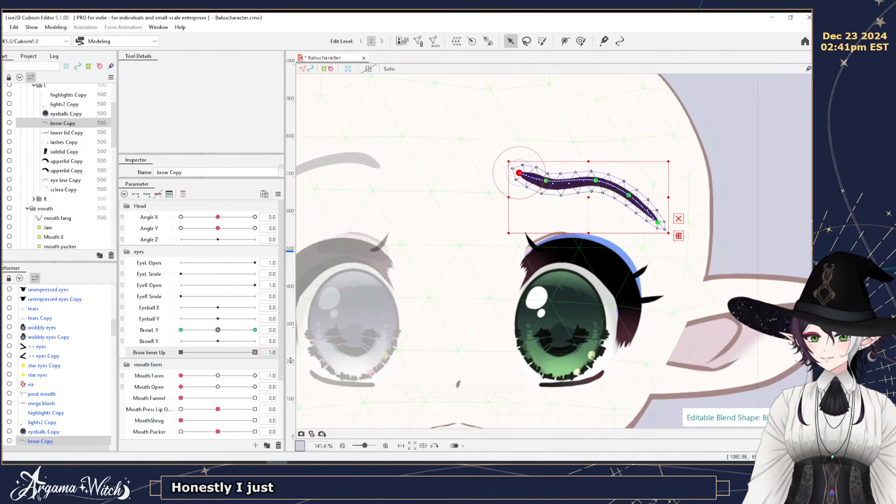
{"action": "left_click_drag", "start_coordinate": [116, 354], "coordinate": [322, 346]}
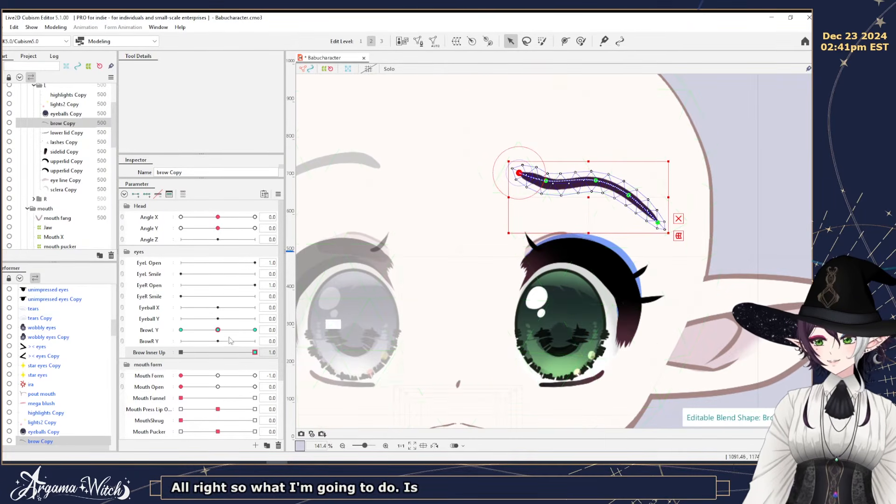
{"action": "left_click_drag", "start_coordinate": [217, 329], "coordinate": [181, 330]}
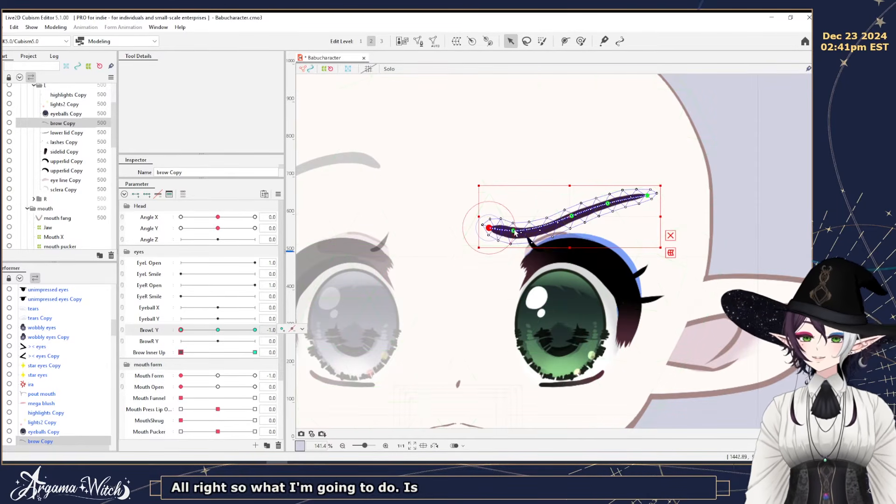
{"action": "left_click_drag", "start_coordinate": [514, 231], "coordinate": [571, 212]}
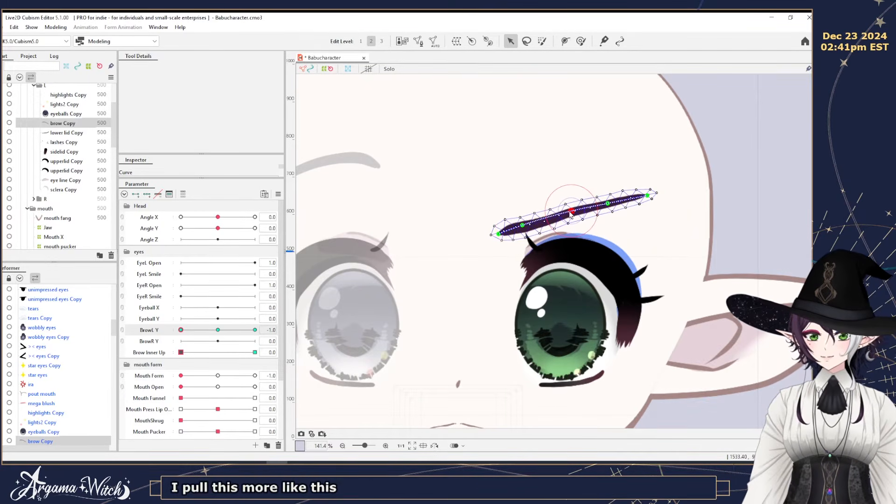
Examine the lowered brow's inner curve with Brow Inner Up at 1.0, and return the parameter to 0.0.
{"action": "left_click_drag", "start_coordinate": [197, 354], "coordinate": [261, 356]}
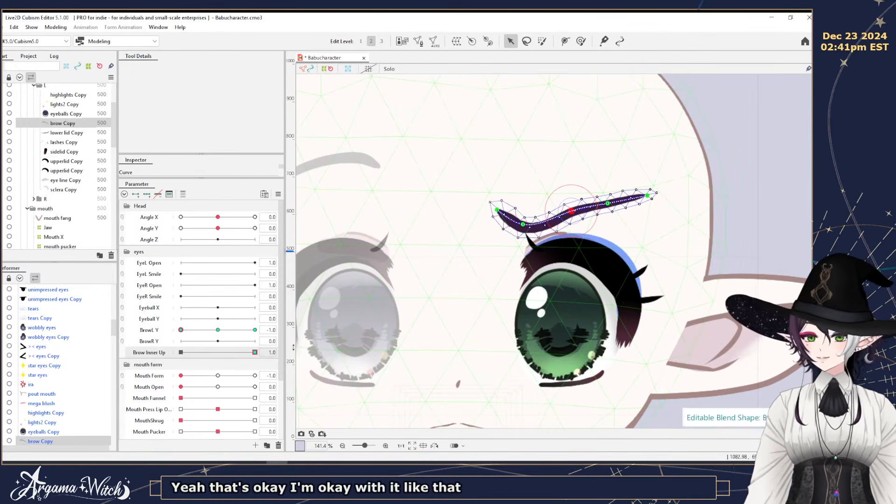
{"action": "scroll", "coordinate": [407, 264], "scroll_direction": "up", "scroll_amount": 3}
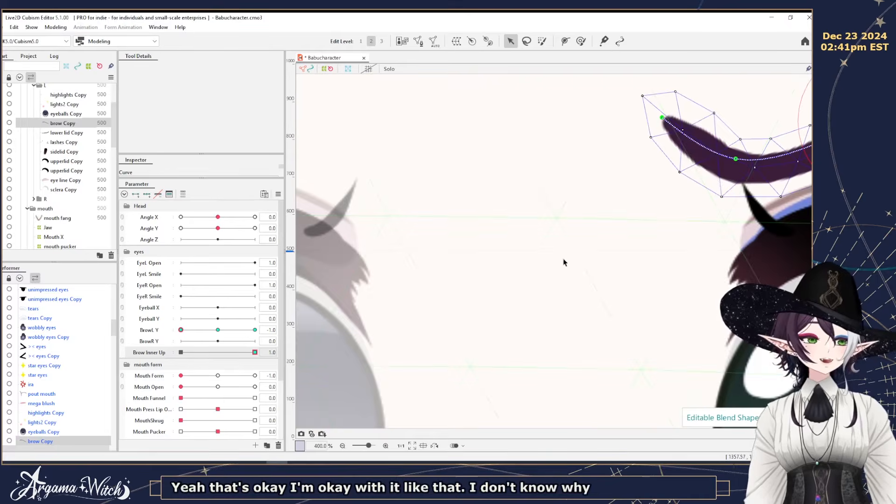
{"action": "left_click_drag", "start_coordinate": [564, 260], "coordinate": [320, 324]}
{"action": "scroll", "coordinate": [686, 272], "scroll_direction": "down", "scroll_amount": 2}
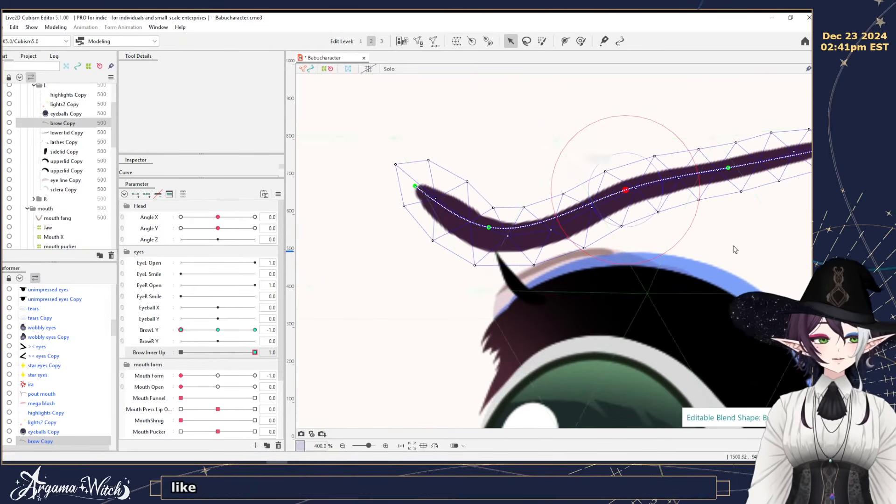
{"action": "left_click_drag", "start_coordinate": [686, 272], "coordinate": [544, 272]}
{"action": "left_click_drag", "start_coordinate": [255, 352], "coordinate": [181, 352]}
{"action": "scroll", "coordinate": [508, 281], "scroll_direction": "down", "scroll_amount": 2}
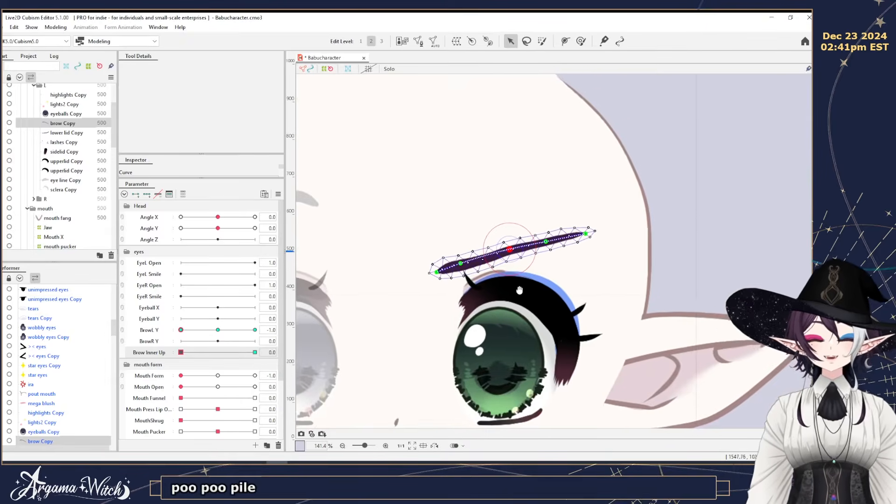
{"action": "left_click_drag", "start_coordinate": [519, 297], "coordinate": [565, 311]}
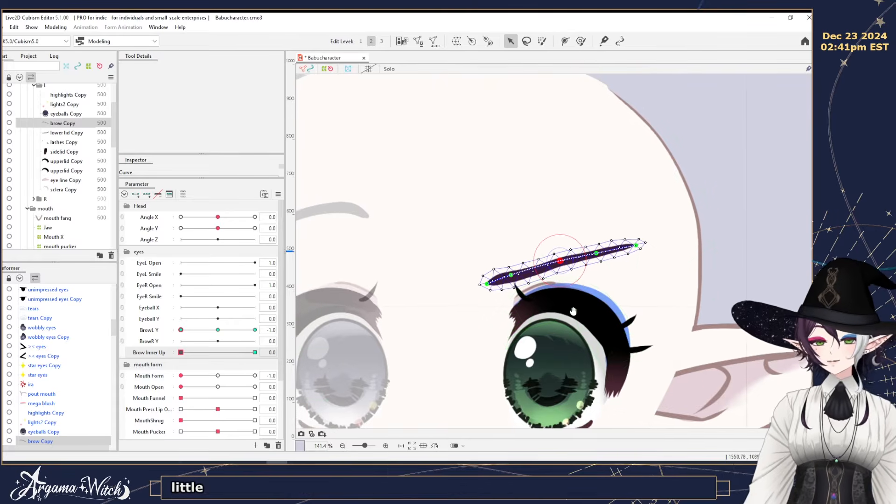
Set BrowL Y to 0.0 and preview the default brow across the Brow Inner Up range, ending at 0.0.
{"action": "left_click", "coordinate": [219, 330]}
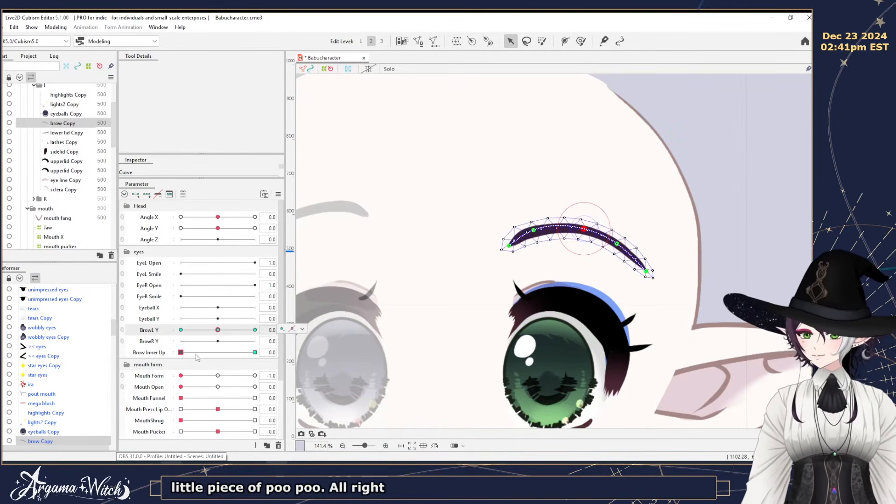
{"action": "left_click", "coordinate": [255, 353]}
{"action": "left_click_drag", "start_coordinate": [303, 355], "coordinate": [98, 353]}
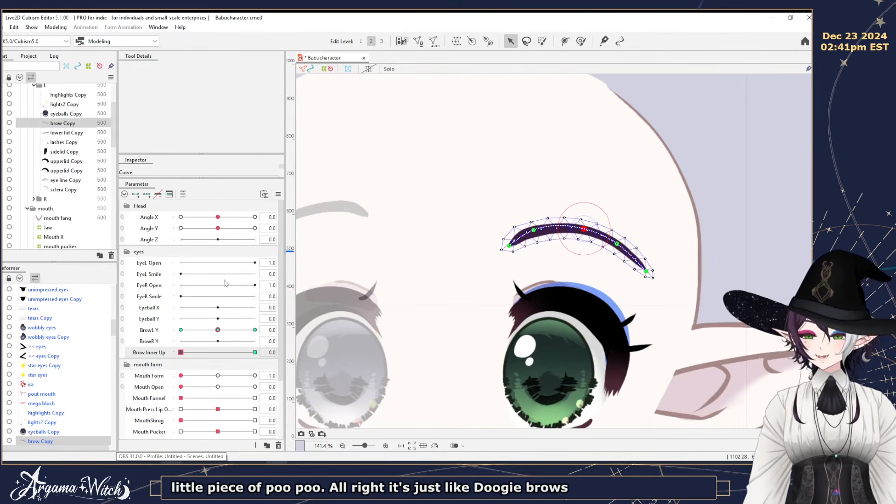
Add BrowL Y as a limiting parameter for the Brow Inner Up blend shape in the Limit Settings for Blend Shape Weights.
{"action": "left_click", "coordinate": [277, 195]}
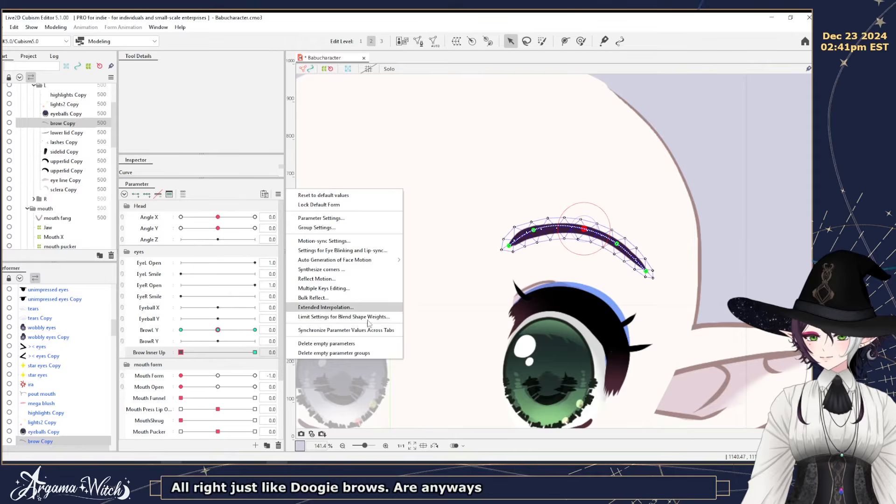
{"action": "left_click", "coordinate": [349, 319]}
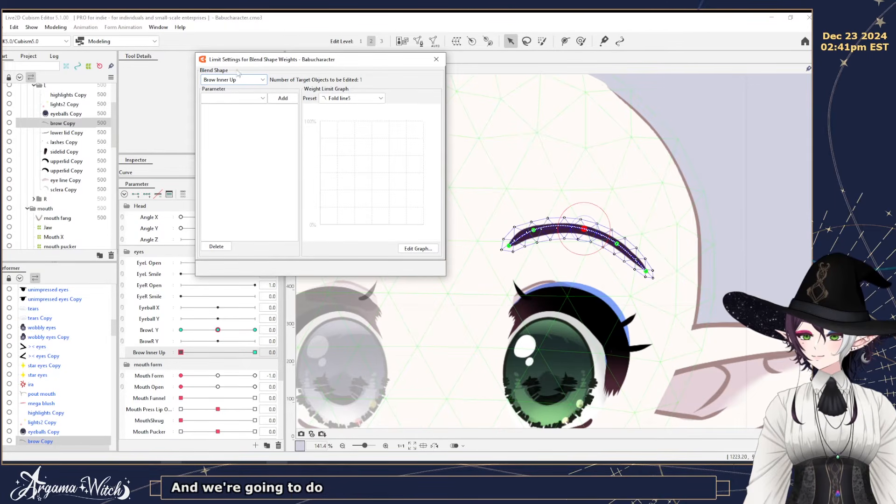
{"action": "left_click", "coordinate": [235, 99]}
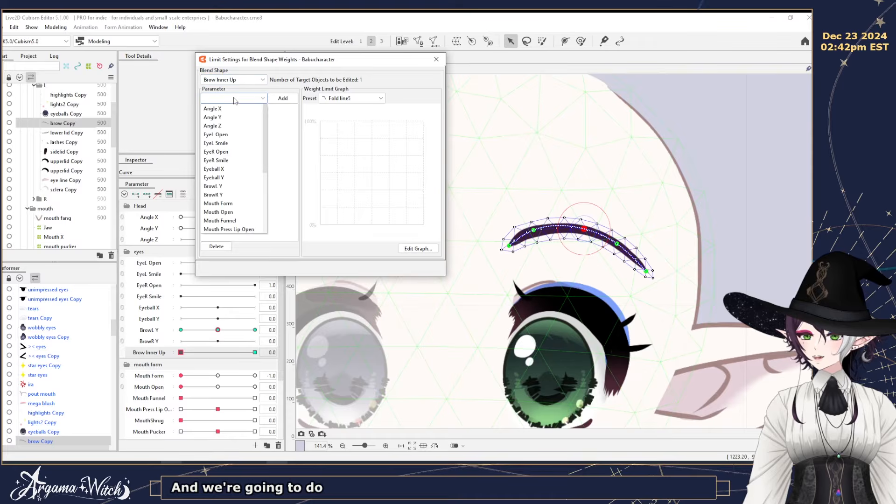
{"action": "left_click", "coordinate": [229, 186]}
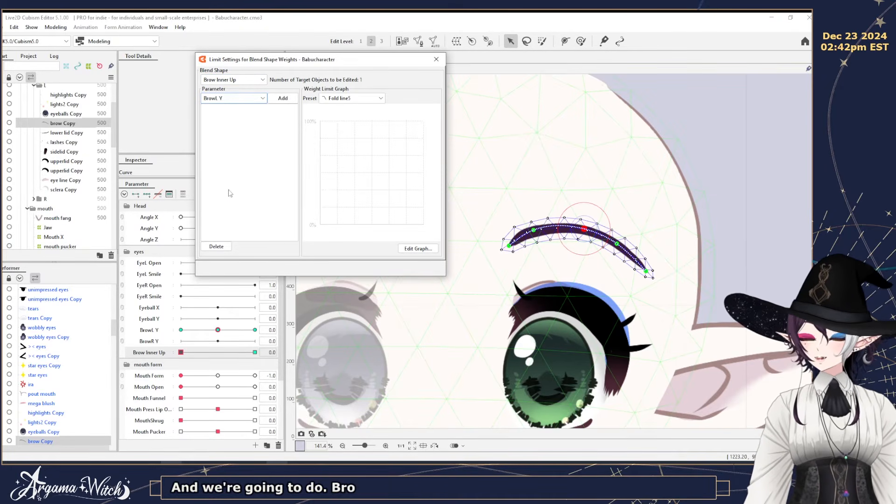
{"action": "left_click", "coordinate": [282, 99]}
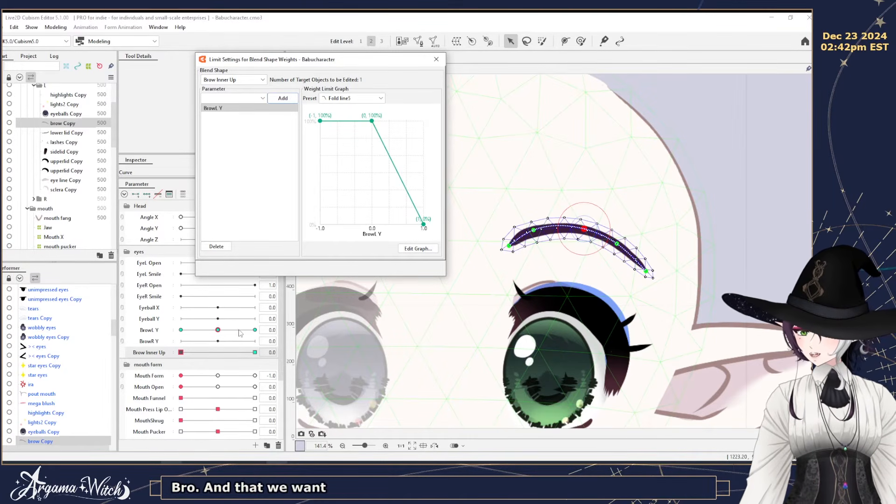
Preview the brow with Brow Inner Up at 1.0 while BrowL Y is at 1.0 and at -1.0.
{"action": "left_click_drag", "start_coordinate": [218, 331], "coordinate": [260, 330]}
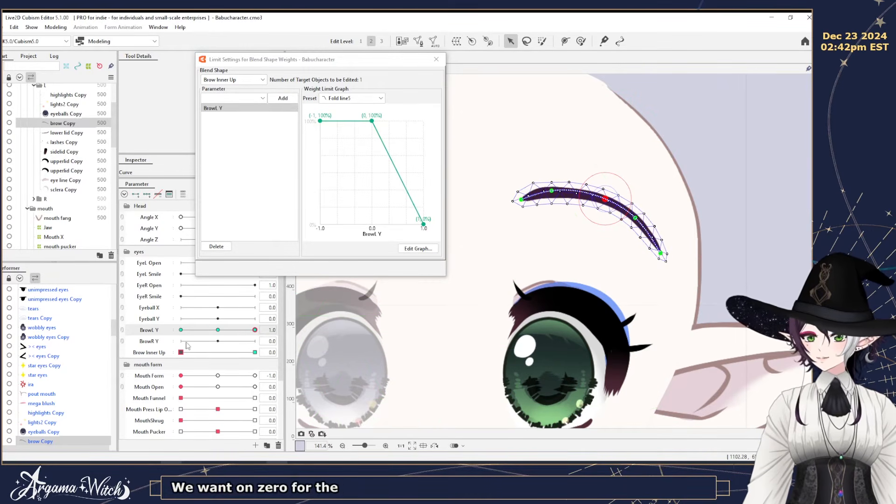
{"action": "left_click_drag", "start_coordinate": [209, 355], "coordinate": [193, 355]}
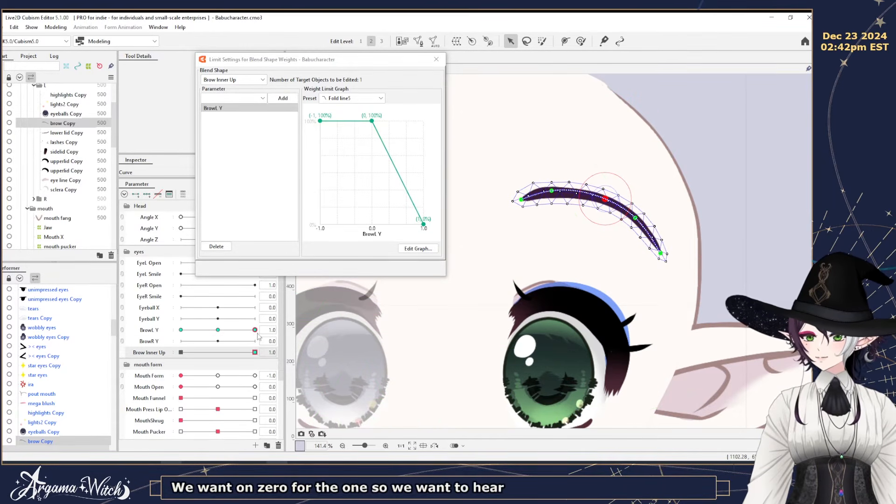
{"action": "left_click_drag", "start_coordinate": [256, 331], "coordinate": [188, 297]}
{"action": "left_click", "coordinate": [321, 125]}
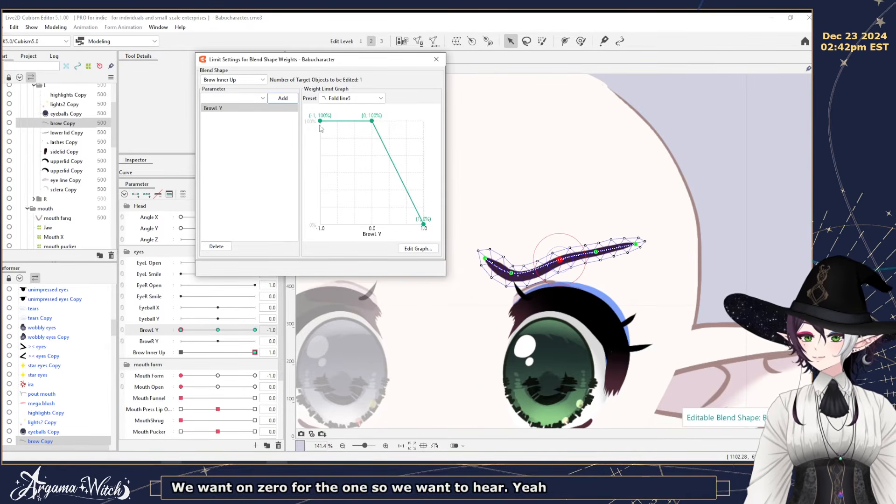
Try the Fold line1 and Line3 presets on the BrowL Y weight limit graph, checking the brow around BrowL Y 0.0.
{"action": "left_click", "coordinate": [368, 98]}
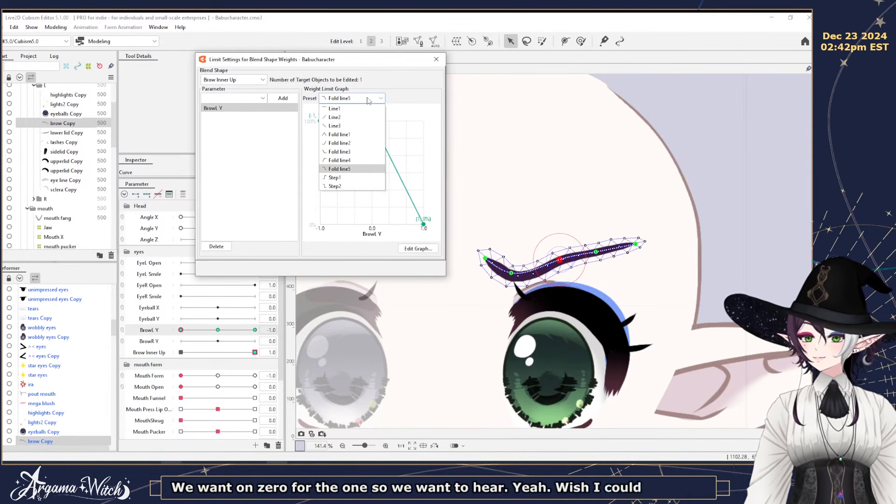
{"action": "left_click", "coordinate": [359, 135]}
{"action": "left_click_drag", "start_coordinate": [181, 330], "coordinate": [218, 334]}
{"action": "left_click", "coordinate": [366, 98]}
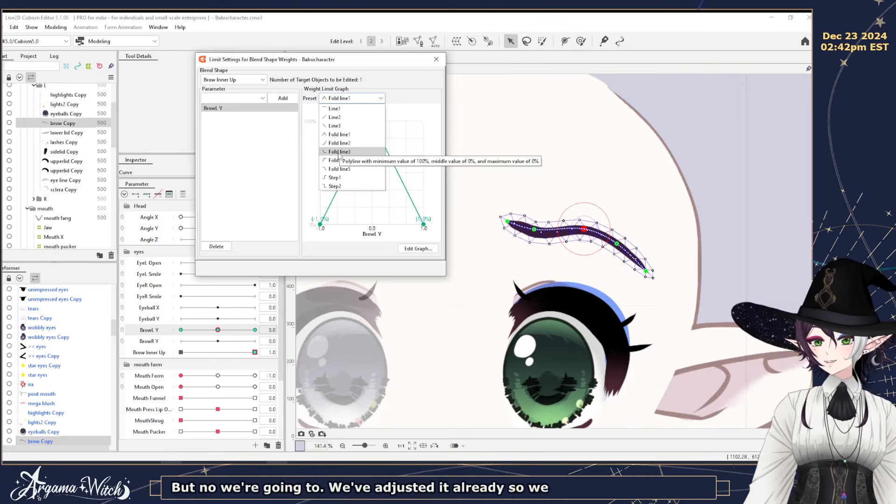
{"action": "left_click", "coordinate": [342, 126]}
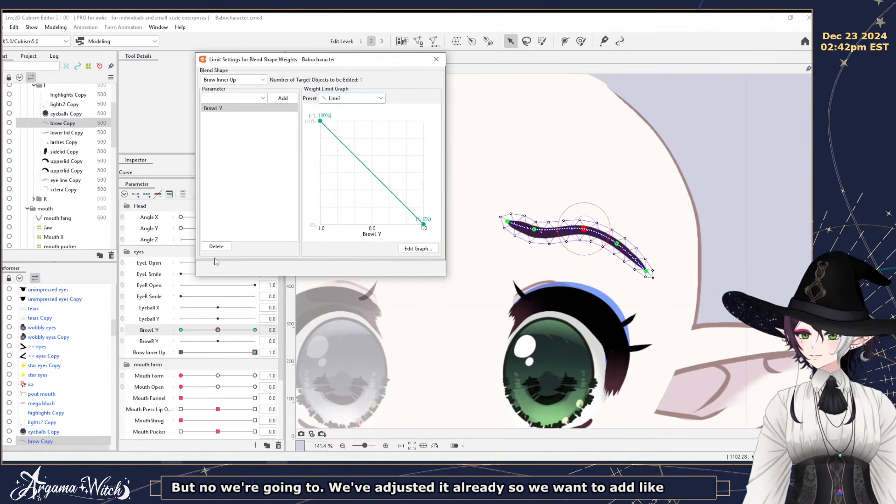
{"action": "mouse_move", "coordinate": [218, 330]}
{"action": "left_mouse_down"}
{"action": "mouse_move", "coordinate": [252, 333]}
{"action": "mouse_move", "coordinate": [240, 342]}
{"action": "mouse_move", "coordinate": [166, 346]}
{"action": "mouse_move", "coordinate": [221, 346]}
{"action": "mouse_move", "coordinate": [196, 331]}
{"action": "mouse_move", "coordinate": [151, 343]}
{"action": "mouse_move", "coordinate": [218, 330]}
{"action": "left_mouse_up"}
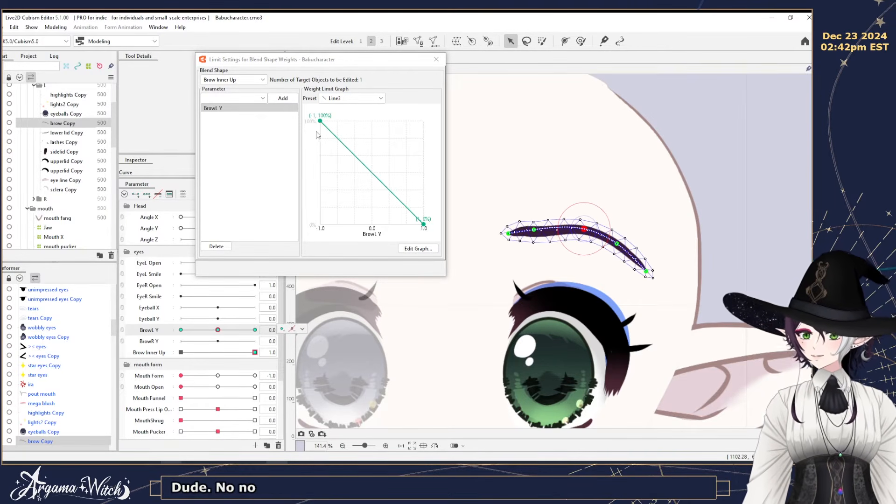
Apply the Fold line5 preset to the BrowL Y weight limit graph and preview the brow down to BrowL Y -1.0.
{"action": "left_click", "coordinate": [346, 98]}
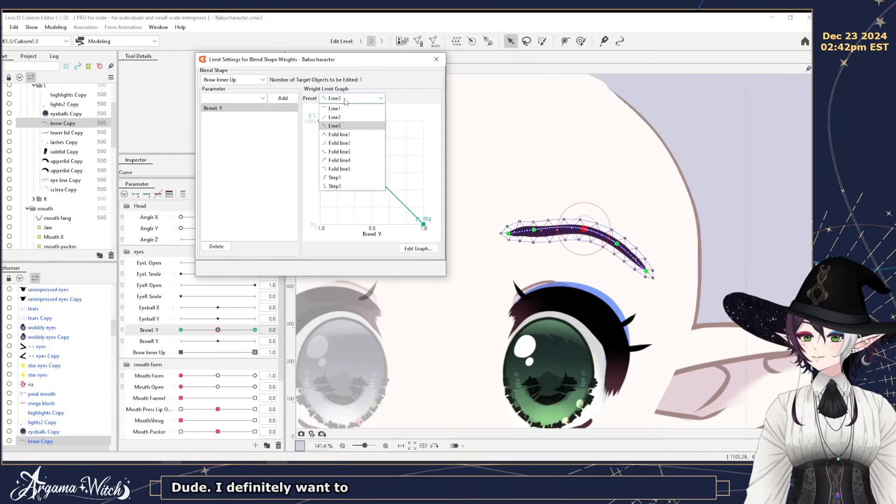
{"action": "left_click", "coordinate": [338, 169]}
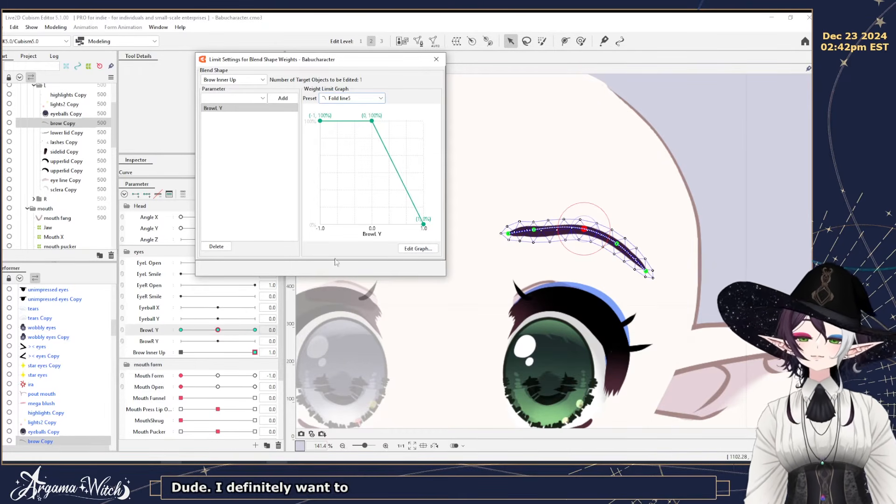
{"action": "mouse_move", "coordinate": [217, 331]}
{"action": "left_mouse_down"}
{"action": "mouse_move", "coordinate": [192, 331]}
{"action": "mouse_move", "coordinate": [218, 332]}
{"action": "left_mouse_up"}
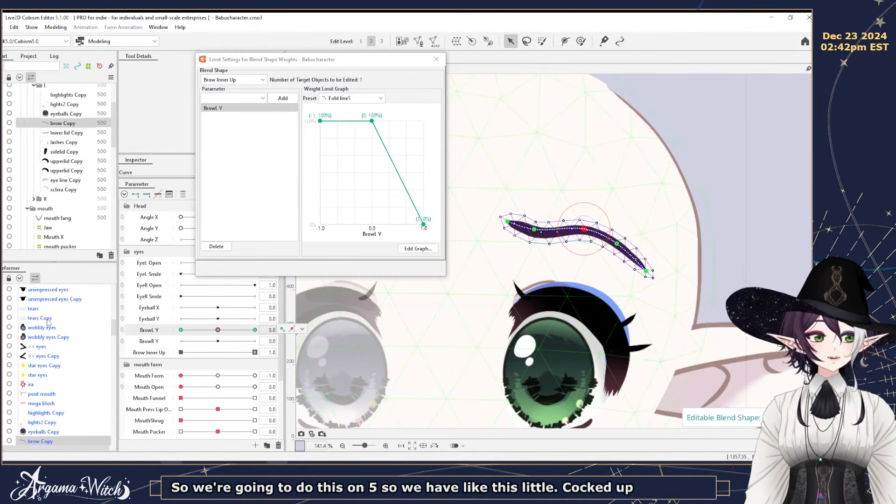
{"action": "left_click_drag", "start_coordinate": [218, 330], "coordinate": [177, 333]}
{"action": "mouse_move", "coordinate": [97, 341]}
{"action": "left_mouse_down"}
{"action": "mouse_move", "coordinate": [243, 333]}
{"action": "mouse_move", "coordinate": [88, 349]}
{"action": "left_mouse_up"}
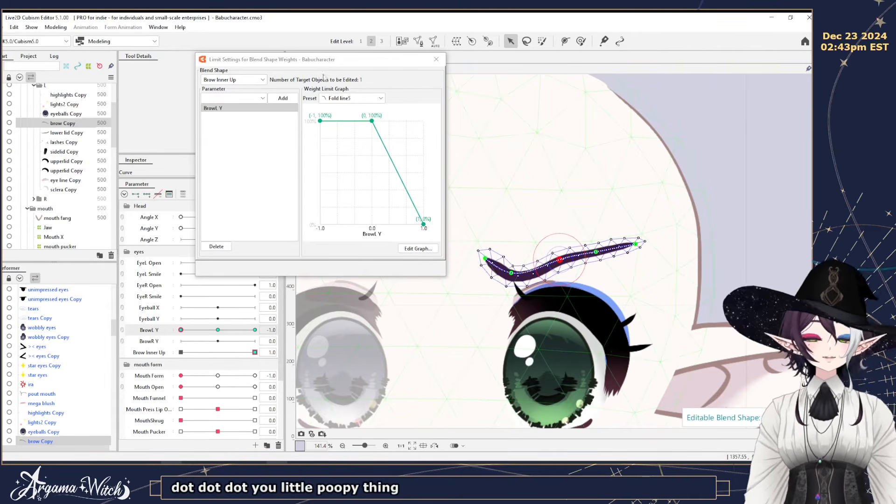
Close the blend shape weight limit settings and return BrowL Y and Brow Inner Up to 0.0.
{"action": "left_click", "coordinate": [436, 59]}
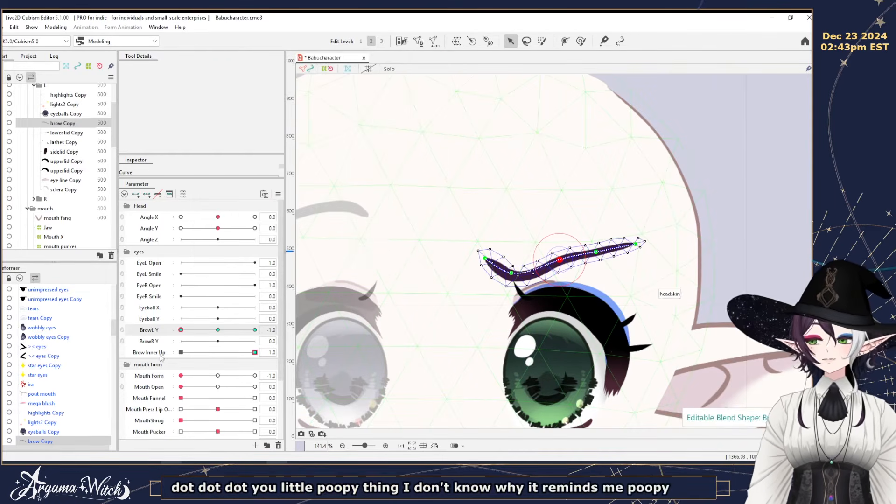
{"action": "left_click", "coordinate": [220, 334]}
{"action": "left_click_drag", "start_coordinate": [253, 353], "coordinate": [107, 359]}
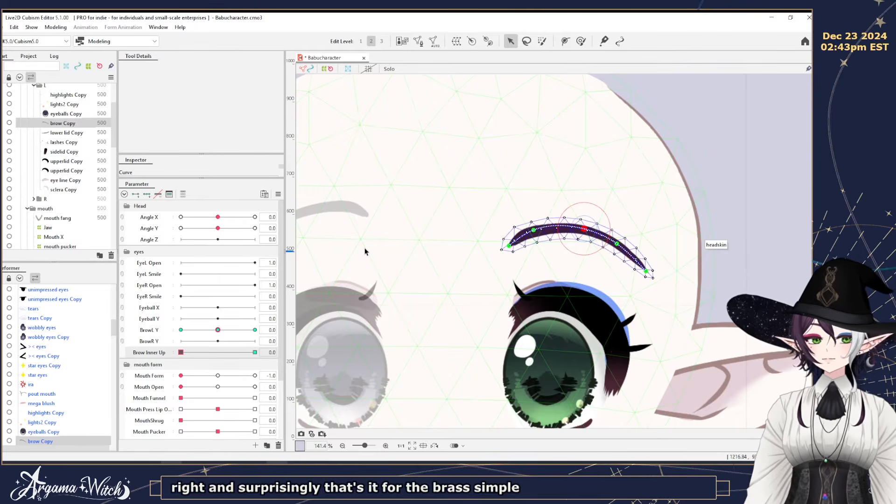
Select the green eye's eyeballs Copy mesh and examine how its automatically generated mesh covers the iris.
{"action": "scroll", "coordinate": [571, 291], "scroll_direction": "down", "scroll_amount": 1}
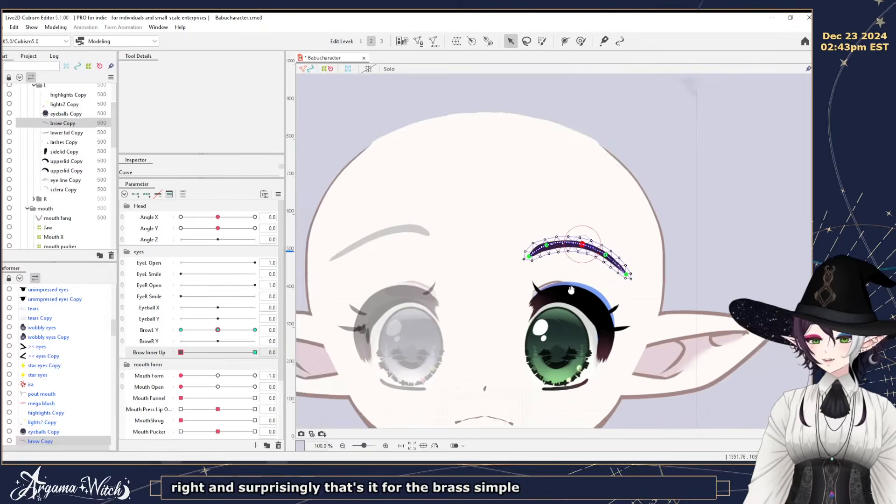
{"action": "scroll", "coordinate": [571, 290], "scroll_direction": "up", "scroll_amount": 1}
{"action": "left_click", "coordinate": [546, 299]}
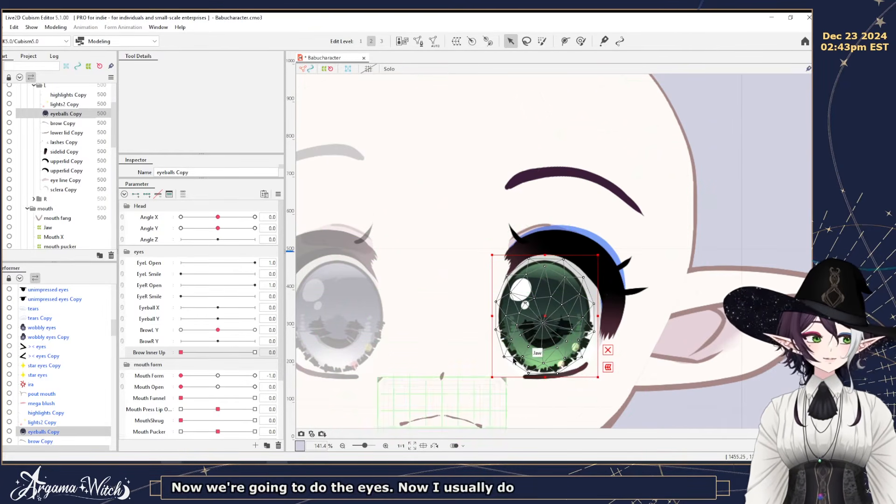
{"action": "scroll", "coordinate": [547, 322], "scroll_direction": "up", "scroll_amount": 3}
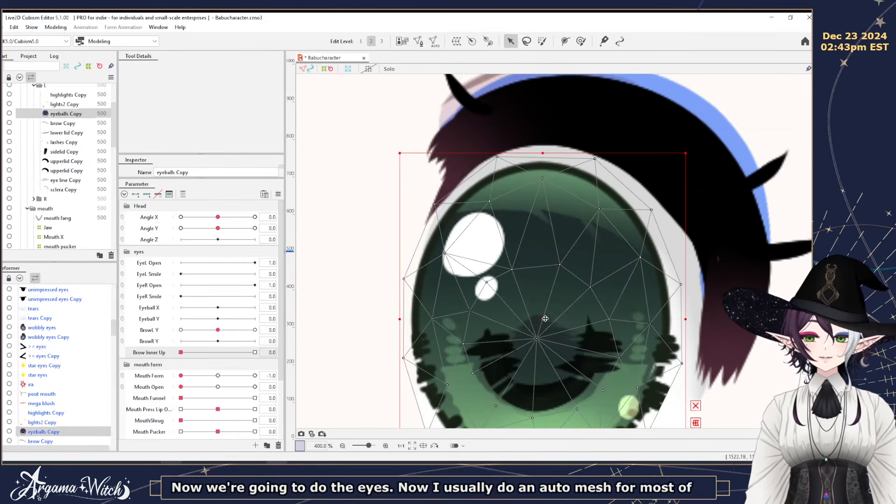
{"action": "left_click_drag", "start_coordinate": [544, 264], "coordinate": [546, 244]}
{"action": "scroll", "coordinate": [545, 245], "scroll_direction": "down", "scroll_amount": 1}
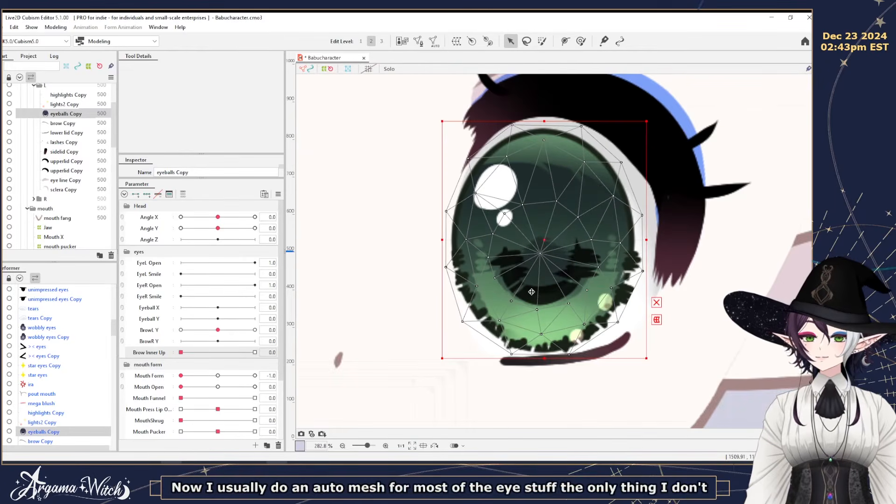
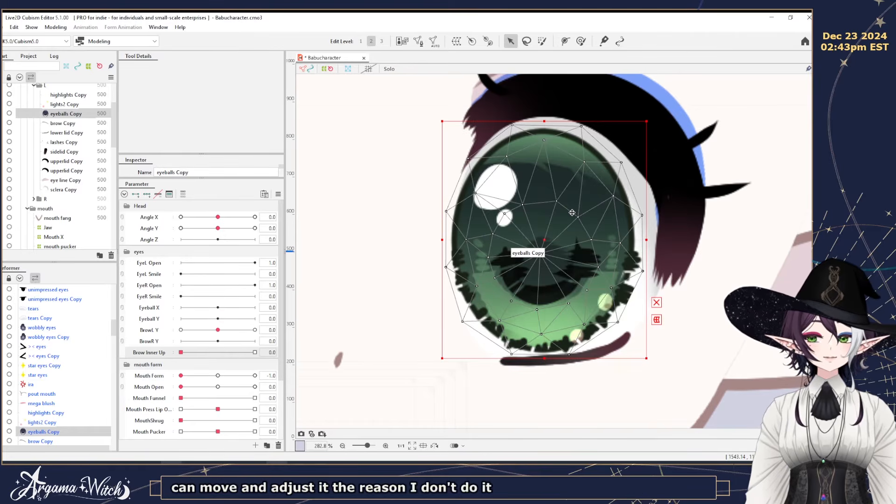
{"action": "scroll", "coordinate": [572, 213], "scroll_direction": "down", "scroll_amount": 6}
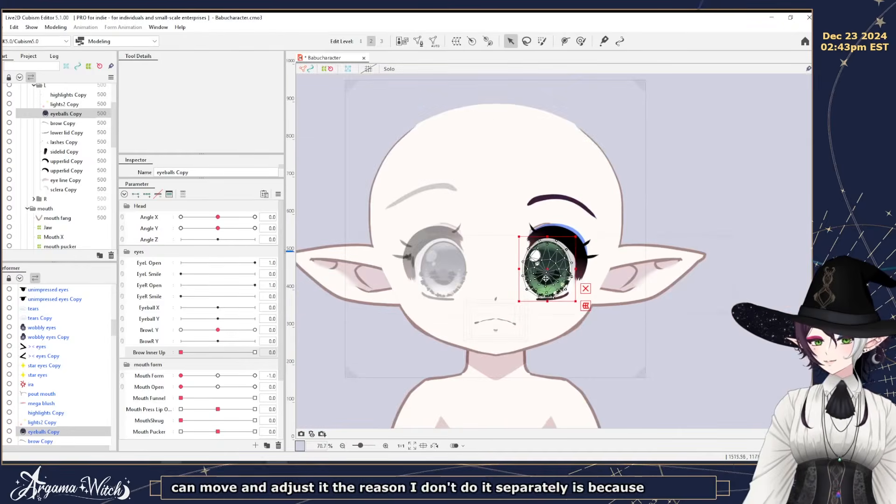
Turn the EyeL Smile parameter into a blend shape, keeping its 0.0 to 1.0 range.
{"action": "scroll", "coordinate": [546, 278], "scroll_direction": "up", "scroll_amount": 3}
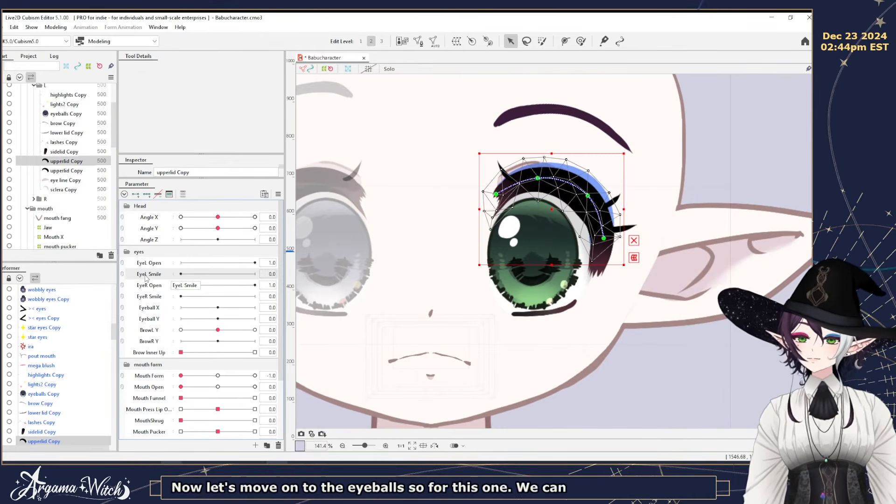
{"action": "double_click", "coordinate": [146, 278]}
{"action": "left_click", "coordinate": [530, 129]}
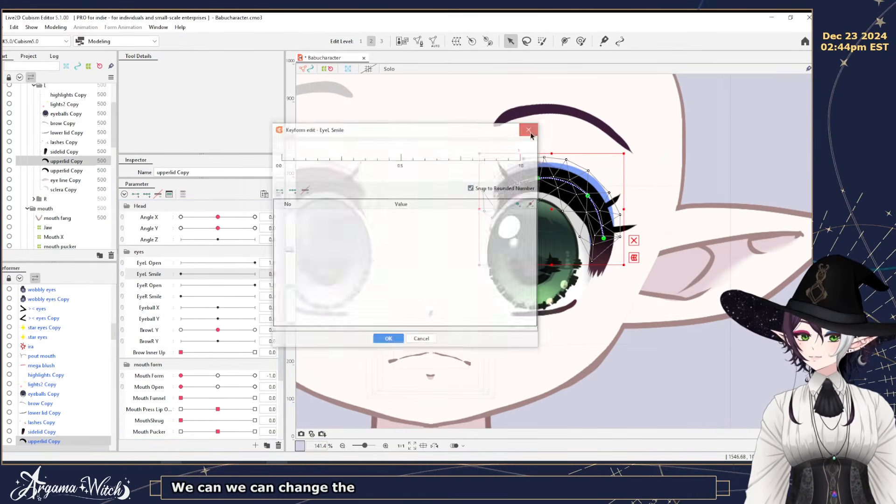
{"action": "right_click", "coordinate": [157, 275]}
{"action": "left_click", "coordinate": [177, 278]}
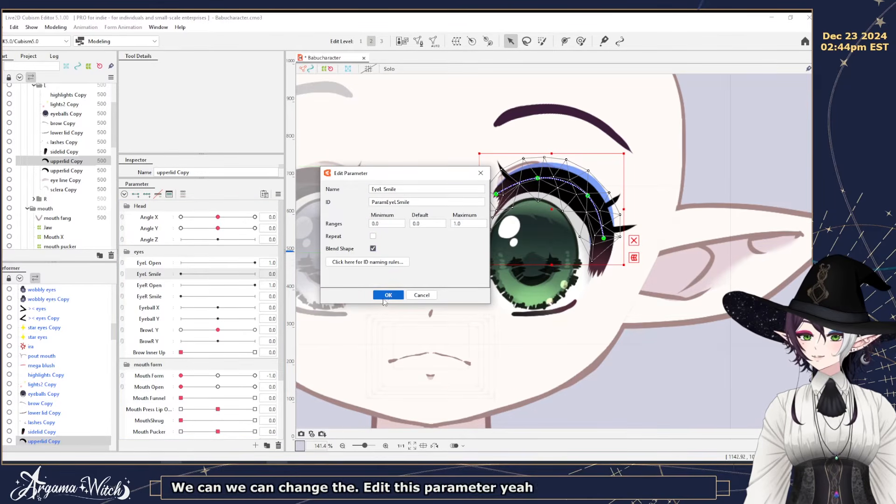
{"action": "left_click", "coordinate": [388, 295]}
Turn the EyeR Smile parameter into a blend shape, keeping its 0.0 to 1.0 range.
{"action": "right_click", "coordinate": [158, 299]}
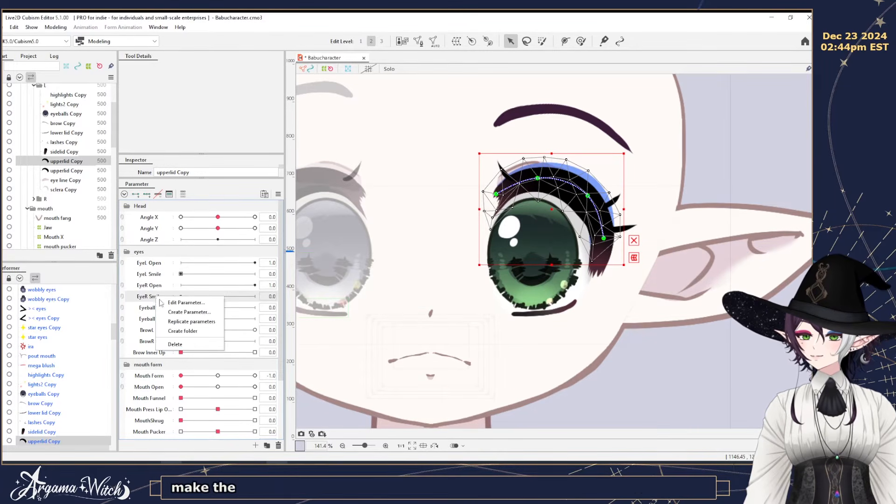
{"action": "left_click", "coordinate": [178, 302]}
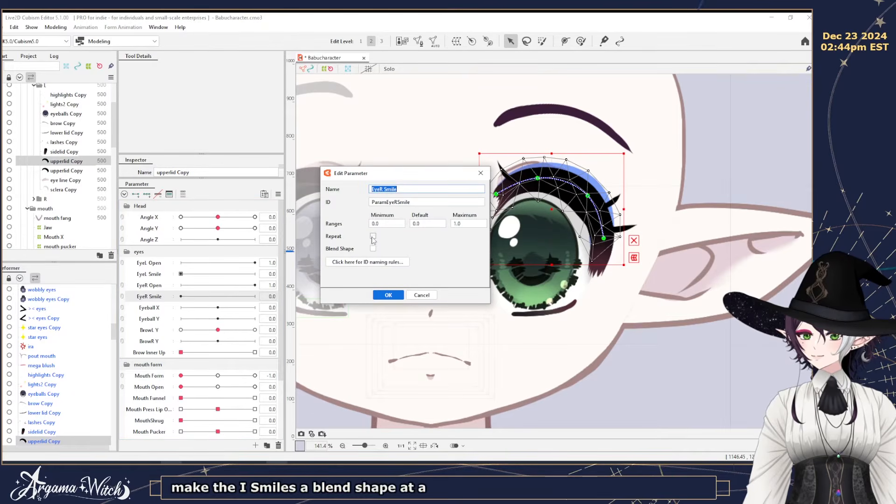
{"action": "left_click", "coordinate": [372, 248]}
{"action": "left_click", "coordinate": [387, 295]}
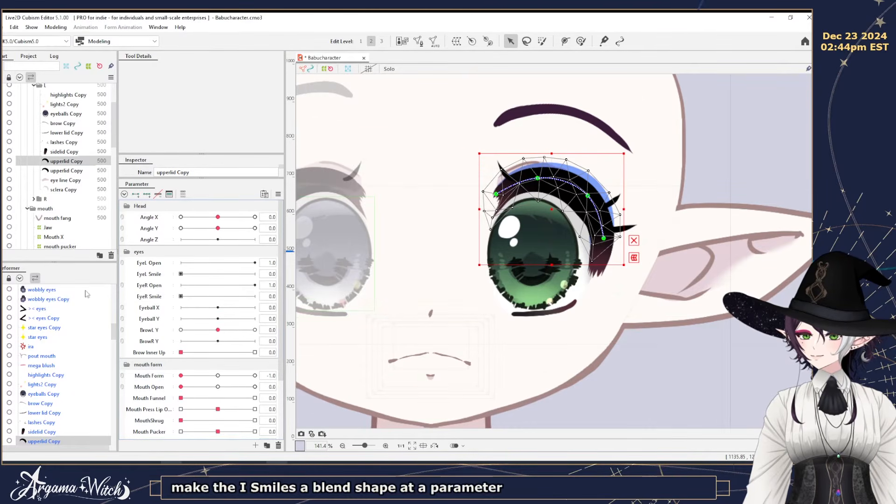
Set the EyeR Open parameter's maximum to 2.0, leaving the default at 1.0.
{"action": "right_click", "coordinate": [165, 285]}
{"action": "left_click", "coordinate": [189, 291]}
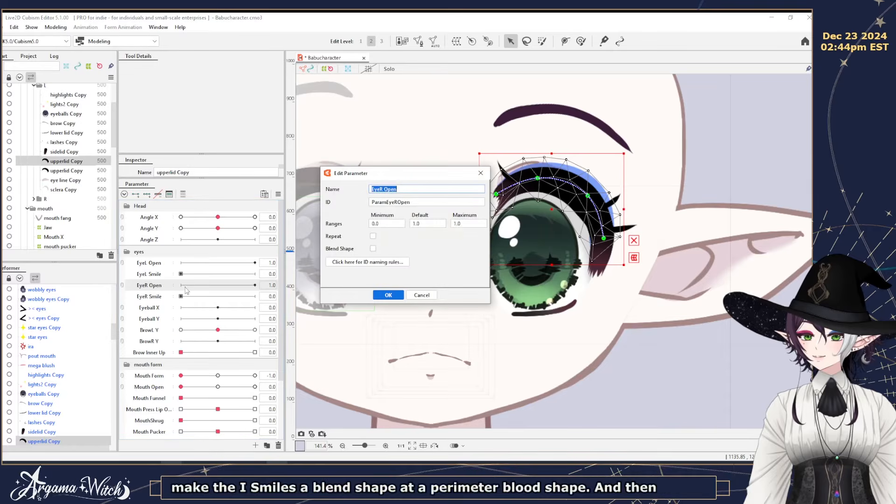
{"action": "left_click", "coordinate": [457, 224]}
{"action": "double_click", "coordinate": [457, 224]}
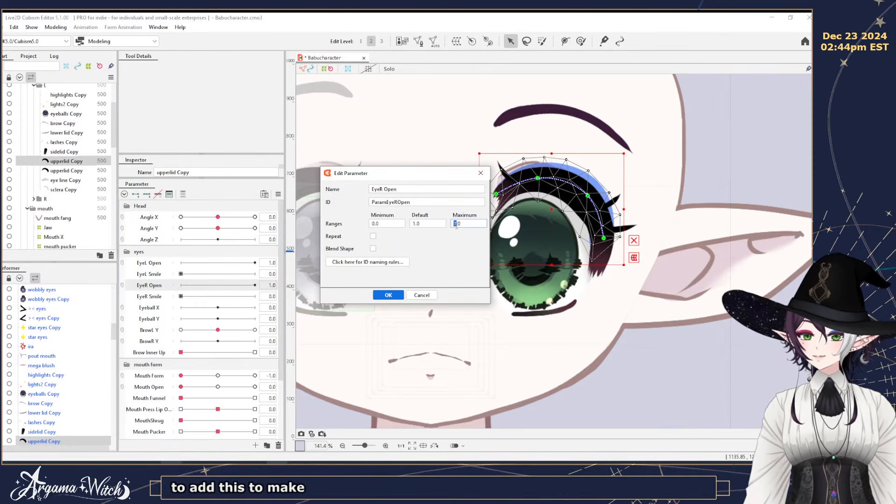
{"action": "type", "text": "2"}
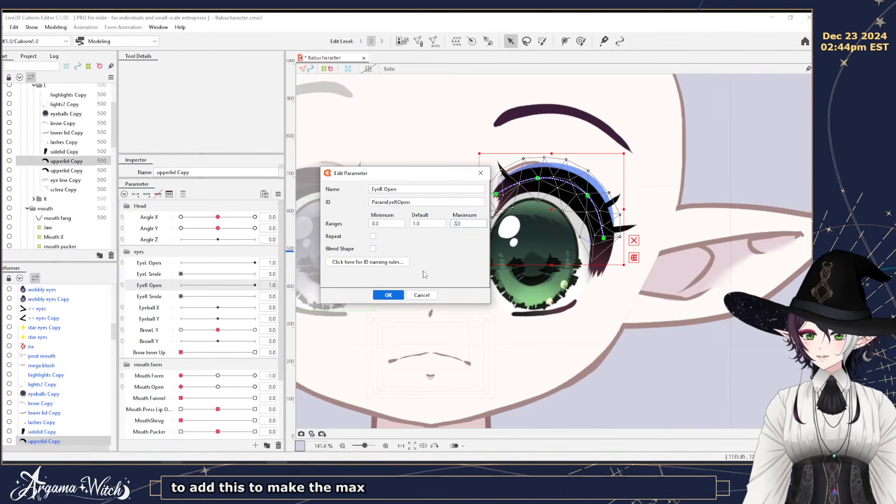
{"action": "left_click", "coordinate": [388, 295]}
Set the EyeL Open parameter's maximum to 2.0, leaving the default at 1.0.
{"action": "double_click", "coordinate": [271, 263]}
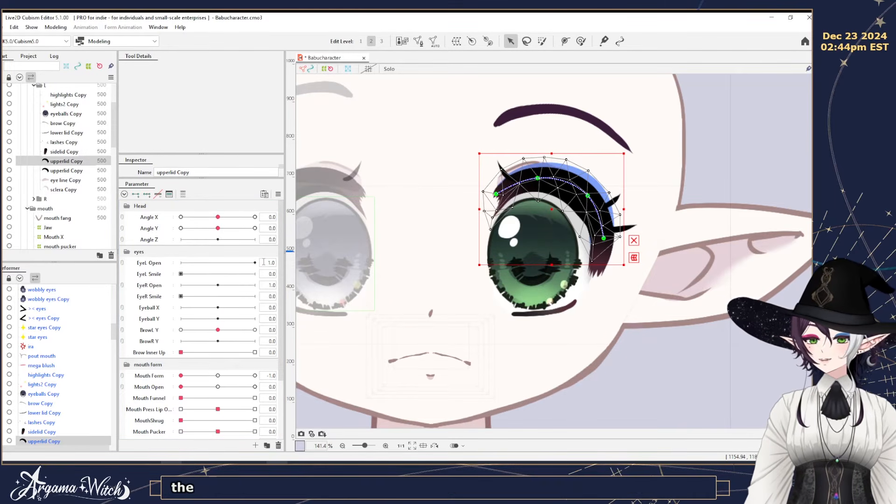
{"action": "left_click", "coordinate": [148, 263]}
{"action": "right_click", "coordinate": [148, 264]}
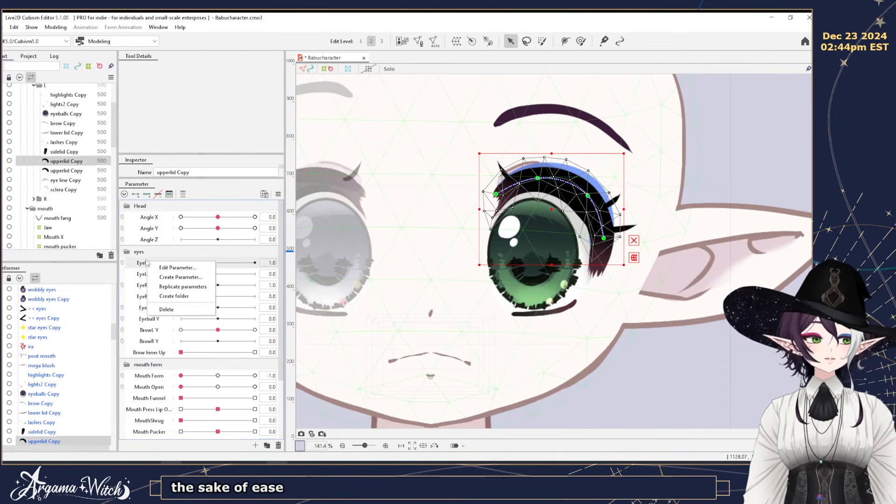
{"action": "left_click", "coordinate": [177, 267]}
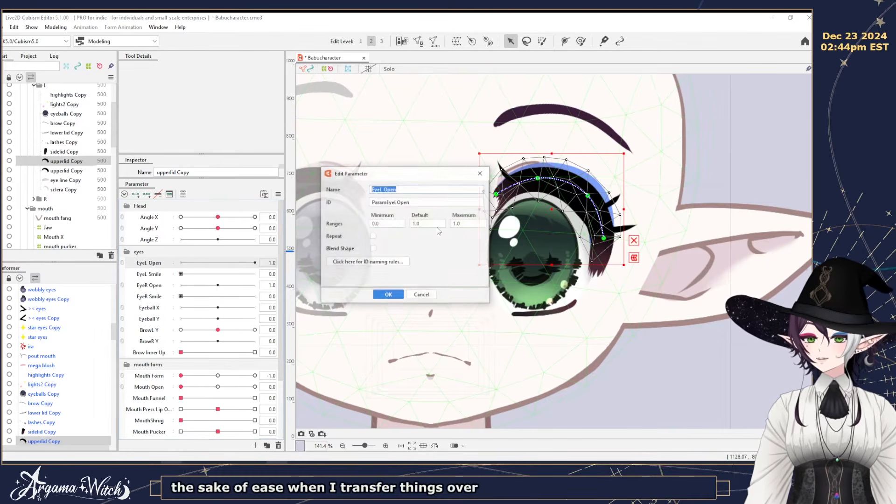
{"action": "left_click", "coordinate": [455, 223]}
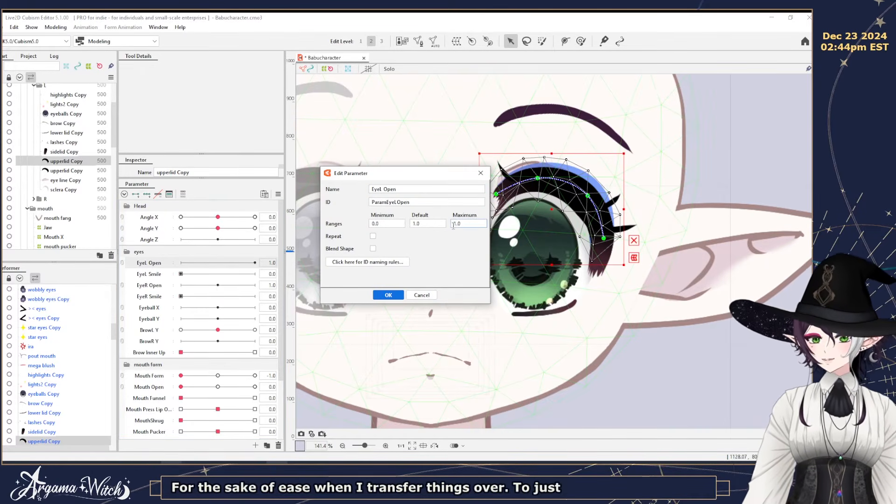
{"action": "key", "text": "Delete"}
{"action": "type", "text": "2"}
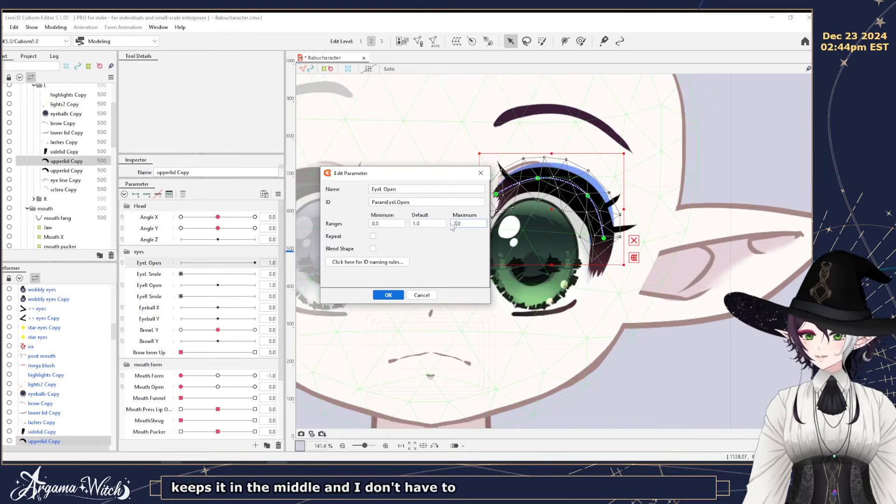
{"action": "left_click", "coordinate": [388, 295]}
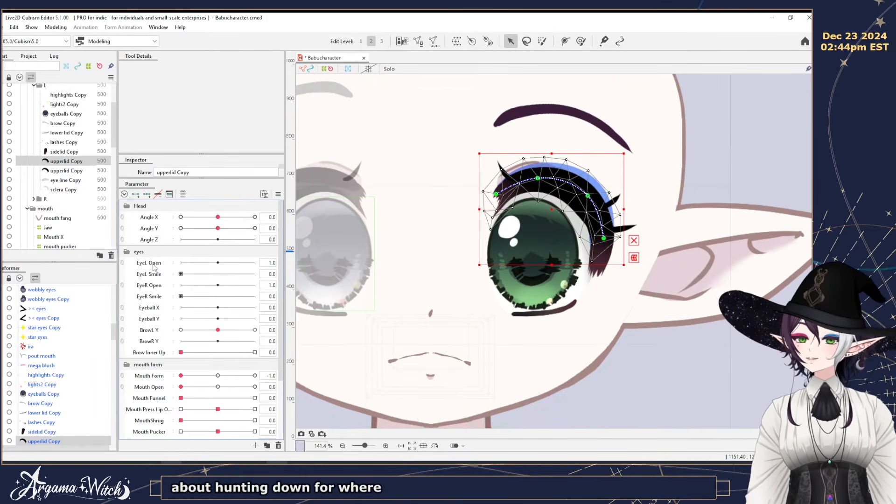
Add three keys on the EyeL Open parameter for the selected upperlid Copy mesh, staying at the middle key.
{"action": "left_click", "coordinate": [152, 263]}
{"action": "left_click", "coordinate": [147, 194]}
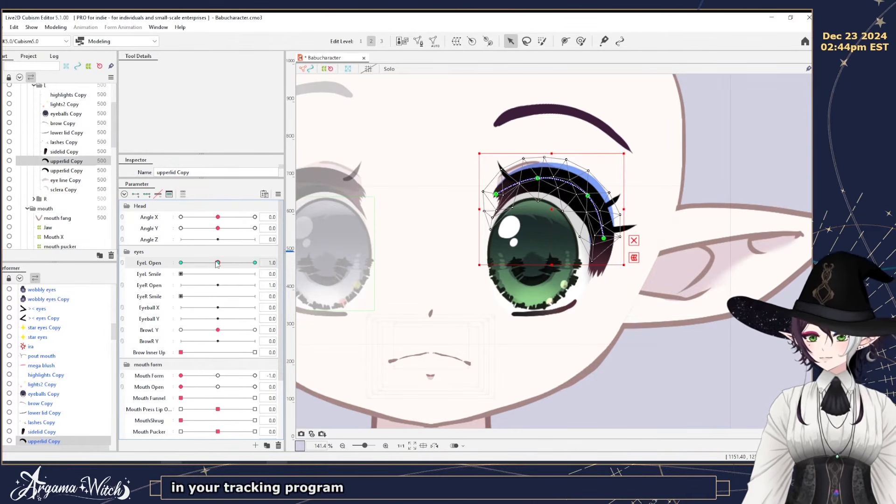
{"action": "mouse_move", "coordinate": [218, 264]}
{"action": "left_mouse_down"}
{"action": "mouse_move", "coordinate": [181, 264]}
{"action": "mouse_move", "coordinate": [217, 264]}
{"action": "left_mouse_up"}
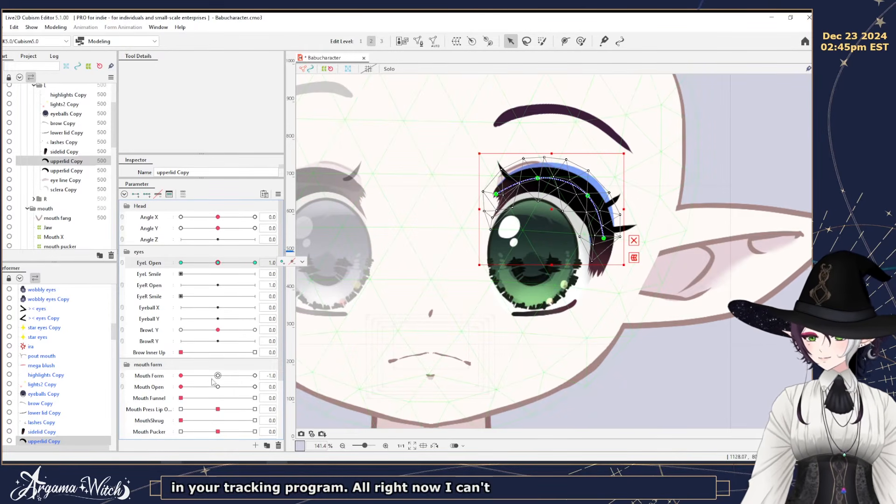
Pose the mouth as a cat mouth by setting both Mouth Form and MouthShrug to 1.0.
{"action": "left_click_drag", "start_coordinate": [201, 376], "coordinate": [256, 376]}
{"action": "left_click_drag", "start_coordinate": [181, 421], "coordinate": [255, 420]}
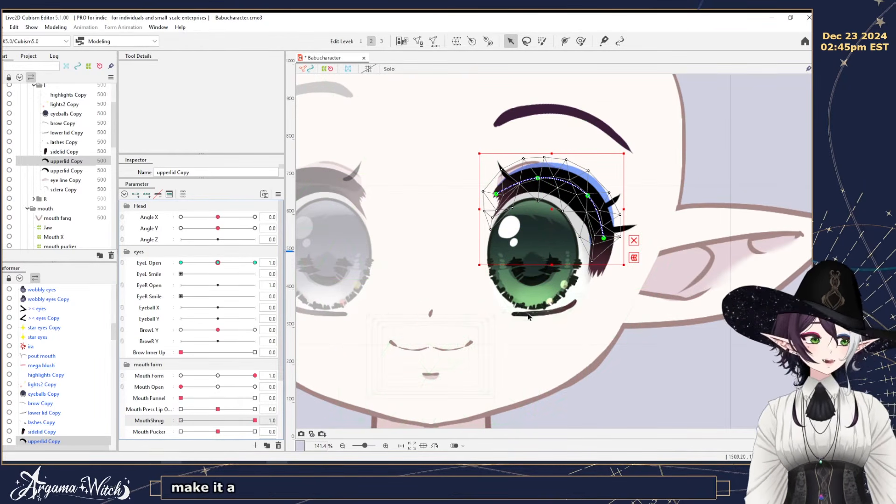
{"action": "scroll", "coordinate": [205, 421], "scroll_direction": "down", "scroll_amount": 1}
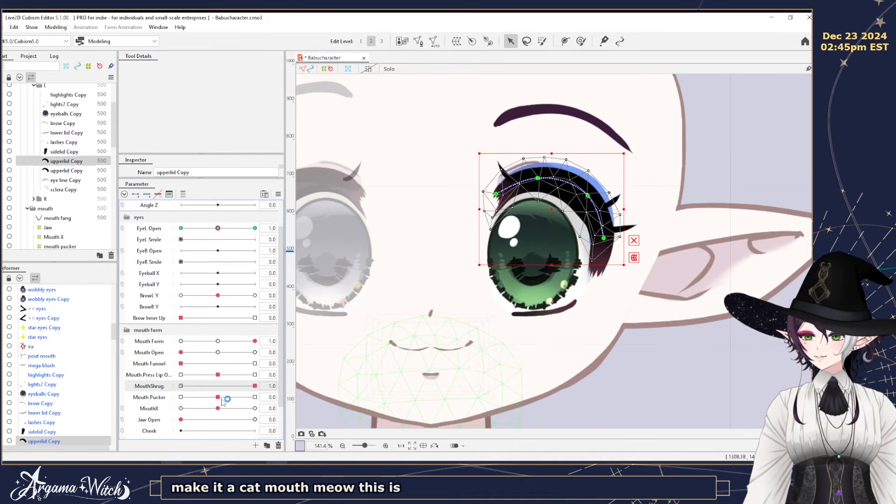
{"action": "mouse_move", "coordinate": [217, 374]}
{"action": "left_mouse_down"}
{"action": "mouse_move", "coordinate": [230, 375]}
{"action": "mouse_move", "coordinate": [149, 378]}
{"action": "mouse_move", "coordinate": [278, 380]}
{"action": "mouse_move", "coordinate": [219, 379]}
{"action": "left_mouse_up"}
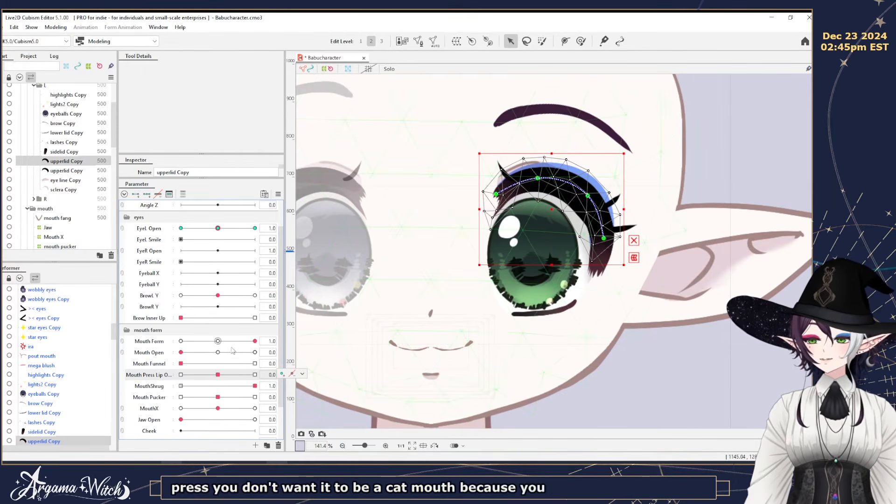
Examine the shape of the cat mouth up close and in relation to the rest of the face.
{"action": "scroll", "coordinate": [216, 380], "scroll_direction": "up", "scroll_amount": 2}
{"action": "scroll", "coordinate": [456, 295], "scroll_direction": "up", "scroll_amount": 2}
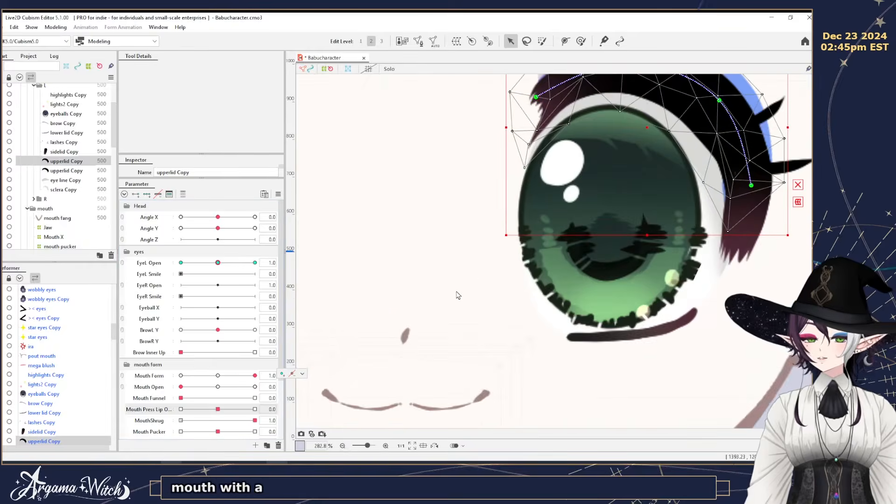
{"action": "scroll", "coordinate": [456, 294], "scroll_direction": "down", "scroll_amount": 1}
{"action": "left_click_drag", "start_coordinate": [454, 294], "coordinate": [425, 325]}
{"action": "scroll", "coordinate": [444, 301], "scroll_direction": "down", "scroll_amount": 1}
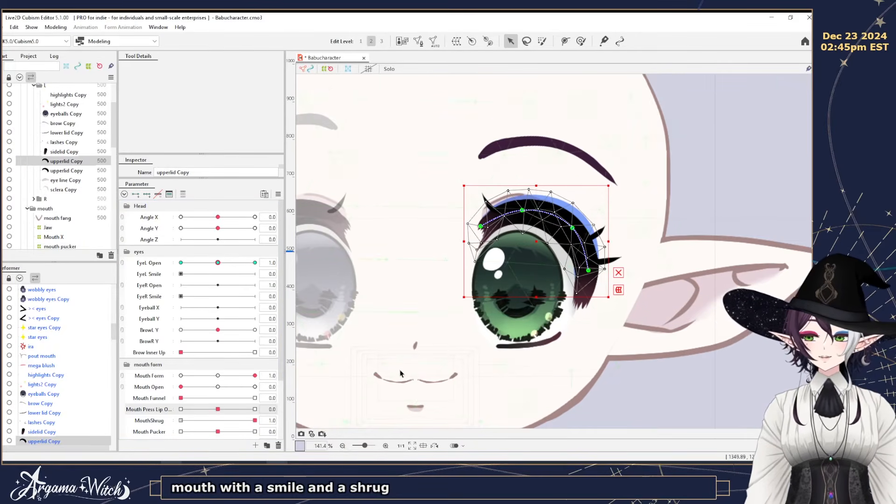
{"action": "scroll", "coordinate": [464, 298], "scroll_direction": "up", "scroll_amount": 1}
{"action": "left_click_drag", "start_coordinate": [464, 298], "coordinate": [444, 283]}
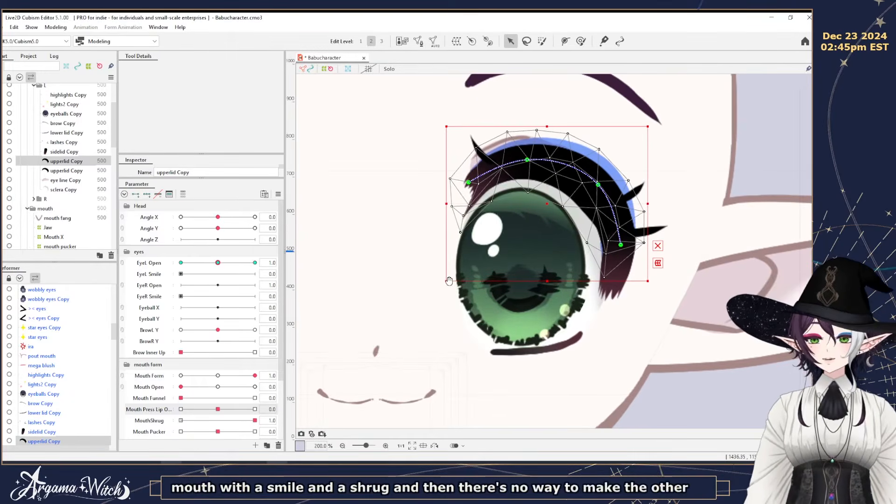
{"action": "scroll", "coordinate": [445, 284], "scroll_direction": "down", "scroll_amount": 1}
{"action": "left_click_drag", "start_coordinate": [390, 290], "coordinate": [415, 293]}
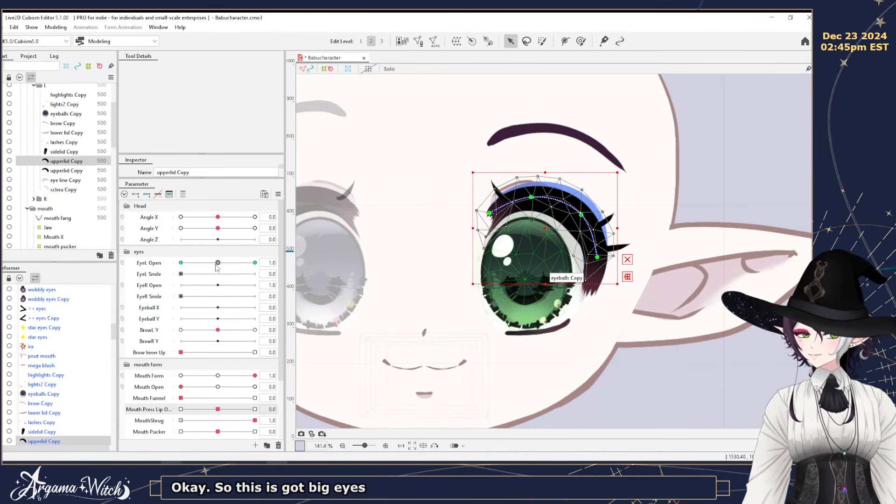
Set EyeL Open to 0.0, try moving the upperlid Copy mesh down over the iris, and undo that move.
{"action": "left_click_drag", "start_coordinate": [217, 262], "coordinate": [181, 262]}
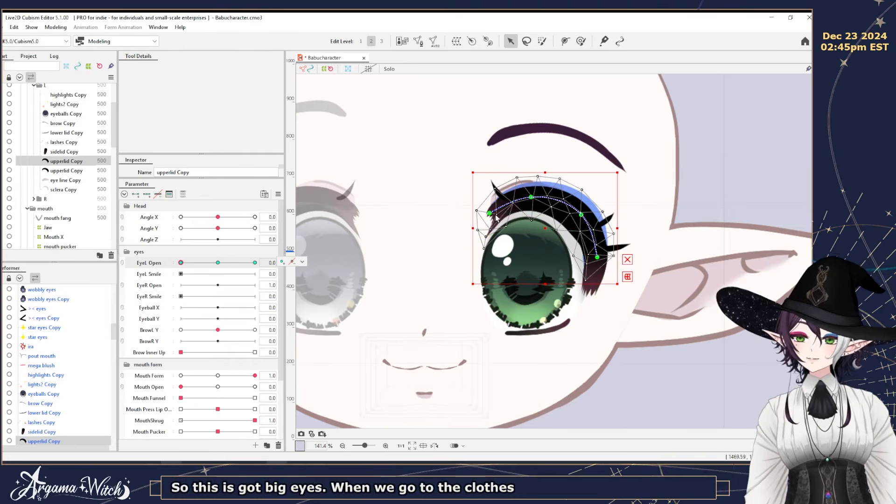
{"action": "left_click_drag", "start_coordinate": [549, 231], "coordinate": [548, 275]}
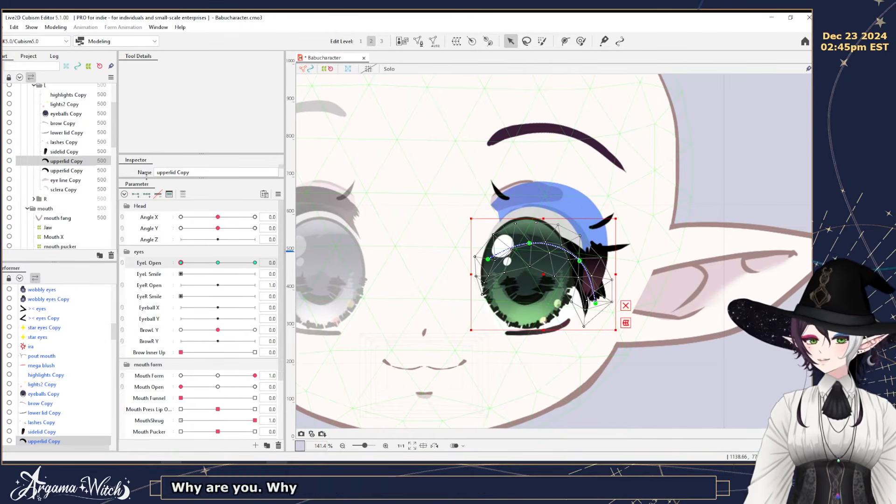
{"action": "key", "text": "ctrl+z"}
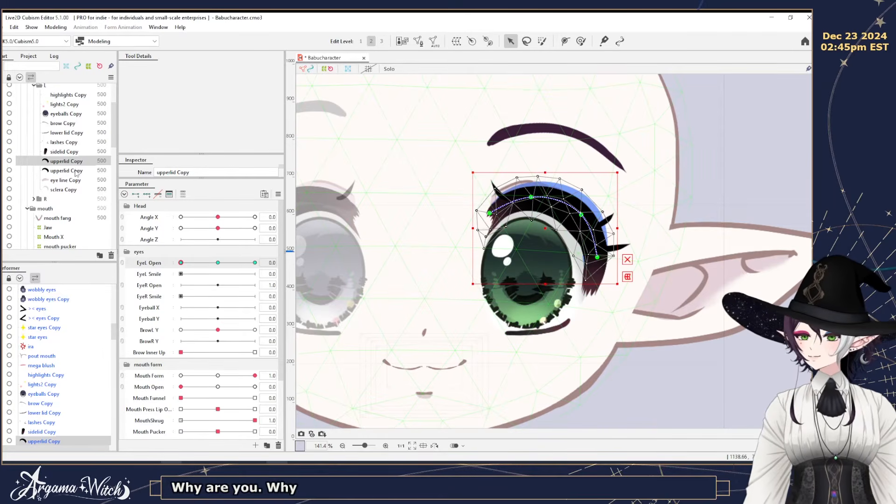
Move the highlights Copy, lights2 Copy and eyeballs Copy meshes below eye line Copy, directly above sclera Copy in the part order.
{"action": "left_click", "coordinate": [60, 113]}
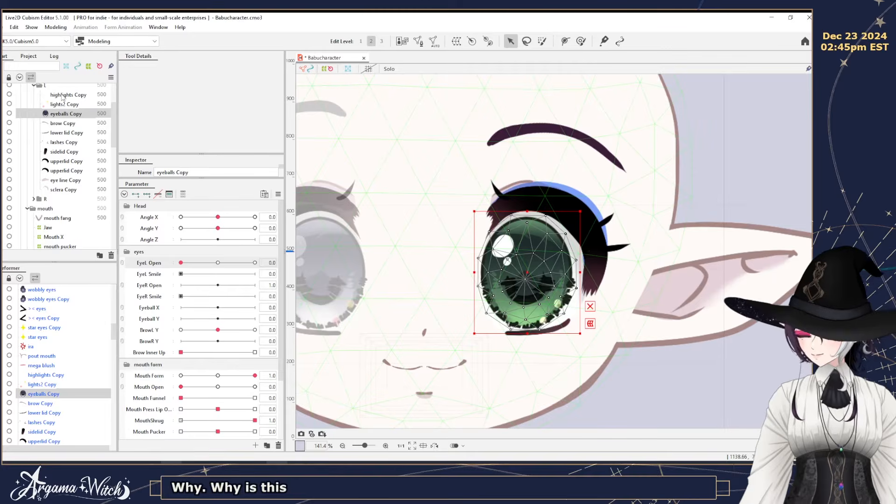
{"action": "left_click", "coordinate": [62, 96], "text": "shift"}
{"action": "left_click_drag", "start_coordinate": [61, 116], "coordinate": [64, 190]}
Clip the eyeballs Copy, lights2 Copy and highlights Copy meshes to sclera Copy by using its ID as their clipping ID.
{"action": "left_click", "coordinate": [64, 189]}
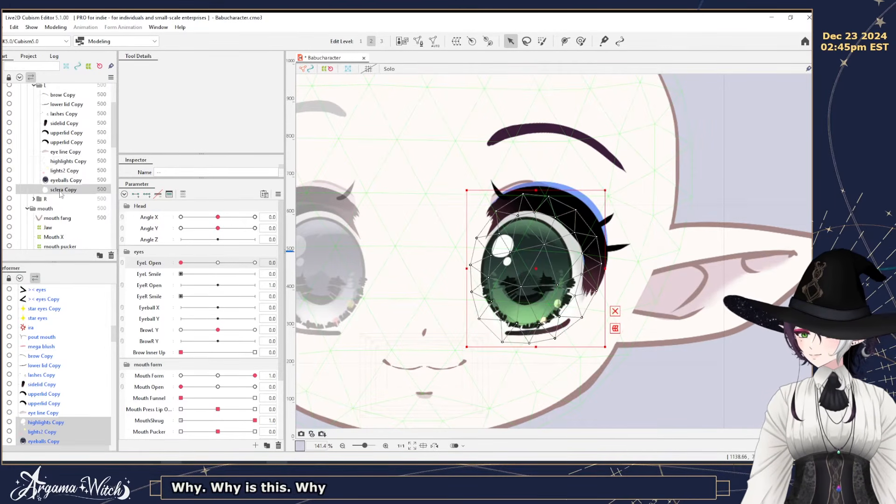
{"action": "left_click_drag", "start_coordinate": [197, 182], "coordinate": [181, 258]}
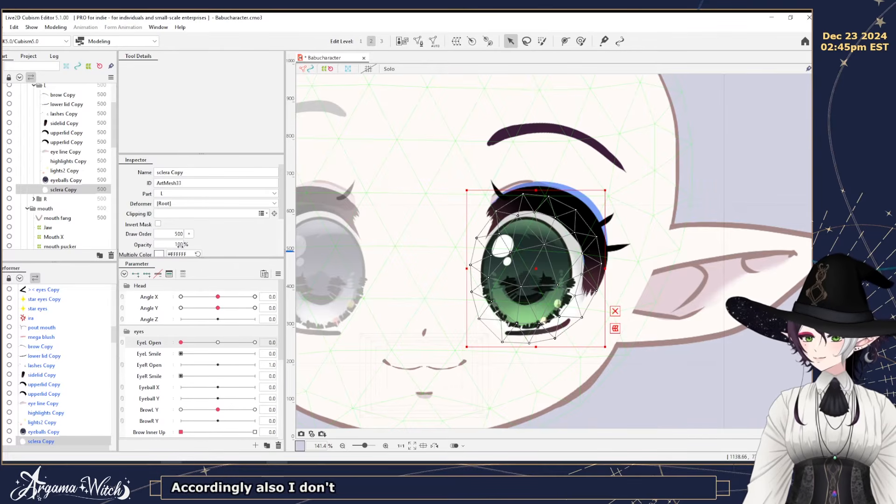
{"action": "double_click", "coordinate": [198, 182]}
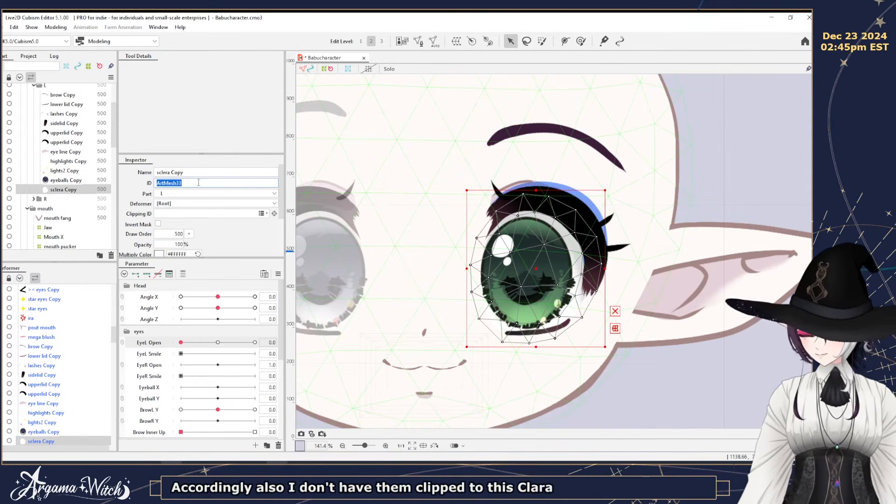
{"action": "left_click", "coordinate": [52, 179]}
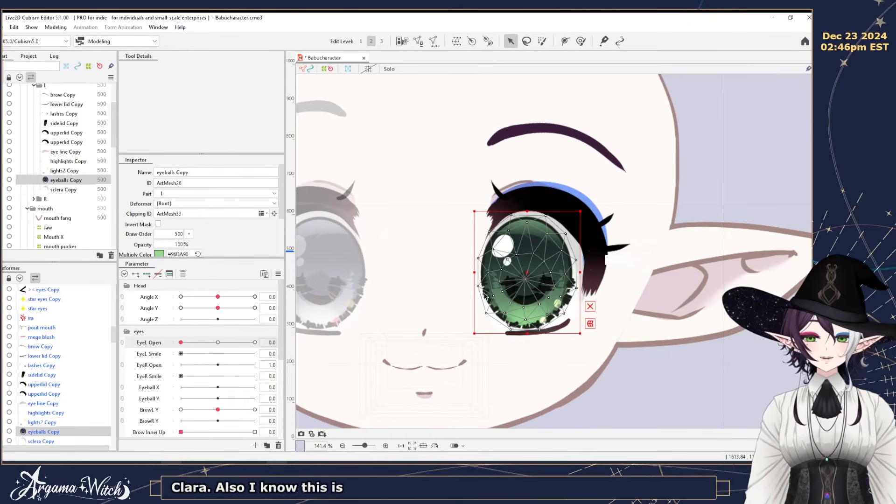
{"action": "left_click", "coordinate": [63, 171]}
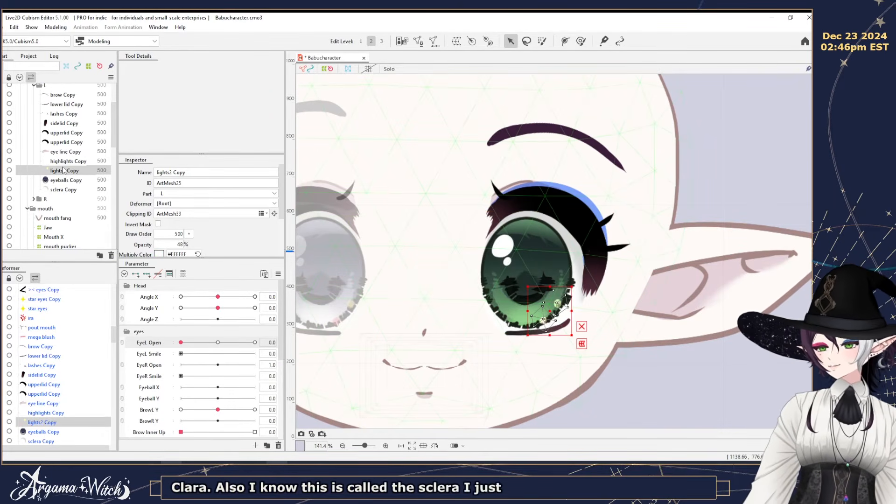
{"action": "left_click", "coordinate": [65, 161]}
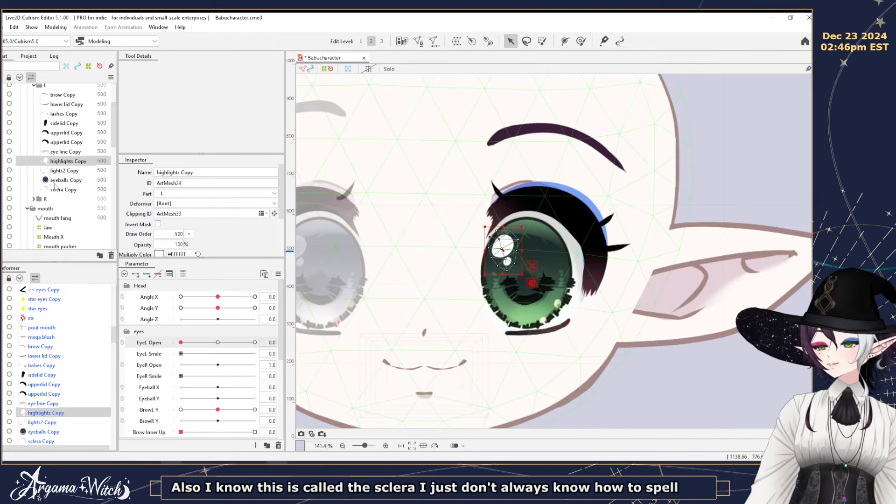
{"action": "left_click", "coordinate": [55, 187]}
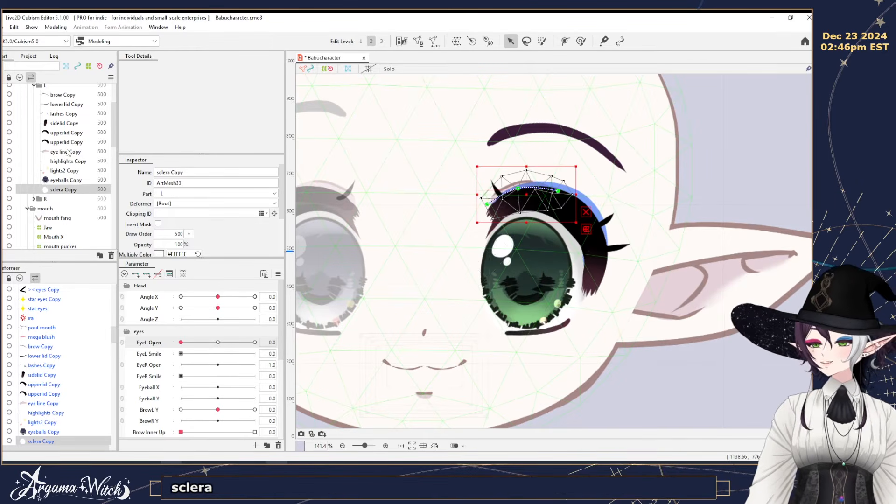
Select both upperlid Copy meshes and move them down over the upper iris for the closed pose at EyeL Open 0.0.
{"action": "left_click", "coordinate": [68, 152]}
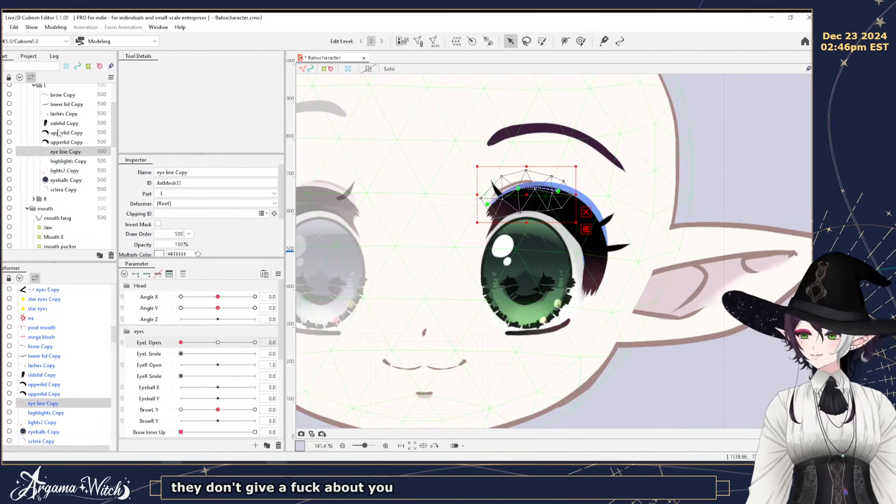
{"action": "left_click", "coordinate": [65, 123]}
{"action": "left_click", "coordinate": [66, 133]}
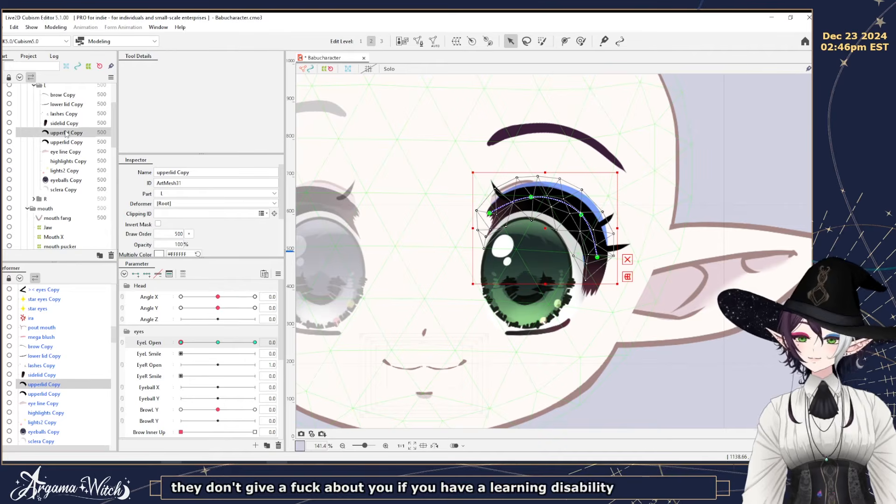
{"action": "left_click", "coordinate": [67, 142], "text": "ctrl"}
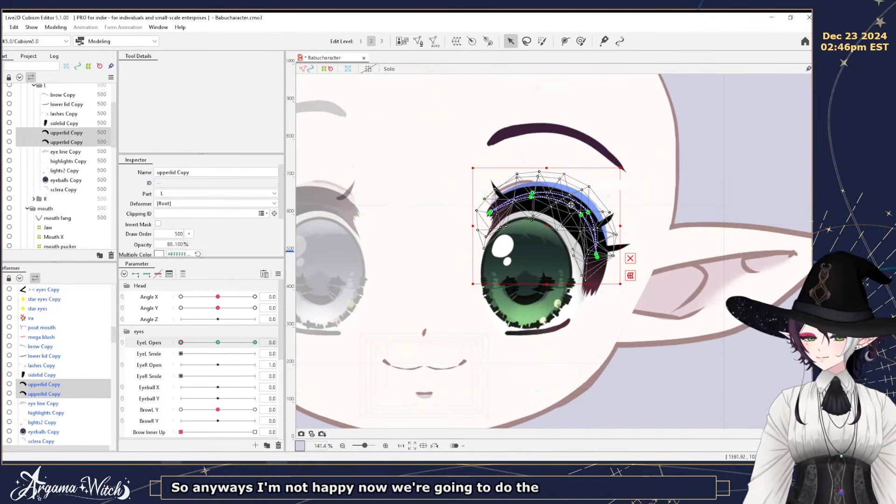
{"action": "left_click_drag", "start_coordinate": [547, 231], "coordinate": [544, 276]}
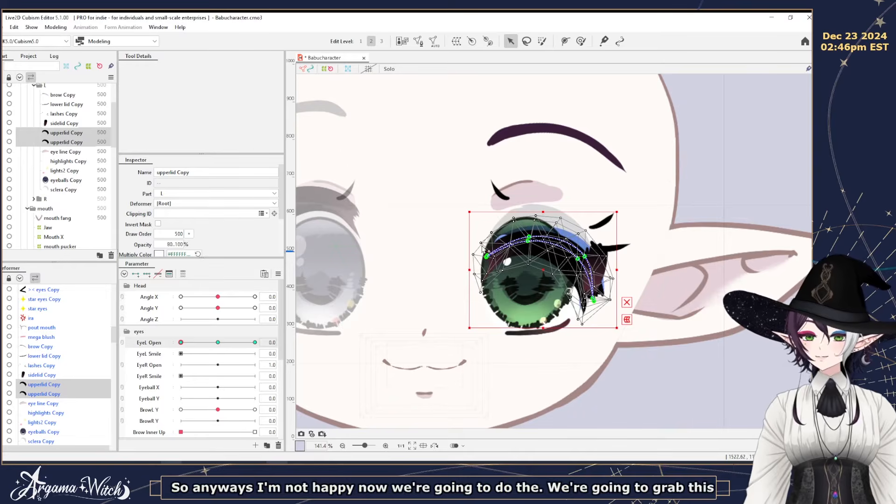
Start a temporary path deformation on both upperlid Copy meshes and lay a four-point path over the existing lid path points.
{"action": "left_click", "coordinate": [56, 27]}
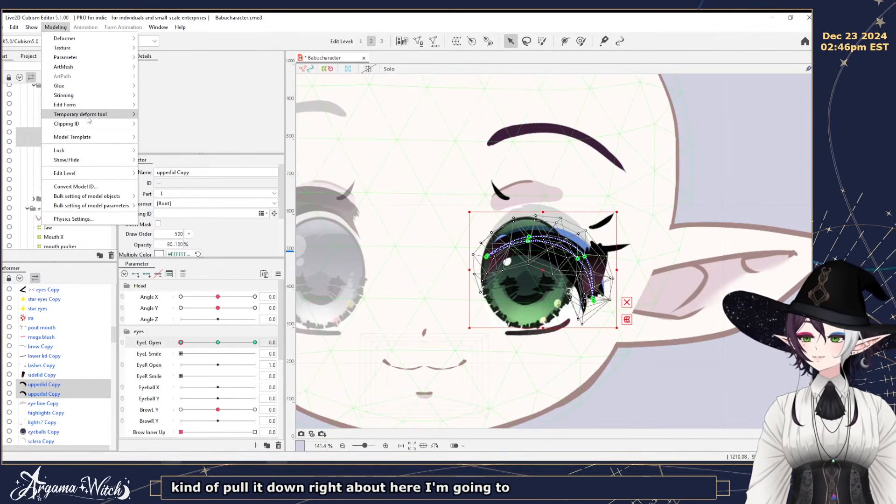
{"action": "mouse_move", "coordinate": [130, 115]}
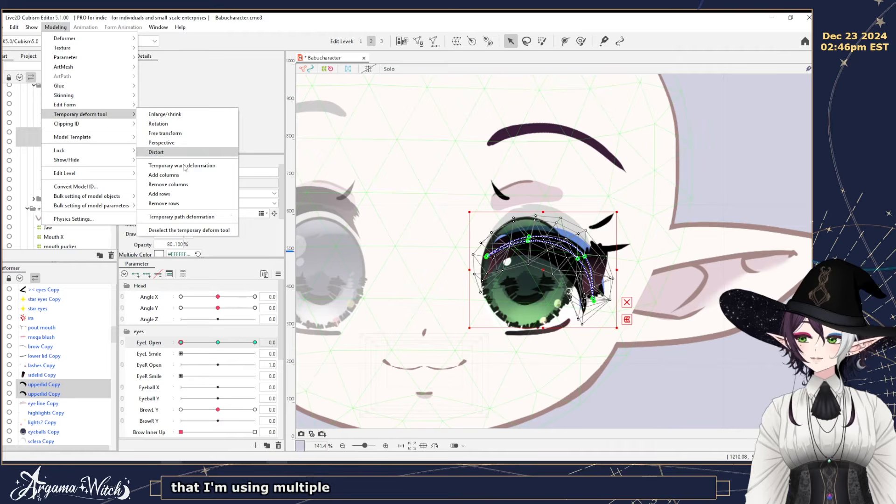
{"action": "left_click", "coordinate": [180, 218]}
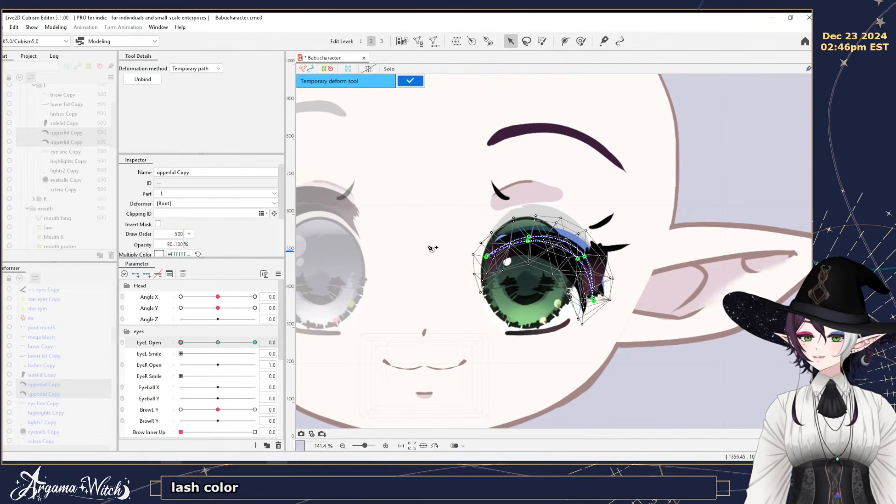
{"action": "left_click", "coordinate": [487, 257]}
{"action": "left_click", "coordinate": [529, 238]}
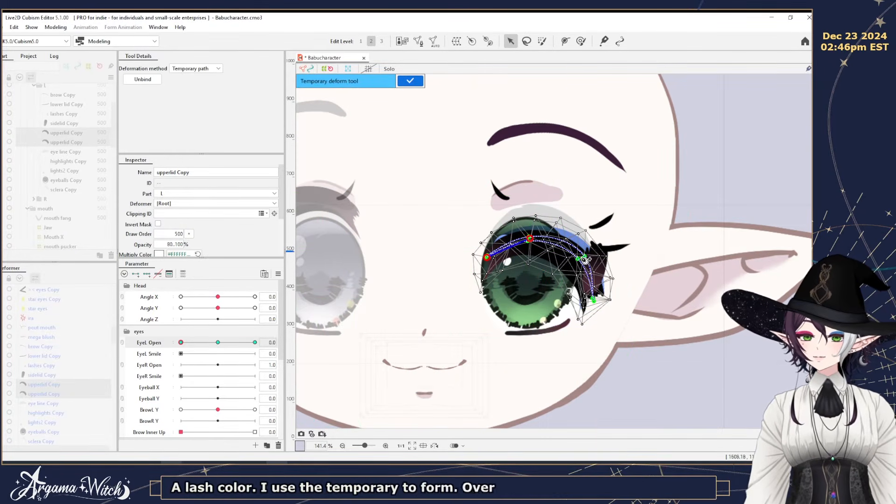
{"action": "left_click", "coordinate": [581, 257]}
{"action": "left_click", "coordinate": [592, 298]}
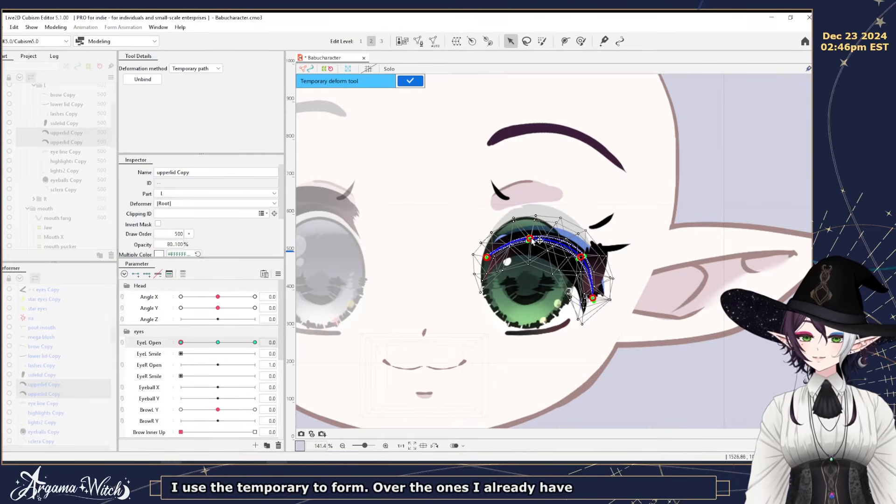
Bend the temporary path into a nearly flat line across the iris for both upperlid Copy meshes and apply the deformation.
{"action": "left_click_drag", "start_coordinate": [530, 240], "coordinate": [526, 269]}
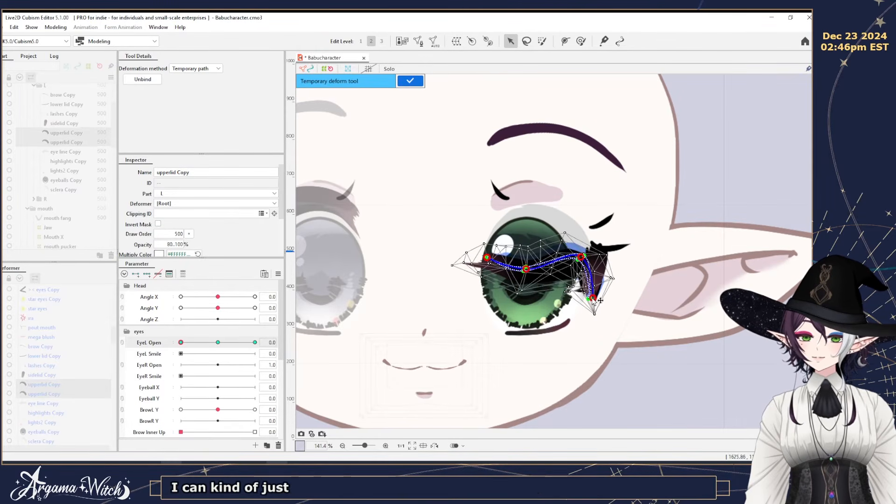
{"action": "left_click_drag", "start_coordinate": [593, 298], "coordinate": [607, 288]}
{"action": "left_click_drag", "start_coordinate": [581, 257], "coordinate": [495, 282]}
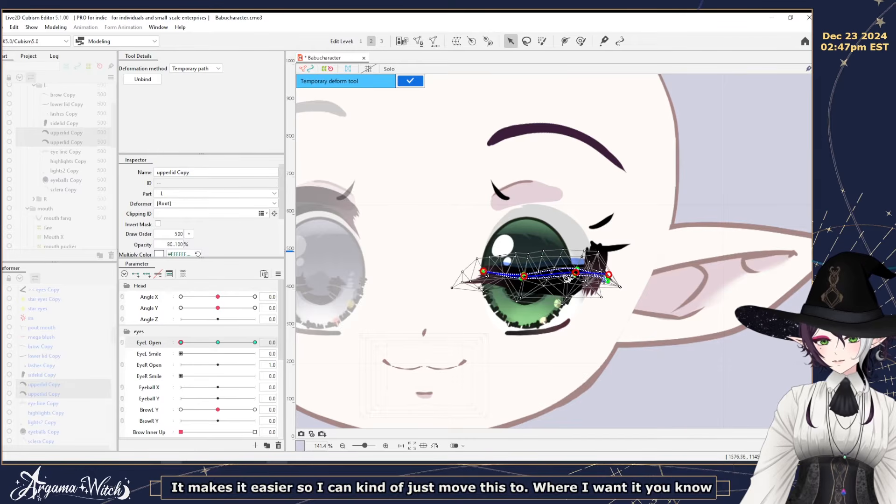
{"action": "left_click_drag", "start_coordinate": [578, 278], "coordinate": [581, 280]}
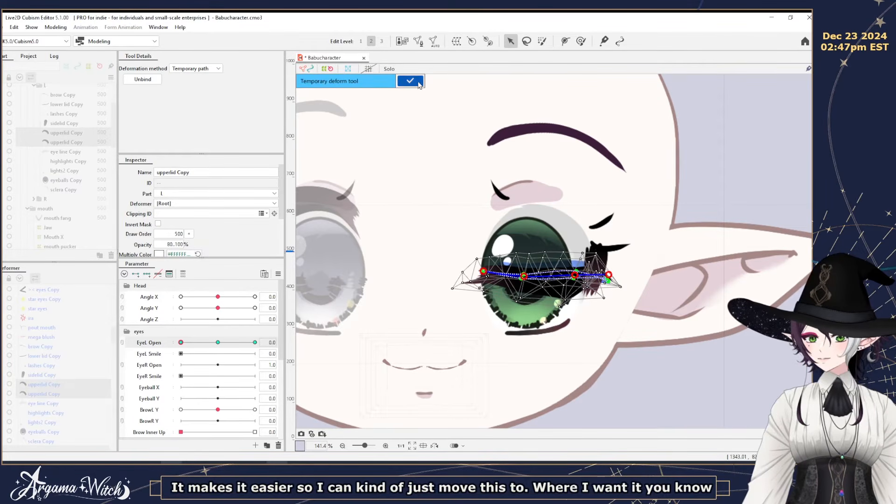
{"action": "left_click", "coordinate": [410, 81]}
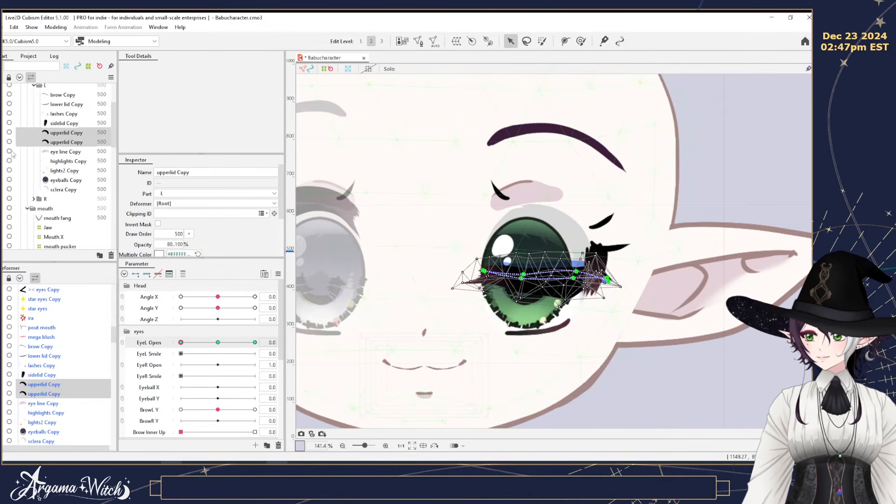
Hide the sclera, eyeballs, lights2 and highlights copies, then move sidelid Copy below both upperlid Copy meshes and hide it too.
{"action": "left_click", "coordinate": [54, 141]}
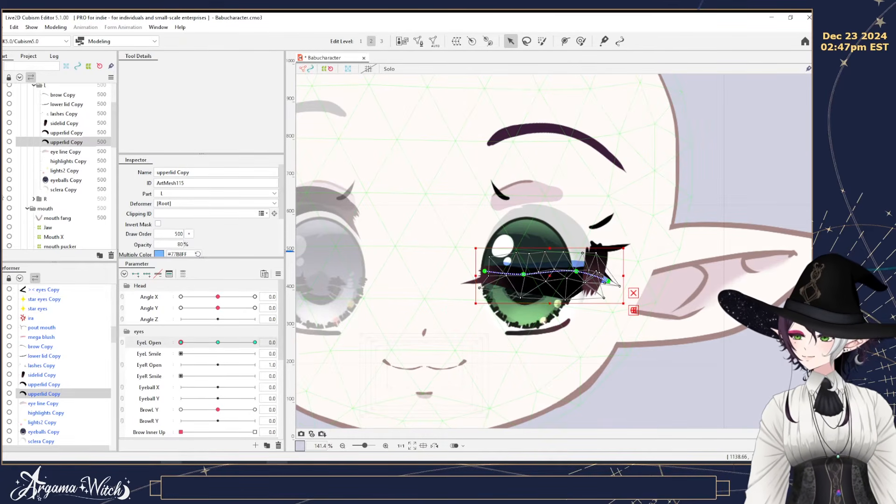
{"action": "left_click_drag", "start_coordinate": [1, 189], "coordinate": [2, 160]}
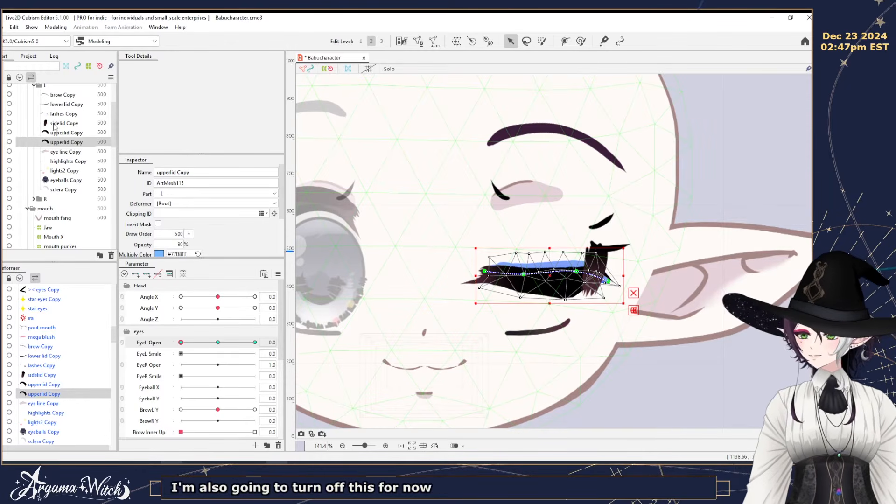
{"action": "left_click", "coordinate": [63, 124]}
{"action": "left_click_drag", "start_coordinate": [64, 143], "coordinate": [62, 151]}
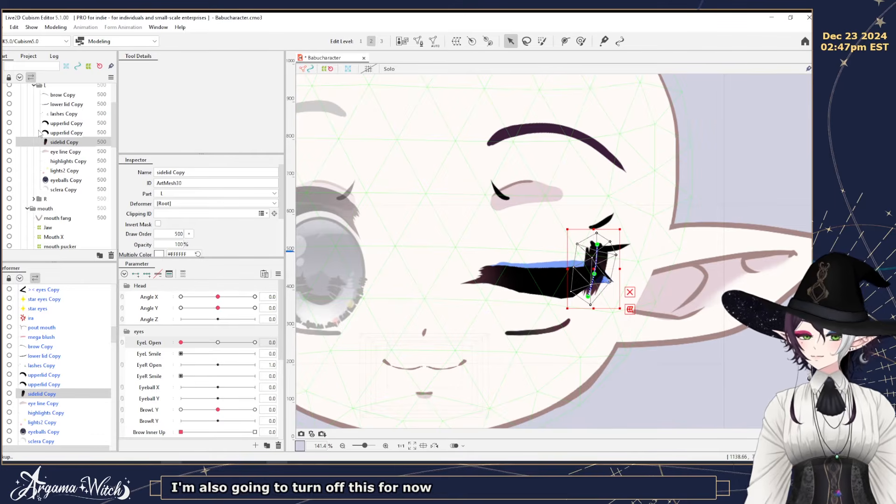
{"action": "left_click", "coordinate": [1, 142]}
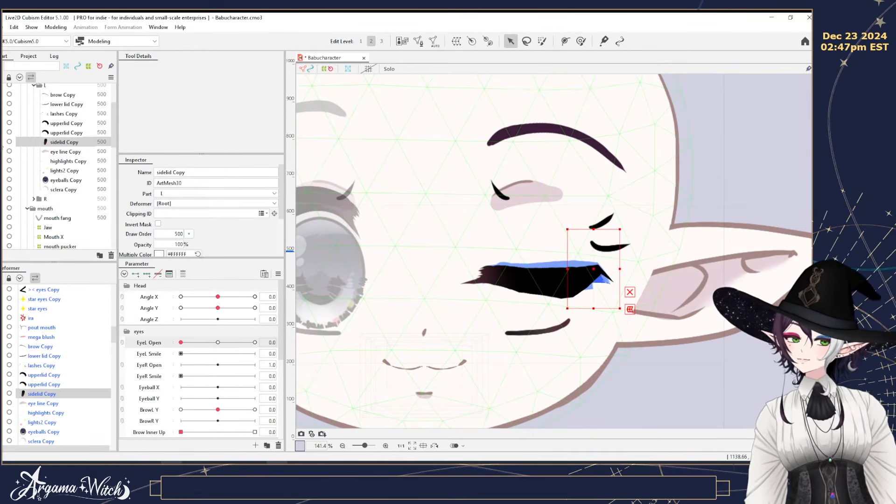
{"action": "left_click", "coordinate": [53, 133]}
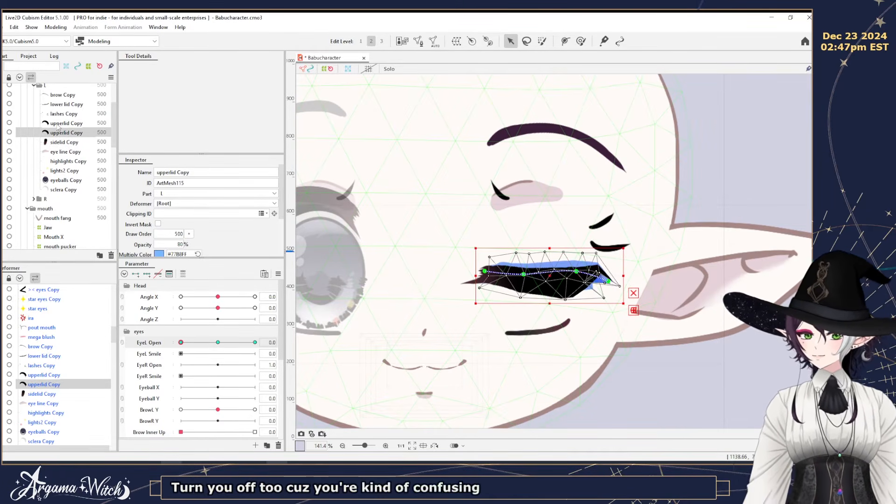
{"action": "scroll", "coordinate": [620, 286], "scroll_direction": "up", "scroll_amount": 4}
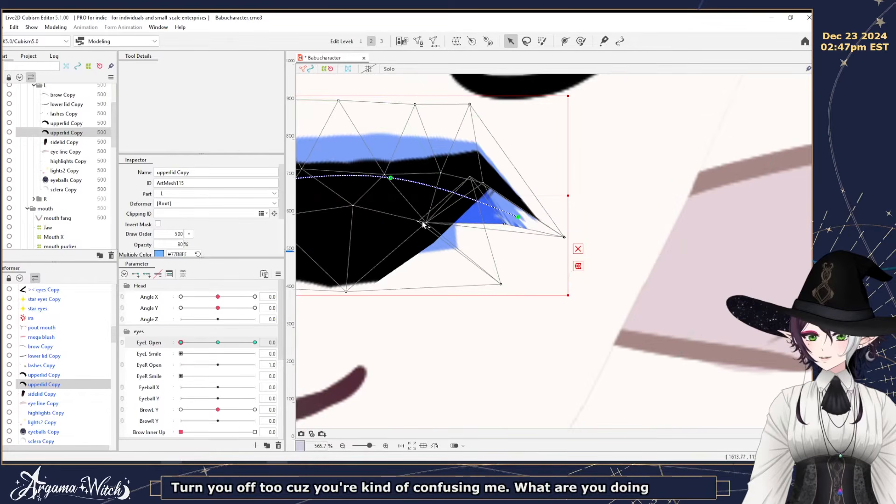
{"action": "left_click_drag", "start_coordinate": [424, 222], "coordinate": [513, 258]}
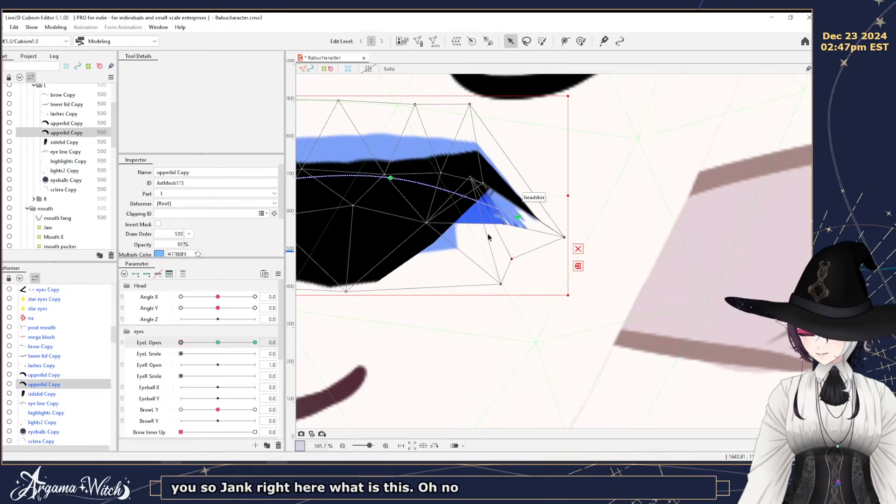
{"action": "key", "text": "ctrl+z"}
Untangle the mesh points at the outer end of the black upperlid Copy so the folded corner forms a blunt end.
{"action": "left_click", "coordinate": [439, 147]}
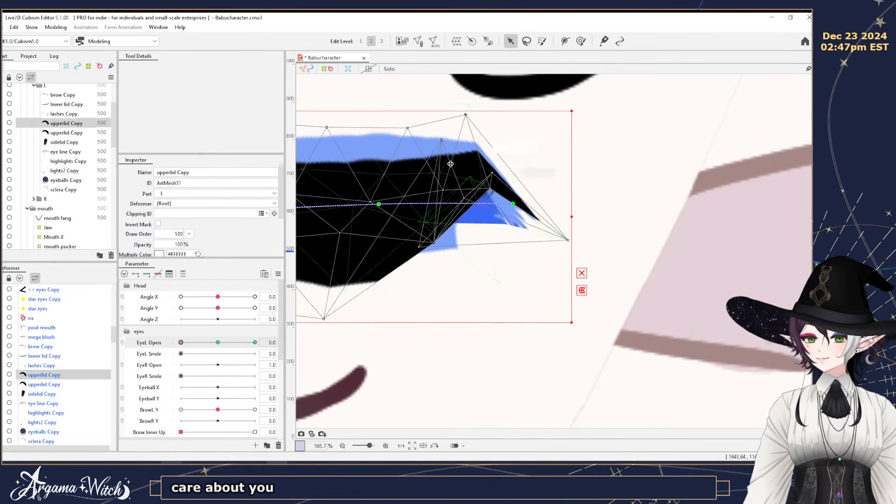
{"action": "left_click_drag", "start_coordinate": [434, 242], "coordinate": [443, 282]}
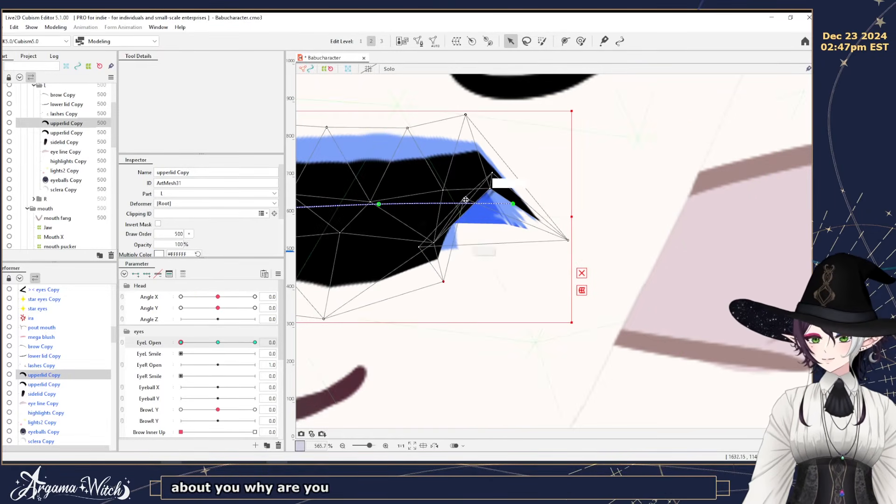
{"action": "left_click_drag", "start_coordinate": [465, 201], "coordinate": [502, 231]}
{"action": "mouse_move", "coordinate": [420, 247]}
{"action": "left_mouse_down"}
{"action": "mouse_move", "coordinate": [448, 263]}
{"action": "mouse_move", "coordinate": [485, 257]}
{"action": "mouse_move", "coordinate": [492, 245]}
{"action": "mouse_move", "coordinate": [433, 253]}
{"action": "left_mouse_up"}
{"action": "left_click_drag", "start_coordinate": [505, 230], "coordinate": [495, 229]}
{"action": "left_click_drag", "start_coordinate": [568, 239], "coordinate": [537, 158]}
{"action": "left_click_drag", "start_coordinate": [483, 251], "coordinate": [507, 249]}
Smooth the black upperlid Copy's closed shape by nudging its lower edge point and its inner, outer and middle deform path points.
{"action": "scroll", "coordinate": [511, 252], "scroll_direction": "down", "scroll_amount": 4}
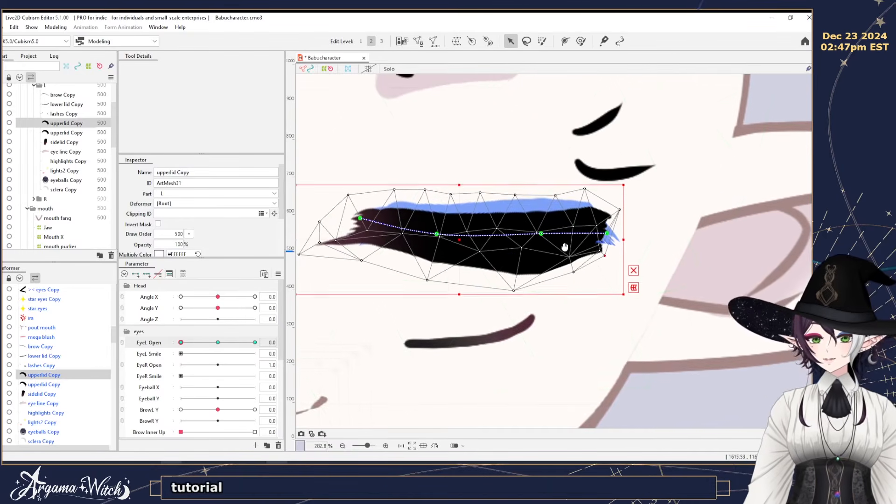
{"action": "left_click_drag", "start_coordinate": [519, 295], "coordinate": [517, 286]}
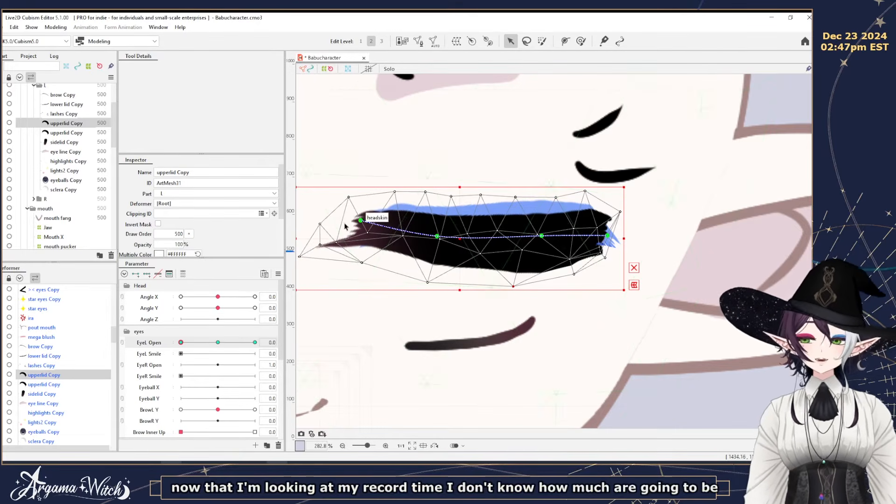
{"action": "left_click_drag", "start_coordinate": [361, 220], "coordinate": [360, 224]}
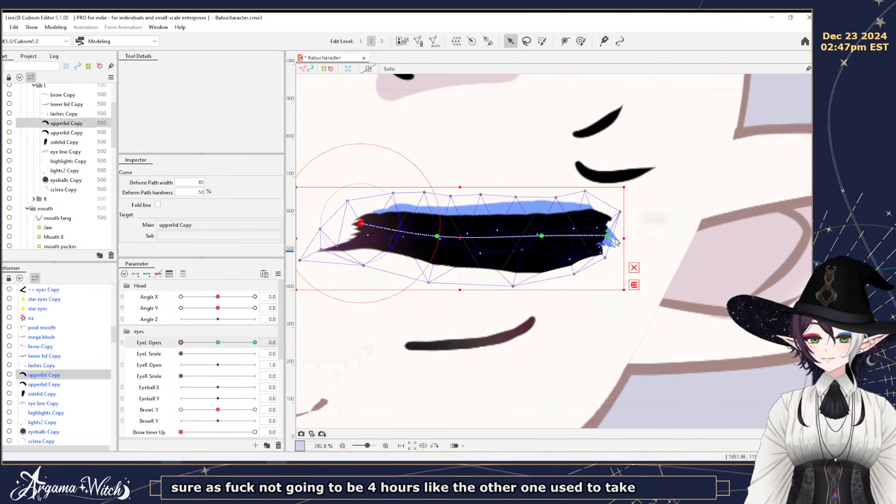
{"action": "left_click_drag", "start_coordinate": [606, 235], "coordinate": [610, 239]}
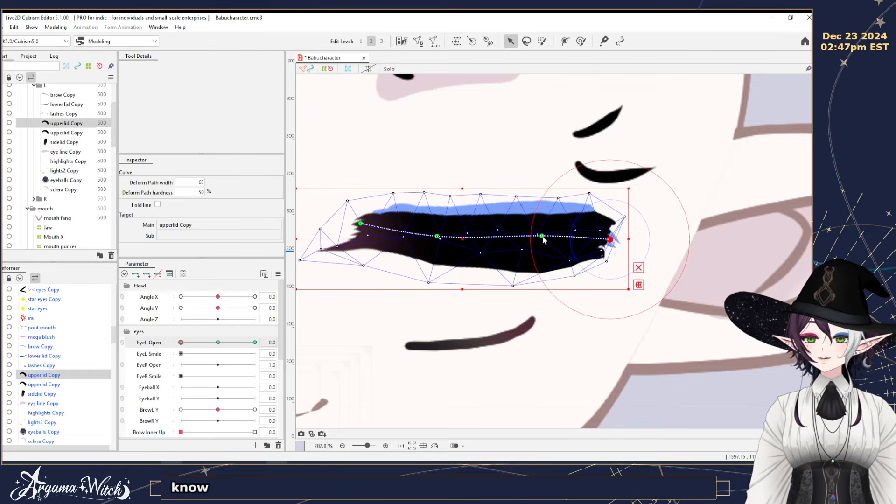
{"action": "left_click_drag", "start_coordinate": [542, 236], "coordinate": [540, 236]}
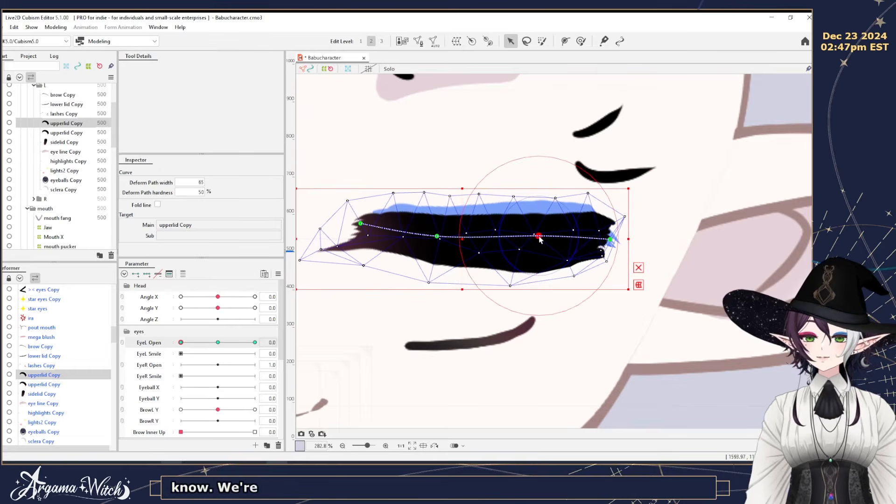
Adjust the outer tip of the blue upperlid Copy mesh and rename that mesh makeup.
{"action": "left_click", "coordinate": [62, 133]}
{"action": "left_click_drag", "start_coordinate": [640, 254], "coordinate": [628, 216]}
{"action": "triple_click", "coordinate": [202, 173]}
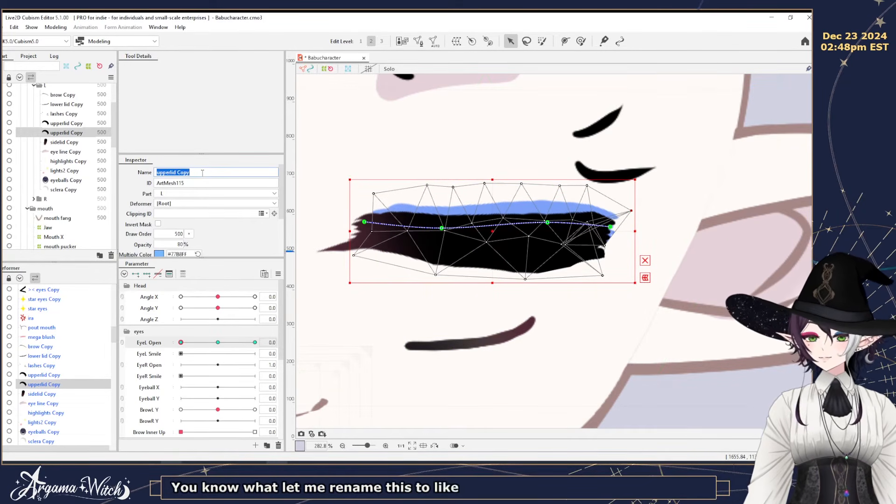
{"action": "type", "text": "makeup"}
{"action": "key", "text": "Return"}
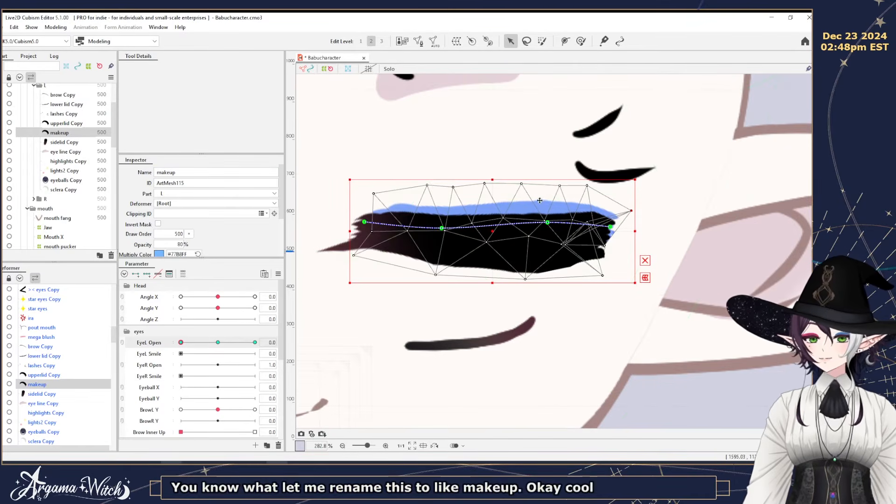
Refine the makeup mesh's points and deform path so its blue edge follows the closed black lid evenly.
{"action": "left_click_drag", "start_coordinate": [586, 223], "coordinate": [620, 258]}
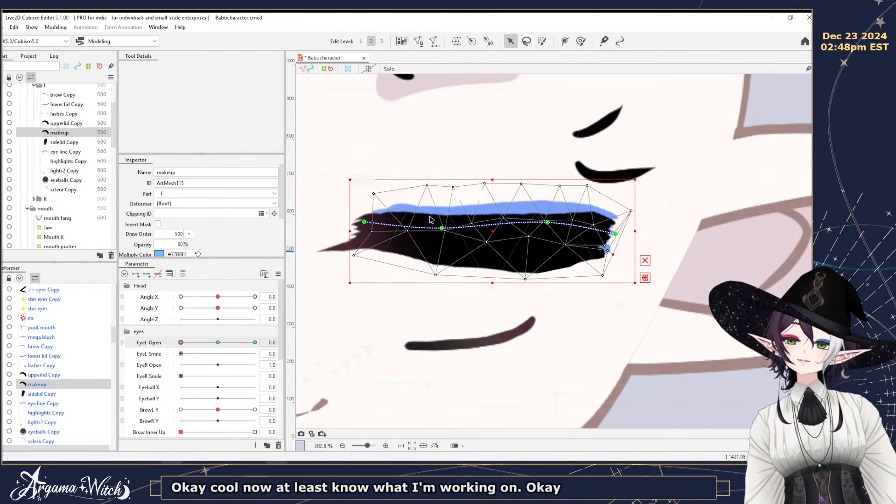
{"action": "left_click_drag", "start_coordinate": [407, 231], "coordinate": [406, 227]}
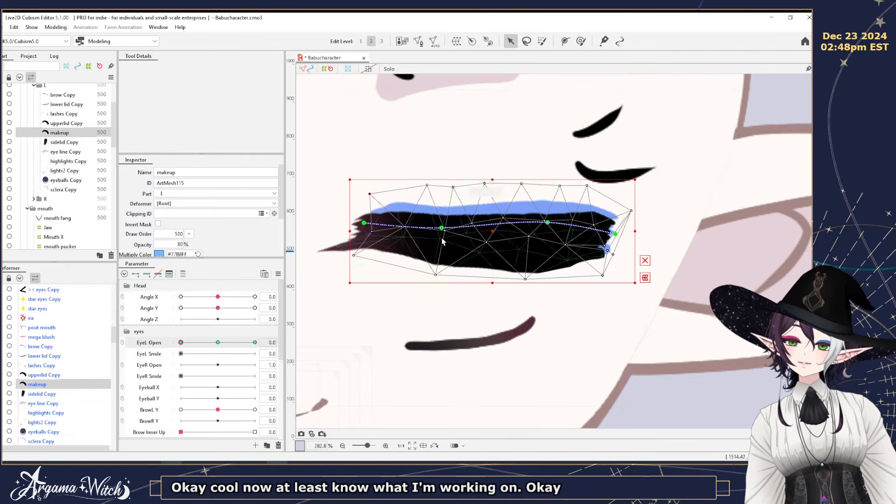
{"action": "left_click_drag", "start_coordinate": [441, 228], "coordinate": [446, 225]}
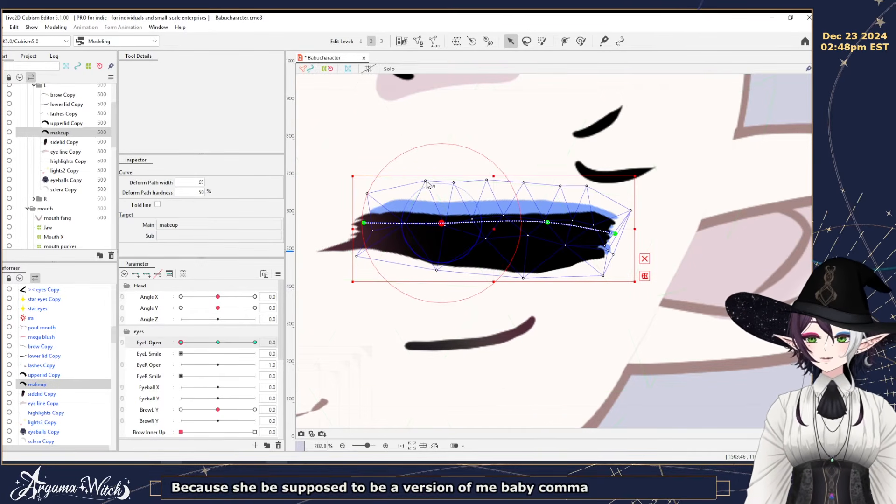
{"action": "left_click_drag", "start_coordinate": [426, 181], "coordinate": [419, 185]}
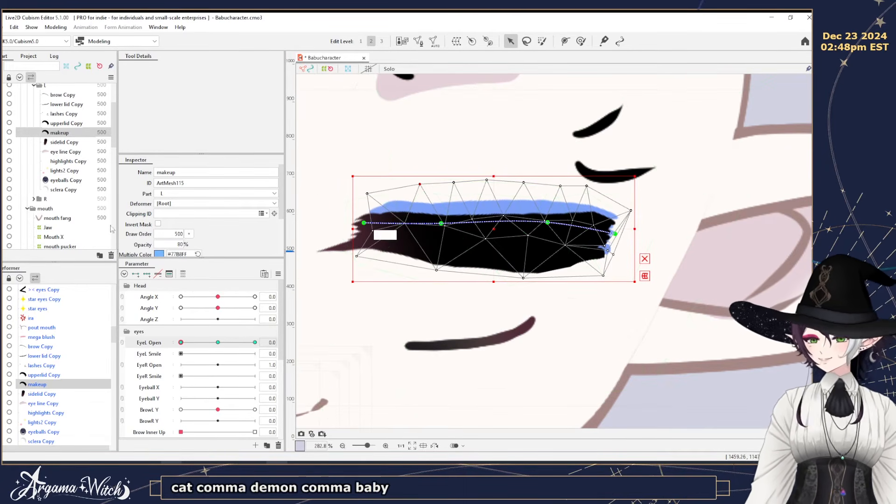
Select the lashes Copy mesh and add three keys for it on the EyeL Open parameter.
{"action": "left_click", "coordinate": [57, 115]}
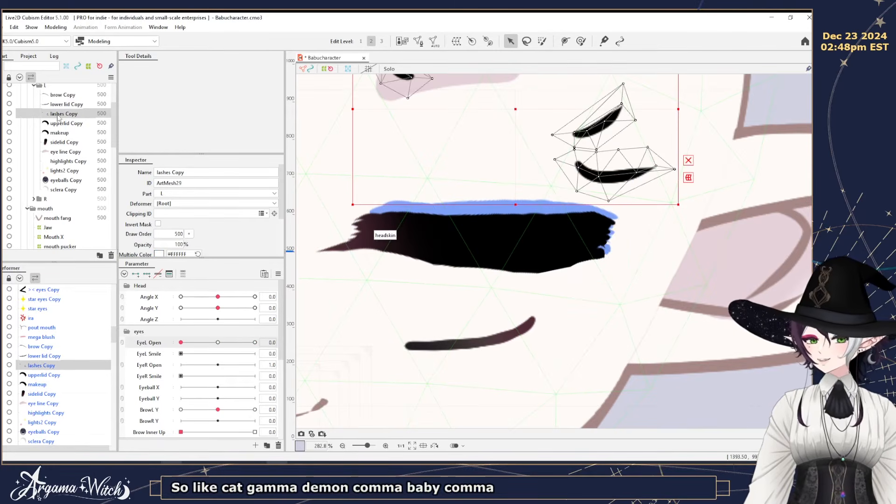
{"action": "left_click", "coordinate": [65, 142]}
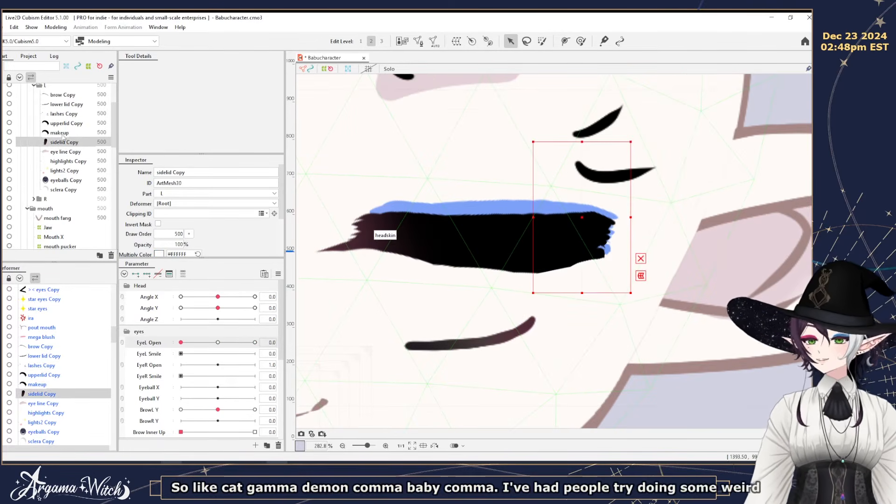
{"action": "left_click", "coordinate": [63, 124]}
{"action": "left_click", "coordinate": [60, 133]}
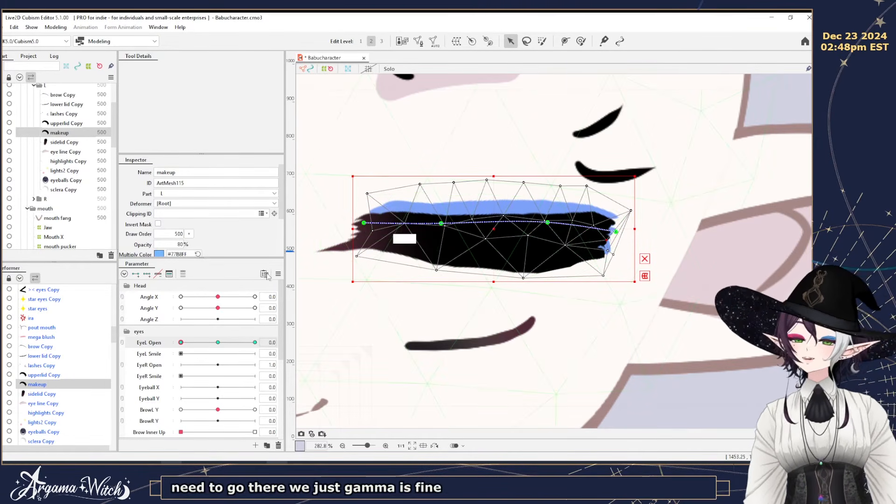
{"action": "left_click", "coordinate": [48, 124]}
{"action": "left_click", "coordinate": [54, 114]}
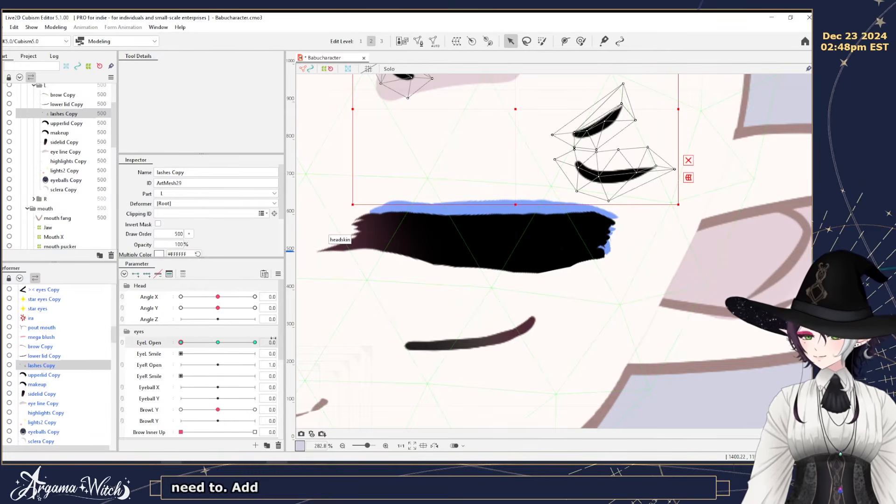
Move lashes Copy down onto the closed upper lid and rotate it counterclockwise at EyeL Open 0.0.
{"action": "scroll", "coordinate": [482, 194], "scroll_direction": "down", "scroll_amount": 2}
{"action": "left_click_drag", "start_coordinate": [483, 198], "coordinate": [494, 241]}
{"action": "left_click_drag", "start_coordinate": [517, 177], "coordinate": [511, 238]}
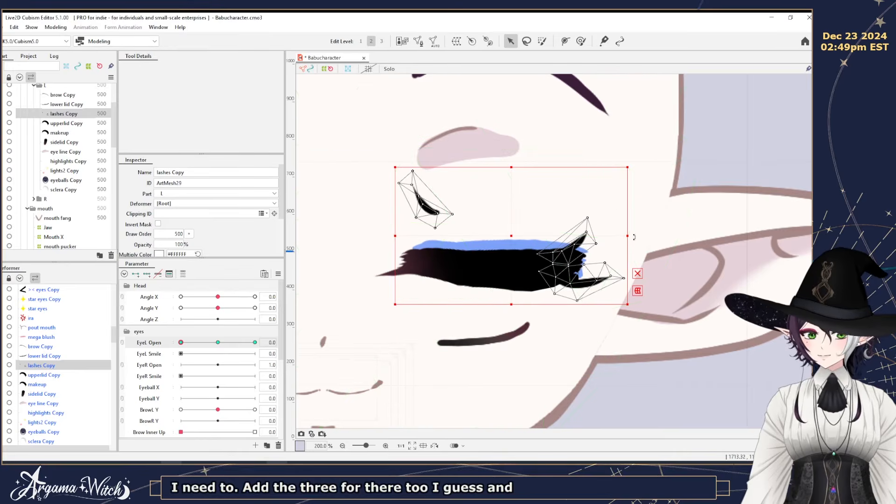
{"action": "left_click_drag", "start_coordinate": [615, 205], "coordinate": [629, 233]}
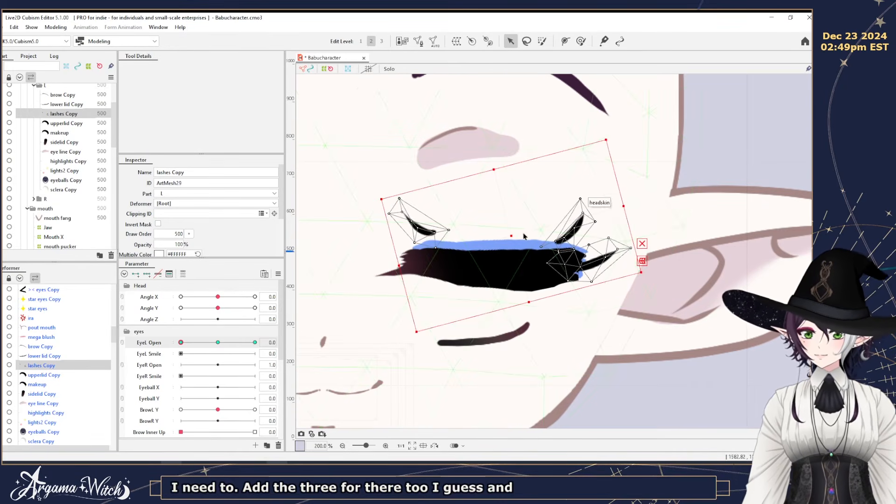
{"action": "left_click_drag", "start_coordinate": [523, 237], "coordinate": [516, 255]}
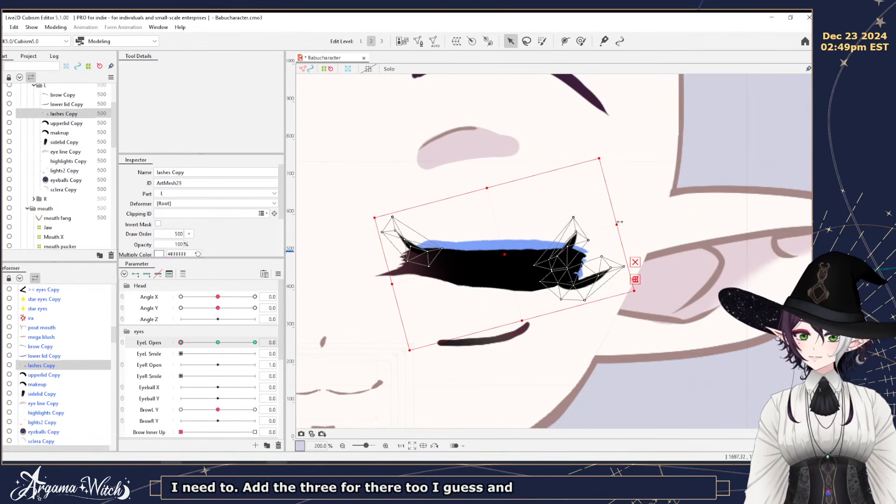
{"action": "left_click_drag", "start_coordinate": [620, 222], "coordinate": [607, 200]}
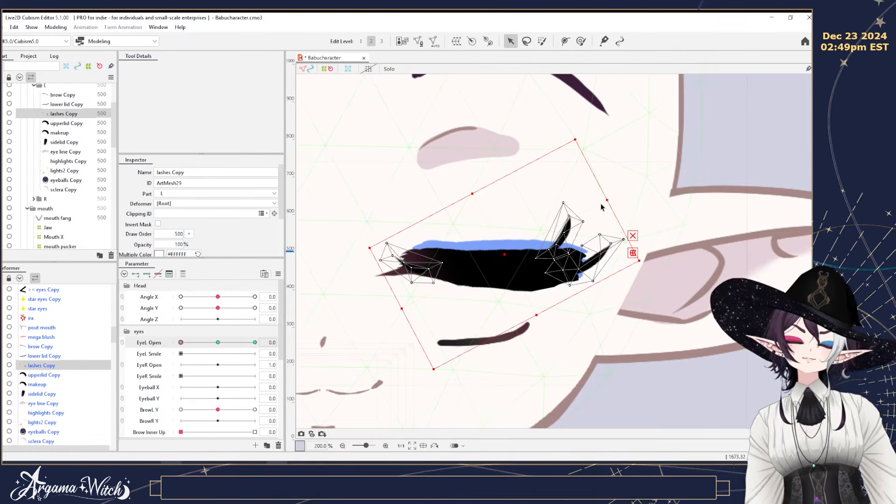
Flip the inner lash and the two outer lashes downward and place them along the closed lid's lower edge.
{"action": "left_click_drag", "start_coordinate": [336, 213], "coordinate": [457, 299]}
{"action": "left_click_drag", "start_coordinate": [412, 238], "coordinate": [409, 274]}
{"action": "left_click_drag", "start_coordinate": [530, 183], "coordinate": [635, 321]}
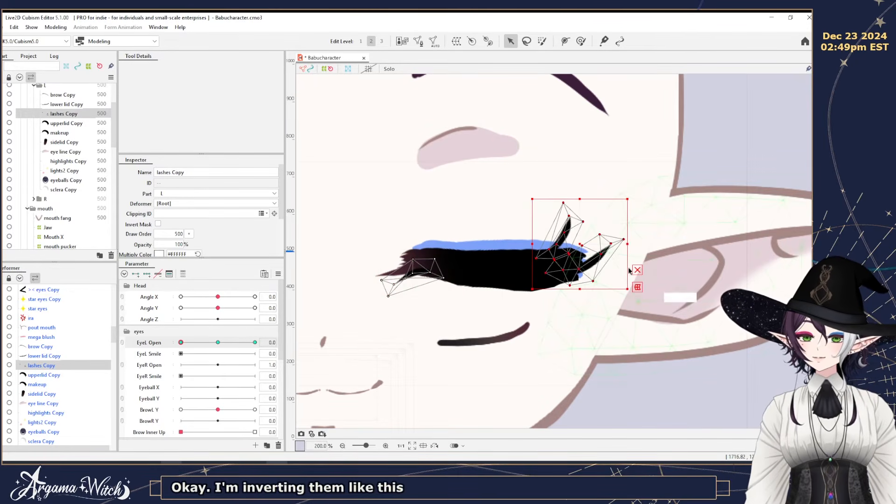
{"action": "left_click_drag", "start_coordinate": [580, 199], "coordinate": [560, 341]}
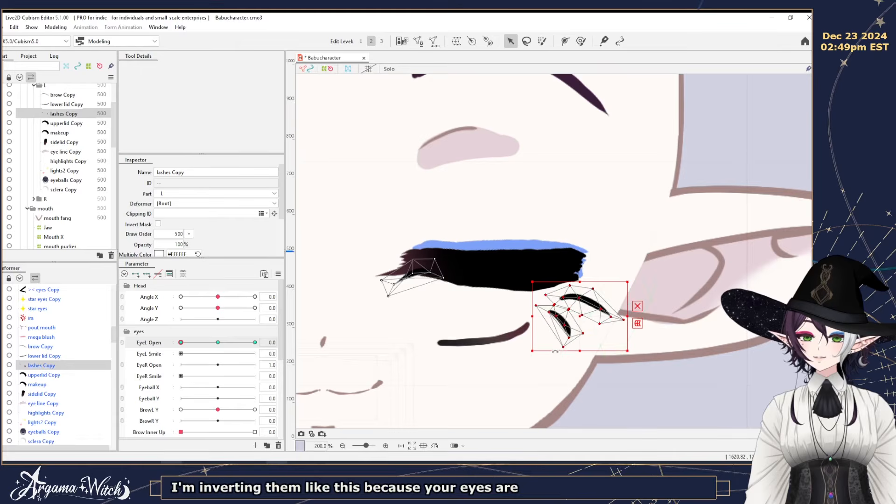
{"action": "left_click_drag", "start_coordinate": [602, 301], "coordinate": [595, 273]}
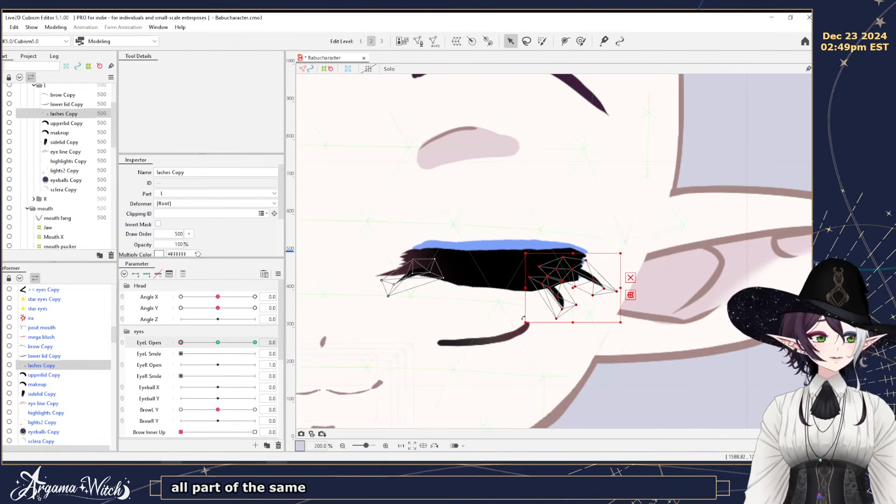
Nudge the outer lashes up into the closed lid and move lashes Copy, upperlid Copy and makeup down together at EyeL Open 0.0.
{"action": "left_click_drag", "start_coordinate": [522, 321], "coordinate": [517, 315]}
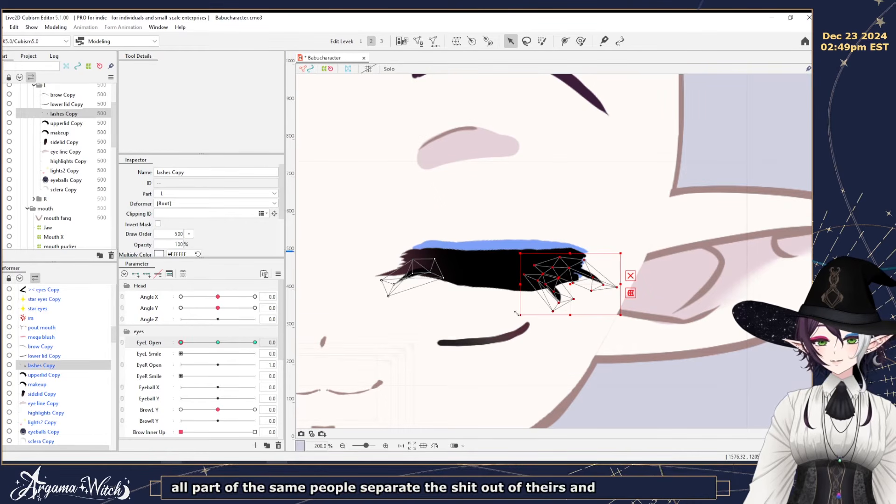
{"action": "left_click", "coordinate": [58, 133], "text": "shift"}
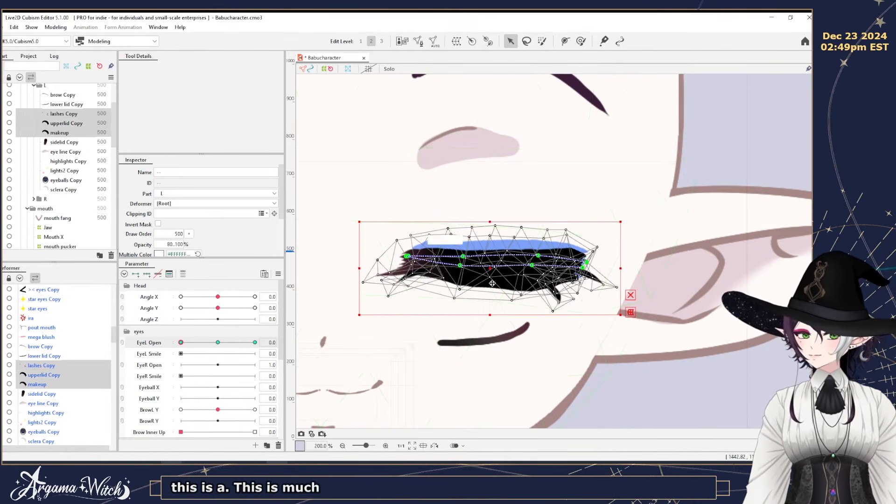
{"action": "left_click_drag", "start_coordinate": [491, 269], "coordinate": [489, 305]}
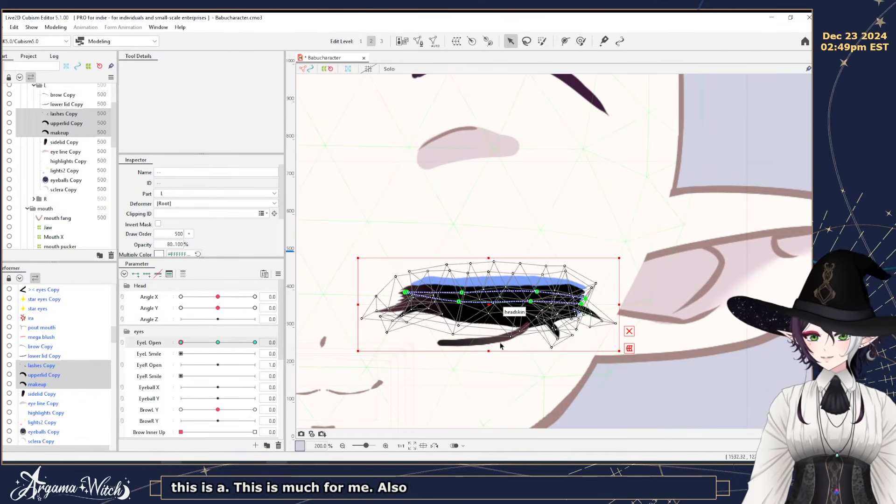
Reorder lower lid Copy beneath eye line Copy in the part order and fit its deform path behind the closed upper lid.
{"action": "left_click_drag", "start_coordinate": [65, 104], "coordinate": [67, 163]}
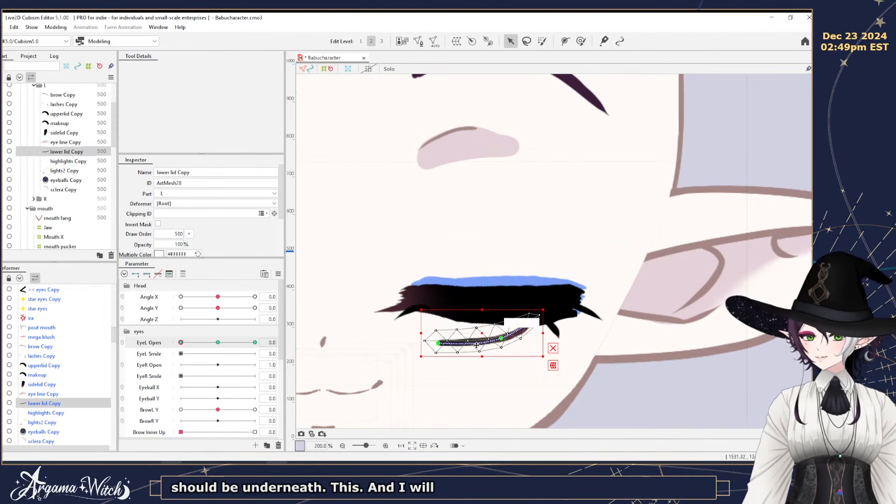
{"action": "left_click_drag", "start_coordinate": [476, 345], "coordinate": [547, 332]}
{"action": "left_click_drag", "start_coordinate": [501, 323], "coordinate": [502, 317]}
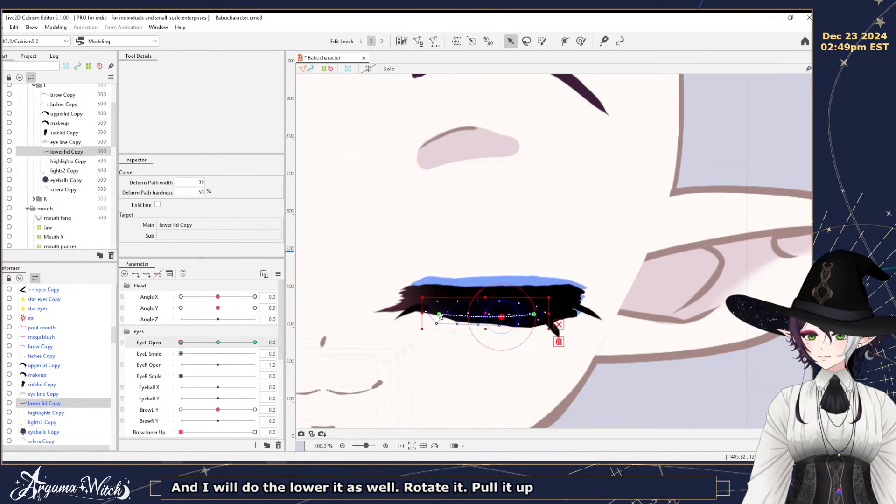
{"action": "left_click_drag", "start_coordinate": [439, 314], "coordinate": [438, 308]}
{"action": "left_click_drag", "start_coordinate": [534, 314], "coordinate": [535, 312]}
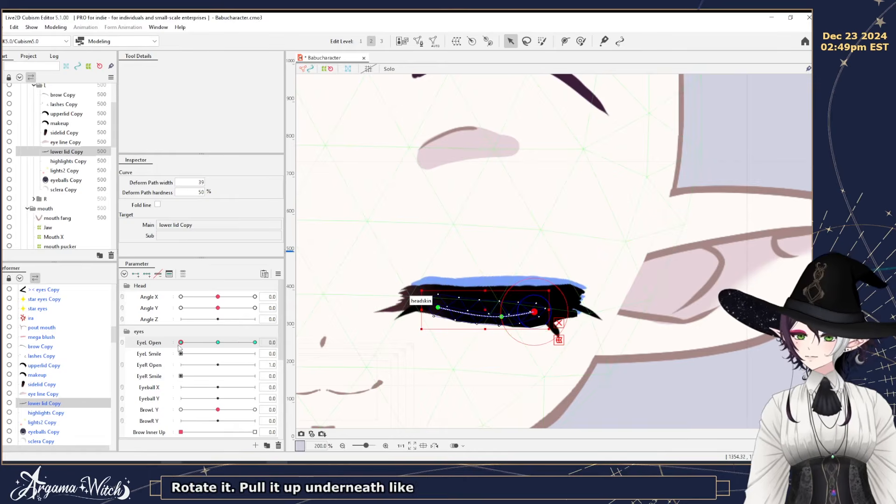
{"action": "left_click_drag", "start_coordinate": [180, 345], "coordinate": [119, 337]}
Add three EyeL Open keys to eye line Copy, move it slightly down at 0.0 and flatten its curve by adjusting both ends.
{"action": "left_click", "coordinate": [65, 142]}
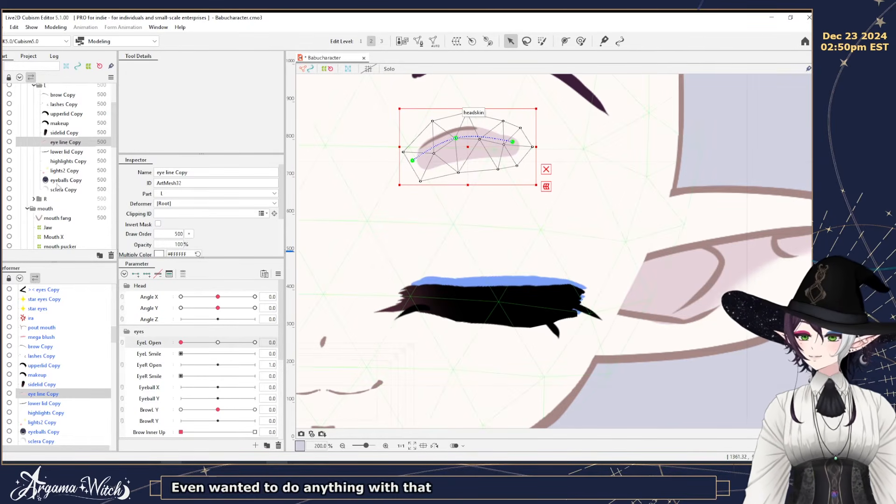
{"action": "mouse_move", "coordinate": [192, 343]}
{"action": "left_mouse_down"}
{"action": "mouse_move", "coordinate": [218, 343]}
{"action": "mouse_move", "coordinate": [180, 343]}
{"action": "left_mouse_up"}
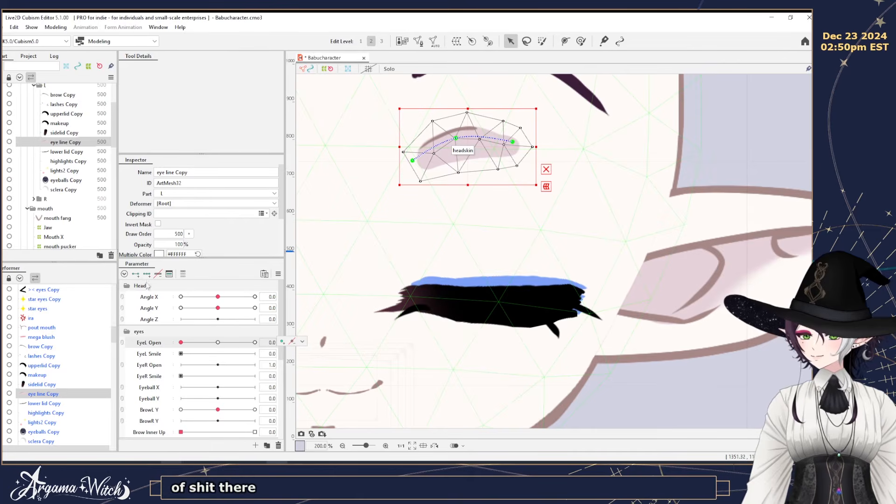
{"action": "left_click_drag", "start_coordinate": [181, 342], "coordinate": [110, 349]}
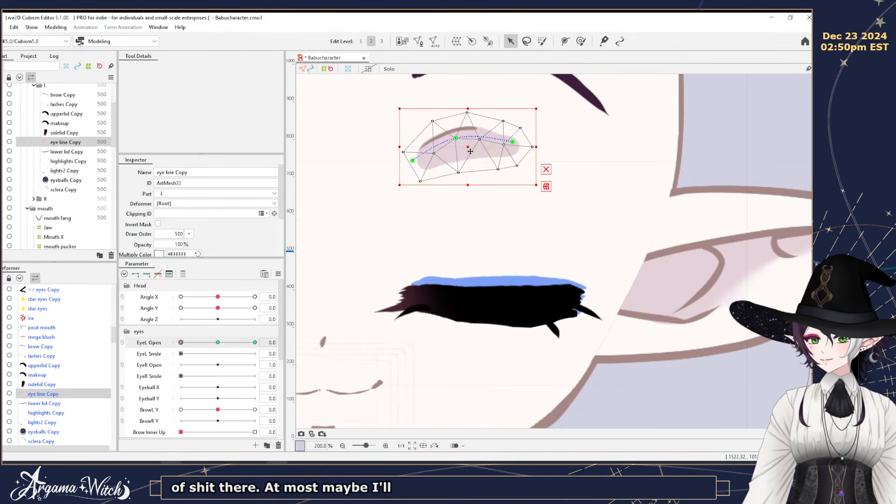
{"action": "left_click_drag", "start_coordinate": [470, 152], "coordinate": [469, 171]}
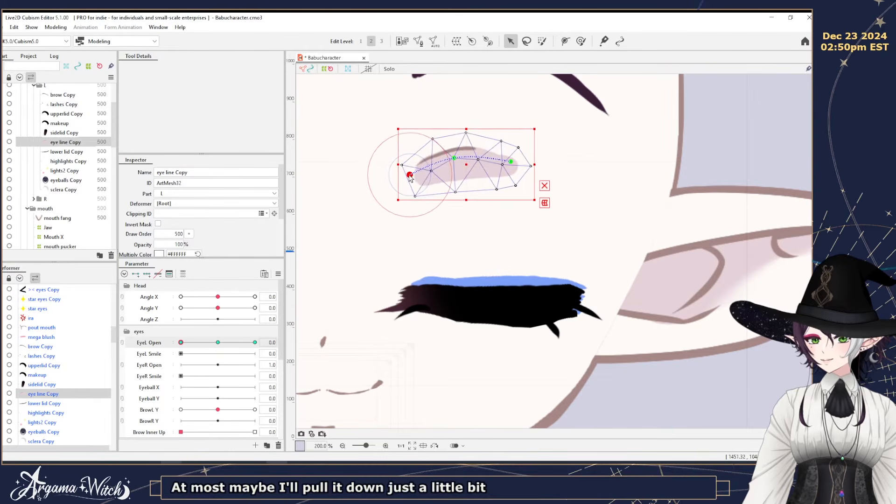
{"action": "left_click_drag", "start_coordinate": [409, 176], "coordinate": [409, 171]}
{"action": "left_click", "coordinate": [511, 163]}
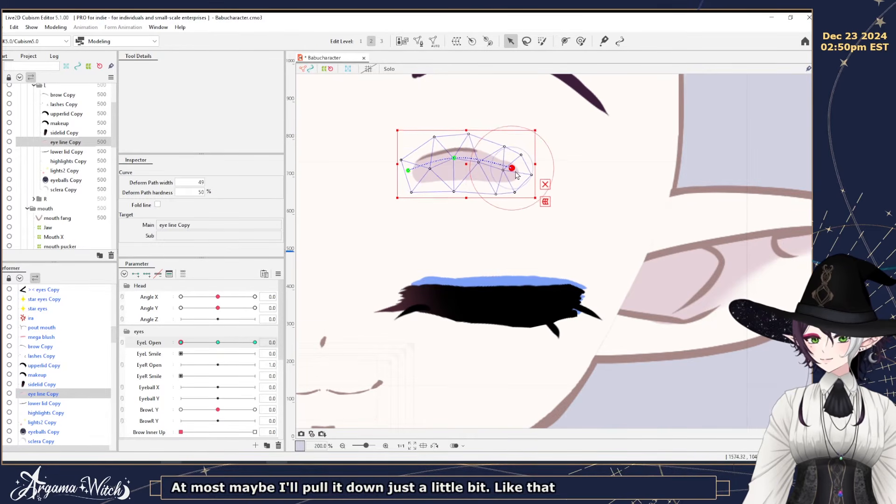
Raise the middle of eye line Copy's deform path at EyeL Open 2.0, and its middle and outer points at 1.0.
{"action": "left_click_drag", "start_coordinate": [181, 342], "coordinate": [268, 331]}
{"action": "left_click_drag", "start_coordinate": [457, 139], "coordinate": [456, 136]}
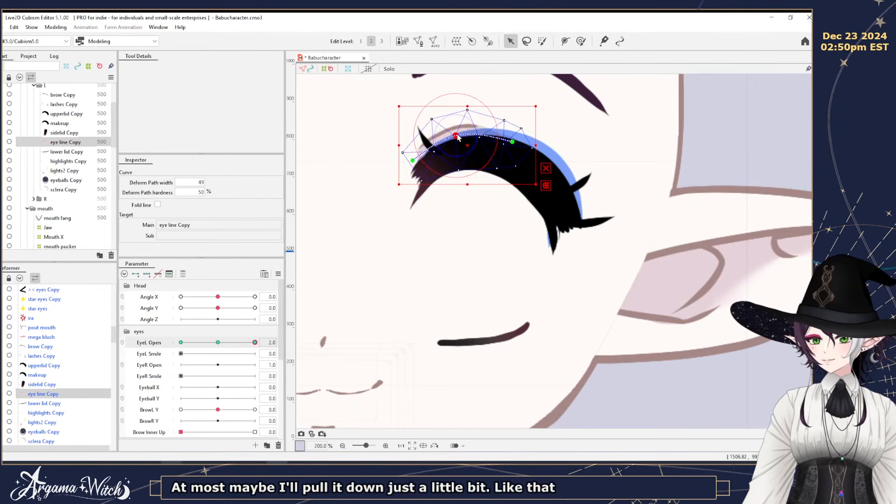
{"action": "left_click", "coordinate": [217, 342]}
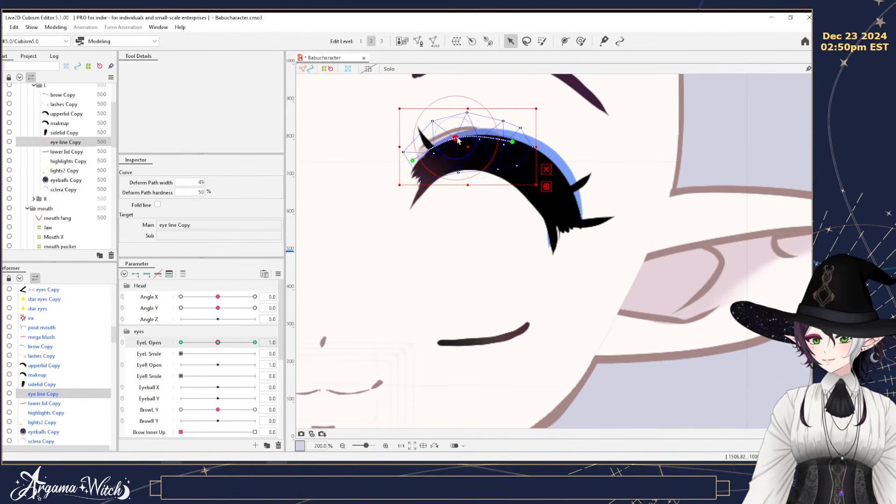
{"action": "left_click_drag", "start_coordinate": [512, 141], "coordinate": [512, 139]}
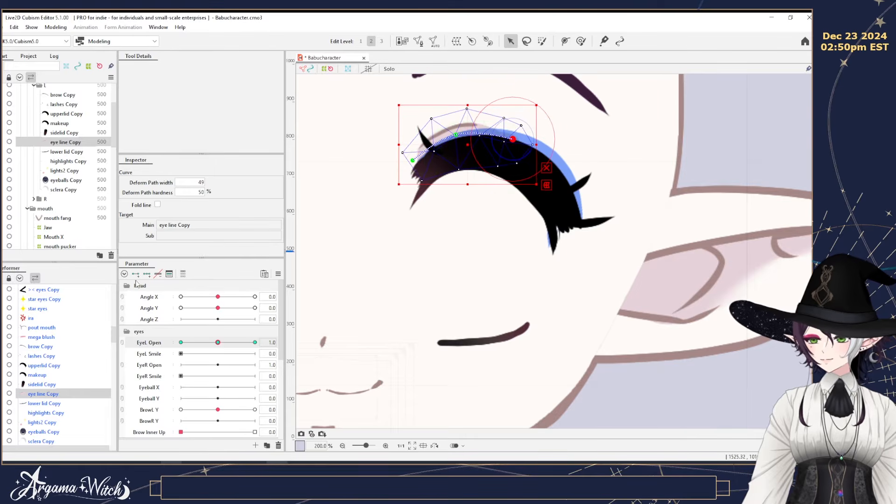
{"action": "mouse_move", "coordinate": [218, 343]}
{"action": "left_mouse_down"}
{"action": "mouse_move", "coordinate": [161, 342]}
{"action": "mouse_move", "coordinate": [258, 343]}
{"action": "mouse_move", "coordinate": [172, 340]}
{"action": "mouse_move", "coordinate": [217, 343]}
{"action": "left_mouse_up"}
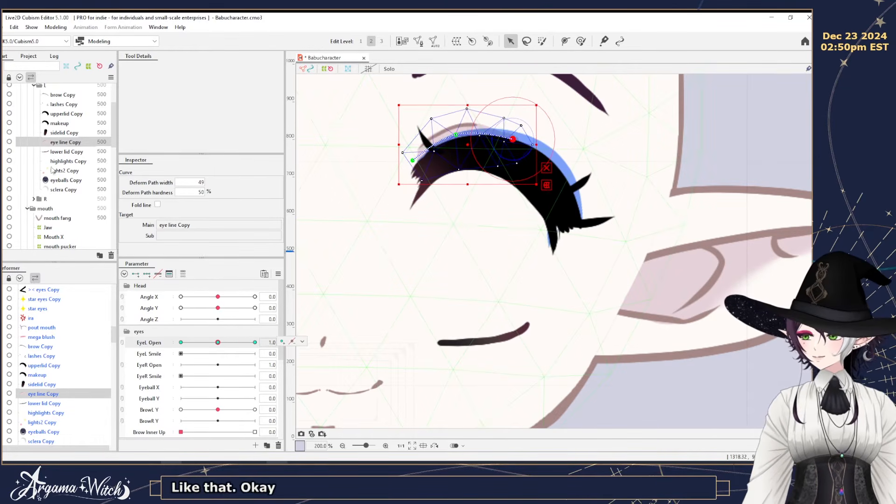
Add three EyeL Open keys to sidelid Copy and squash it down onto the closed lid's outer end at 0.0.
{"action": "left_click", "coordinate": [60, 152]}
{"action": "left_click", "coordinate": [64, 133]}
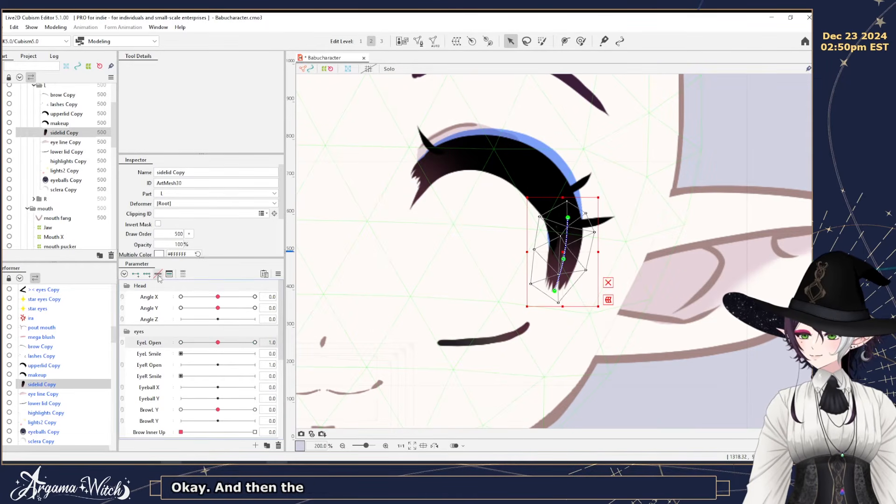
{"action": "left_click_drag", "start_coordinate": [215, 339], "coordinate": [242, 346]}
{"action": "left_click_drag", "start_coordinate": [135, 347], "coordinate": [136, 347]}
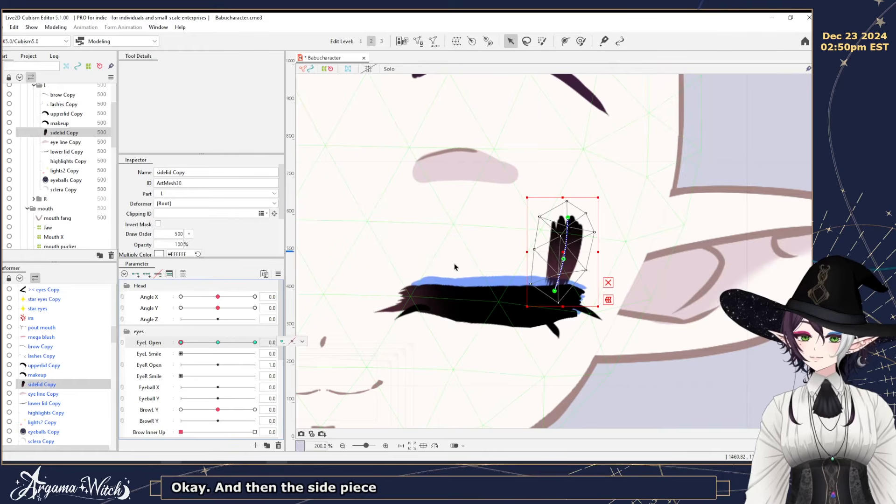
{"action": "left_click_drag", "start_coordinate": [571, 245], "coordinate": [570, 307]}
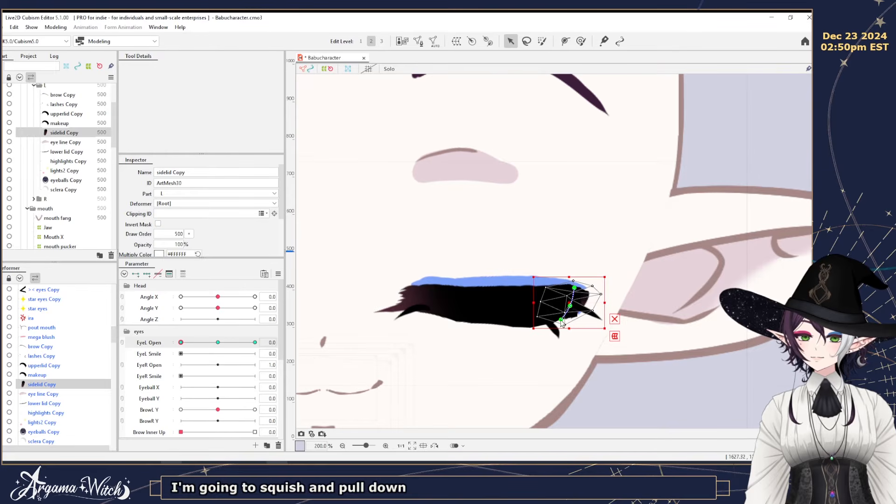
Adjust the three deform path points of sidelid Copy so the side piece blends into the closed upper lid.
{"action": "left_click", "coordinate": [549, 315]}
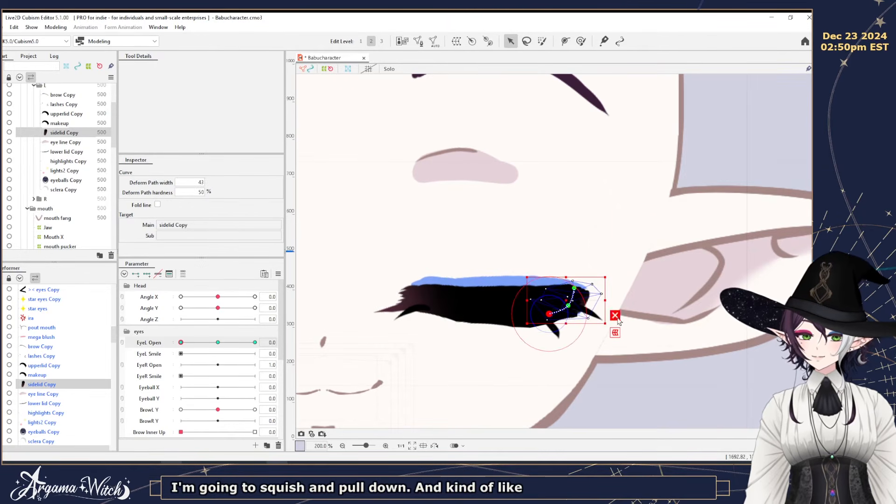
{"action": "left_click", "coordinate": [569, 307]}
{"action": "left_click_drag", "start_coordinate": [573, 289], "coordinate": [568, 290]}
{"action": "left_click_drag", "start_coordinate": [182, 343], "coordinate": [218, 351]}
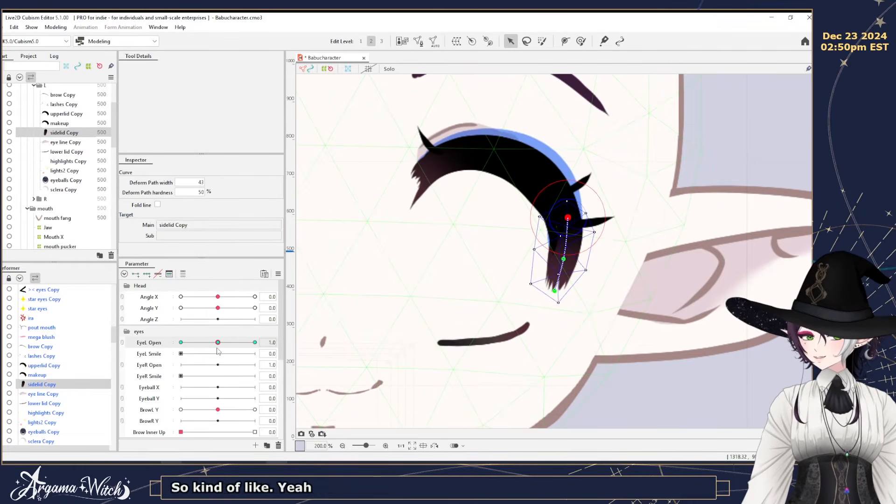
Draw a closed eight-point deform path around the edge of the sclera Copy mesh.
{"action": "left_click", "coordinate": [55, 190]}
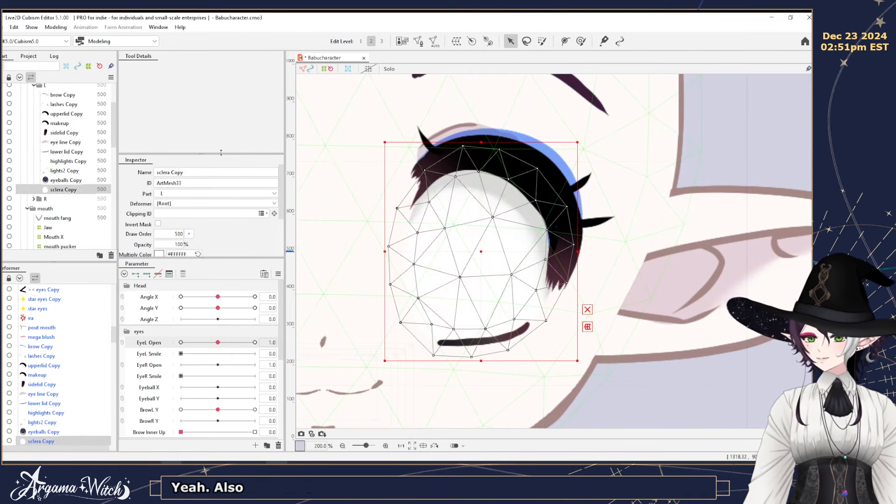
{"action": "left_click", "coordinate": [565, 42]}
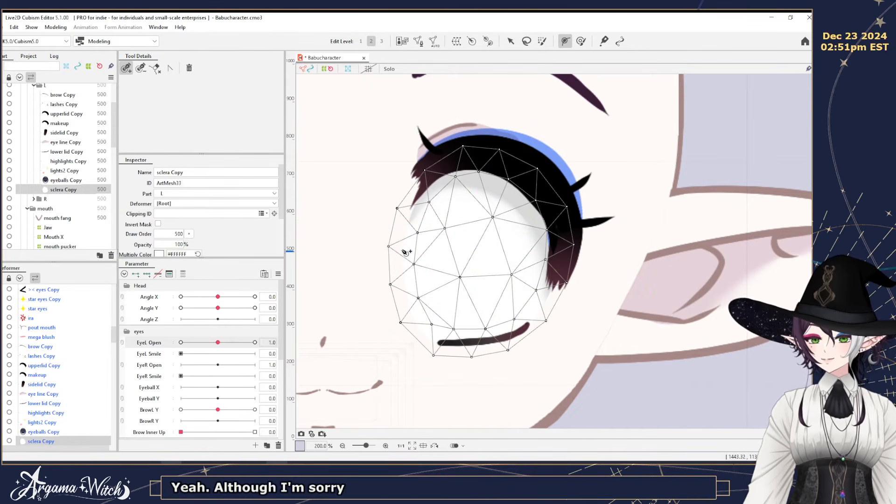
{"action": "left_click", "coordinate": [401, 251]}
{"action": "left_click", "coordinate": [482, 164]}
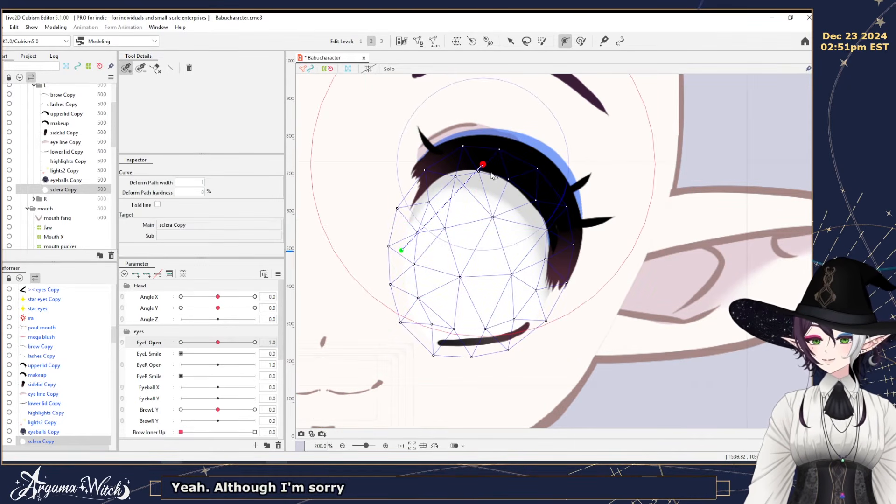
{"action": "left_click", "coordinate": [563, 257]}
{"action": "left_click", "coordinate": [473, 338]}
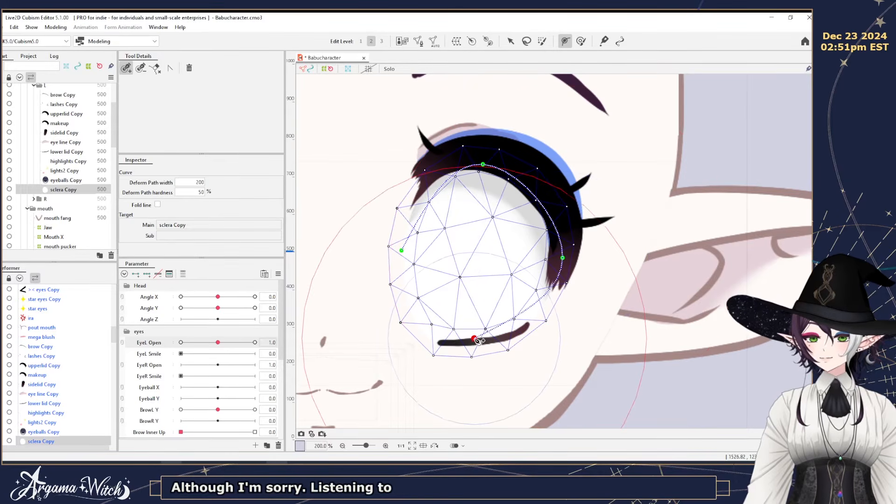
{"action": "left_click", "coordinate": [401, 250]}
{"action": "left_click", "coordinate": [423, 317]}
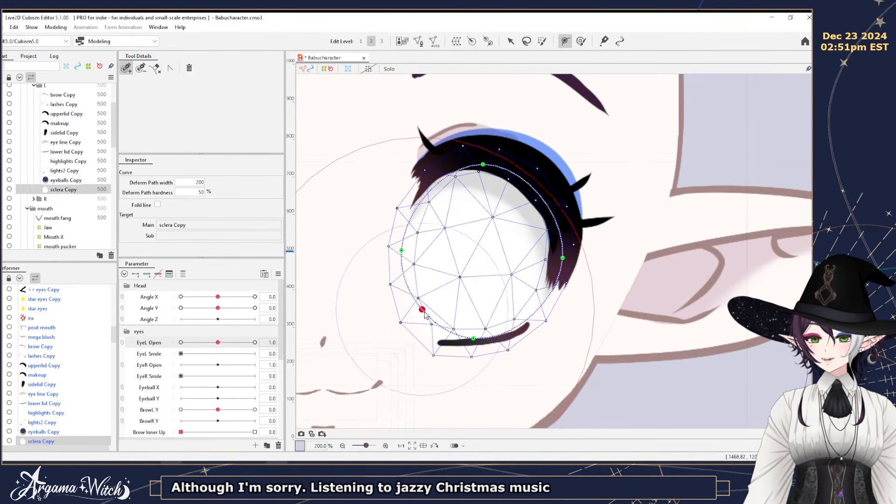
{"action": "left_click", "coordinate": [532, 313]}
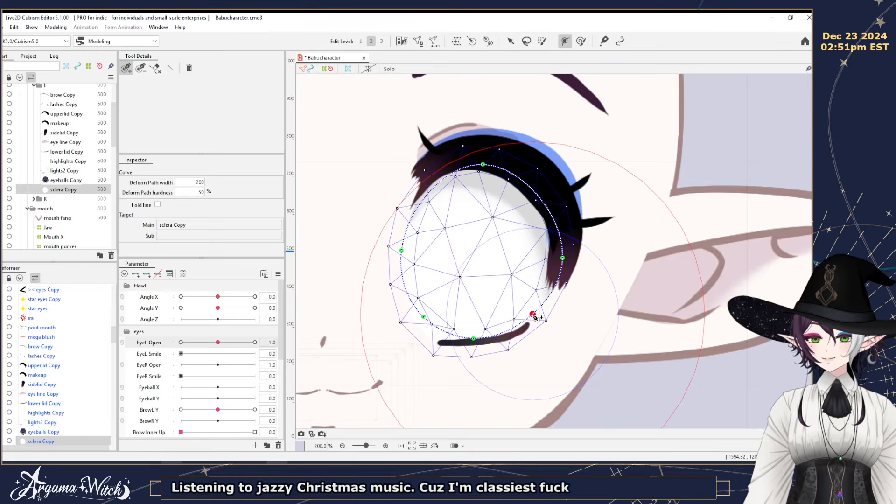
{"action": "left_click", "coordinate": [545, 205]}
{"action": "left_click", "coordinate": [430, 191]}
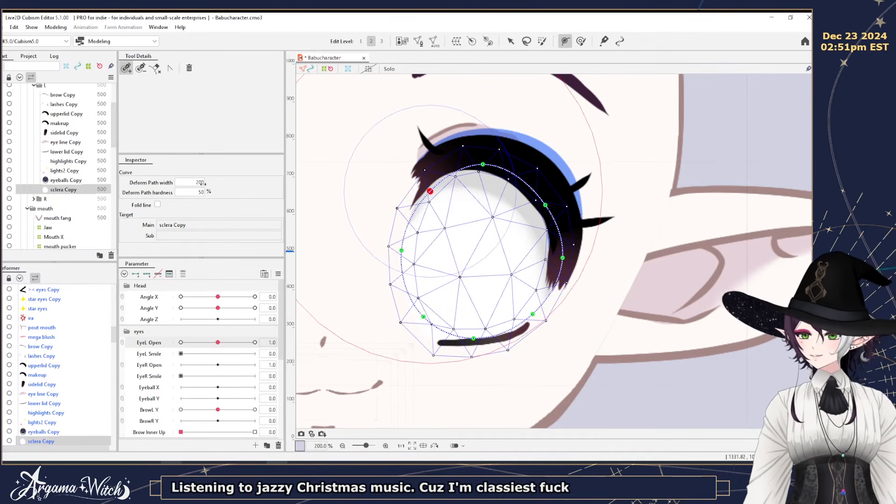
Set the deform path width to 61 for the points of sclera Copy's path and return to the selection tool.
{"action": "left_click_drag", "start_coordinate": [197, 182], "coordinate": [126, 183]}
{"action": "left_click_drag", "start_coordinate": [422, 191], "coordinate": [434, 191]}
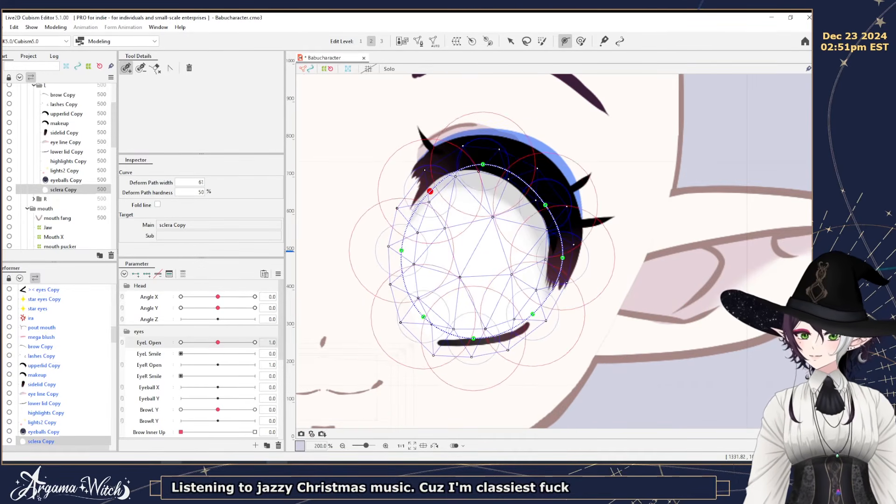
{"action": "left_click", "coordinate": [510, 41]}
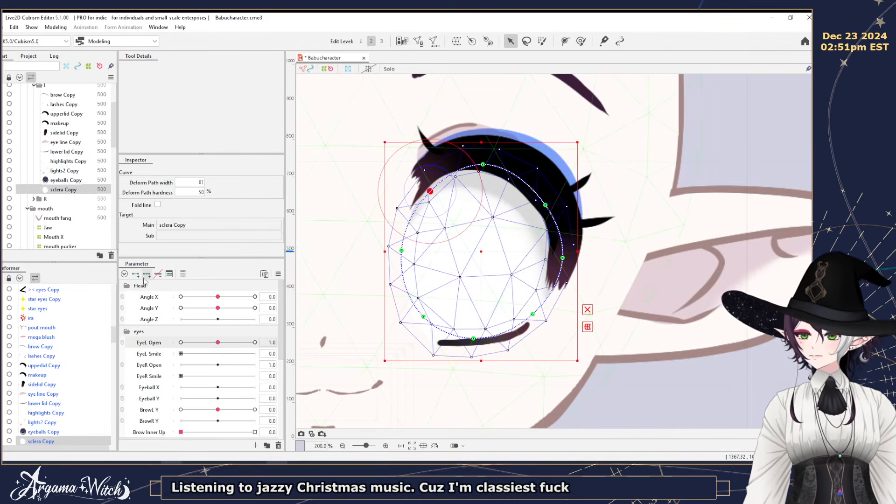
Add three EyeL Open keys to sclera Copy and flatten it into a thin strip behind the closed lid at 0.0.
{"action": "left_click", "coordinate": [135, 276]}
{"action": "left_click_drag", "start_coordinate": [208, 342], "coordinate": [180, 342]}
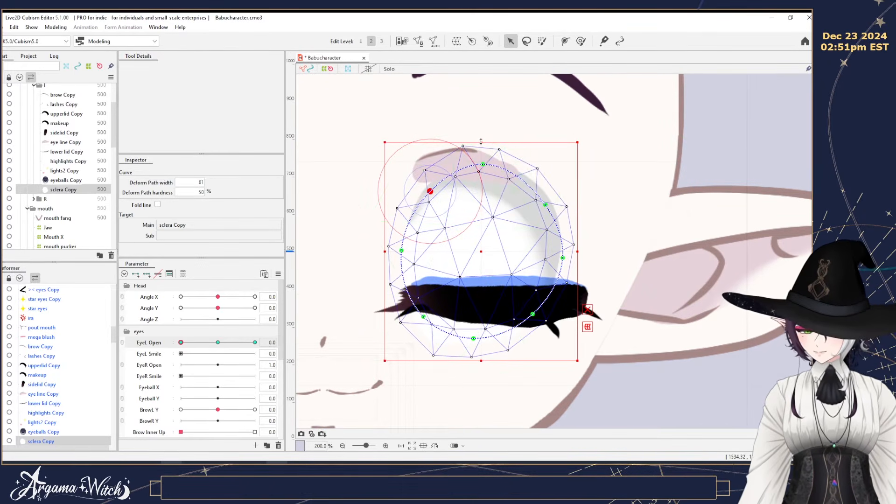
{"action": "left_click_drag", "start_coordinate": [480, 141], "coordinate": [491, 300]}
Shift sclera Copy's lower outer deform path point slightly outward at EyeL Open 1.0 and return to the closed pose at 0.0.
{"action": "left_click_drag", "start_coordinate": [180, 342], "coordinate": [221, 347]}
{"action": "key", "text": "ctrl+a"}
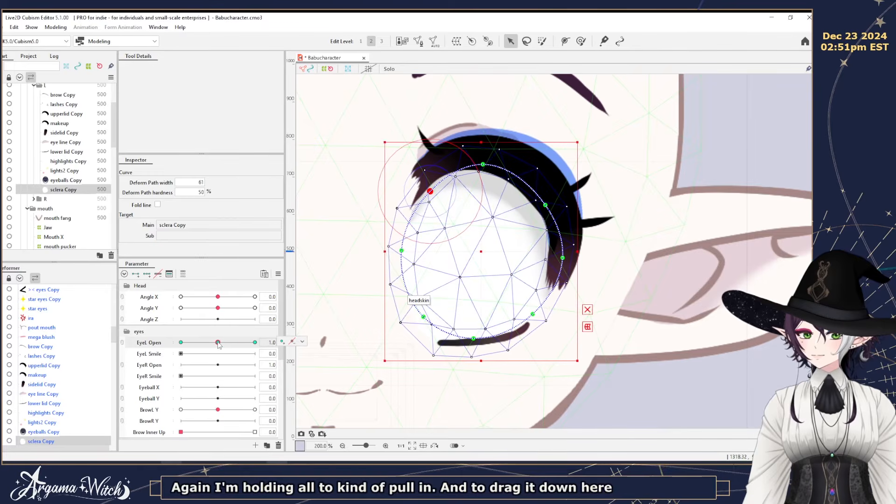
{"action": "scroll", "coordinate": [530, 322], "scroll_direction": "up", "scroll_amount": 3}
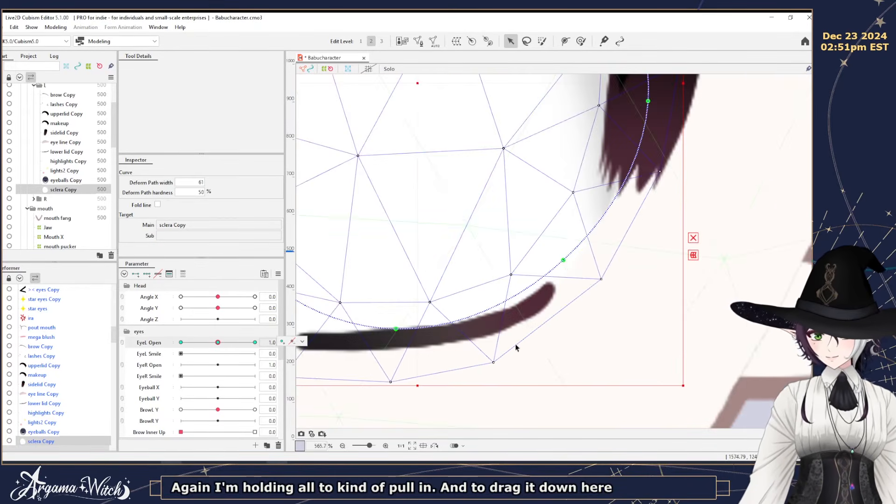
{"action": "left_click", "coordinate": [563, 260]}
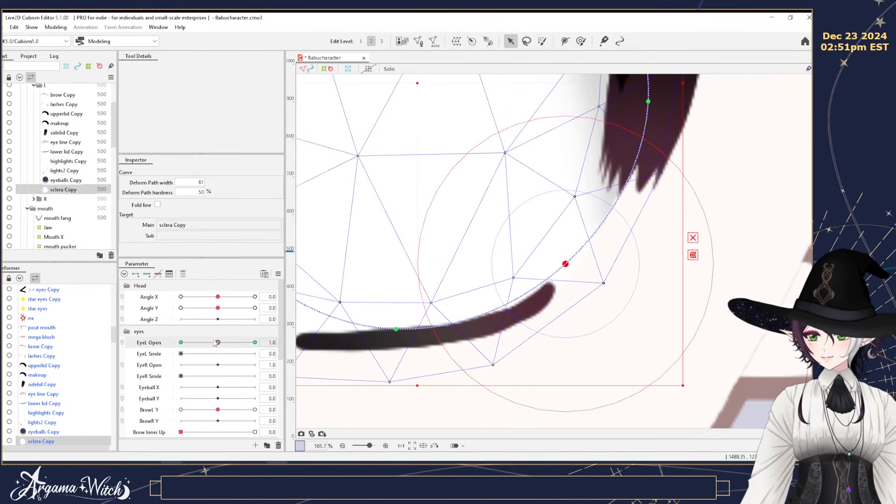
{"action": "left_click_drag", "start_coordinate": [218, 343], "coordinate": [181, 343]}
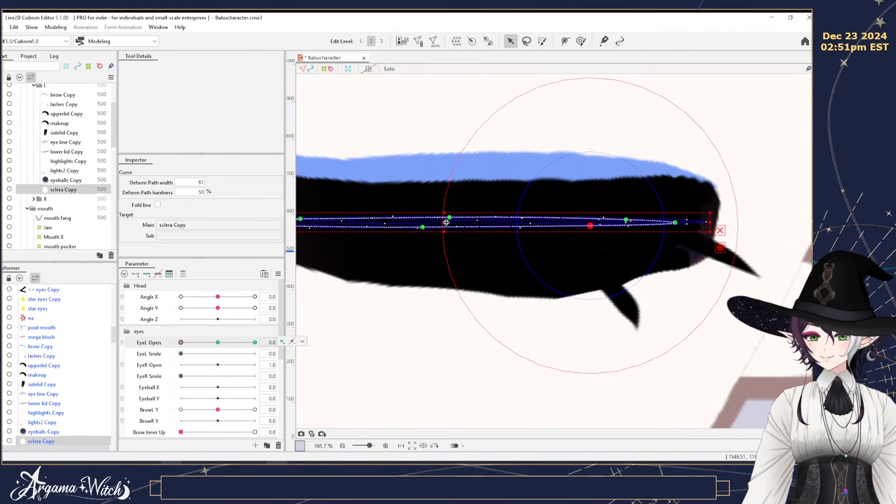
{"action": "scroll", "coordinate": [427, 246], "scroll_direction": "down", "scroll_amount": 1}
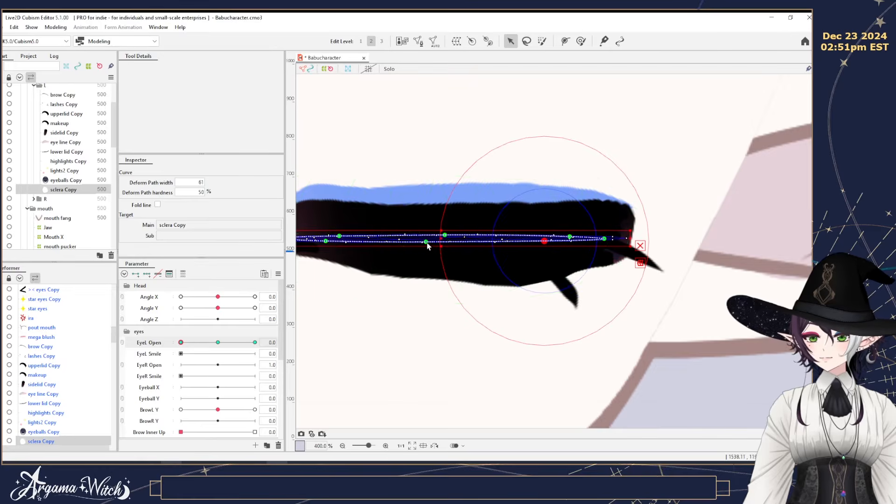
Bend sclera Copy's thin closed strip into a downward curve by lowering its middle deform path points at EyeL Open 0.0.
{"action": "mouse_move", "coordinate": [428, 246]}
{"action": "left_mouse_down"}
{"action": "mouse_move", "coordinate": [430, 264]}
{"action": "mouse_move", "coordinate": [441, 252]}
{"action": "left_mouse_up"}
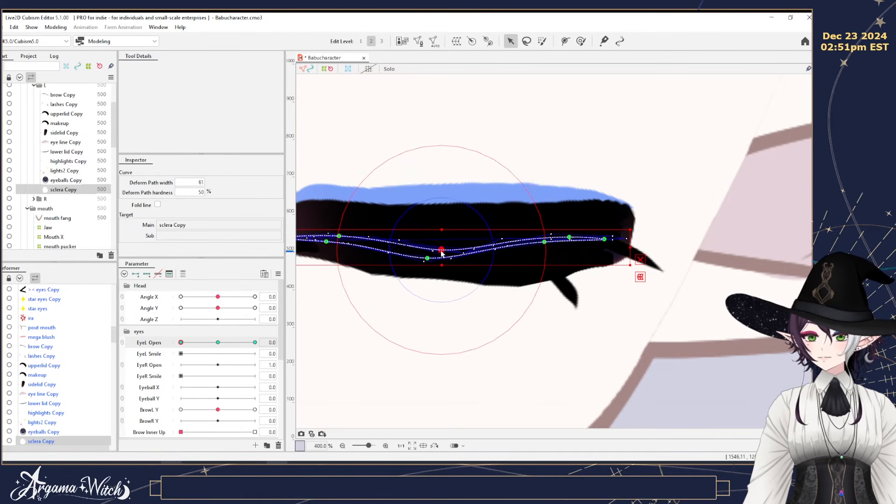
{"action": "left_click_drag", "start_coordinate": [542, 242], "coordinate": [567, 242]}
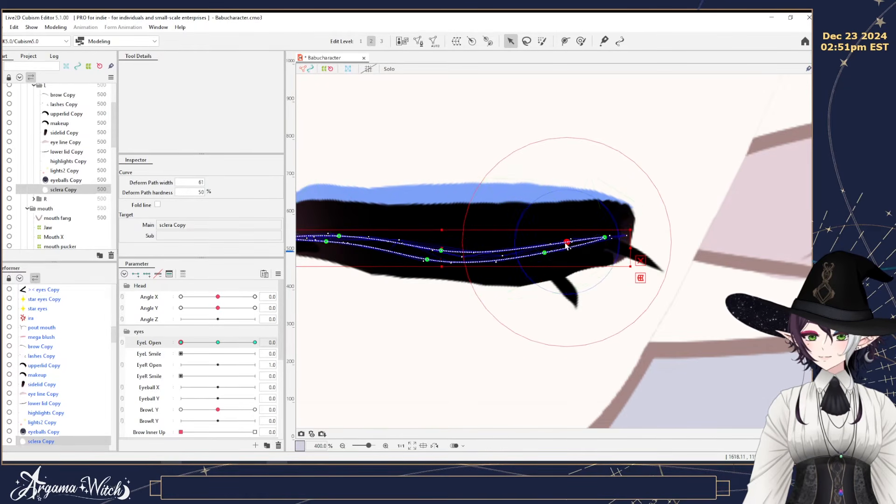
{"action": "left_click_drag", "start_coordinate": [494, 274], "coordinate": [668, 309]}
{"action": "left_click_drag", "start_coordinate": [500, 276], "coordinate": [511, 278]}
{"action": "left_click_drag", "start_coordinate": [605, 300], "coordinate": [479, 279]}
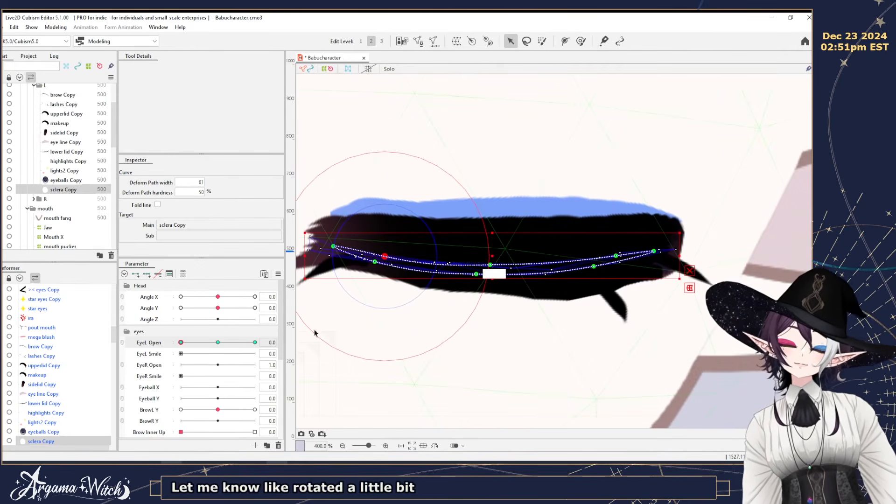
Move the outer end point of makeup's deform path slightly outward in the open-eye pose and return to EyeL Open 0.0.
{"action": "left_click_drag", "start_coordinate": [181, 343], "coordinate": [255, 343]}
{"action": "scroll", "coordinate": [590, 330], "scroll_direction": "down", "scroll_amount": 2}
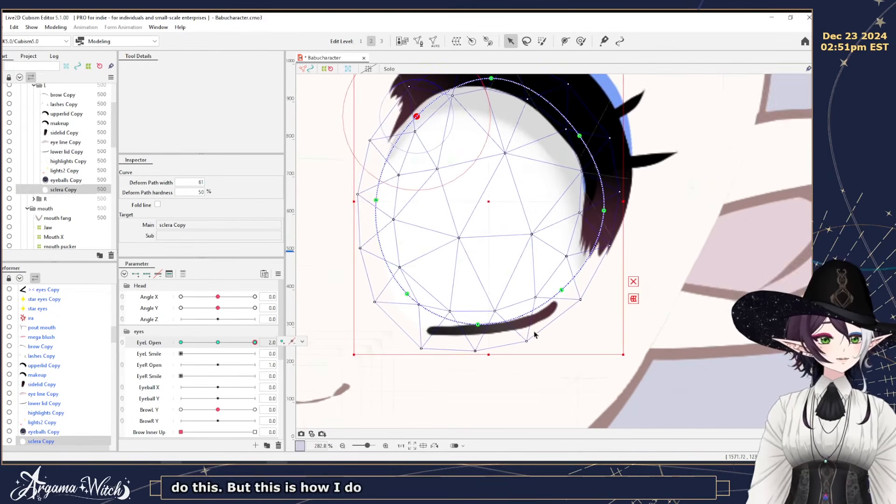
{"action": "left_click_drag", "start_coordinate": [590, 330], "coordinate": [572, 366]}
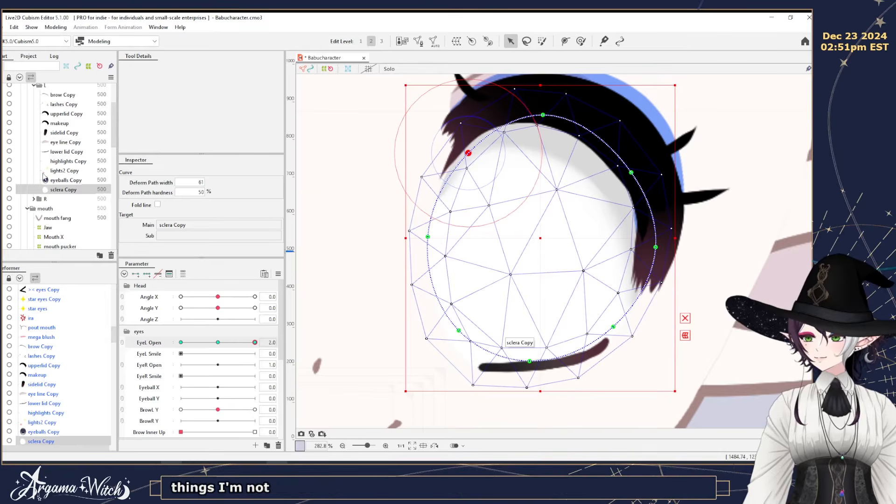
{"action": "left_click", "coordinate": [53, 124]}
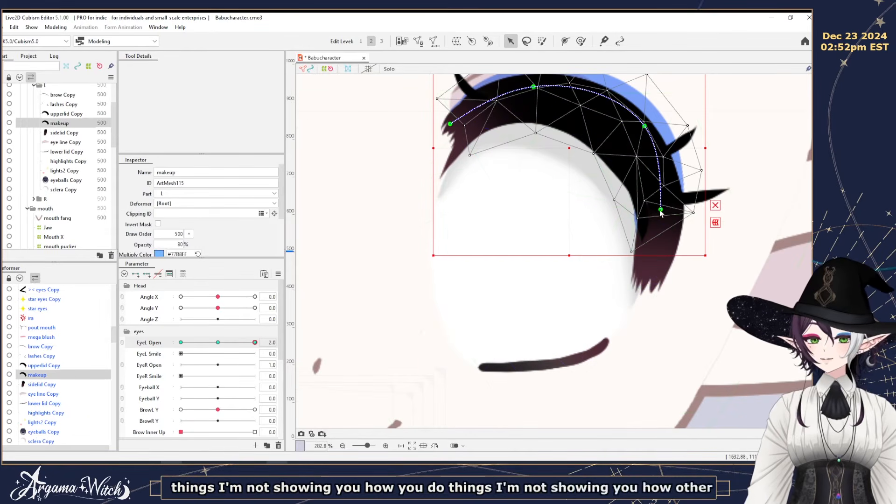
{"action": "left_click_drag", "start_coordinate": [660, 211], "coordinate": [665, 209]}
{"action": "left_click", "coordinate": [217, 343]}
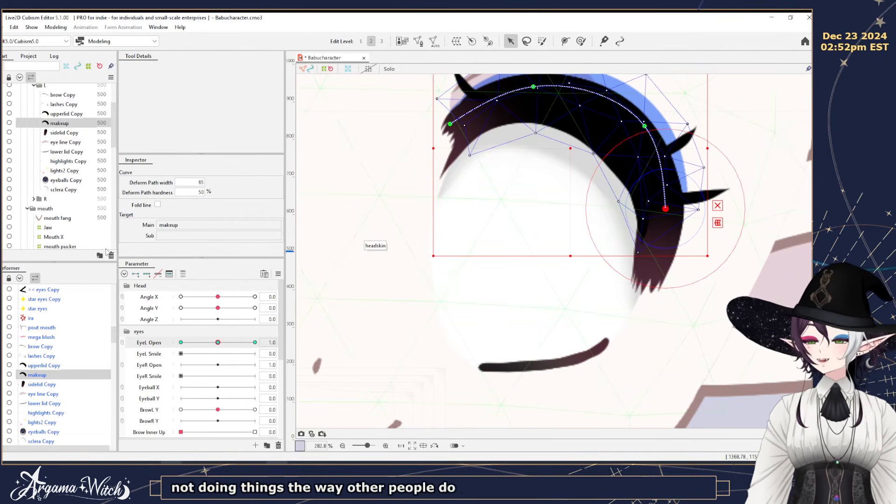
{"action": "left_click_drag", "start_coordinate": [217, 346], "coordinate": [154, 349]}
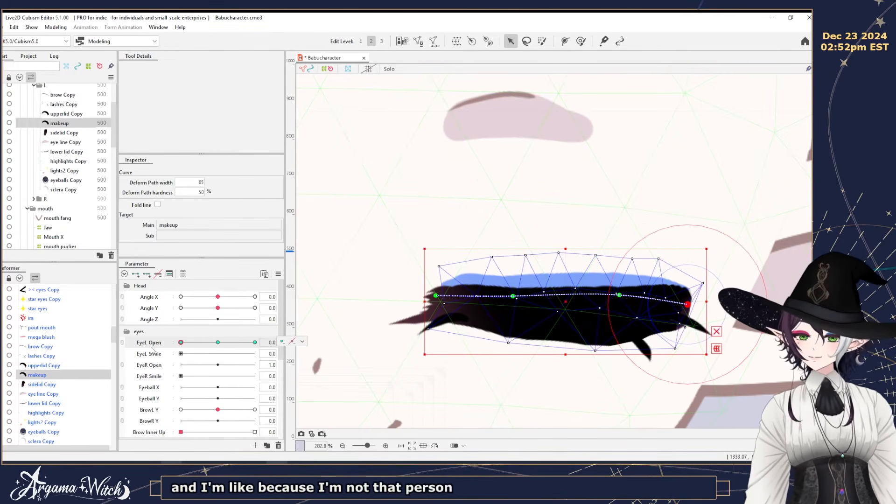
Select upperlid Copy, makeup and sclera Copy together and set EyeL Open to 2.0.
{"action": "left_click", "coordinate": [54, 116]}
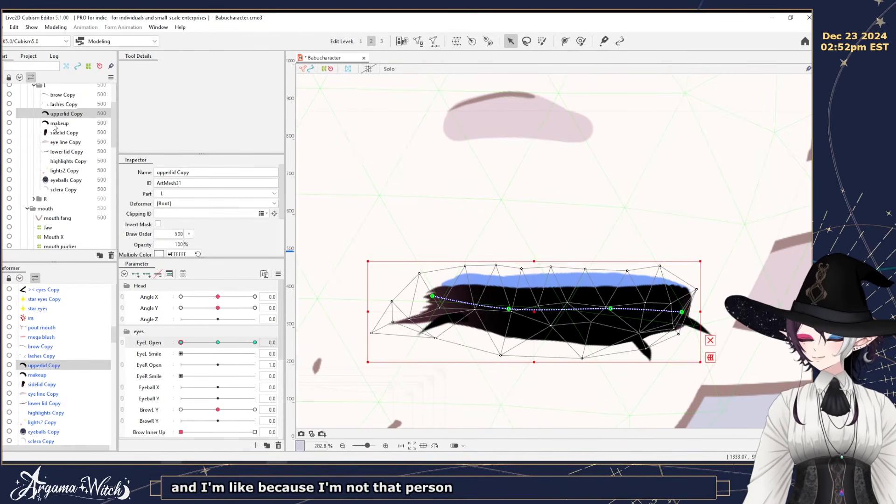
{"action": "left_click", "coordinate": [53, 124], "text": "ctrl"}
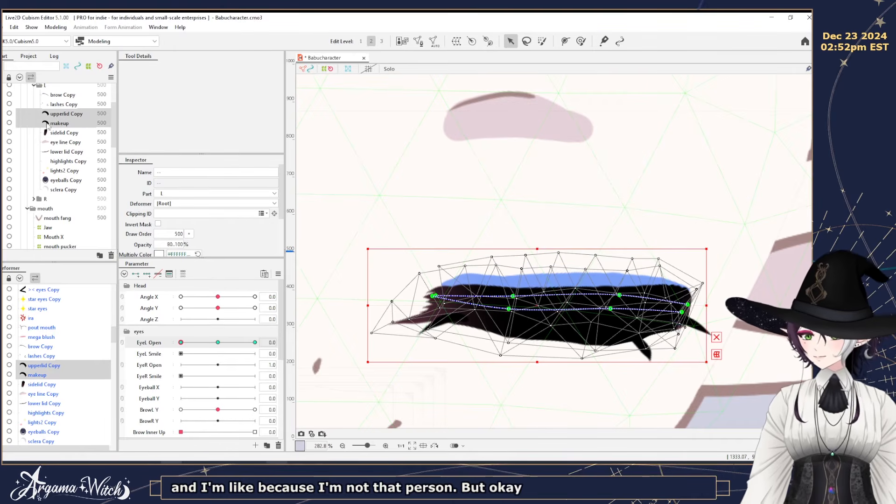
{"action": "left_click", "coordinate": [62, 190], "text": "ctrl"}
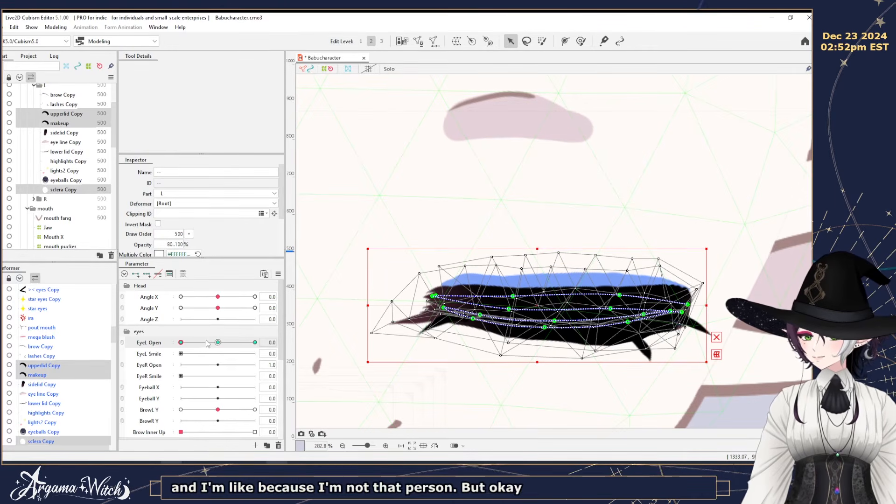
{"action": "left_click", "coordinate": [255, 343]}
{"action": "scroll", "coordinate": [355, 219], "scroll_direction": "down", "scroll_amount": 2}
{"action": "left_click_drag", "start_coordinate": [354, 221], "coordinate": [362, 262]}
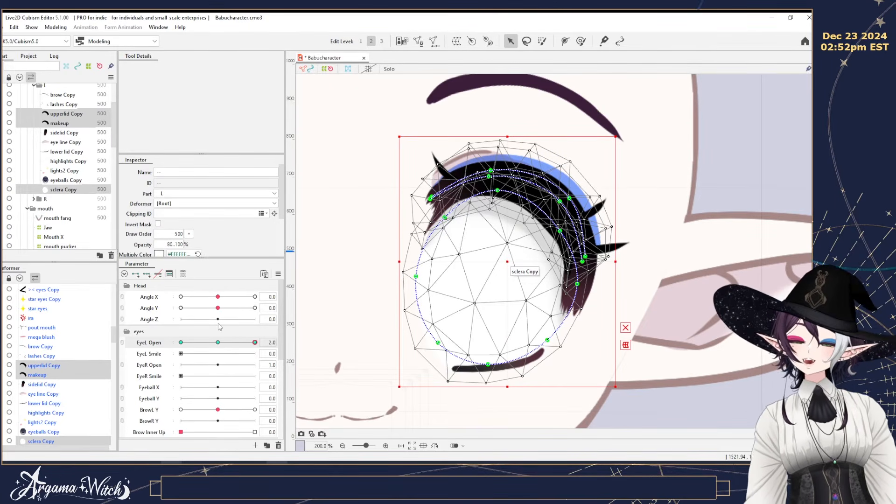
Try to exaggerate the selected meshes' wide-open pose at EyeL Open 2.0 by blending with a Compatibility of -20.
{"action": "left_click", "coordinate": [218, 342]}
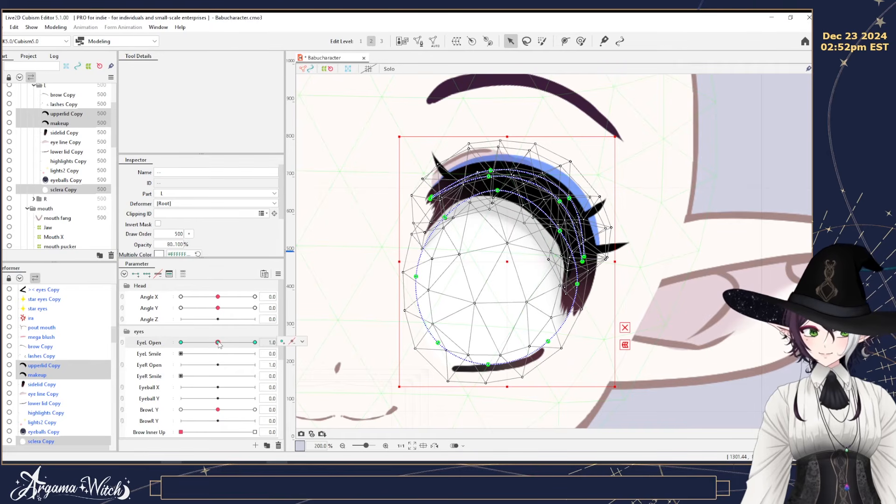
{"action": "mouse_move", "coordinate": [218, 342]}
{"action": "left_mouse_down"}
{"action": "mouse_move", "coordinate": [275, 348]}
{"action": "mouse_move", "coordinate": [209, 353]}
{"action": "mouse_move", "coordinate": [259, 349]}
{"action": "mouse_move", "coordinate": [216, 346]}
{"action": "left_mouse_up"}
{"action": "left_click", "coordinate": [218, 347]}
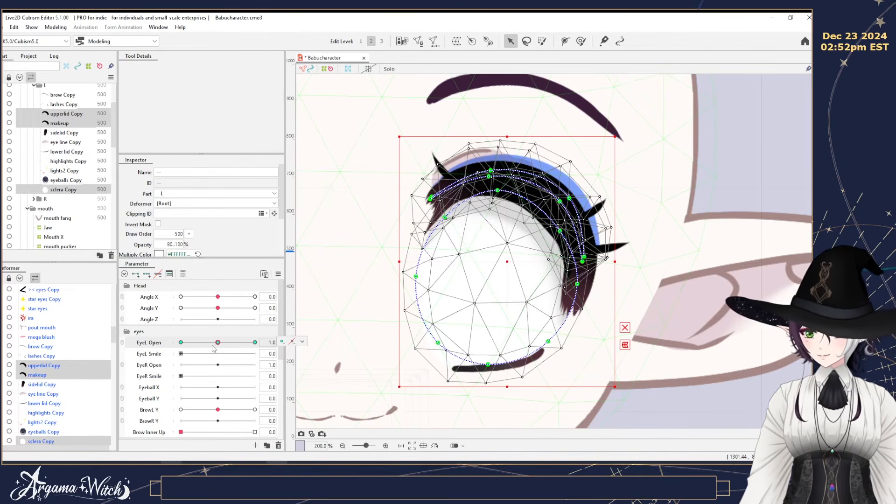
{"action": "left_click_drag", "start_coordinate": [213, 348], "coordinate": [273, 343]}
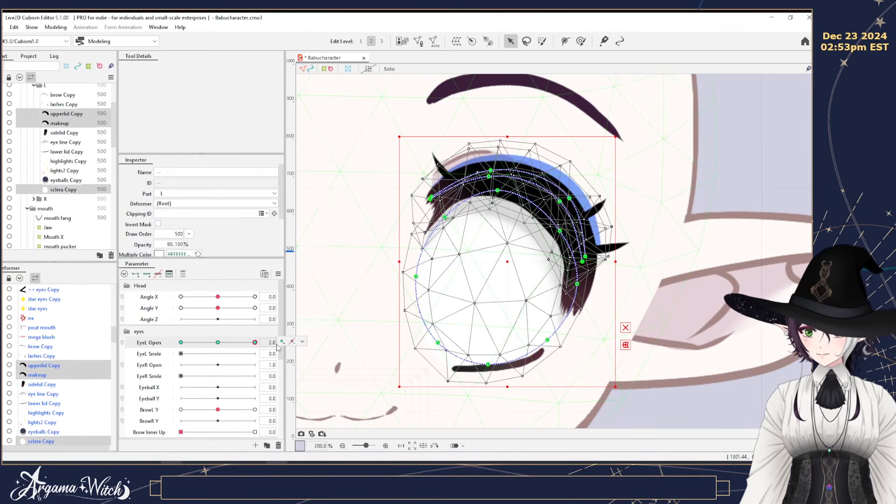
{"action": "left_click", "coordinate": [281, 342]}
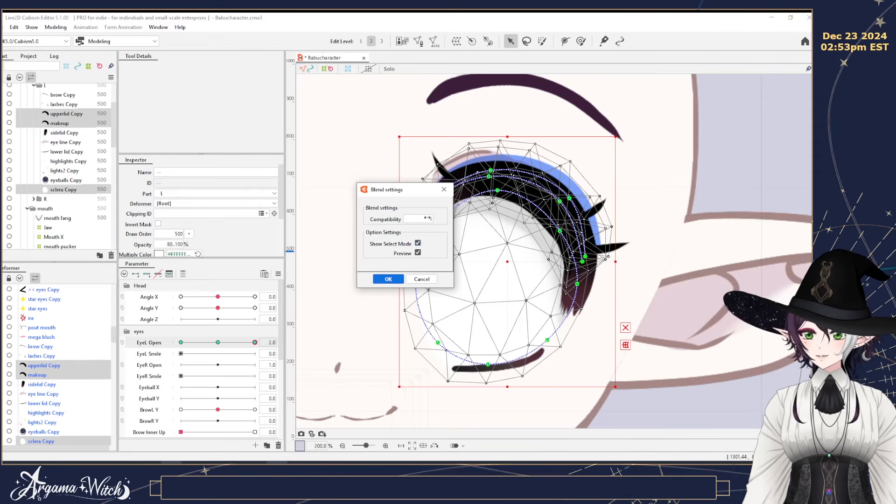
{"action": "type", "text": "-20"}
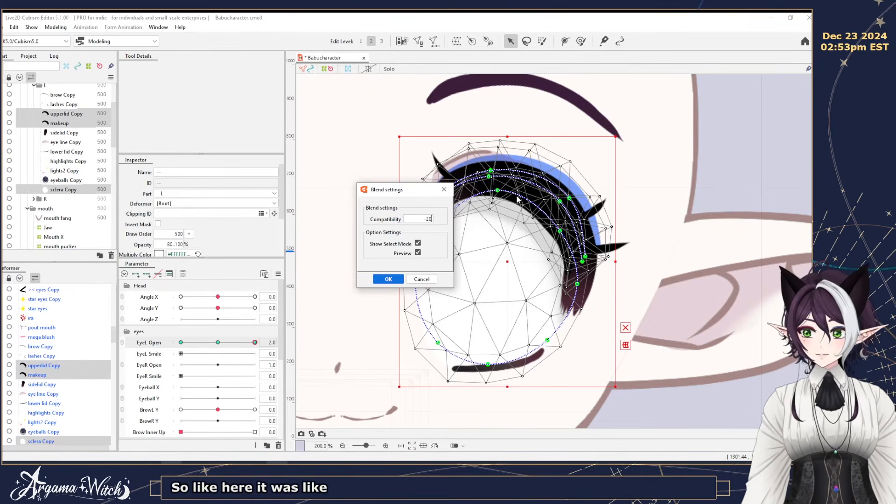
{"action": "left_click", "coordinate": [388, 279]}
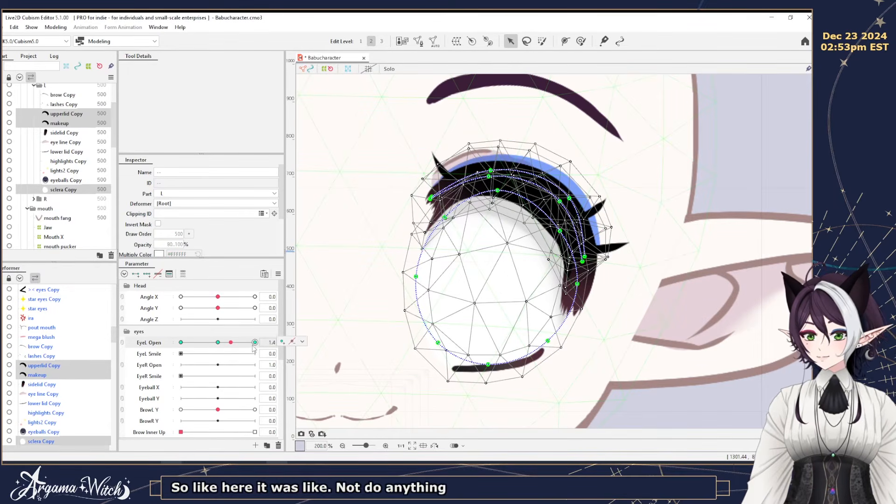
{"action": "mouse_move", "coordinate": [255, 343]}
{"action": "left_mouse_down"}
{"action": "mouse_move", "coordinate": [181, 349]}
{"action": "mouse_move", "coordinate": [261, 346]}
{"action": "left_mouse_up"}
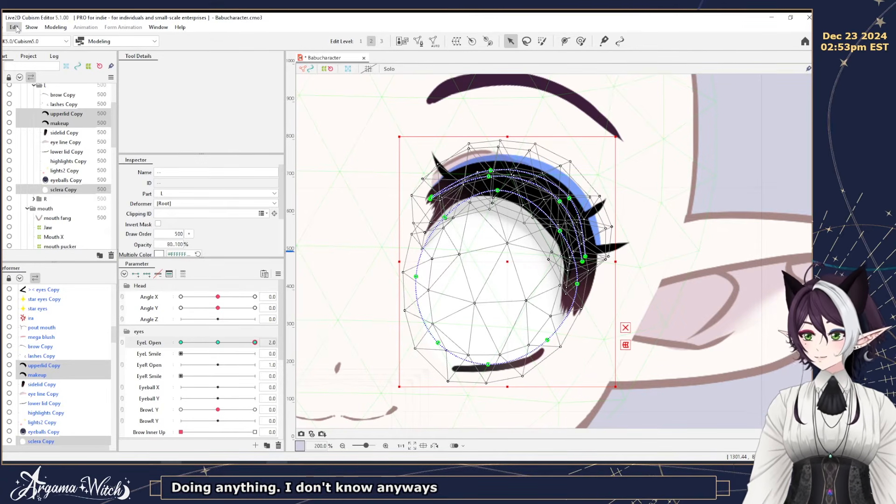
Start a Temporary path deformation on the three selected meshes and place path points around the eye's outline at EyeL Open 2.0.
{"action": "left_click", "coordinate": [14, 27]}
{"action": "mouse_move", "coordinate": [32, 28]}
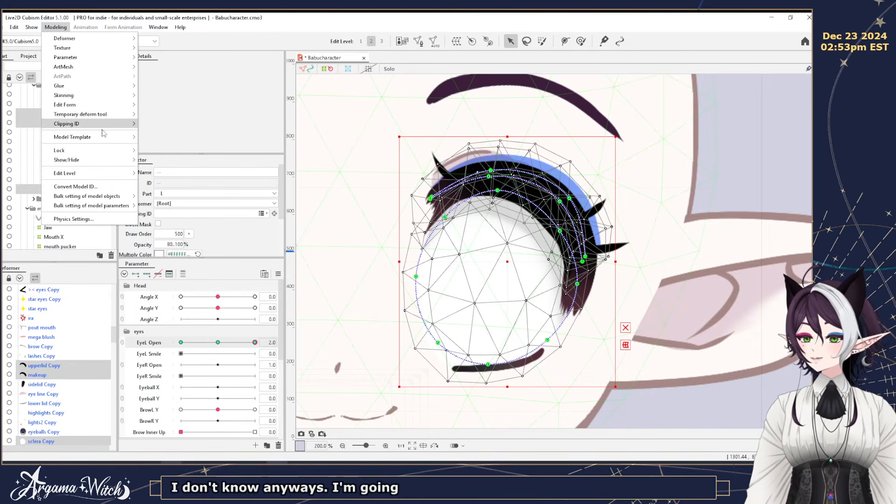
{"action": "mouse_move", "coordinate": [107, 114]}
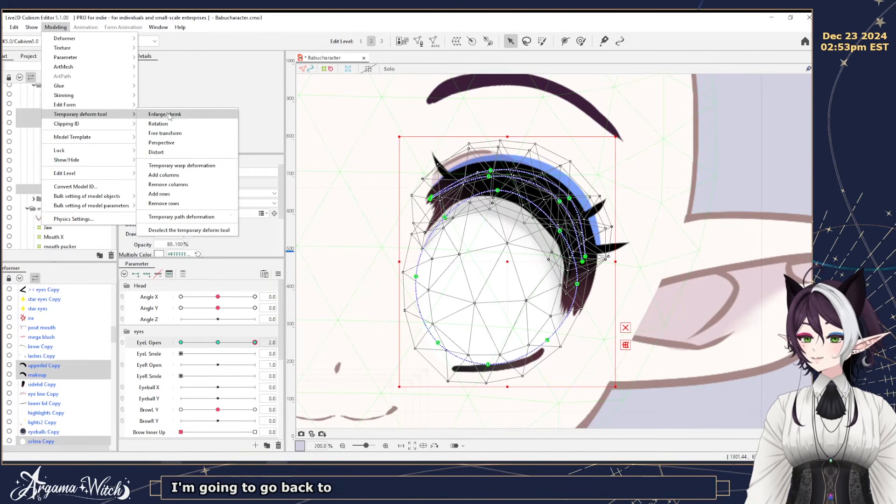
{"action": "left_click", "coordinate": [202, 217]}
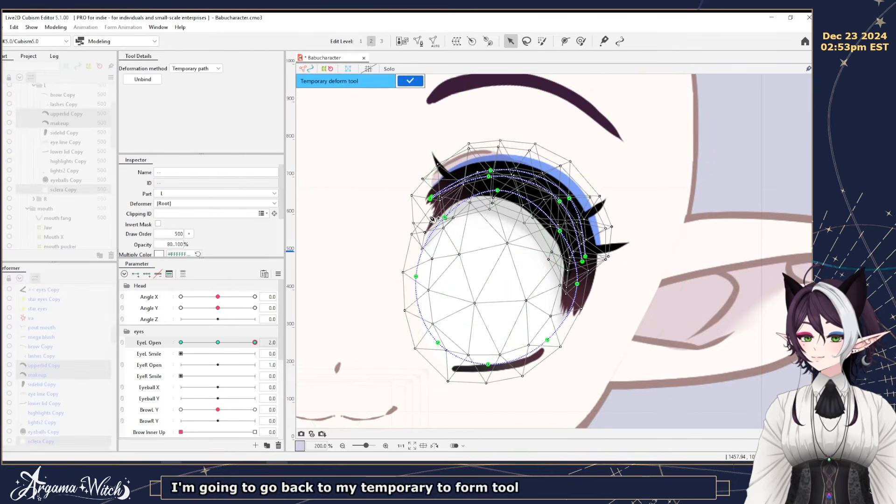
{"action": "left_click", "coordinate": [490, 175]}
{"action": "left_click", "coordinate": [563, 213]}
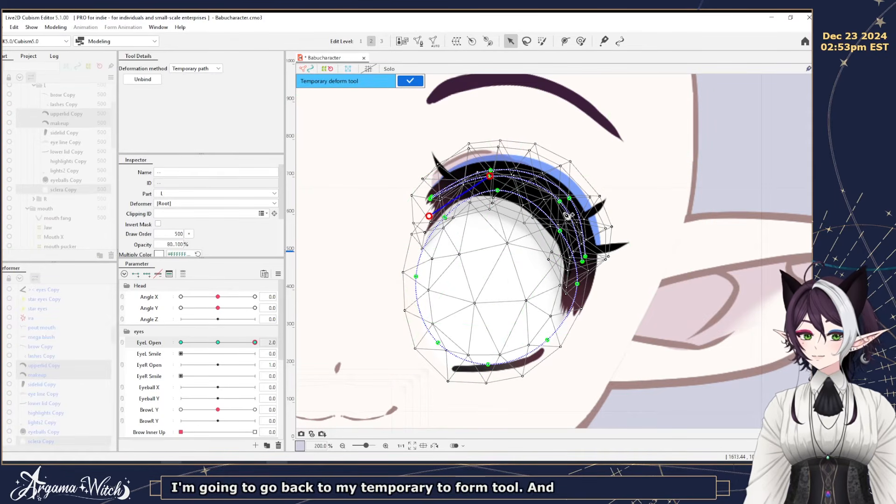
{"action": "left_click", "coordinate": [583, 270]}
{"action": "left_click", "coordinate": [551, 339]}
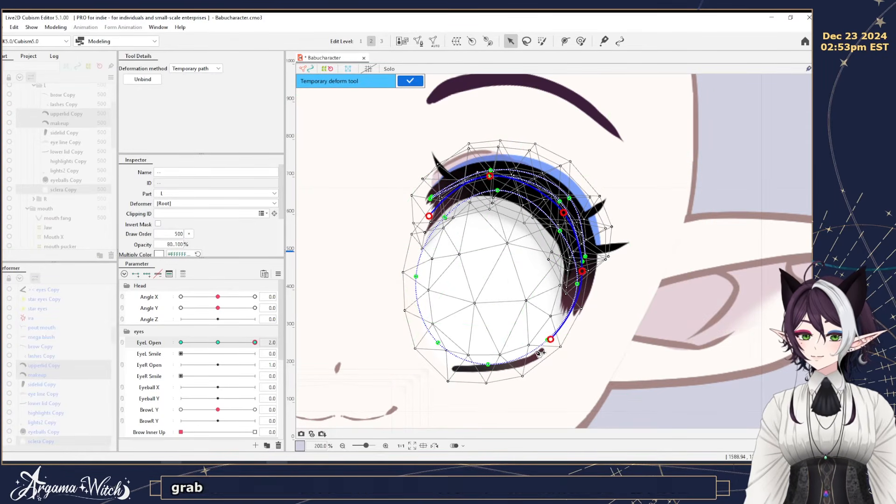
{"action": "left_click", "coordinate": [431, 339]}
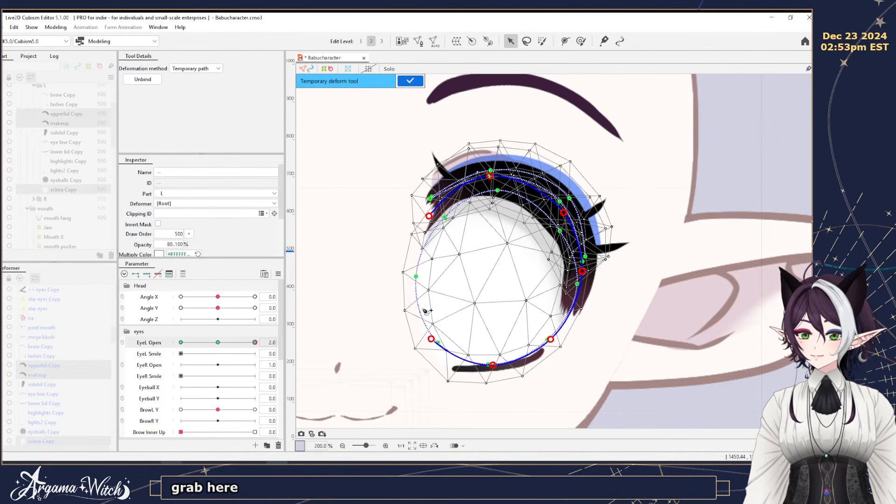
{"action": "left_click", "coordinate": [415, 280]}
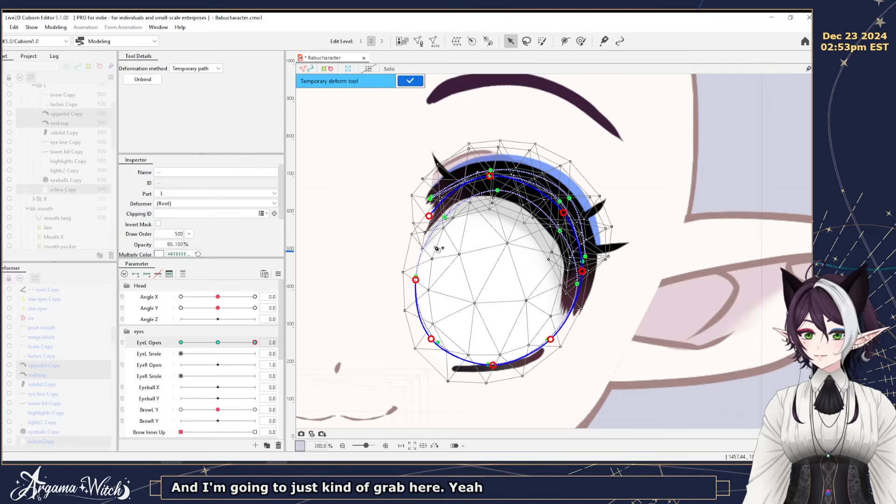
Try to widen the eye by pulling the temporary path's bottom, top and outer points slightly outward.
{"action": "left_click_drag", "start_coordinate": [496, 368], "coordinate": [497, 375]}
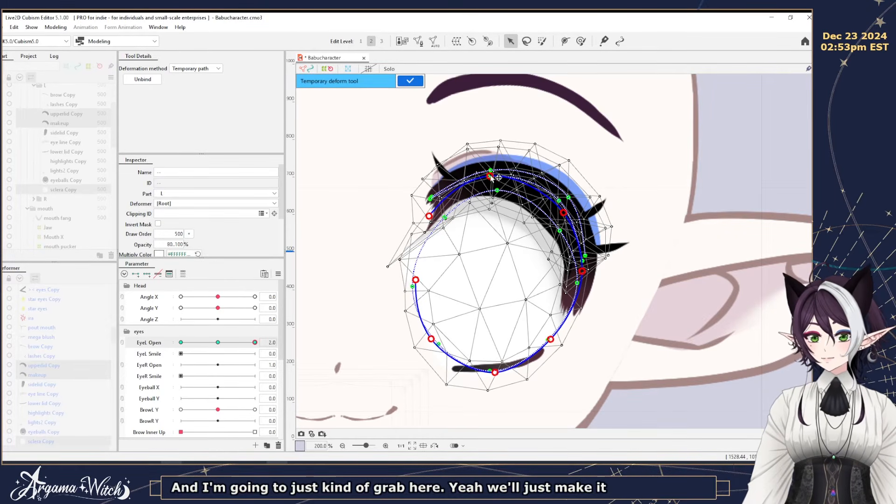
{"action": "left_click_drag", "start_coordinate": [490, 177], "coordinate": [492, 166]}
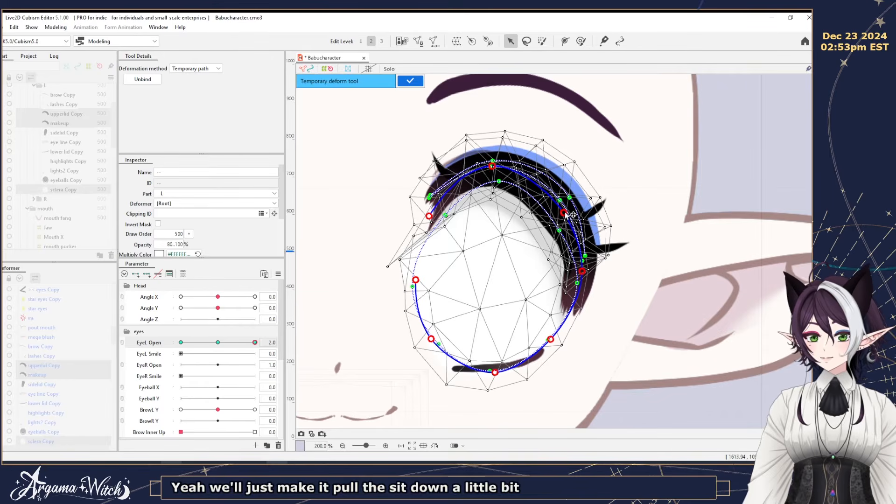
{"action": "left_click_drag", "start_coordinate": [565, 214], "coordinate": [570, 210]}
{"action": "left_click_drag", "start_coordinate": [584, 271], "coordinate": [590, 275]}
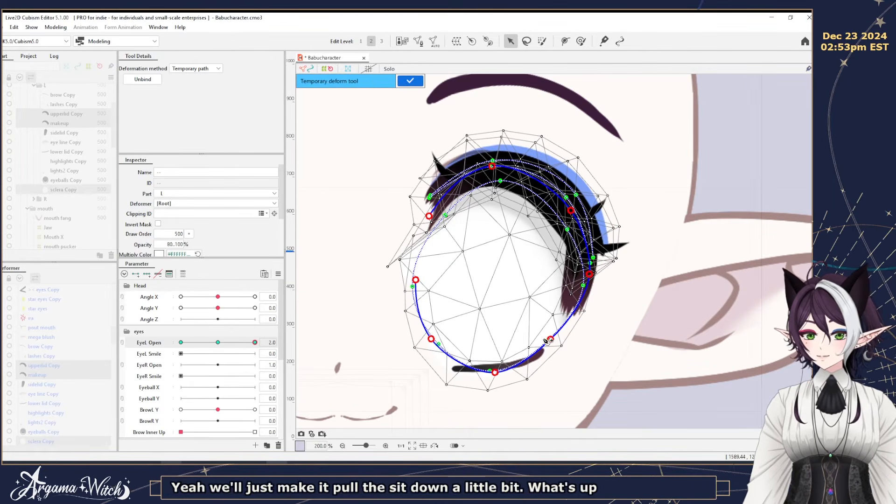
Undo the temporary path's point moves and its placed points, and close the temporary deform tool.
{"action": "key", "text": "ctrl+z"}
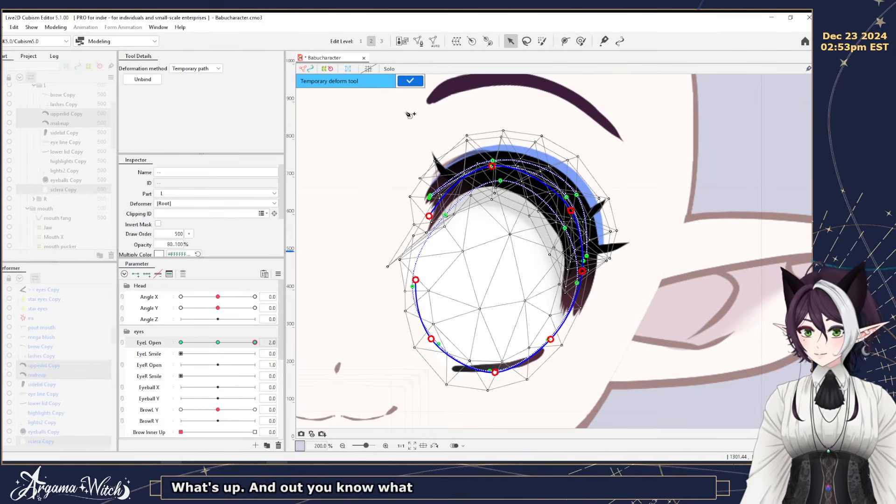
{"action": "key", "text": "ctrl+z"}
{"action": "key", "text": "ctrl+z"}
{"action": "key", "text": "ctrl+z"}
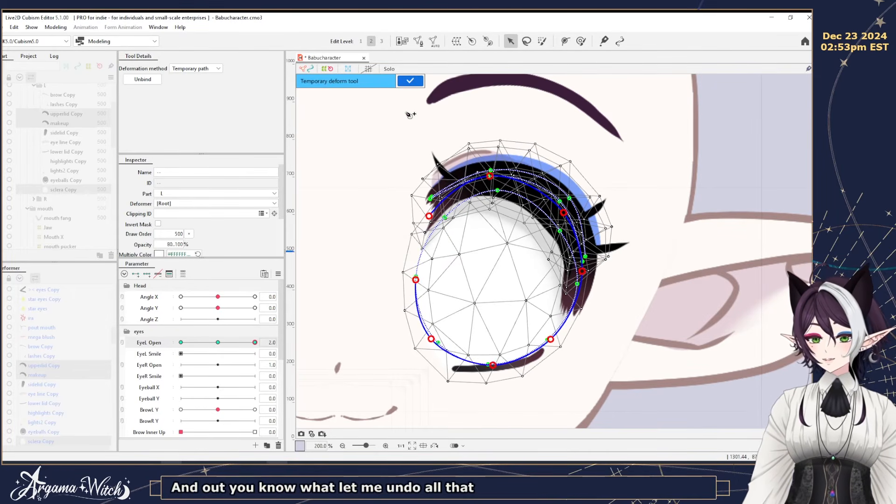
{"action": "key", "text": "ctrl+z"}
{"action": "key", "text": "ctrl+z"}
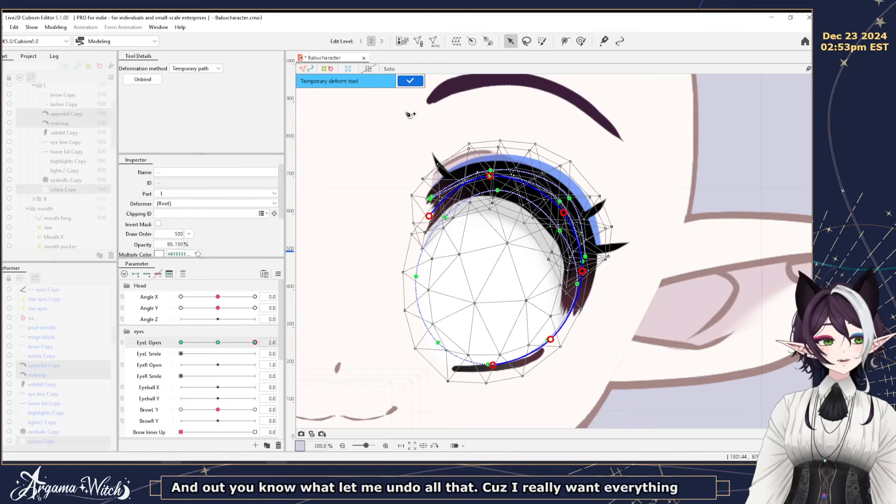
{"action": "key", "text": "ctrl+z"}
{"action": "key", "text": "ctrl+z"}
{"action": "key", "text": "ctrl+z"}
{"action": "key", "text": "ctrl+z"}
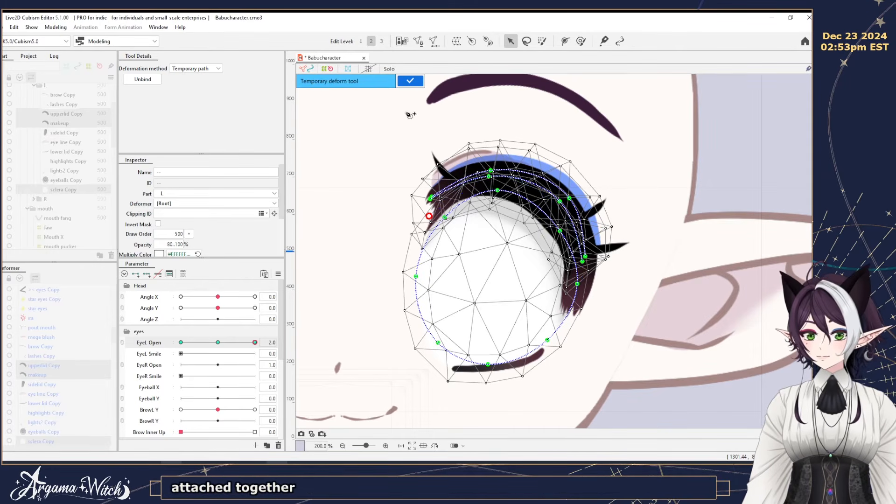
{"action": "left_click", "coordinate": [420, 84]}
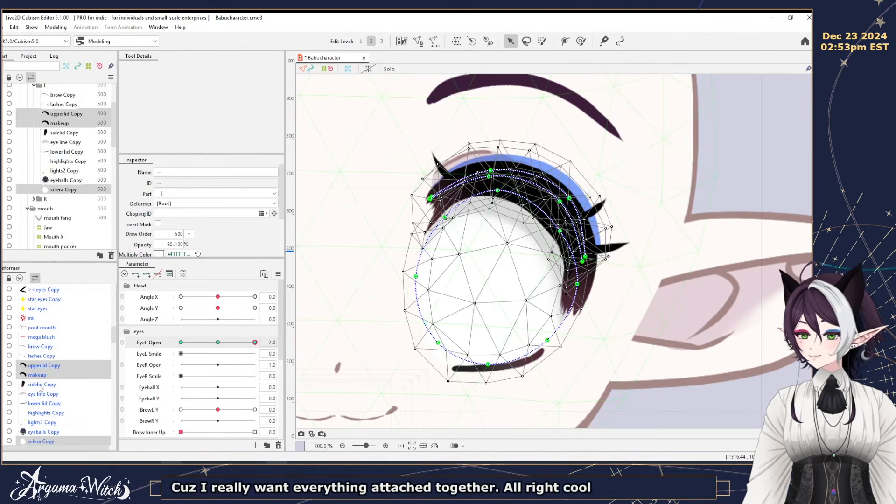
Add the copied sidelid, eye line, lower lid and lashes to the selected meshes and start a Temporary path deformation on all seven.
{"action": "left_click", "coordinate": [42, 384], "text": "ctrl"}
{"action": "left_click", "coordinate": [46, 395], "text": "ctrl"}
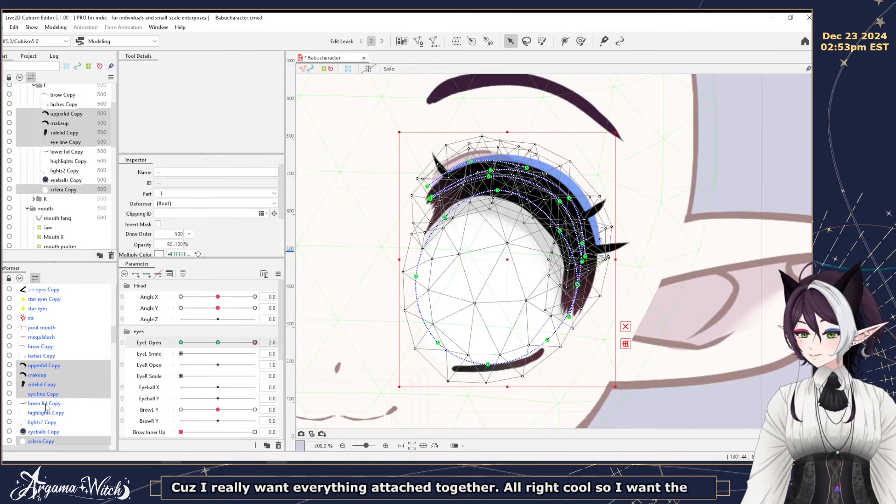
{"action": "left_click", "coordinate": [48, 404], "text": "ctrl"}
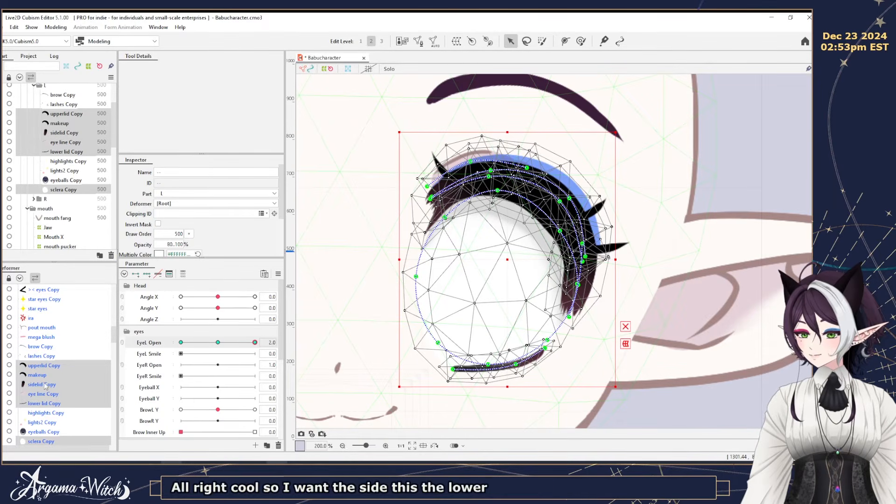
{"action": "scroll", "coordinate": [45, 385], "scroll_direction": "down", "scroll_amount": 4}
{"action": "scroll", "coordinate": [45, 387], "scroll_direction": "up", "scroll_amount": 3}
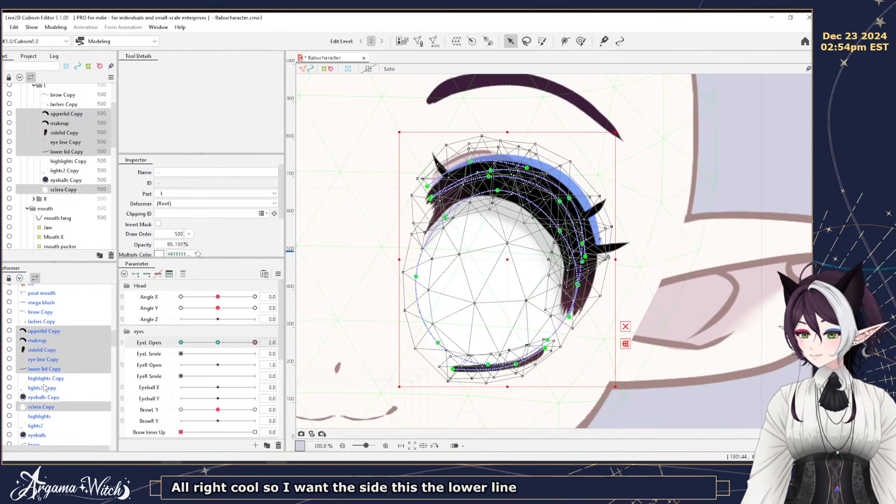
{"action": "left_click", "coordinate": [47, 324], "text": "ctrl"}
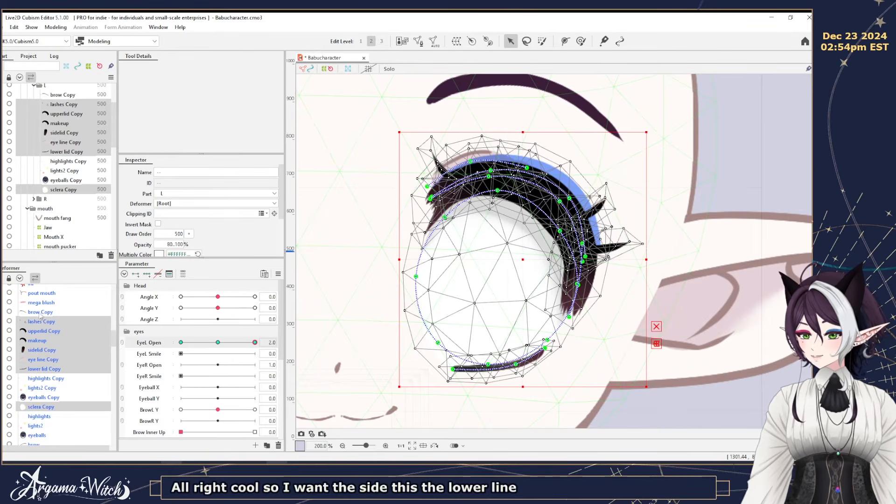
{"action": "left_click", "coordinate": [55, 27]}
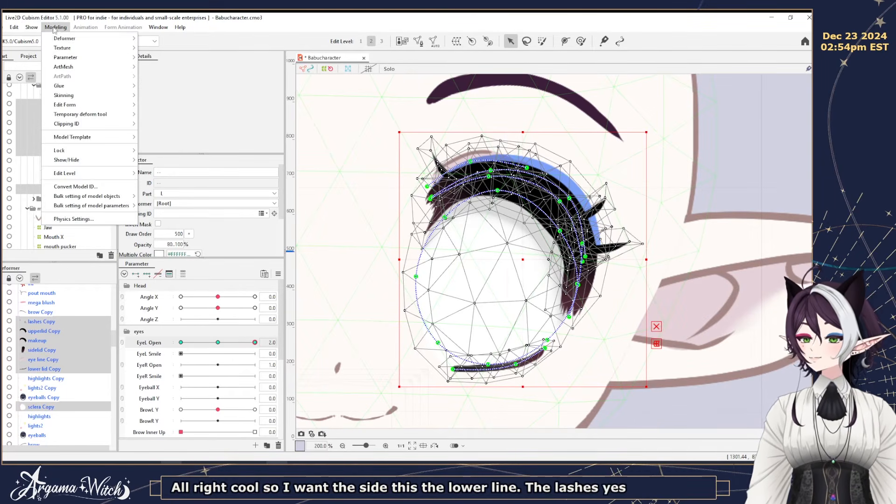
{"action": "mouse_move", "coordinate": [91, 140]}
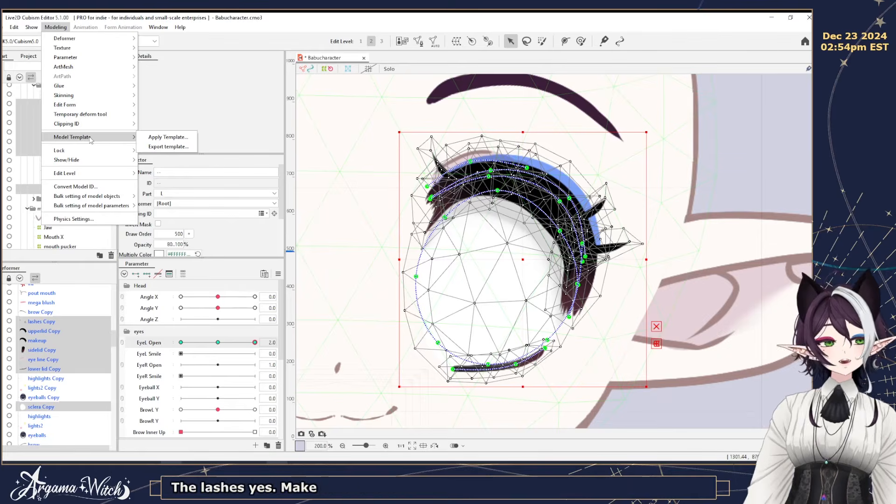
{"action": "mouse_move", "coordinate": [102, 123]}
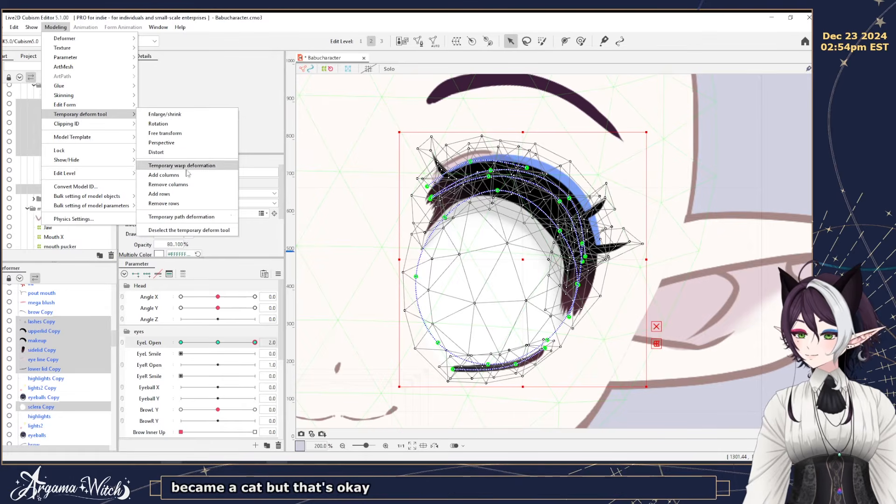
{"action": "left_click", "coordinate": [185, 217]}
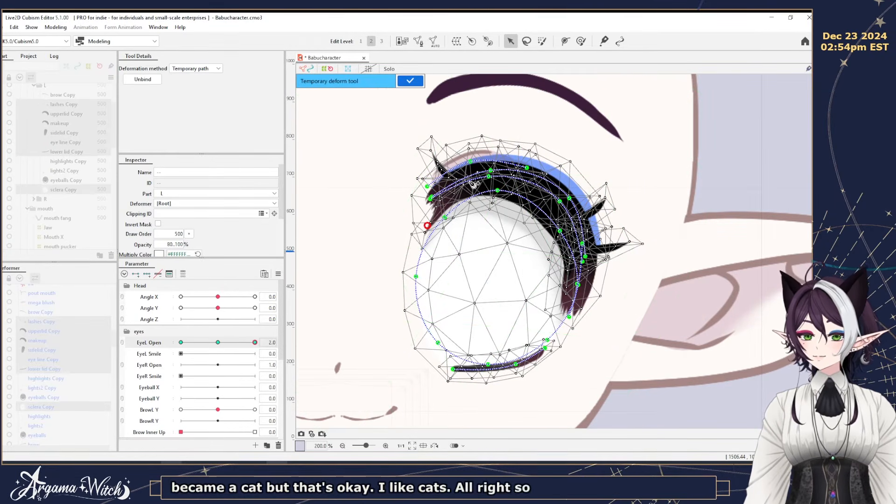
Place temporary path points around the eye's outline, over the upper lid, down the outer side and along the lower lid to the inner side.
{"action": "left_click", "coordinate": [485, 175]}
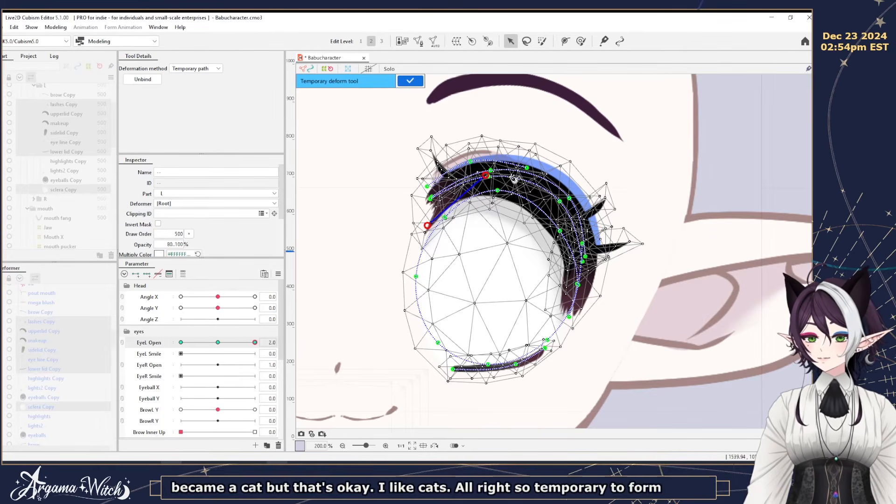
{"action": "left_click", "coordinate": [555, 200]}
{"action": "left_click", "coordinate": [580, 253]}
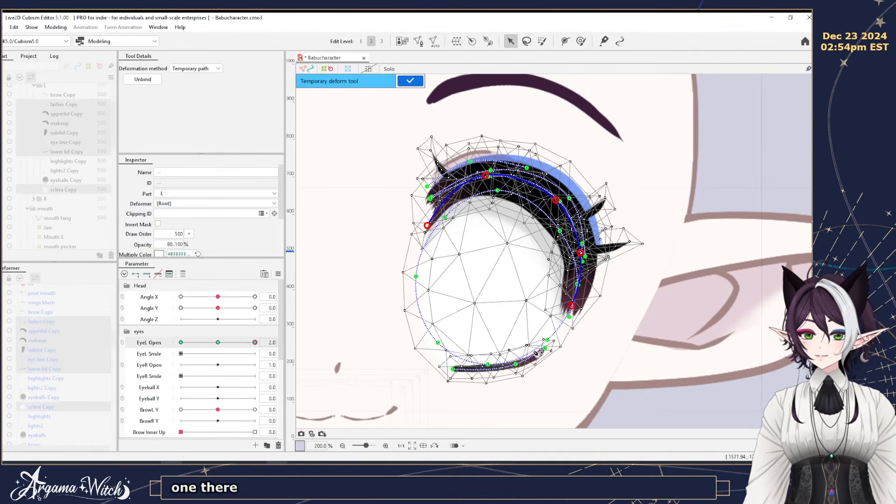
{"action": "left_click", "coordinate": [507, 363]}
{"action": "left_click", "coordinate": [452, 364]}
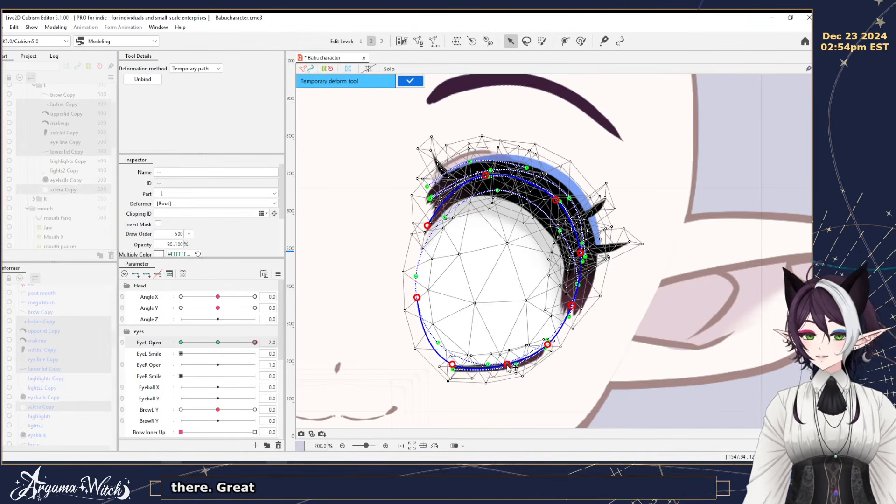
Widen the eye at EyeL Open 2.0 by pulling the bottom, top, outer and inner path points slightly outward, and apply the temporary deformation.
{"action": "left_click_drag", "start_coordinate": [515, 368], "coordinate": [516, 373]}
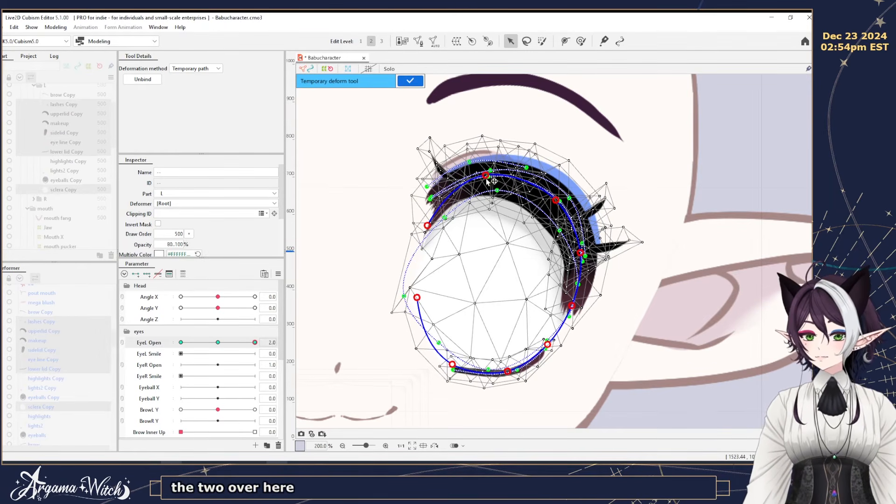
{"action": "left_click_drag", "start_coordinate": [486, 177], "coordinate": [487, 171]}
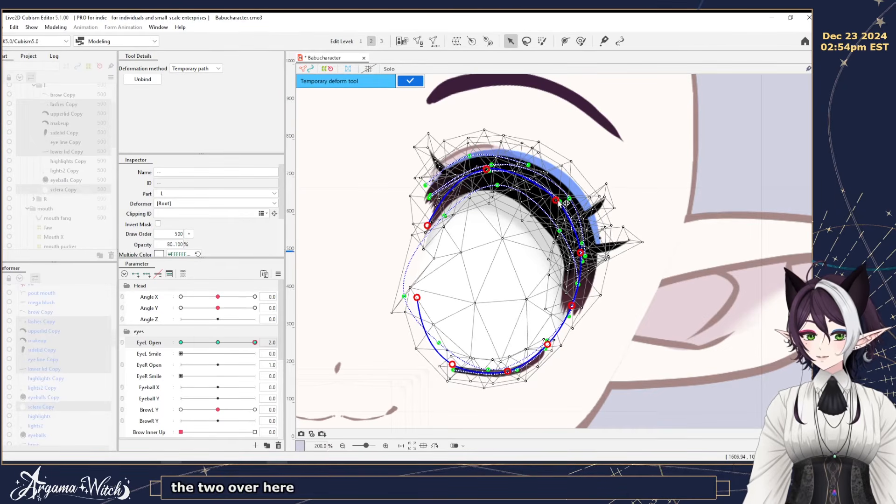
{"action": "left_click_drag", "start_coordinate": [559, 200], "coordinate": [566, 199]}
{"action": "left_click_drag", "start_coordinate": [581, 253], "coordinate": [589, 254]}
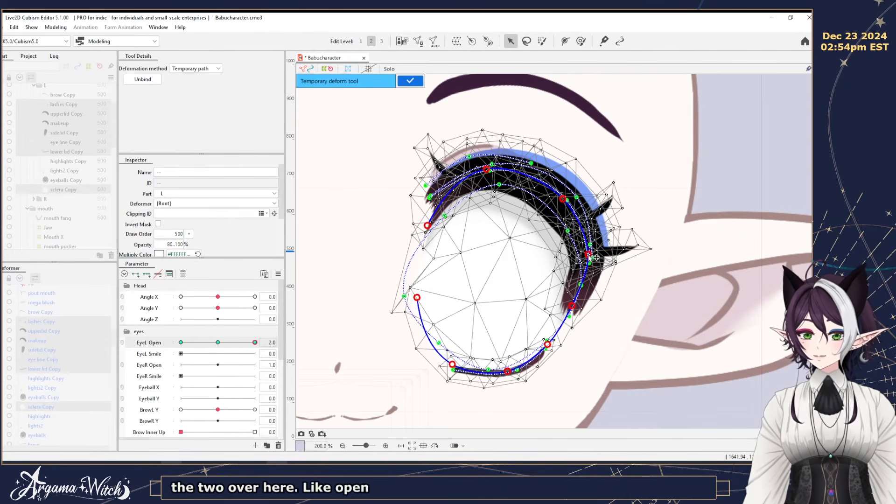
{"action": "left_click_drag", "start_coordinate": [572, 306], "coordinate": [579, 309]}
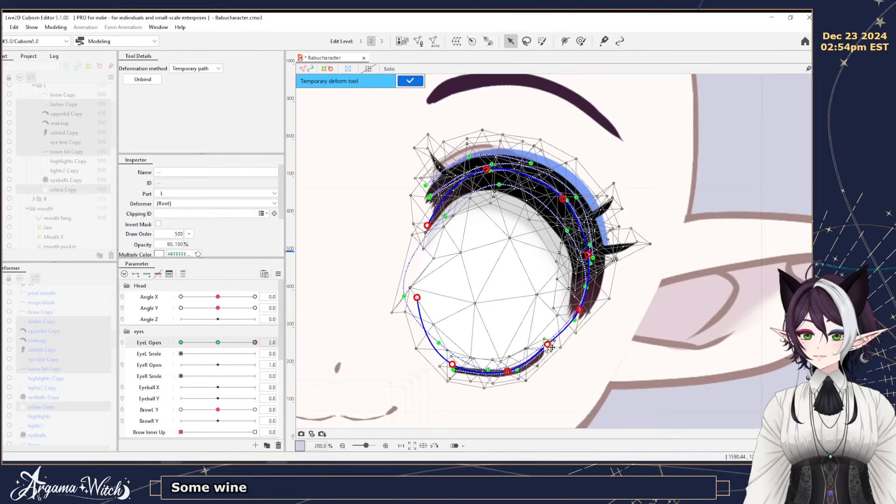
{"action": "left_click_drag", "start_coordinate": [550, 347], "coordinate": [556, 353]}
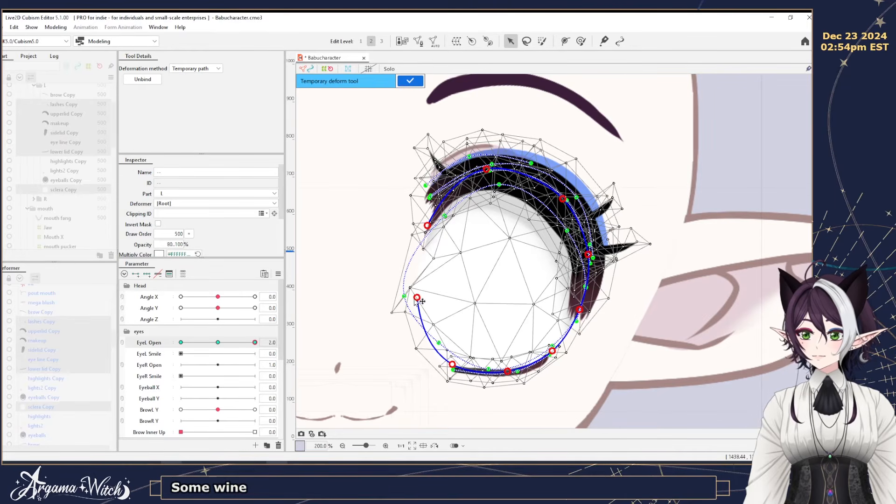
{"action": "left_click_drag", "start_coordinate": [418, 299], "coordinate": [417, 303]}
{"action": "left_click_drag", "start_coordinate": [434, 229], "coordinate": [427, 225]}
{"action": "mouse_move", "coordinate": [250, 346]}
{"action": "left_mouse_down"}
{"action": "mouse_move", "coordinate": [209, 345]}
{"action": "mouse_move", "coordinate": [265, 343]}
{"action": "mouse_move", "coordinate": [206, 346]}
{"action": "mouse_move", "coordinate": [255, 343]}
{"action": "left_mouse_up"}
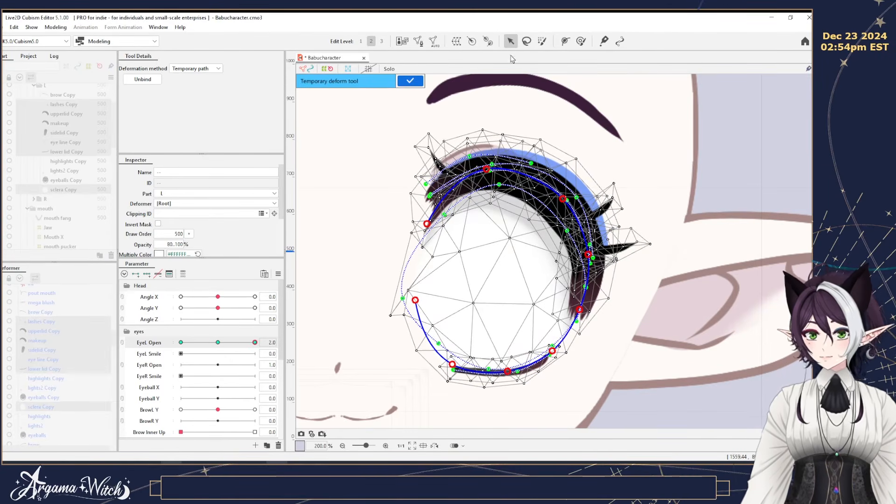
{"action": "left_click", "coordinate": [410, 81]}
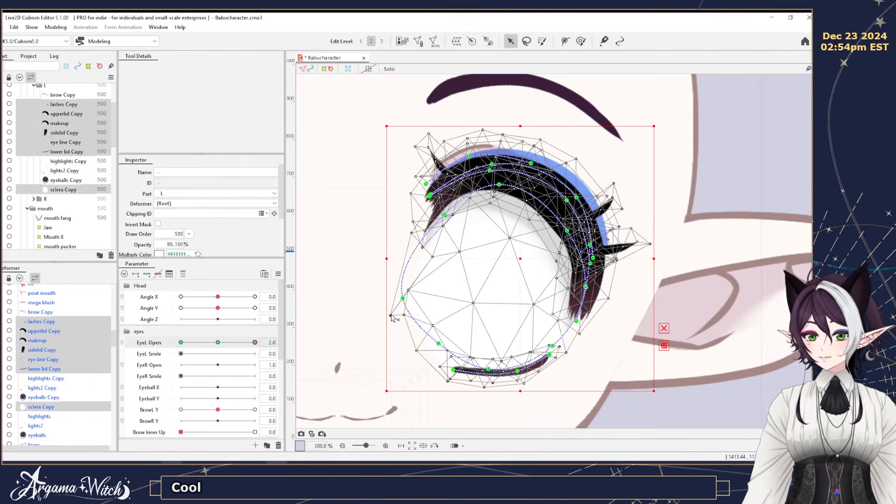
Pull the sclera's protruding inner-side point up and back in at EyeL Open 2.0, and return EyeL Open to 1.0 for comparison.
{"action": "left_click_drag", "start_coordinate": [391, 316], "coordinate": [409, 279]}
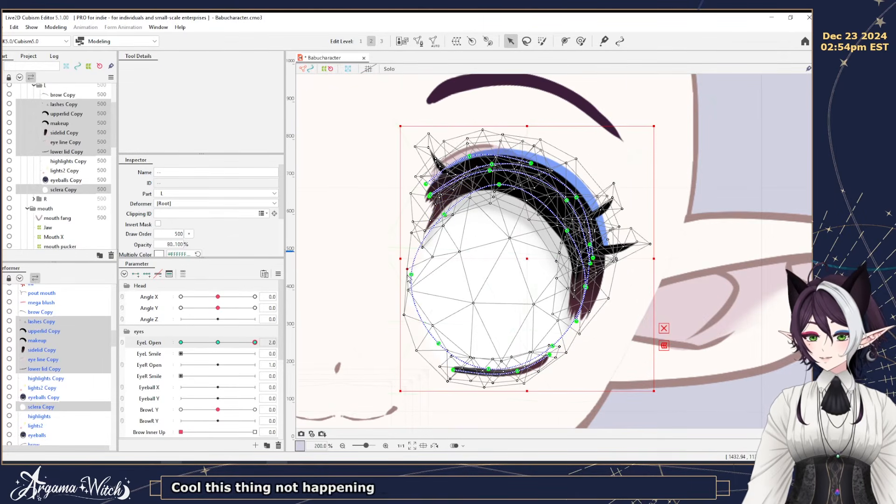
{"action": "left_click_drag", "start_coordinate": [255, 343], "coordinate": [218, 343]}
{"action": "left_click", "coordinate": [218, 343]}
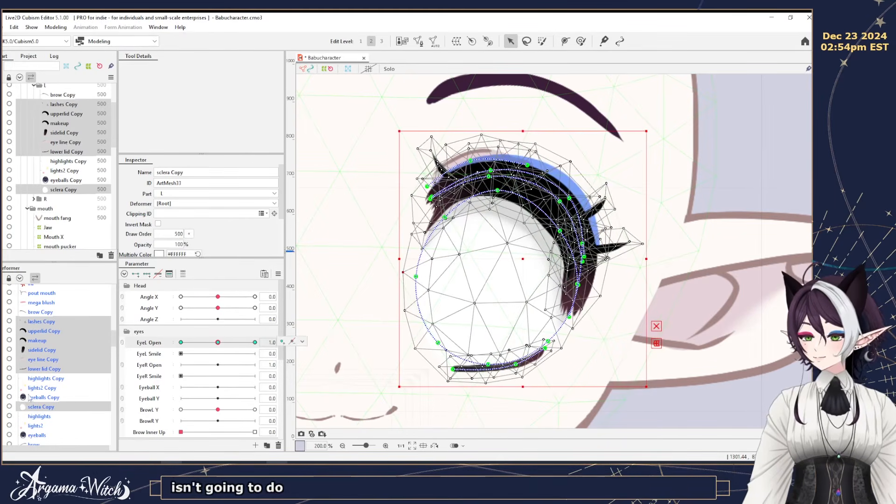
Shrink the eyeballs Copy mesh toward its centre at EyeL Open 2.0.
{"action": "left_click", "coordinate": [29, 397]}
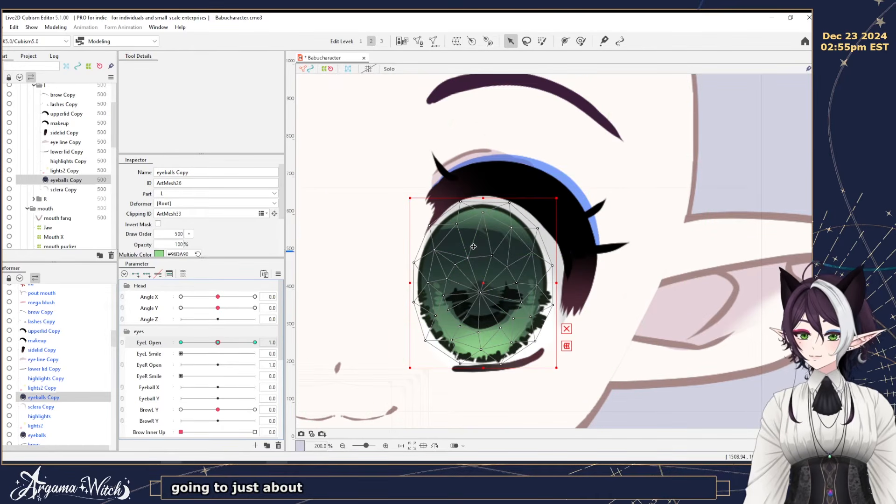
{"action": "left_click", "coordinate": [255, 342]}
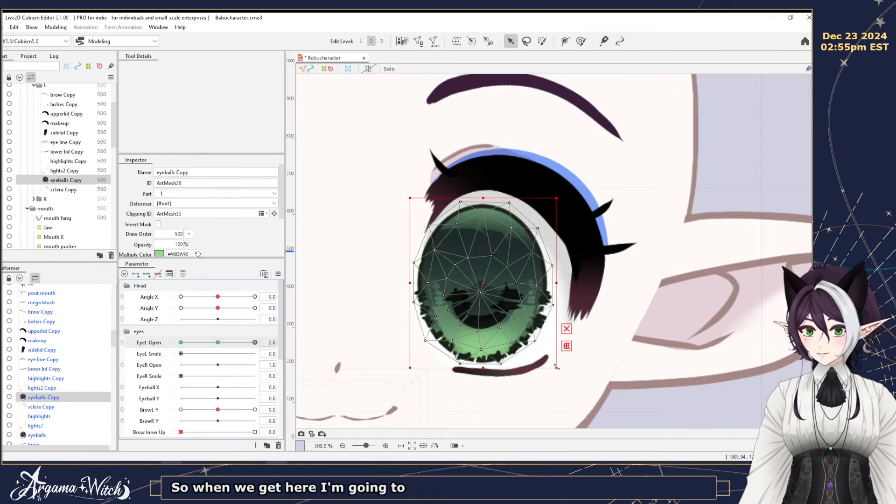
{"action": "left_click_drag", "start_coordinate": [556, 367], "coordinate": [539, 349]}
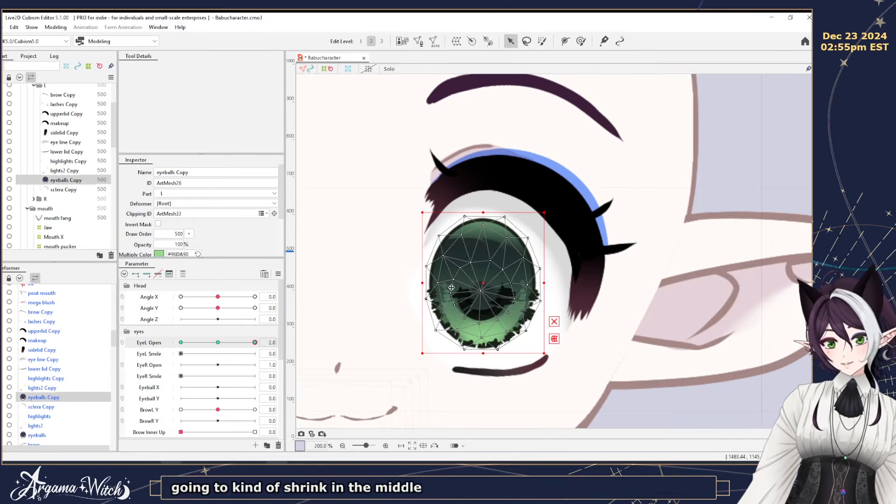
Lasso the eyeball's inner vertices around the pupil and scale them down toward the centre at EyeL Open 2.0.
{"action": "scroll", "coordinate": [452, 288], "scroll_direction": "up", "scroll_amount": 2}
{"action": "key", "text": "l"}
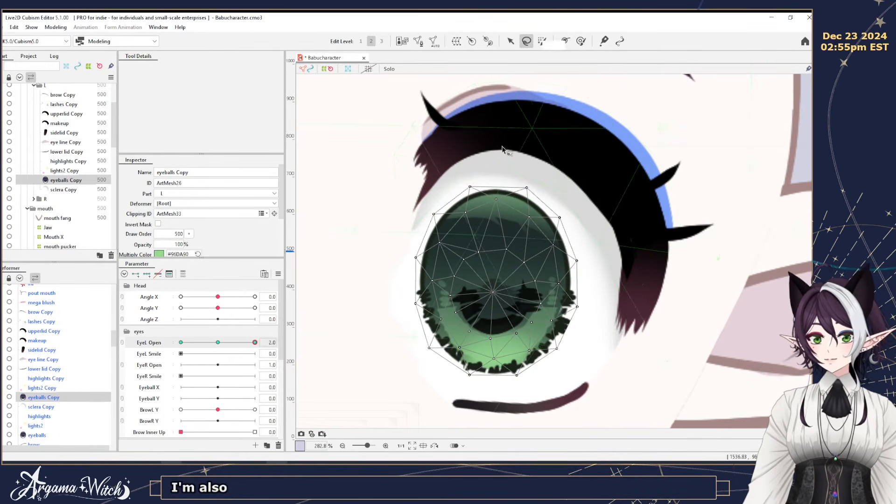
{"action": "left_click_drag", "start_coordinate": [475, 232], "coordinate": [443, 291]}
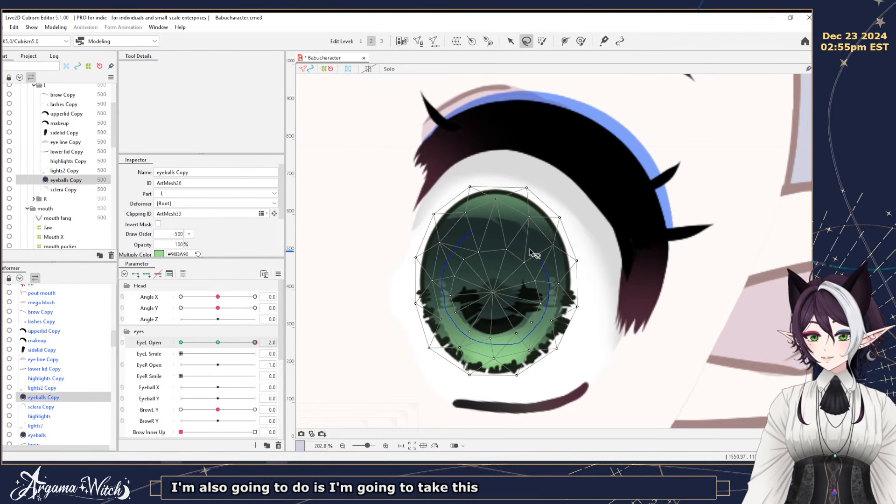
{"action": "left_click_drag", "start_coordinate": [474, 234], "coordinate": [476, 232]}
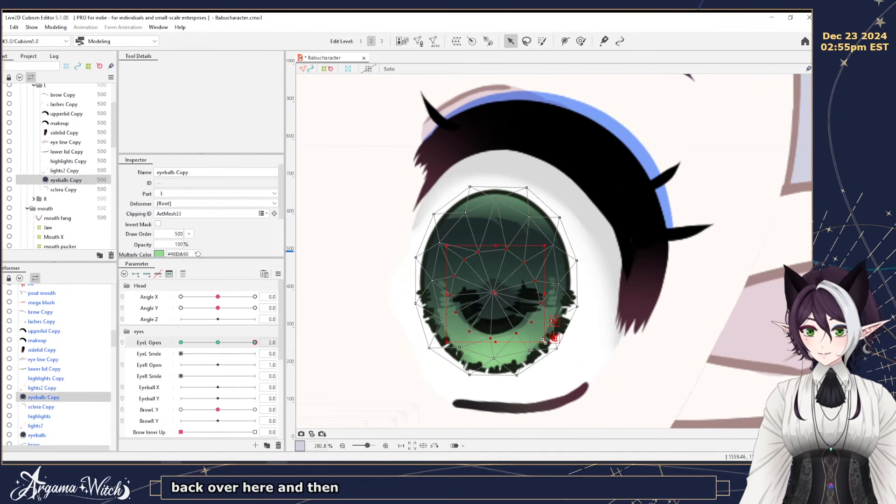
{"action": "left_click_drag", "start_coordinate": [543, 342], "coordinate": [526, 329]}
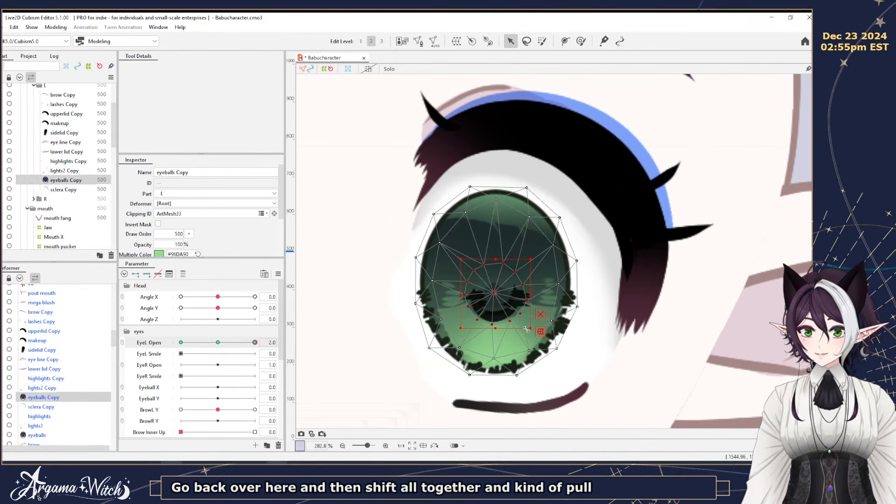
Move the whole eyeballs Copy mesh down over the closed lid at EyeL Open 0.0.
{"action": "left_click_drag", "start_coordinate": [255, 345], "coordinate": [162, 357]}
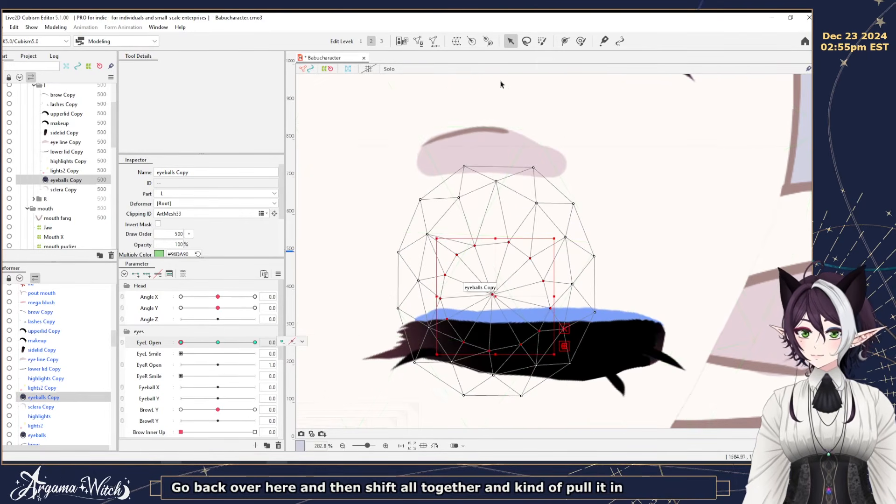
{"action": "left_click", "coordinate": [53, 182]}
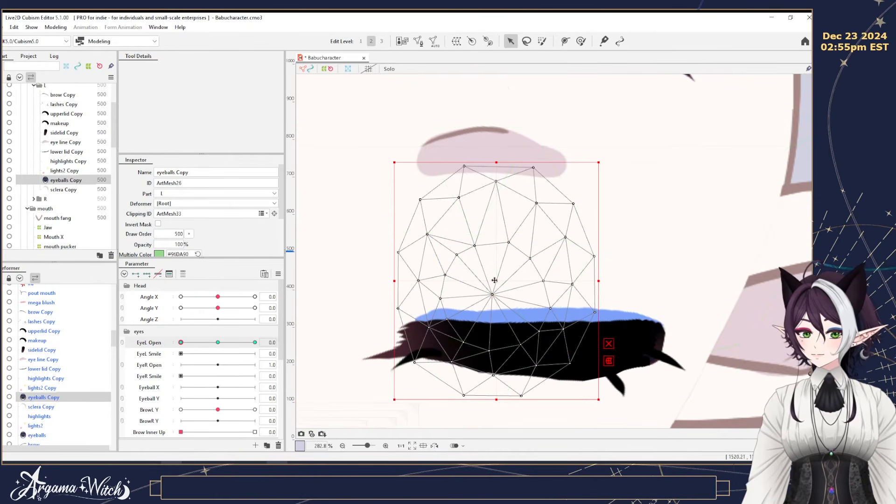
{"action": "left_click_drag", "start_coordinate": [497, 284], "coordinate": [498, 332]}
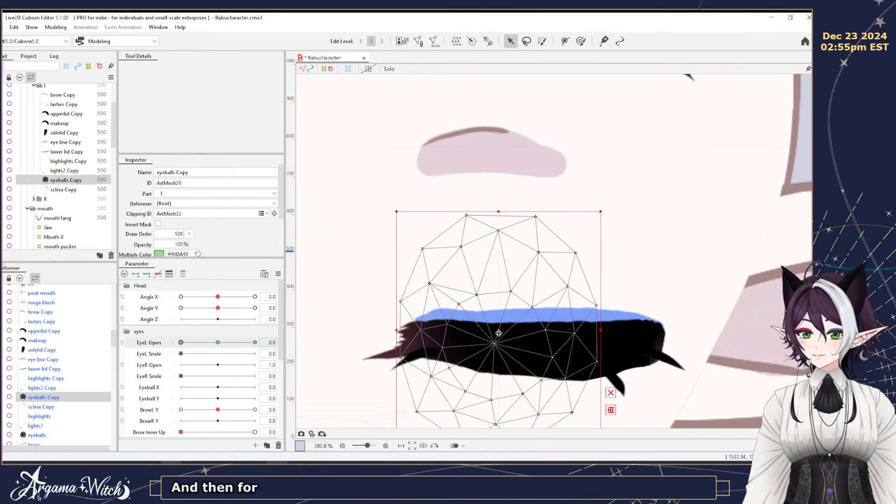
Squash the eyeball mesh slightly flatter and wider at EyeL Open 0.0, and scrub EyeL Open to check its motion.
{"action": "left_click_drag", "start_coordinate": [181, 343], "coordinate": [226, 354]}
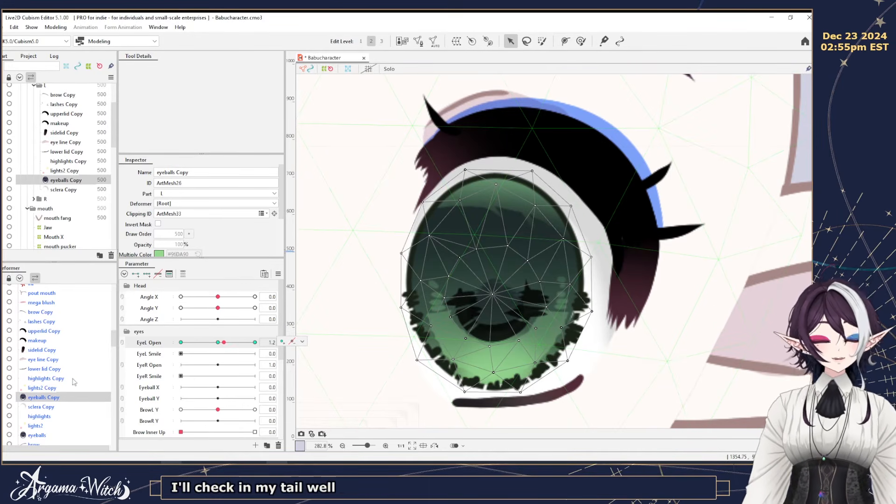
{"action": "left_click_drag", "start_coordinate": [224, 342], "coordinate": [176, 355]}
{"action": "scroll", "coordinate": [352, 344], "scroll_direction": "down", "scroll_amount": 3}
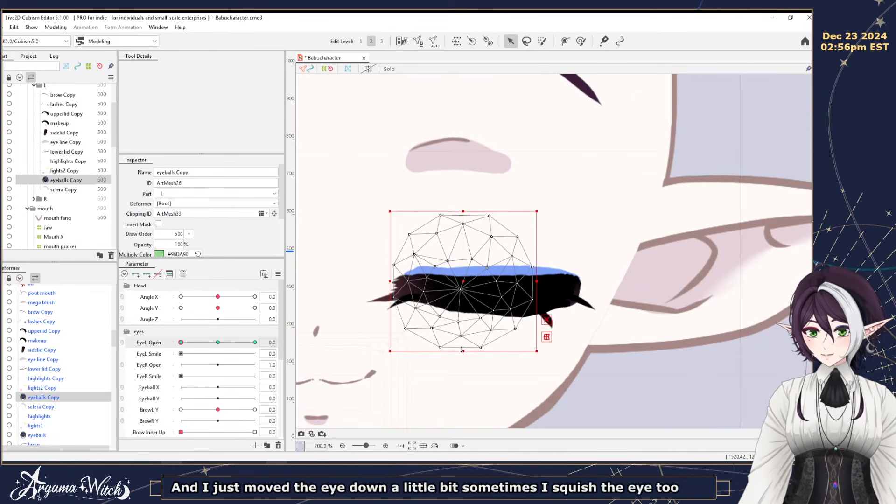
{"action": "left_click_drag", "start_coordinate": [461, 350], "coordinate": [462, 346]}
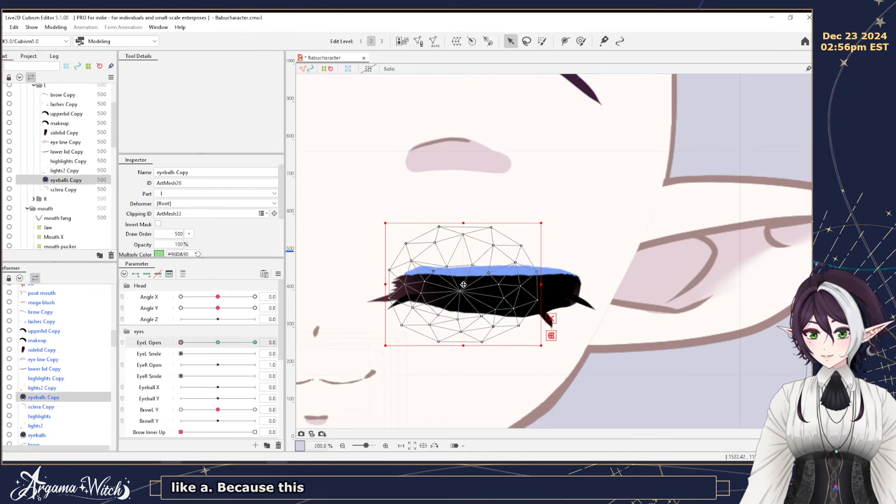
{"action": "mouse_move", "coordinate": [188, 345]}
{"action": "left_mouse_down"}
{"action": "mouse_move", "coordinate": [252, 344]}
{"action": "mouse_move", "coordinate": [177, 351]}
{"action": "left_mouse_up"}
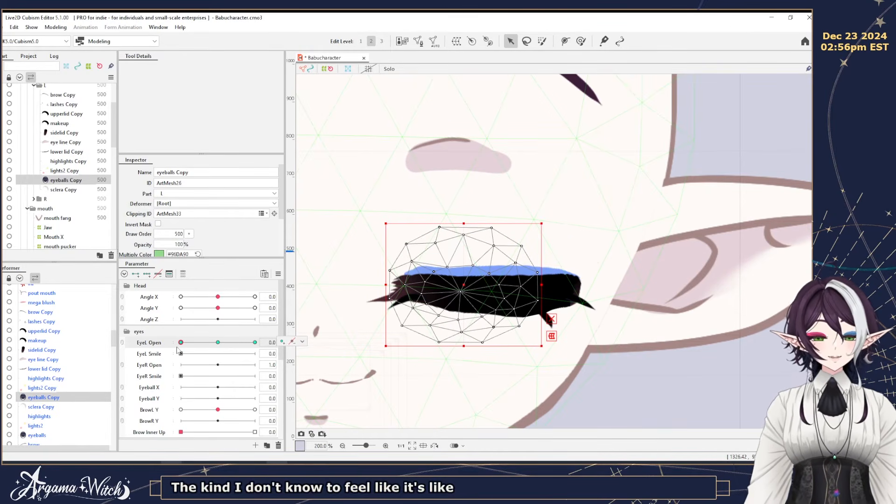
{"action": "left_click_drag", "start_coordinate": [181, 342], "coordinate": [242, 342]}
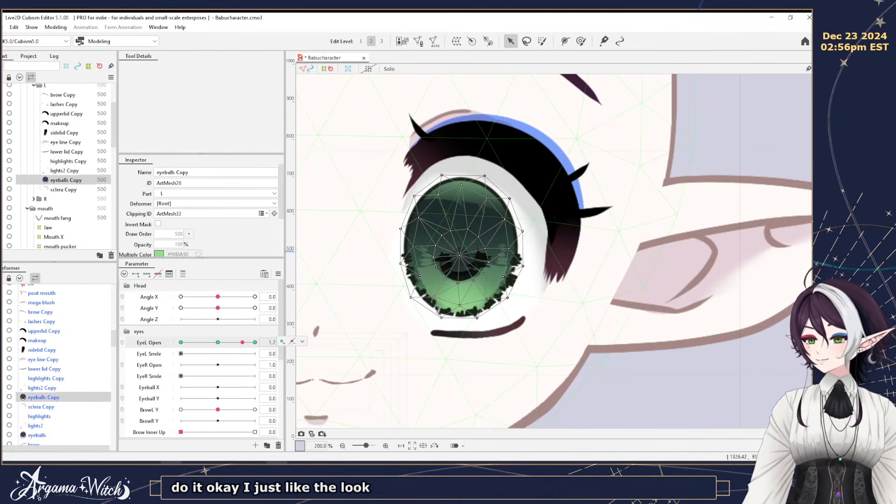
Show the highlights Copy and lights2 Copy layers again and return EyeL Open to 1.0 to check the highlights.
{"action": "left_click", "coordinate": [4, 161]}
{"action": "left_click", "coordinate": [4, 170]}
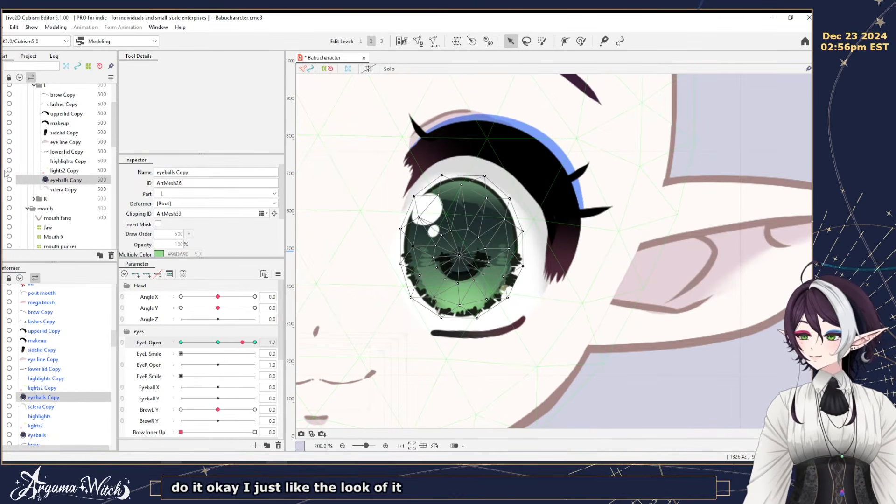
{"action": "left_click", "coordinate": [68, 161]}
{"action": "left_click_drag", "start_coordinate": [242, 342], "coordinate": [218, 347]}
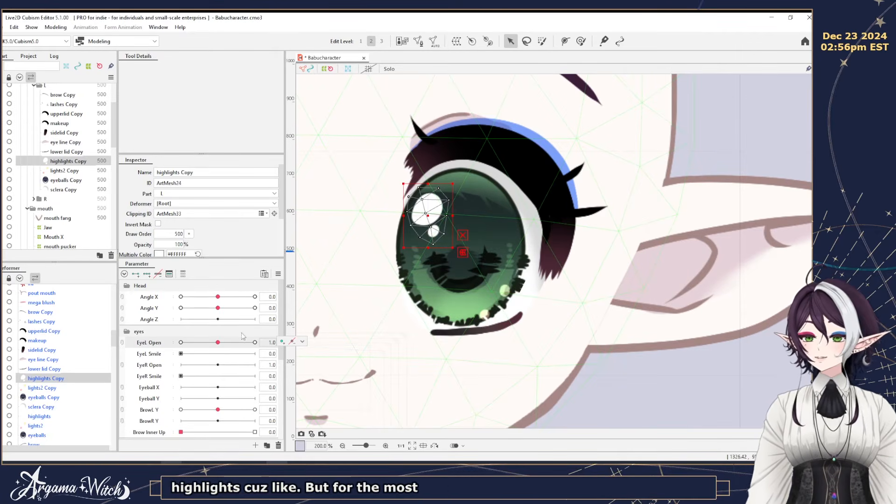
{"action": "mouse_move", "coordinate": [219, 343]}
{"action": "left_mouse_down"}
{"action": "mouse_move", "coordinate": [256, 345]}
{"action": "mouse_move", "coordinate": [219, 347]}
{"action": "left_mouse_up"}
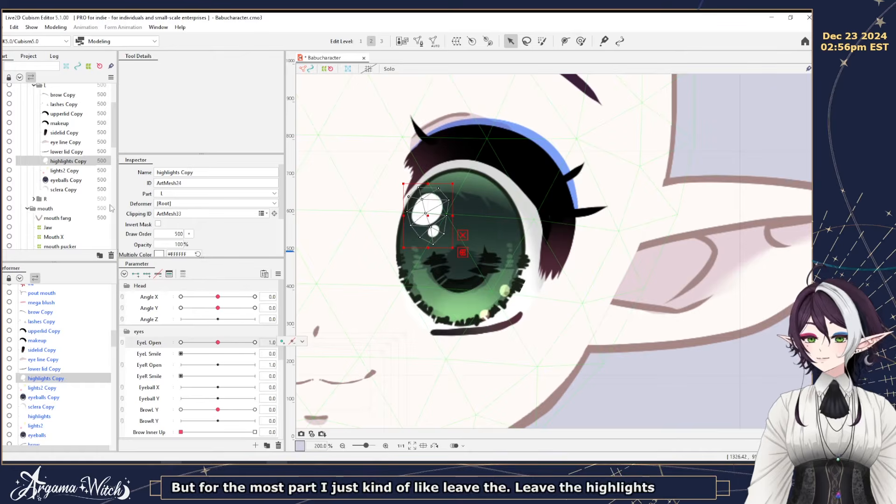
Create a warp deformer named EyeL XY as parent of the eyeballs Copy and lights2 Copy meshes.
{"action": "left_click", "coordinate": [53, 181]}
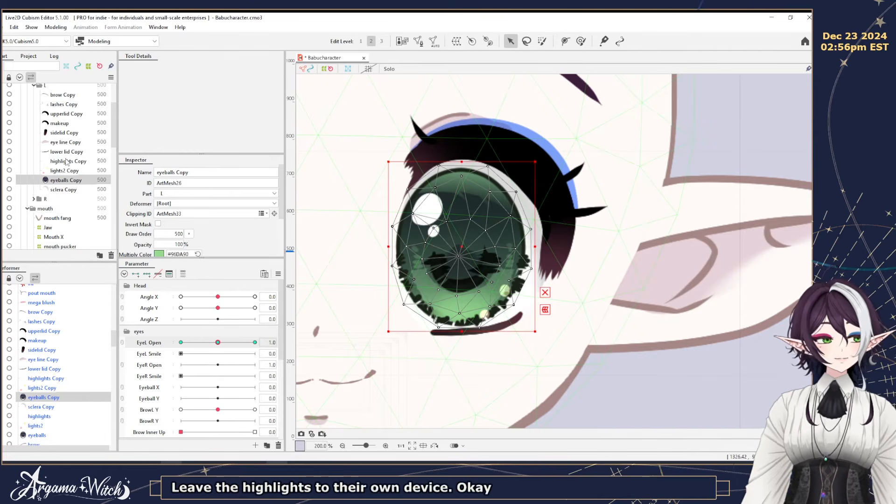
{"action": "scroll", "coordinate": [240, 357], "scroll_direction": "down", "scroll_amount": 1}
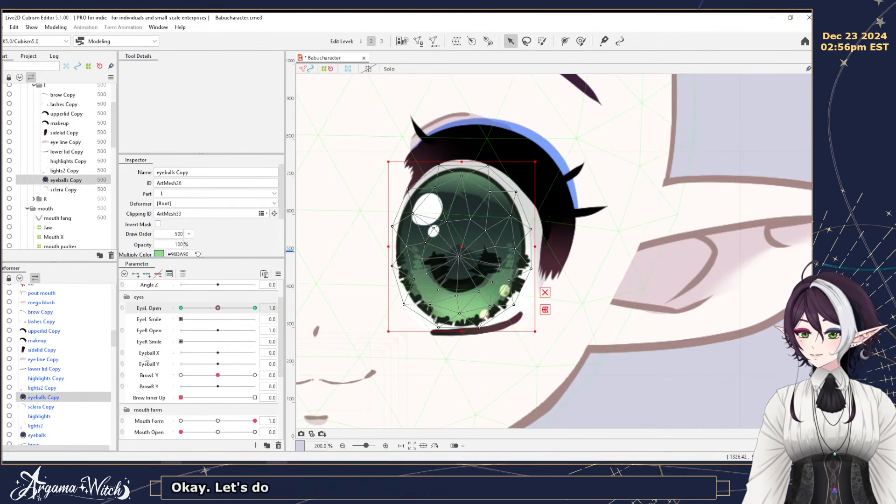
{"action": "left_click", "coordinate": [58, 172], "text": "ctrl"}
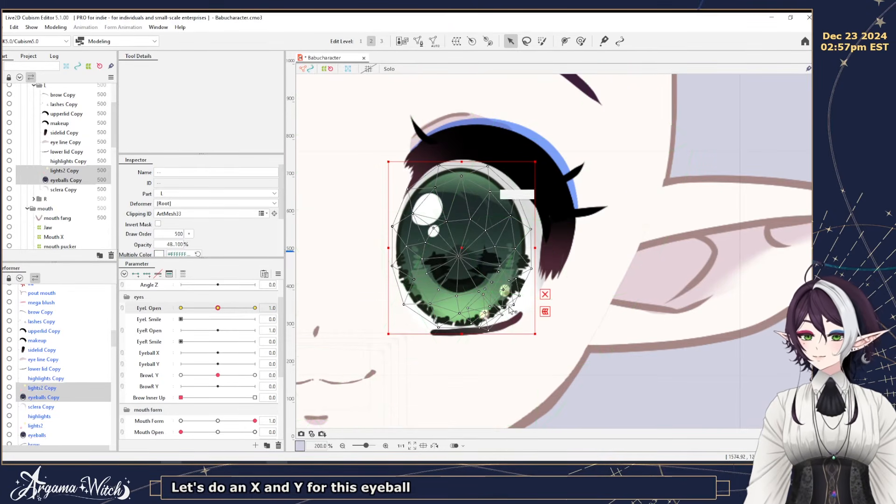
{"action": "left_click", "coordinate": [456, 41]}
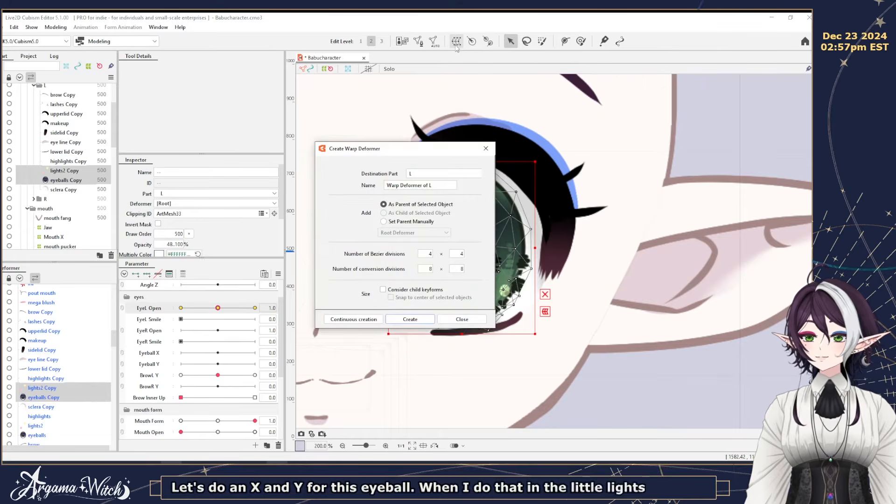
{"action": "triple_click", "coordinate": [447, 185]}
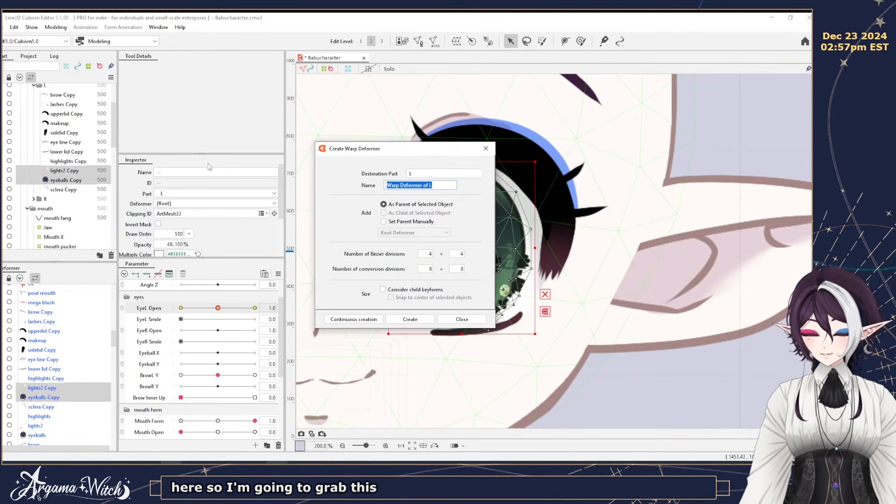
{"action": "type", "text": "EyeL XY"}
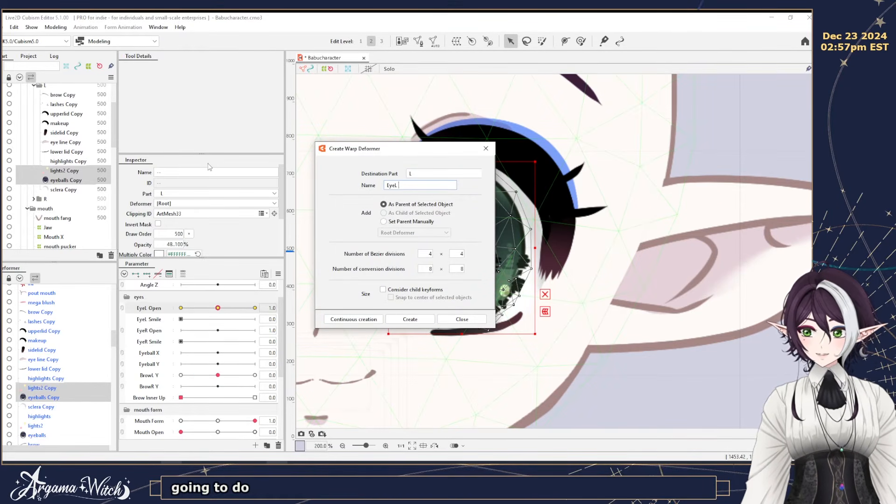
{"action": "left_click", "coordinate": [418, 319]}
Add three keyforms on Eyeball X to the EyeL XY deformer and move it toward the nose at -1.0.
{"action": "left_click", "coordinate": [154, 354]}
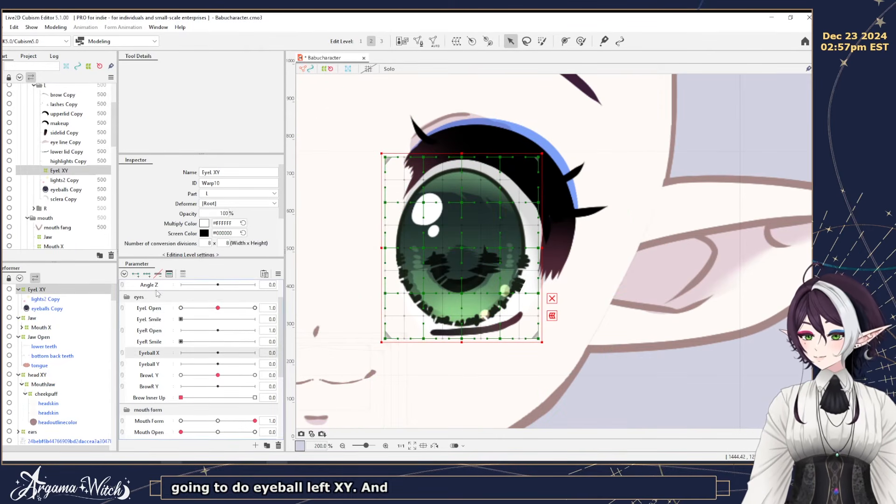
{"action": "left_click", "coordinate": [214, 354]}
{"action": "left_click", "coordinate": [181, 352]}
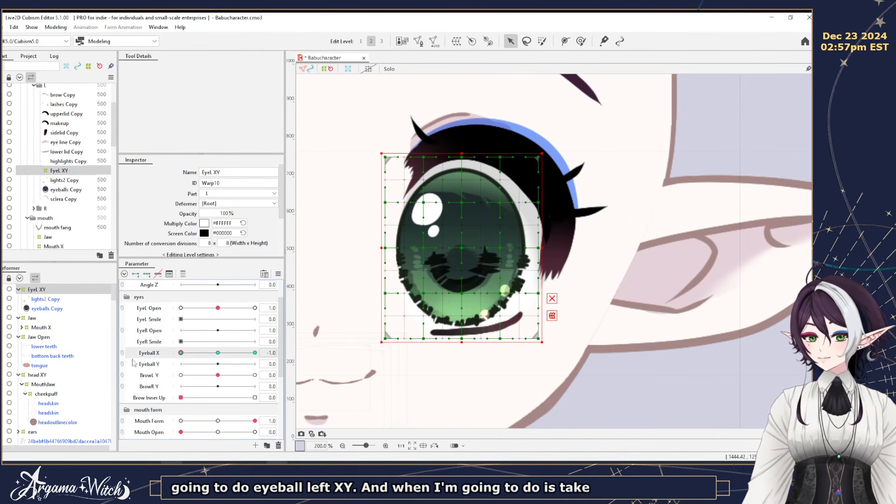
{"action": "left_click", "coordinate": [455, 247]}
{"action": "left_click_drag", "start_coordinate": [456, 247], "coordinate": [437, 249]}
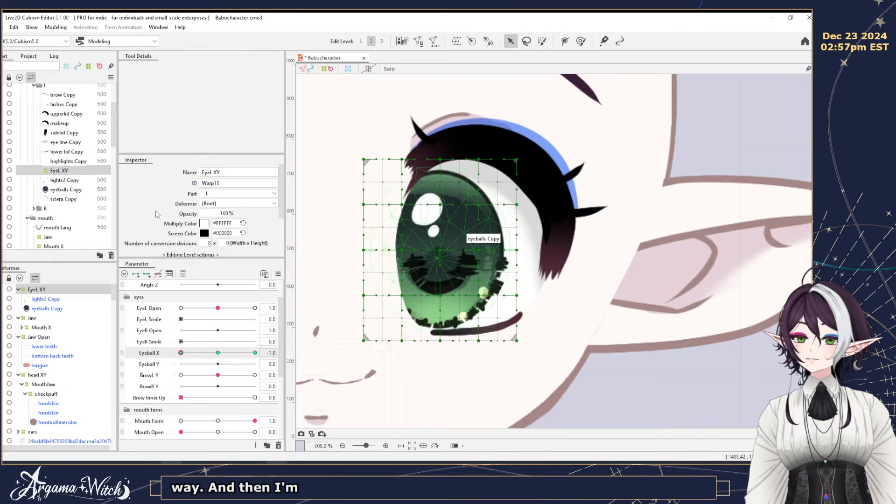
Set the EyeL XY deformer's Bezier division number to 2 x 2.
{"action": "scroll", "coordinate": [208, 243], "scroll_direction": "down", "scroll_amount": 2}
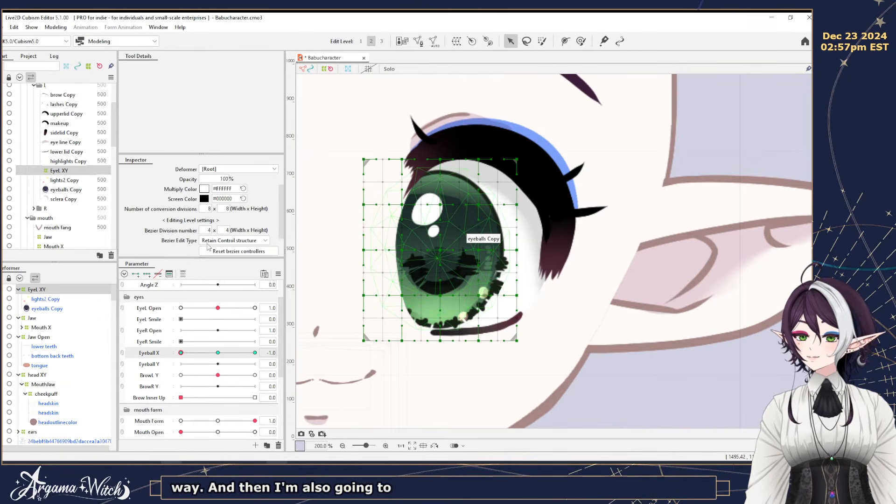
{"action": "double_click", "coordinate": [226, 230]}
{"action": "type", "text": "3"}
{"action": "key", "text": "Return"}
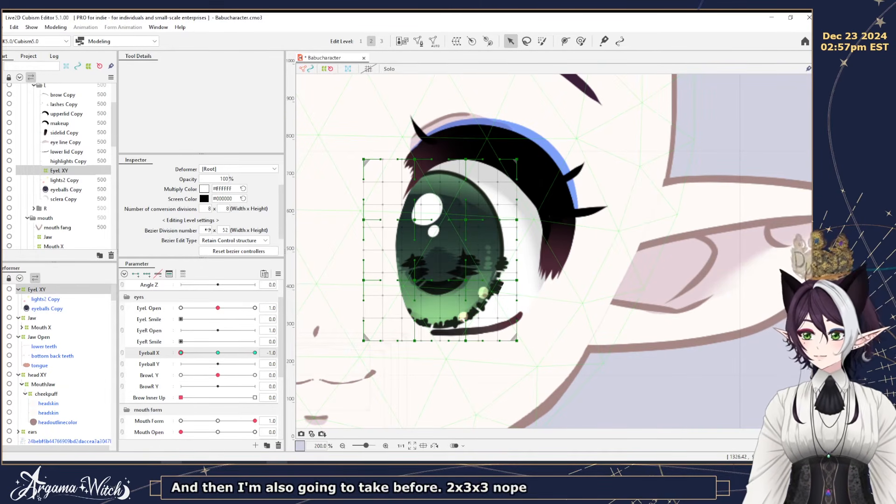
{"action": "type", "text": "2"}
{"action": "key", "text": "Return"}
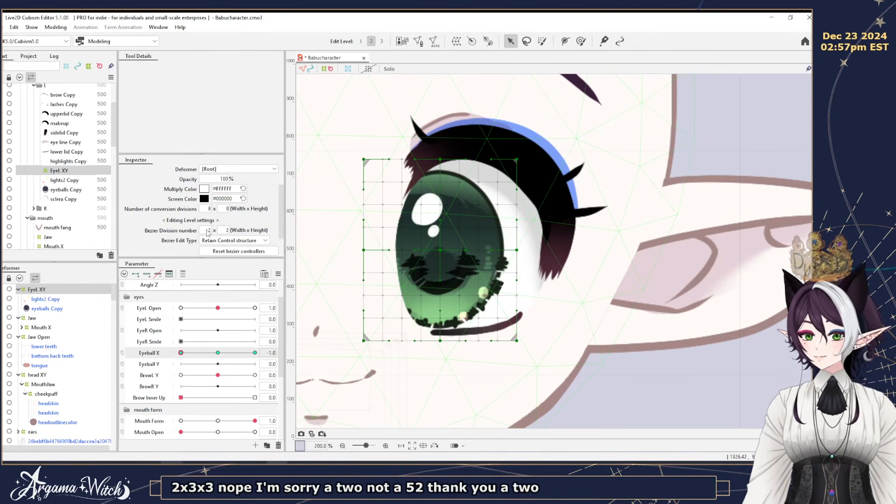
{"action": "key", "text": "Return"}
Curve the EyeL XY grid toward the nose at Eyeball X -1.0 by shifting its middle-row points and pulling the nose-side corners inward.
{"action": "left_click_drag", "start_coordinate": [441, 256], "coordinate": [435, 256]}
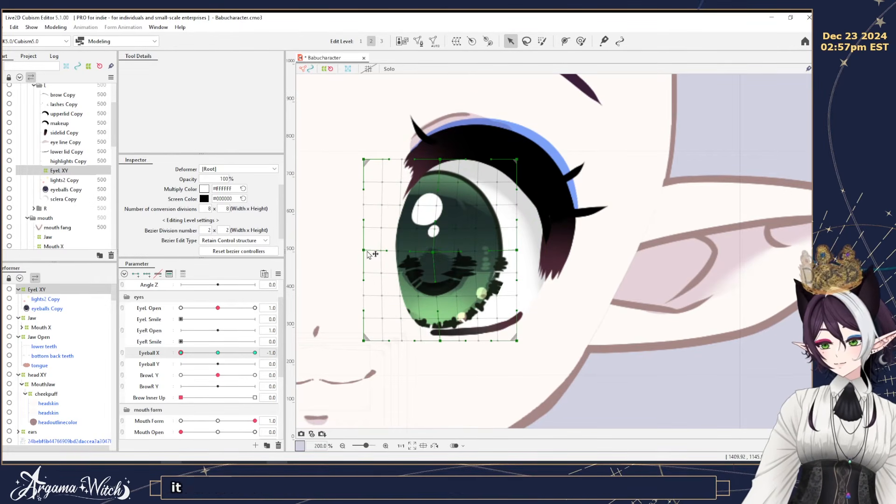
{"action": "left_click_drag", "start_coordinate": [364, 250], "coordinate": [360, 250]}
{"action": "left_click_drag", "start_coordinate": [517, 250], "coordinate": [510, 250]}
{"action": "left_click_drag", "start_coordinate": [368, 343], "coordinate": [371, 343]}
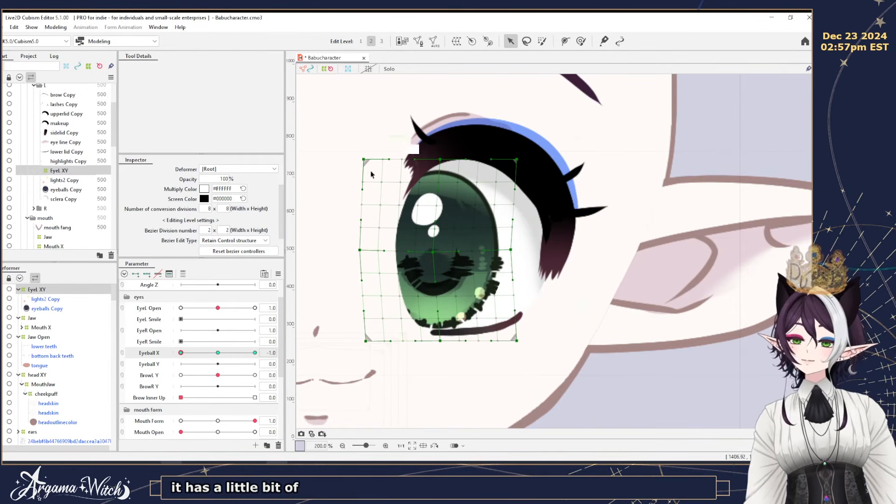
{"action": "left_click_drag", "start_coordinate": [363, 159], "coordinate": [367, 159]}
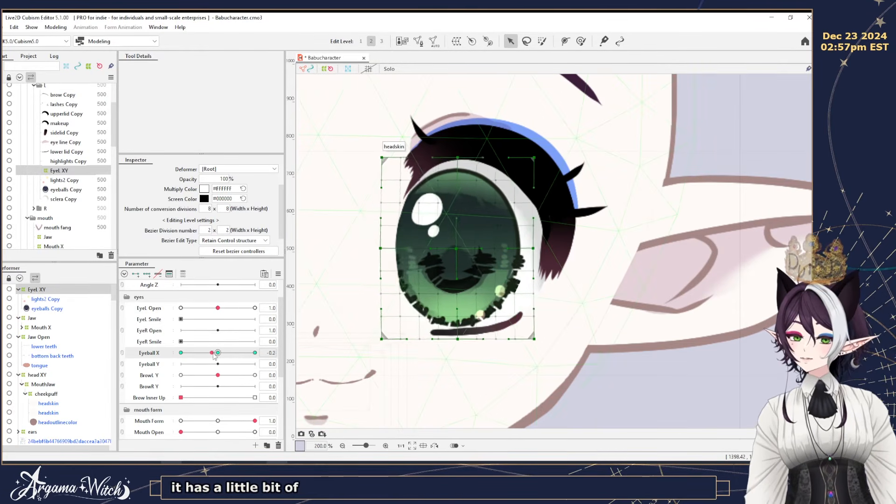
Move the whole EyeL XY deformer toward the ear at Eyeball X 1.0.
{"action": "left_click_drag", "start_coordinate": [181, 353], "coordinate": [255, 352]}
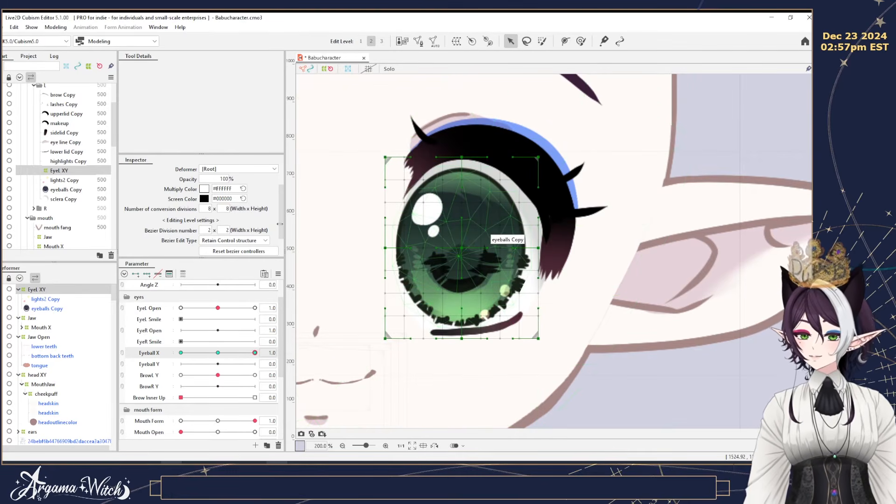
{"action": "left_click", "coordinate": [461, 251]}
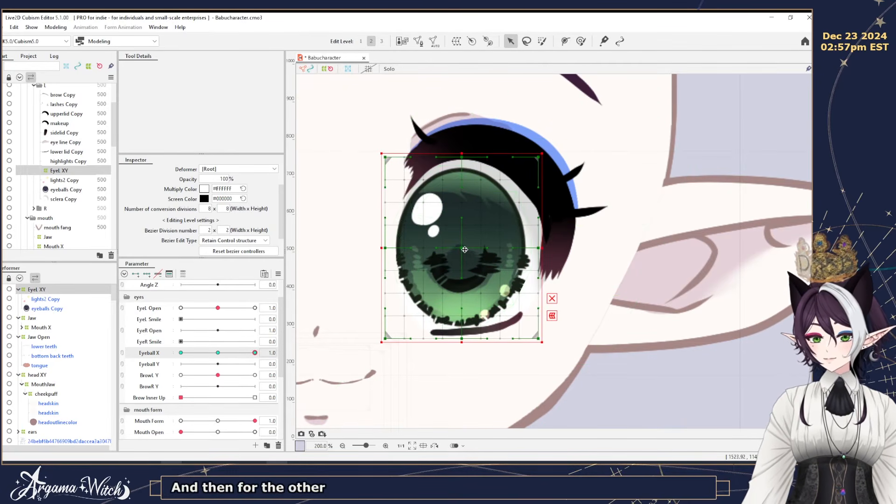
{"action": "left_click_drag", "start_coordinate": [465, 250], "coordinate": [514, 248]}
{"action": "left_click", "coordinate": [611, 262]}
Curve the EyeL XY grid toward the ear at Eyeball X 1.0 by shifting its side midpoints and pulling the ear-side corners inward.
{"action": "left_click_drag", "start_coordinate": [427, 248], "coordinate": [440, 247]}
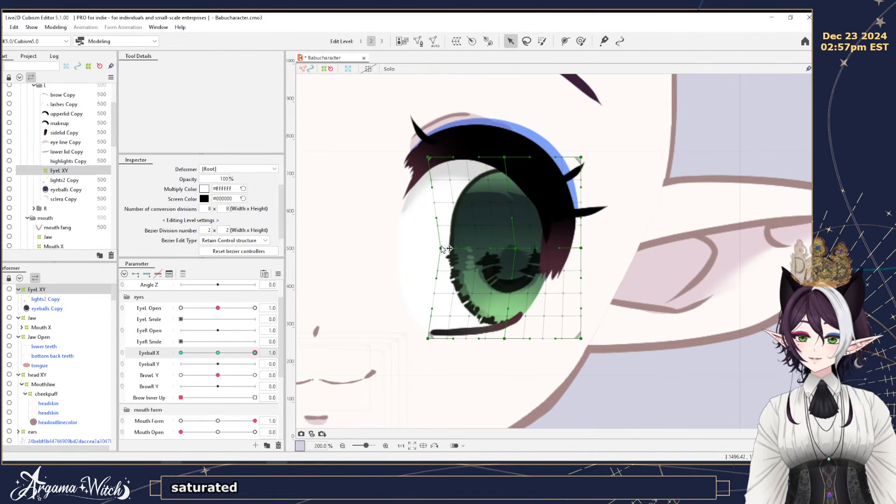
{"action": "left_click_drag", "start_coordinate": [581, 248], "coordinate": [586, 248]}
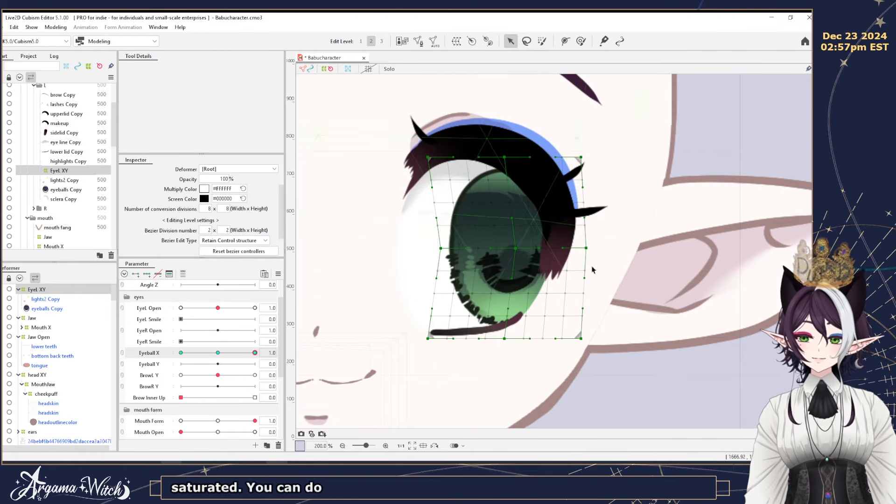
{"action": "left_click_drag", "start_coordinate": [582, 341], "coordinate": [576, 342]}
{"action": "left_click_drag", "start_coordinate": [581, 158], "coordinate": [578, 159]}
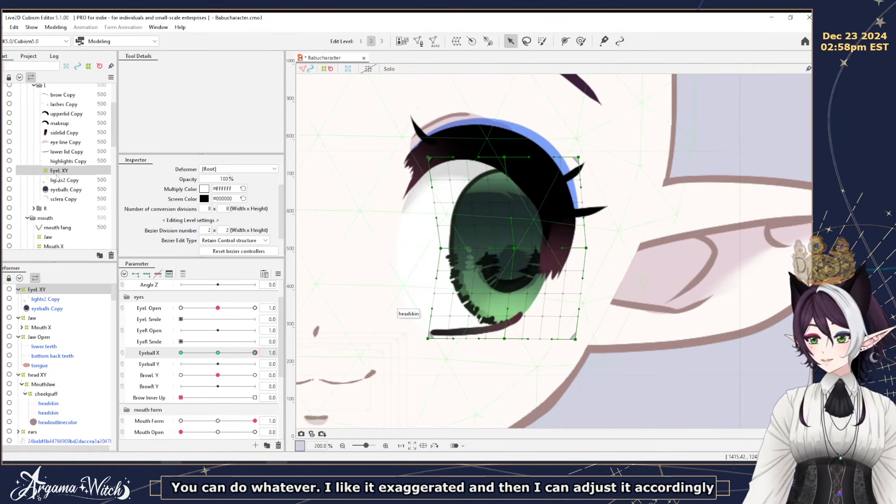
Nudge the EyeL XY deformer slightly upward at Eyeball X -1.0 to level it with the centre pose.
{"action": "left_click_drag", "start_coordinate": [220, 364], "coordinate": [180, 365]}
{"action": "left_click_drag", "start_coordinate": [255, 353], "coordinate": [163, 354]}
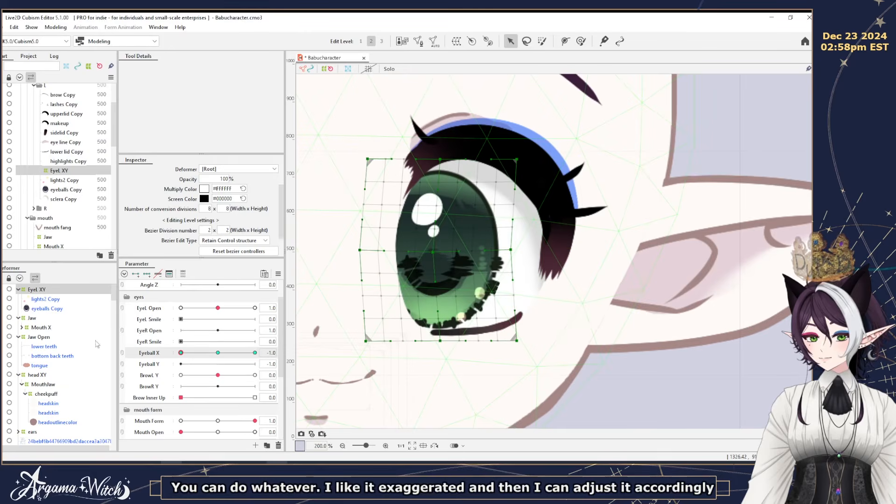
{"action": "left_click", "coordinate": [63, 173]}
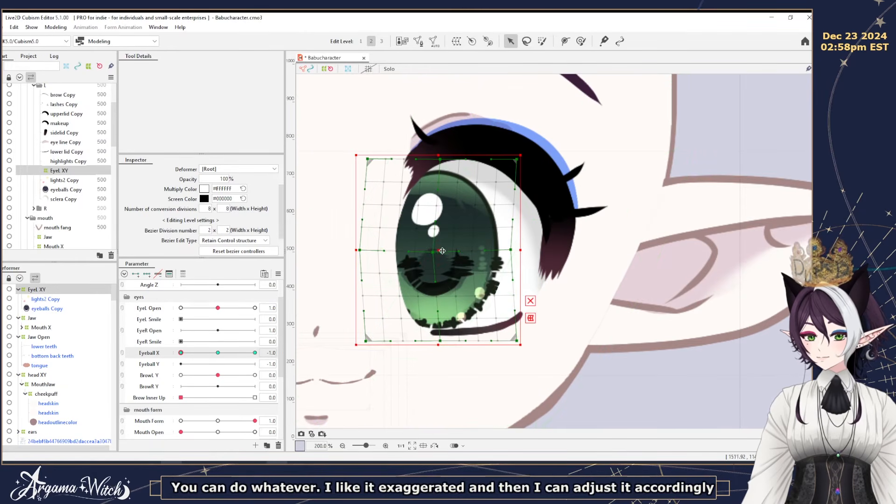
{"action": "left_click_drag", "start_coordinate": [439, 251], "coordinate": [439, 249]}
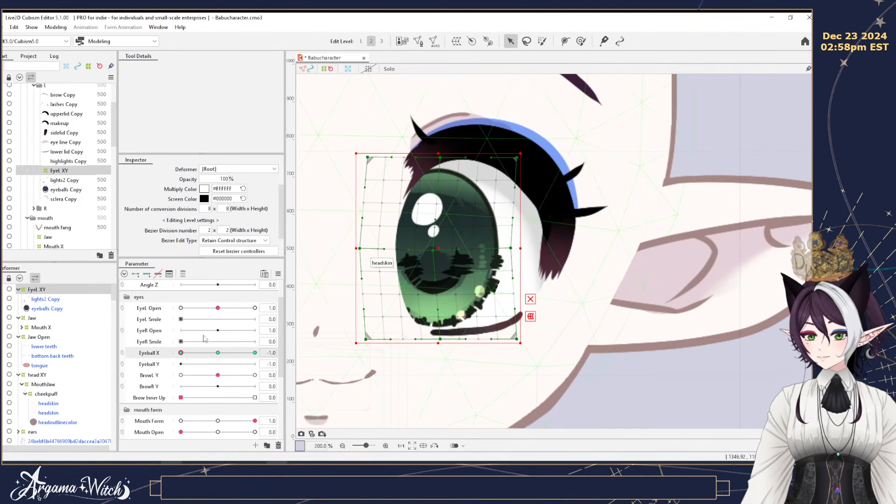
Shift the EyeL XY deformer farther toward the ear at Eyeball X 1.0, and reset Eyeball X to 0.0.
{"action": "left_click_drag", "start_coordinate": [181, 353], "coordinate": [255, 352]}
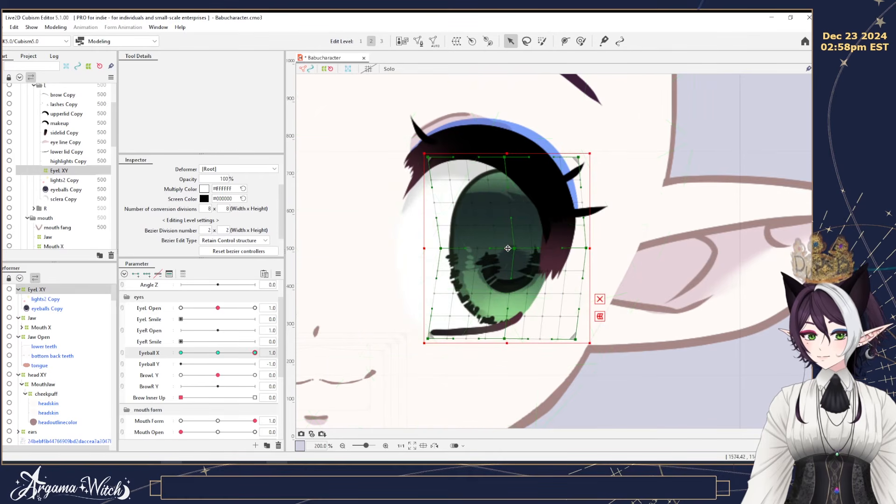
{"action": "left_click_drag", "start_coordinate": [513, 249], "coordinate": [513, 248]}
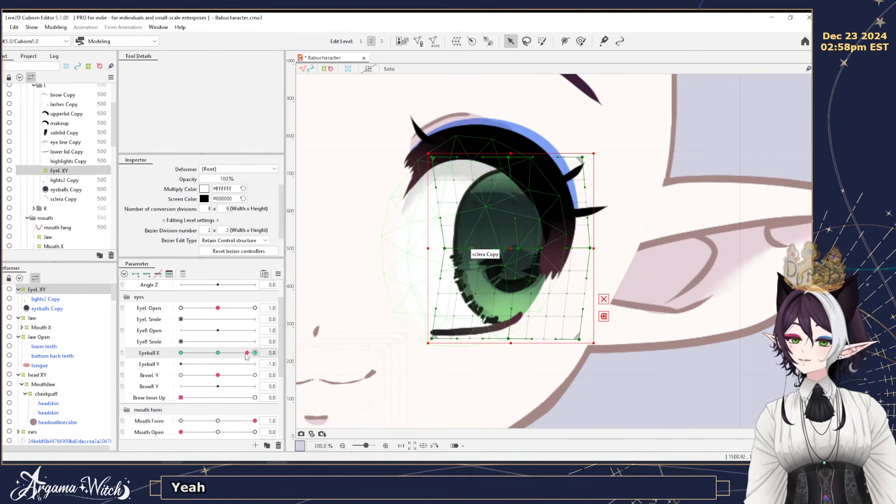
{"action": "left_click_drag", "start_coordinate": [247, 353], "coordinate": [255, 374]}
{"action": "left_click", "coordinate": [219, 353]}
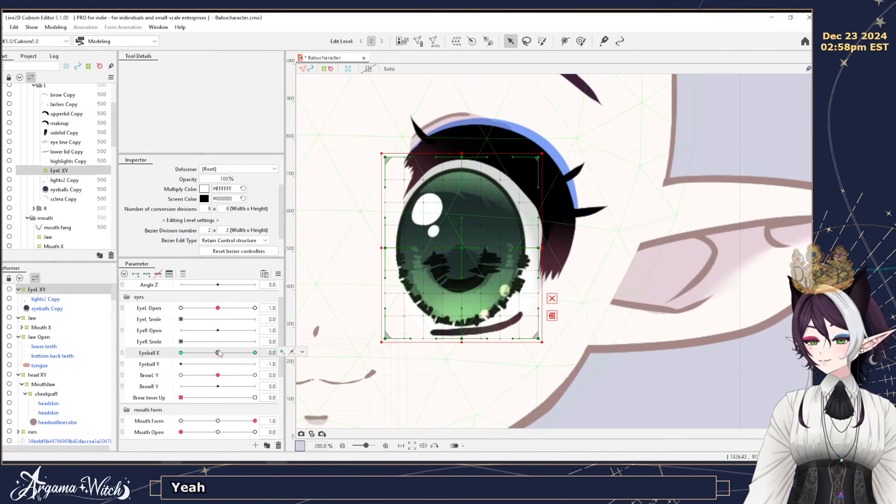
Add three keyforms on Eyeball Y to the EyeL XY deformer and move it up at 1.0.
{"action": "left_click", "coordinate": [153, 365]}
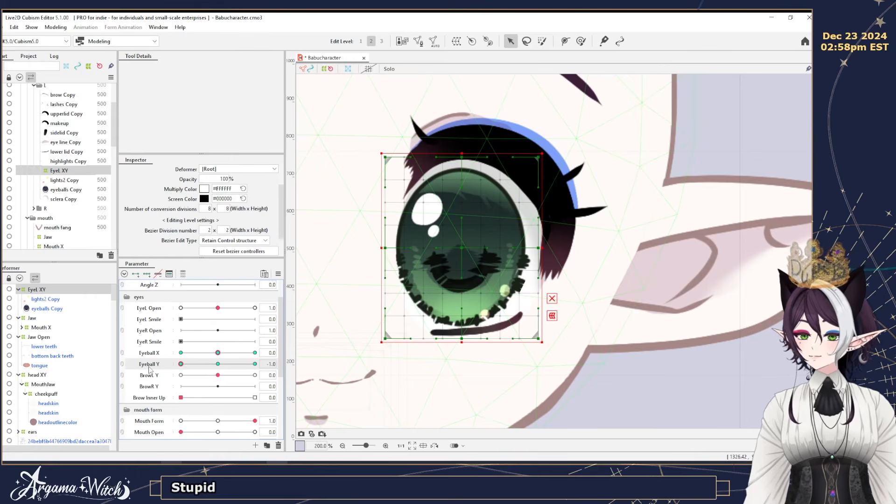
{"action": "left_click", "coordinate": [255, 364]}
{"action": "left_click", "coordinate": [217, 364]}
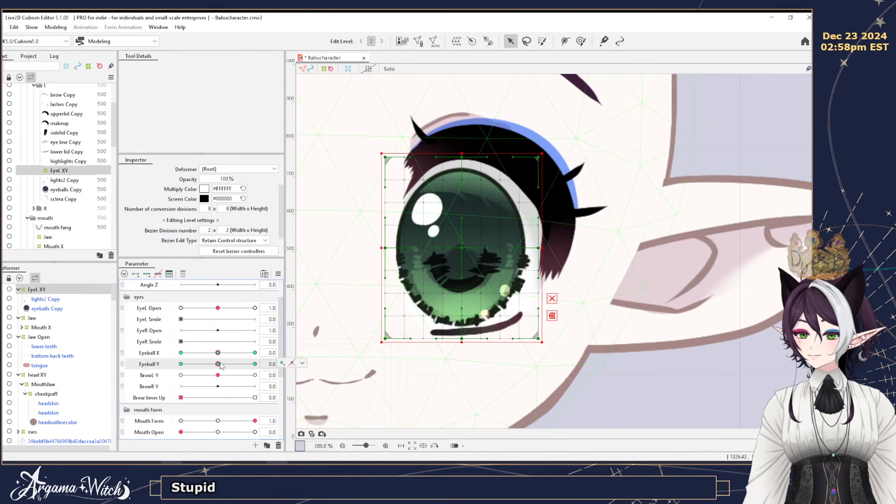
{"action": "left_click", "coordinate": [254, 364]}
{"action": "left_click_drag", "start_coordinate": [463, 250], "coordinate": [464, 222]}
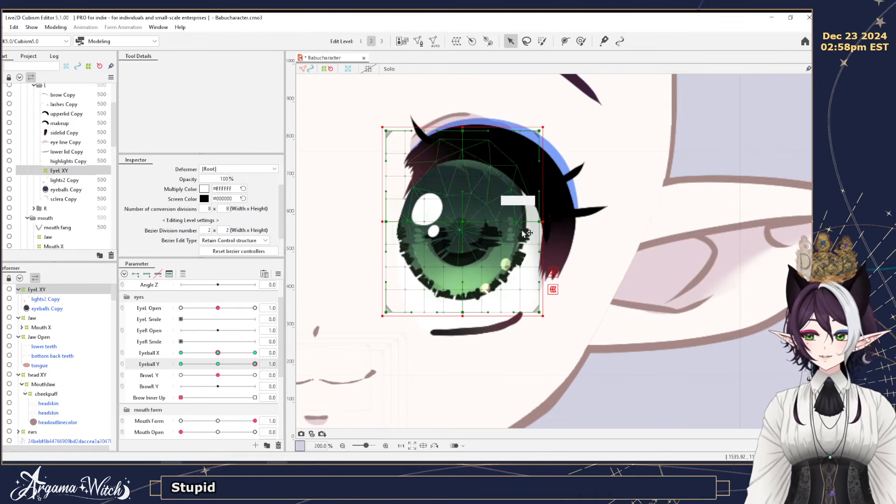
{"action": "left_click", "coordinate": [553, 272]}
Bow the EyeL XY grid upward at Eyeball Y 1.0 by raising its centre and lower midpoints and the columns beside them.
{"action": "left_click_drag", "start_coordinate": [462, 223], "coordinate": [462, 215]}
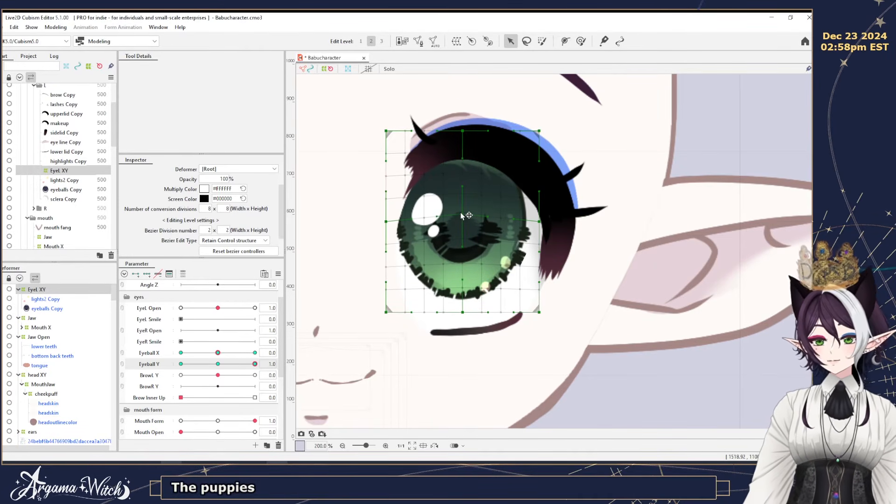
{"action": "left_click_drag", "start_coordinate": [462, 310], "coordinate": [465, 300]}
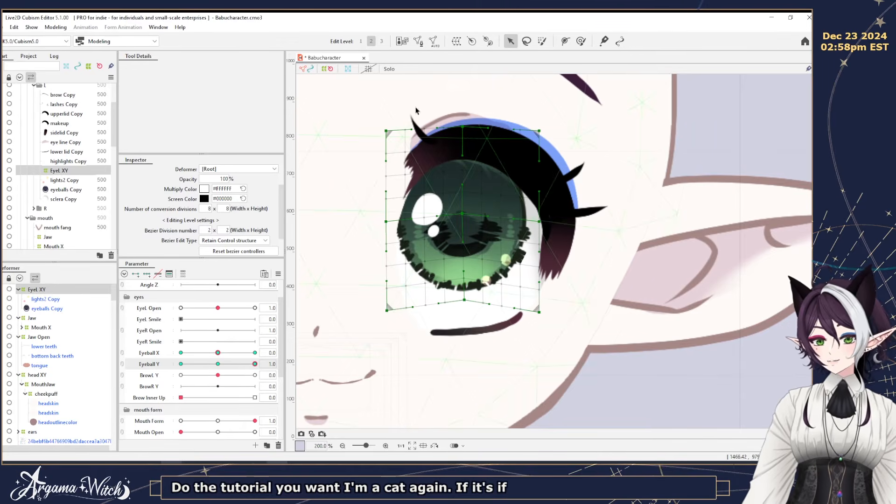
{"action": "left_click_drag", "start_coordinate": [415, 112], "coordinate": [433, 316]}
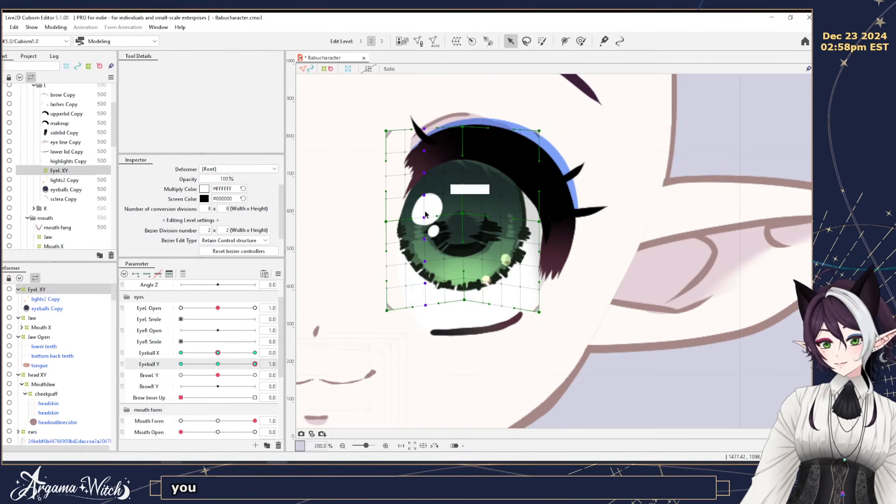
{"action": "left_click_drag", "start_coordinate": [424, 217], "coordinate": [425, 213]}
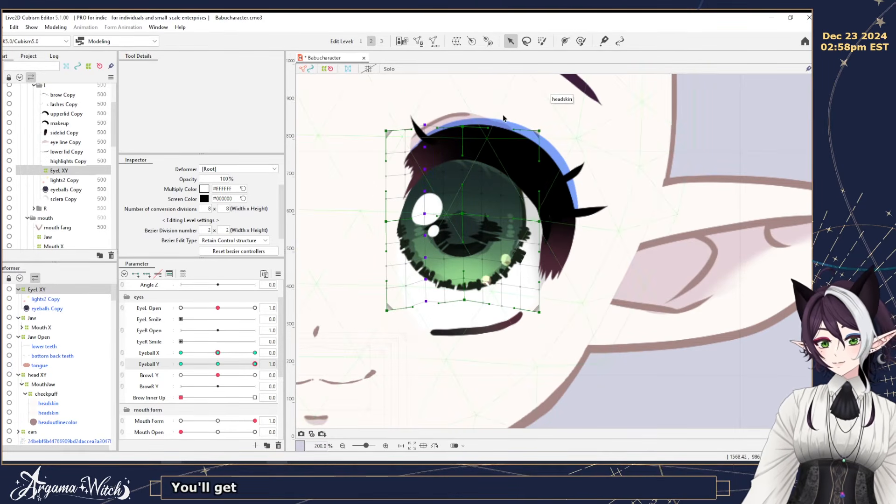
{"action": "left_click", "coordinate": [516, 200]}
{"action": "left_click_drag", "start_coordinate": [525, 317], "coordinate": [524, 317]}
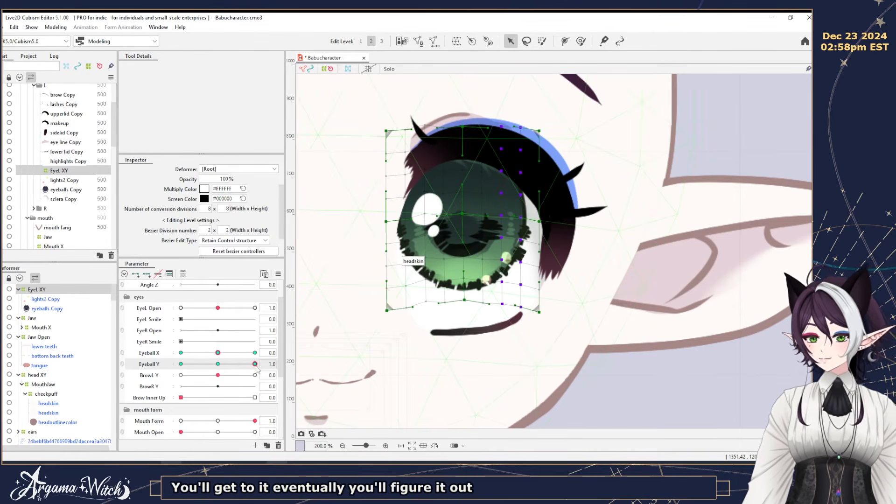
Move the EyeL XY deformer down at Eyeball Y -1.0 so the iris sits on the lower lid.
{"action": "left_click_drag", "start_coordinate": [290, 367], "coordinate": [117, 359]}
{"action": "left_click", "coordinate": [53, 171]}
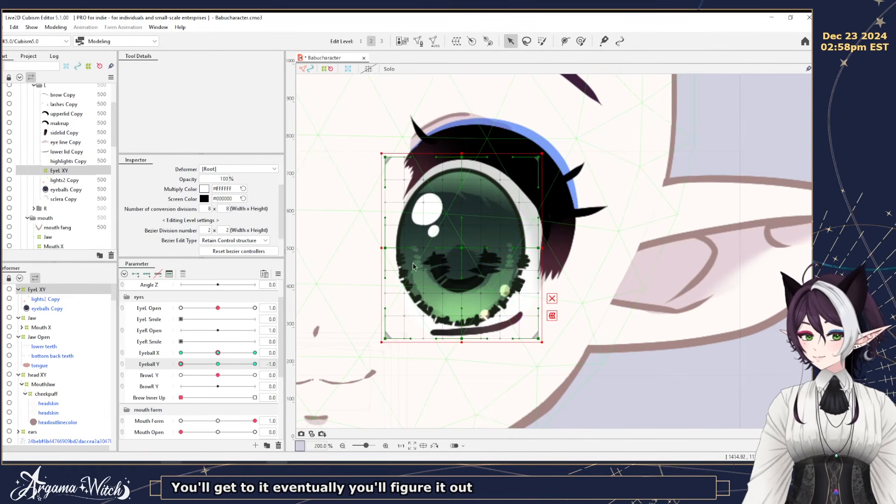
{"action": "left_click_drag", "start_coordinate": [465, 249], "coordinate": [465, 282]}
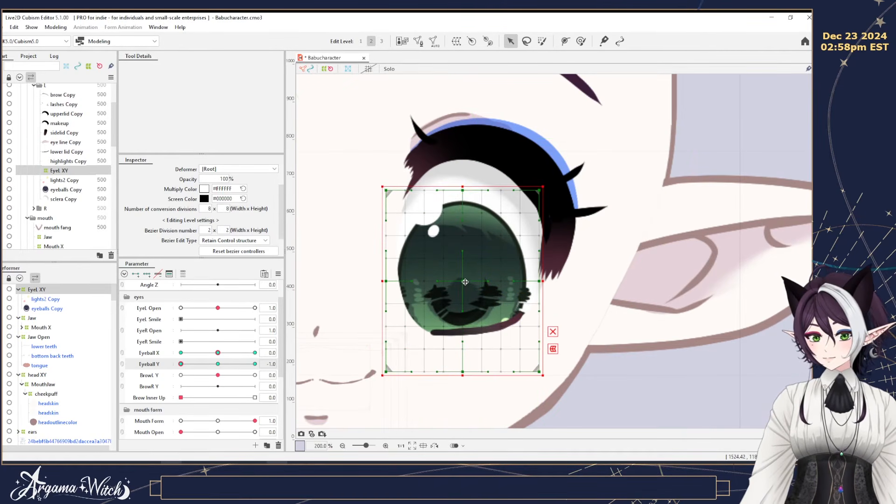
{"action": "left_click", "coordinate": [552, 331]}
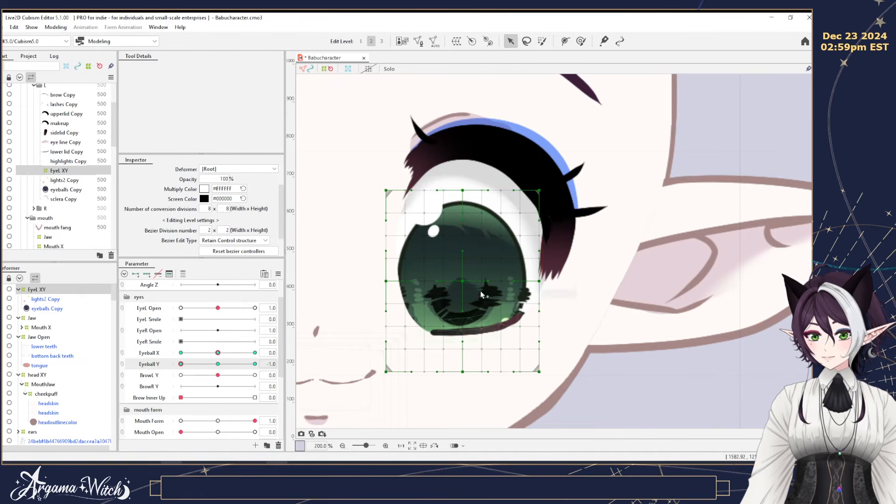
Bow the EyeL XY grid downward at Eyeball Y -1.0 by lowering its middle column points, and reset Eyeball Y to 0.0.
{"action": "left_click_drag", "start_coordinate": [466, 280], "coordinate": [463, 291]}
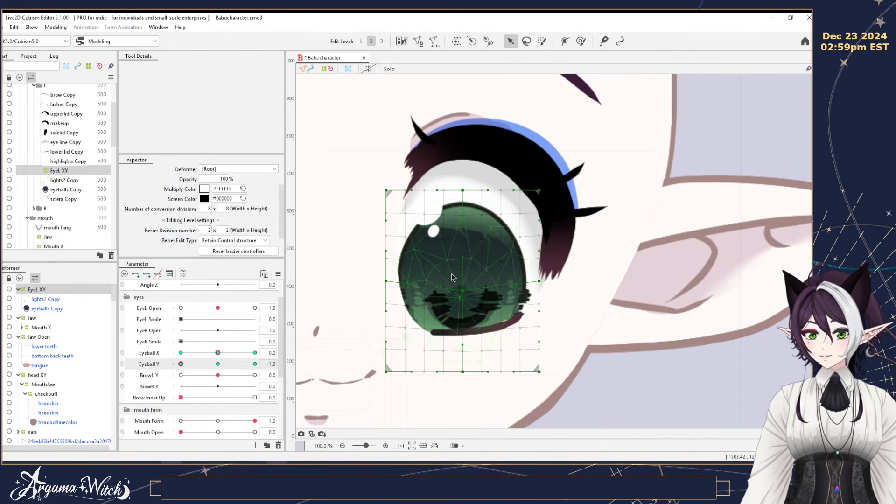
{"action": "left_click_drag", "start_coordinate": [464, 191], "coordinate": [462, 197]}
{"action": "left_click_drag", "start_coordinate": [463, 371], "coordinate": [464, 379]}
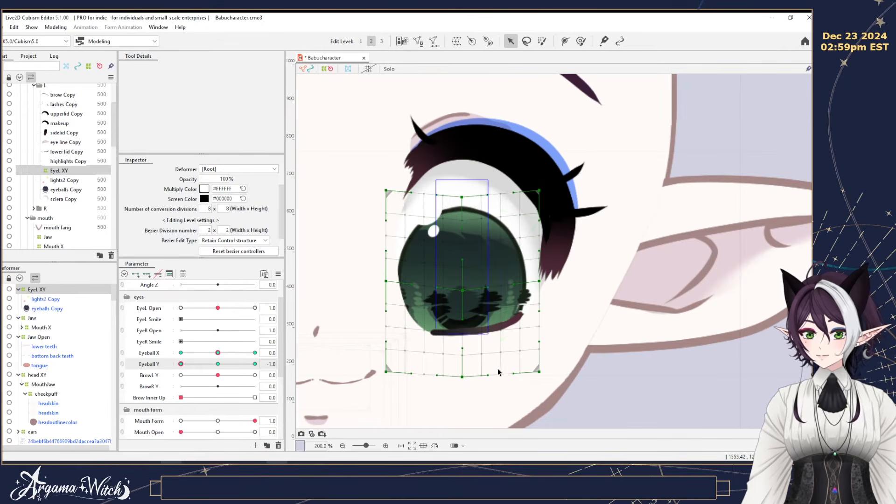
{"action": "left_click_drag", "start_coordinate": [436, 179], "coordinate": [496, 398]}
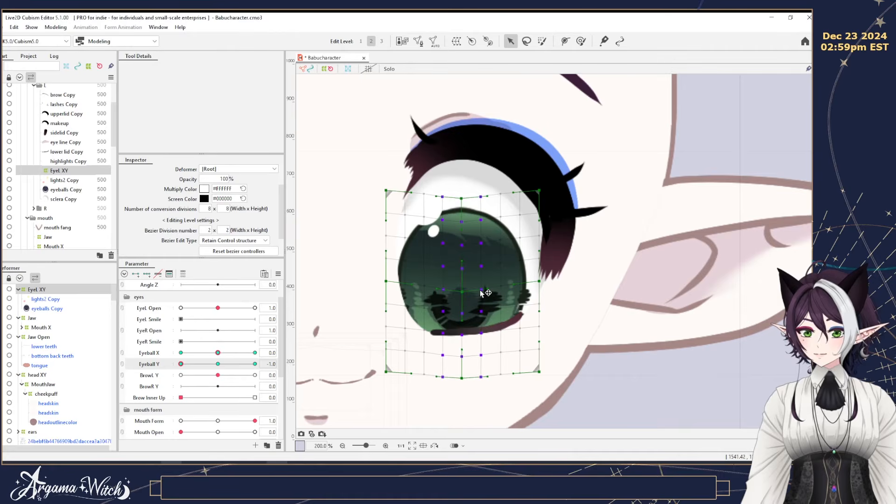
{"action": "left_click_drag", "start_coordinate": [187, 367], "coordinate": [222, 369]}
{"action": "left_click", "coordinate": [218, 364]}
Link Eyeball X with Eyeball Y and synthesize the corner forms of the EyeL XY deformer.
{"action": "left_click", "coordinate": [121, 354]}
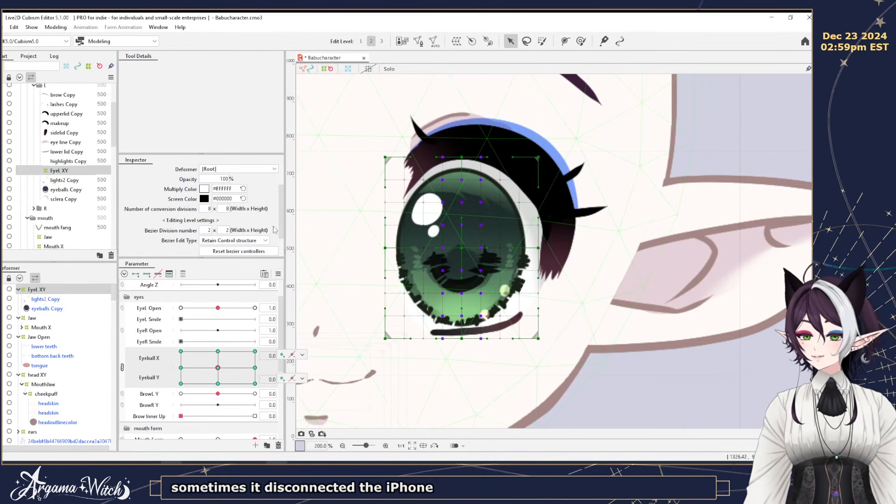
{"action": "left_click", "coordinate": [278, 275]}
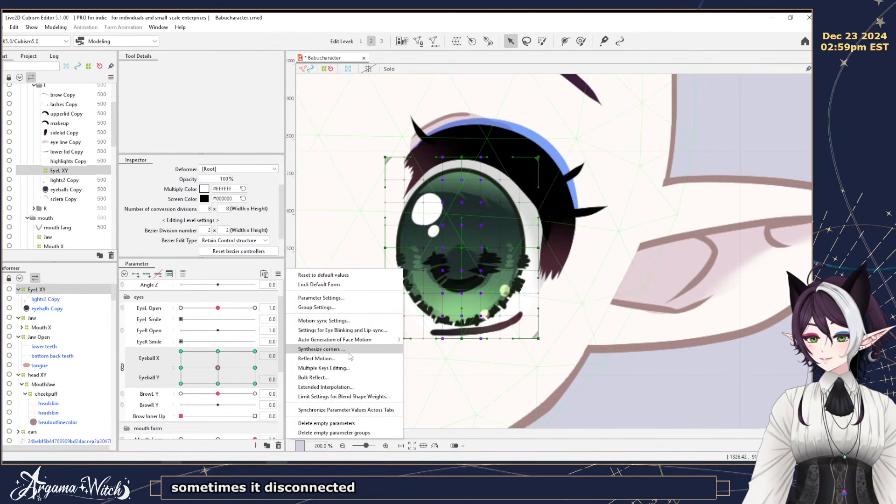
{"action": "left_click", "coordinate": [373, 367]}
{"action": "left_click", "coordinate": [390, 324]}
{"action": "mouse_move", "coordinate": [218, 368]}
{"action": "left_mouse_down"}
{"action": "mouse_move", "coordinate": [180, 384]}
{"action": "mouse_move", "coordinate": [256, 385]}
{"action": "mouse_move", "coordinate": [233, 380]}
{"action": "mouse_move", "coordinate": [247, 355]}
{"action": "mouse_move", "coordinate": [219, 382]}
{"action": "mouse_move", "coordinate": [161, 369]}
{"action": "mouse_move", "coordinate": [181, 352]}
{"action": "mouse_move", "coordinate": [254, 383]}
{"action": "mouse_move", "coordinate": [220, 363]}
{"action": "left_mouse_up"}
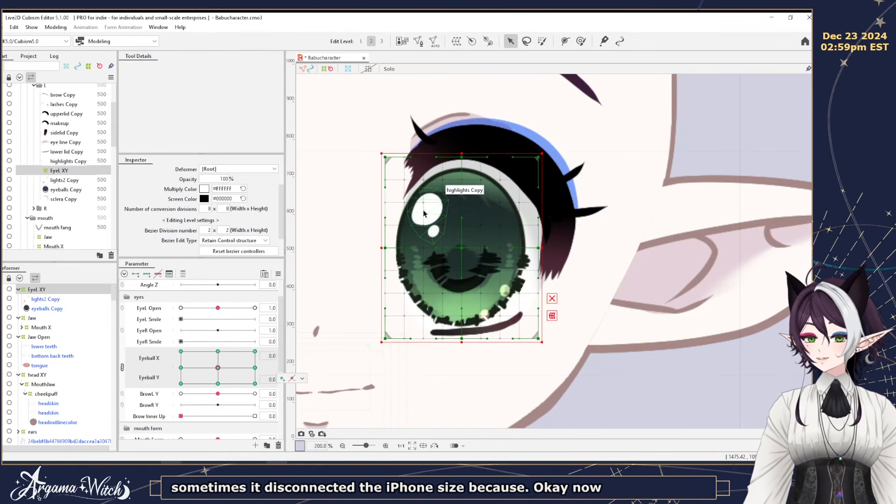
Create a warp deformer named Highlight L as parent of the highlights Copy mesh.
{"action": "left_click", "coordinate": [443, 196]}
{"action": "left_click", "coordinate": [457, 41]}
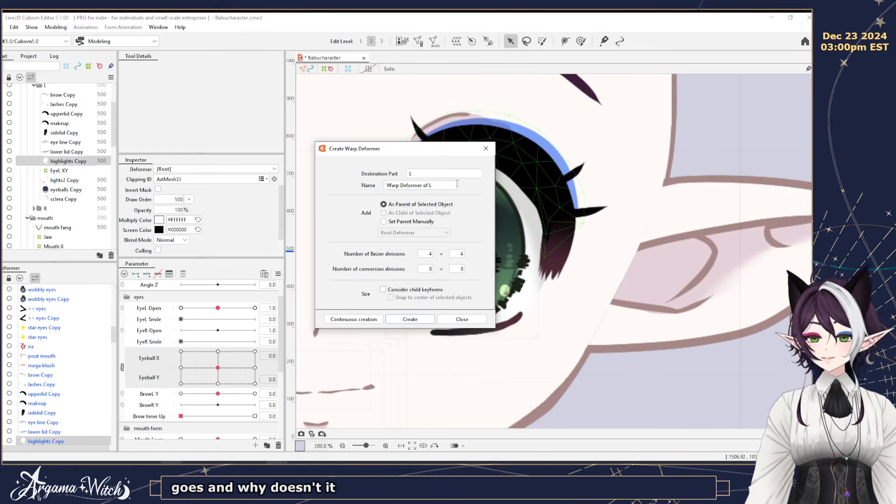
{"action": "left_click_drag", "start_coordinate": [441, 186], "coordinate": [316, 174]}
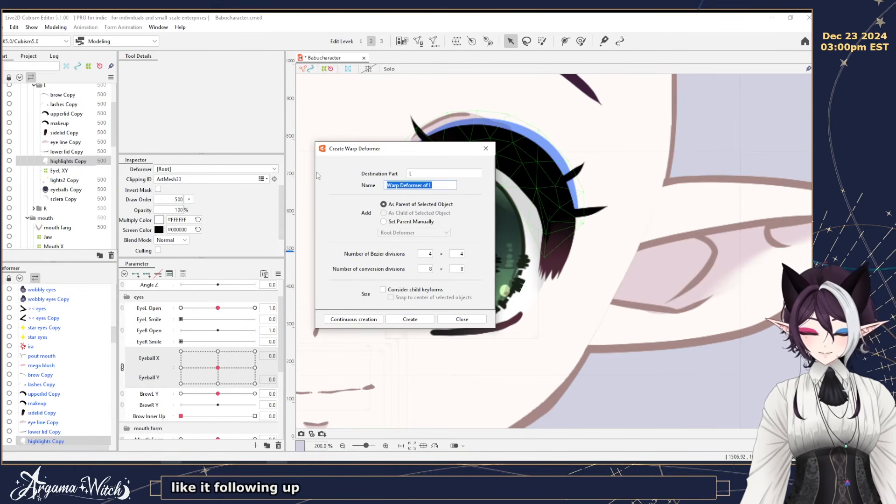
{"action": "type", "text": "Highlight"}
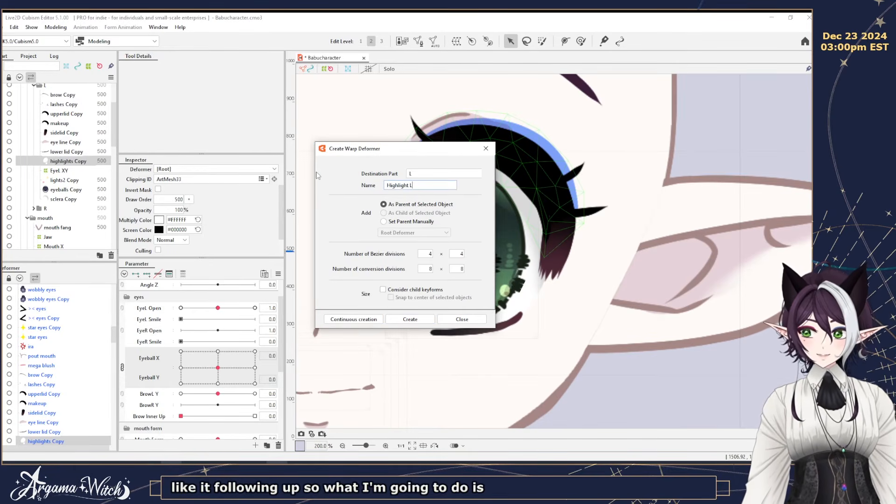
{"action": "left_click", "coordinate": [410, 319]}
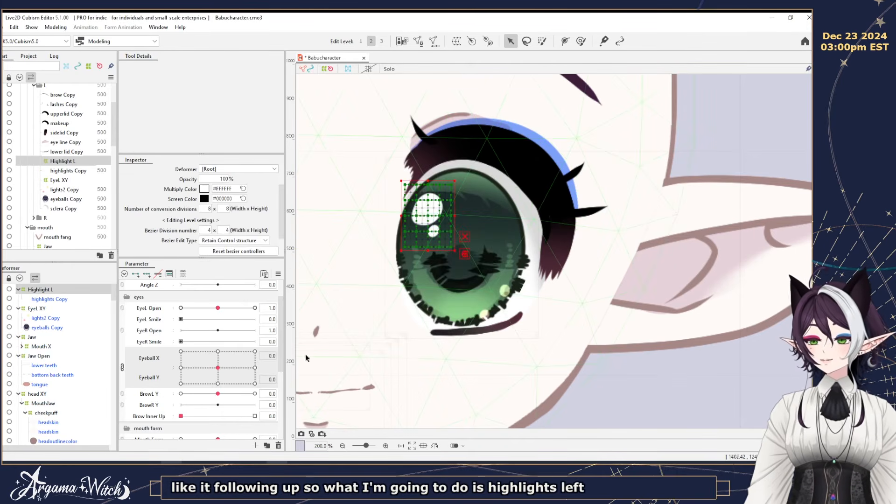
Unlink Eyeball X and Eyeball Y, and set Highlight L to 5 x 5 conversion and 2 x 2 Bezier divisions.
{"action": "left_click", "coordinate": [123, 367]}
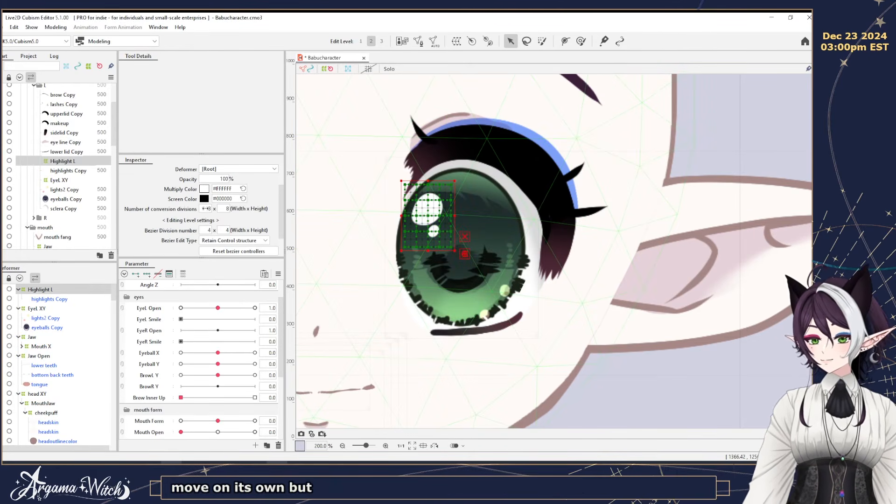
{"action": "left_click", "coordinate": [207, 208]}
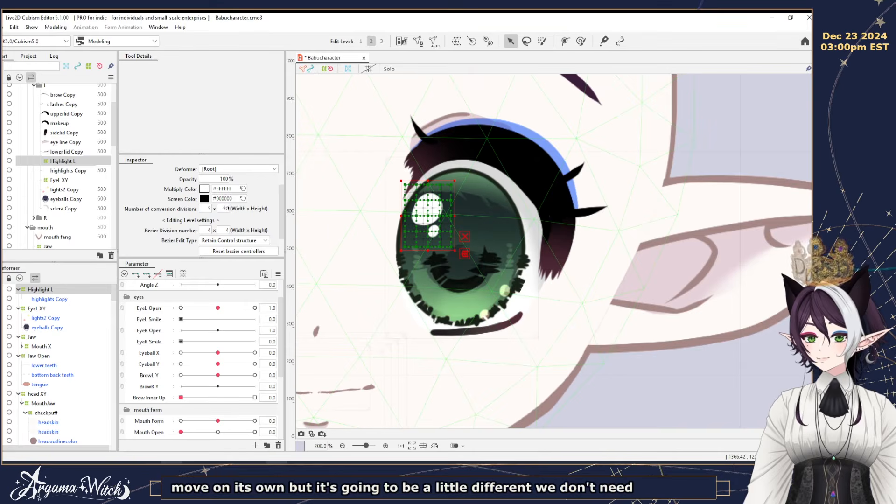
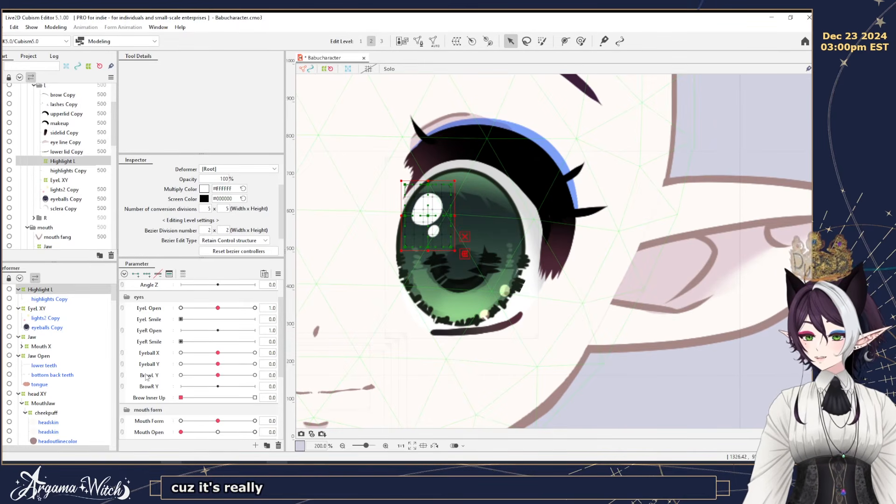
Add three keyforms on Eyeball X to the Highlight L deformer and shift it slightly toward the nose at -1.0.
{"action": "left_click", "coordinate": [147, 356]}
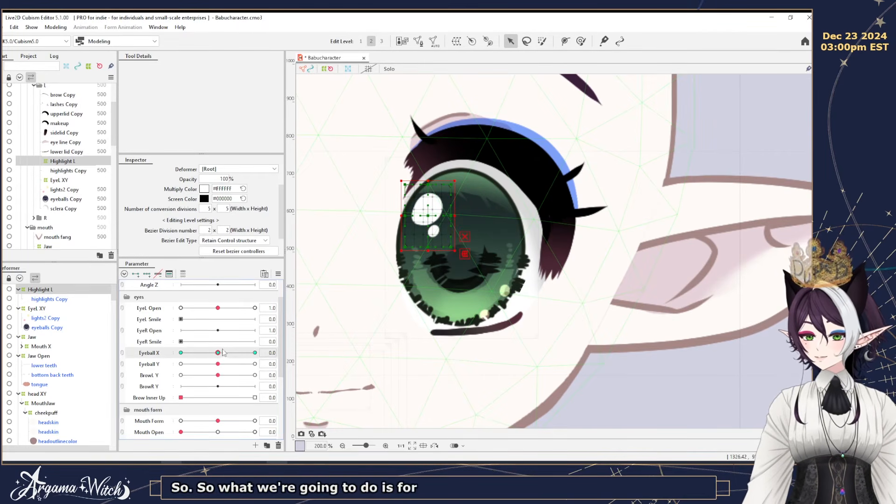
{"action": "left_click_drag", "start_coordinate": [223, 352], "coordinate": [164, 359]}
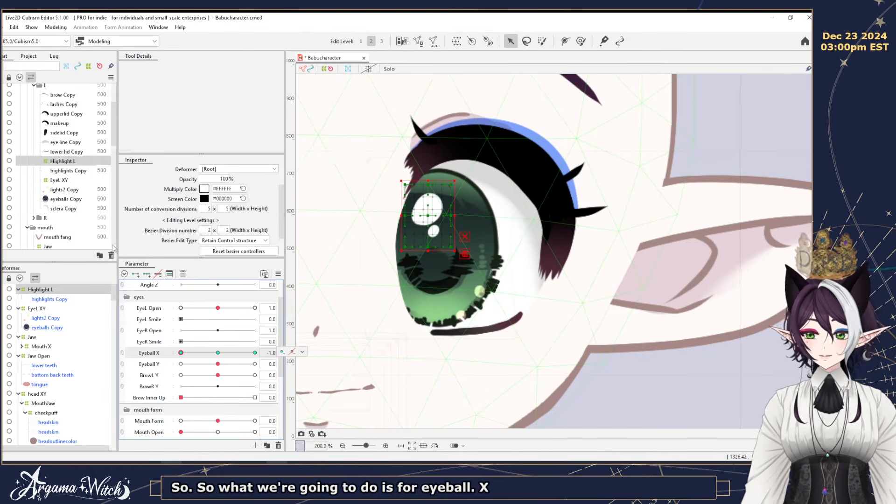
{"action": "left_click", "coordinate": [53, 162]}
{"action": "key", "text": "shift+Left"}
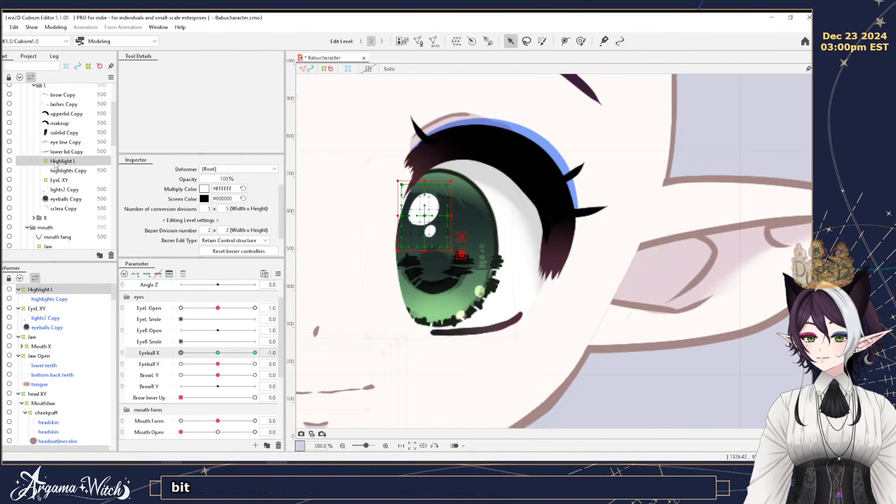
Shift the Highlight L deformer toward the ear at Eyeball X 1.0 so the highlight partly follows the iris.
{"action": "left_click_drag", "start_coordinate": [182, 355], "coordinate": [301, 358]}
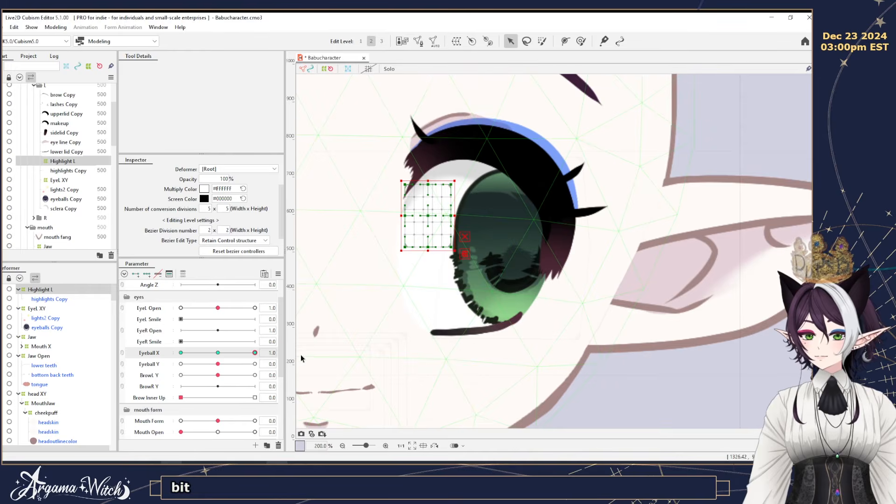
{"action": "key", "text": "shift+Right"}
{"action": "key", "text": "shift+Right"}
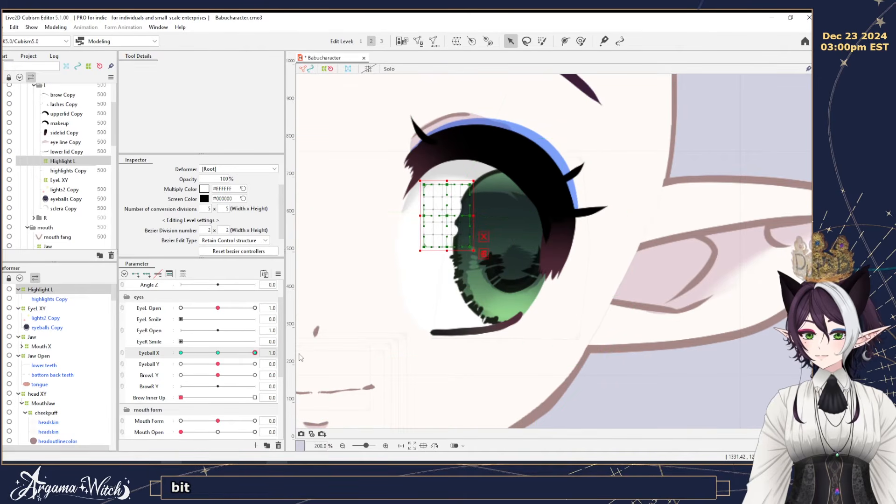
{"action": "key", "text": "shift+Right"}
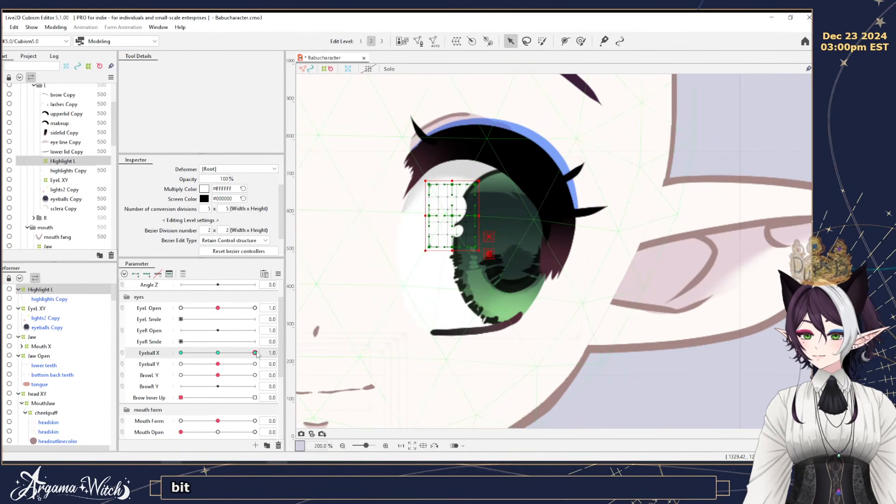
Nudge the Highlight L deformer slightly up at Eyeball Y 1.0 and slightly down at -1.0, and return Eyeball Y to 0.
{"action": "left_click_drag", "start_coordinate": [256, 354], "coordinate": [167, 357]}
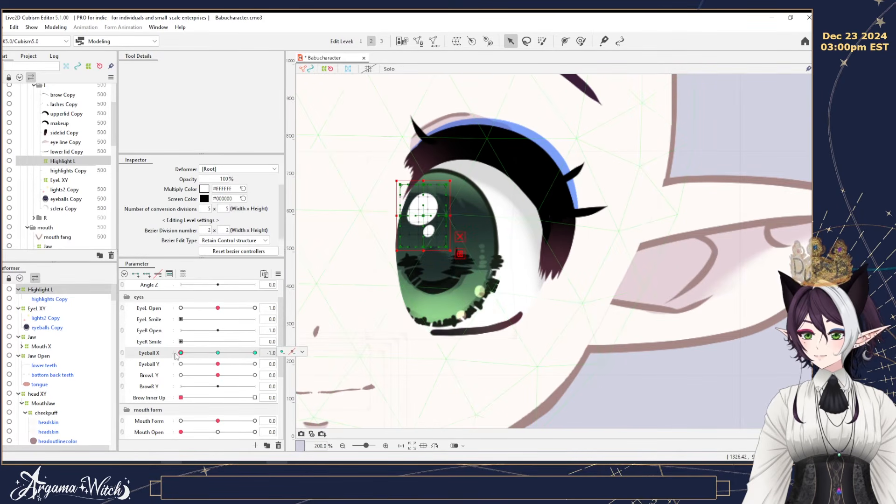
{"action": "left_click_drag", "start_coordinate": [181, 353], "coordinate": [254, 364]}
{"action": "scroll", "coordinate": [254, 365], "scroll_direction": "up", "scroll_amount": 3}
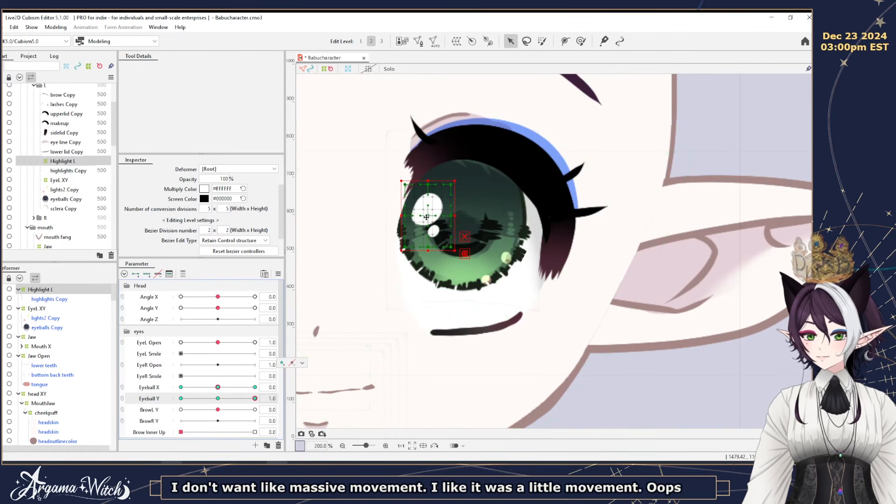
{"action": "key", "text": "Up"}
{"action": "key", "text": "Up"}
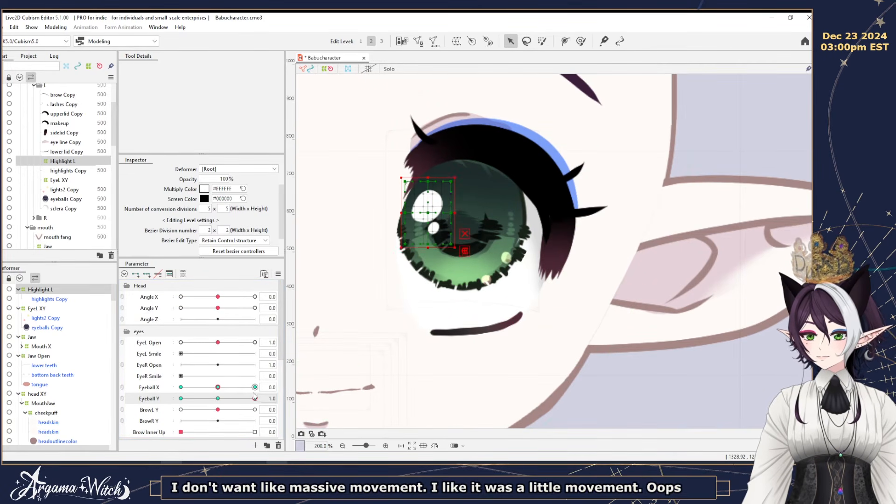
{"action": "left_click_drag", "start_coordinate": [255, 397], "coordinate": [180, 397]}
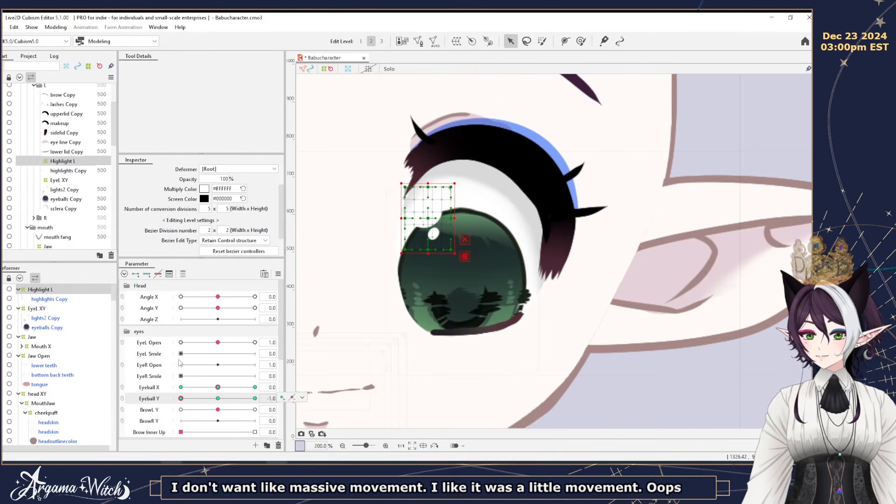
{"action": "left_click_drag", "start_coordinate": [181, 398], "coordinate": [219, 398]}
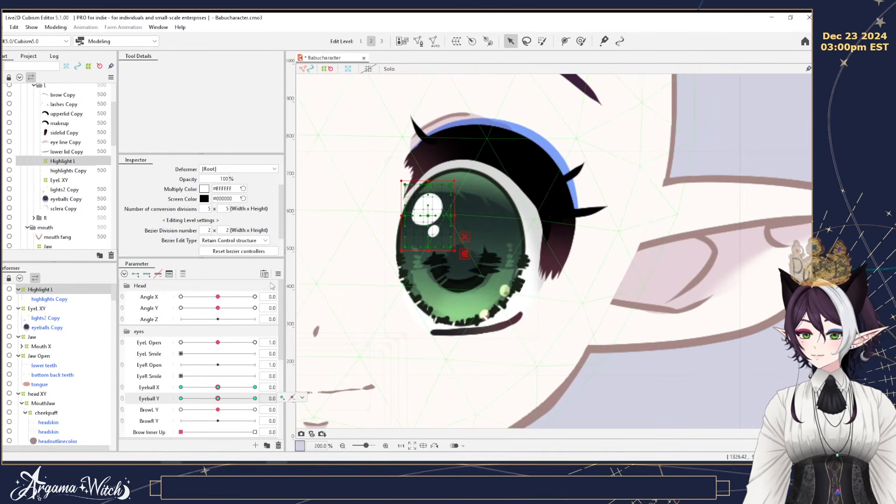
Synthesize the corner forms of the Highlight L deformer for Eyeball X and Eyeball Y.
{"action": "left_click", "coordinate": [278, 273]}
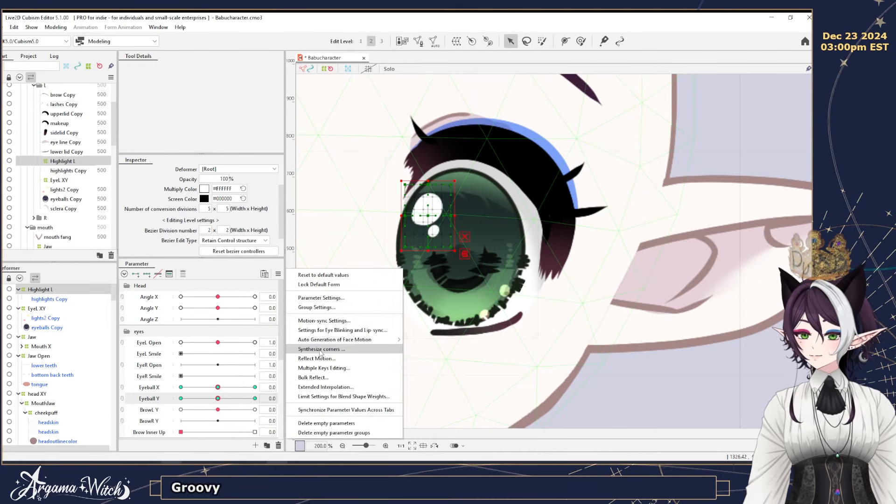
{"action": "left_click", "coordinate": [321, 350]}
{"action": "left_click", "coordinate": [388, 321]}
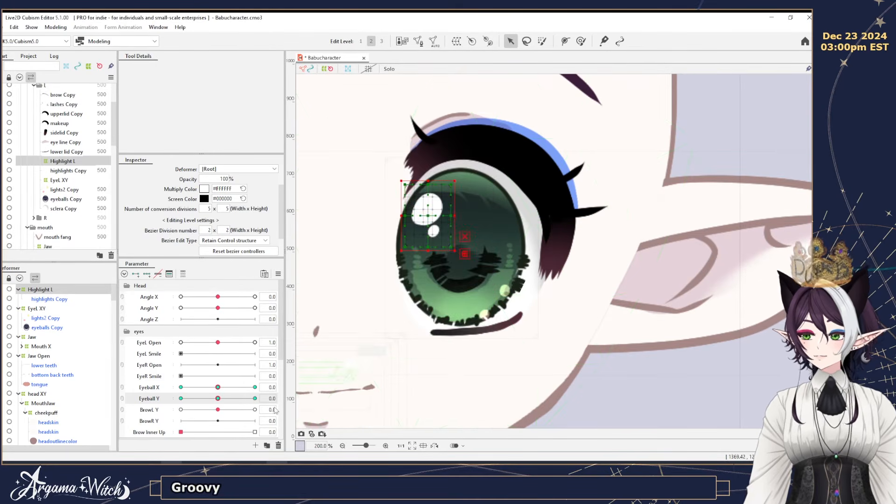
Link Eyeball X with Eyeball Y to check how the highlight follows the combined eye movement, and unlink them.
{"action": "left_click", "coordinate": [122, 388]}
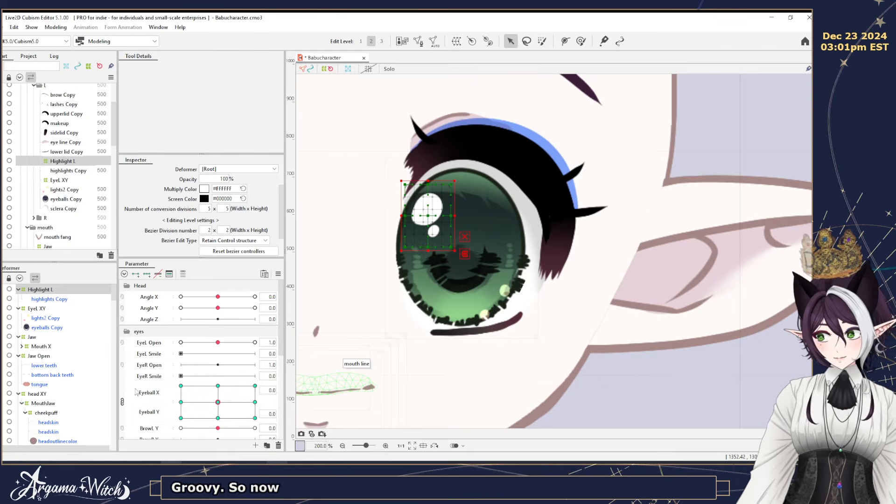
{"action": "mouse_move", "coordinate": [218, 402]}
{"action": "left_mouse_down"}
{"action": "mouse_move", "coordinate": [238, 411]}
{"action": "mouse_move", "coordinate": [229, 384]}
{"action": "mouse_move", "coordinate": [241, 424]}
{"action": "mouse_move", "coordinate": [218, 402]}
{"action": "left_mouse_up"}
{"action": "scroll", "coordinate": [481, 247], "scroll_direction": "down", "scroll_amount": 1}
{"action": "scroll", "coordinate": [480, 248], "scroll_direction": "up", "scroll_amount": 1}
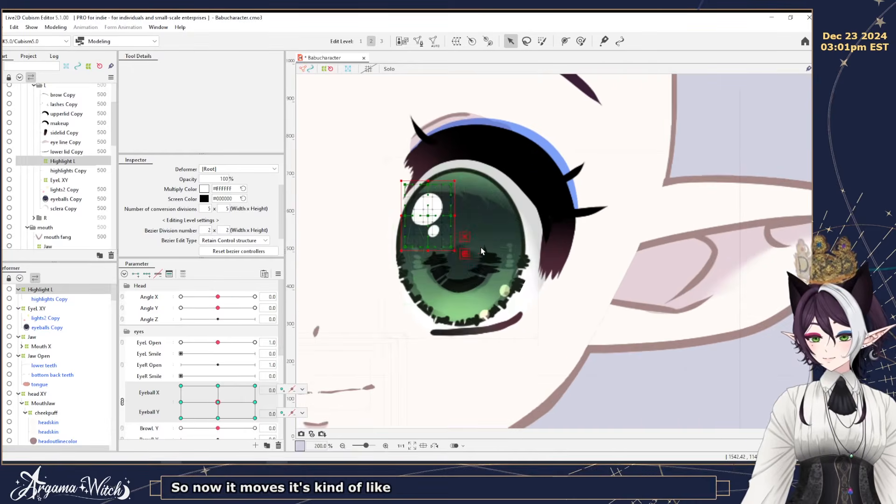
{"action": "scroll", "coordinate": [480, 247], "scroll_direction": "down", "scroll_amount": 1}
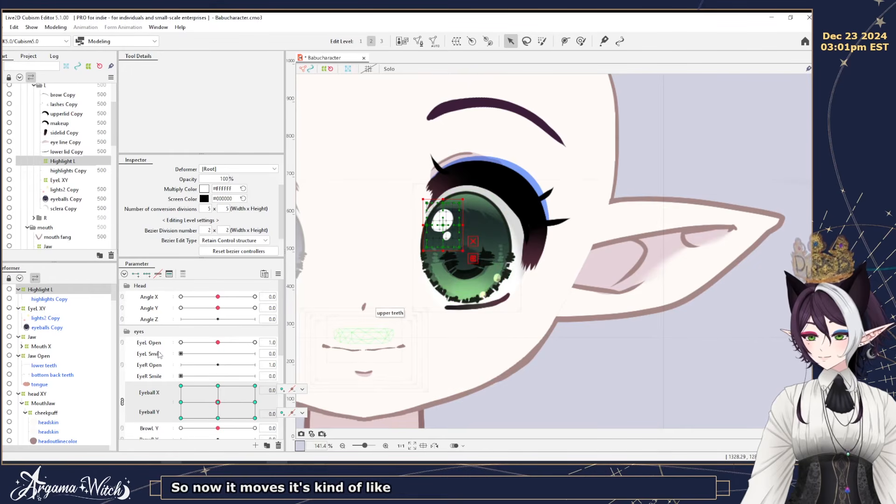
{"action": "left_click", "coordinate": [157, 356]}
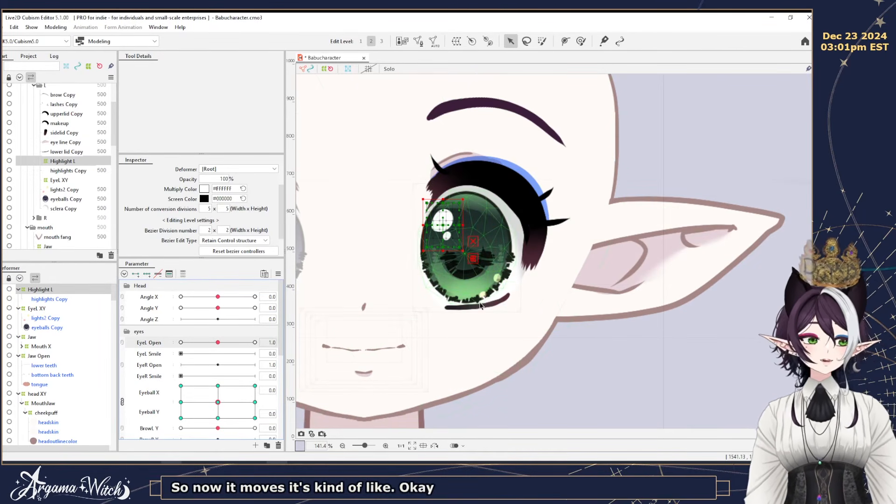
{"action": "mouse_move", "coordinate": [217, 342]}
{"action": "left_mouse_down"}
{"action": "mouse_move", "coordinate": [181, 343]}
{"action": "mouse_move", "coordinate": [219, 346]}
{"action": "left_mouse_up"}
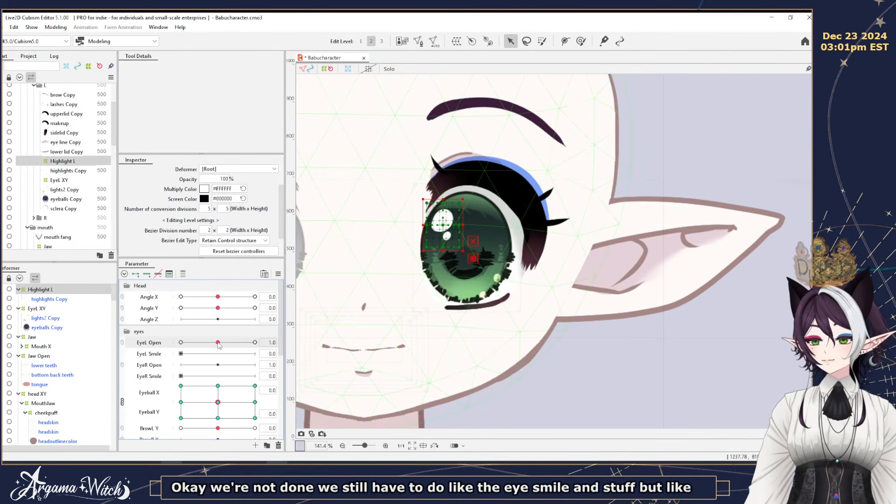
{"action": "left_click", "coordinate": [122, 402]}
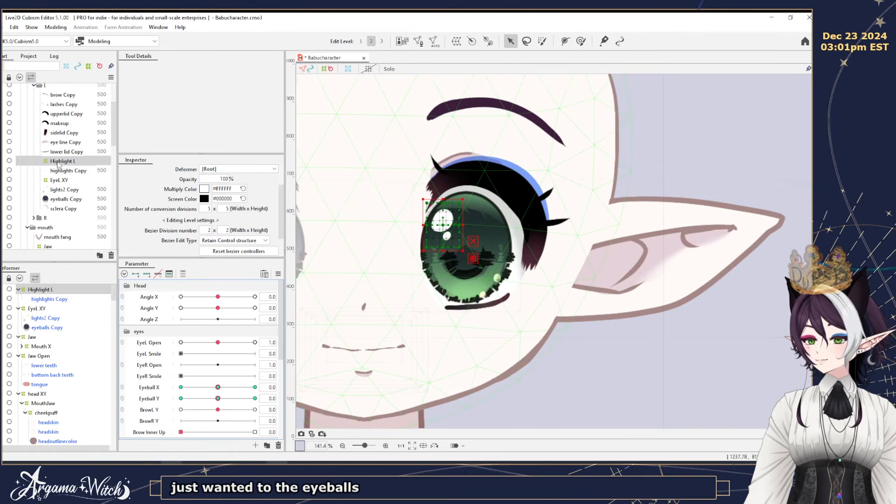
Move the Highlight L and EyeL XY deformers to the top of the L eye folder.
{"action": "left_click_drag", "start_coordinate": [59, 161], "coordinate": [64, 100]}
{"action": "left_click", "coordinate": [64, 182]}
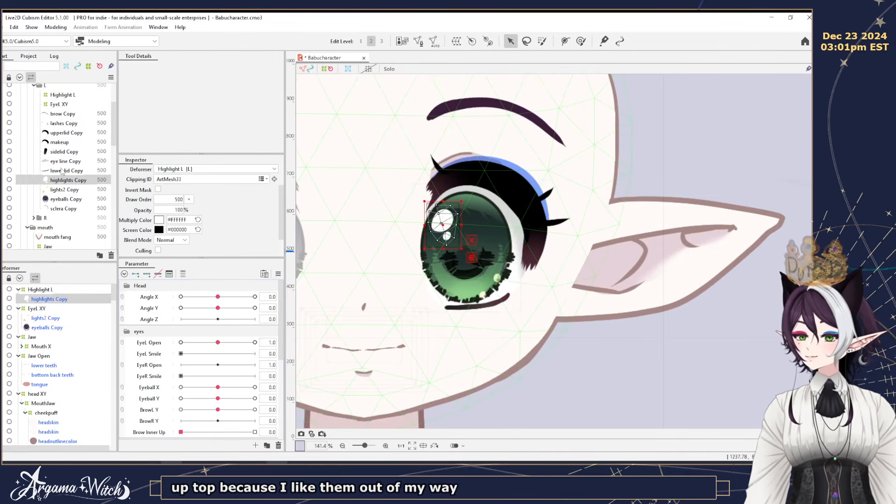
Select the left eye's lashes Copy, upperlid Copy, makeup, sidelid Copy, eye line Copy, lower lid Copy and sclera Copy together.
{"action": "left_click", "coordinate": [64, 149]}
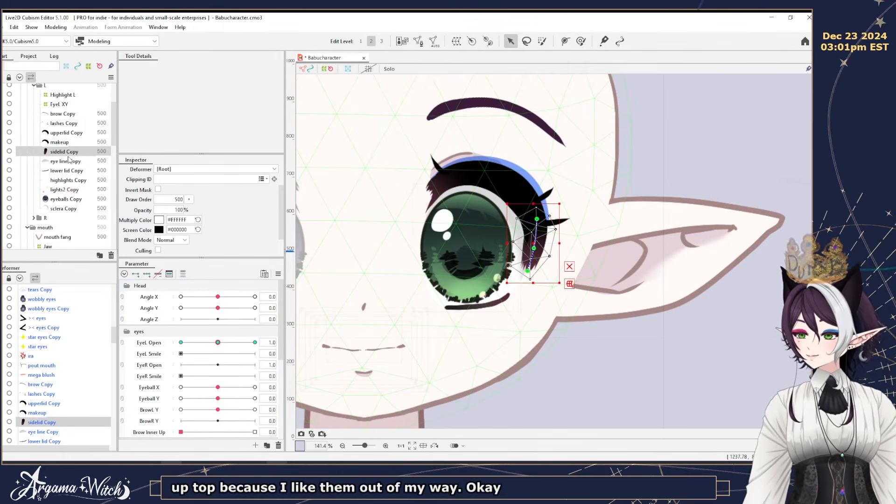
{"action": "left_click", "coordinate": [67, 124]}
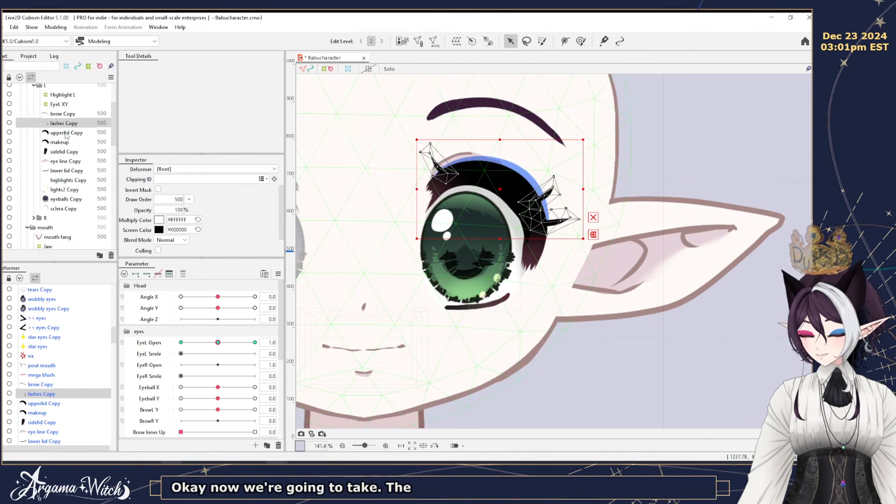
{"action": "left_click", "coordinate": [67, 133], "text": "ctrl"}
{"action": "left_click", "coordinate": [61, 142], "text": "ctrl"}
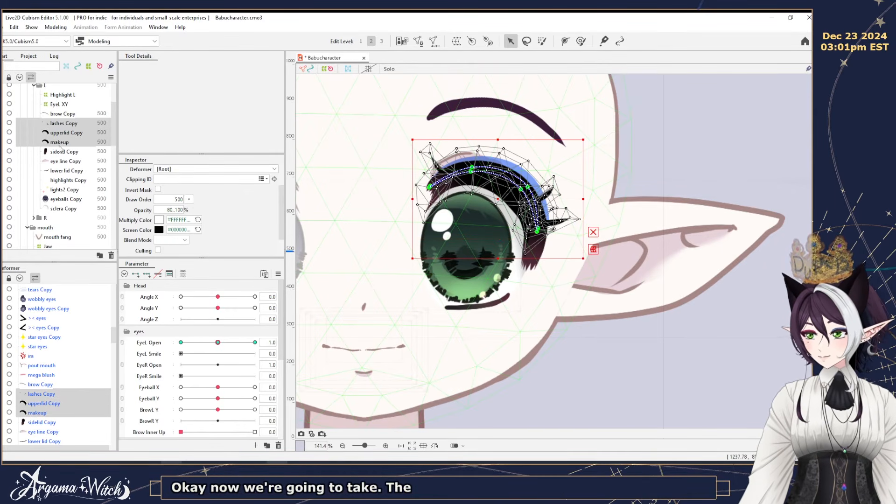
{"action": "left_click", "coordinate": [61, 151], "text": "ctrl"}
{"action": "left_click", "coordinate": [60, 161], "text": "ctrl"}
{"action": "left_click", "coordinate": [58, 171], "text": "ctrl"}
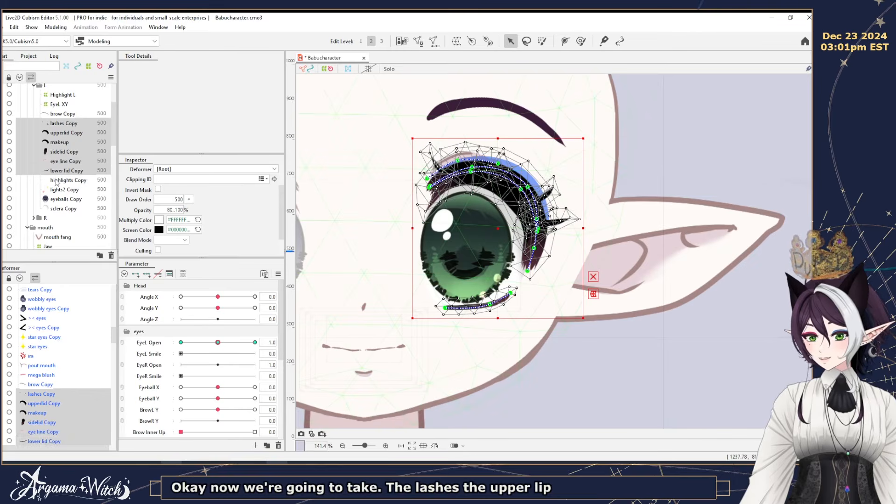
{"action": "left_click", "coordinate": [59, 209], "text": "ctrl"}
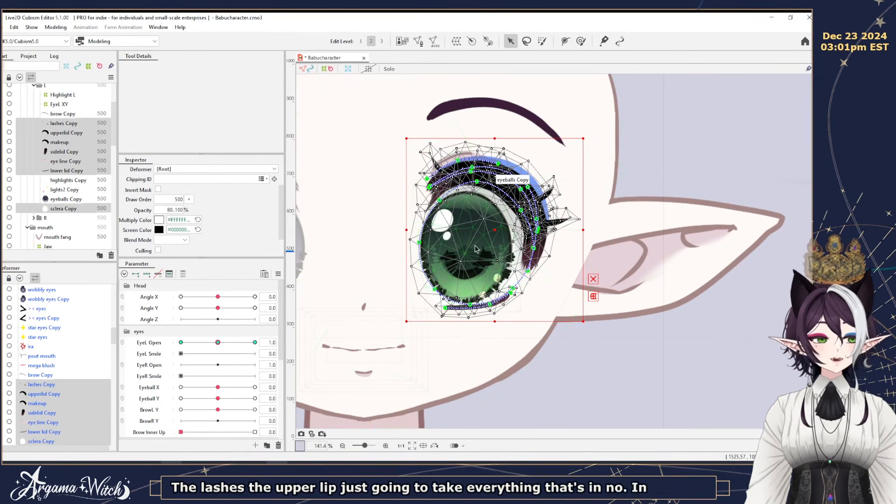
Add blend shape keys on EyeL Smile for the selected eye parts, and set EyeL Smile to 1.0 and EyeL Open to 0.
{"action": "left_click", "coordinate": [141, 357]}
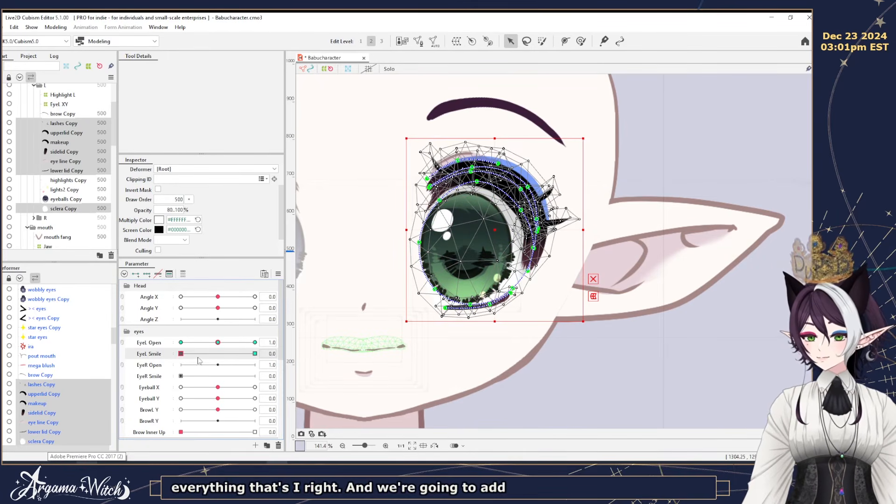
{"action": "left_click", "coordinate": [254, 353]}
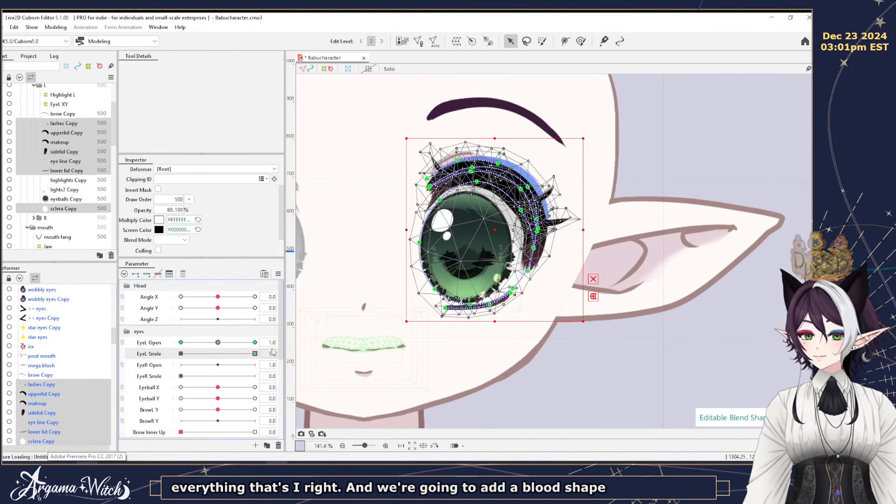
{"action": "left_click", "coordinate": [581, 41]}
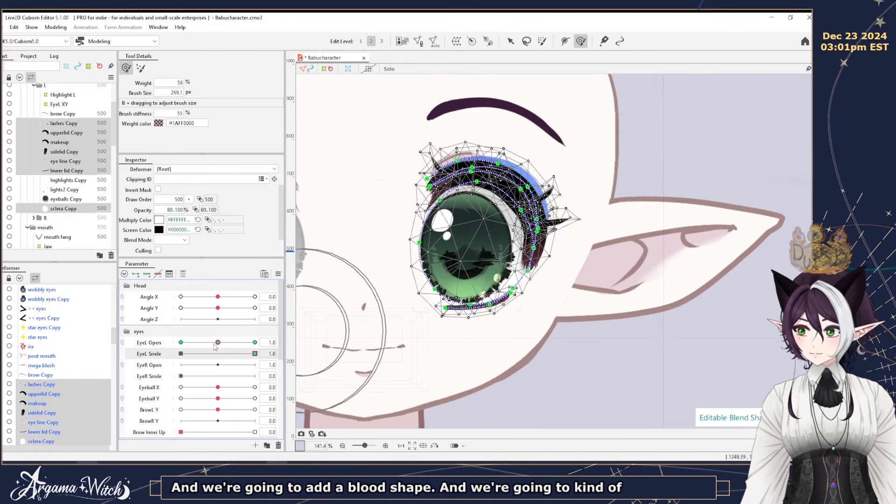
{"action": "left_click_drag", "start_coordinate": [215, 346], "coordinate": [133, 344]}
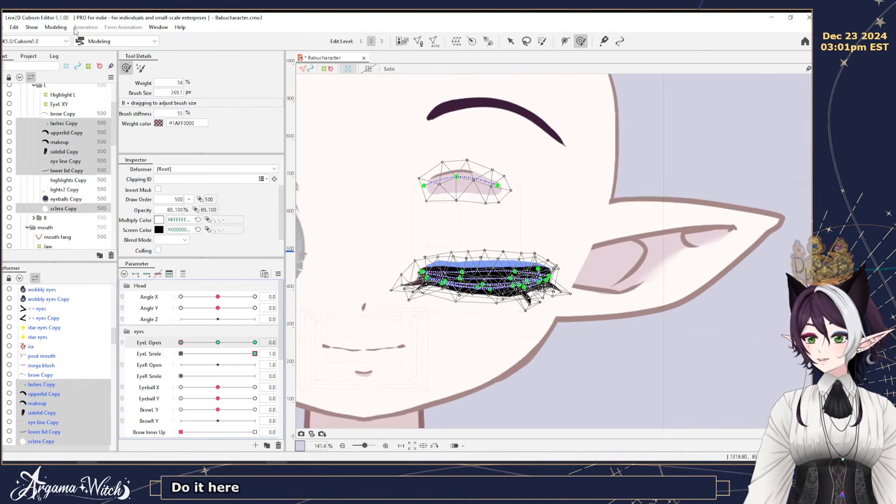
Try to arch the closed left eye's parts upward in the middle with a temporary path deformation along the lid.
{"action": "left_click", "coordinate": [56, 27]}
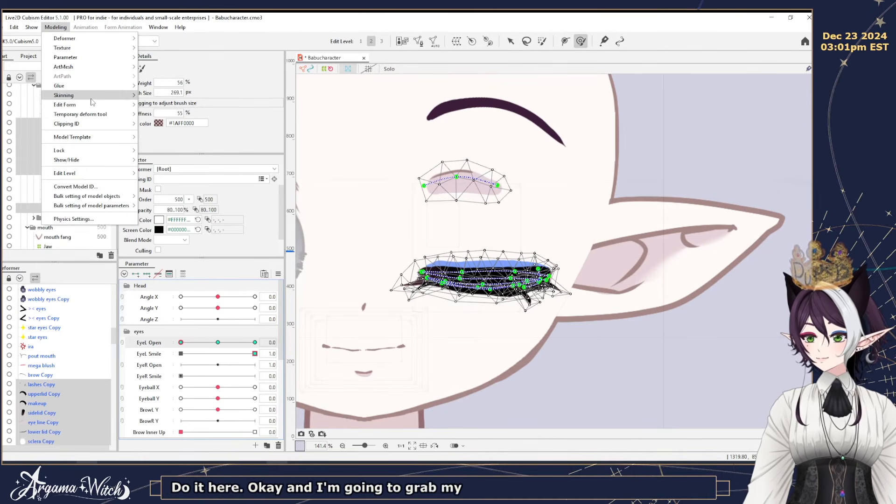
{"action": "mouse_move", "coordinate": [94, 115]}
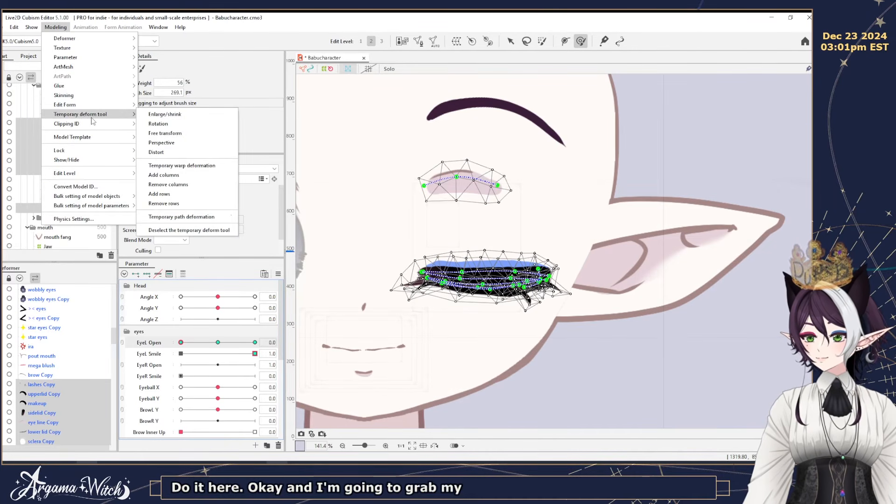
{"action": "left_click", "coordinate": [159, 218]}
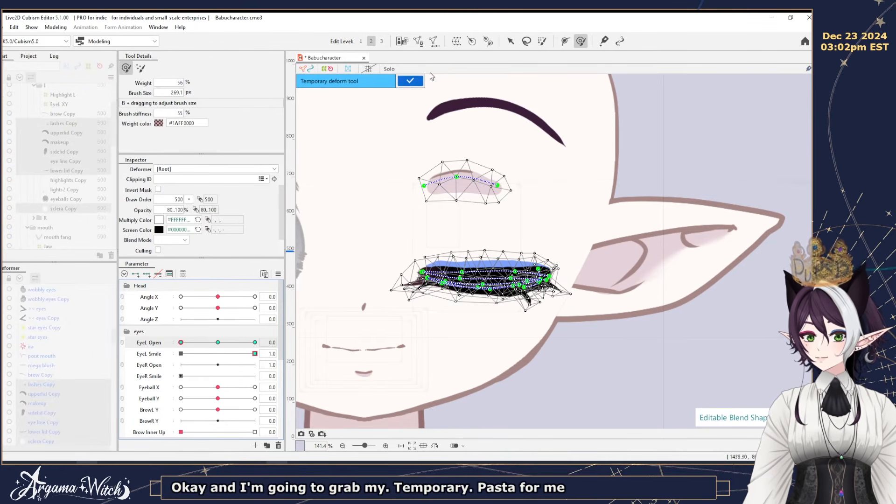
{"action": "key", "text": "v"}
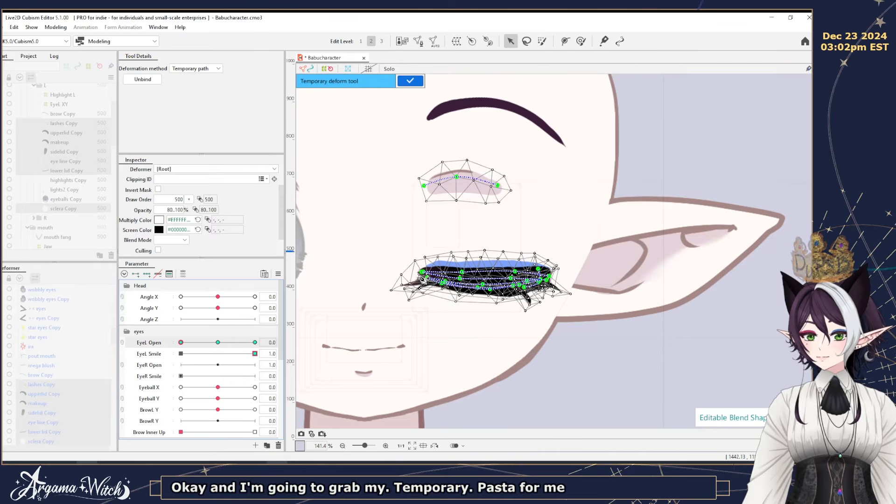
{"action": "left_click", "coordinate": [418, 275]}
{"action": "left_click", "coordinate": [450, 281]}
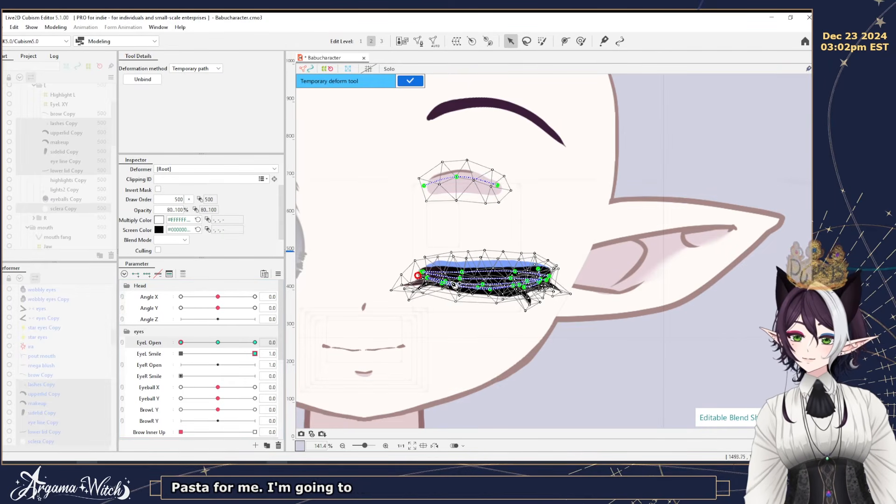
{"action": "left_click", "coordinate": [517, 282]}
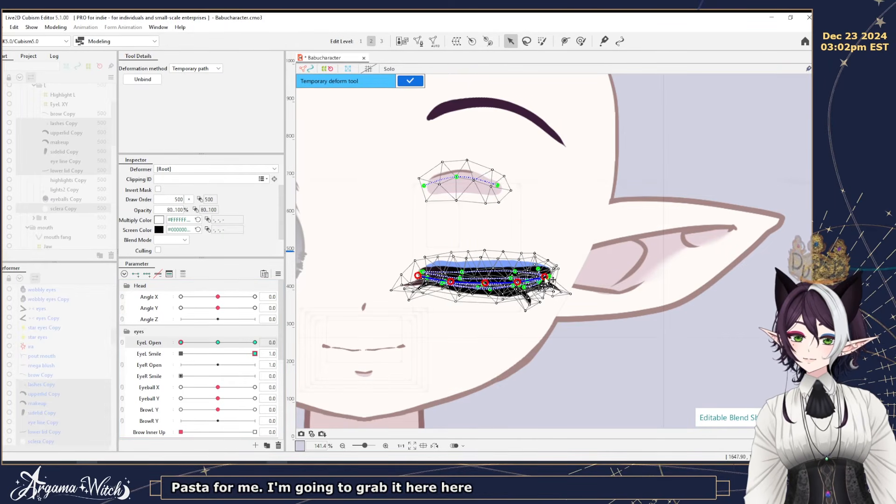
{"action": "left_click_drag", "start_coordinate": [487, 285], "coordinate": [487, 269]}
{"action": "left_click", "coordinate": [488, 256]}
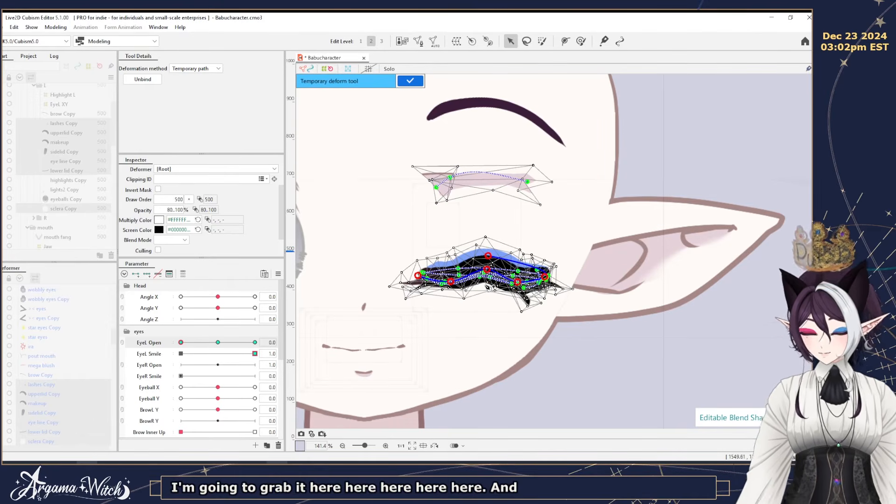
Undo the temporary path bend on the closed eye and exit the temporary deformation.
{"action": "key", "text": "ctrl+z"}
{"action": "key", "text": "ctrl+z"}
{"action": "key", "text": "ctrl+z"}
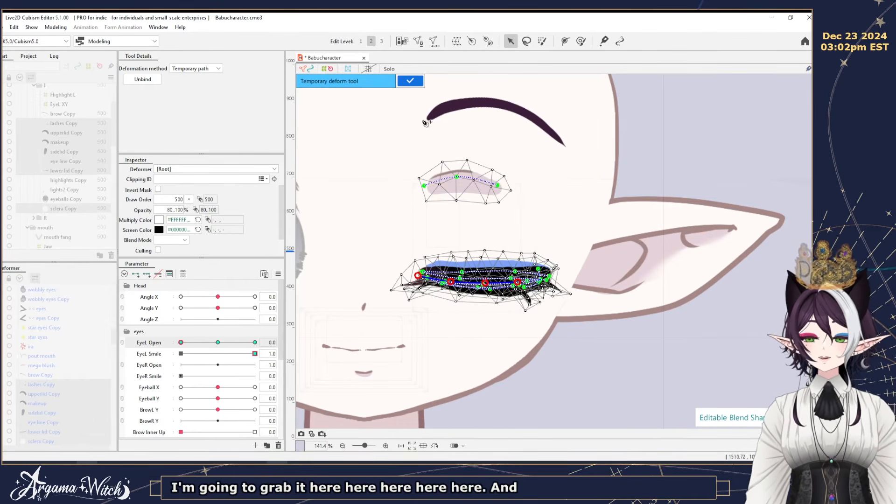
{"action": "left_click", "coordinate": [409, 82]}
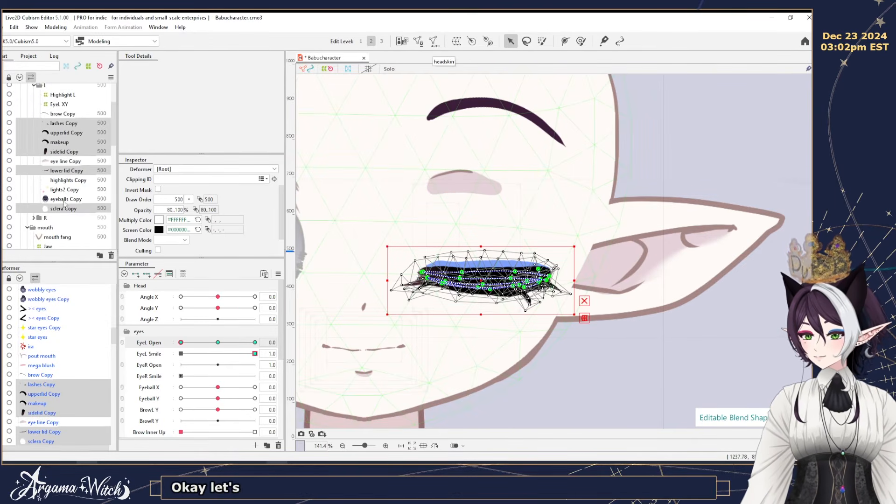
Deselect lashes Copy and lay a five-point temporary deformation path along the remaining closed left eye parts.
{"action": "left_click", "coordinate": [63, 124], "text": "ctrl"}
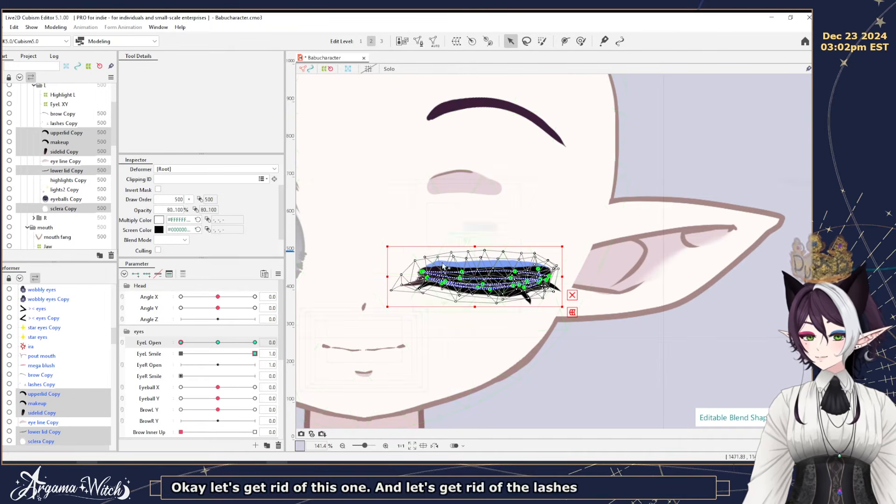
{"action": "scroll", "coordinate": [438, 267], "scroll_direction": "up", "scroll_amount": 1}
{"action": "left_click_drag", "start_coordinate": [439, 267], "coordinate": [427, 222]}
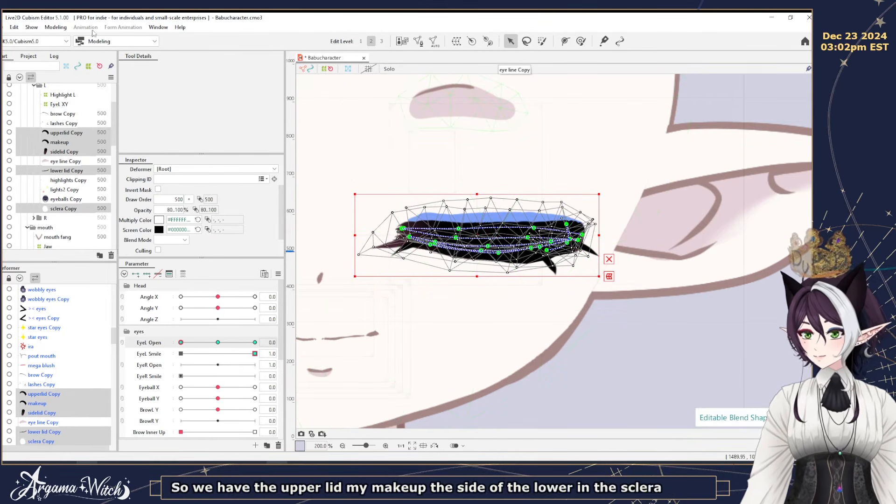
{"action": "left_click", "coordinate": [56, 27]}
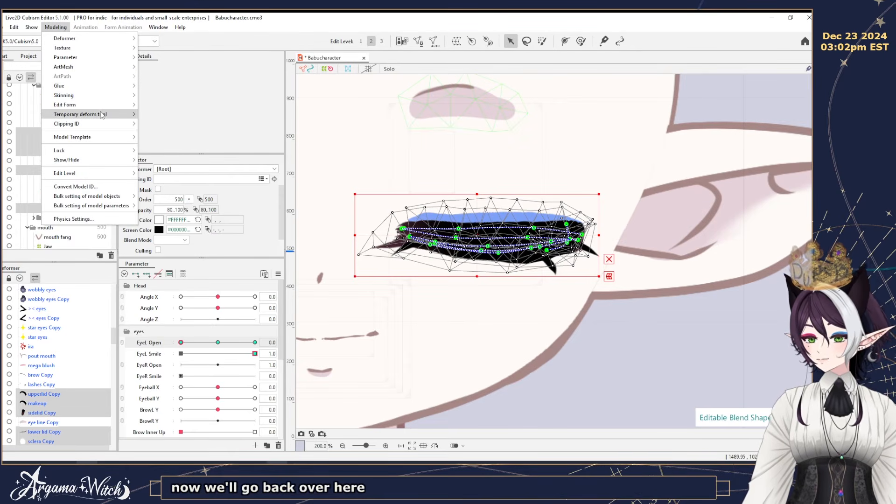
{"action": "mouse_move", "coordinate": [110, 116]}
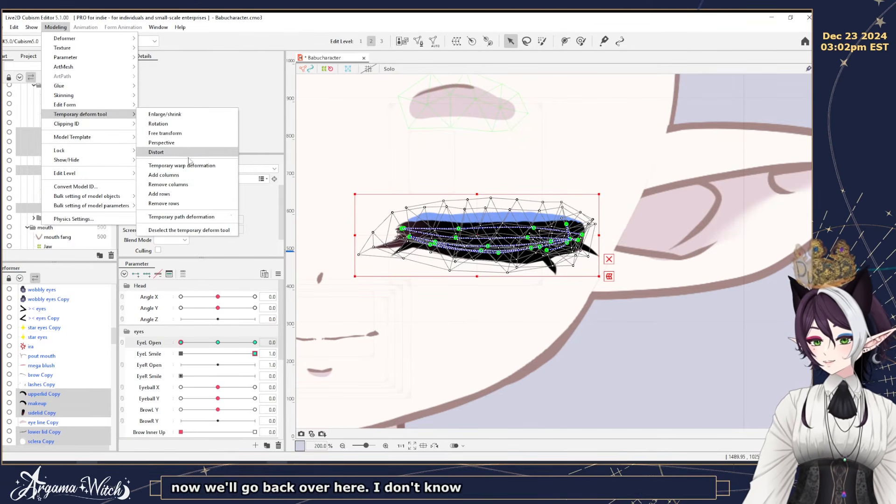
{"action": "left_click", "coordinate": [187, 217]}
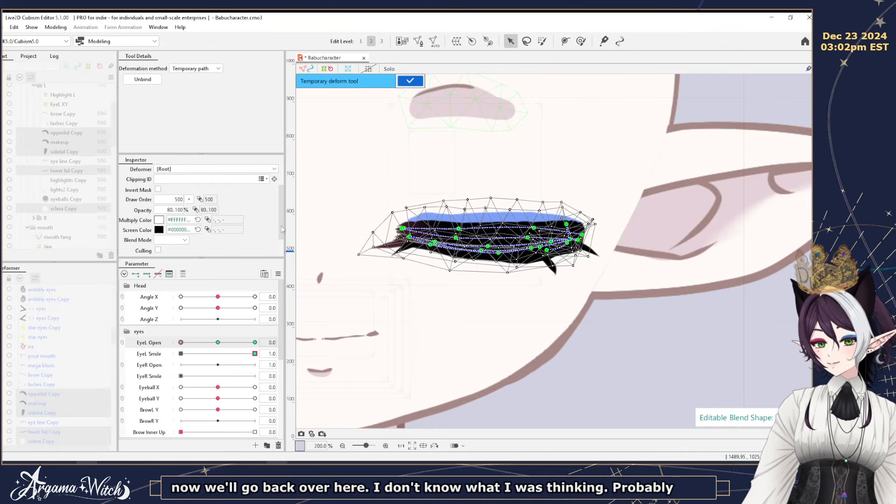
{"action": "left_click", "coordinate": [401, 232]}
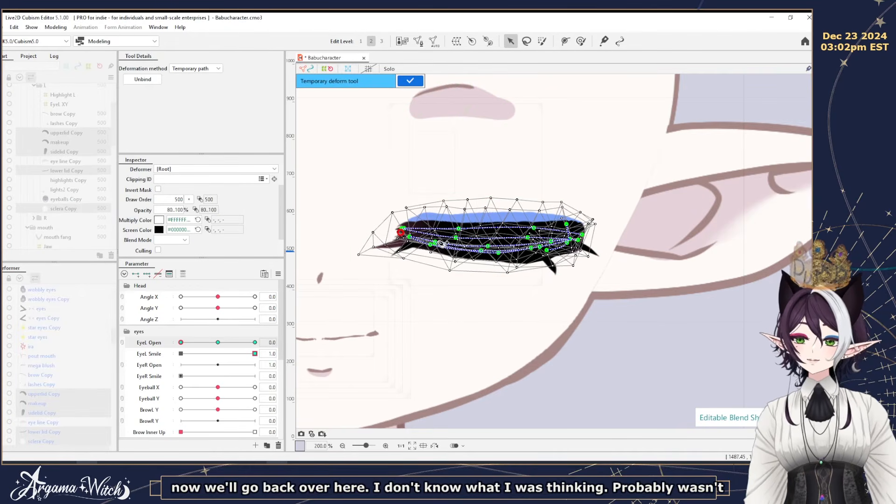
{"action": "left_click", "coordinate": [441, 240]}
{"action": "left_click", "coordinate": [486, 245]}
{"action": "left_click", "coordinate": [532, 240]}
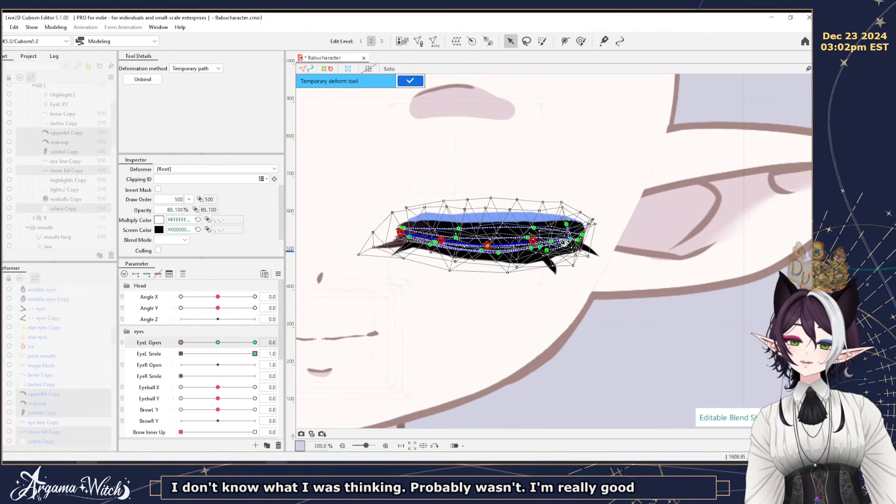
{"action": "left_click", "coordinate": [578, 232]}
Bend the path into an upward smile arch with lowered outer corner, and apply the temporary deformation.
{"action": "left_click_drag", "start_coordinate": [488, 245], "coordinate": [534, 232]}
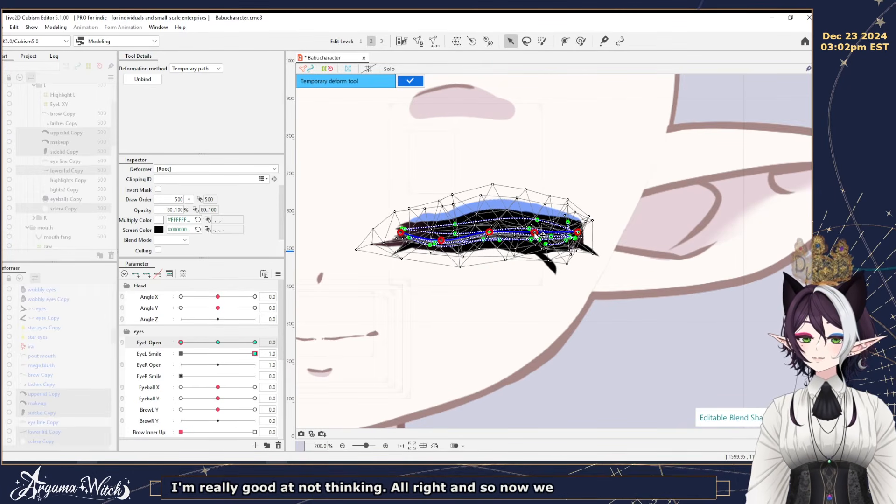
{"action": "left_click_drag", "start_coordinate": [441, 240], "coordinate": [579, 243]}
{"action": "left_click_drag", "start_coordinate": [439, 233], "coordinate": [400, 239]}
{"action": "left_click_drag", "start_coordinate": [488, 220], "coordinate": [487, 217]}
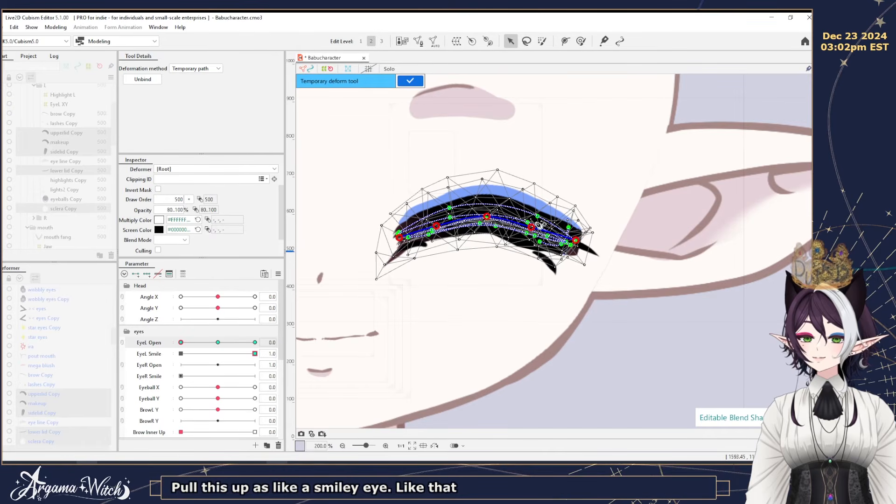
{"action": "left_click_drag", "start_coordinate": [575, 240], "coordinate": [572, 244]}
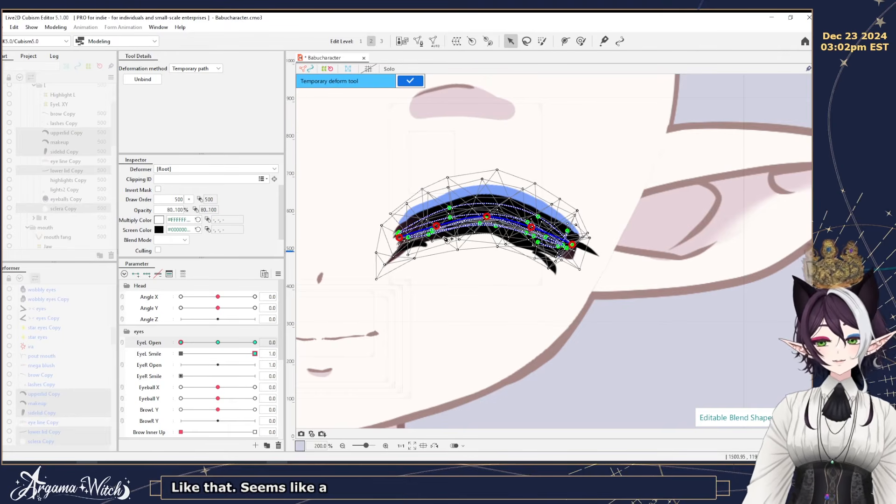
{"action": "left_click_drag", "start_coordinate": [436, 226], "coordinate": [436, 224]}
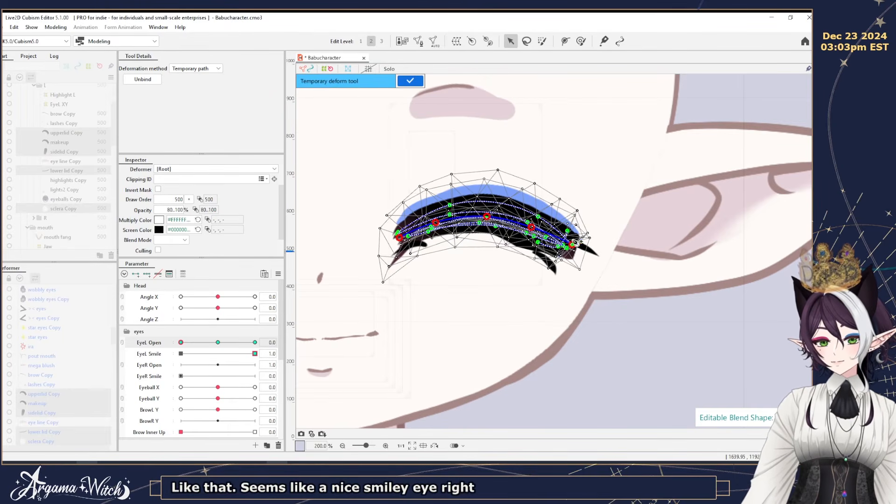
{"action": "left_click_drag", "start_coordinate": [575, 241], "coordinate": [570, 249]}
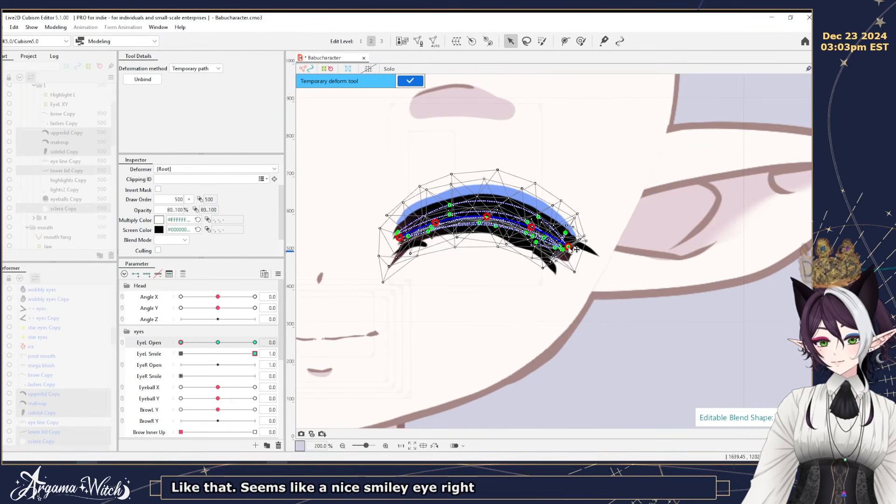
{"action": "left_click", "coordinate": [410, 82]}
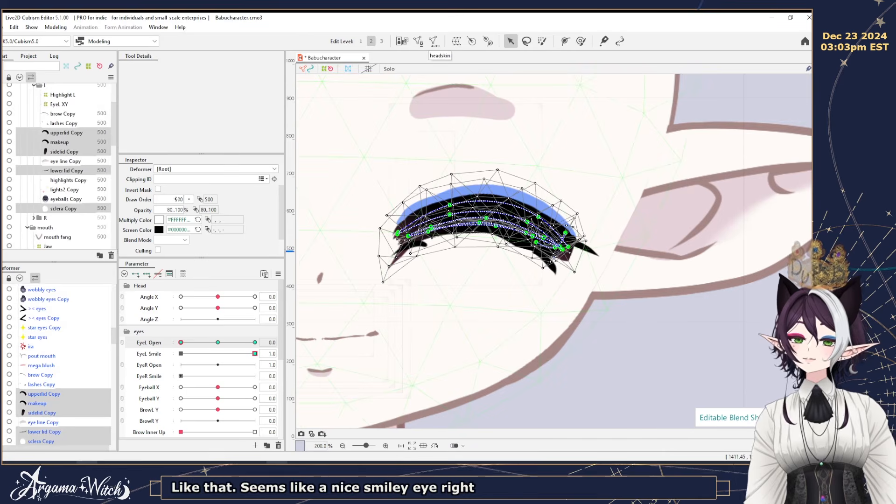
Copy the form of lashes Copy at EyeL Open 1.0 and return EyeL Open to 0.
{"action": "left_click", "coordinate": [59, 123]}
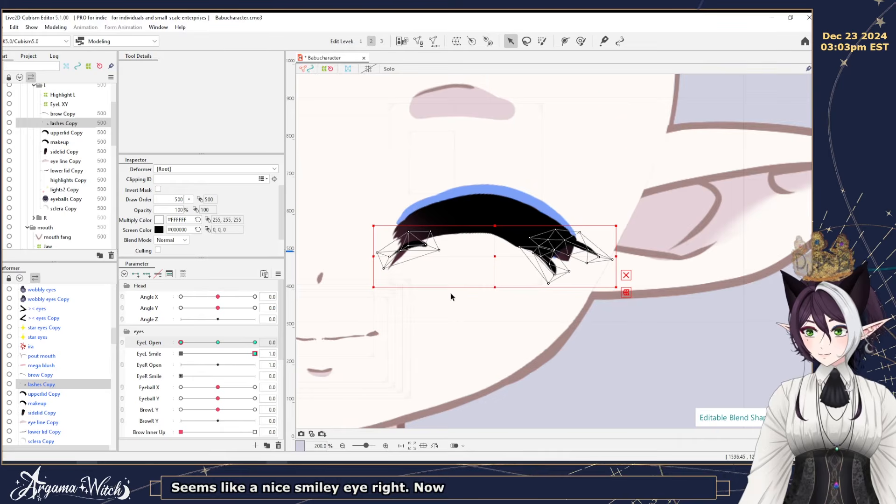
{"action": "left_click", "coordinate": [213, 343]}
{"action": "scroll", "coordinate": [492, 228], "scroll_direction": "down", "scroll_amount": 2}
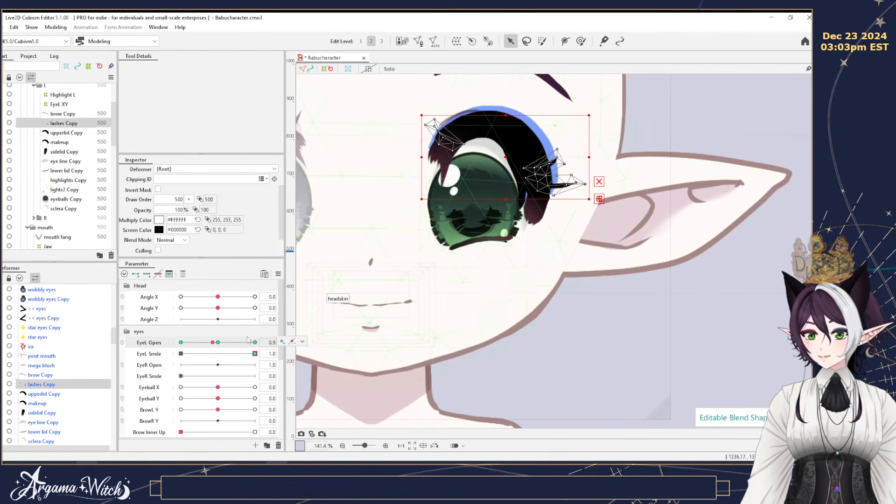
{"action": "left_click", "coordinate": [217, 343]}
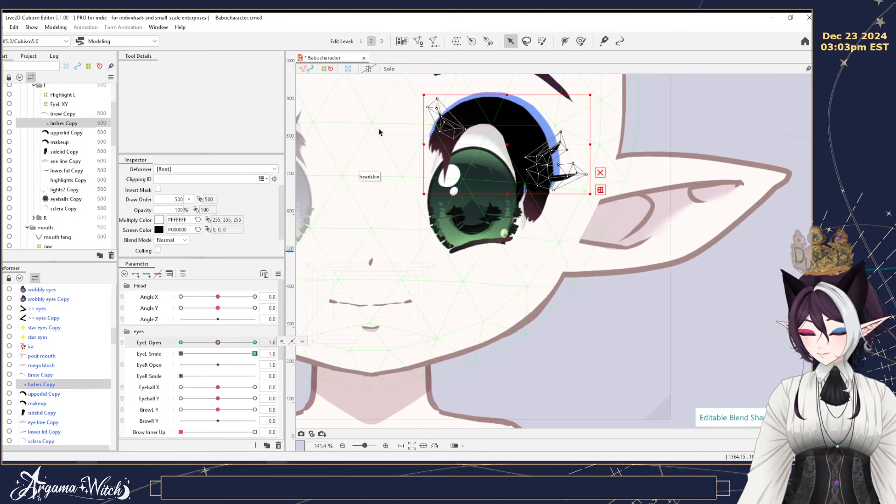
{"action": "left_click_drag", "start_coordinate": [218, 343], "coordinate": [155, 344]}
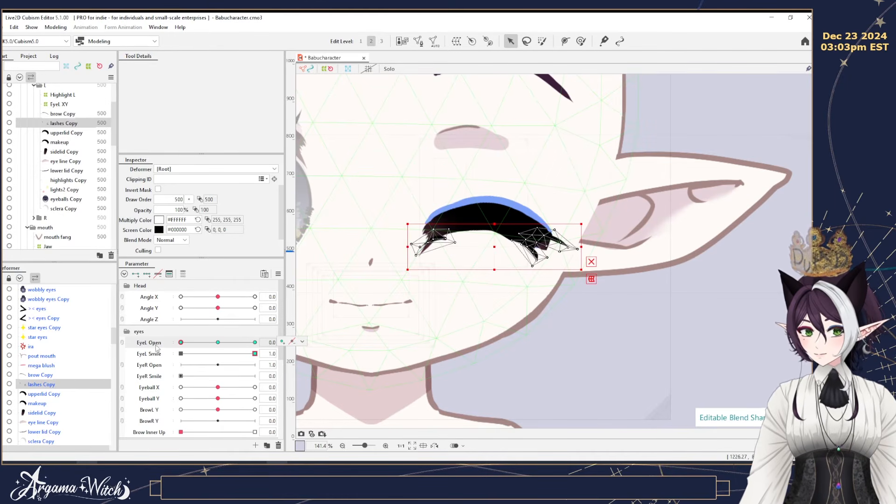
Try pasting the open-eye form onto lashes Copy with EyeL Open at 0, and undo the paste.
{"action": "key", "text": "ctrl+v"}
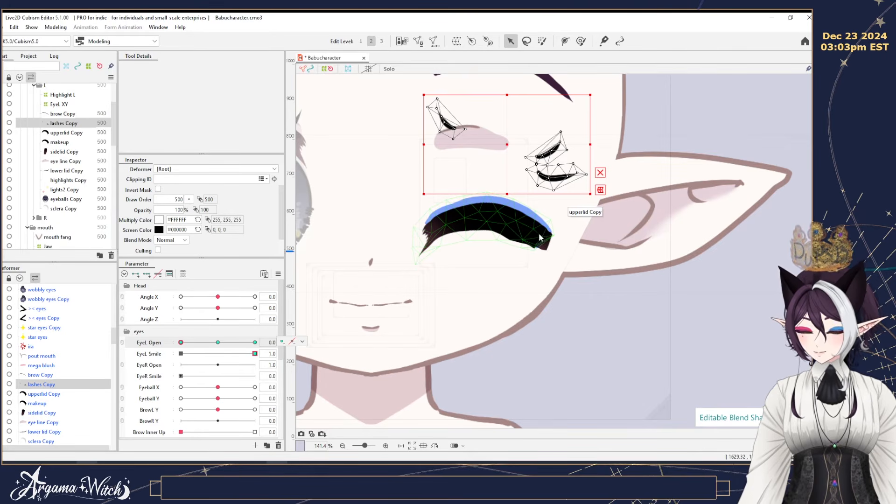
{"action": "key", "text": "ctrl+z"}
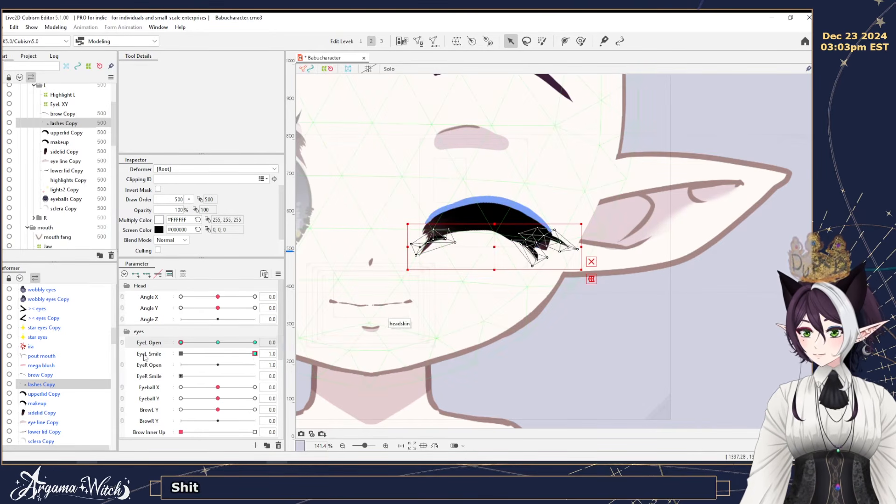
{"action": "left_click", "coordinate": [186, 354]}
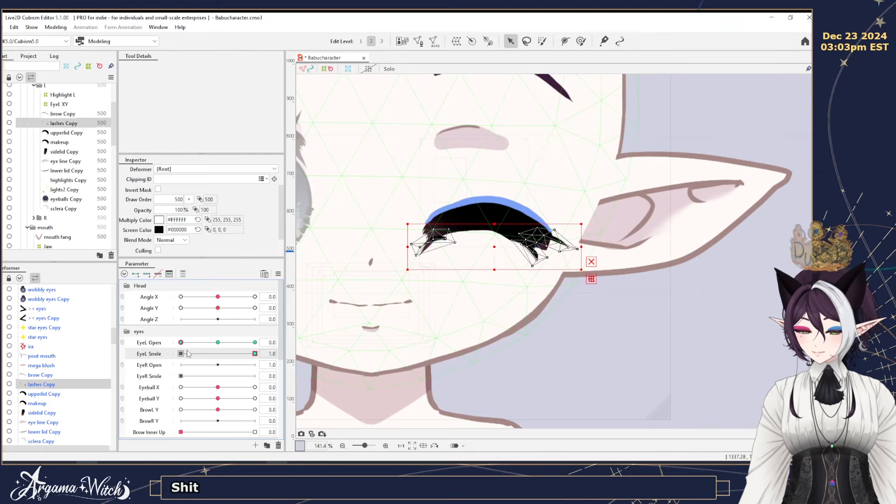
{"action": "left_click", "coordinate": [188, 352]}
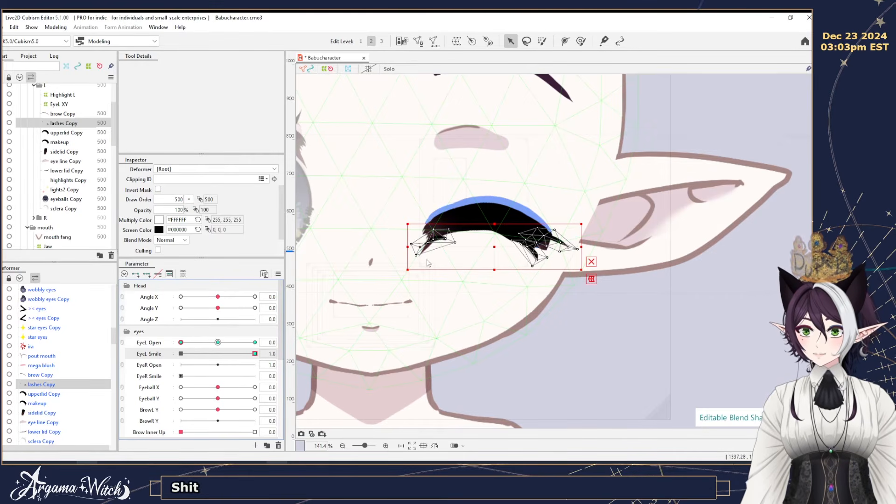
Paste the open-eye form onto lashes Copy and move the lashes down onto the arched lid, keeping EyeL Smile at 1.0 and EyeL Open at 0.
{"action": "key", "text": "ctrl+v"}
{"action": "left_click_drag", "start_coordinate": [506, 142], "coordinate": [500, 202]}
{"action": "left_click_drag", "start_coordinate": [395, 134], "coordinate": [439, 214]}
{"action": "left_click_drag", "start_coordinate": [255, 354], "coordinate": [283, 362]}
{"action": "left_click_drag", "start_coordinate": [182, 343], "coordinate": [150, 340]}
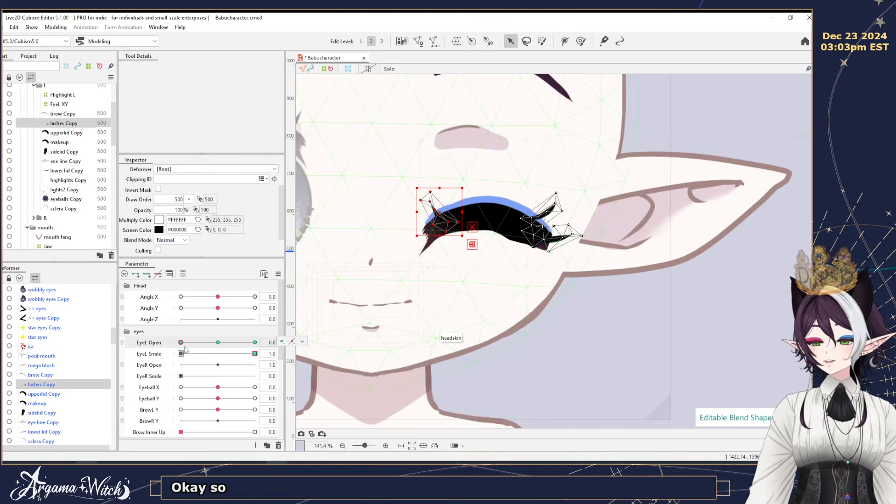
Add EyeL Open as a weight limit parameter for the EyeL Smile blend shape on lashes Copy.
{"action": "left_click", "coordinate": [158, 354]}
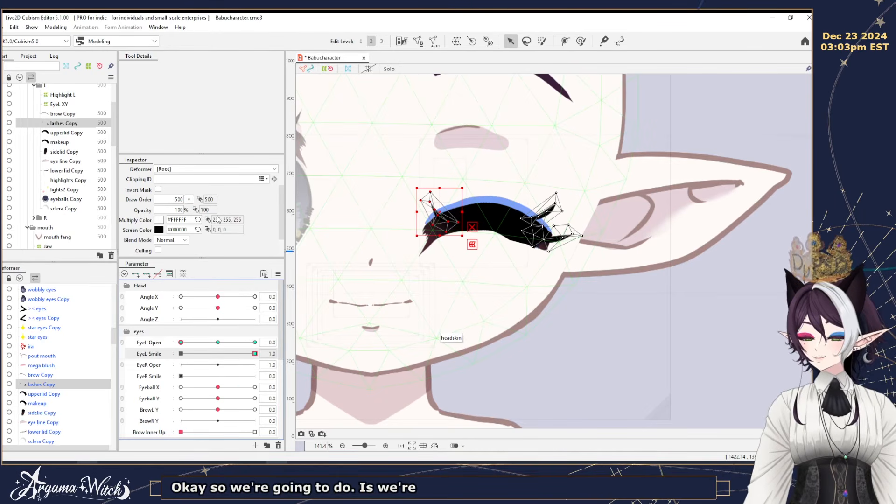
{"action": "left_click", "coordinate": [278, 274]}
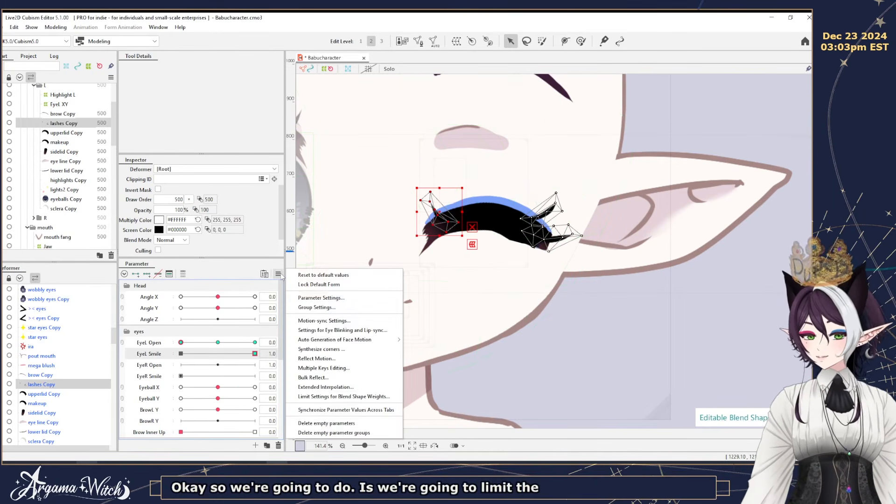
{"action": "left_click", "coordinate": [347, 396]}
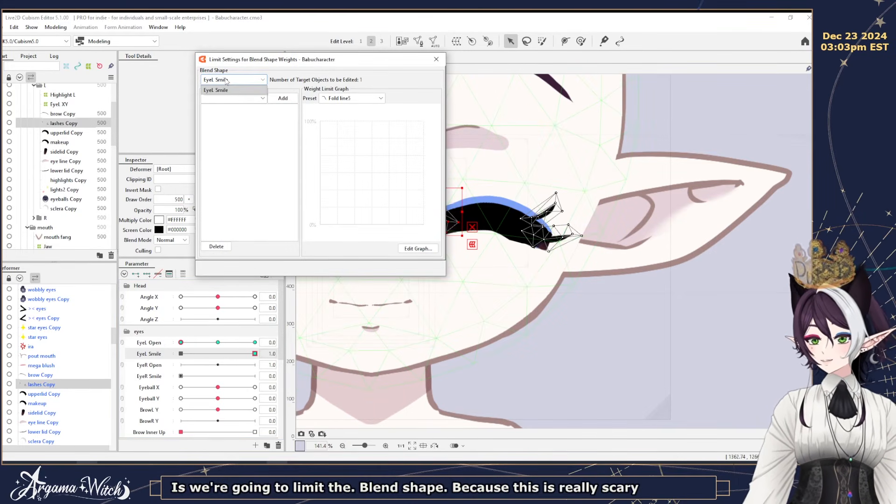
{"action": "left_click", "coordinate": [225, 99]}
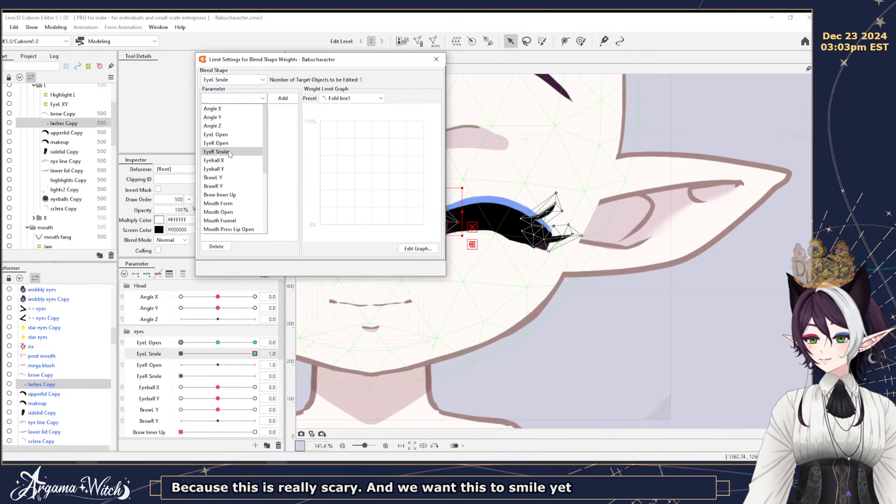
{"action": "left_click", "coordinate": [229, 134]}
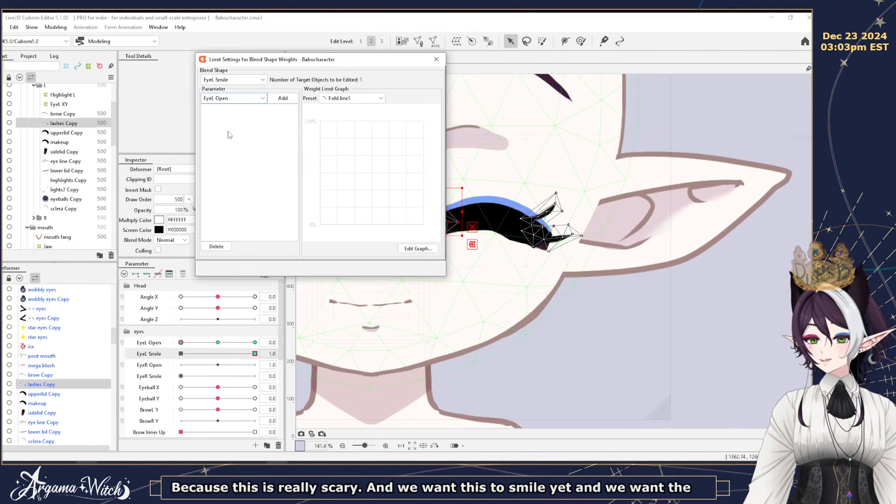
{"action": "left_click", "coordinate": [290, 99]}
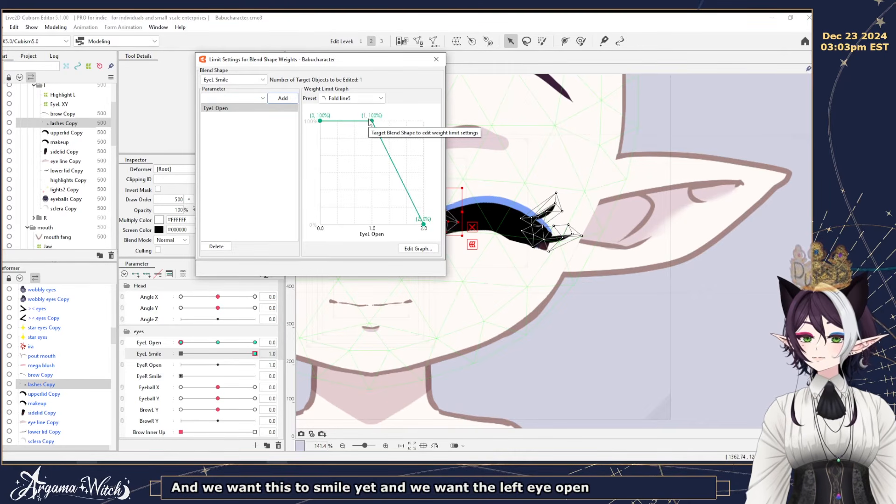
Preview the smiling lashes at EyeL Open 1.0 and 0.5, and look through the weight limit graph presets.
{"action": "left_click", "coordinate": [218, 343]}
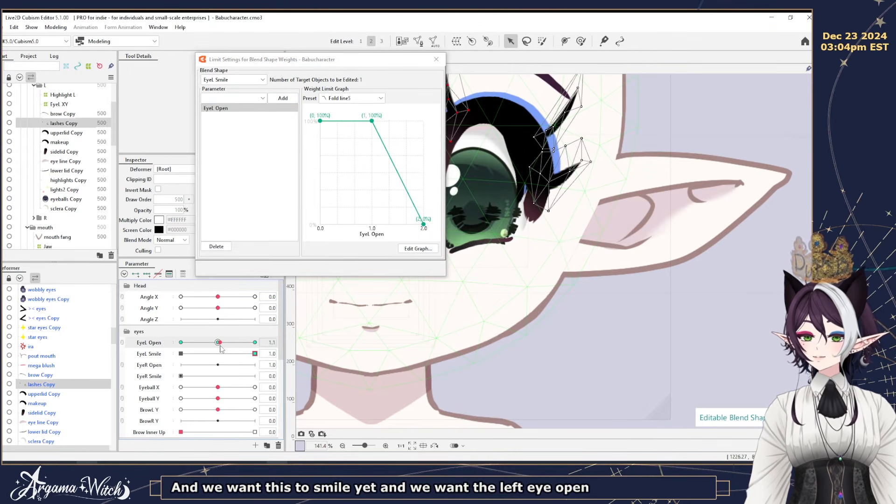
{"action": "left_click_drag", "start_coordinate": [218, 343], "coordinate": [199, 344]}
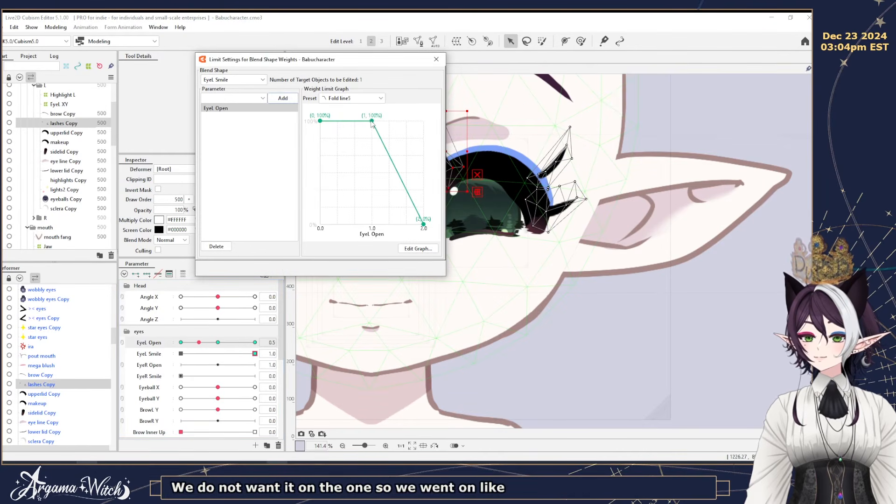
{"action": "left_click", "coordinate": [354, 98]}
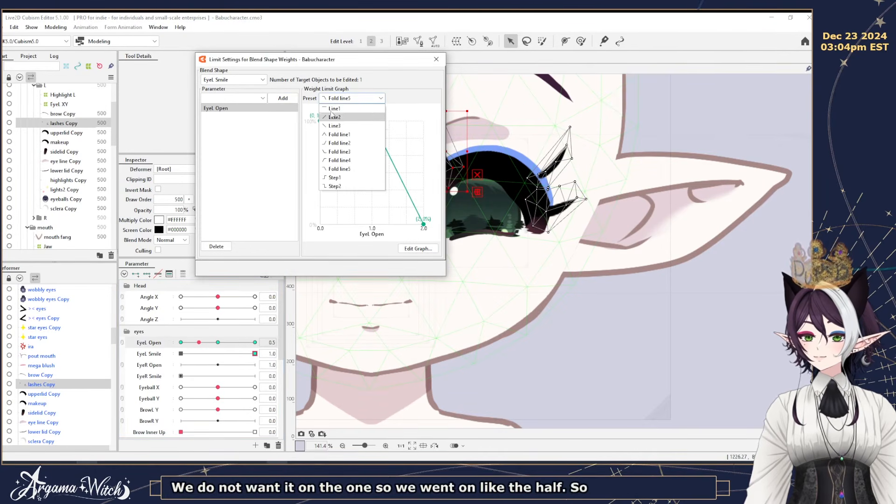
{"action": "left_click", "coordinate": [298, 222]}
Edit the EyeL Open weight limit graph for lashes Copy, moving its second point to 0.5 and its third point to 1.0.
{"action": "left_click", "coordinate": [418, 248]}
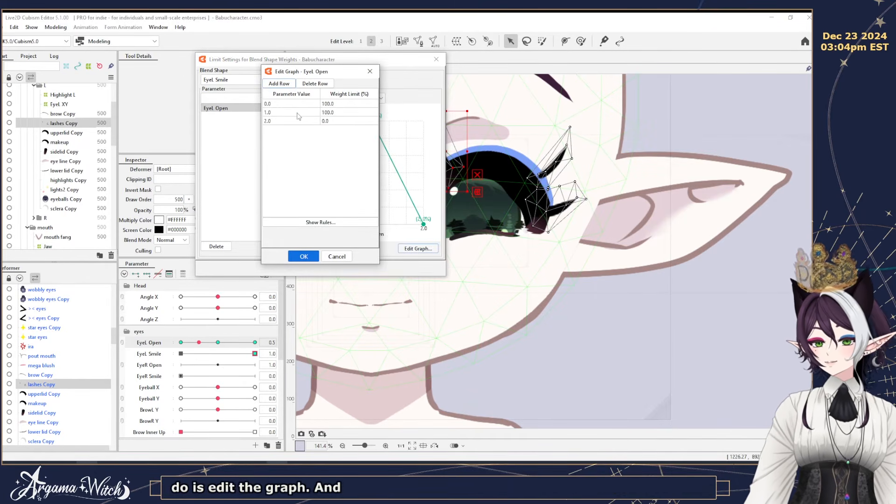
{"action": "left_click", "coordinate": [328, 114]}
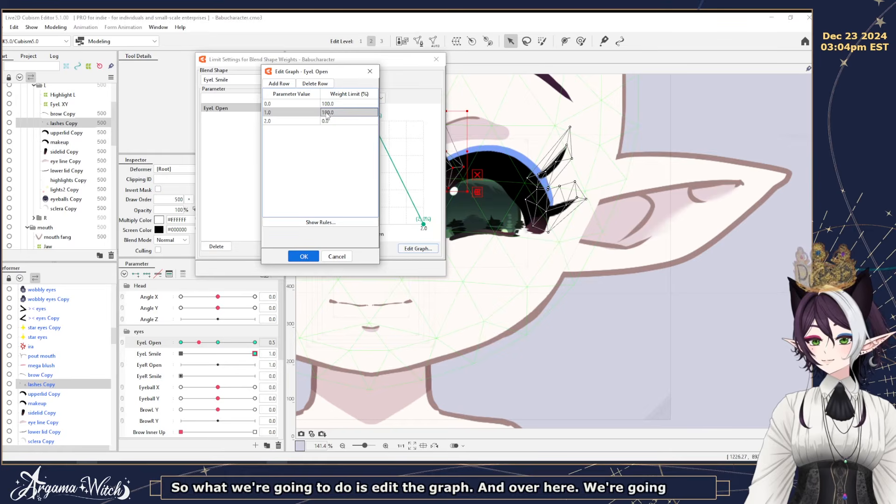
{"action": "double_click", "coordinate": [272, 112]}
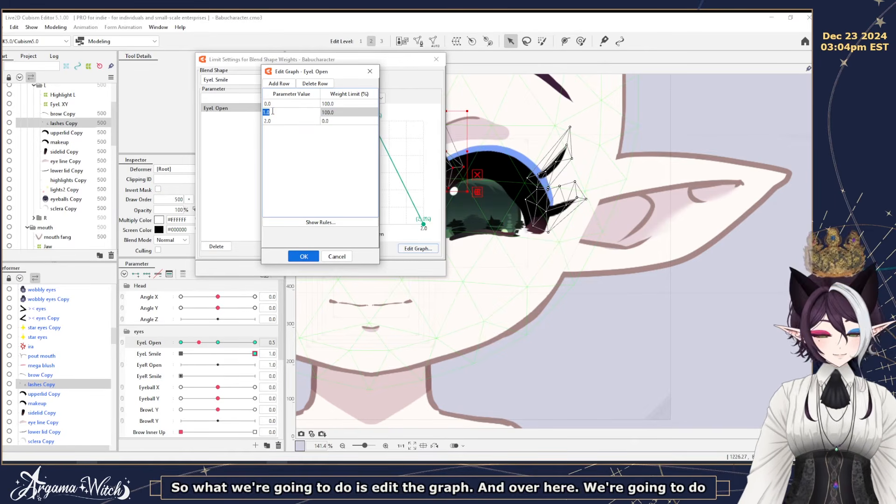
{"action": "type", "text": "5"}
{"action": "key", "text": "Return"}
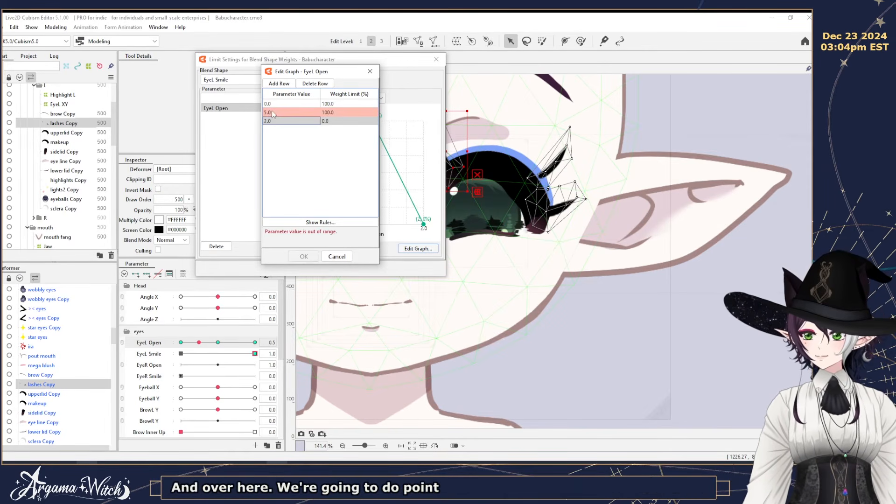
{"action": "left_click", "coordinate": [273, 114]}
{"action": "left_click", "coordinate": [272, 112]}
{"action": "type", "text": "0.5"}
{"action": "key", "text": "Return"}
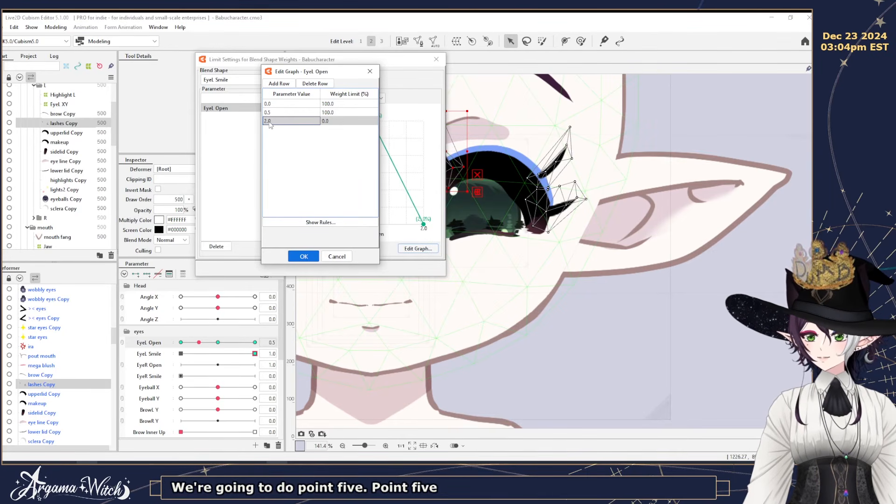
{"action": "left_click", "coordinate": [280, 121]}
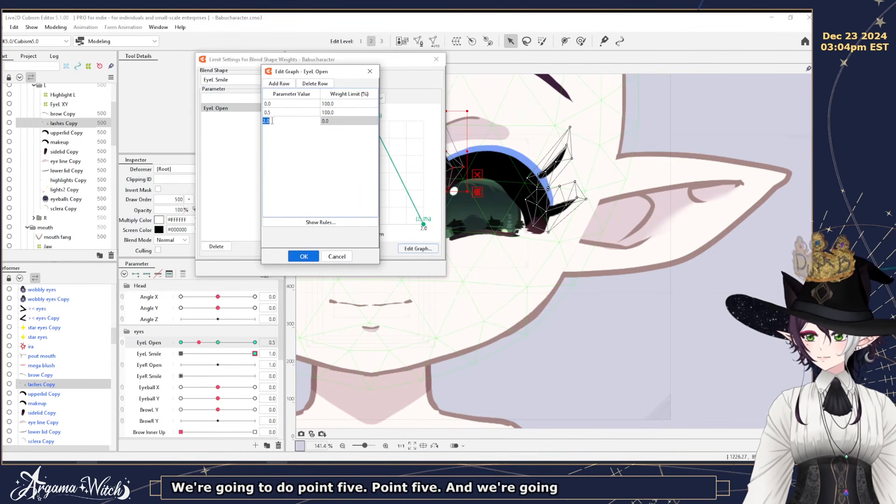
{"action": "key", "text": "Return"}
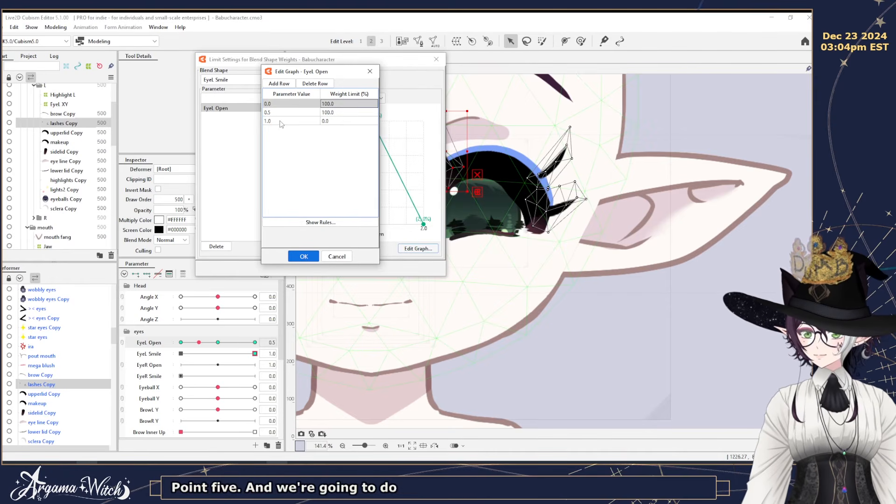
{"action": "left_click", "coordinate": [304, 256]}
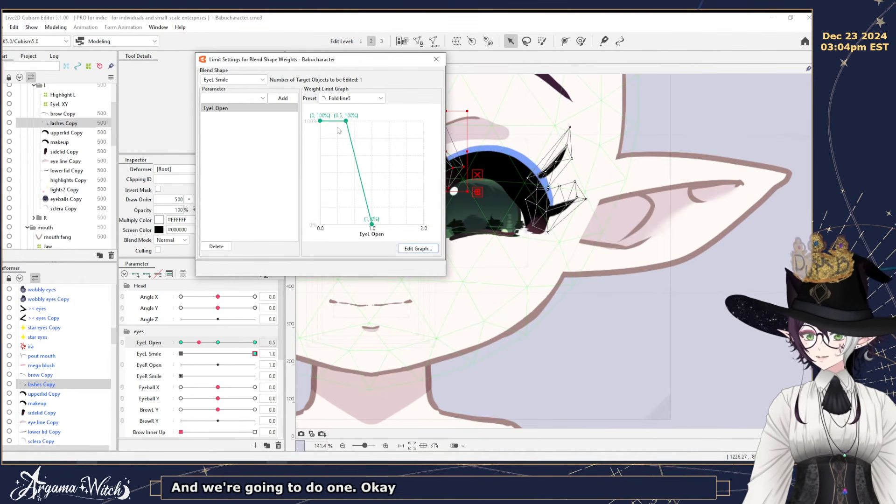
Preview the lashes at EyeL Open 1.0 with EyeL Smile at 1.0, 0.0 and 0.3.
{"action": "left_click_drag", "start_coordinate": [199, 343], "coordinate": [222, 346]}
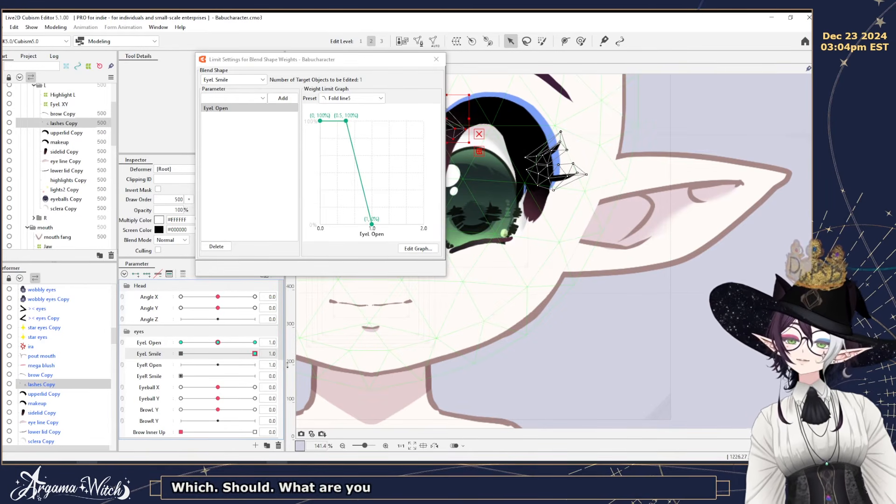
{"action": "left_click_drag", "start_coordinate": [255, 353], "coordinate": [130, 354]}
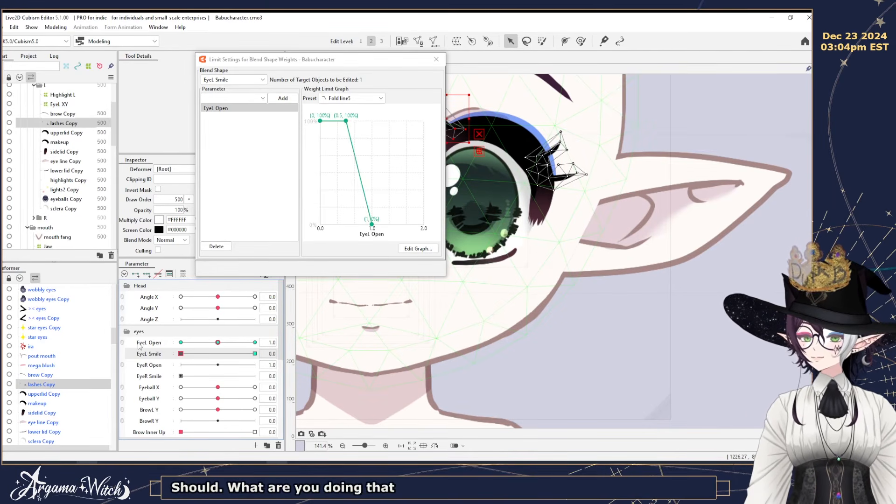
{"action": "left_click_drag", "start_coordinate": [181, 354], "coordinate": [203, 357]}
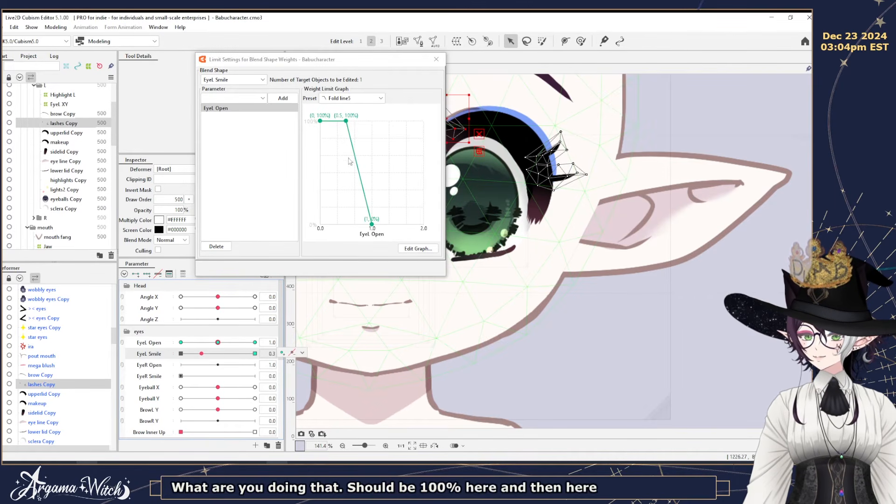
Add a graph point at 2.0 with a 0% weight limit and set the limit at 0.5 to 50%.
{"action": "left_click", "coordinate": [345, 97]}
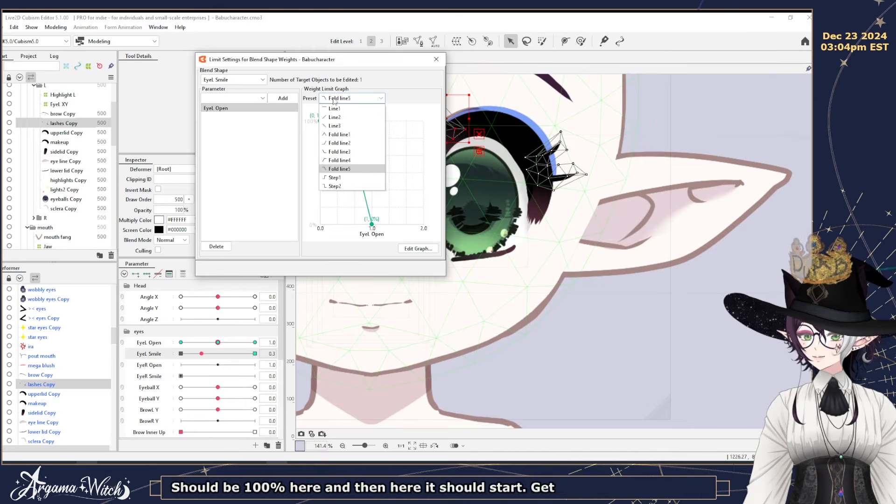
{"action": "left_click", "coordinate": [422, 250]}
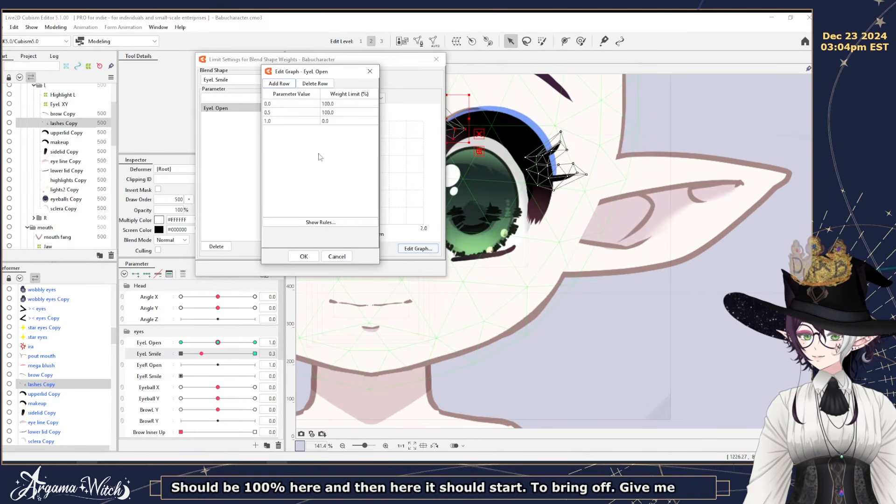
{"action": "left_click", "coordinate": [279, 83]}
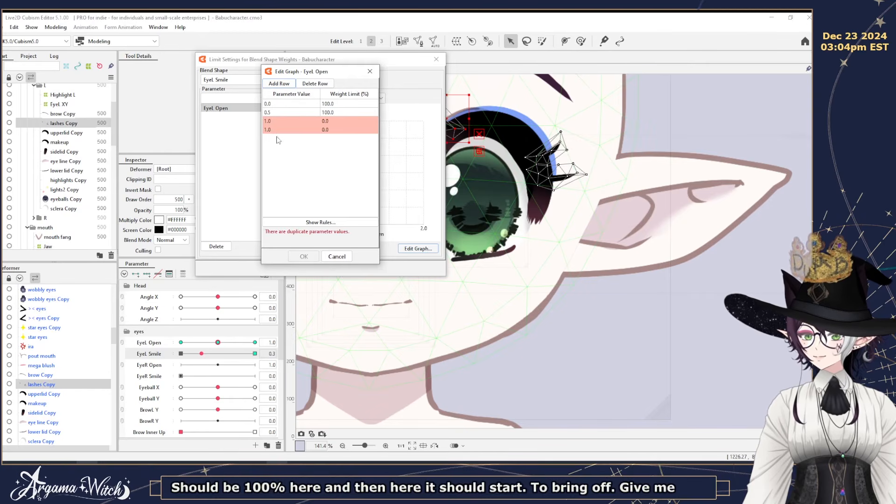
{"action": "double_click", "coordinate": [268, 130]}
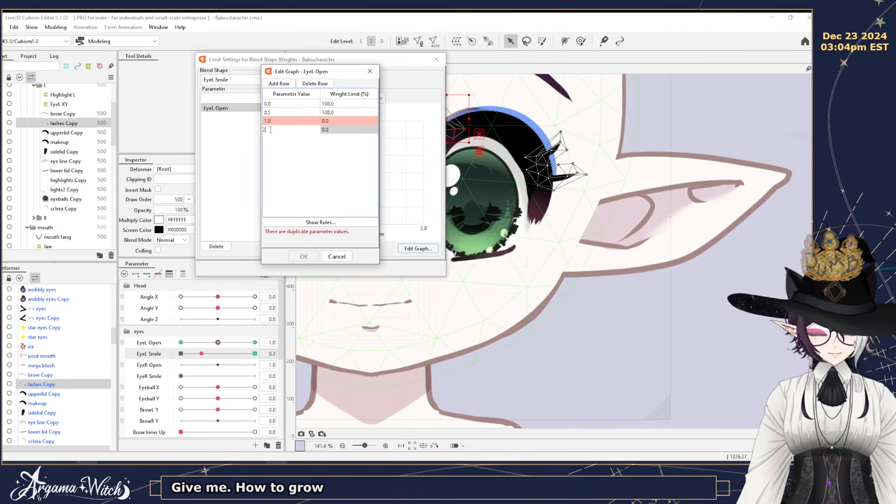
{"action": "key", "text": "Return"}
{"action": "left_click", "coordinate": [329, 113]}
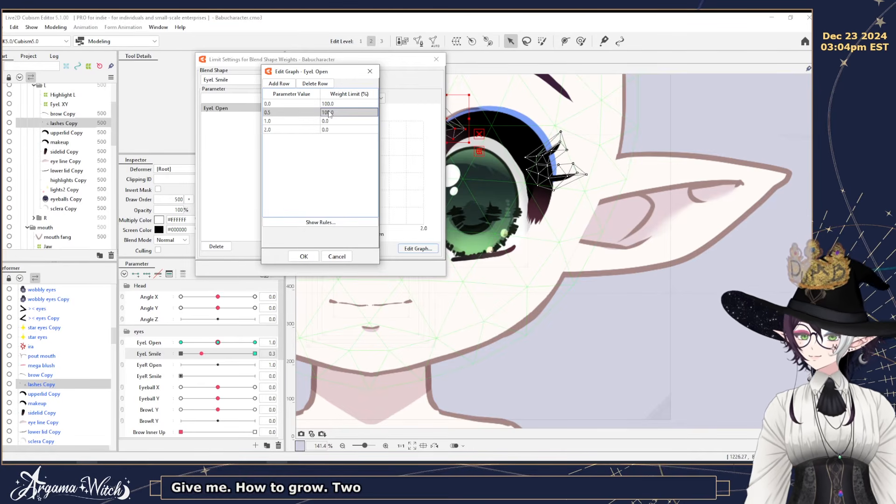
{"action": "double_click", "coordinate": [329, 113]}
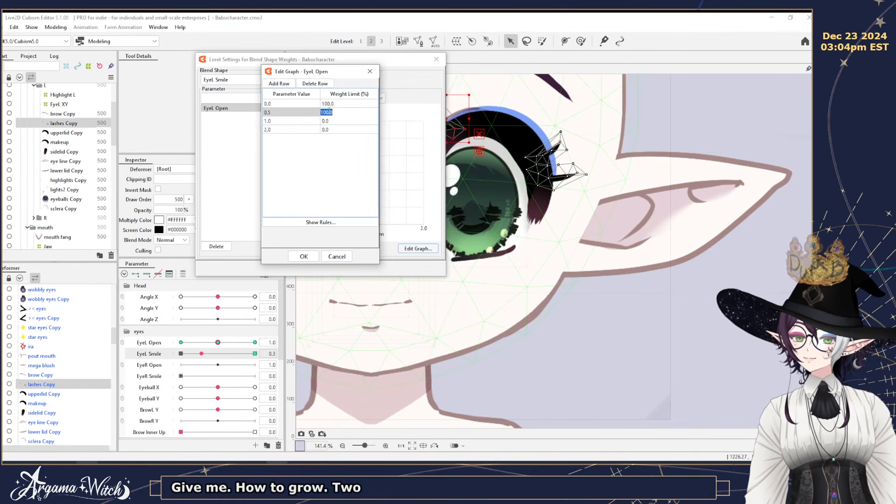
{"action": "type", "text": "50."}
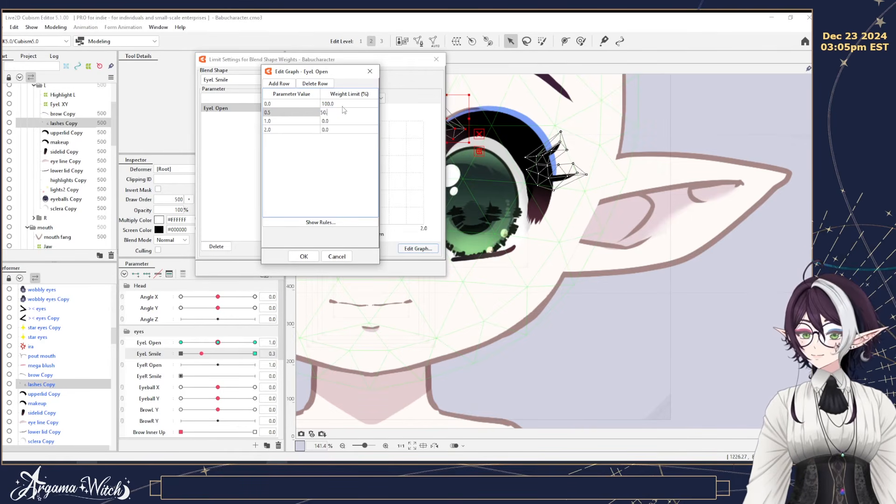
{"action": "key", "text": "Return"}
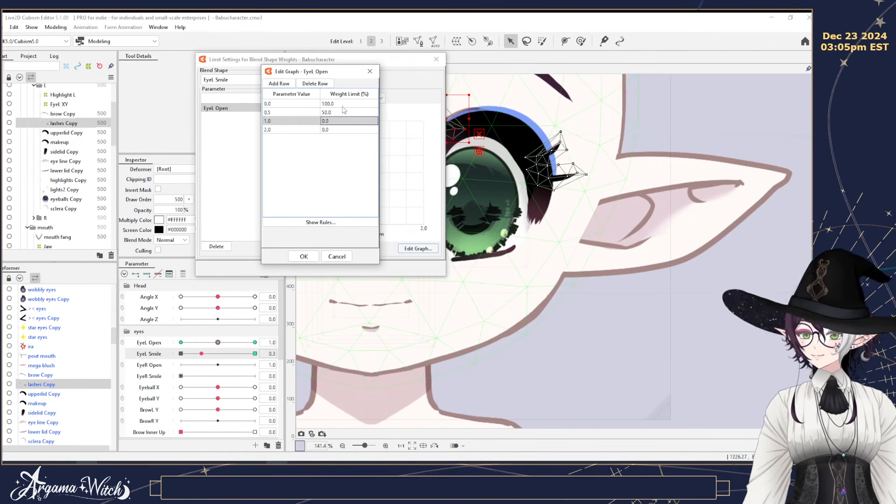
{"action": "left_click", "coordinate": [303, 255]}
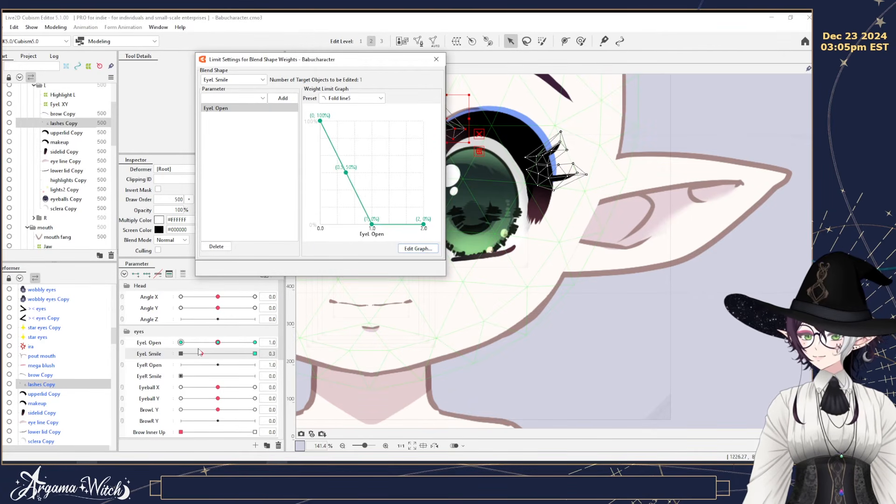
Check the eye with EyeL Smile between 0.0 and 1.0 at EyeL Open 1.0, and close the weight limit settings with the smile at 0.0.
{"action": "left_click_drag", "start_coordinate": [201, 353], "coordinate": [218, 343]}
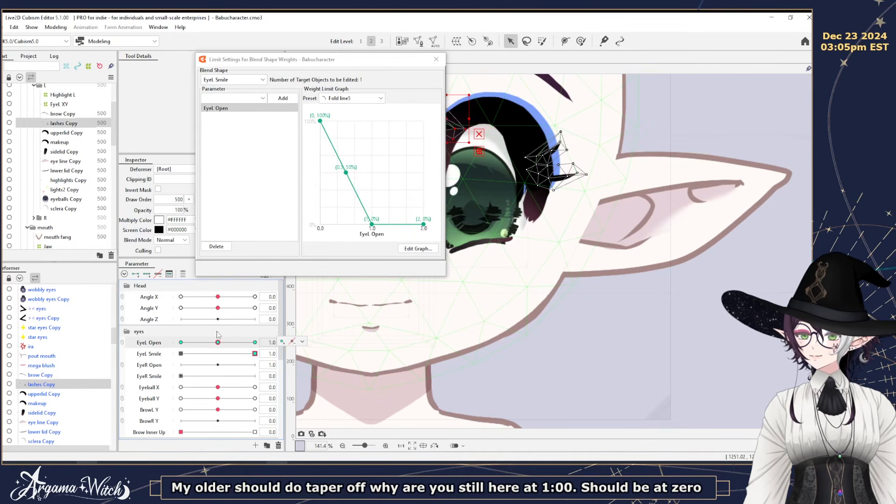
{"action": "mouse_move", "coordinate": [218, 342]}
{"action": "left_mouse_down"}
{"action": "mouse_move", "coordinate": [182, 342]}
{"action": "mouse_move", "coordinate": [218, 343]}
{"action": "left_mouse_up"}
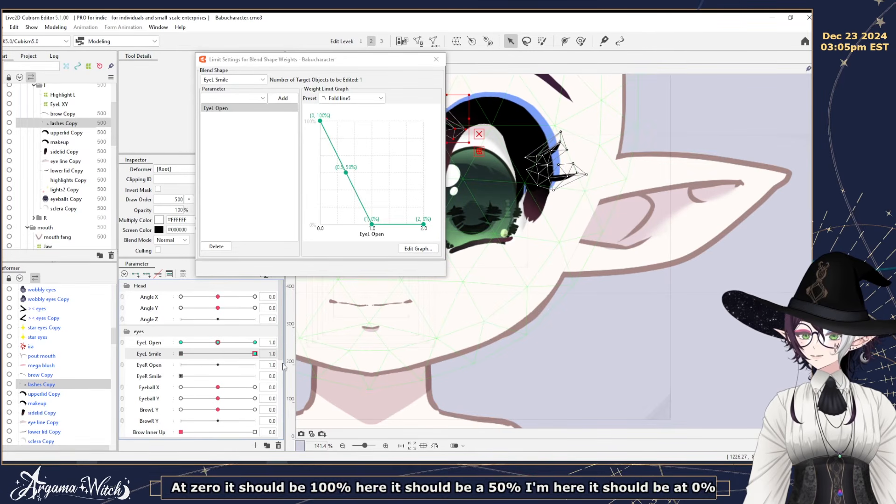
{"action": "left_click_drag", "start_coordinate": [283, 367], "coordinate": [113, 366]}
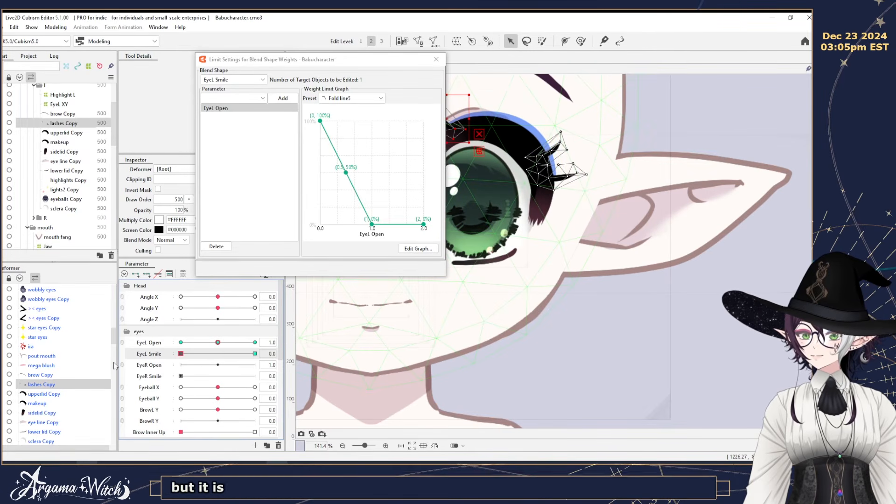
{"action": "left_click", "coordinate": [251, 110]}
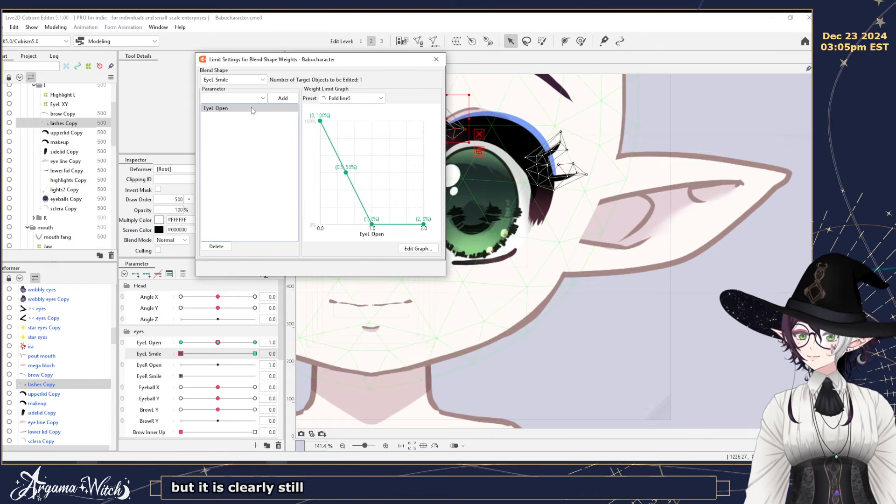
{"action": "left_click", "coordinate": [182, 354]}
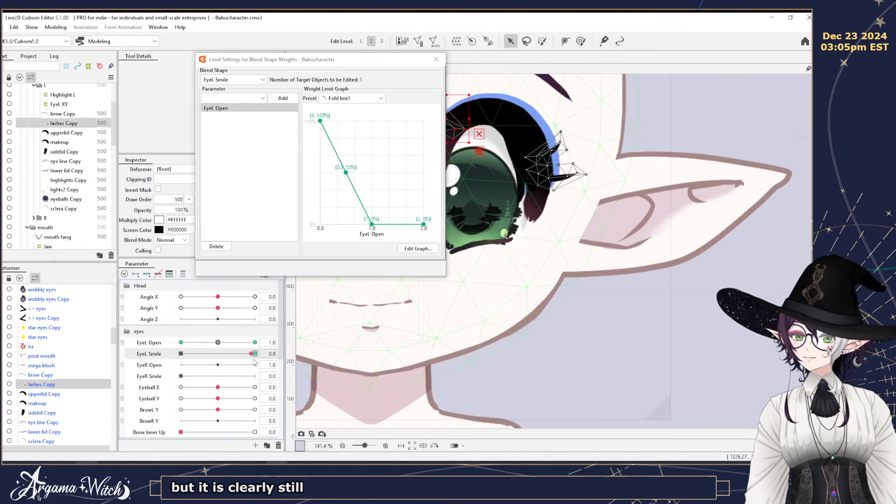
{"action": "left_click", "coordinate": [436, 60]}
{"action": "mouse_move", "coordinate": [181, 353]}
{"action": "left_mouse_down"}
{"action": "mouse_move", "coordinate": [254, 354]}
{"action": "mouse_move", "coordinate": [181, 354]}
{"action": "left_mouse_up"}
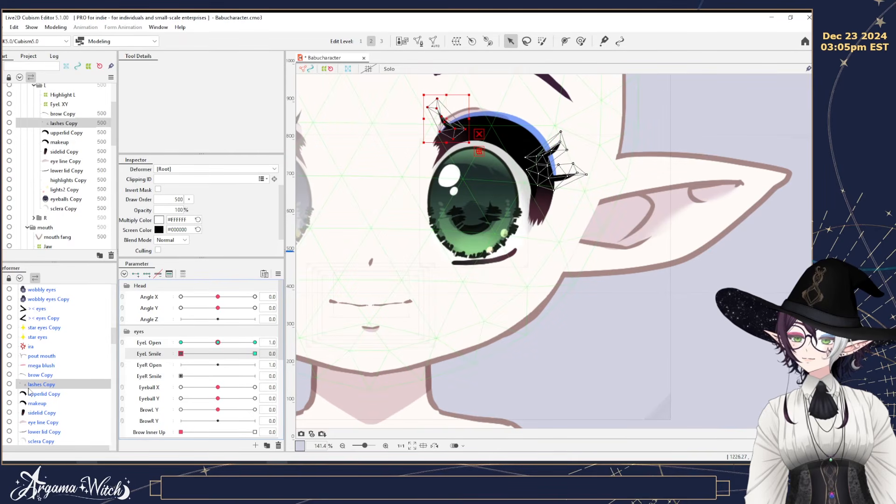
Add EyeL Open as a weight limit parameter for EyeL Smile on upperlid Copy, makeup, sidelid Copy, lower lid Copy and sclera Copy.
{"action": "left_click", "coordinate": [30, 393]}
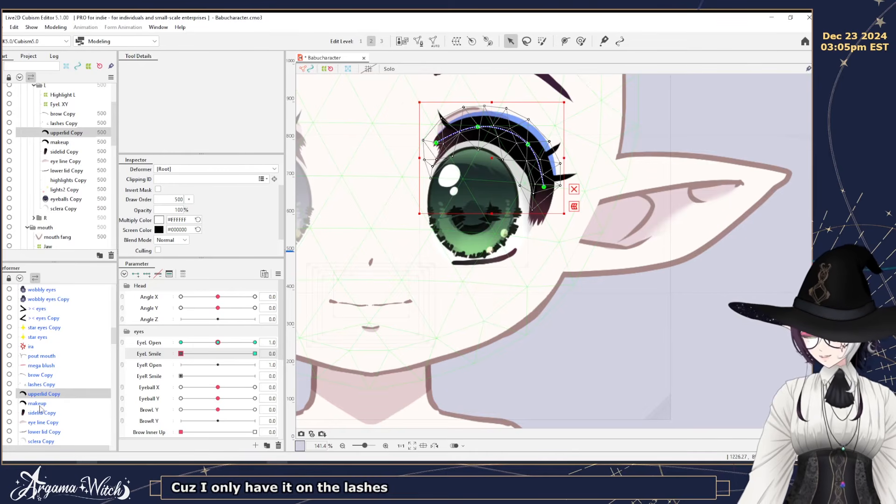
{"action": "left_click", "coordinate": [38, 403], "text": "ctrl"}
{"action": "left_click", "coordinate": [40, 412], "text": "ctrl"}
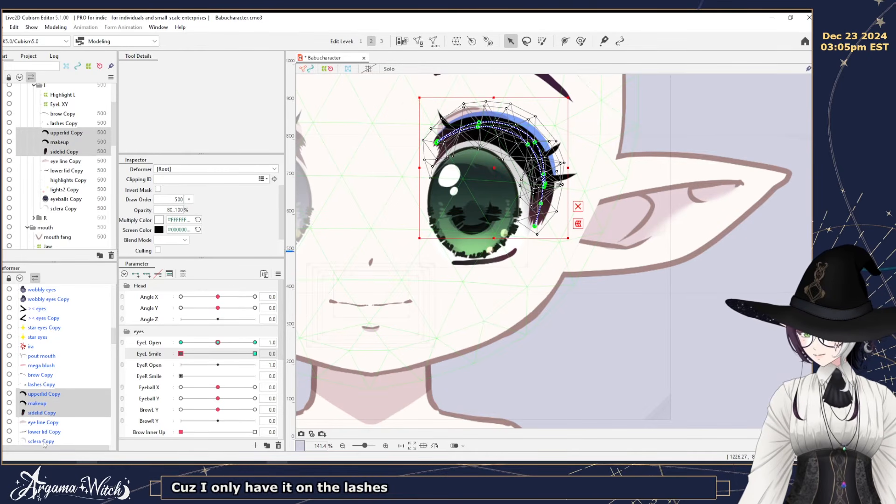
{"action": "left_click", "coordinate": [44, 441], "text": "ctrl"}
{"action": "left_click", "coordinate": [42, 431], "text": "ctrl"}
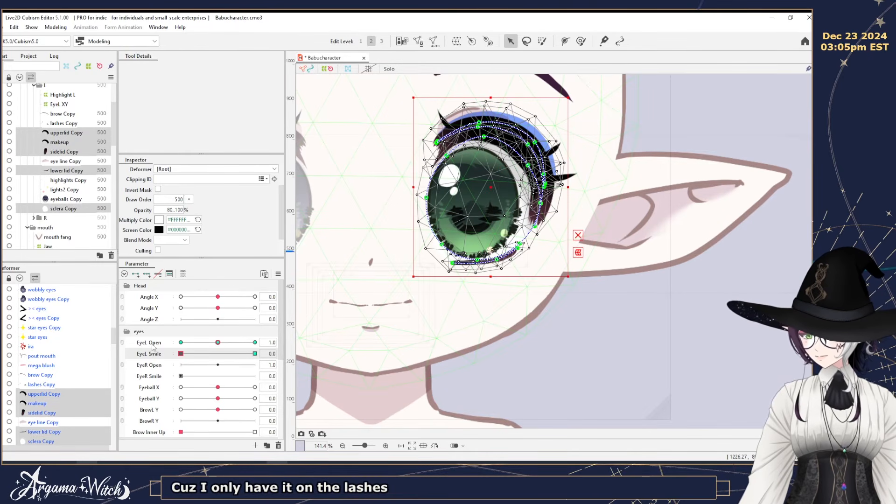
{"action": "left_click", "coordinate": [278, 274]}
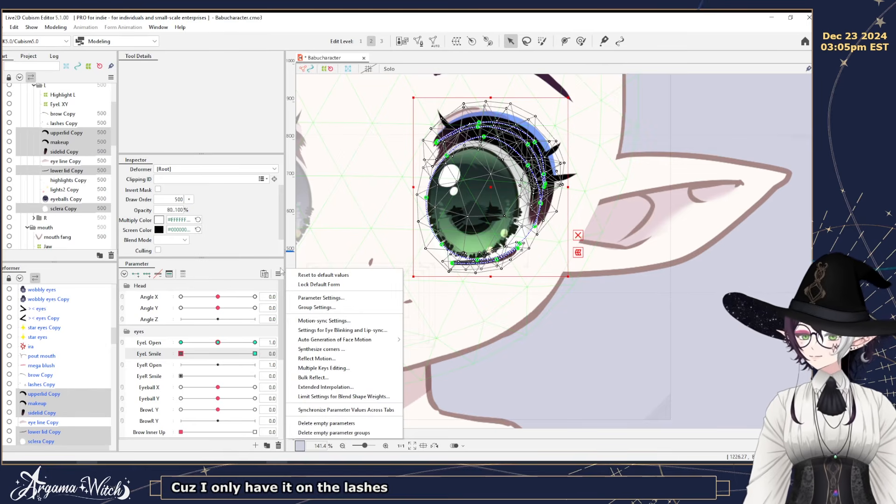
{"action": "left_click", "coordinate": [329, 396]}
{"action": "left_click", "coordinate": [220, 98]}
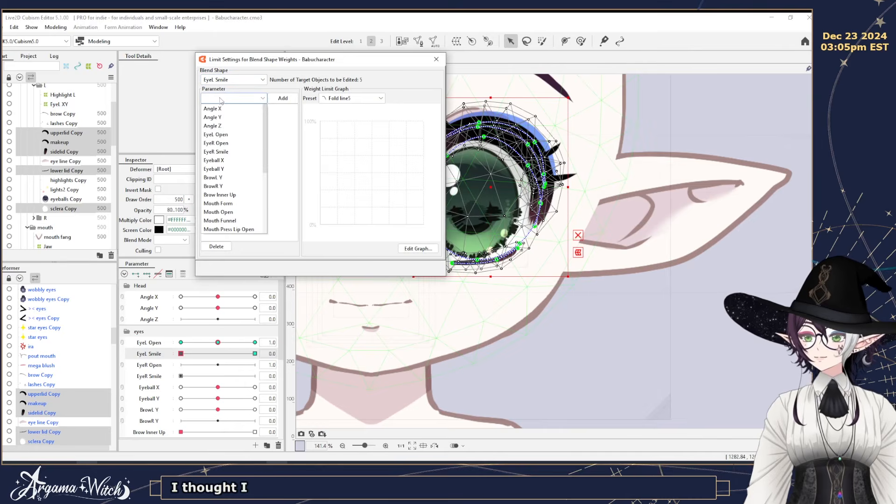
{"action": "left_click", "coordinate": [227, 135]}
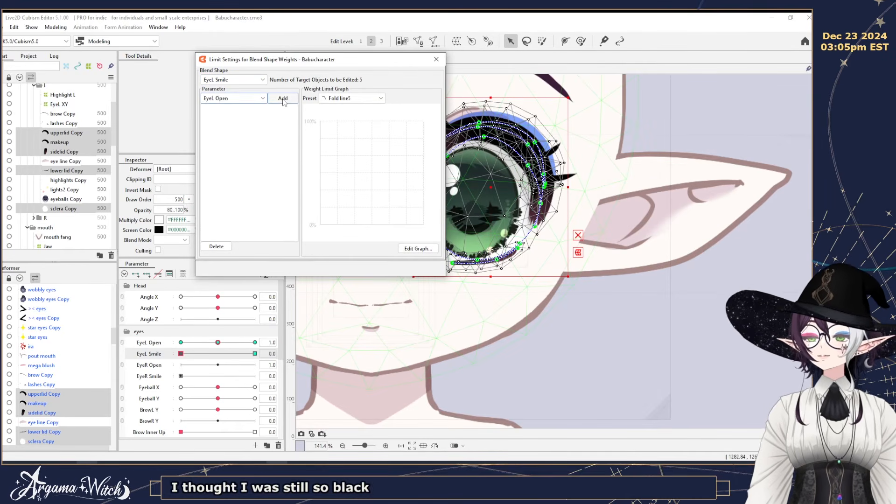
{"action": "left_click", "coordinate": [283, 98]}
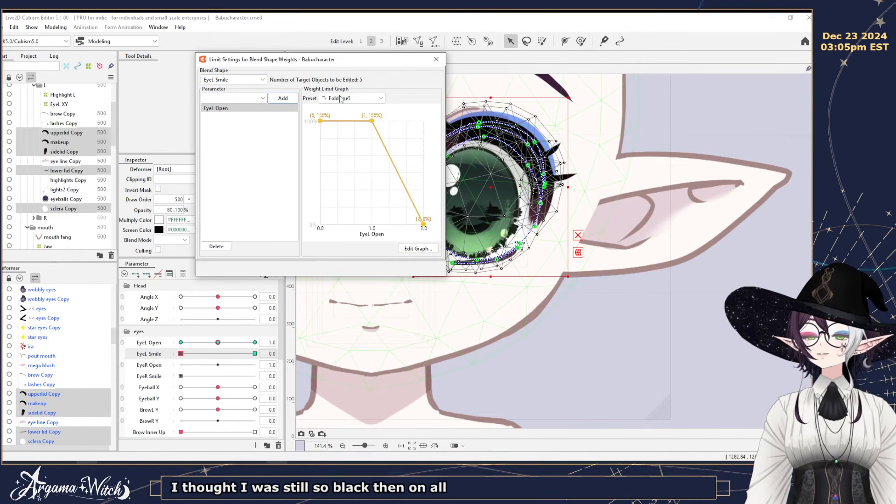
Edit the EyeL Open weight limit graph to 0% at 1.0 and add a point at 0.5 with a 50% limit.
{"action": "left_click", "coordinate": [417, 248]}
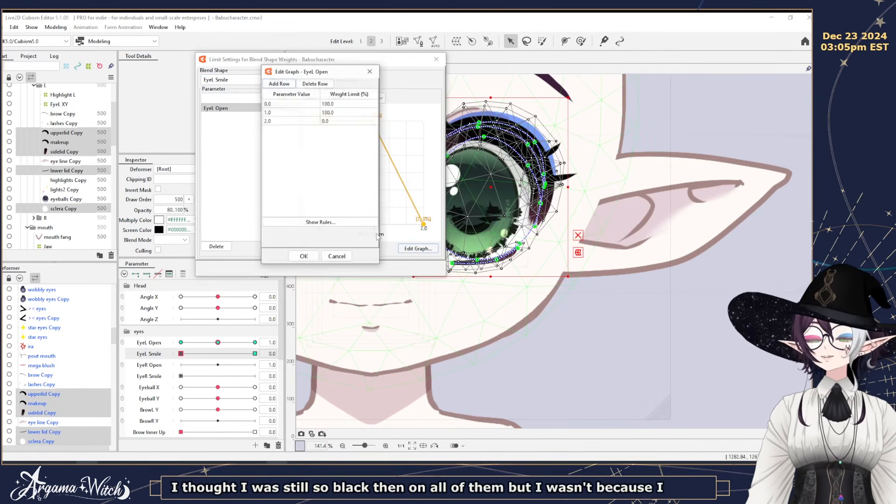
{"action": "double_click", "coordinate": [331, 112]}
{"action": "key", "text": "Return"}
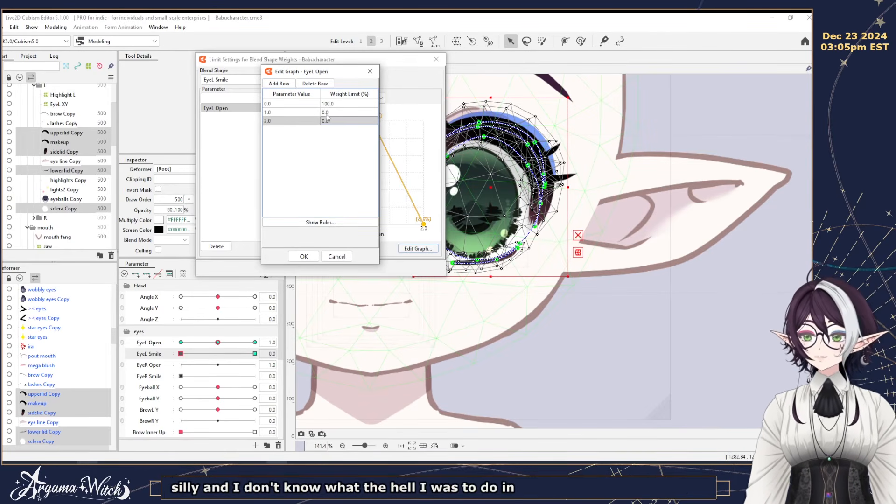
{"action": "left_click", "coordinate": [284, 84]}
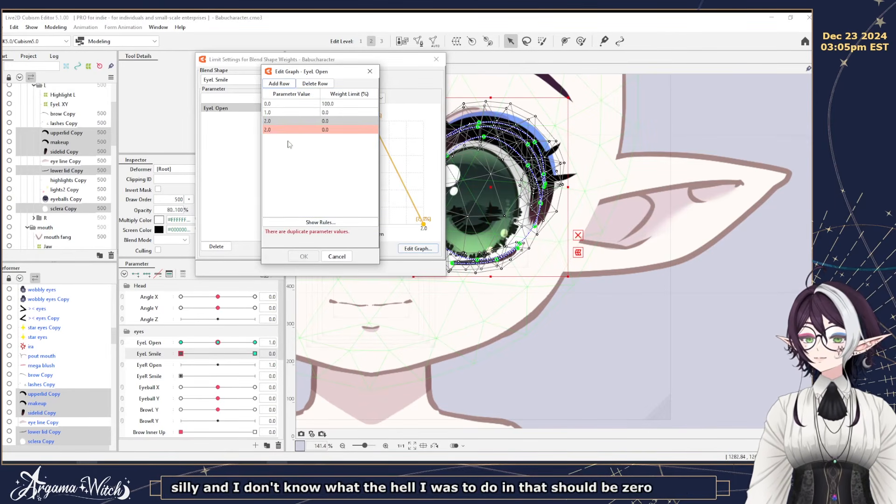
{"action": "double_click", "coordinate": [274, 129]}
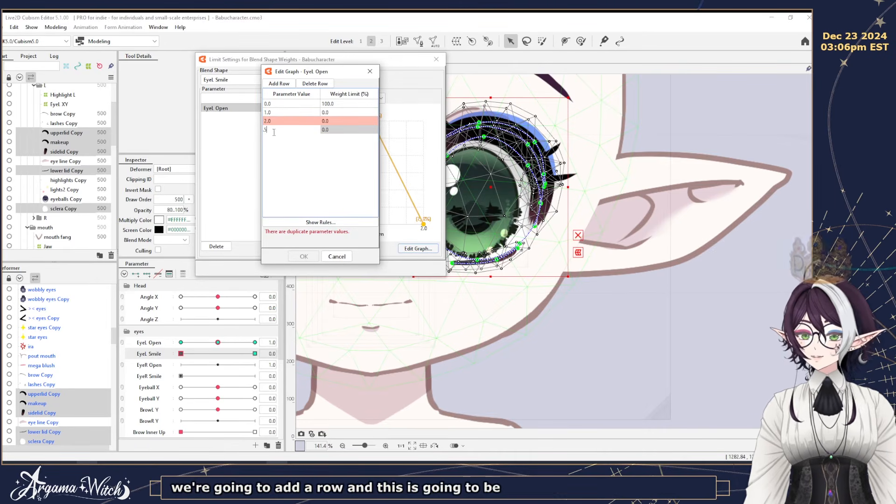
{"action": "type", "text": "0.5"}
{"action": "key", "text": "Tab"}
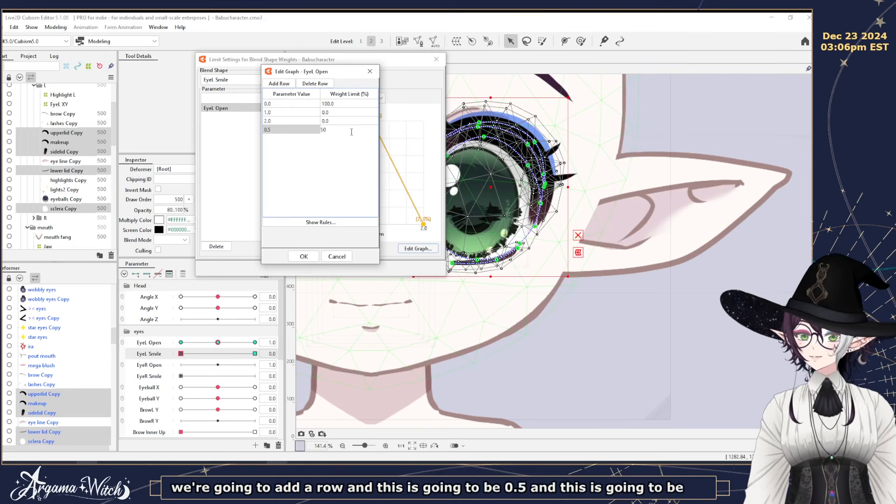
{"action": "key", "text": "Return"}
{"action": "left_click", "coordinate": [303, 256]}
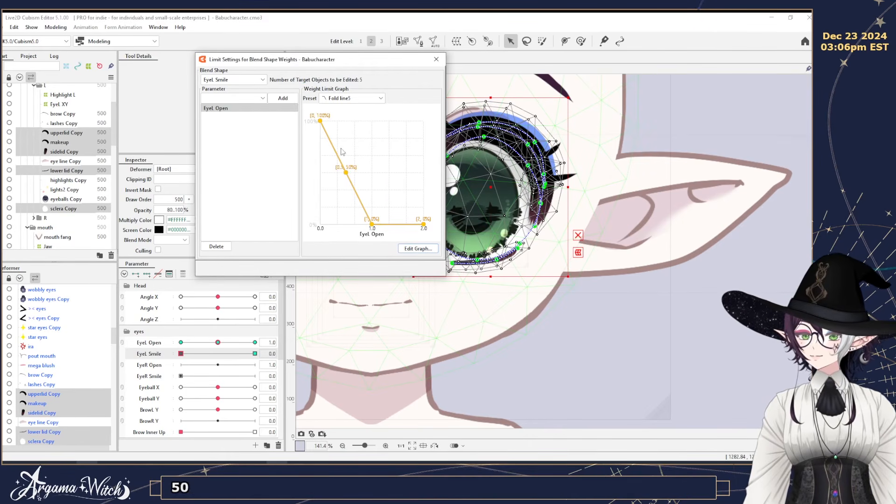
Check the eye closing down to EyeL Open 0.0 with EyeL Smile at 1.0, and close the weight limit settings.
{"action": "left_click_drag", "start_coordinate": [181, 353], "coordinate": [286, 357]}
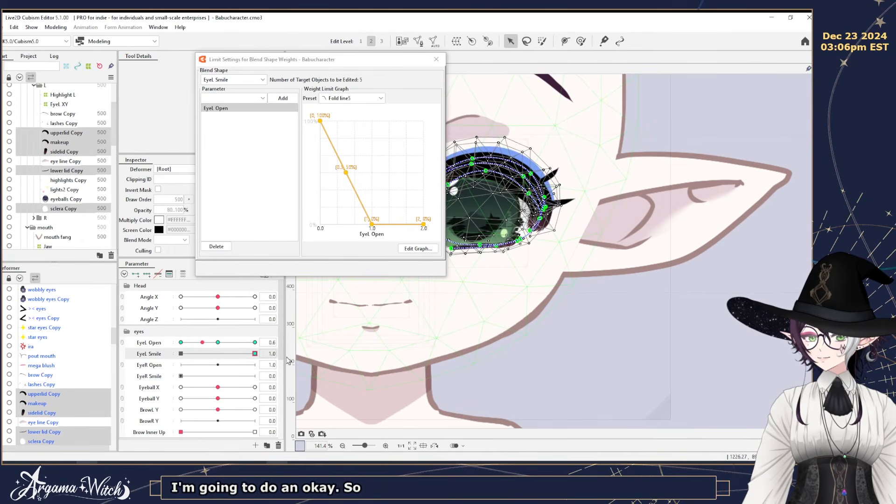
{"action": "left_click_drag", "start_coordinate": [217, 343], "coordinate": [151, 353]}
{"action": "mouse_move", "coordinate": [254, 354]}
{"action": "left_mouse_down"}
{"action": "mouse_move", "coordinate": [145, 356]}
{"action": "mouse_move", "coordinate": [197, 355]}
{"action": "mouse_move", "coordinate": [181, 353]}
{"action": "mouse_move", "coordinate": [191, 345]}
{"action": "mouse_move", "coordinate": [271, 362]}
{"action": "mouse_move", "coordinate": [201, 363]}
{"action": "mouse_move", "coordinate": [261, 364]}
{"action": "left_mouse_up"}
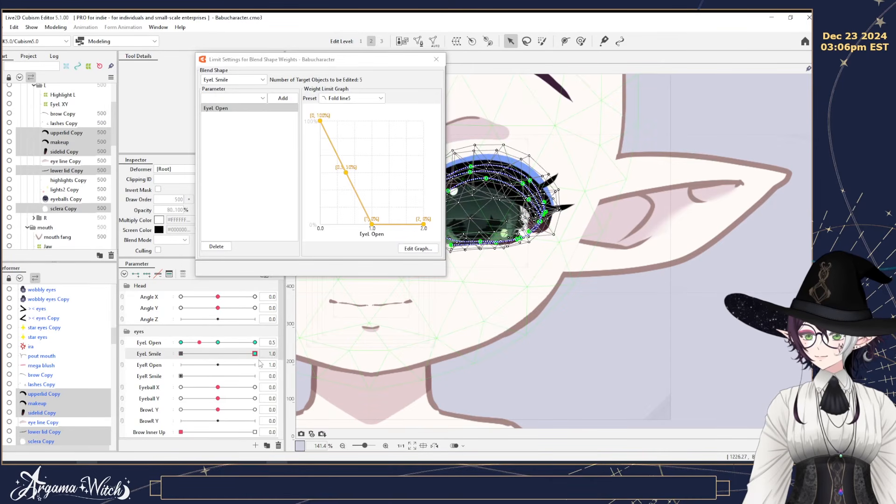
{"action": "left_click_drag", "start_coordinate": [199, 343], "coordinate": [136, 346]}
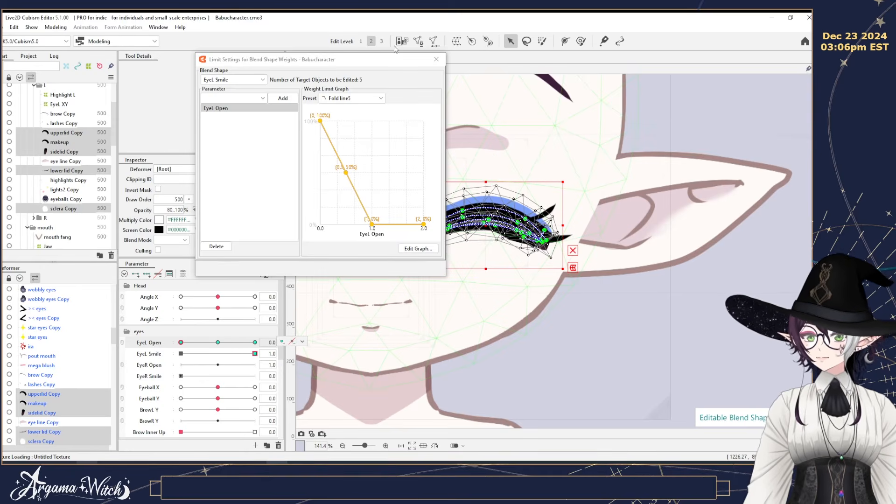
{"action": "left_click", "coordinate": [441, 62]}
Select the makeup and return EyeL Smile to 0.0 and EyeL Open to 1.0.
{"action": "left_click", "coordinate": [61, 403]}
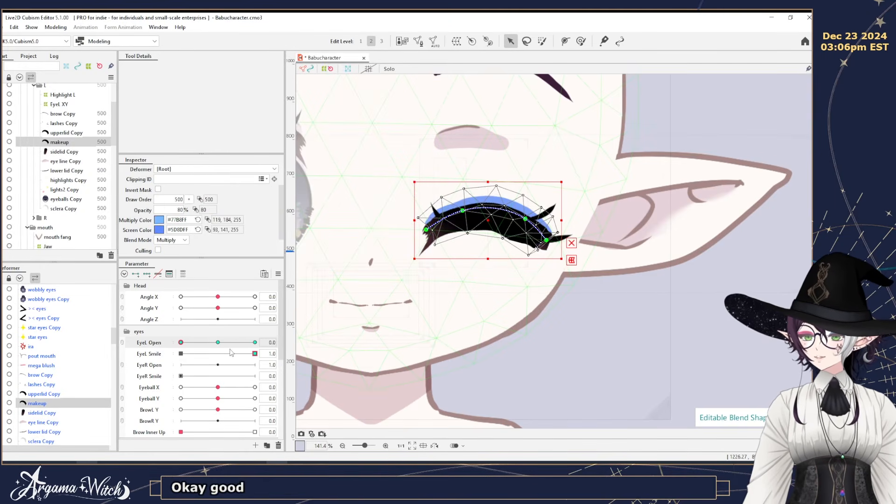
{"action": "left_click_drag", "start_coordinate": [253, 355], "coordinate": [70, 352]}
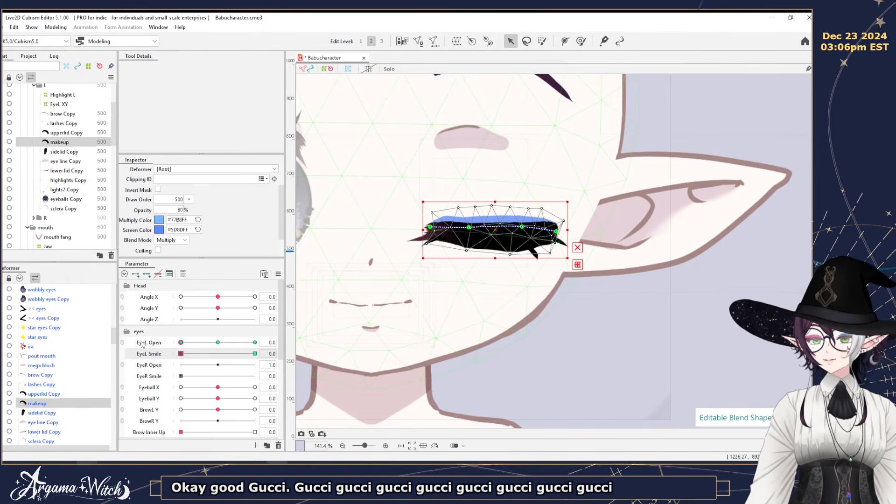
{"action": "left_click", "coordinate": [218, 342]}
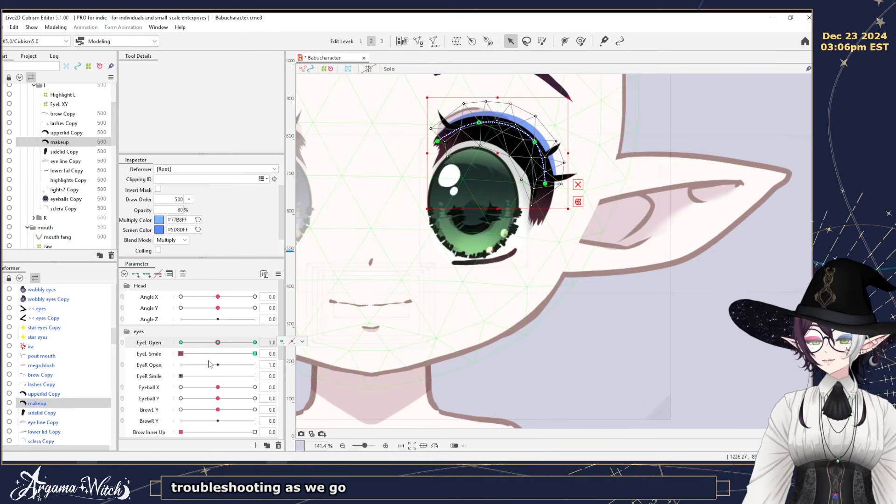
{"action": "left_click", "coordinate": [147, 353]}
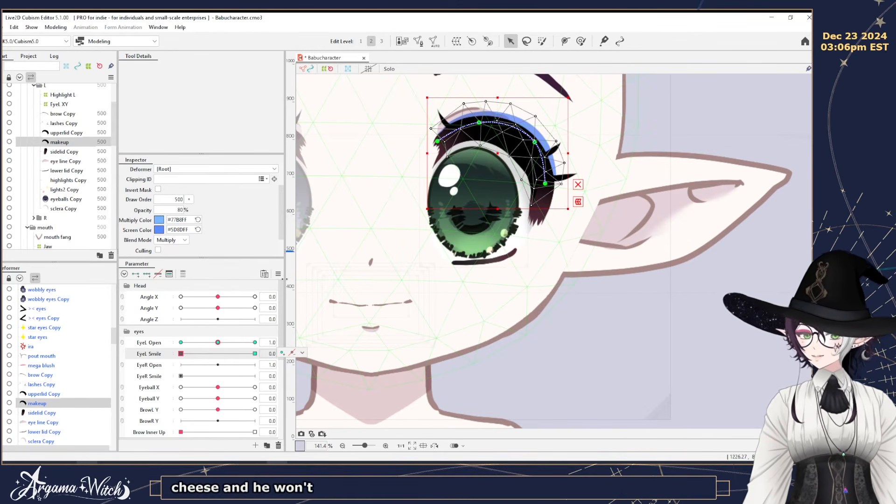
{"action": "left_click_drag", "start_coordinate": [219, 353], "coordinate": [279, 359]}
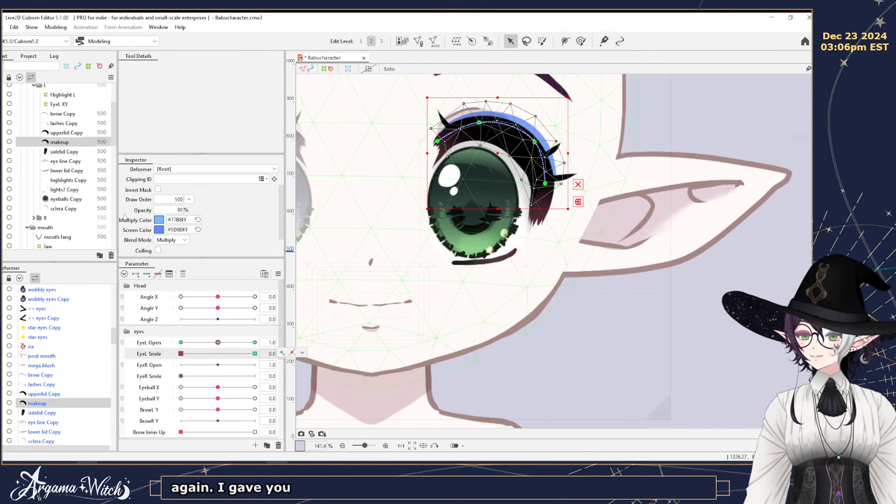
Create a parent warp deformer named EyetoBrowDeformer for lashes Copy, upperlid Copy, makeup, sidelid Copy, eye line Copy, lower lid Copy and sclera Copy.
{"action": "left_click_drag", "start_coordinate": [383, 198], "coordinate": [453, 246]}
{"action": "left_click", "coordinate": [59, 114]}
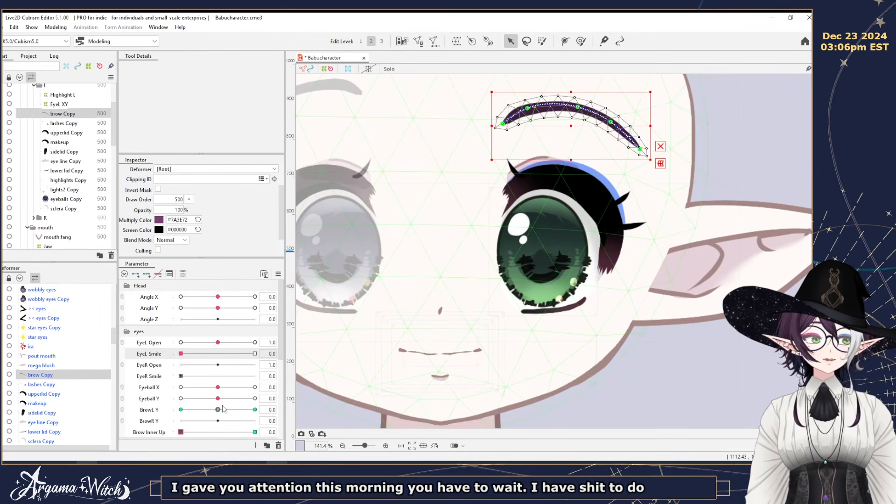
{"action": "left_click", "coordinate": [64, 134]}
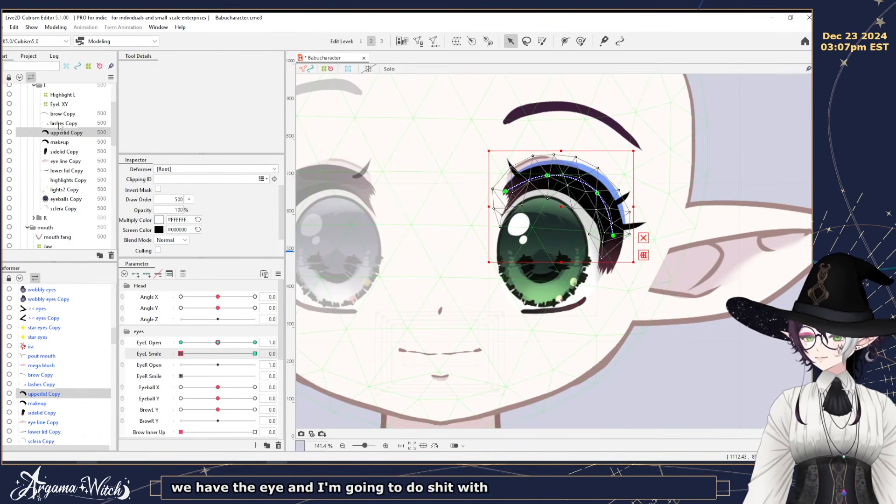
{"action": "left_click", "coordinate": [57, 123]}
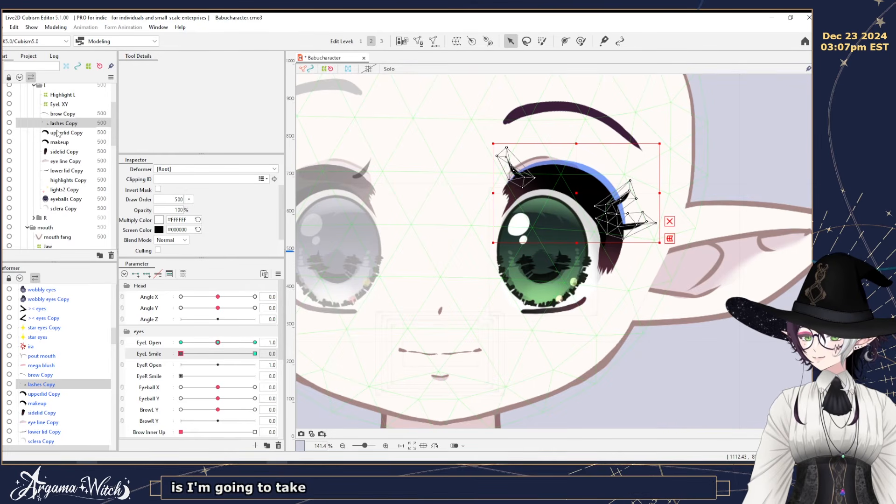
{"action": "left_click", "coordinate": [66, 171], "text": "ctrl"}
{"action": "left_click", "coordinate": [57, 161], "text": "ctrl"}
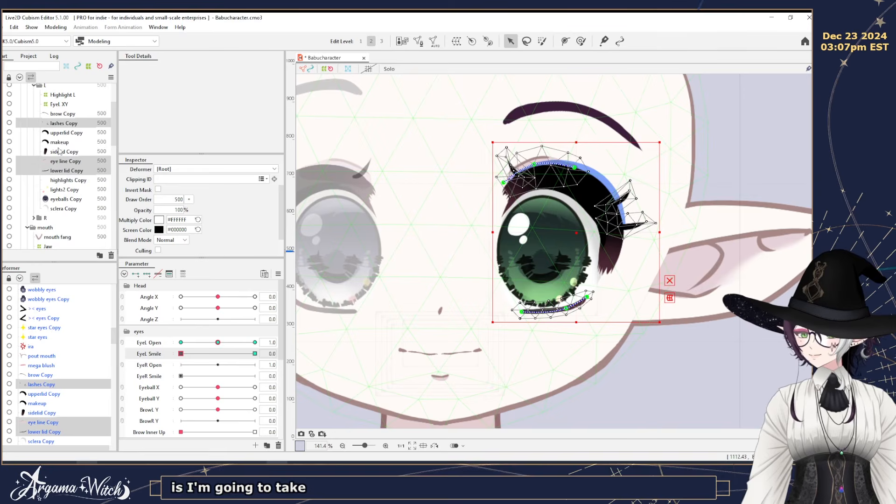
{"action": "left_click", "coordinate": [58, 152], "text": "ctrl"}
{"action": "left_click", "coordinate": [59, 134], "text": "ctrl"}
{"action": "left_click", "coordinate": [58, 143], "text": "ctrl"}
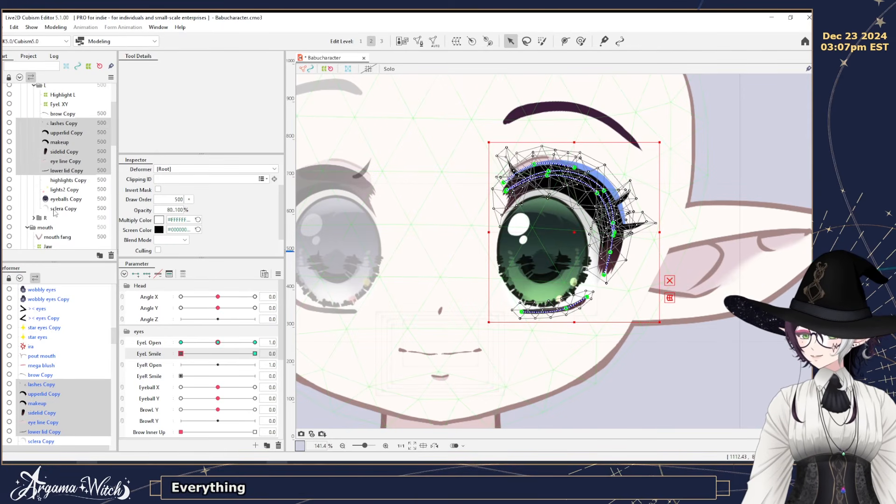
{"action": "left_click", "coordinate": [55, 209], "text": "ctrl"}
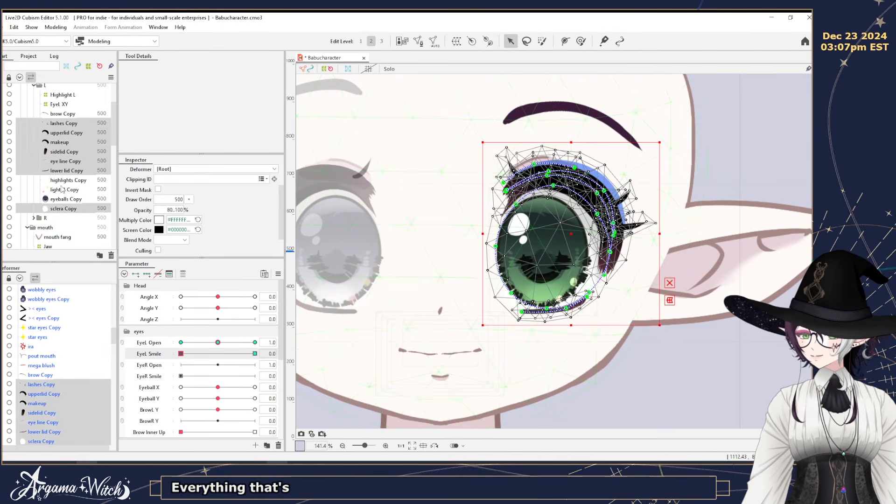
{"action": "left_click", "coordinate": [456, 41]}
{"action": "triple_click", "coordinate": [430, 186]}
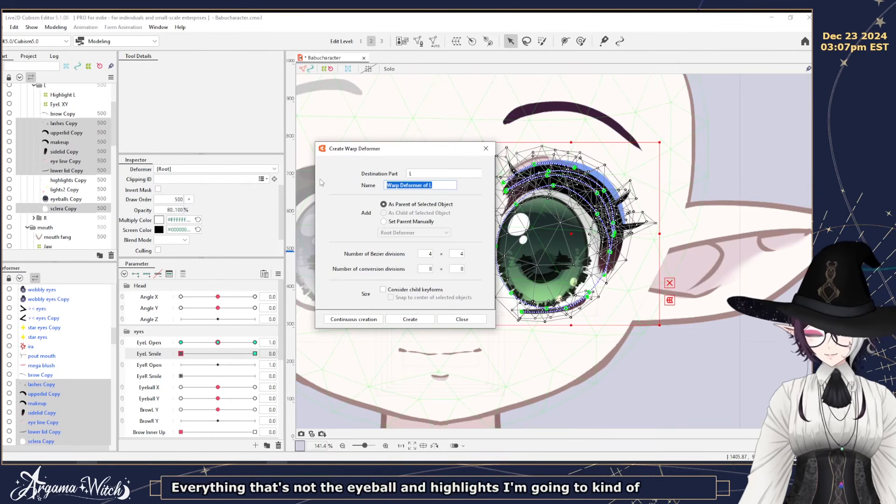
{"action": "type", "text": "Eye"}
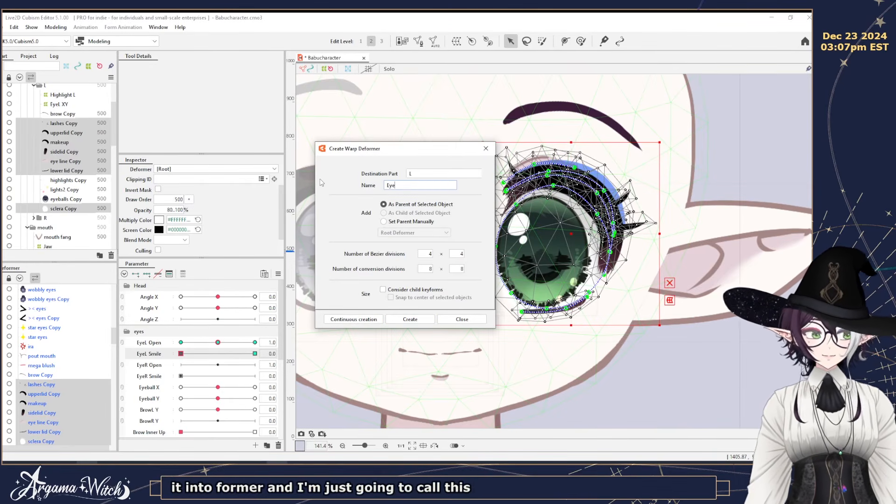
{"action": "type", "text": "BrowDef"}
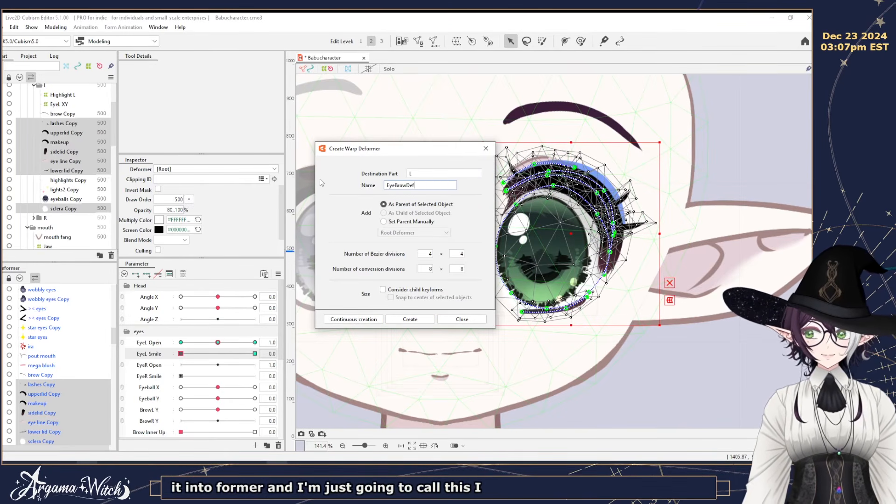
{"action": "type", "text": "ormer"}
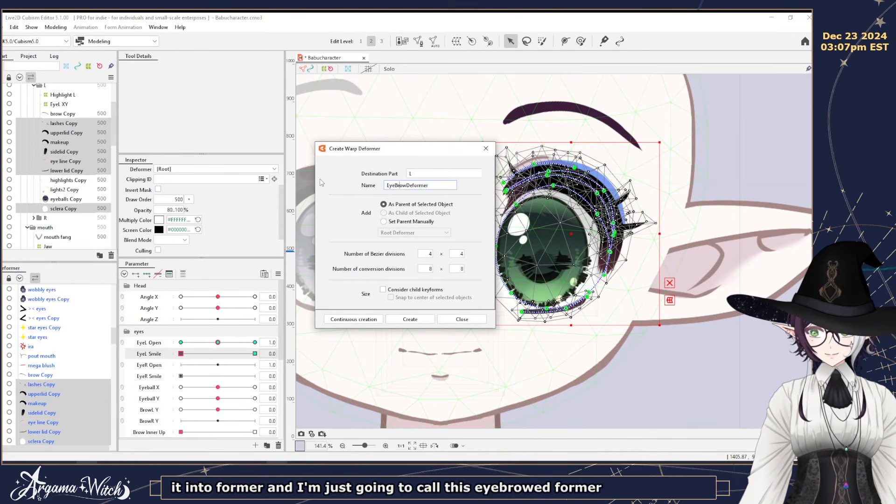
{"action": "key", "text": "Left"}
{"action": "key", "text": "Left"}
{"action": "key", "text": "Left"}
{"action": "key", "text": "Left"}
{"action": "key", "text": "Left"}
{"action": "key", "text": "Left"}
{"action": "key", "text": "Left"}
{"action": "key", "text": "Left"}
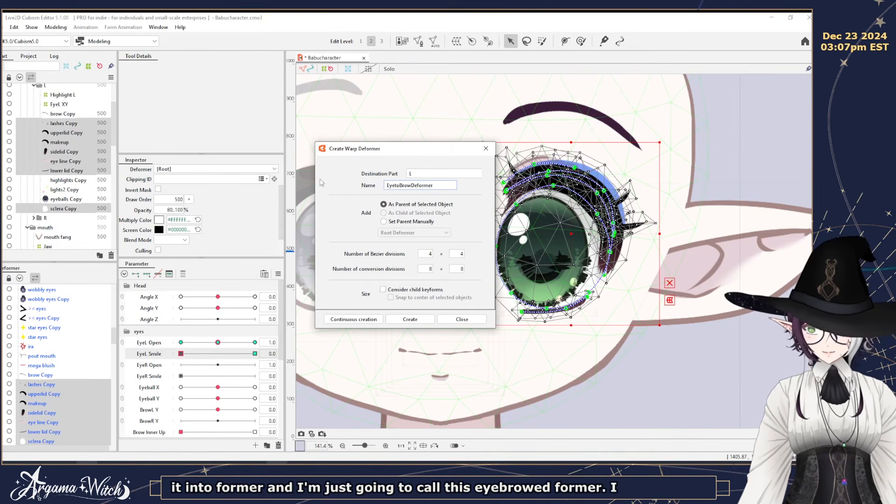
{"action": "left_click", "coordinate": [410, 319]}
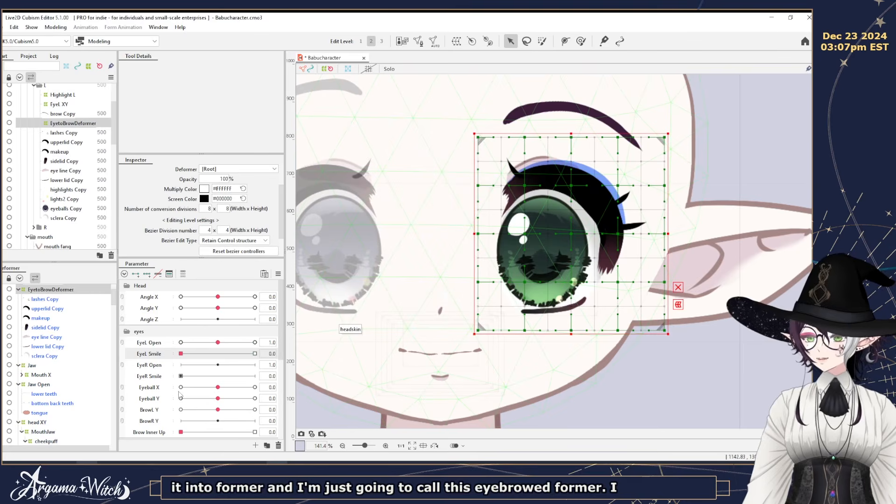
Preview the widened left eye at EyeL Open 2.0 together with the lowered brow at BrowL Y -1.0.
{"action": "scroll", "coordinate": [194, 336], "scroll_direction": "down", "scroll_amount": 1}
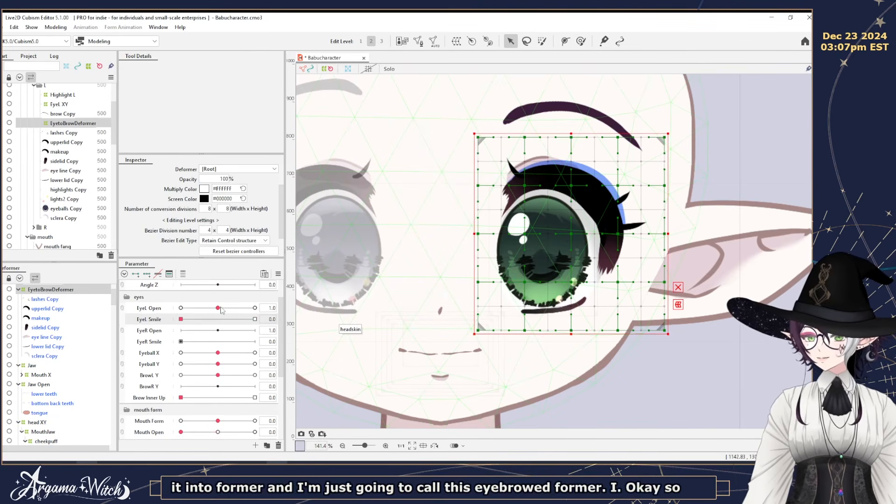
{"action": "left_click_drag", "start_coordinate": [222, 310], "coordinate": [304, 317]}
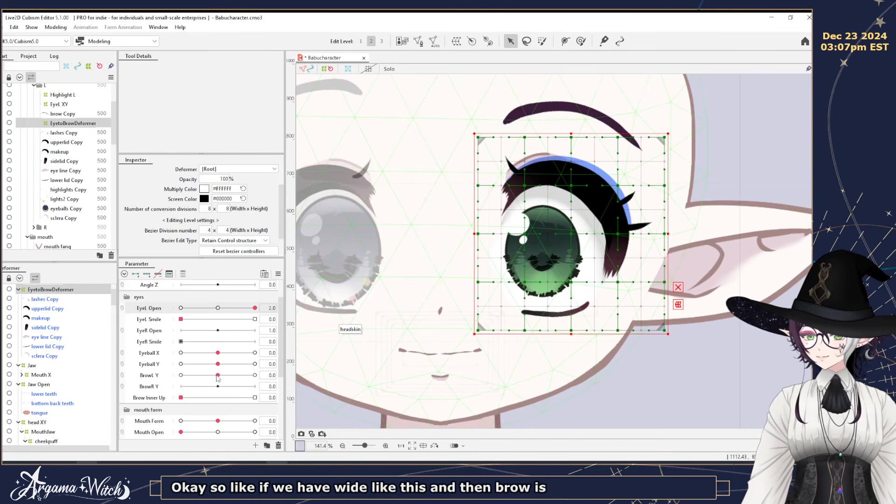
{"action": "left_click_drag", "start_coordinate": [218, 378], "coordinate": [133, 385]}
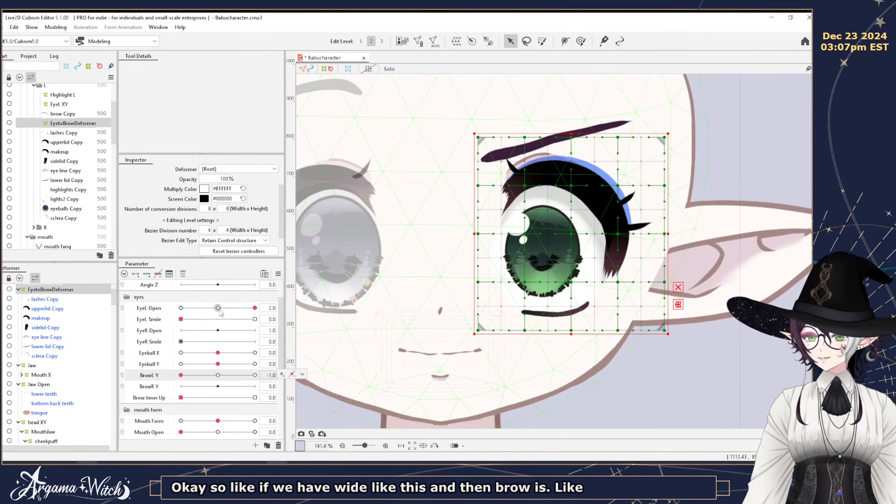
{"action": "left_click", "coordinate": [188, 322]}
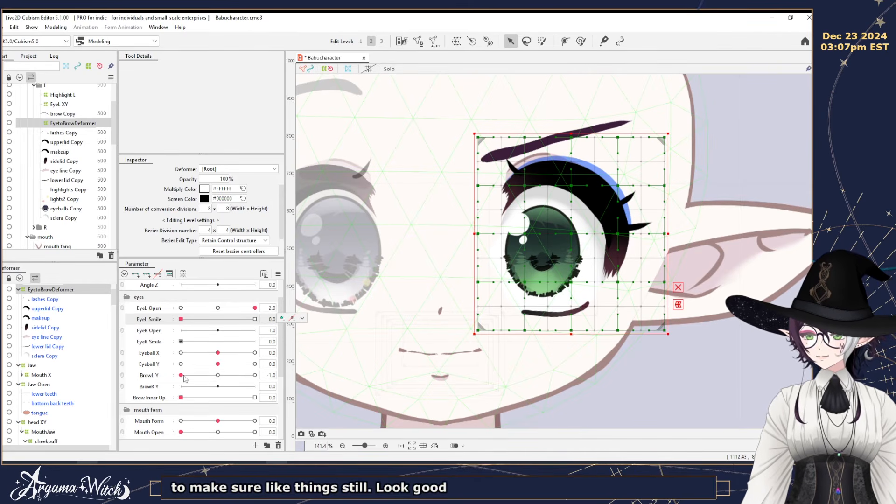
{"action": "left_click_drag", "start_coordinate": [183, 375], "coordinate": [16, 374]}
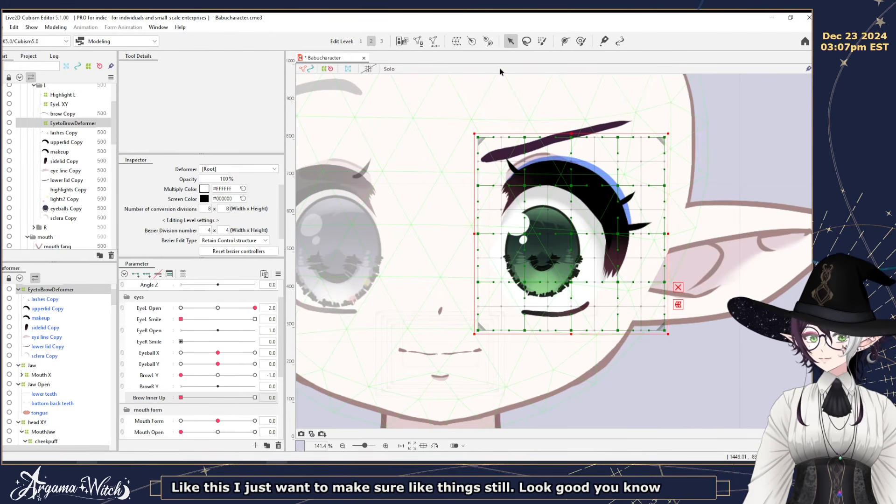
Key EyetoBrowDeformer on BrowL Y and brush its inner upper corner slightly downward at BrowL Y -1.0, checking with EyeL Open at about 1.1.
{"action": "left_click", "coordinate": [581, 41]}
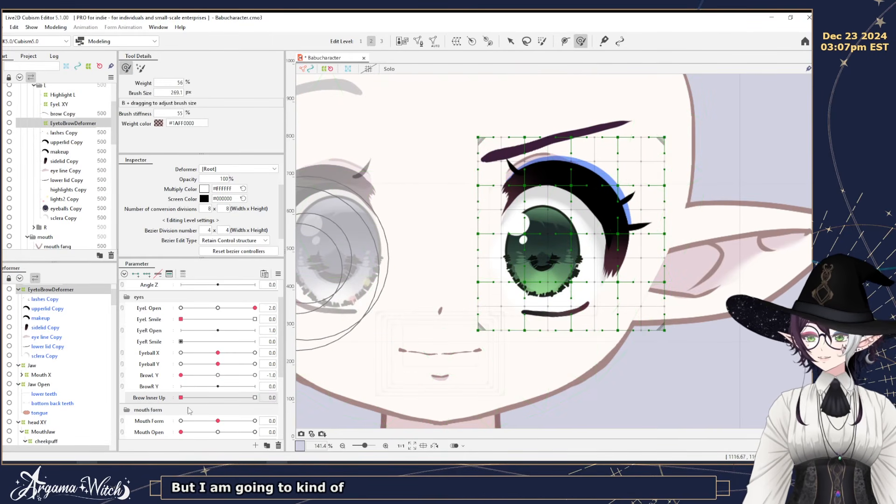
{"action": "left_click", "coordinate": [218, 375]}
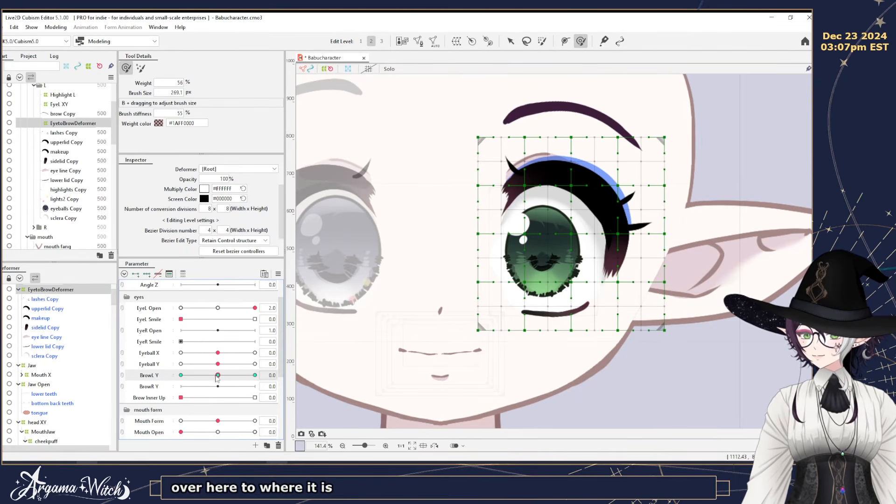
{"action": "left_click_drag", "start_coordinate": [217, 375], "coordinate": [181, 375]}
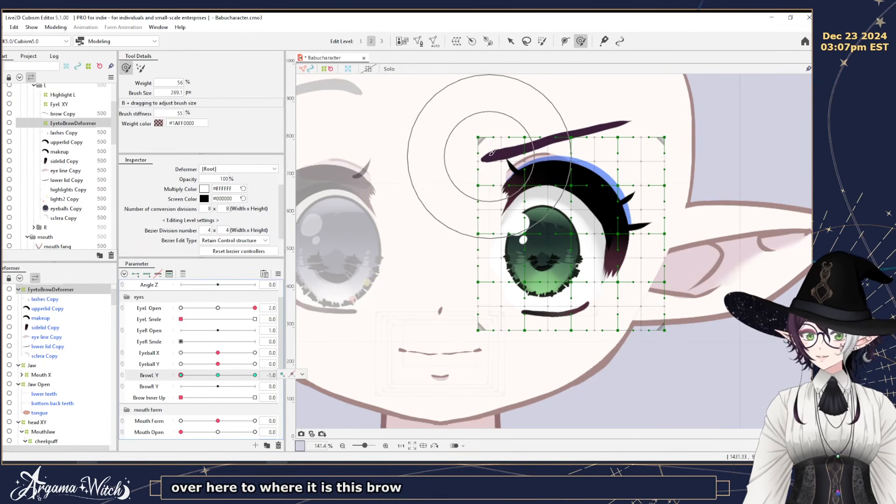
{"action": "left_click_drag", "start_coordinate": [483, 149], "coordinate": [484, 160]}
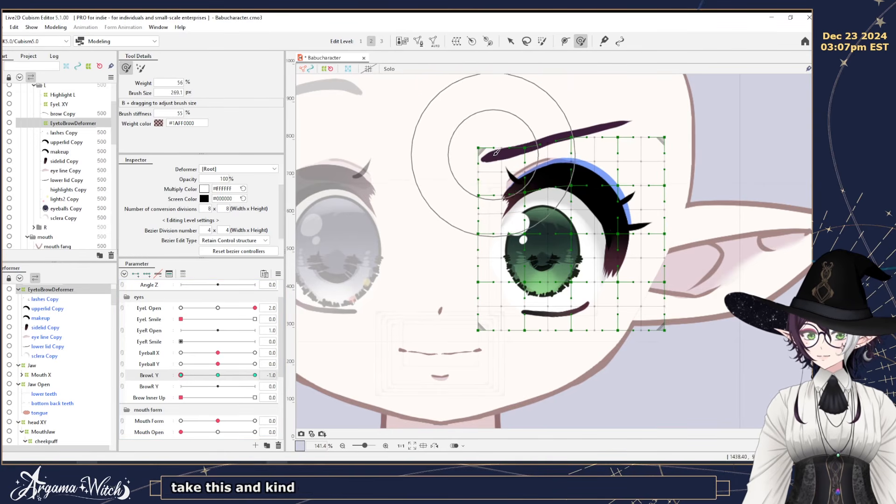
{"action": "left_click", "coordinate": [220, 308]}
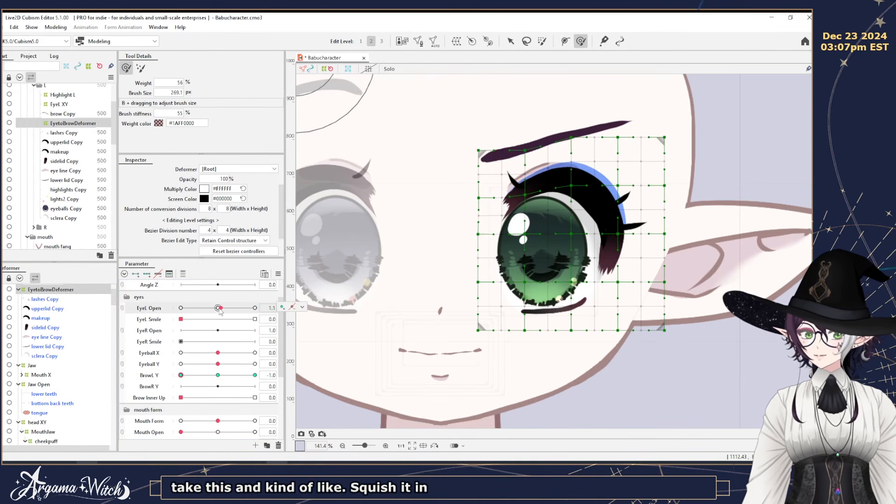
{"action": "left_click", "coordinate": [302, 307]}
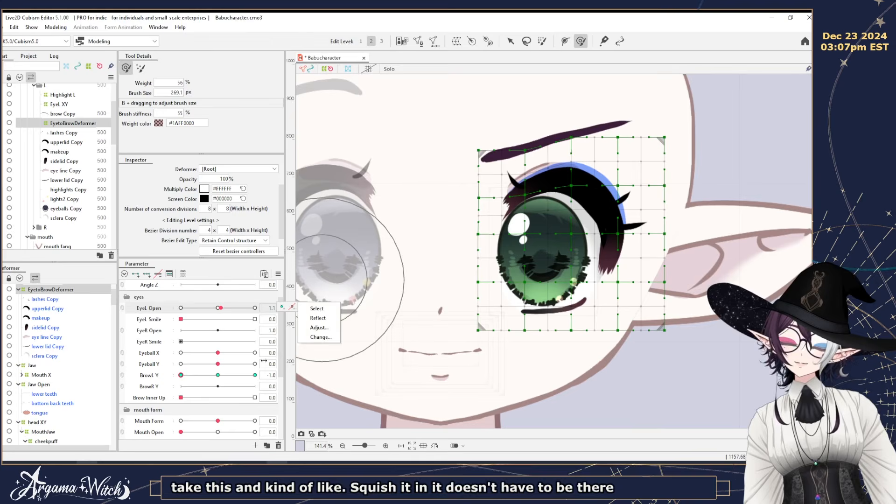
{"action": "left_click", "coordinate": [202, 379]}
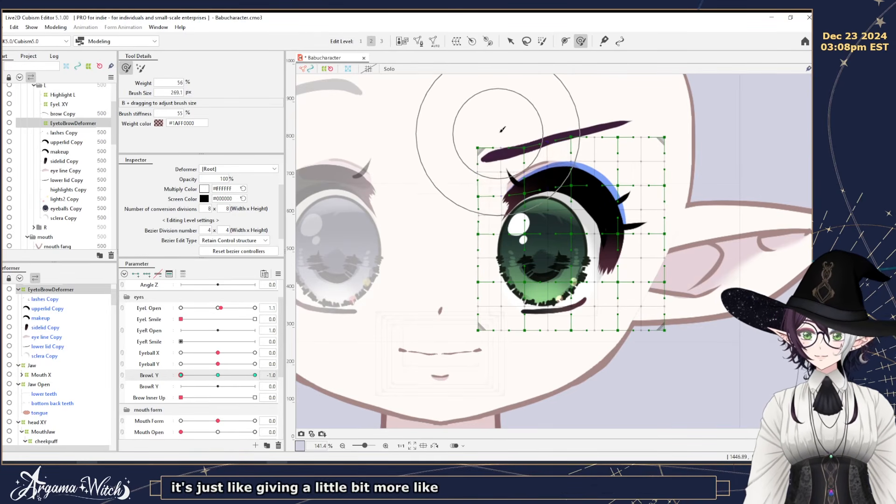
At BrowL Y 1.0, brush the upper part of EyetoBrowDeformer slightly upward, and return BrowL Y to 0.0.
{"action": "left_click", "coordinate": [255, 375]}
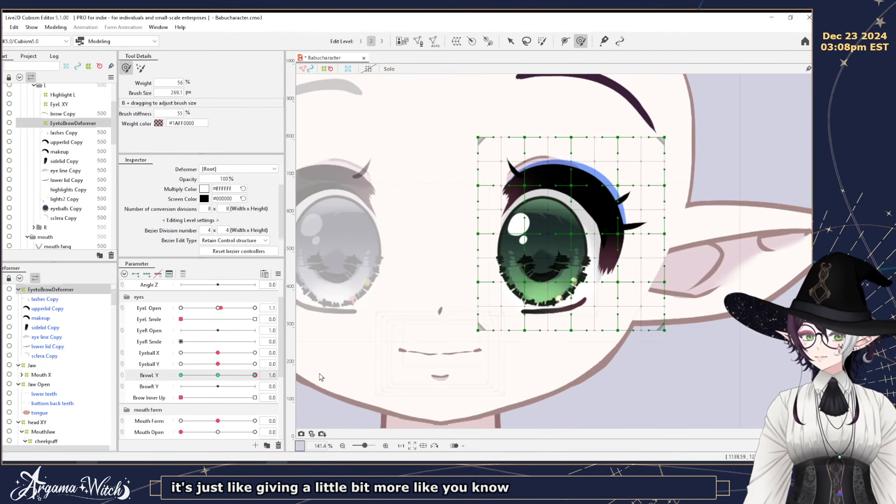
{"action": "mouse_move", "coordinate": [574, 139]}
{"action": "left_mouse_down"}
{"action": "mouse_move", "coordinate": [602, 173]}
{"action": "mouse_move", "coordinate": [576, 214]}
{"action": "left_mouse_up"}
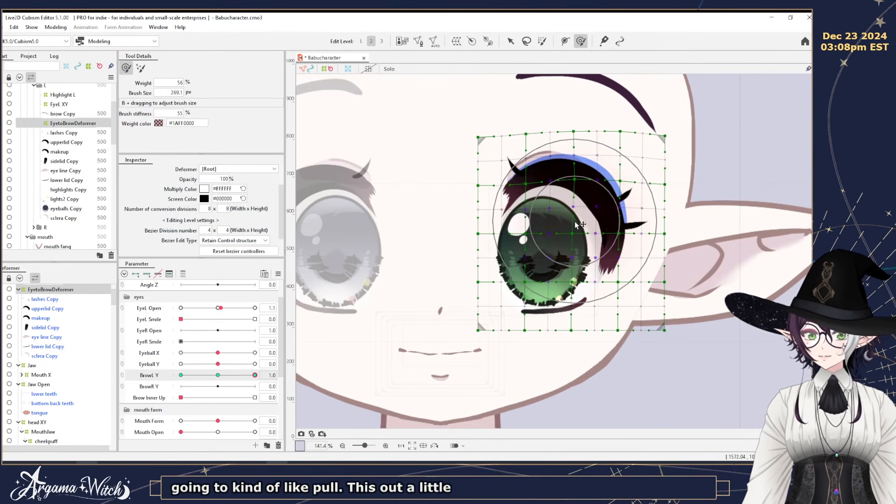
{"action": "left_click", "coordinate": [180, 375]}
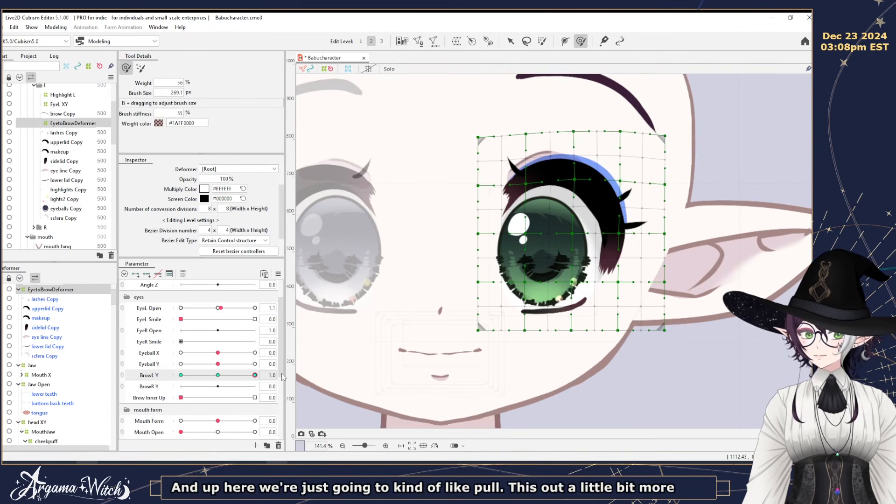
{"action": "left_click", "coordinate": [218, 375]}
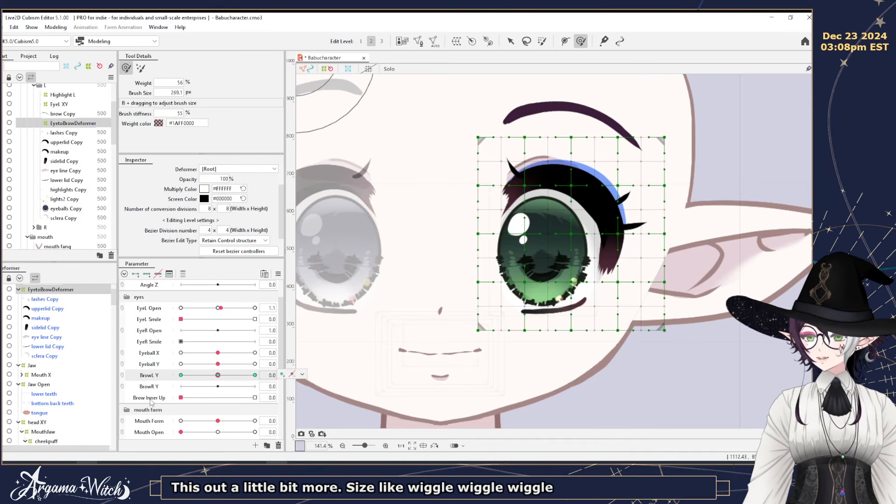
Key the deformer on Brow Inner Up, pull its inner upper corner slightly up at 1.0 with a 120.6 px brush, and test across BrowL Y.
{"action": "left_click", "coordinate": [149, 398]}
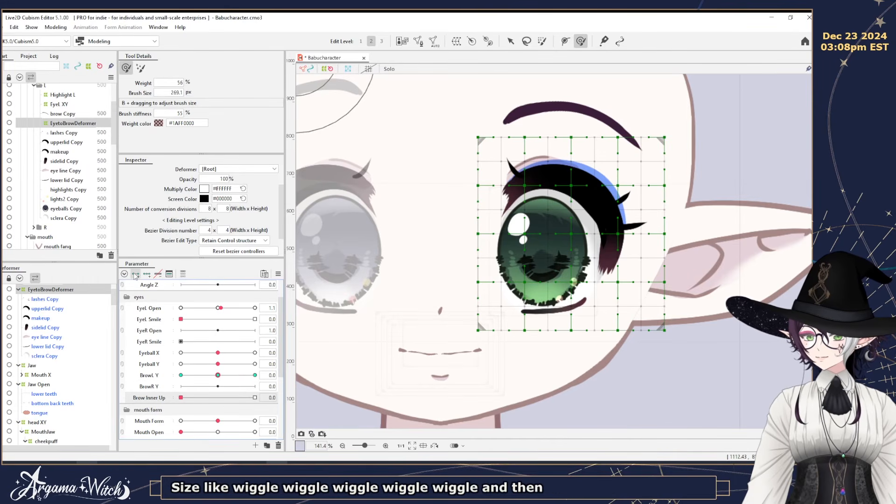
{"action": "left_click", "coordinate": [255, 398]}
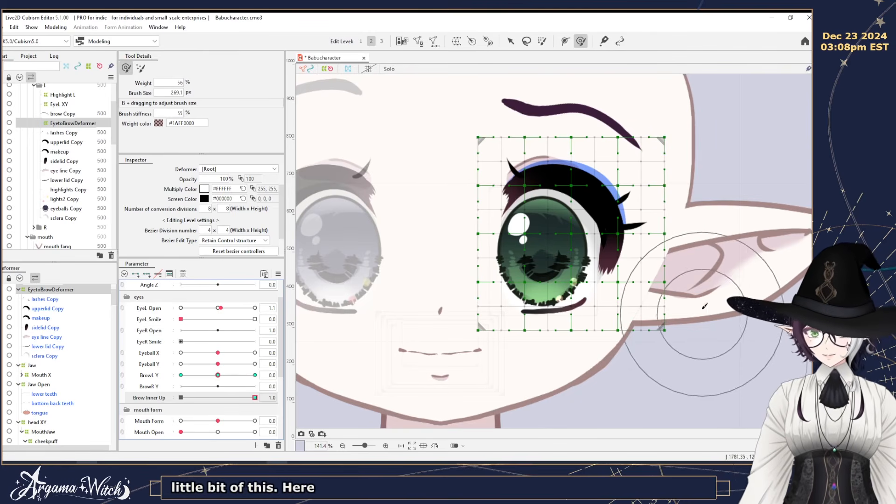
{"action": "key", "text": "b"}
{"action": "left_click_drag", "start_coordinate": [729, 296], "coordinate": [721, 204]}
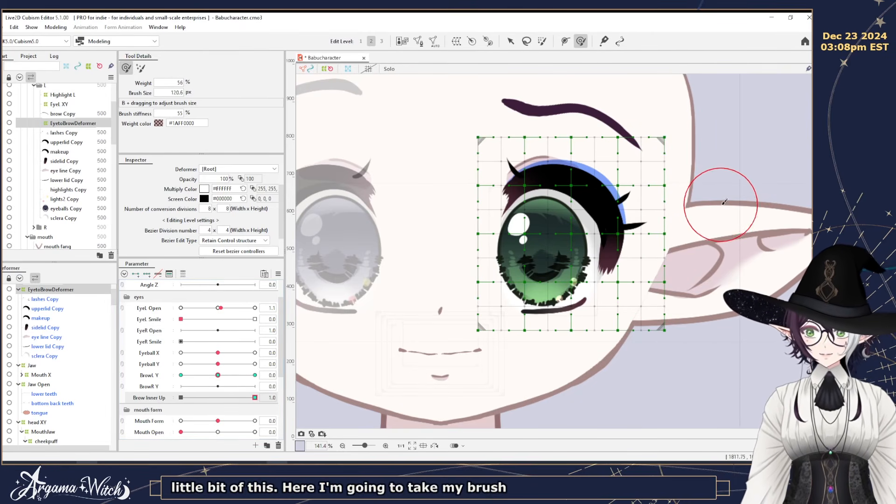
{"action": "left_click_drag", "start_coordinate": [504, 177], "coordinate": [501, 171]}
{"action": "left_click_drag", "start_coordinate": [217, 375], "coordinate": [172, 389]}
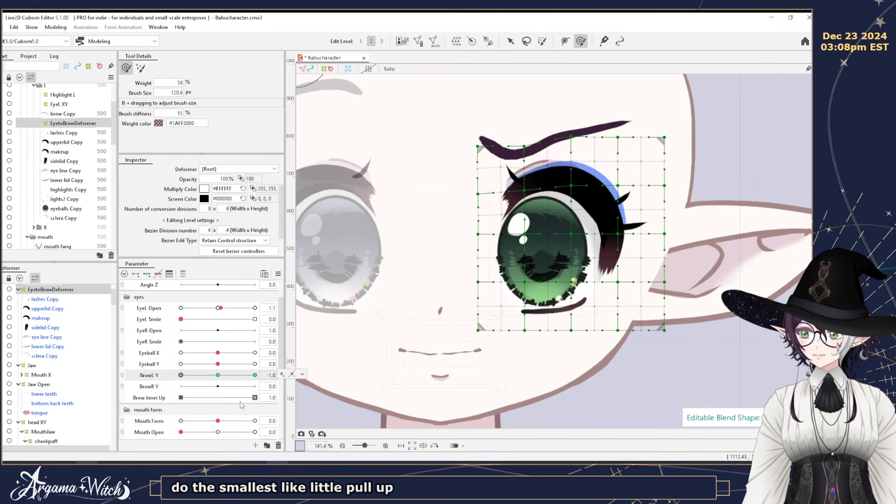
{"action": "left_click_drag", "start_coordinate": [181, 375], "coordinate": [254, 376]}
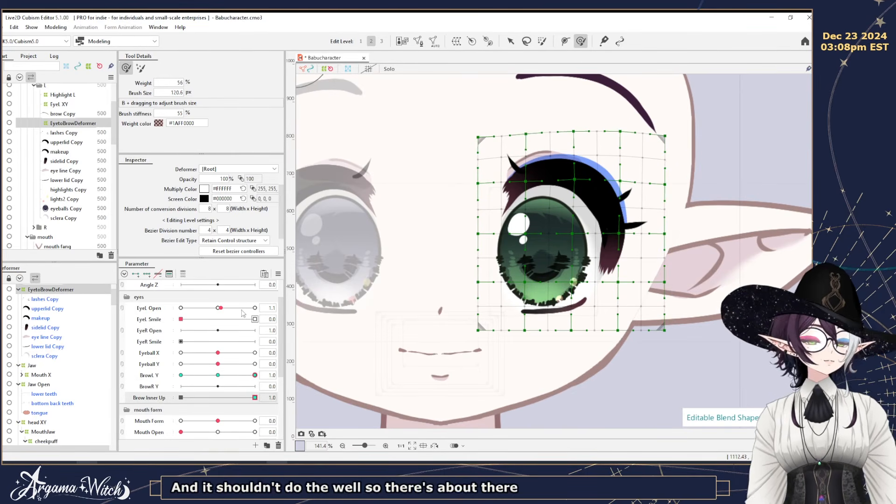
Limit the Brow Inner Up blend shape weight by BrowL Y with the Fold line5 preset, and close the limit settings.
{"action": "left_click", "coordinate": [278, 274]}
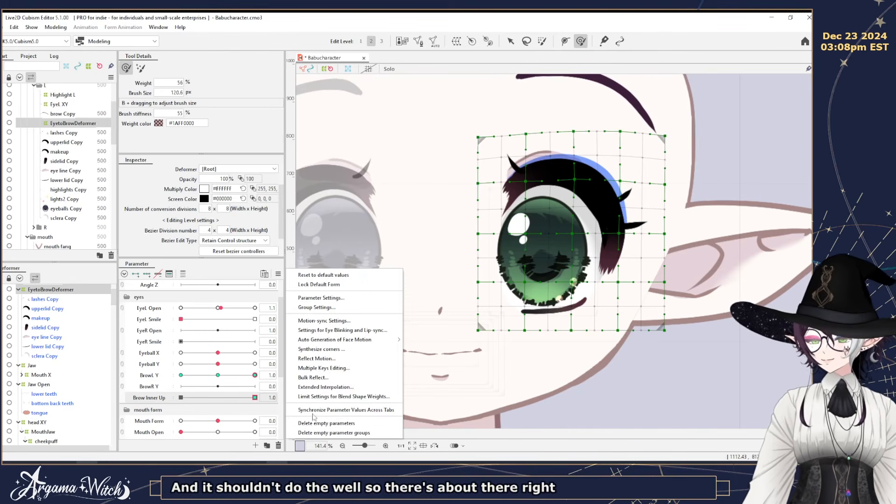
{"action": "left_click", "coordinate": [323, 397]}
{"action": "left_click", "coordinate": [241, 98]}
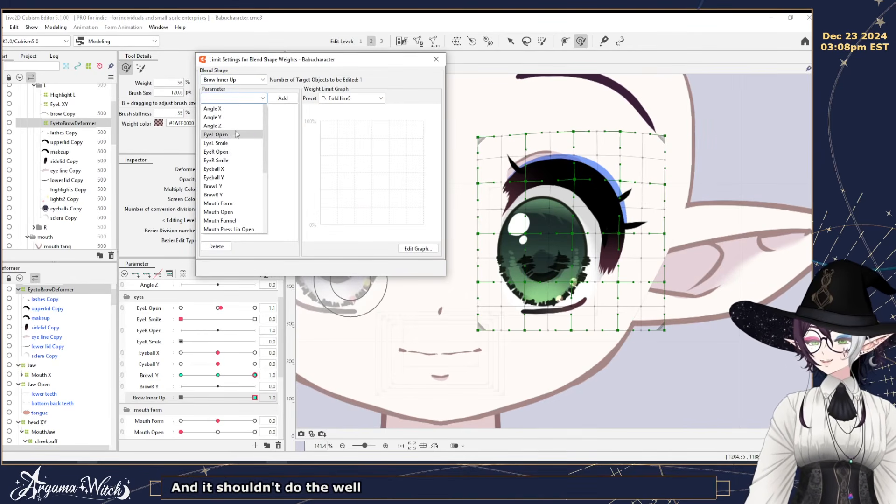
{"action": "left_click", "coordinate": [227, 186]}
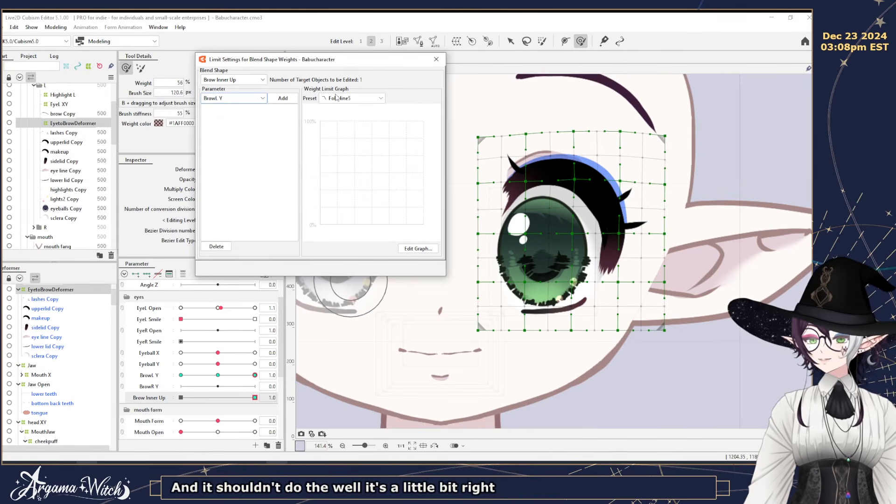
{"action": "left_click", "coordinate": [283, 98]}
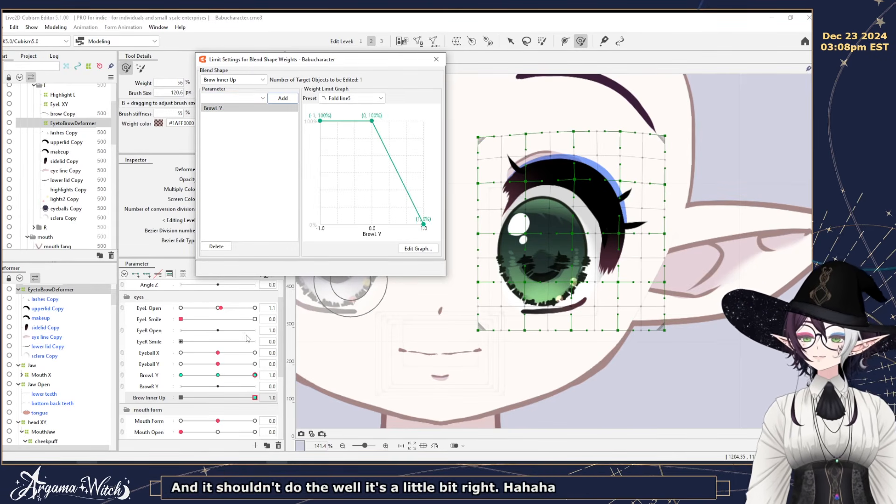
{"action": "left_click_drag", "start_coordinate": [244, 373], "coordinate": [226, 397]}
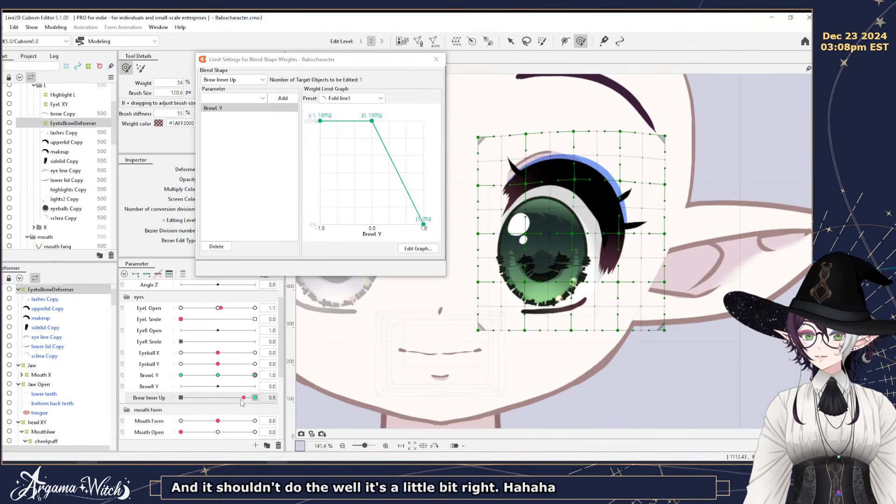
{"action": "left_click", "coordinate": [436, 59]}
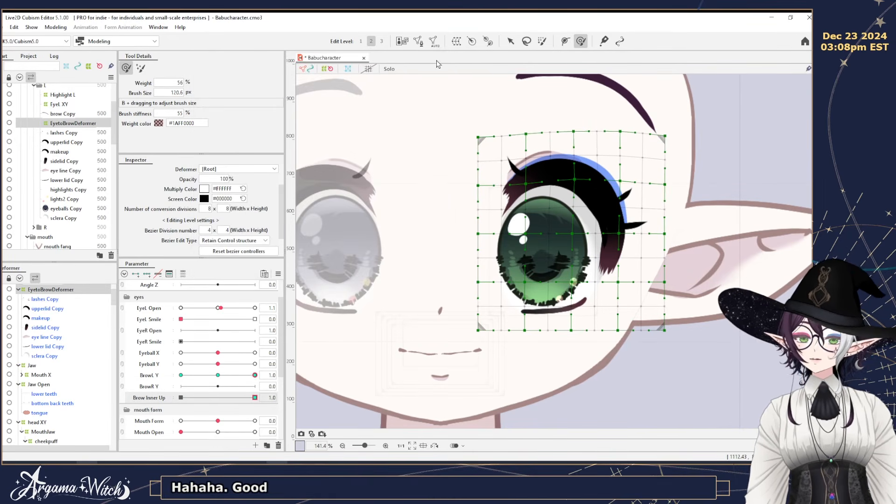
Reset the parameters and check the closed eye at EyeL Open 0.0 with EyeL Smile at 1.0 and back at 0.0.
{"action": "key", "text": "ctrl+f"}
{"action": "left_click", "coordinate": [183, 319]}
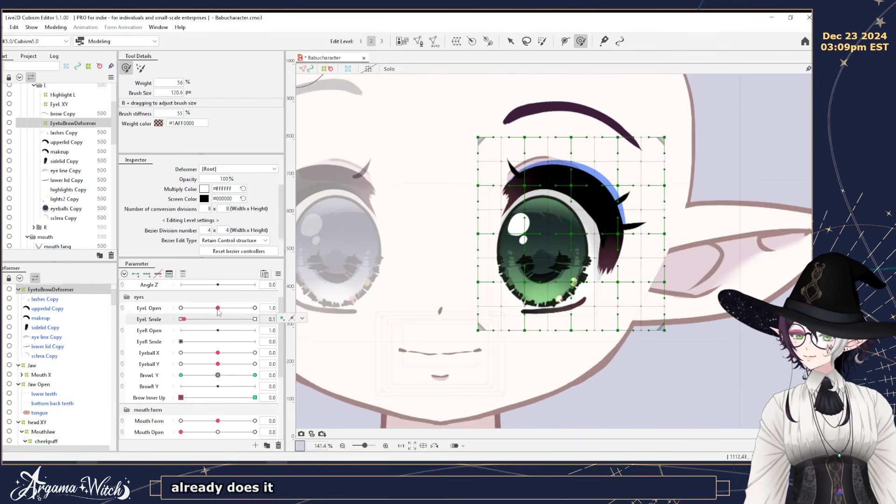
{"action": "left_click_drag", "start_coordinate": [183, 309], "coordinate": [291, 331]}
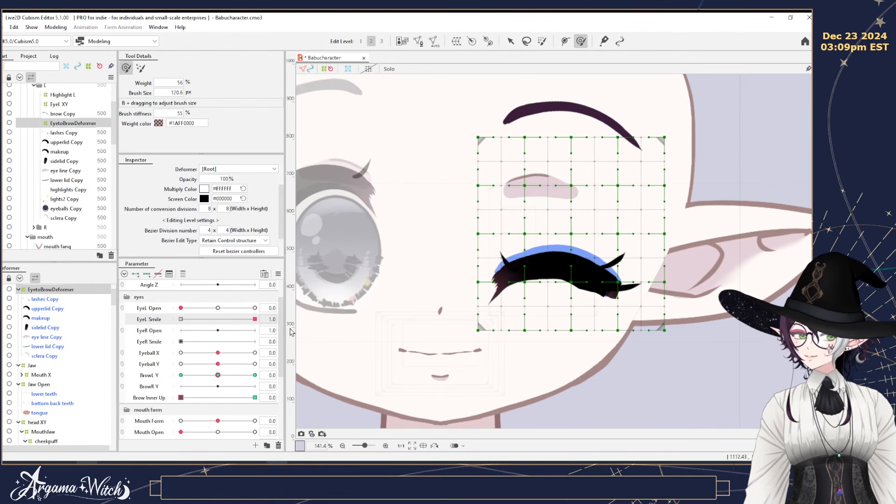
{"action": "left_click", "coordinate": [181, 319]}
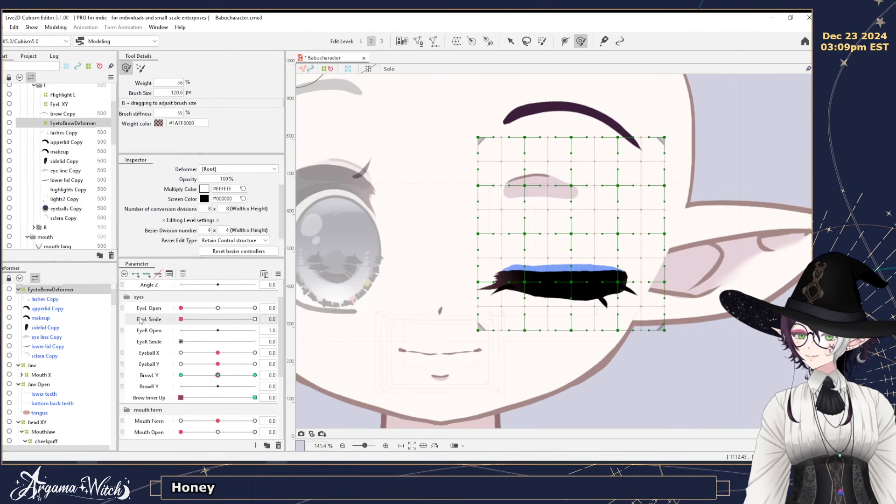
Duplicate the EyeL Smile parameter.
{"action": "scroll", "coordinate": [178, 344], "scroll_direction": "down", "scroll_amount": 1}
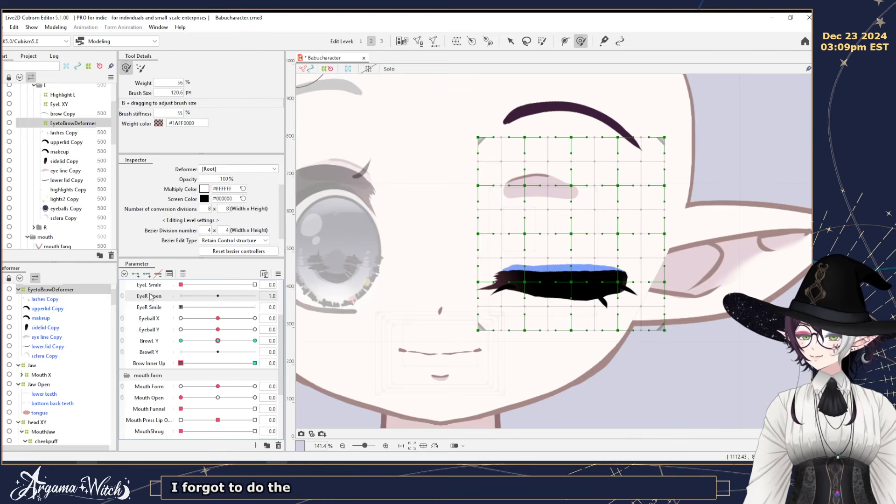
{"action": "scroll", "coordinate": [148, 299], "scroll_direction": "up", "scroll_amount": 1}
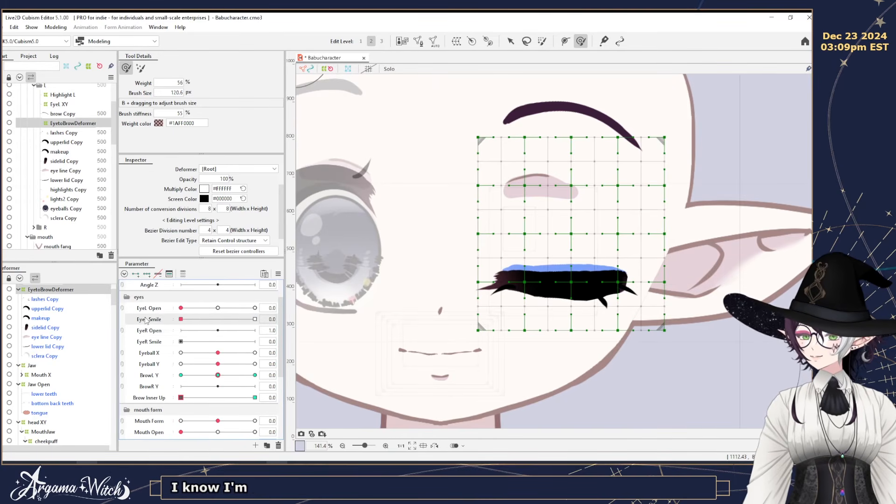
{"action": "right_click", "coordinate": [146, 319]}
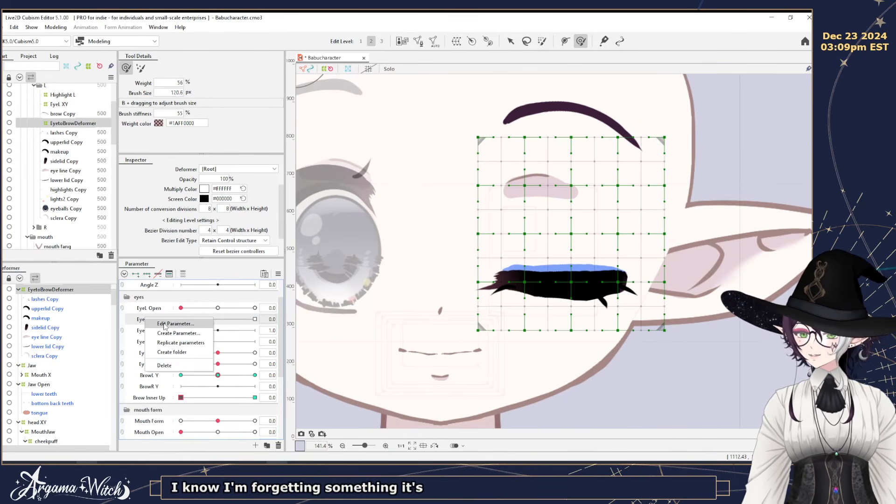
{"action": "left_click", "coordinate": [167, 343]}
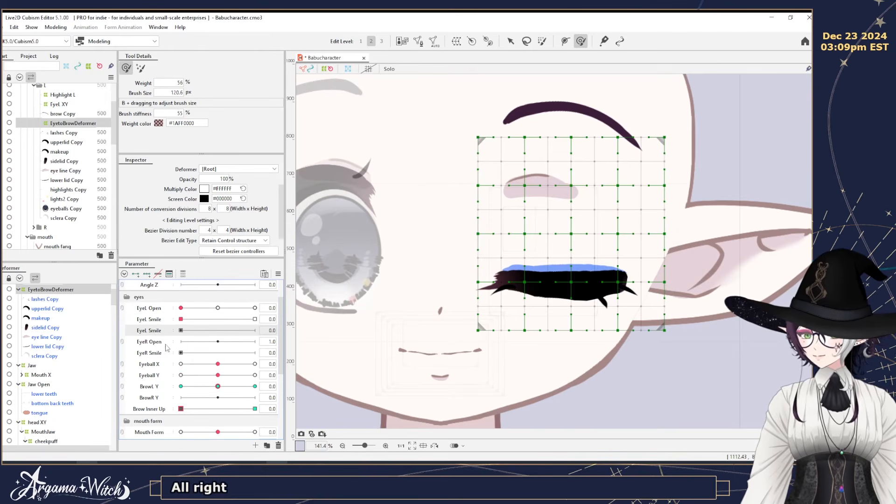
Rename the duplicated parameter EyeL Squint and set its ID to ParamEyeLSquint.
{"action": "right_click", "coordinate": [154, 330]}
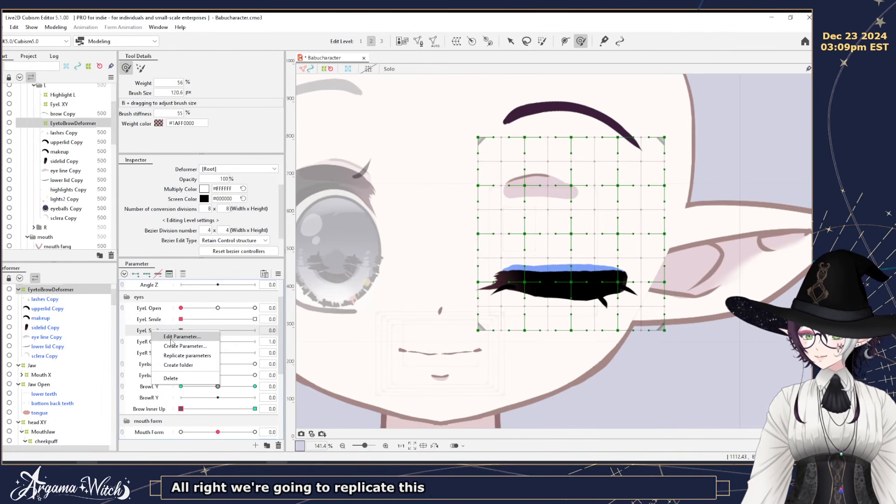
{"action": "left_click", "coordinate": [168, 336]}
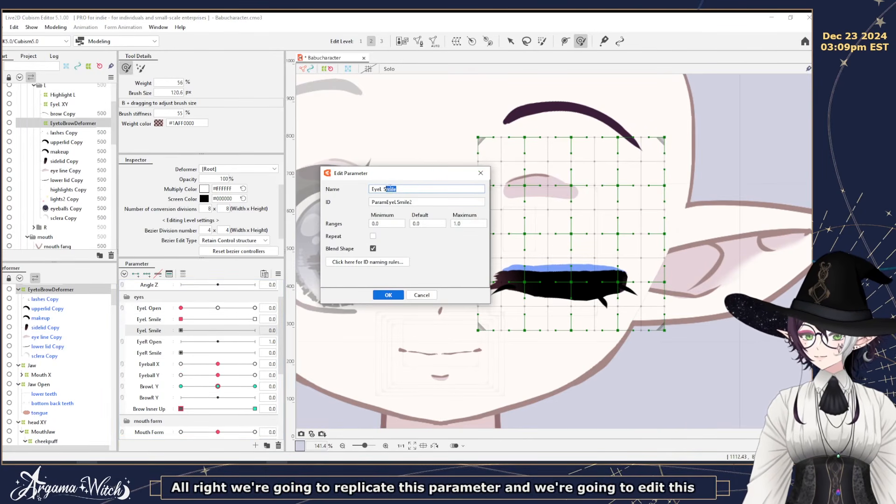
{"action": "type", "text": "qu"}
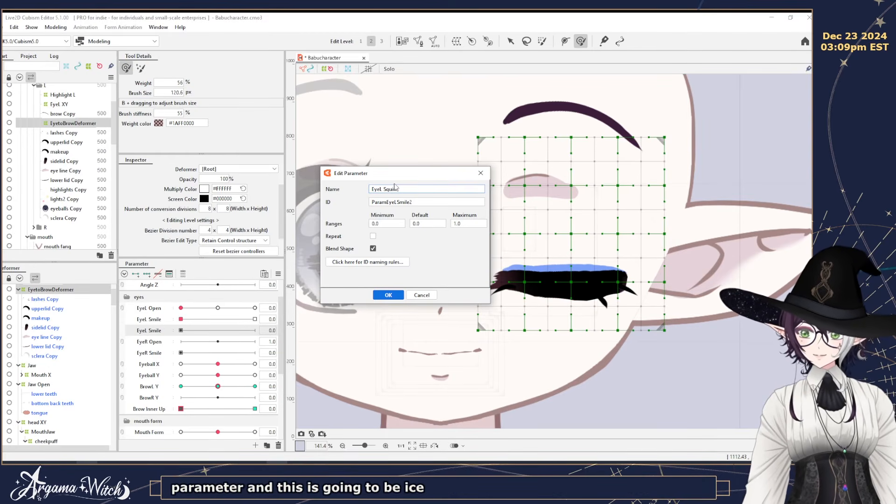
{"action": "type", "text": "int"}
{"action": "double_click", "coordinate": [470, 202]}
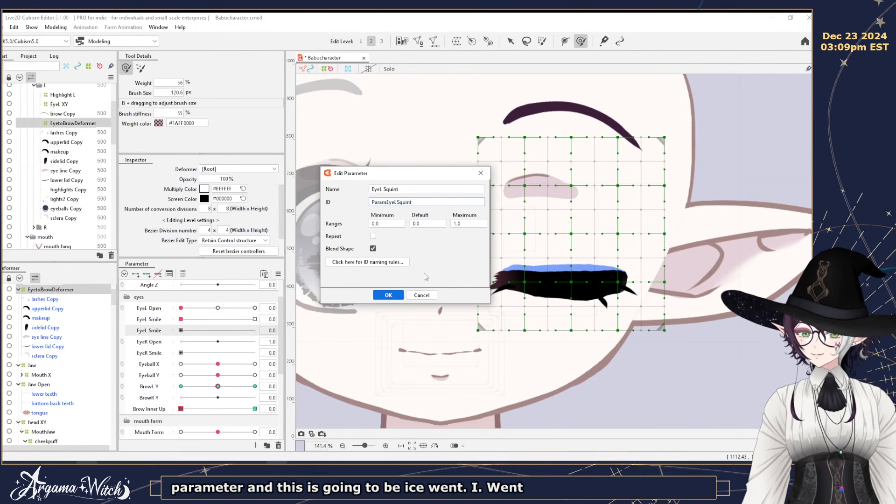
{"action": "left_click", "coordinate": [388, 295]}
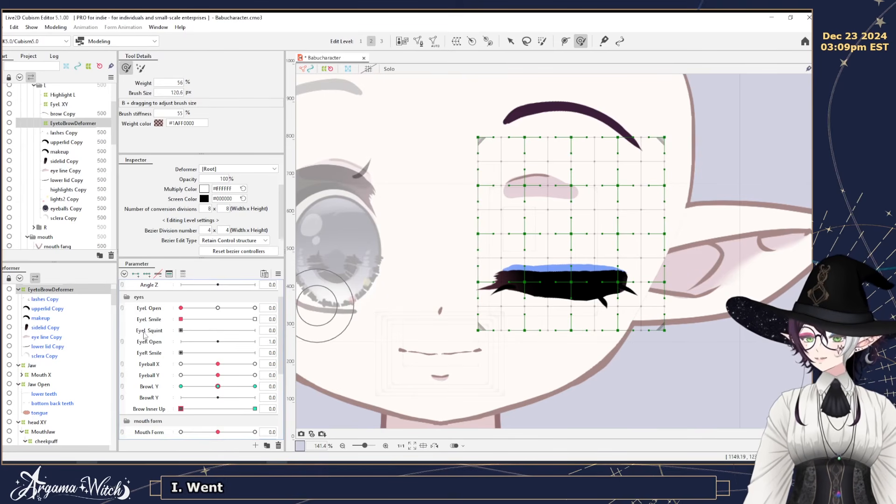
Duplicate the EyeR Smile parameter and name the copy EyeR Squint.
{"action": "right_click", "coordinate": [146, 356]}
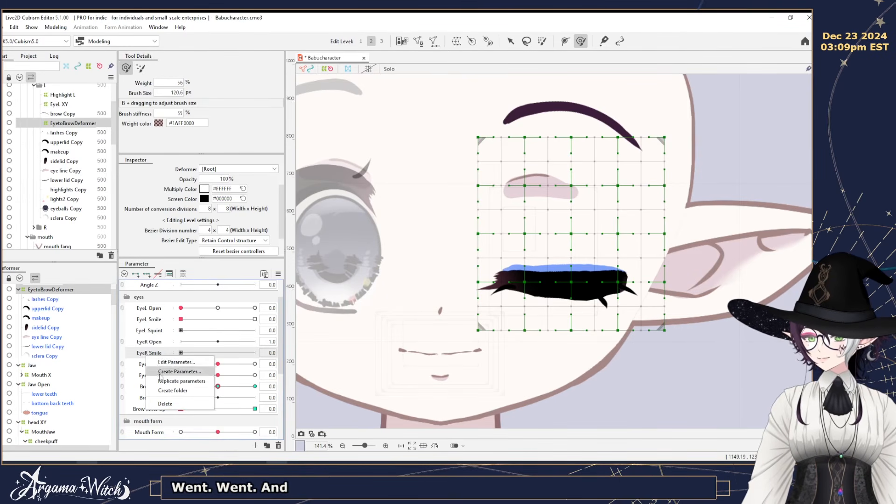
{"action": "left_click", "coordinate": [161, 381]}
{"action": "right_click", "coordinate": [154, 365]}
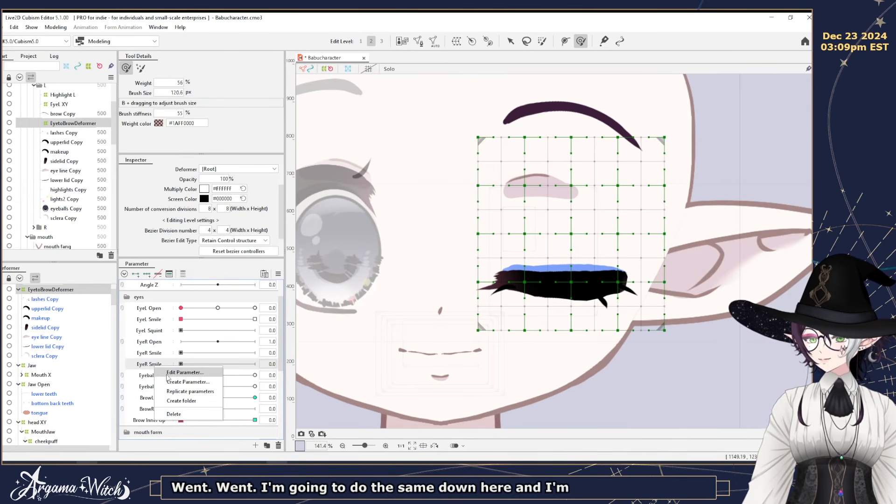
{"action": "left_click", "coordinate": [175, 370]}
{"action": "double_click", "coordinate": [397, 189]}
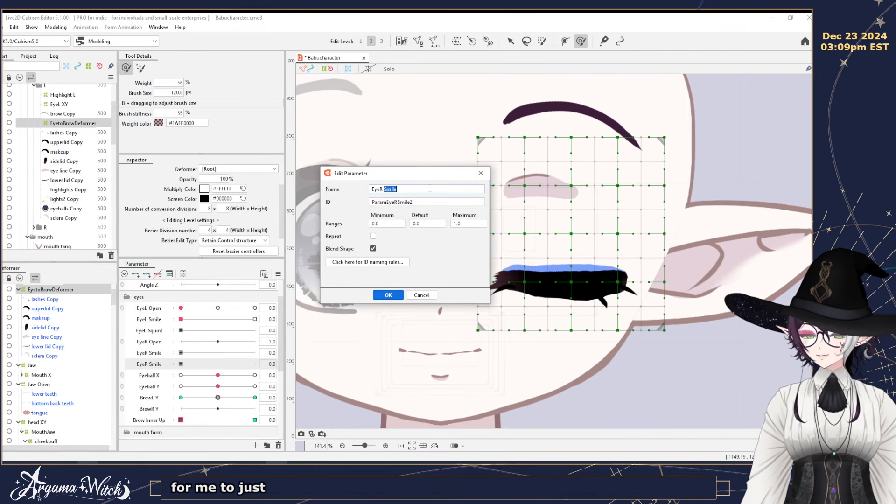
Set the EyeR Squint parameter's ID to ParamEyeRSquint and apply the parameter edit.
{"action": "double_click", "coordinate": [396, 202]}
{"action": "left_click", "coordinate": [441, 200]}
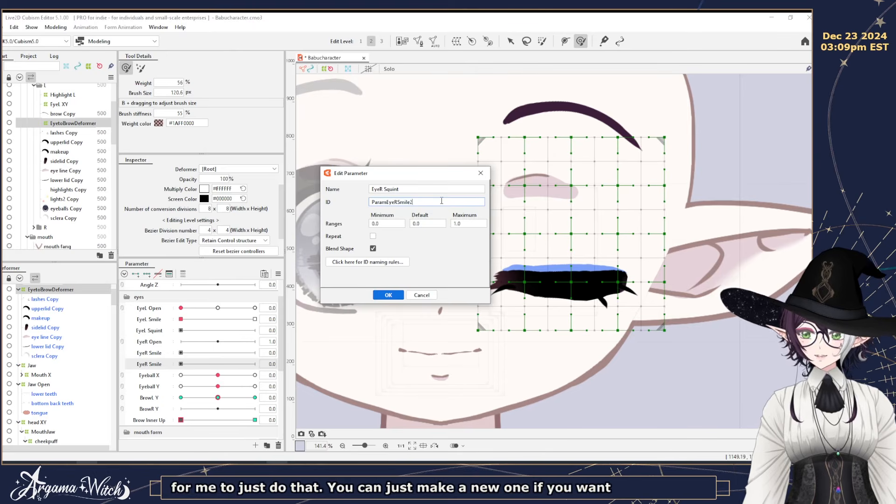
{"action": "key", "text": "BackSpace"}
{"action": "key", "text": "BackSpace"}
{"action": "key", "text": "BackSpace"}
{"action": "key", "text": "BackSpace"}
{"action": "type", "text": "quint"}
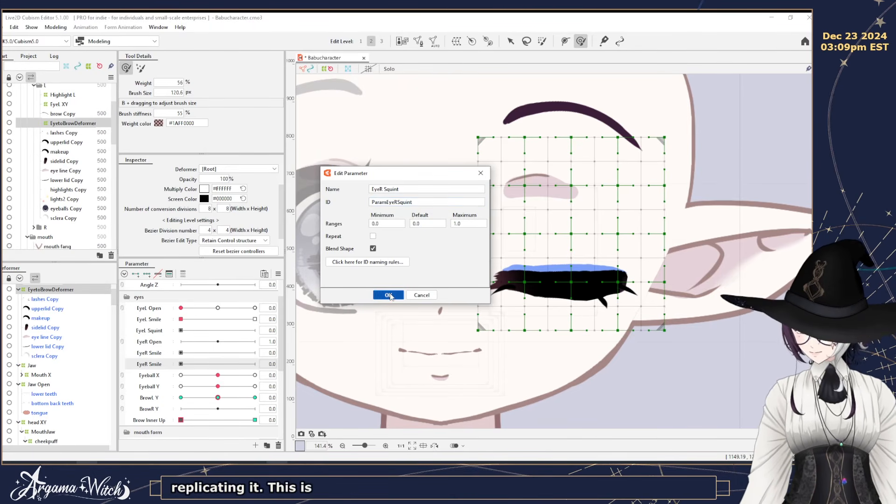
{"action": "left_click", "coordinate": [387, 295]}
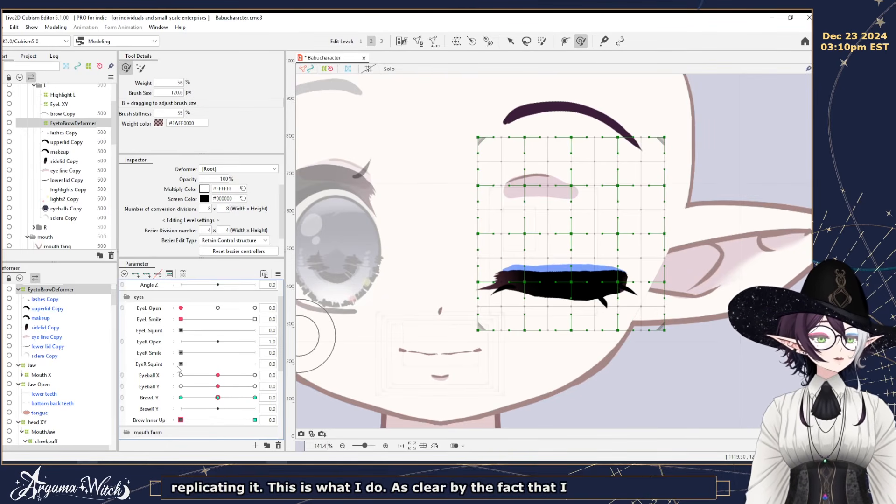
Add blend shape keys on EyeL Squint for all left-eye meshes from lashes Copy to sclera Copy, with EyeL Open at 1.0.
{"action": "left_click", "coordinate": [149, 331]}
{"action": "left_click", "coordinate": [43, 299]}
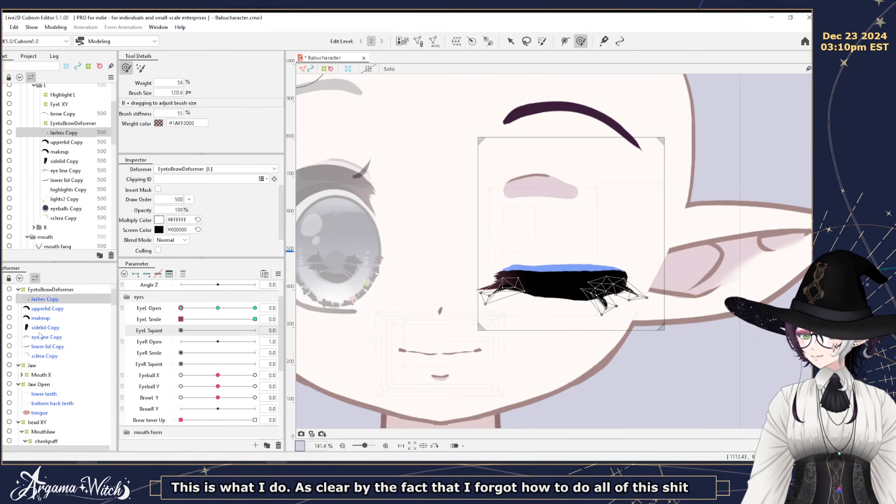
{"action": "left_click", "coordinate": [41, 356], "text": "shift"}
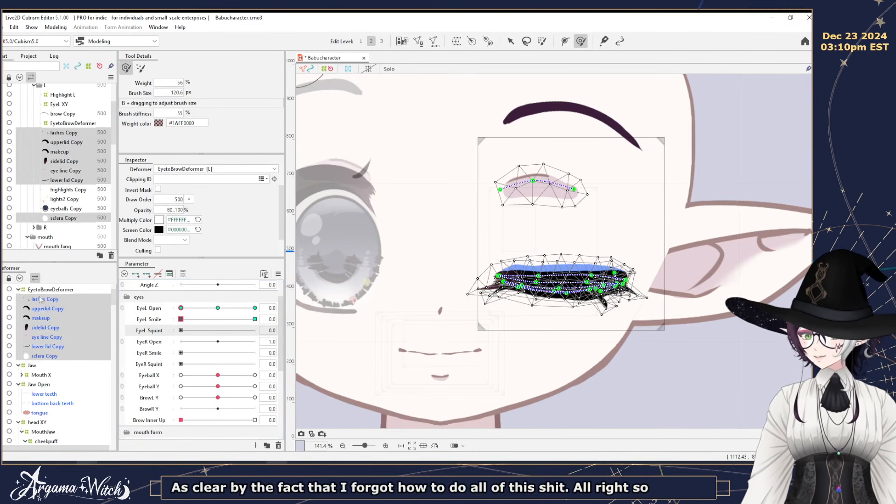
{"action": "left_click", "coordinate": [201, 309]}
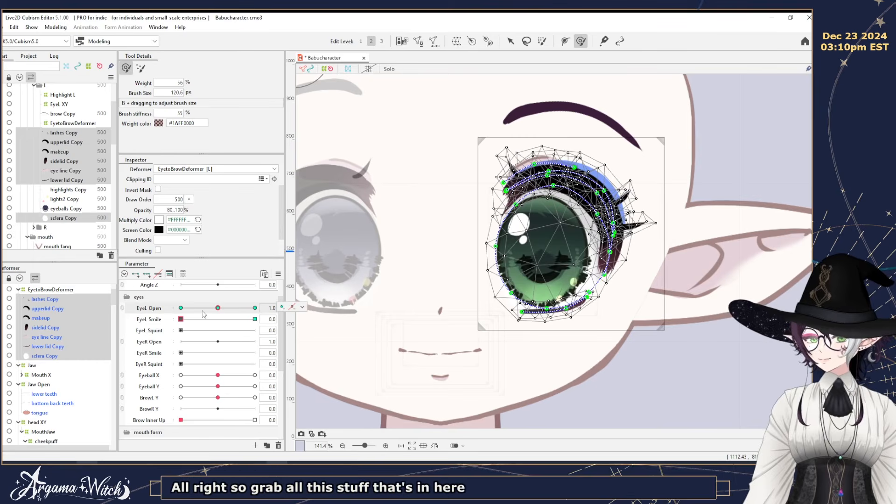
{"action": "left_click", "coordinate": [151, 326]}
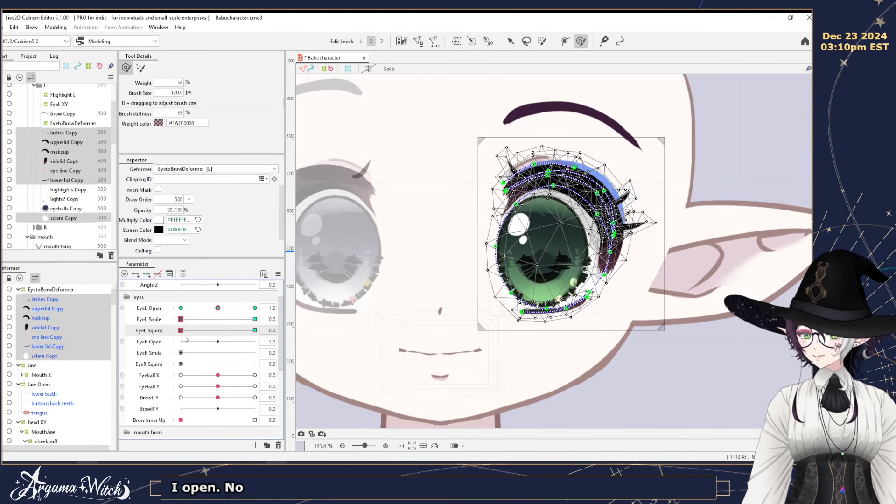
{"action": "left_click", "coordinate": [135, 276]}
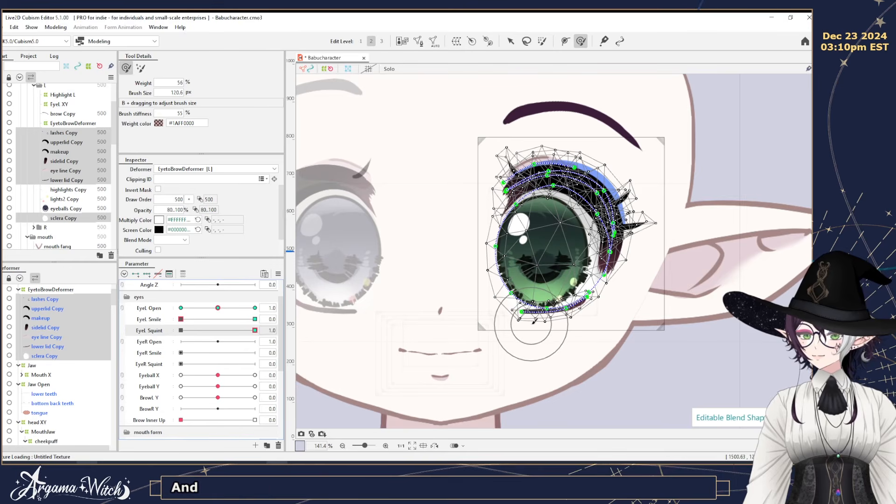
With EyeL Squint at 1.0, enlarge the deform brush to 206.6 px and push the left eye's lower lid upward.
{"action": "scroll", "coordinate": [614, 338], "scroll_direction": "down", "scroll_amount": 3}
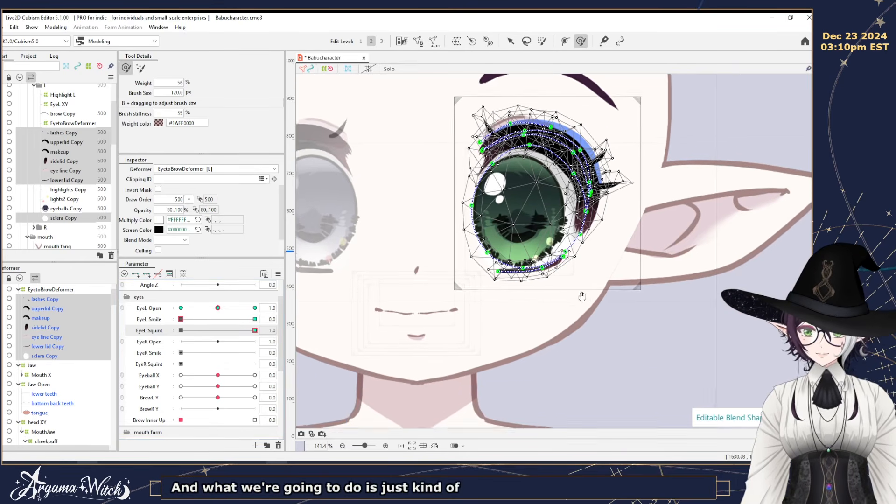
{"action": "key", "text": "b"}
{"action": "left_click_drag", "start_coordinate": [639, 340], "coordinate": [647, 361]}
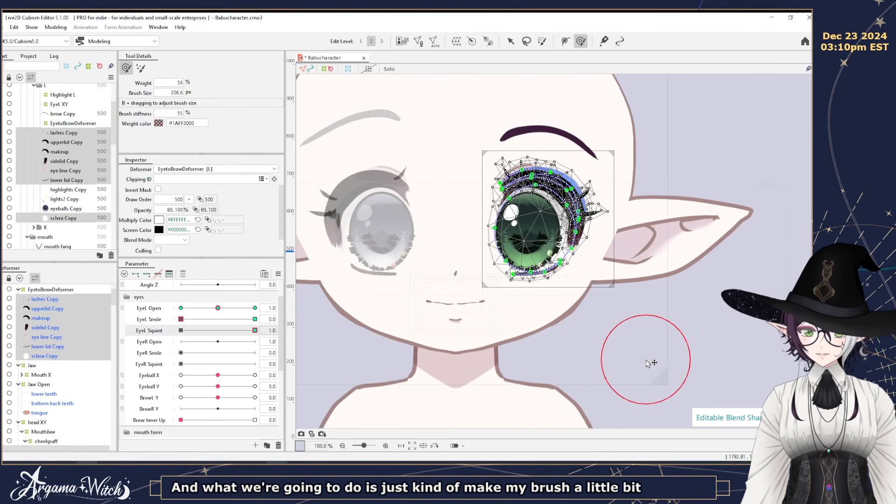
{"action": "mouse_move", "coordinate": [521, 293]}
{"action": "left_mouse_down"}
{"action": "mouse_move", "coordinate": [517, 285]}
{"action": "mouse_move", "coordinate": [536, 277]}
{"action": "mouse_move", "coordinate": [522, 270]}
{"action": "mouse_move", "coordinate": [542, 272]}
{"action": "mouse_move", "coordinate": [514, 272]}
{"action": "mouse_move", "coordinate": [501, 288]}
{"action": "left_mouse_up"}
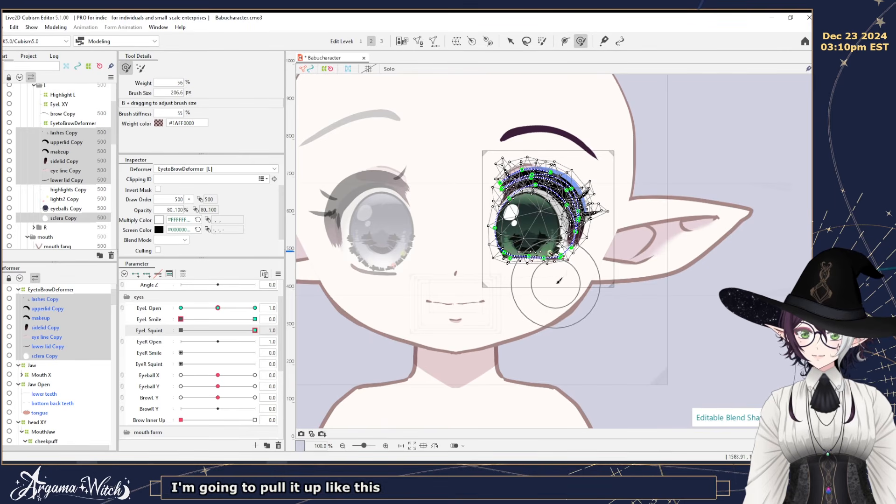
Check the squint shape by switching EyeL Squint between 0.0 and 1.0, including with EyeL Open at 2.0.
{"action": "left_click", "coordinate": [181, 330]}
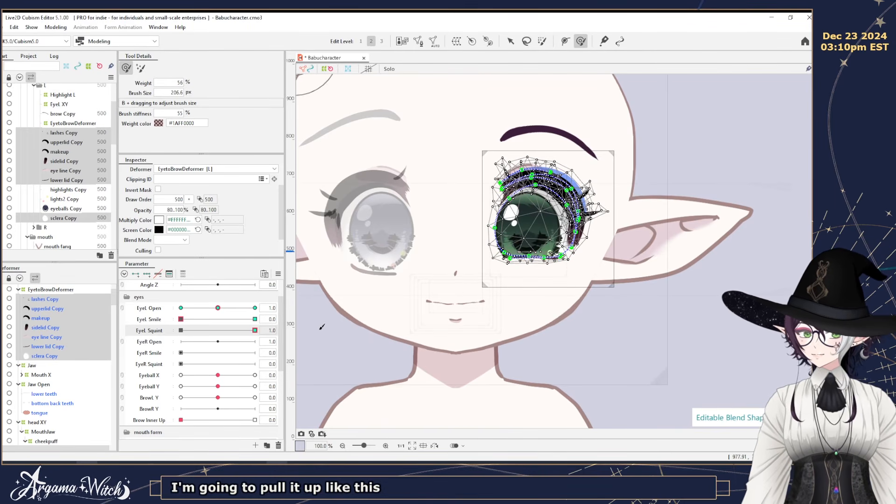
{"action": "left_click", "coordinate": [255, 330]}
{"action": "left_click", "coordinate": [255, 308]}
{"action": "left_click_drag", "start_coordinate": [282, 309], "coordinate": [313, 296]}
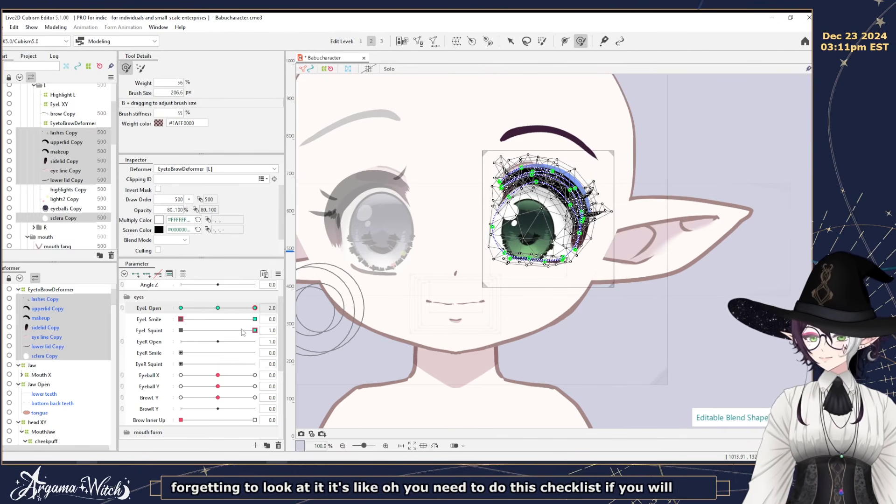
{"action": "left_click_drag", "start_coordinate": [242, 330], "coordinate": [132, 332]}
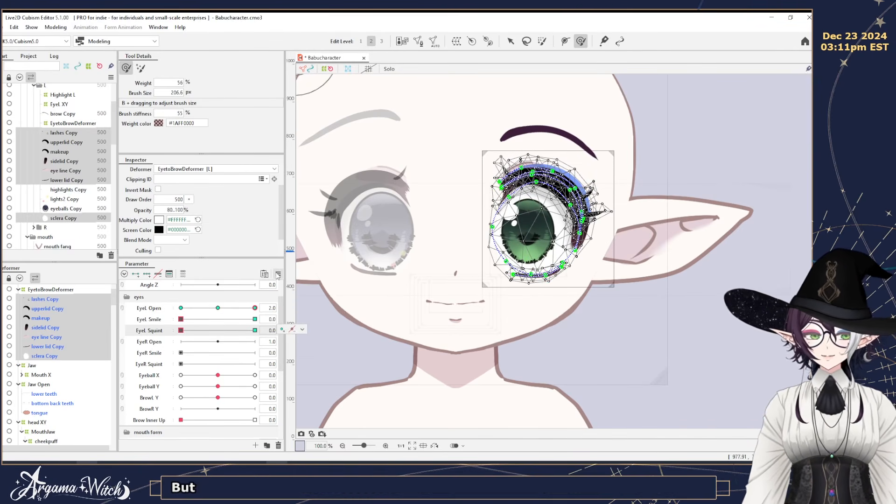
{"action": "left_click", "coordinate": [182, 322]}
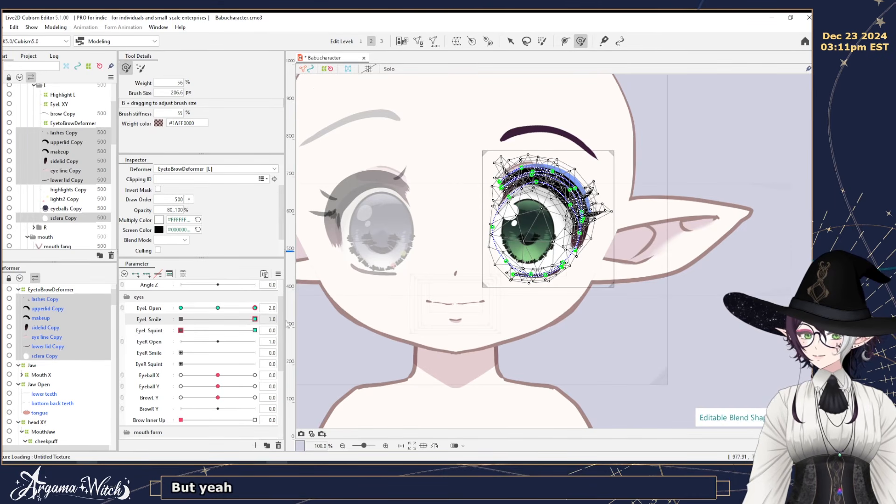
Limit the EyeL Squint blend shape weight by EyeL Open using the Fold line4 preset.
{"action": "left_click", "coordinate": [157, 331]}
{"action": "left_click", "coordinate": [278, 273]}
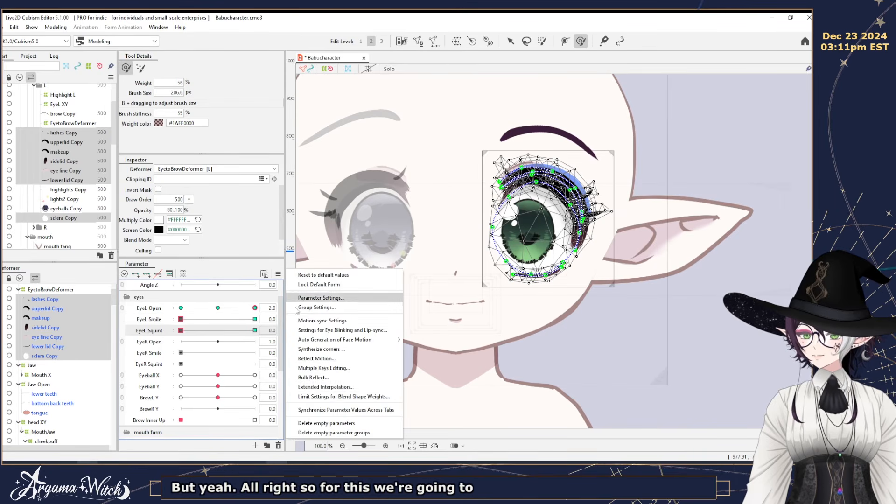
{"action": "left_click", "coordinate": [325, 397]}
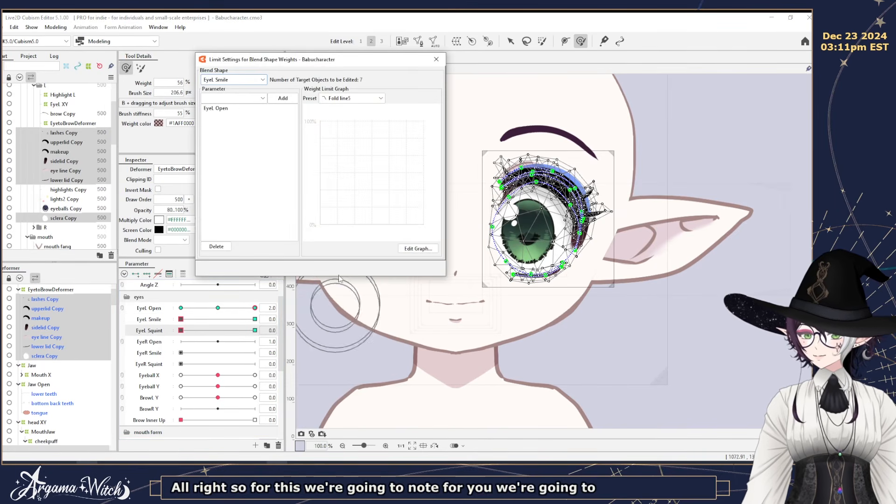
{"action": "left_click", "coordinate": [234, 79]}
{"action": "left_click", "coordinate": [227, 102]}
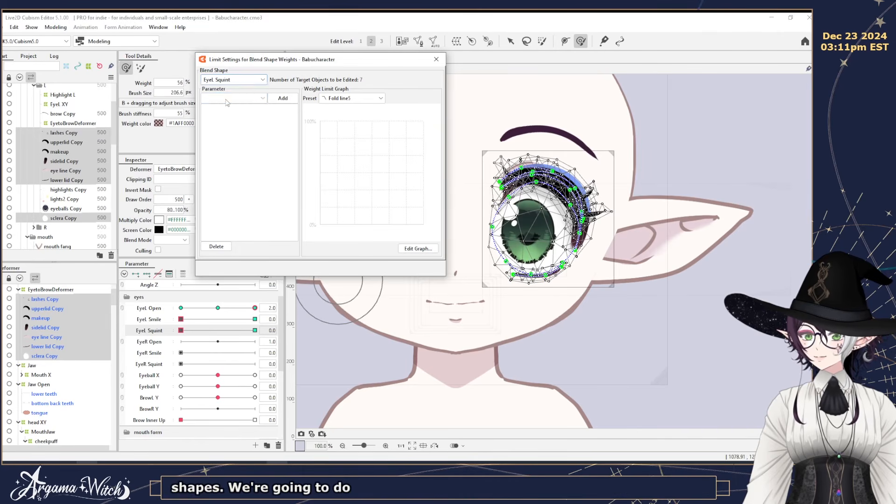
{"action": "left_click", "coordinate": [228, 101]}
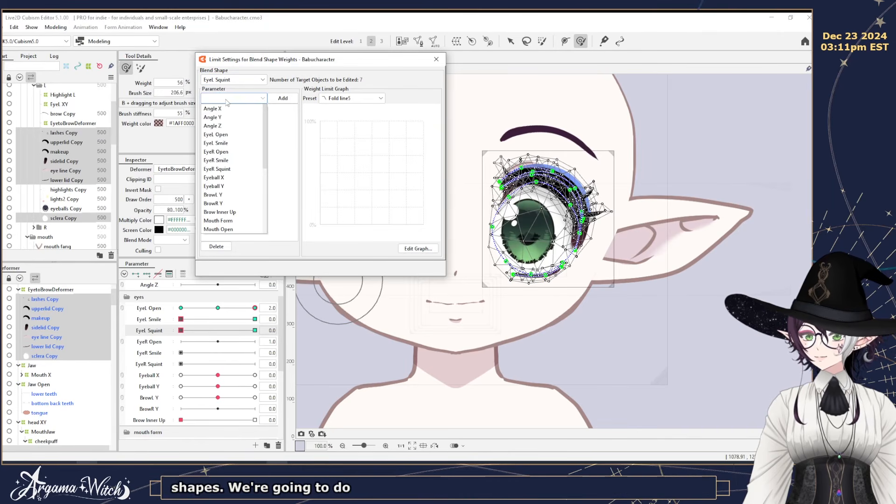
{"action": "left_click", "coordinate": [221, 136]}
{"action": "left_click", "coordinate": [340, 99]}
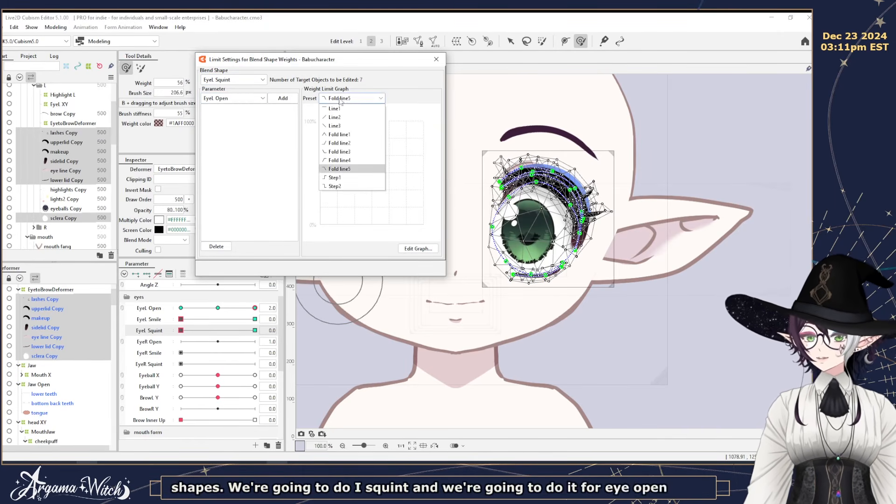
{"action": "left_click", "coordinate": [347, 160]}
{"action": "left_click", "coordinate": [282, 98]}
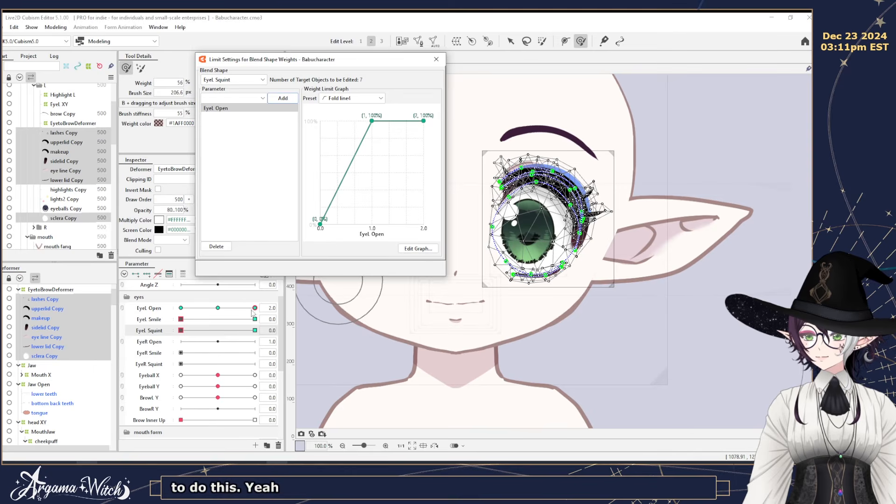
Test EyeL Squint at different EyeL Open values, return to EyeL Open 1.0 and EyeL Squint 0.0, and close the limit settings.
{"action": "mouse_move", "coordinate": [186, 332]}
{"action": "left_mouse_down"}
{"action": "mouse_move", "coordinate": [282, 333]}
{"action": "mouse_move", "coordinate": [183, 309]}
{"action": "mouse_move", "coordinate": [206, 311]}
{"action": "mouse_move", "coordinate": [184, 312]}
{"action": "mouse_move", "coordinate": [218, 319]}
{"action": "mouse_move", "coordinate": [175, 318]}
{"action": "left_mouse_up"}
{"action": "left_click_drag", "start_coordinate": [242, 330], "coordinate": [224, 317]}
{"action": "left_click_drag", "start_coordinate": [320, 316], "coordinate": [218, 308]}
{"action": "left_click_drag", "start_coordinate": [254, 331], "coordinate": [170, 299]}
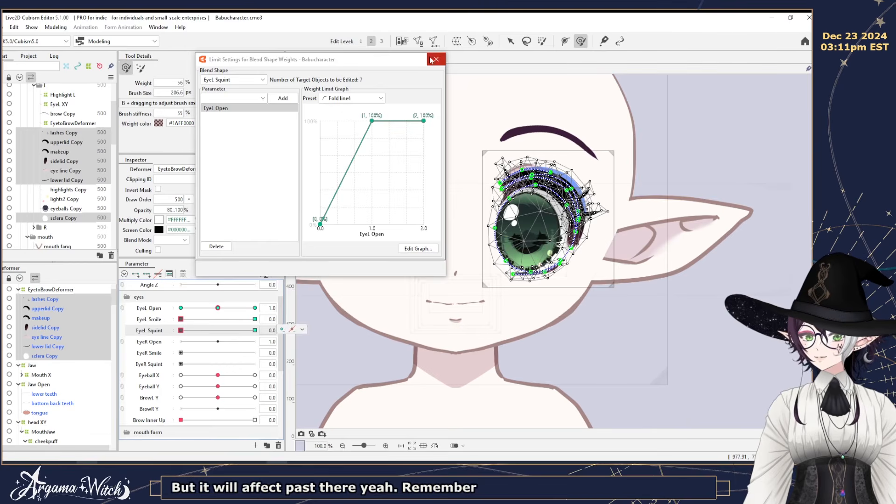
{"action": "left_click", "coordinate": [436, 60]}
Examine how the mouth and face move when MouthX goes to each side, and return MouthX to its default.
{"action": "left_click", "coordinate": [43, 290]}
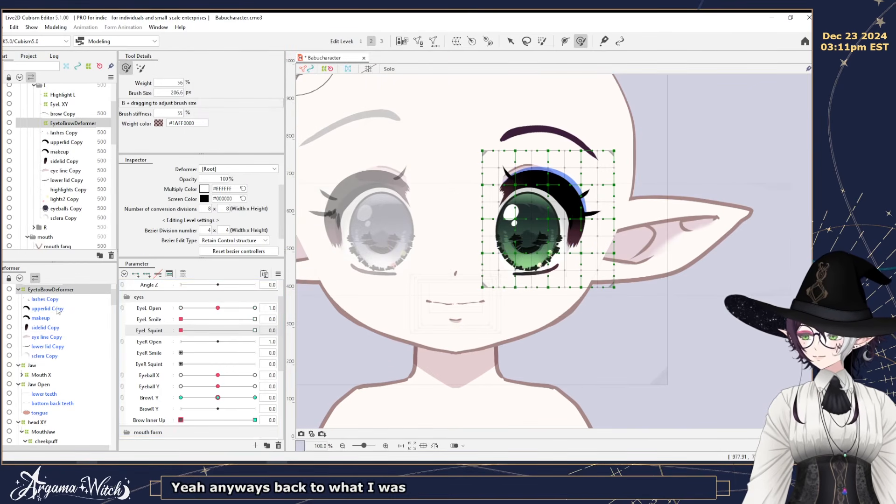
{"action": "scroll", "coordinate": [213, 370], "scroll_direction": "down", "scroll_amount": 3}
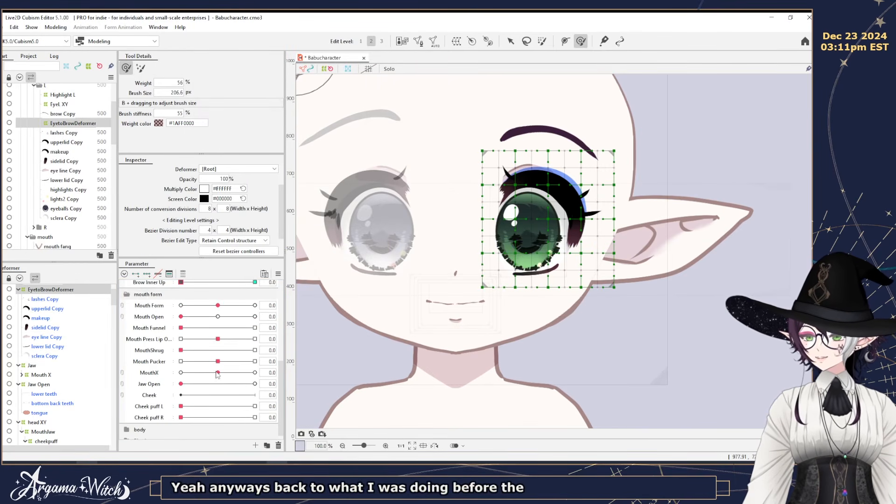
{"action": "left_click_drag", "start_coordinate": [218, 373], "coordinate": [169, 364]}
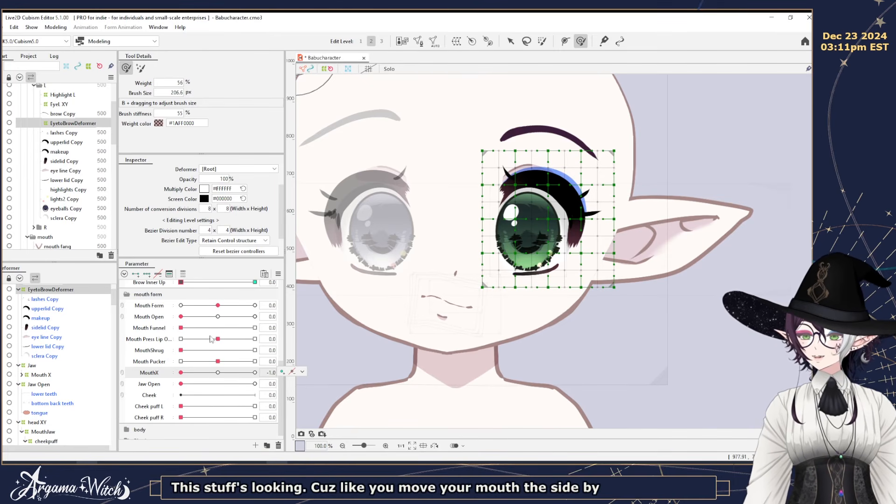
{"action": "left_click", "coordinate": [185, 329]}
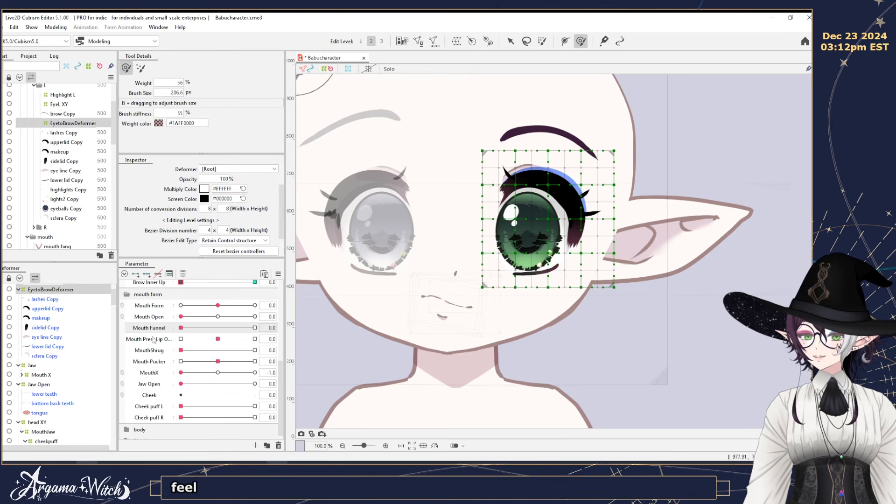
{"action": "left_click_drag", "start_coordinate": [329, 345], "coordinate": [125, 335]}
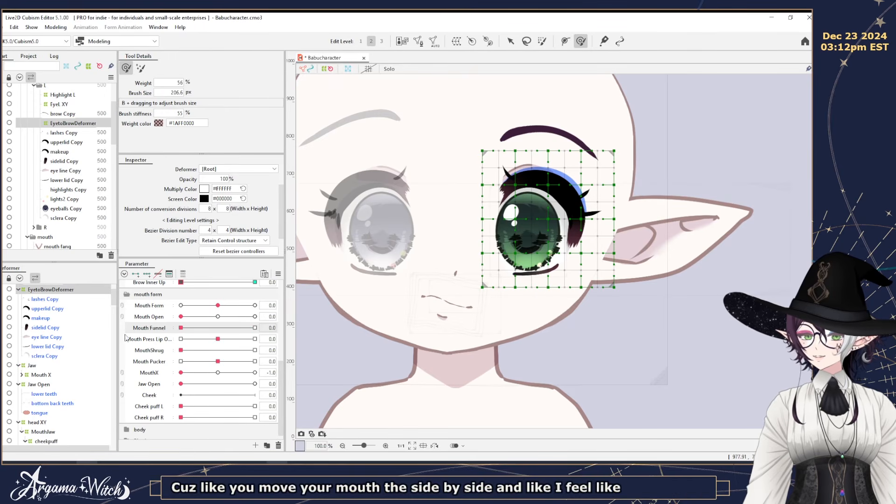
{"action": "left_click", "coordinate": [188, 376]}
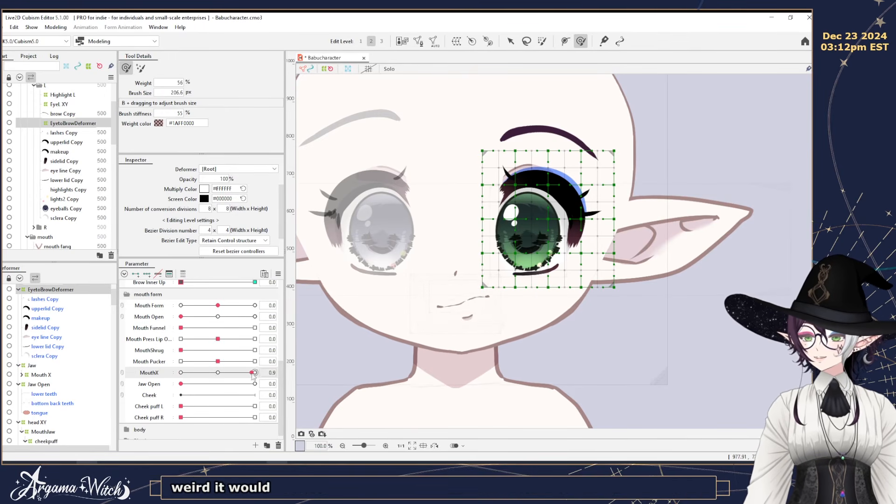
{"action": "scroll", "coordinate": [217, 349], "scroll_direction": "up", "scroll_amount": 3}
{"action": "scroll", "coordinate": [217, 349], "scroll_direction": "up", "scroll_amount": 2}
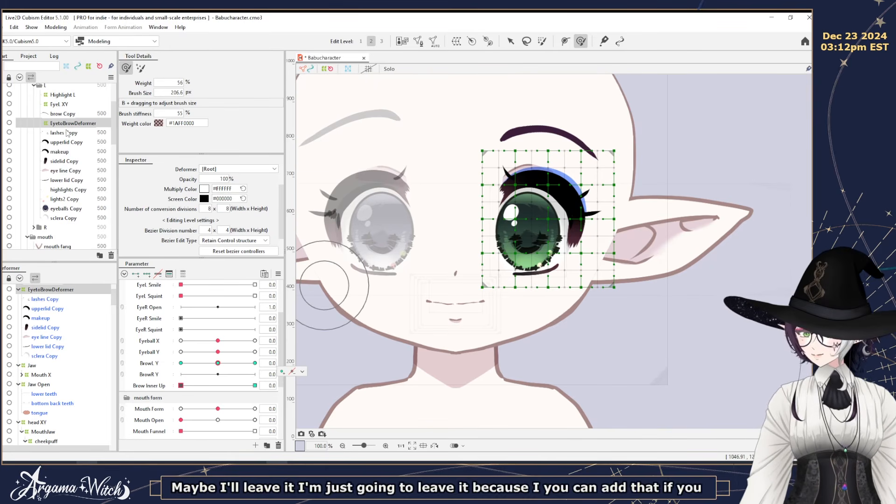
Move EyetoBrowDeformer above brow Copy in the part order and activate the Arrow tool.
{"action": "left_click_drag", "start_coordinate": [55, 123], "coordinate": [60, 112]}
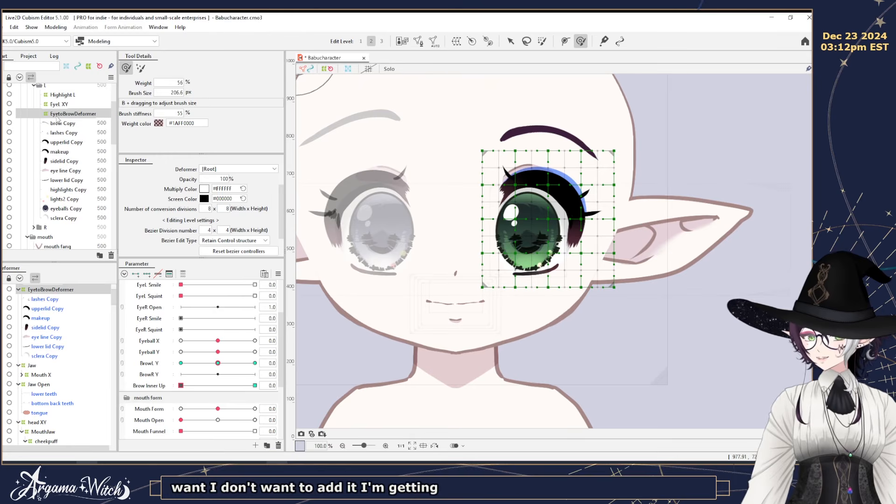
{"action": "mouse_move", "coordinate": [218, 363]}
{"action": "left_mouse_down"}
{"action": "mouse_move", "coordinate": [177, 366]}
{"action": "mouse_move", "coordinate": [206, 363]}
{"action": "mouse_move", "coordinate": [216, 349]}
{"action": "left_mouse_up"}
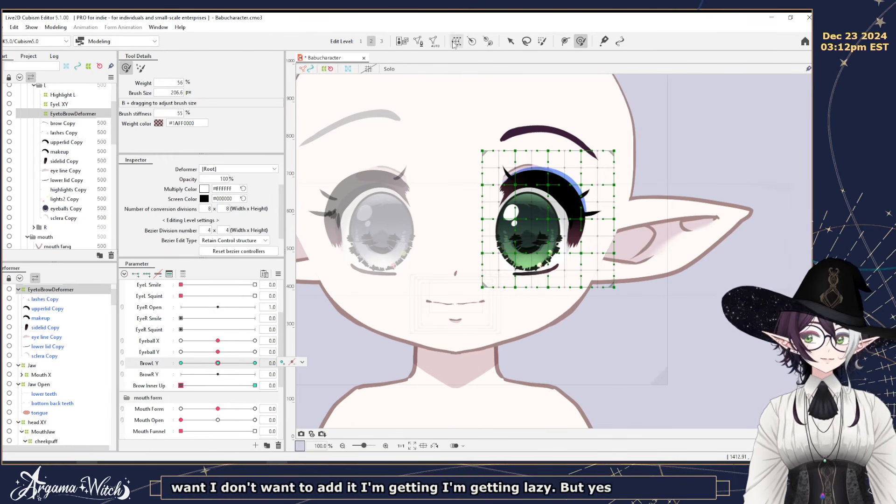
{"action": "left_click", "coordinate": [510, 41]}
{"action": "left_click_drag", "start_coordinate": [585, 301], "coordinate": [631, 314]}
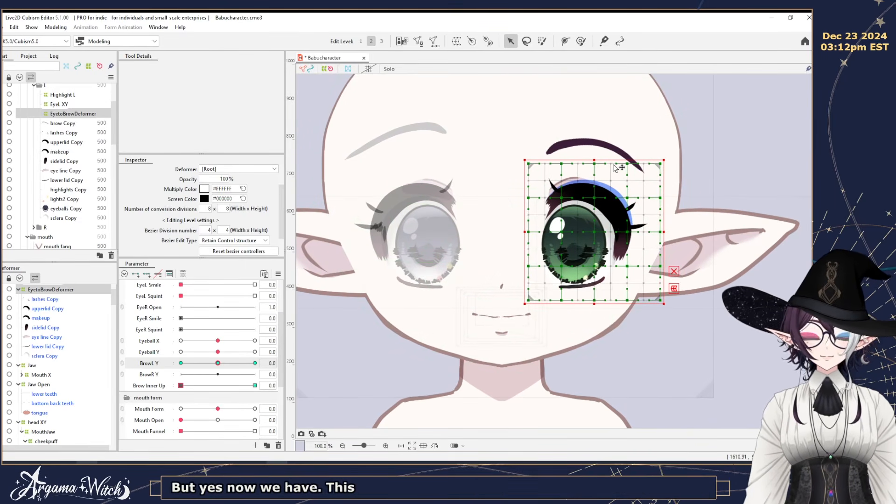
Test the left eye with BrowL Y, EyeL Smile, EyeL Open and EyeL Squint, returning each parameter to its default.
{"action": "scroll", "coordinate": [217, 355], "scroll_direction": "up", "scroll_amount": 3}
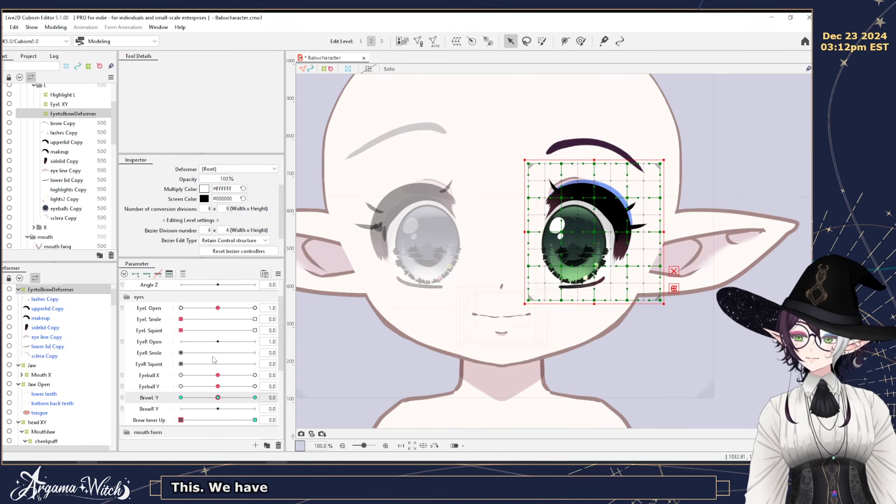
{"action": "mouse_move", "coordinate": [217, 398]}
{"action": "left_mouse_down"}
{"action": "mouse_move", "coordinate": [181, 400]}
{"action": "mouse_move", "coordinate": [252, 402]}
{"action": "mouse_move", "coordinate": [222, 399]}
{"action": "left_mouse_up"}
{"action": "scroll", "coordinate": [222, 402], "scroll_direction": "up", "scroll_amount": 3}
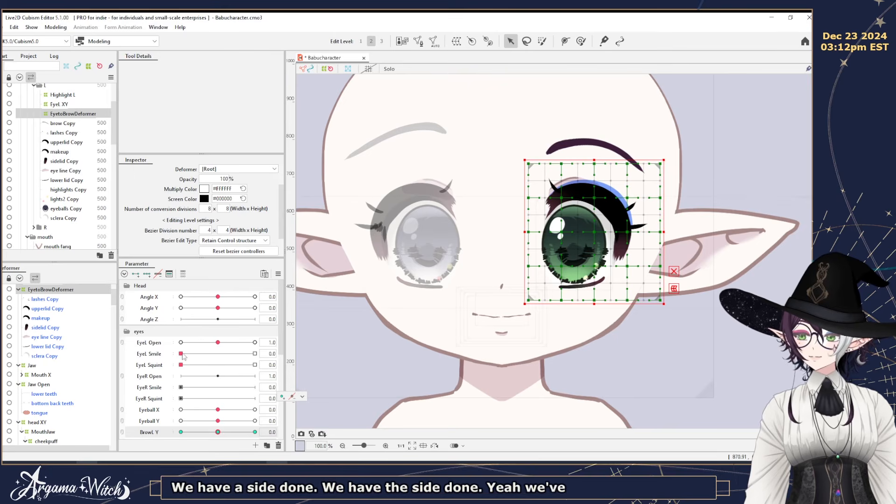
{"action": "left_click_drag", "start_coordinate": [181, 353], "coordinate": [187, 354]}
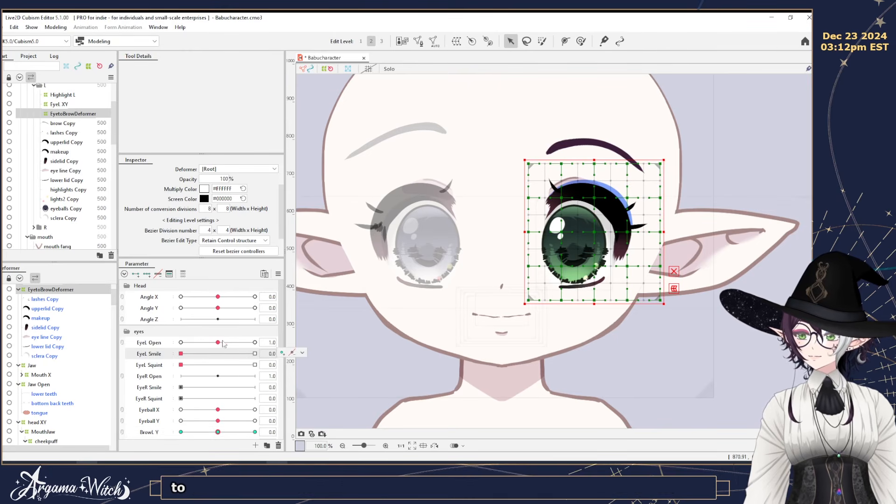
{"action": "left_click", "coordinate": [205, 343]}
{"action": "left_click_drag", "start_coordinate": [183, 365], "coordinate": [133, 368]}
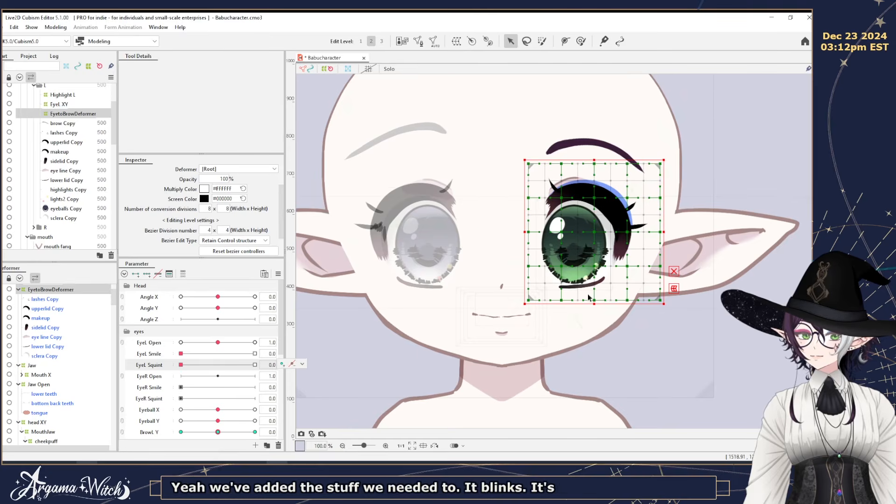
{"action": "scroll", "coordinate": [587, 292], "scroll_direction": "down", "scroll_amount": 2}
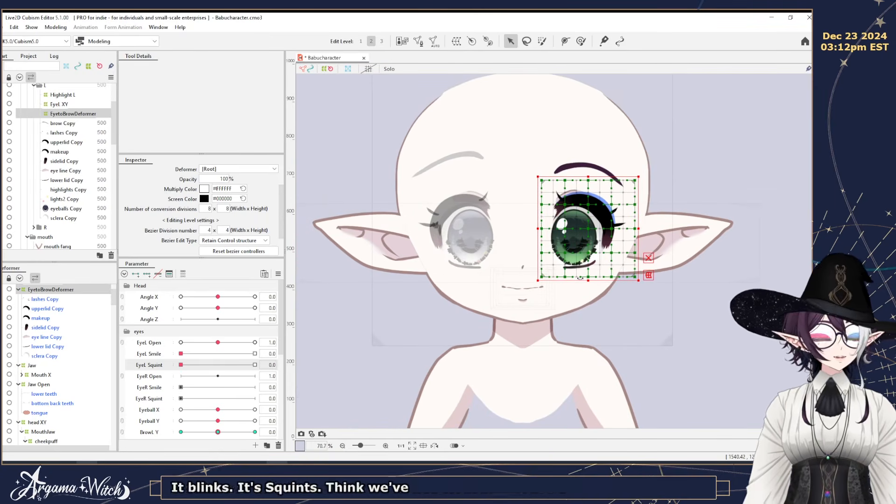
{"action": "scroll", "coordinate": [580, 278], "scroll_direction": "up", "scroll_amount": 1}
{"action": "scroll", "coordinate": [580, 278], "scroll_direction": "down", "scroll_amount": 1}
{"action": "scroll", "coordinate": [580, 278], "scroll_direction": "up", "scroll_amount": 1}
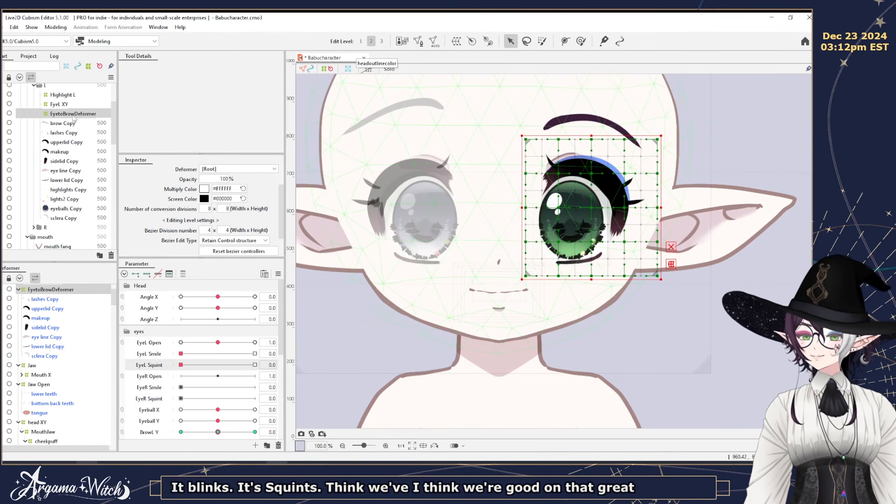
Lasso-select the inner mesh vertices around the pupil of eyeballs Copy and return to the Arrow tool.
{"action": "left_click", "coordinate": [59, 209]}
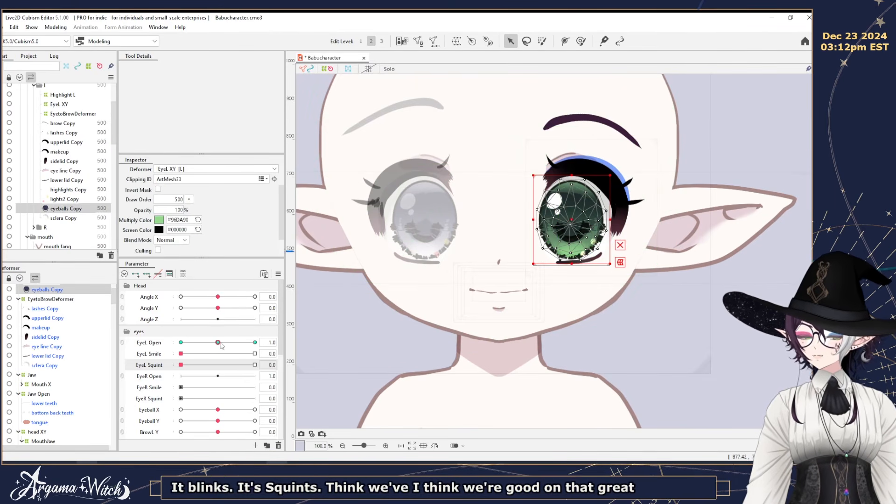
{"action": "mouse_move", "coordinate": [218, 342]}
{"action": "left_mouse_down"}
{"action": "mouse_move", "coordinate": [199, 344]}
{"action": "mouse_move", "coordinate": [218, 344]}
{"action": "left_mouse_up"}
{"action": "scroll", "coordinate": [583, 233], "scroll_direction": "up", "scroll_amount": 2}
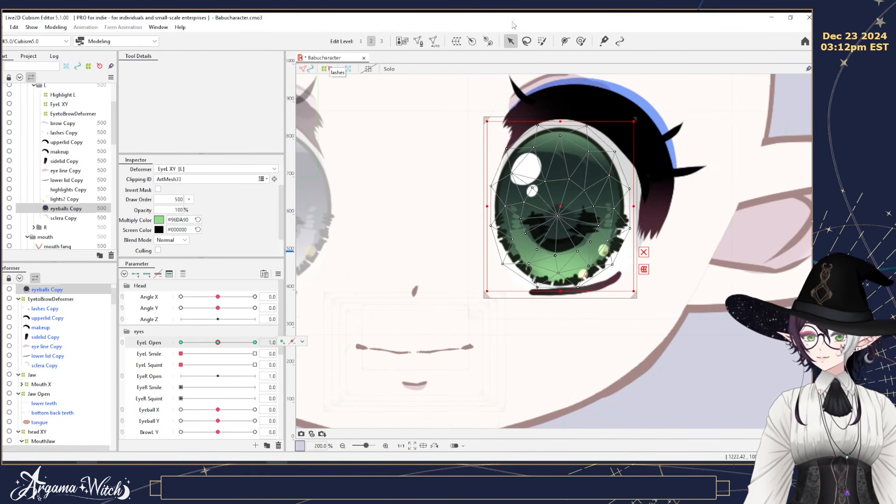
{"action": "left_click", "coordinate": [526, 41]}
{"action": "mouse_move", "coordinate": [525, 181]}
{"action": "left_mouse_down"}
{"action": "mouse_move", "coordinate": [509, 207]}
{"action": "mouse_move", "coordinate": [538, 258]}
{"action": "left_mouse_up"}
{"action": "left_click_drag", "start_coordinate": [606, 237], "coordinate": [599, 207]}
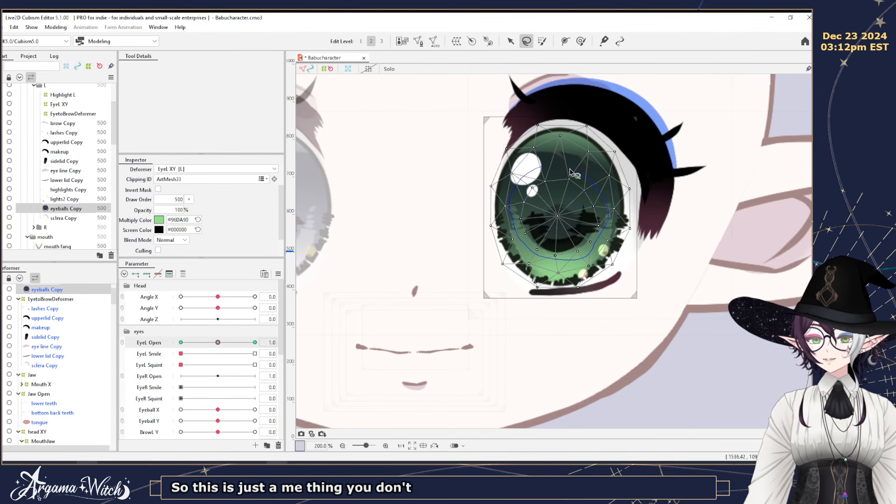
{"action": "left_click", "coordinate": [510, 42]}
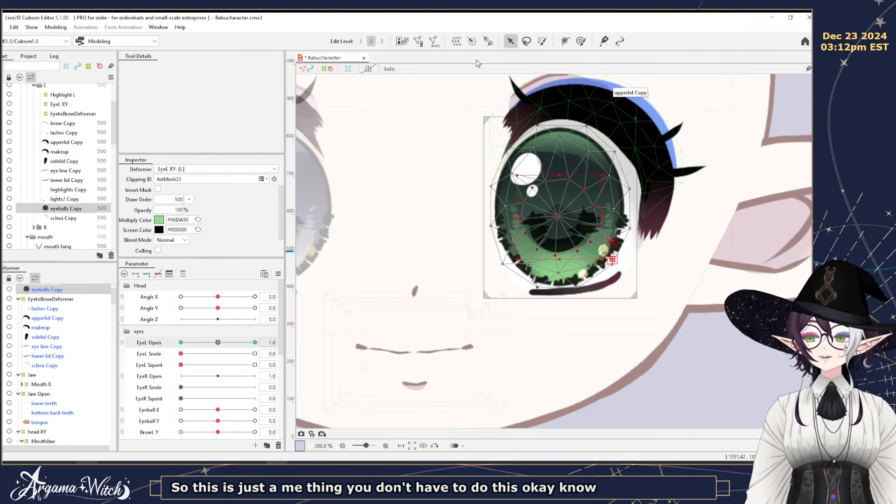
Add eyeballs Copy to the EyeL Smile blend shape and enlarge the selected pupil vertices at EyeL Smile 1.0.
{"action": "mouse_move", "coordinate": [218, 343]}
{"action": "left_mouse_down"}
{"action": "mouse_move", "coordinate": [238, 347]}
{"action": "mouse_move", "coordinate": [216, 348]}
{"action": "left_mouse_up"}
{"action": "left_click", "coordinate": [143, 354]}
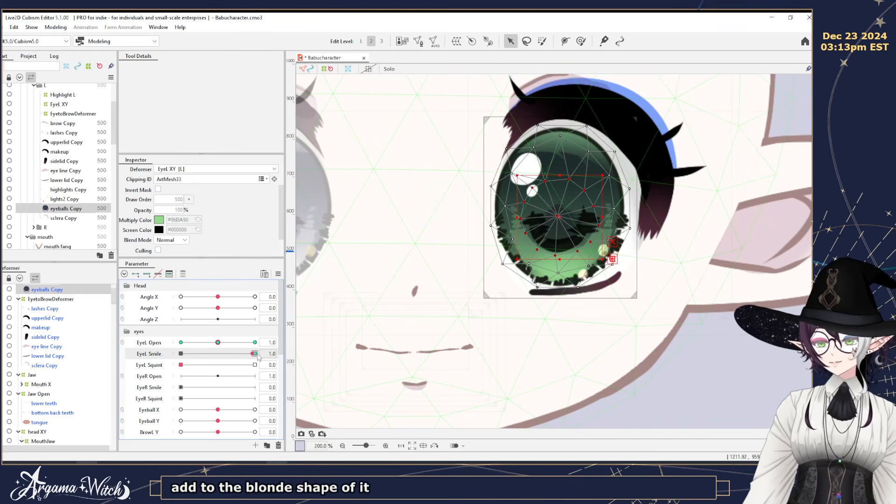
{"action": "left_click_drag", "start_coordinate": [182, 354], "coordinate": [255, 353]}
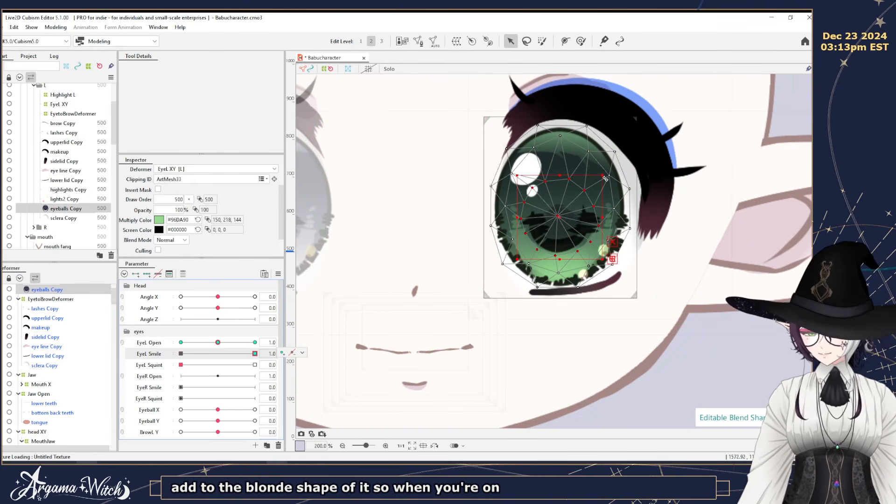
{"action": "left_click_drag", "start_coordinate": [603, 177], "coordinate": [615, 163]}
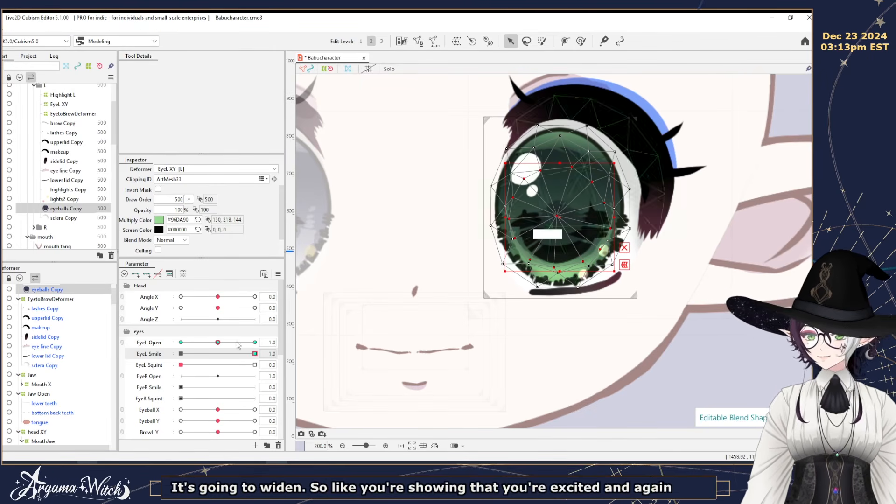
Compare the pupil size at EyeL Open 1.0 and 2.0 with EyeL Smile off and at 1.0.
{"action": "left_click_drag", "start_coordinate": [217, 342], "coordinate": [254, 343]}
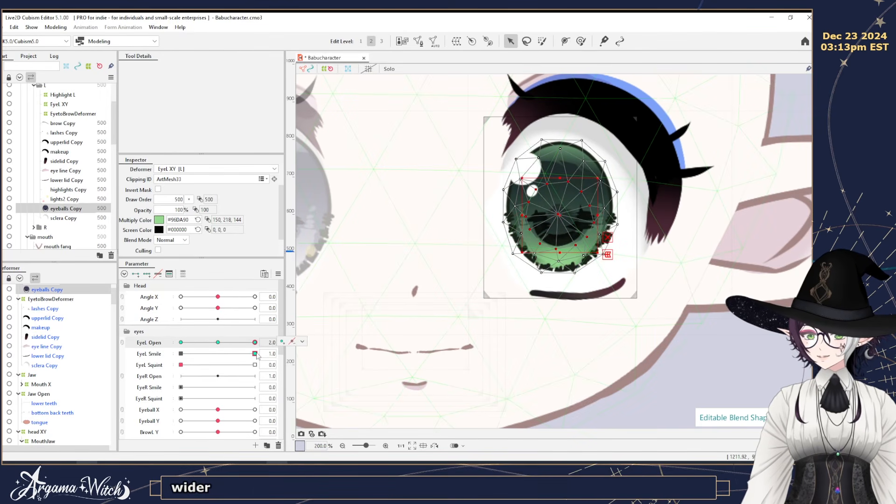
{"action": "left_click", "coordinate": [254, 354]}
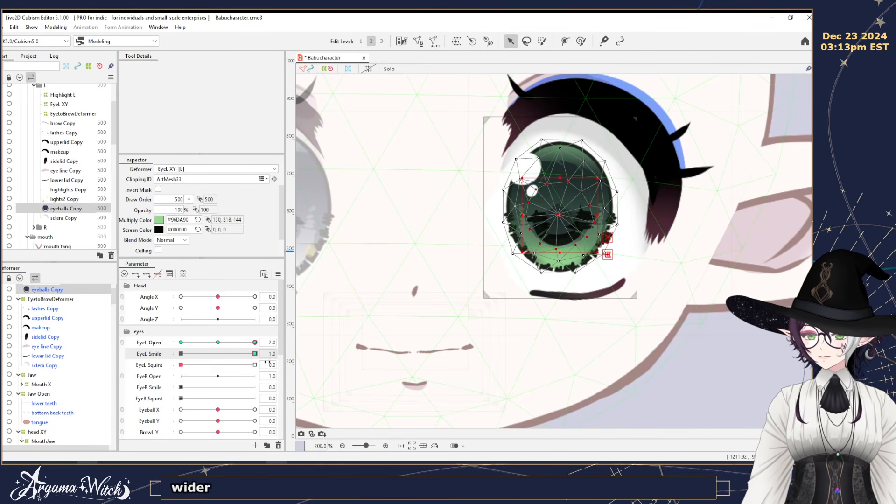
{"action": "left_click", "coordinate": [254, 351]}
{"action": "left_click_drag", "start_coordinate": [256, 354], "coordinate": [180, 357]}
{"action": "left_click", "coordinate": [218, 343]}
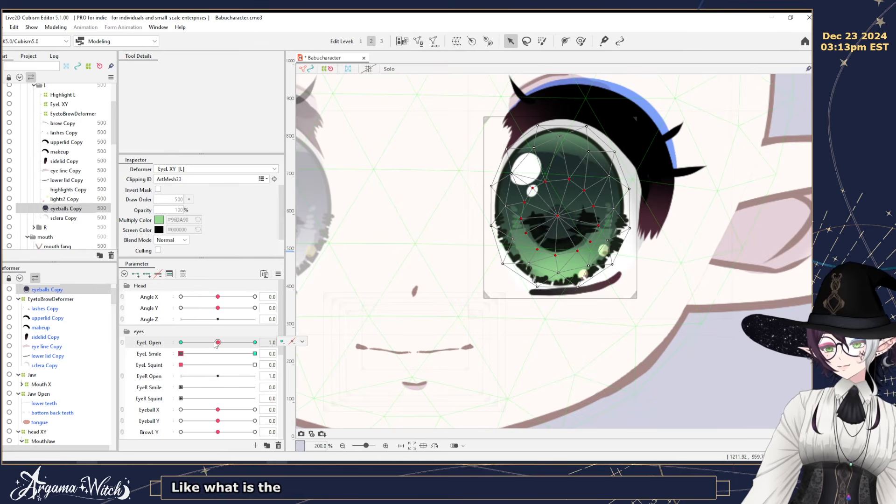
{"action": "left_click_drag", "start_coordinate": [182, 356], "coordinate": [293, 344]}
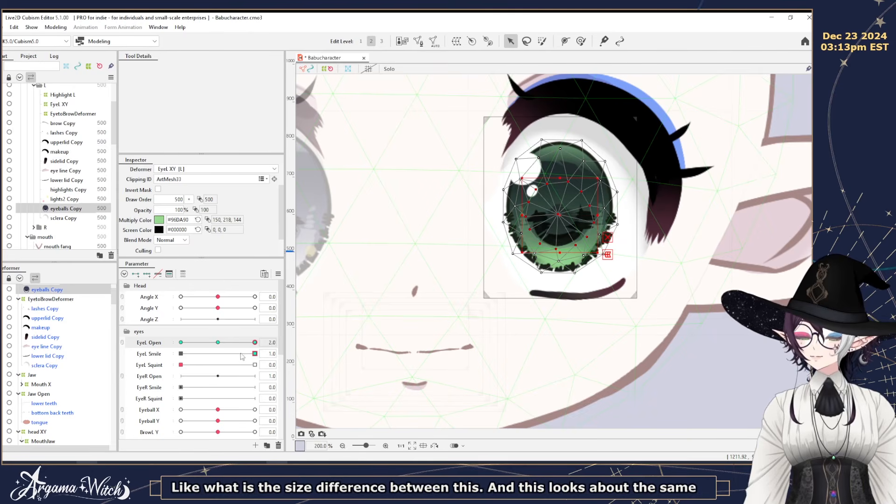
Limit the EyeL Smile blend shape weight of eyeballs Copy by EyeL Open using the Fold line5 preset.
{"action": "left_click", "coordinate": [163, 356]}
{"action": "left_click", "coordinate": [279, 274]}
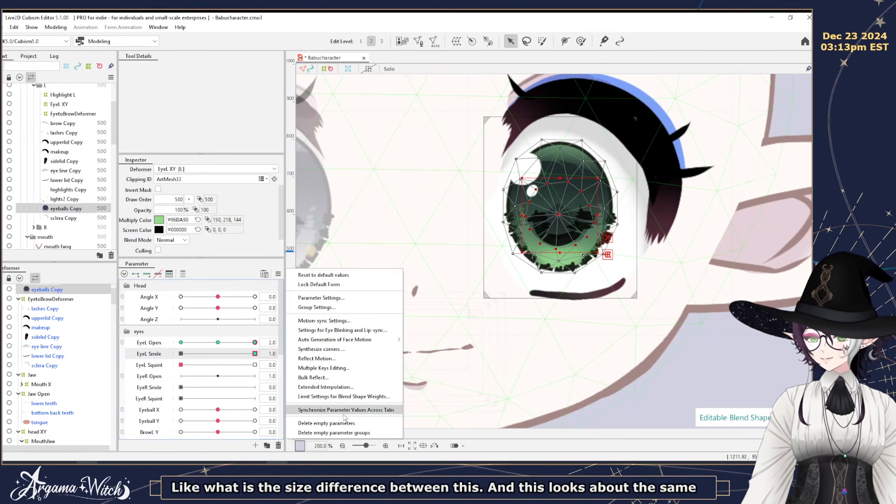
{"action": "left_click", "coordinate": [331, 396]}
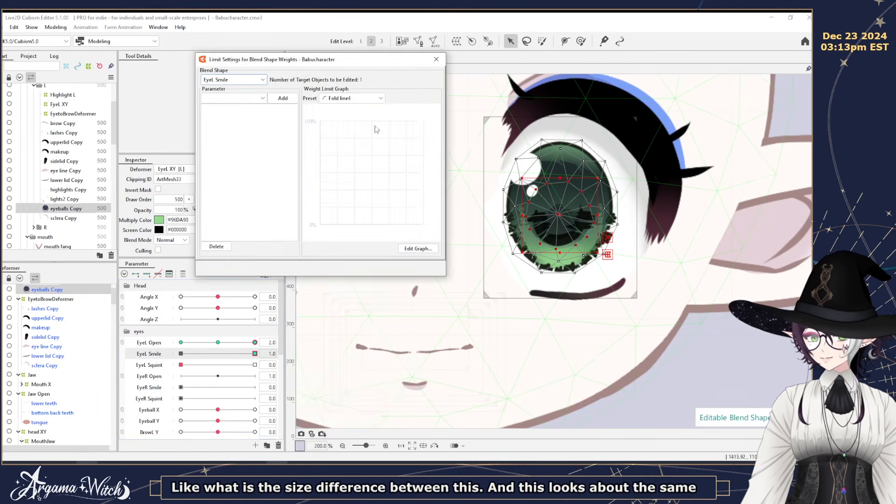
{"action": "left_click", "coordinate": [237, 99]}
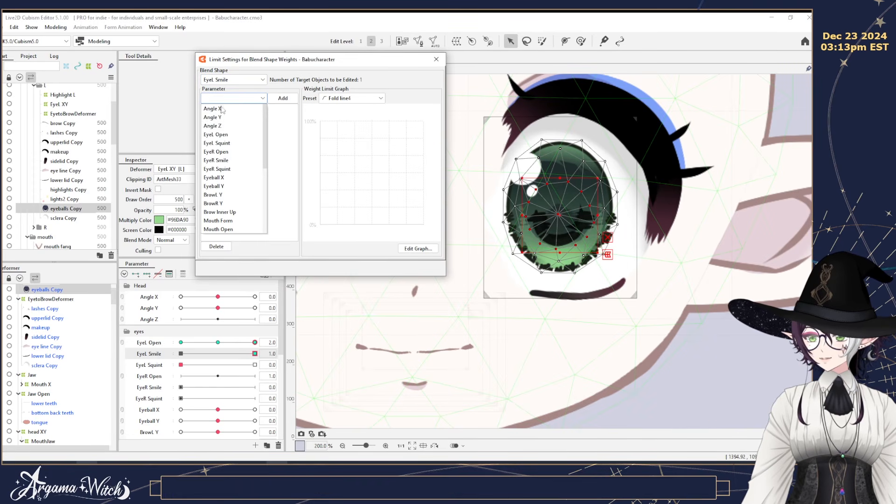
{"action": "left_click", "coordinate": [231, 134]}
{"action": "left_click", "coordinate": [358, 99]}
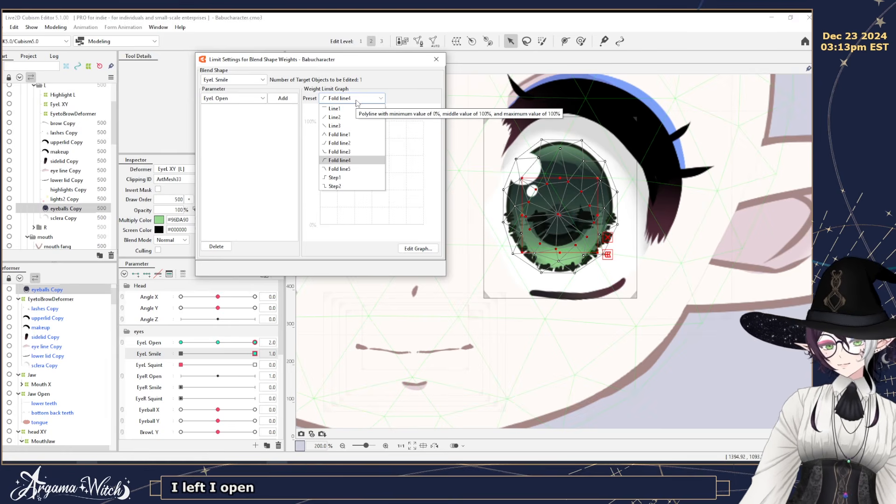
{"action": "left_click", "coordinate": [344, 170]}
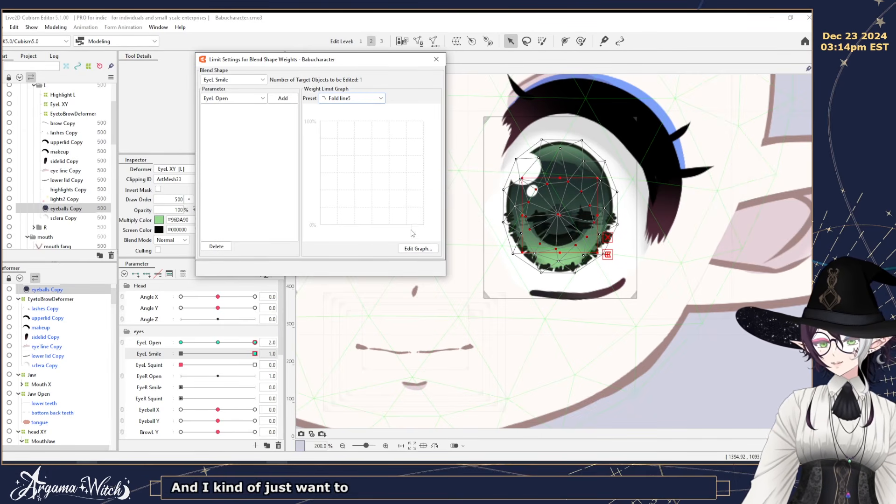
{"action": "left_click", "coordinate": [283, 98]}
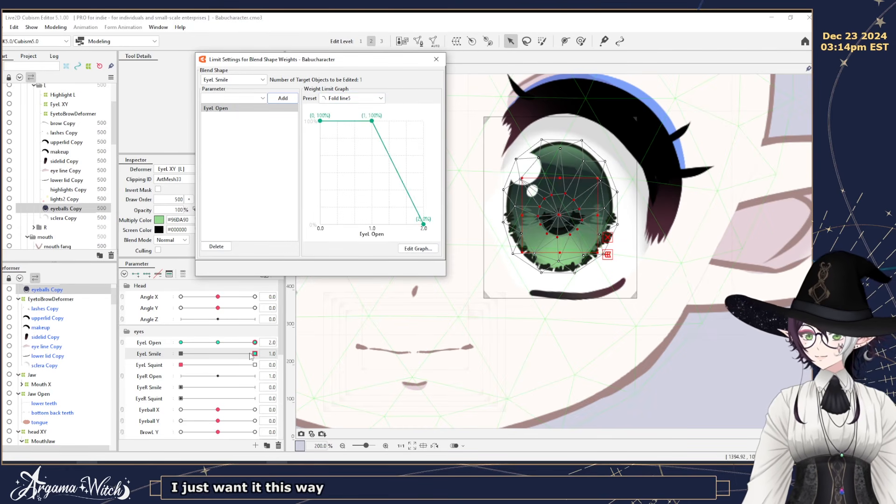
Set the weight limit at EyeL Open 2.0 to 50%, test the pupil at different EyeL Open values and close the limit settings.
{"action": "mouse_move", "coordinate": [256, 357]}
{"action": "left_mouse_down"}
{"action": "mouse_move", "coordinate": [243, 360]}
{"action": "mouse_move", "coordinate": [226, 346]}
{"action": "mouse_move", "coordinate": [261, 348]}
{"action": "mouse_move", "coordinate": [210, 351]}
{"action": "mouse_move", "coordinate": [252, 350]}
{"action": "mouse_move", "coordinate": [228, 350]}
{"action": "mouse_move", "coordinate": [252, 351]}
{"action": "mouse_move", "coordinate": [242, 354]}
{"action": "left_mouse_up"}
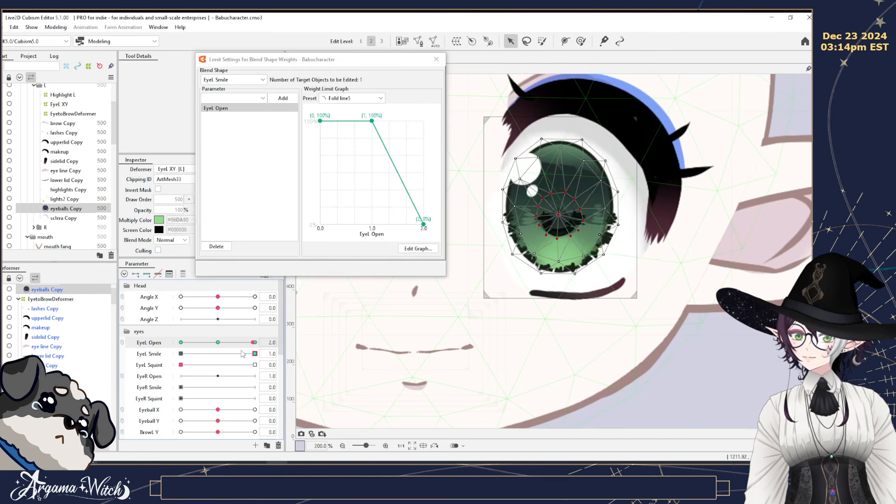
{"action": "left_click", "coordinate": [417, 249]}
{"action": "double_click", "coordinate": [326, 121]}
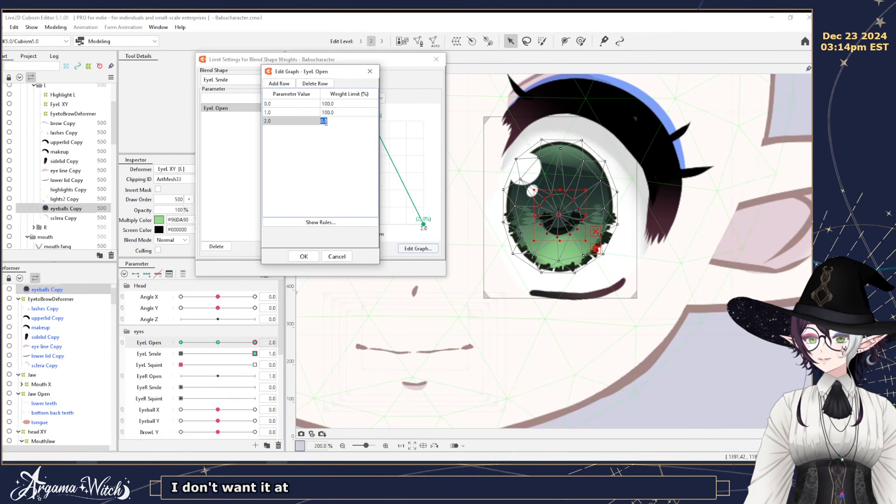
{"action": "type", "text": "5"}
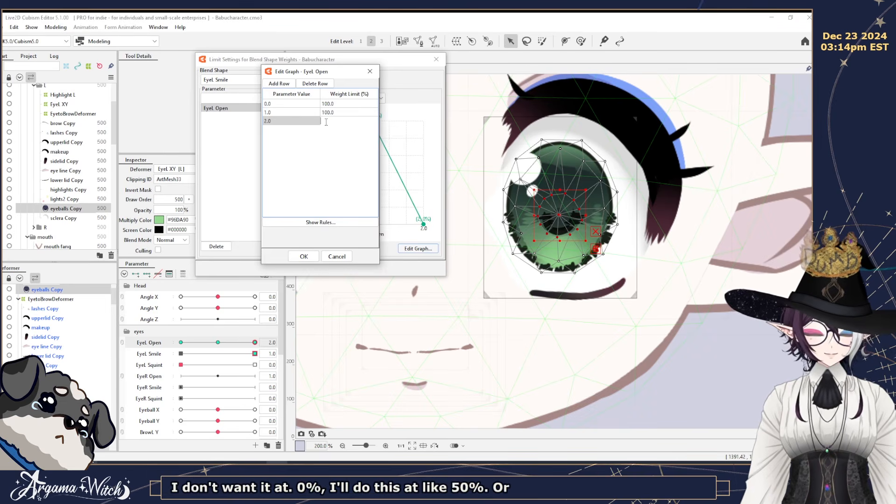
{"action": "type", "text": "0"}
{"action": "key", "text": "Return"}
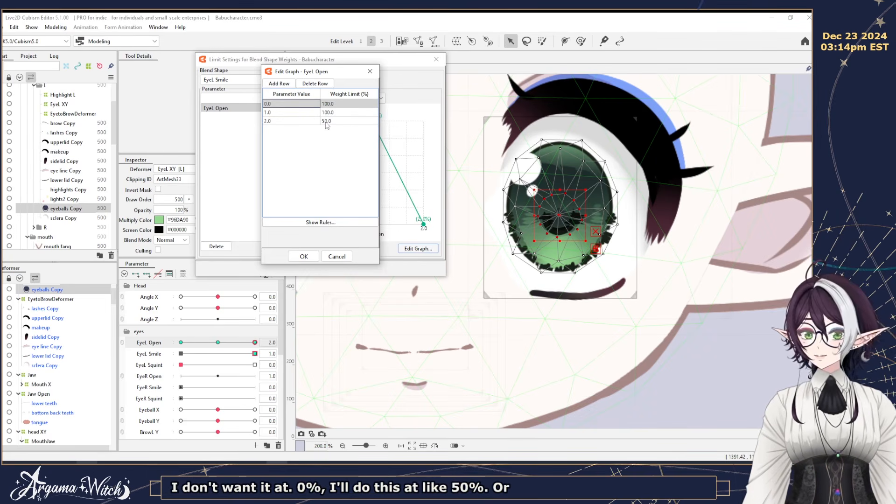
{"action": "left_click", "coordinate": [303, 257]}
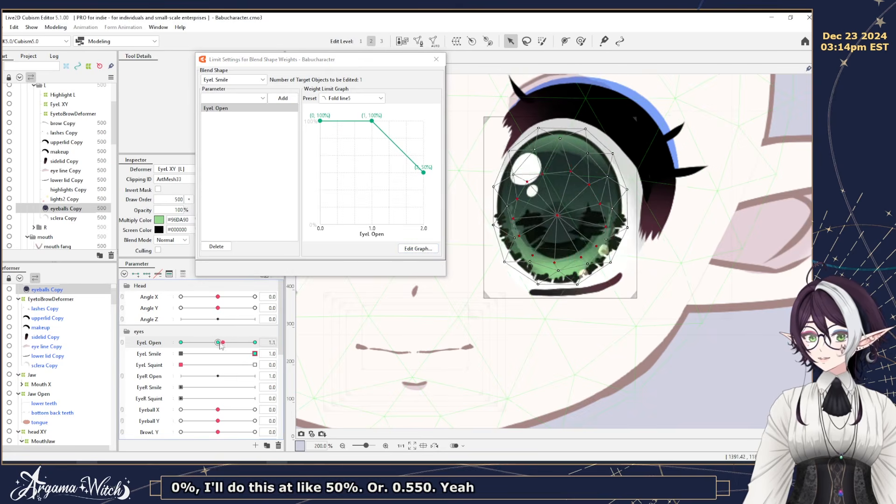
{"action": "left_click", "coordinate": [244, 356]}
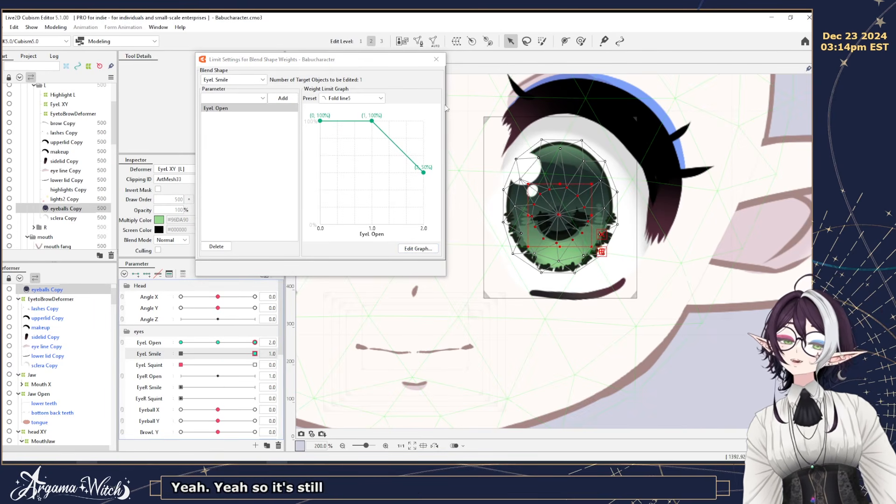
{"action": "left_click", "coordinate": [437, 59]}
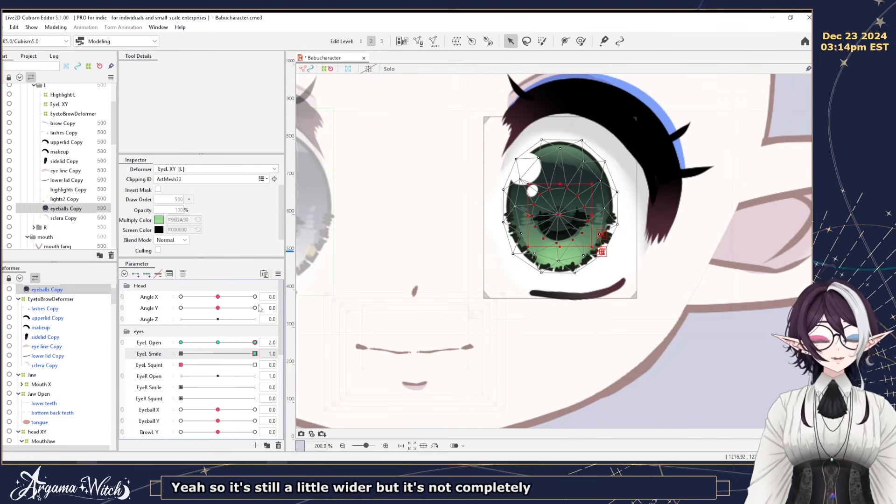
Collapse the left-eye deformers in the deformer tree and select all left-eye parts from Highlight L to sclera Copy.
{"action": "scroll", "coordinate": [37, 312], "scroll_direction": "up", "scroll_amount": 2}
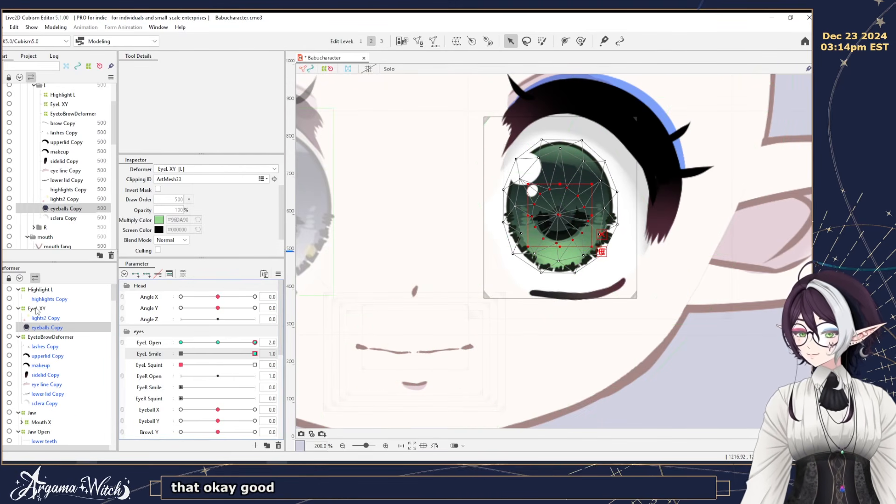
{"action": "left_click", "coordinate": [18, 335]}
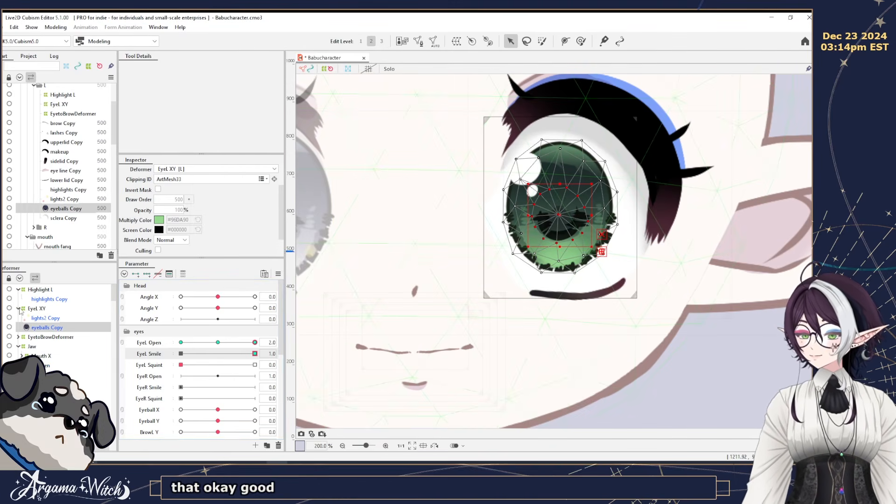
{"action": "left_click", "coordinate": [19, 309]}
{"action": "left_click", "coordinate": [19, 290]}
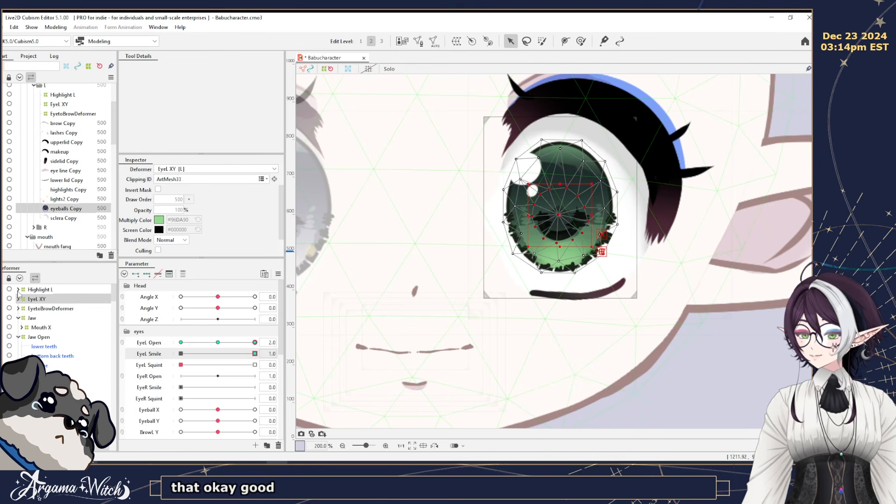
{"action": "left_click", "coordinate": [58, 95]}
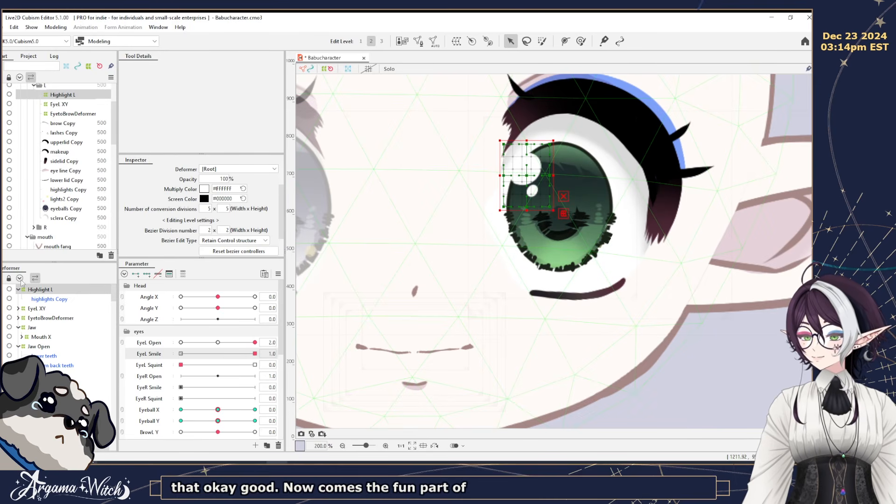
{"action": "left_click", "coordinate": [60, 220], "text": "shift"}
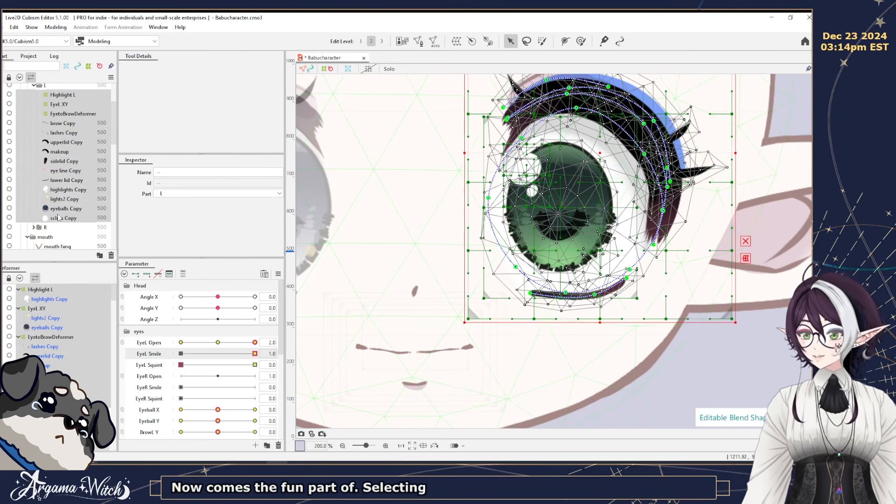
Set EyeL Open to 1.0, duplicate the selected left-eye parts and move the duplicate over the grey eye on the opposite side.
{"action": "scroll", "coordinate": [556, 233], "scroll_direction": "down", "scroll_amount": 3}
{"action": "left_click", "coordinate": [255, 342]}
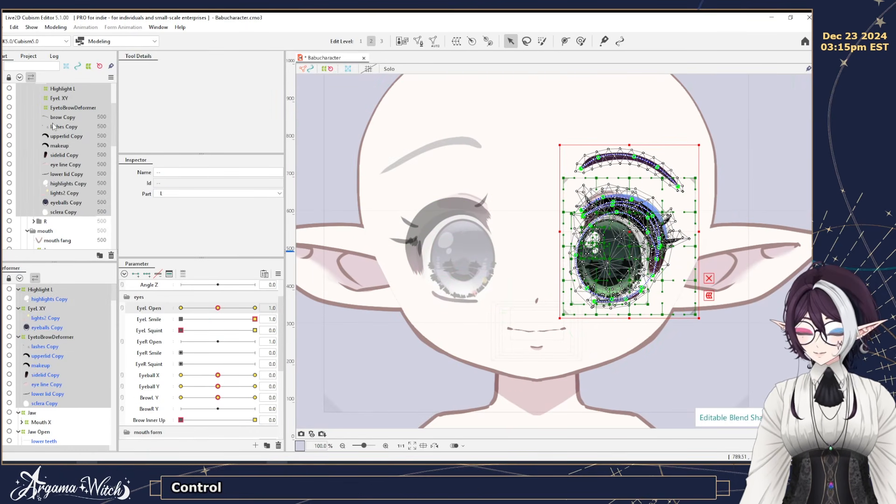
{"action": "key", "text": "ctrl+c"}
{"action": "key", "text": "ctrl+v"}
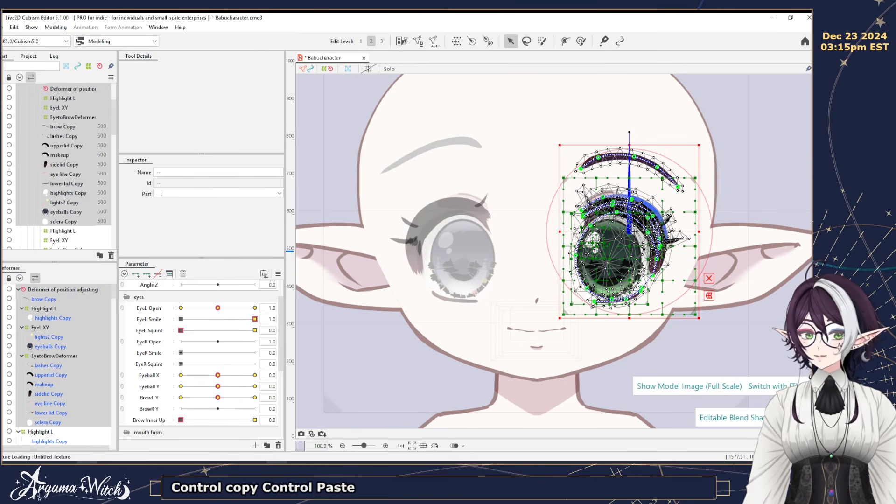
{"action": "left_click_drag", "start_coordinate": [628, 231], "coordinate": [626, 231]}
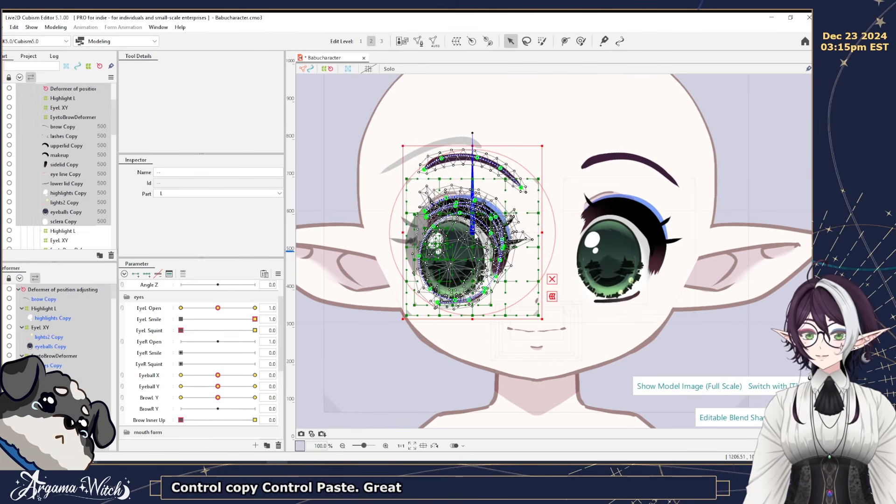
Reflect the duplicated eye horizontally and align it precisely with the grey guide eye.
{"action": "right_click", "coordinate": [473, 232]}
{"action": "left_click", "coordinate": [494, 416]}
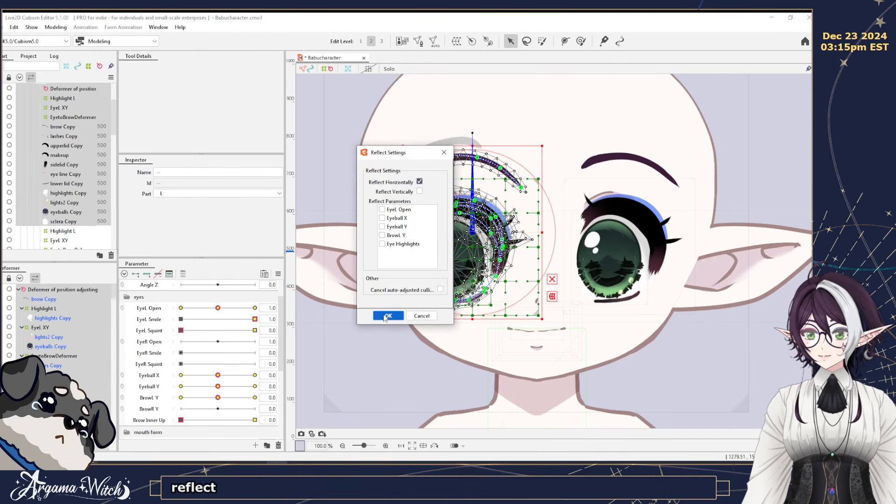
{"action": "left_click", "coordinate": [387, 315]}
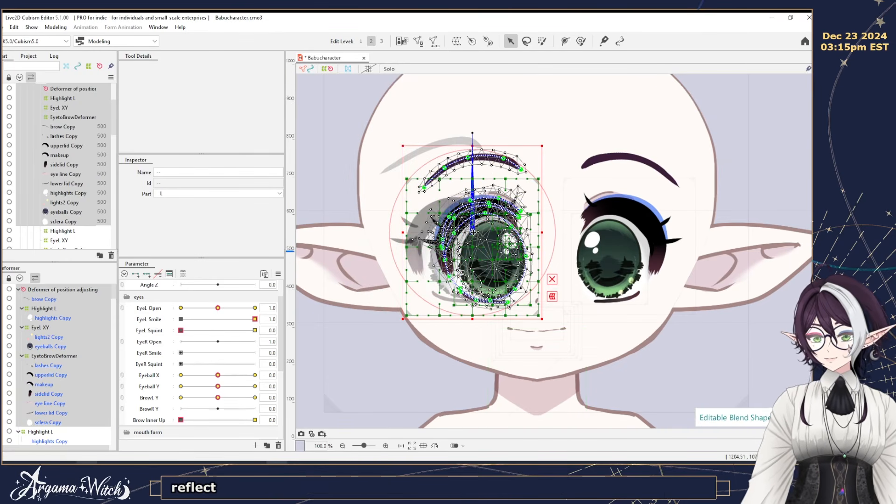
{"action": "left_click_drag", "start_coordinate": [472, 241], "coordinate": [443, 230]}
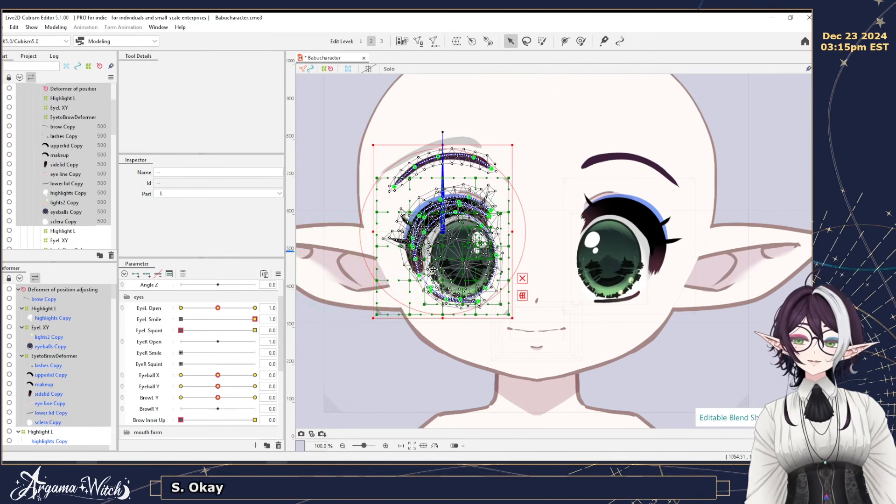
{"action": "scroll", "coordinate": [456, 235], "scroll_direction": "up", "scroll_amount": 3}
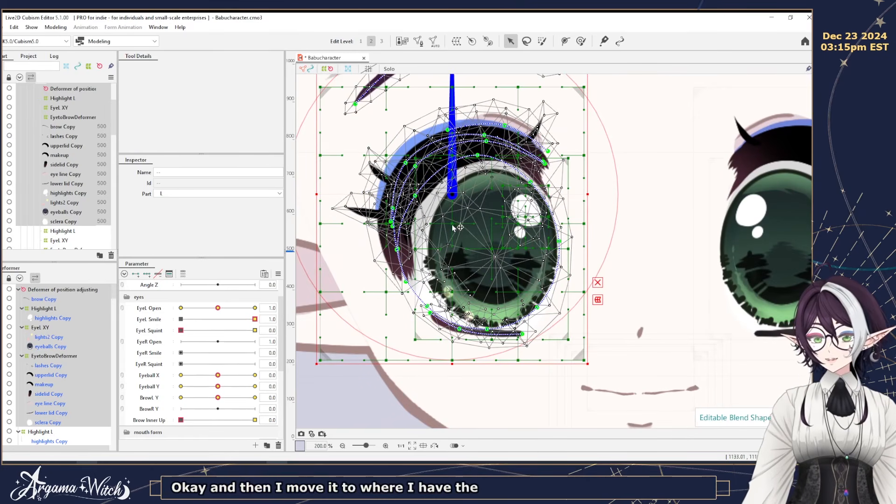
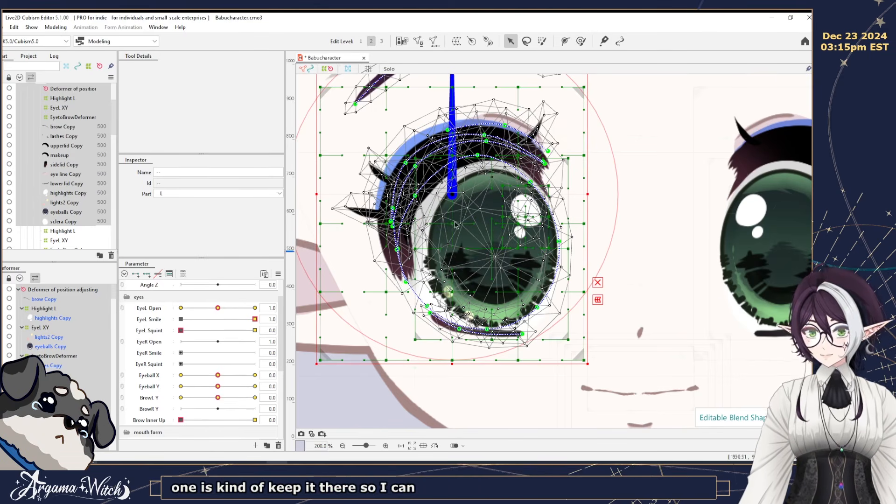
{"action": "mouse_move", "coordinate": [451, 196]}
{"action": "left_mouse_down"}
{"action": "mouse_move", "coordinate": [586, 203]}
{"action": "mouse_move", "coordinate": [630, 192]}
{"action": "mouse_move", "coordinate": [545, 190]}
{"action": "mouse_move", "coordinate": [536, 158]}
{"action": "mouse_move", "coordinate": [459, 173]}
{"action": "mouse_move", "coordinate": [451, 195]}
{"action": "left_mouse_up"}
{"action": "scroll", "coordinate": [48, 205], "scroll_direction": "down", "scroll_amount": 5}
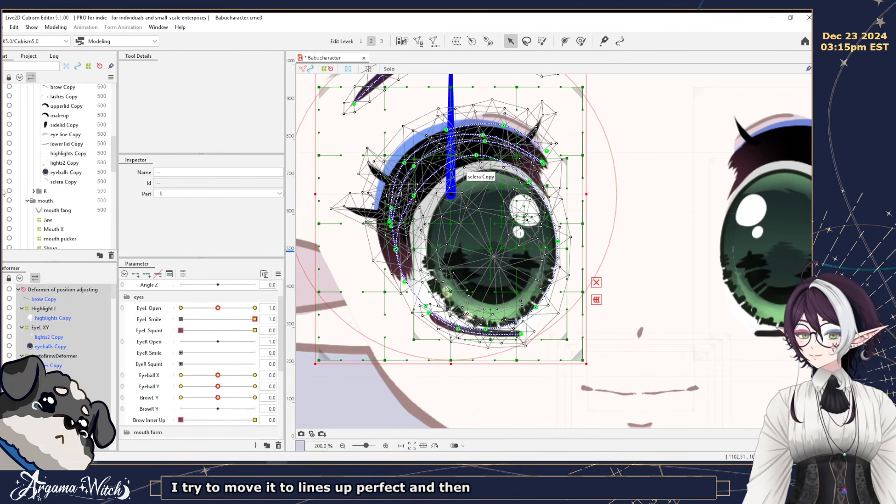
{"action": "scroll", "coordinate": [611, 231], "scroll_direction": "down", "scroll_amount": 3}
{"action": "scroll", "coordinate": [611, 230], "scroll_direction": "up", "scroll_amount": 1}
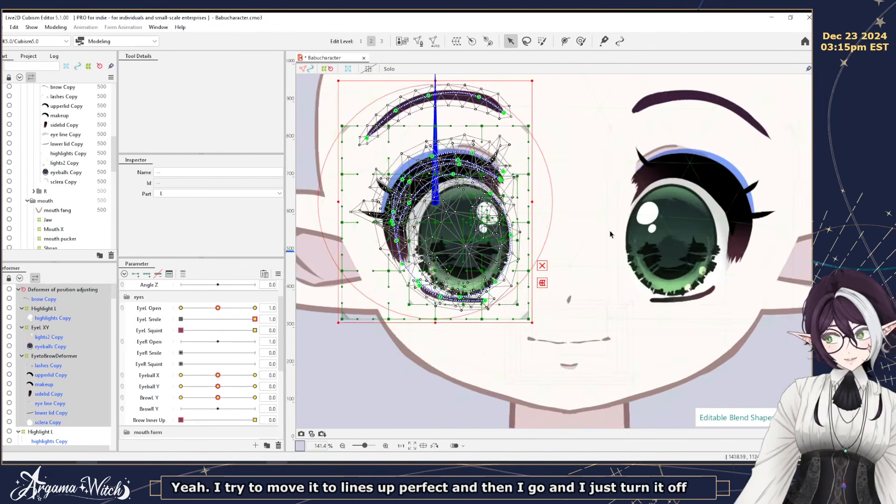
Reflect the duplicated eye's highlights Copy mesh horizontally.
{"action": "scroll", "coordinate": [81, 170], "scroll_direction": "down", "scroll_amount": 1}
{"action": "scroll", "coordinate": [80, 171], "scroll_direction": "down", "scroll_amount": 3}
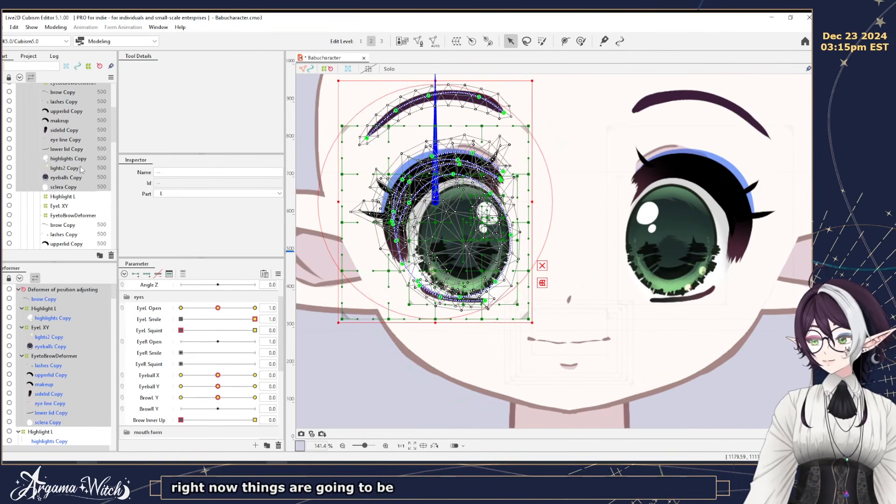
{"action": "left_click", "coordinate": [55, 160]}
{"action": "right_click", "coordinate": [54, 160]}
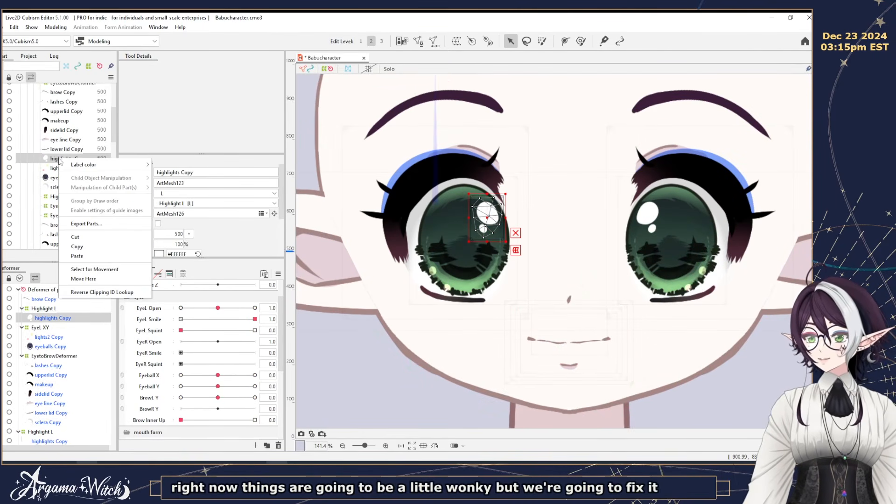
{"action": "right_click", "coordinate": [486, 216]}
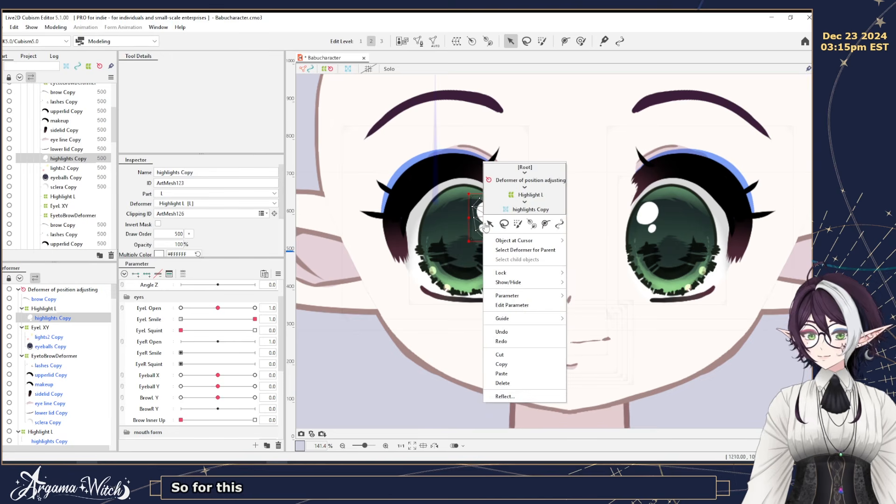
{"action": "left_click", "coordinate": [503, 396]}
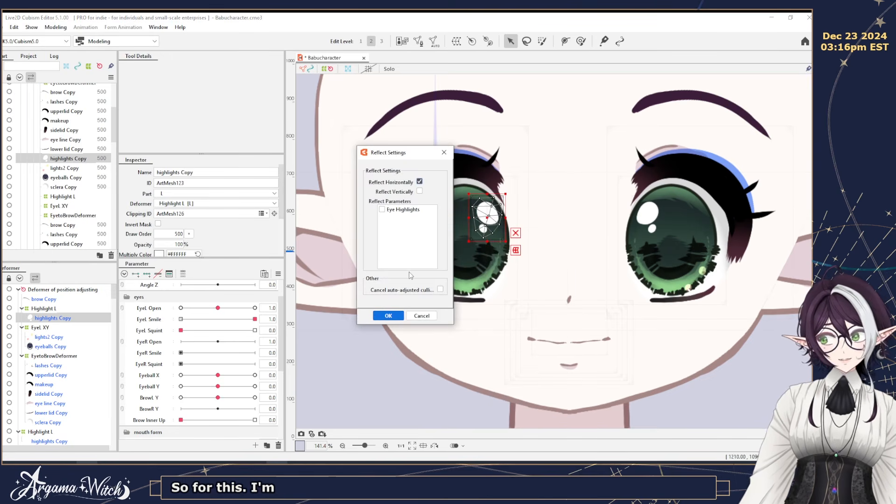
{"action": "left_click", "coordinate": [387, 315]}
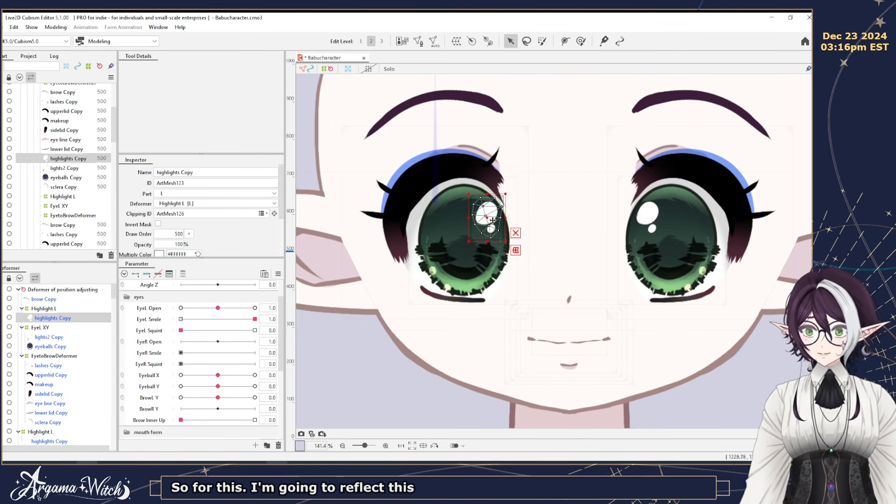
Move highlights Copy to the outer side of the duplicated iris at Eye Highlights values 0, 10 and -10, then return the parameter to 0.
{"action": "scroll", "coordinate": [220, 366], "scroll_direction": "down", "scroll_amount": 4}
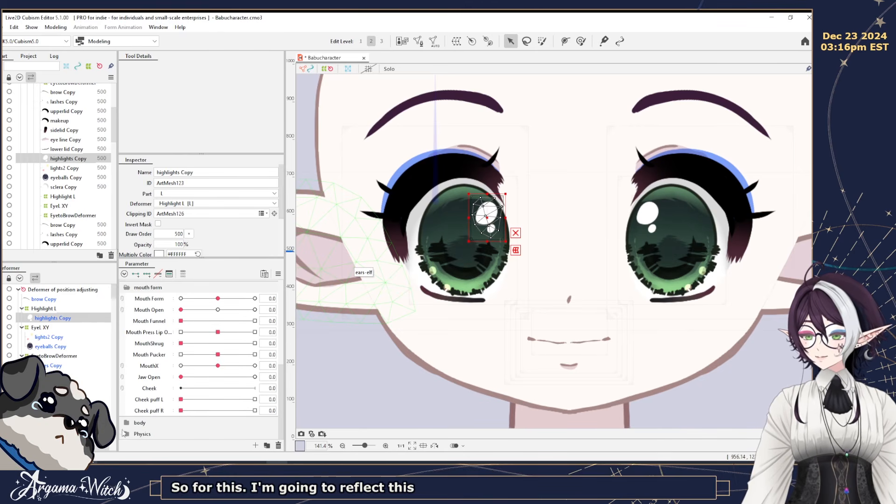
{"action": "scroll", "coordinate": [142, 426], "scroll_direction": "down", "scroll_amount": 2}
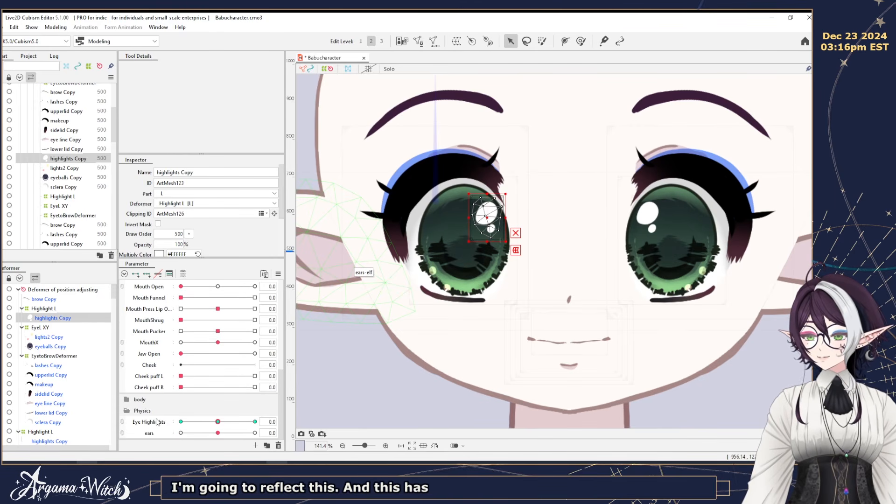
{"action": "left_click", "coordinate": [157, 422]}
{"action": "left_click_drag", "start_coordinate": [486, 218], "coordinate": [436, 219]}
{"action": "left_click_drag", "start_coordinate": [217, 422], "coordinate": [254, 422]}
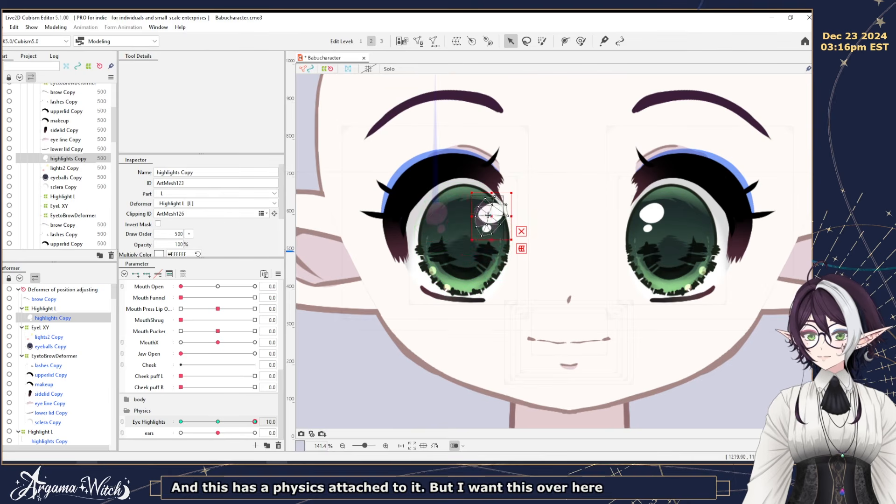
{"action": "left_click_drag", "start_coordinate": [490, 215], "coordinate": [434, 217]}
{"action": "left_click_drag", "start_coordinate": [255, 422], "coordinate": [181, 421]}
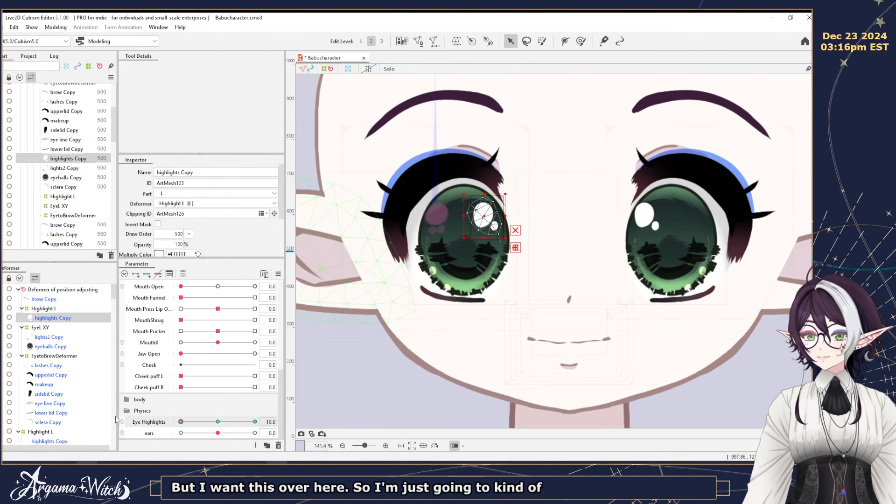
{"action": "left_click_drag", "start_coordinate": [481, 215], "coordinate": [433, 217]}
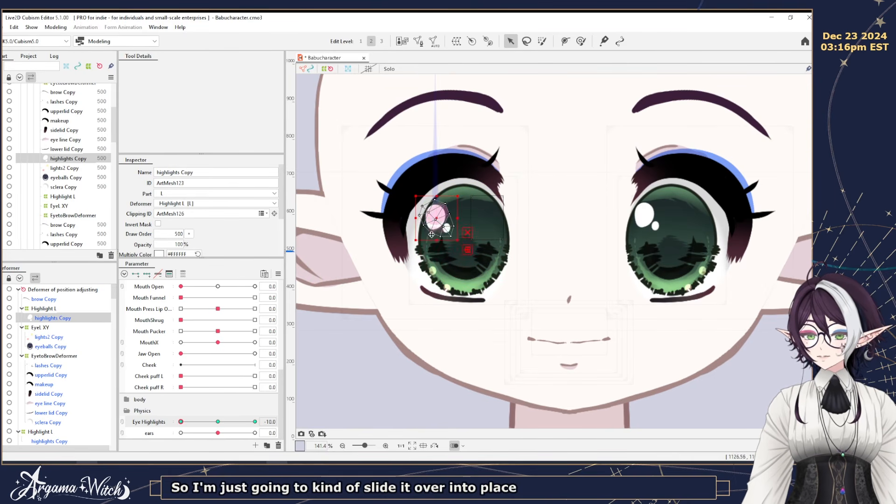
{"action": "left_click_drag", "start_coordinate": [181, 422], "coordinate": [217, 423]}
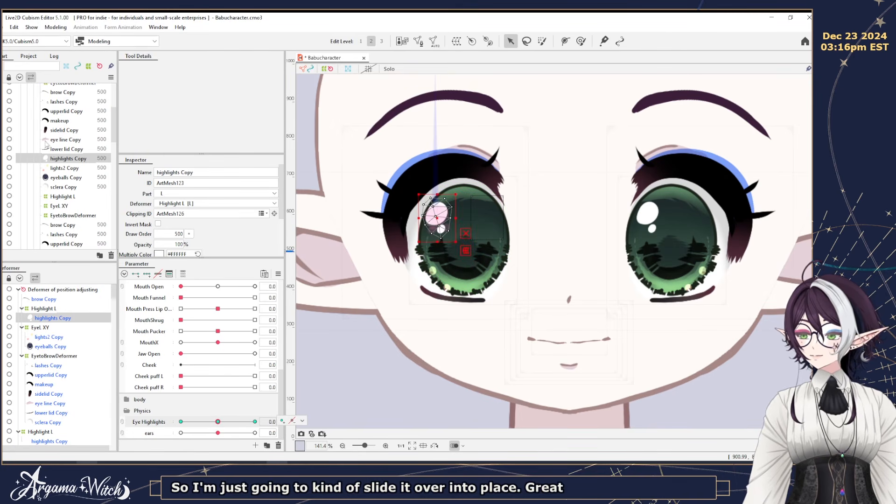
Set EyeL Smile to 0.0 and reflect the duplicated eye's lights2 Copy mesh horizontally.
{"action": "scroll", "coordinate": [159, 291], "scroll_direction": "up", "scroll_amount": 5}
{"action": "left_click", "coordinate": [438, 282]}
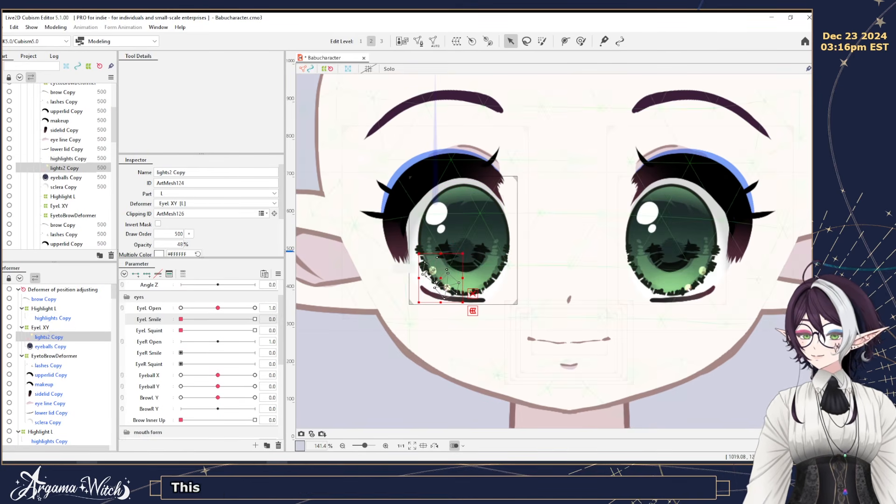
{"action": "right_click", "coordinate": [439, 282]}
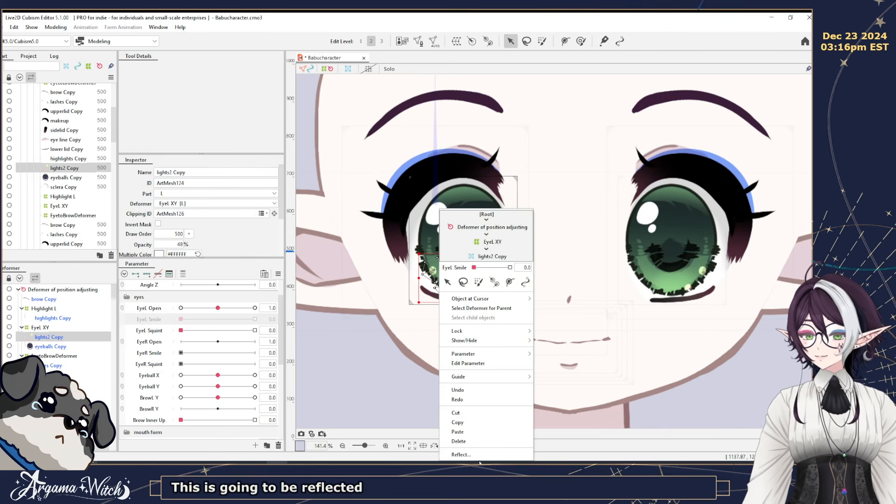
{"action": "left_click", "coordinate": [479, 455]}
{"action": "left_click", "coordinate": [387, 316]}
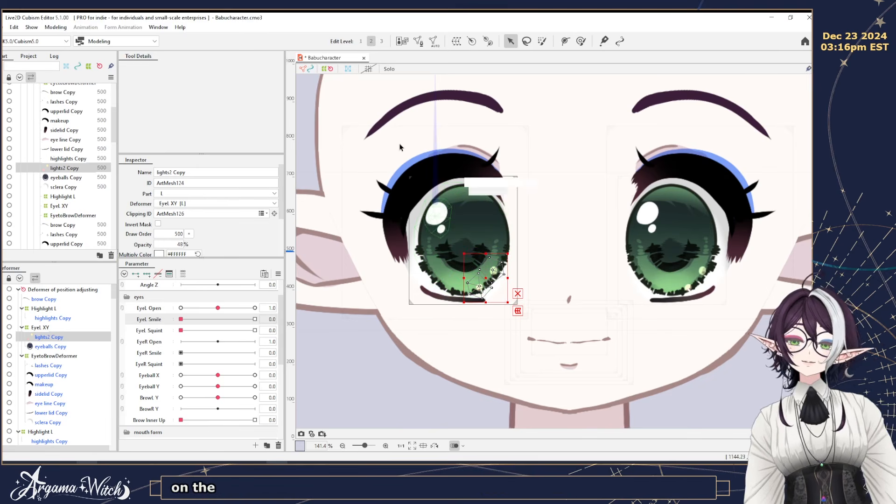
Recolour the duplicated eye's makeup with multiply color #DF6DB5 and screen color #BD2871, and check it with the eye closed and open.
{"action": "left_click", "coordinate": [405, 161]}
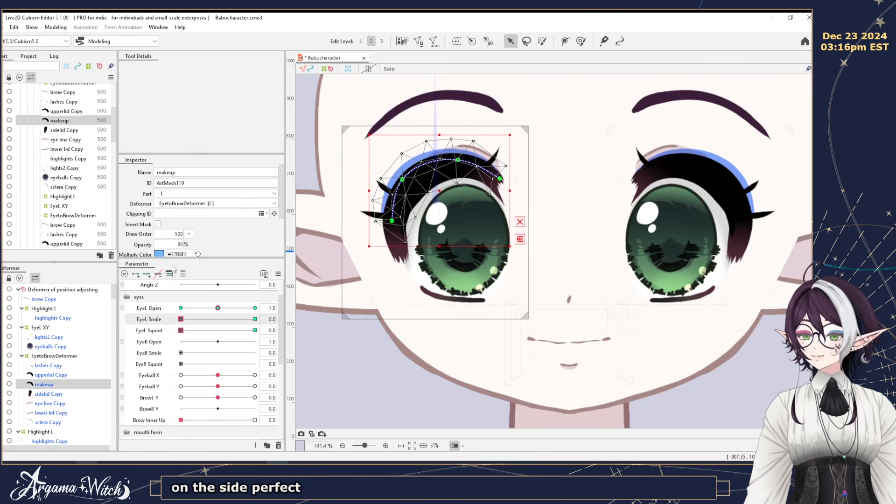
{"action": "left_click_drag", "start_coordinate": [206, 258], "coordinate": [204, 310]}
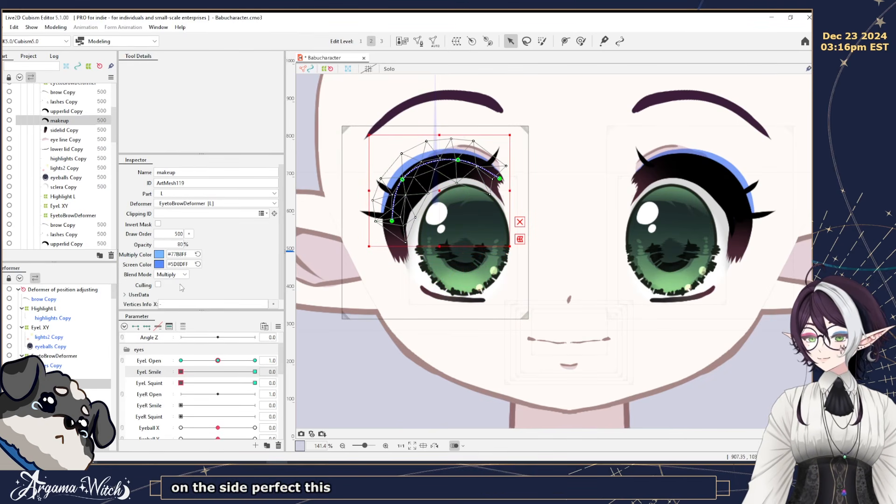
{"action": "left_click", "coordinate": [159, 255]}
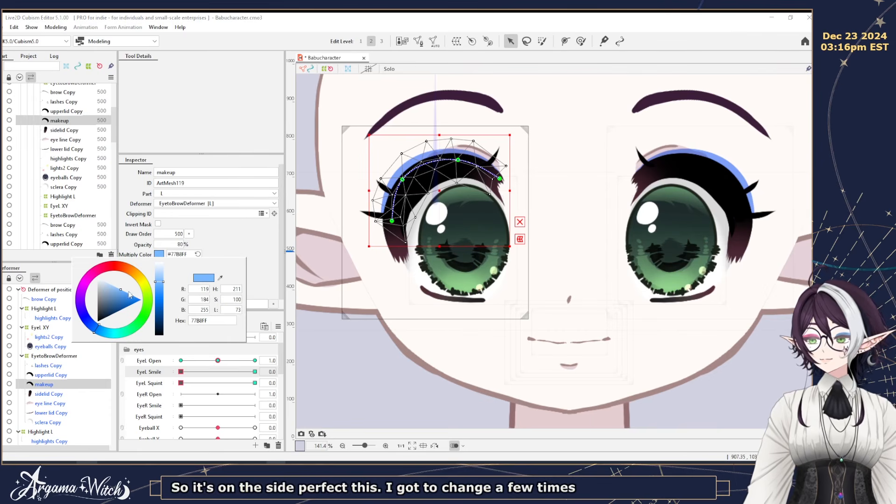
{"action": "left_click", "coordinate": [94, 275]}
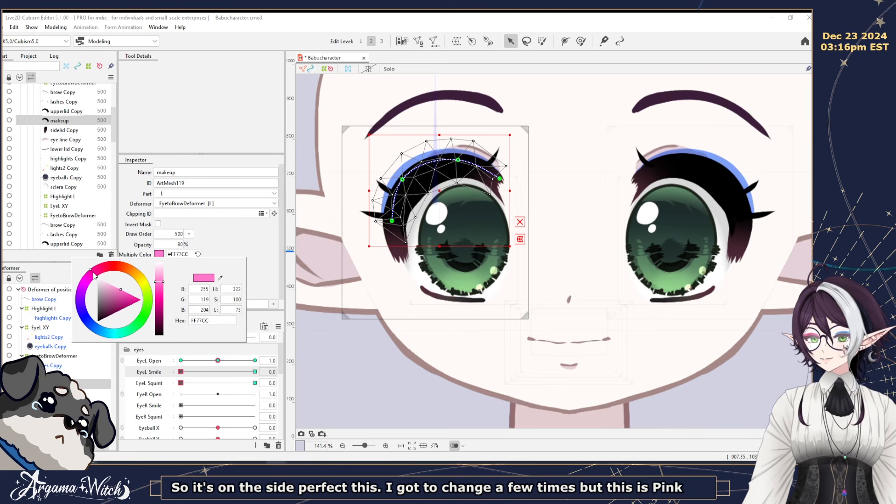
{"action": "left_click", "coordinate": [216, 244]}
{"action": "left_click", "coordinate": [159, 264]}
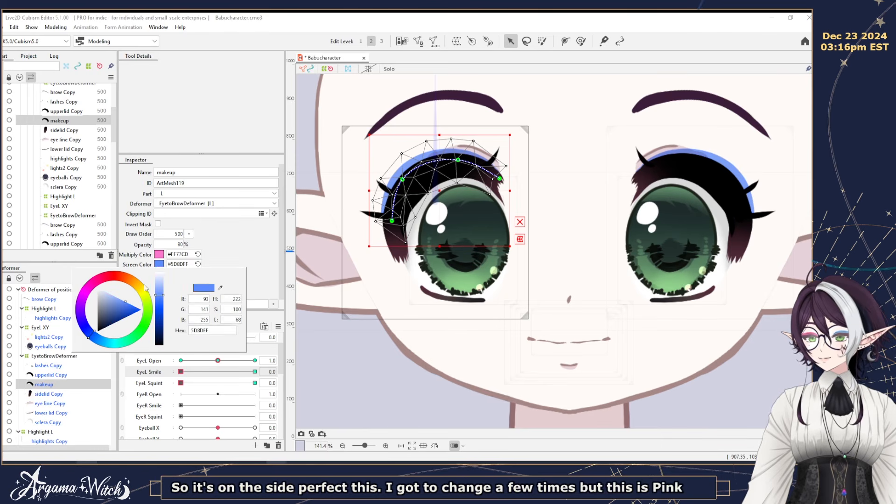
{"action": "left_click", "coordinate": [103, 282]}
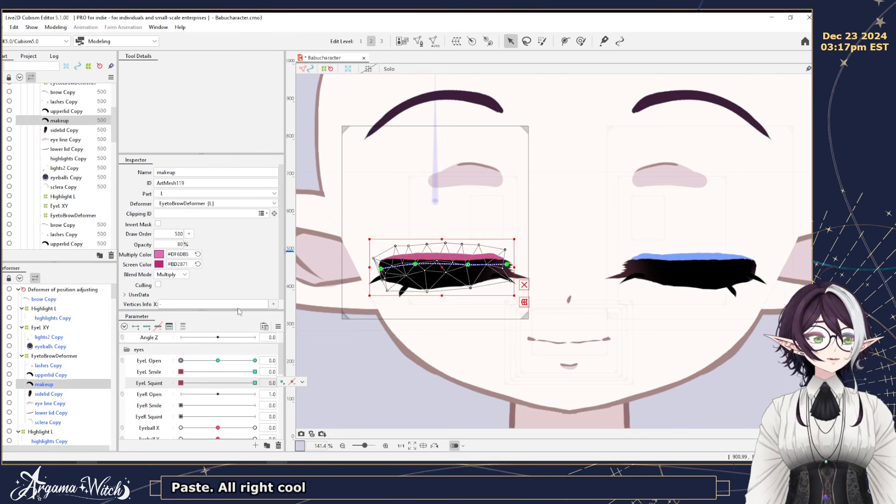
{"action": "left_click", "coordinate": [223, 362]}
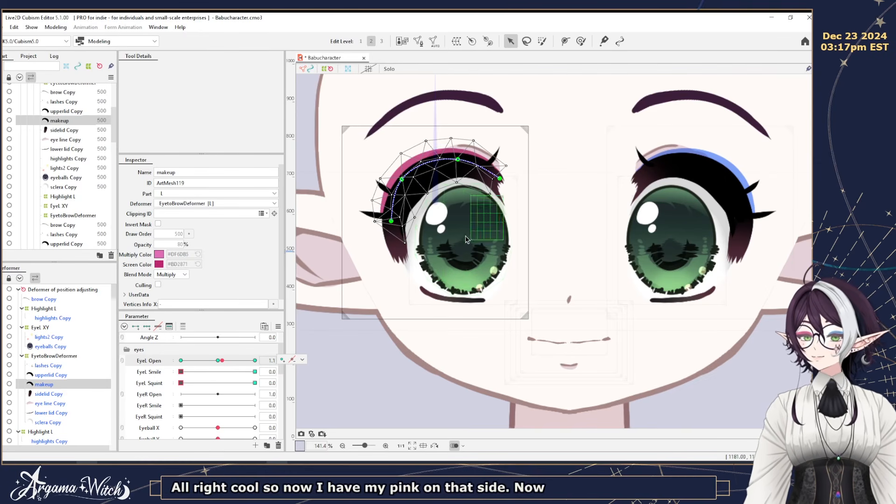
Select the duplicated eye's EyeL XY deformer and make Eyeball X the active parameter.
{"action": "left_click", "coordinate": [406, 257]}
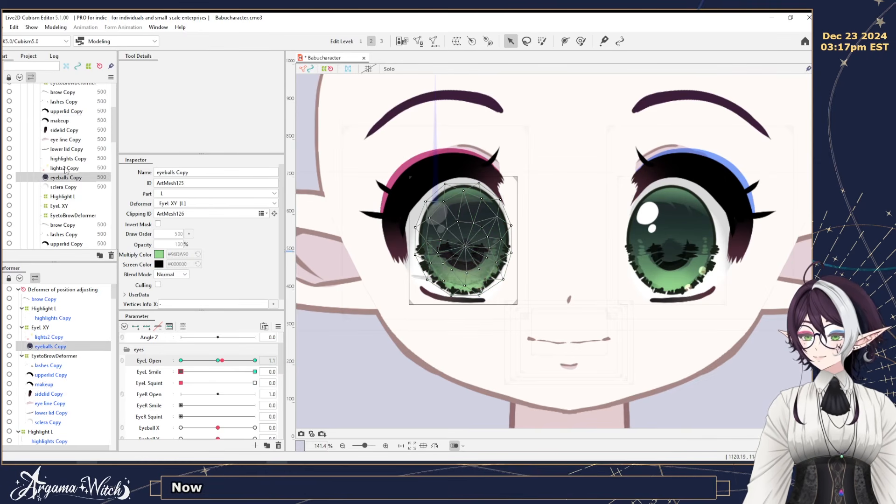
{"action": "left_click", "coordinate": [39, 328]}
{"action": "scroll", "coordinate": [200, 406], "scroll_direction": "down", "scroll_amount": 3}
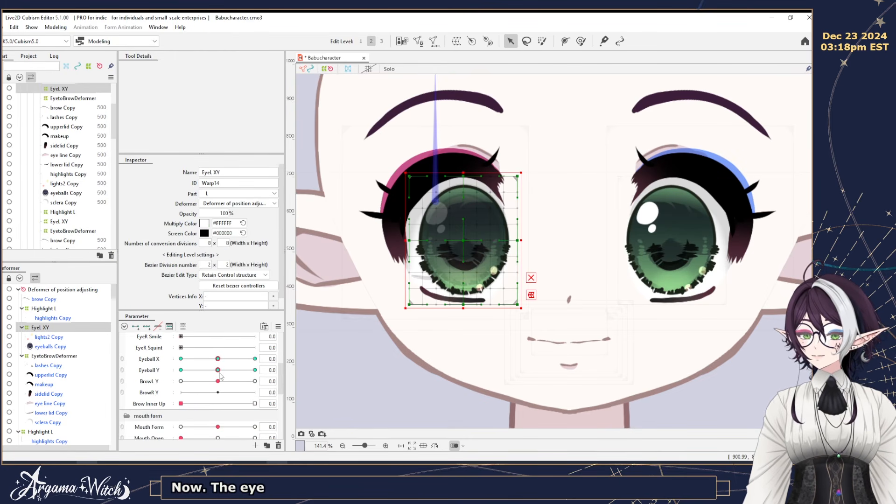
{"action": "mouse_move", "coordinate": [218, 371]}
{"action": "left_mouse_down"}
{"action": "mouse_move", "coordinate": [181, 372]}
{"action": "mouse_move", "coordinate": [254, 371]}
{"action": "mouse_move", "coordinate": [179, 360]}
{"action": "mouse_move", "coordinate": [301, 364]}
{"action": "mouse_move", "coordinate": [209, 353]}
{"action": "mouse_move", "coordinate": [217, 359]}
{"action": "left_mouse_up"}
{"action": "left_click", "coordinate": [302, 358]}
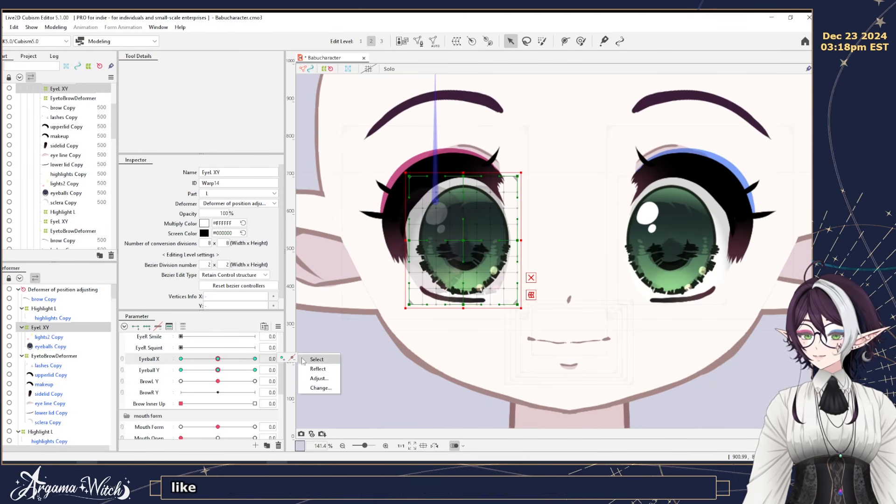
{"action": "left_click", "coordinate": [321, 387]}
{"action": "left_click", "coordinate": [421, 296]}
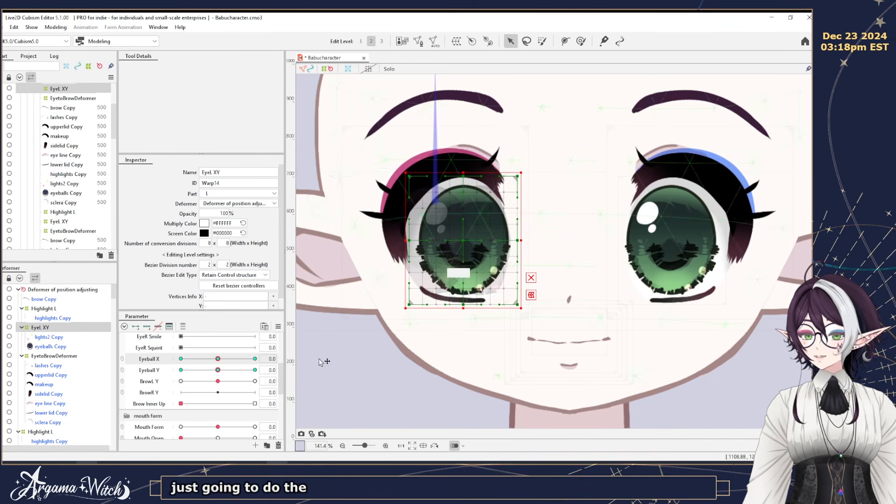
Swap the EyeL XY deformer's Eyeball X key values, adjusting -1.0 to 1.0 and 1.0 to -1.0, and test the eyeball movement.
{"action": "left_click", "coordinate": [303, 358]}
{"action": "left_click", "coordinate": [314, 377]}
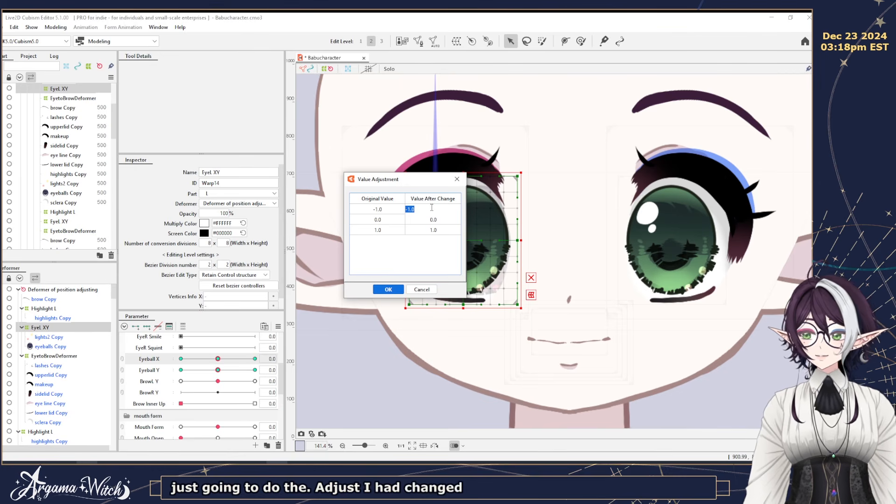
{"action": "type", "text": "1"}
{"action": "key", "text": "Return"}
{"action": "double_click", "coordinate": [430, 229]}
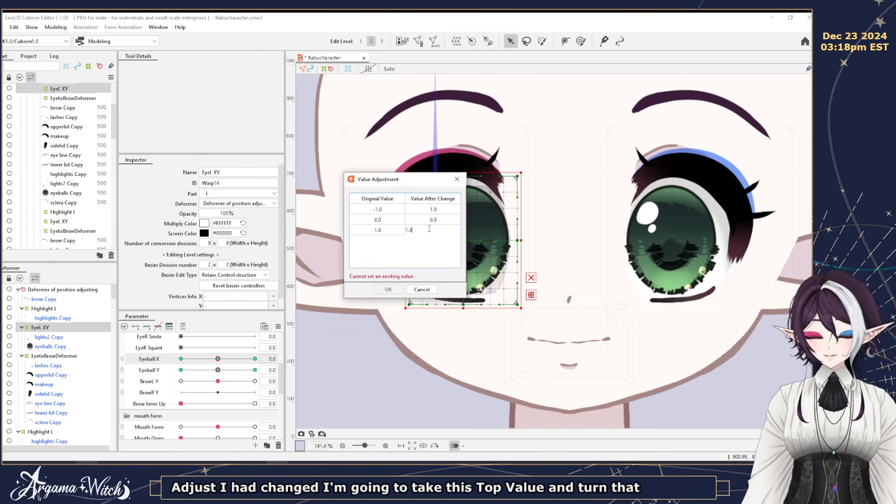
{"action": "key", "text": "Return"}
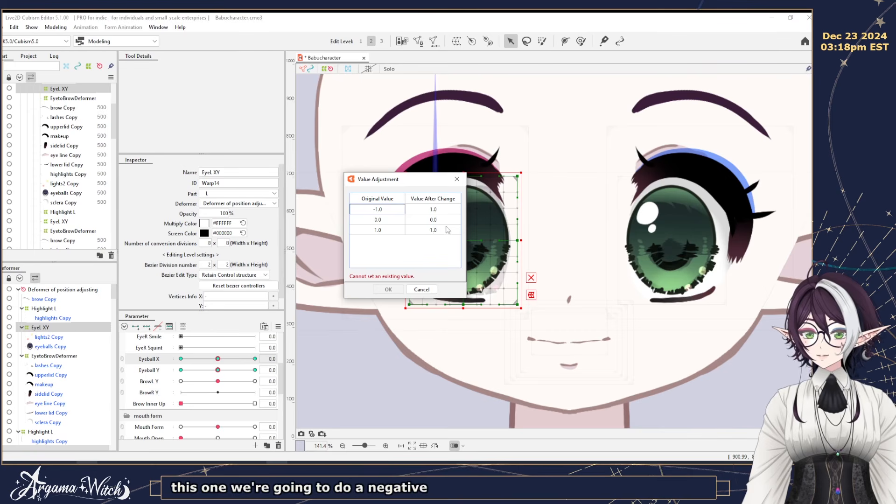
{"action": "left_click", "coordinate": [436, 232]}
{"action": "type", "text": "-1"}
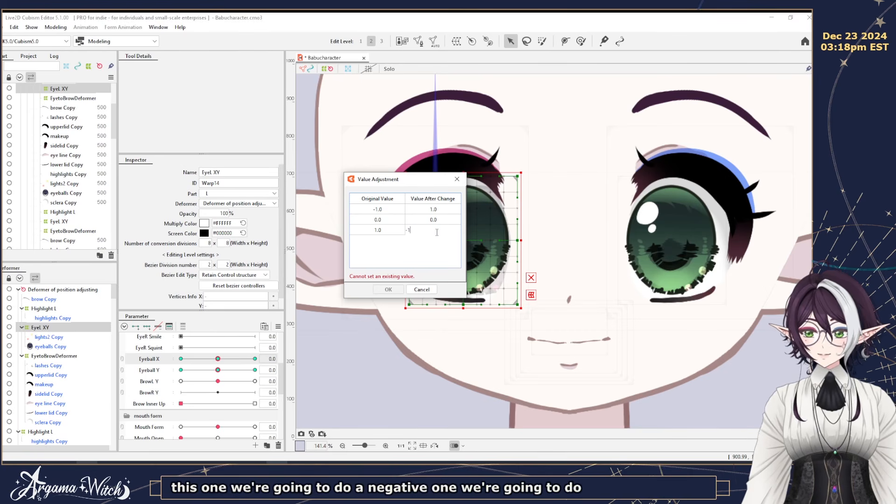
{"action": "key", "text": "Return"}
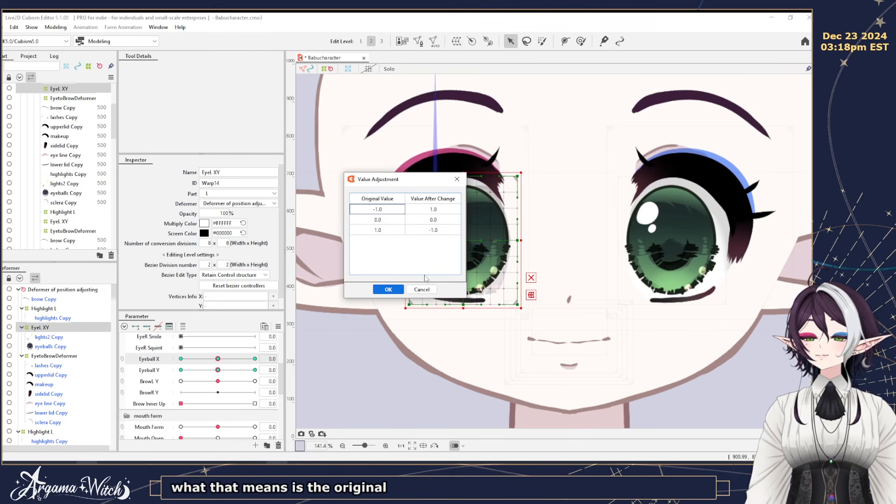
{"action": "left_click", "coordinate": [388, 289]}
{"action": "left_click_drag", "start_coordinate": [218, 359], "coordinate": [205, 377]}
{"action": "left_click", "coordinate": [218, 372]}
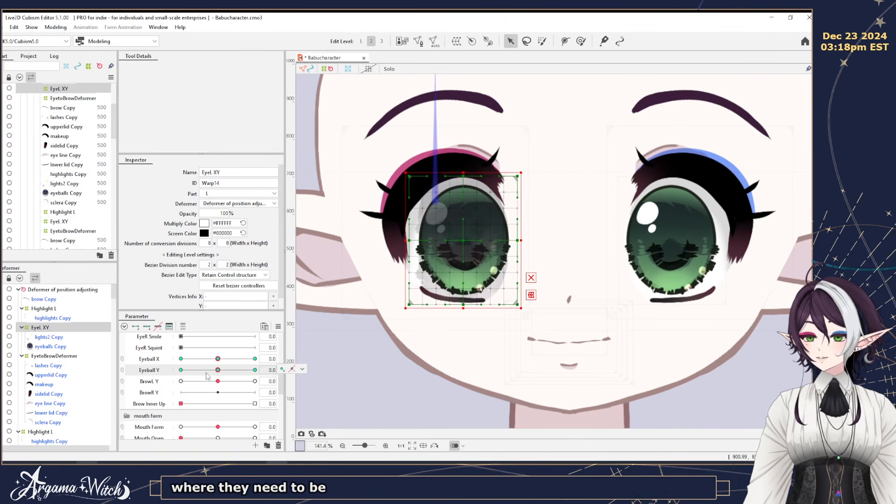
Enlarge the parameter list and transfer brow Copy's keys from BrowL Y to BrowR Y, including the Blend Shape weight limit settings.
{"action": "scroll", "coordinate": [207, 373], "scroll_direction": "up", "scroll_amount": 2}
{"action": "left_click_drag", "start_coordinate": [212, 310], "coordinate": [221, 236]}
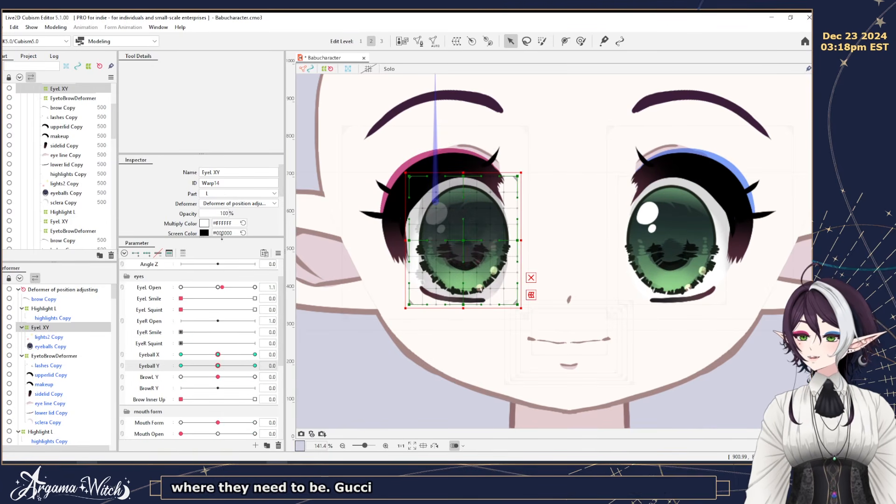
{"action": "left_click", "coordinate": [62, 108]}
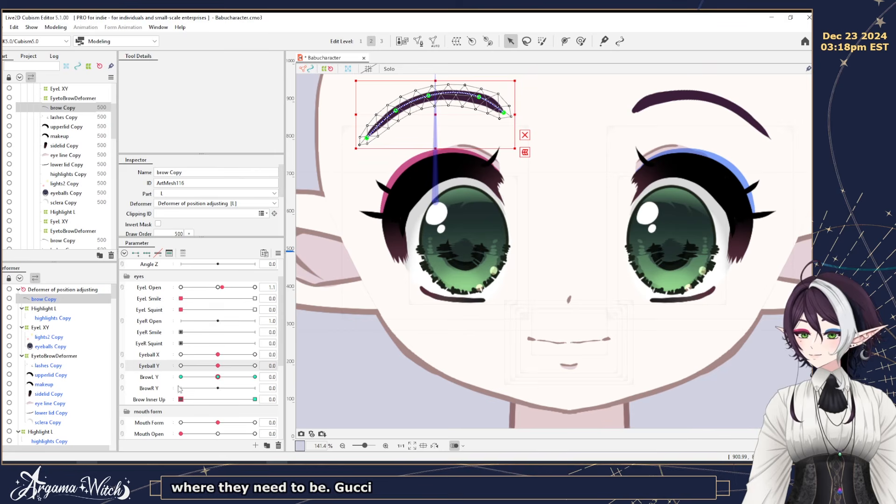
{"action": "left_click", "coordinate": [156, 377]}
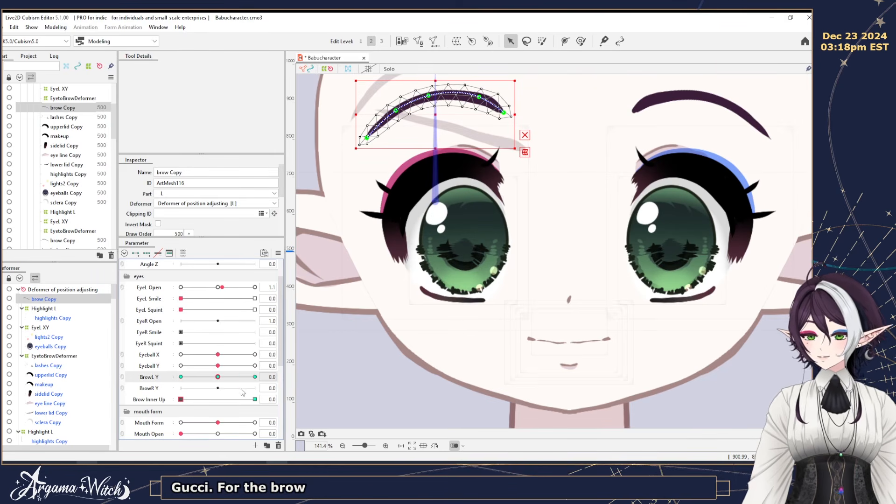
{"action": "left_click", "coordinate": [271, 377]}
{"action": "mouse_move", "coordinate": [304, 377]}
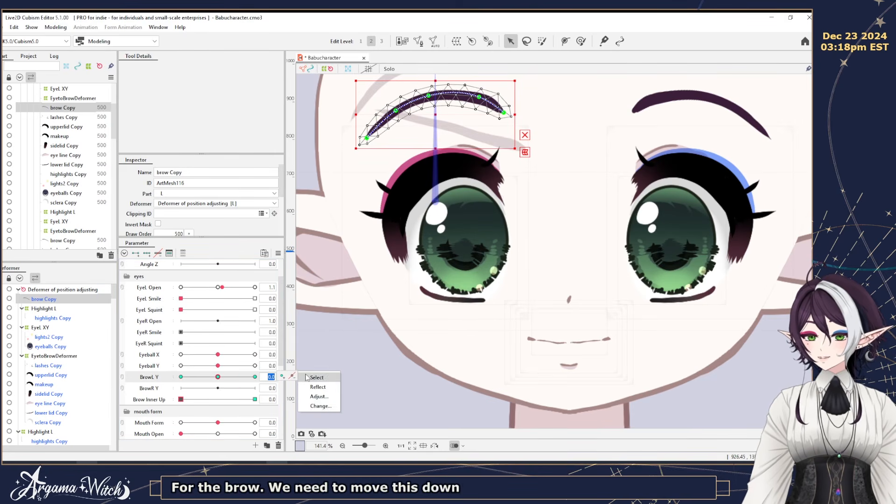
{"action": "left_click", "coordinate": [321, 404]}
{"action": "scroll", "coordinate": [364, 256], "scroll_direction": "down", "scroll_amount": 4}
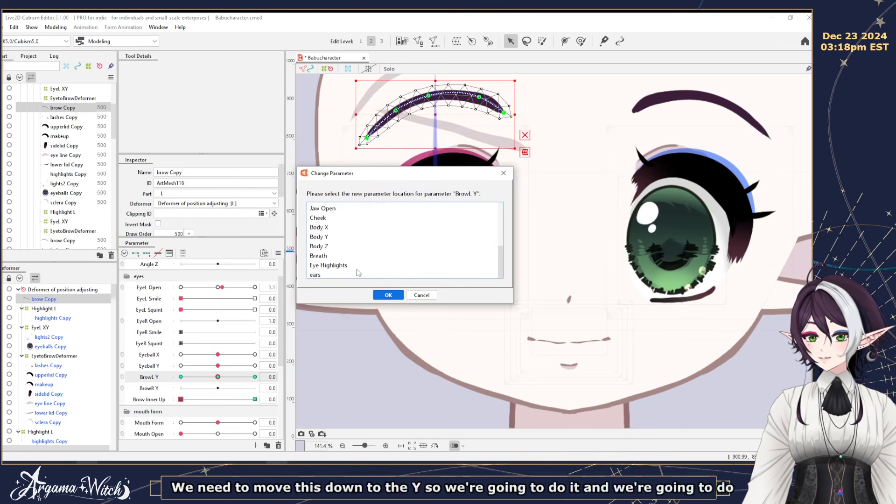
{"action": "scroll", "coordinate": [334, 257], "scroll_direction": "up", "scroll_amount": 2}
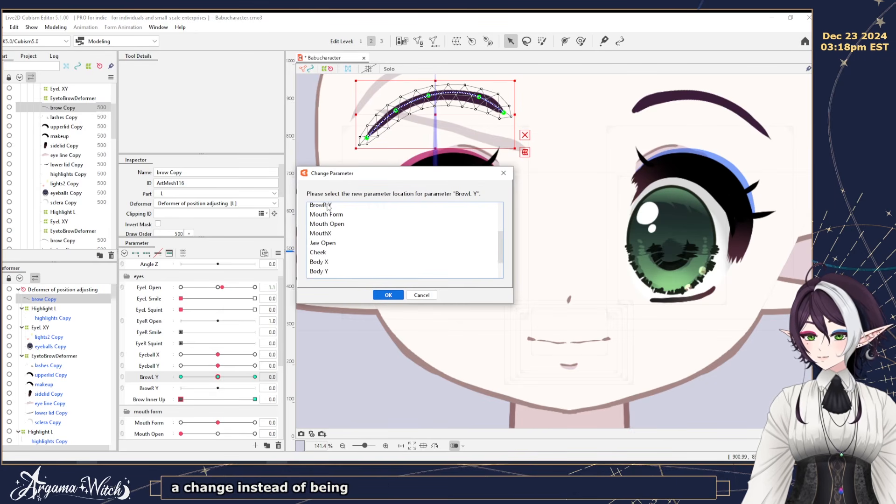
{"action": "left_click", "coordinate": [328, 206]}
{"action": "left_click", "coordinate": [388, 295]}
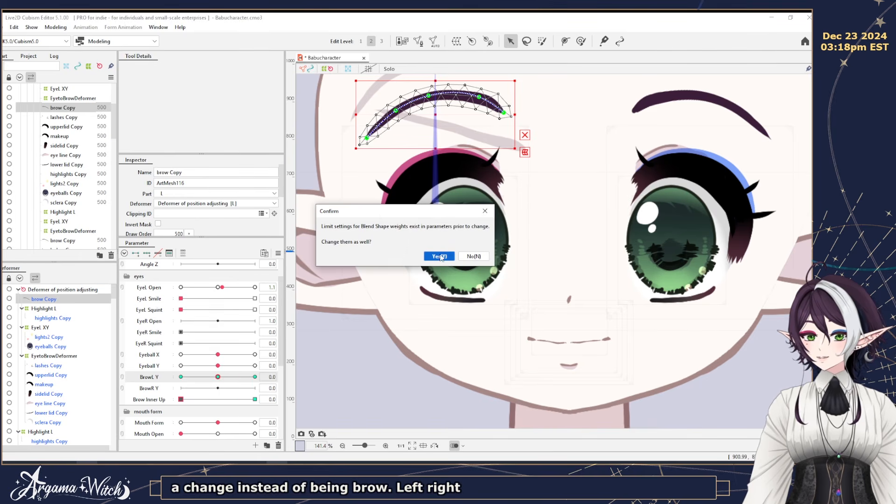
{"action": "left_click", "coordinate": [439, 257]}
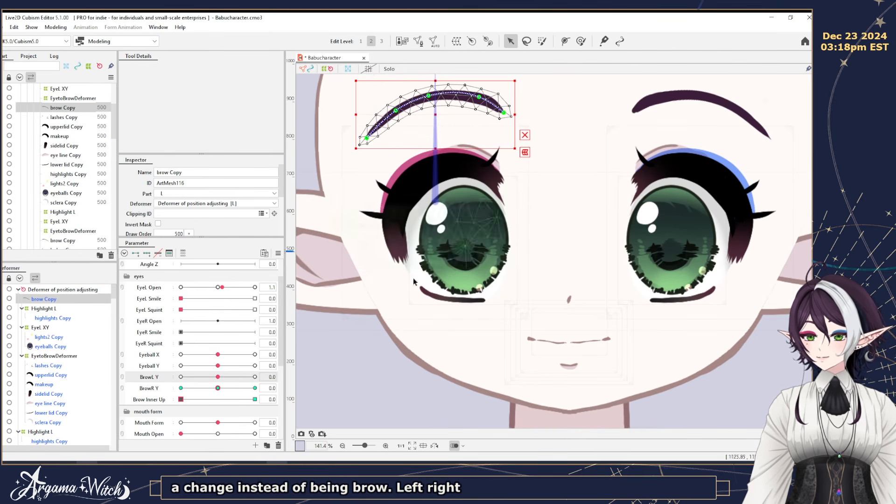
Check brow Copy at BrowR Y -1.0 and 1.0 and Brow Inner Up 1.0, then return both parameters to 0.0.
{"action": "left_click_drag", "start_coordinate": [218, 387], "coordinate": [170, 393]}
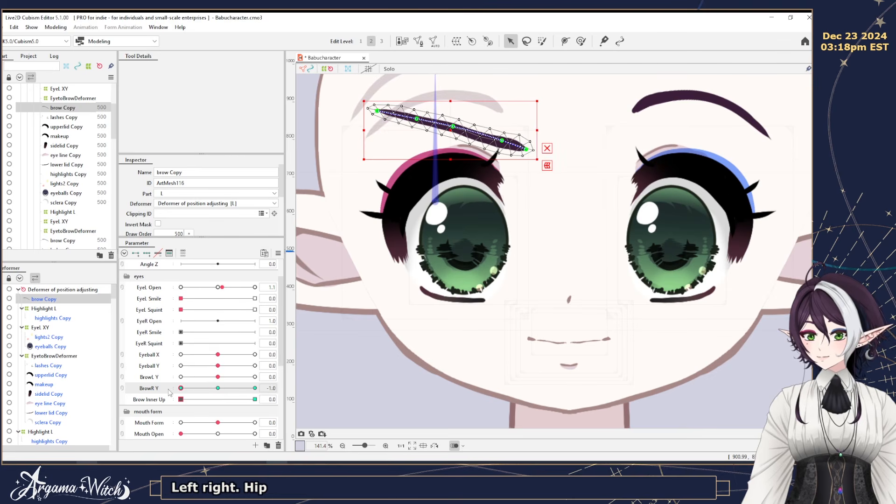
{"action": "left_click", "coordinate": [189, 400]}
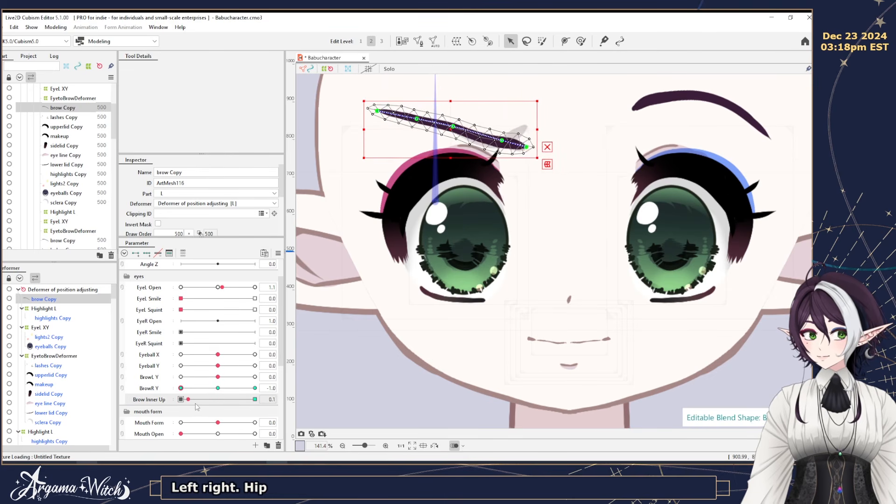
{"action": "left_click_drag", "start_coordinate": [221, 408], "coordinate": [265, 410]}
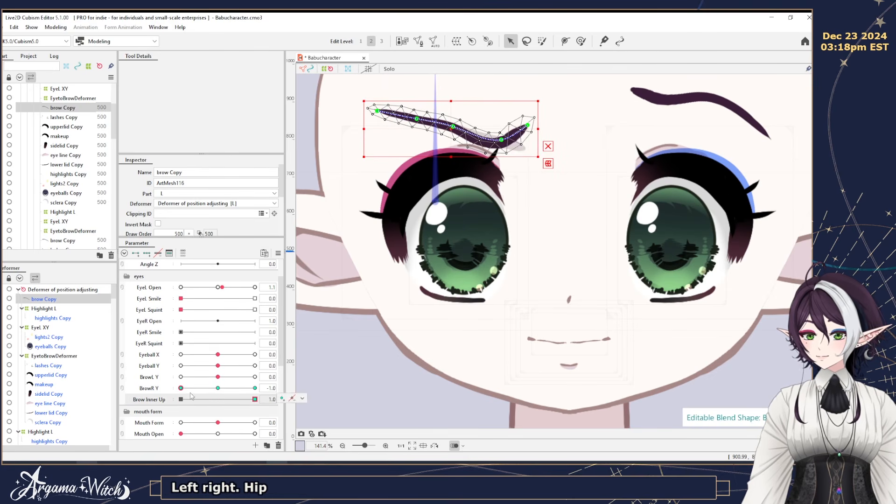
{"action": "left_click_drag", "start_coordinate": [181, 390], "coordinate": [262, 391]}
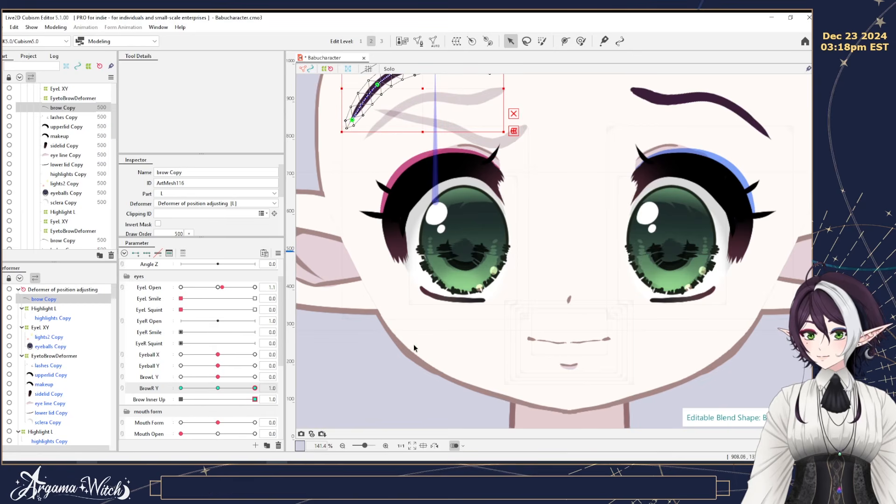
{"action": "scroll", "coordinate": [504, 310], "scroll_direction": "down", "scroll_amount": 2}
{"action": "left_click_drag", "start_coordinate": [504, 310], "coordinate": [506, 344]}
{"action": "left_click_drag", "start_coordinate": [254, 390], "coordinate": [172, 399]}
{"action": "left_click", "coordinate": [219, 390]}
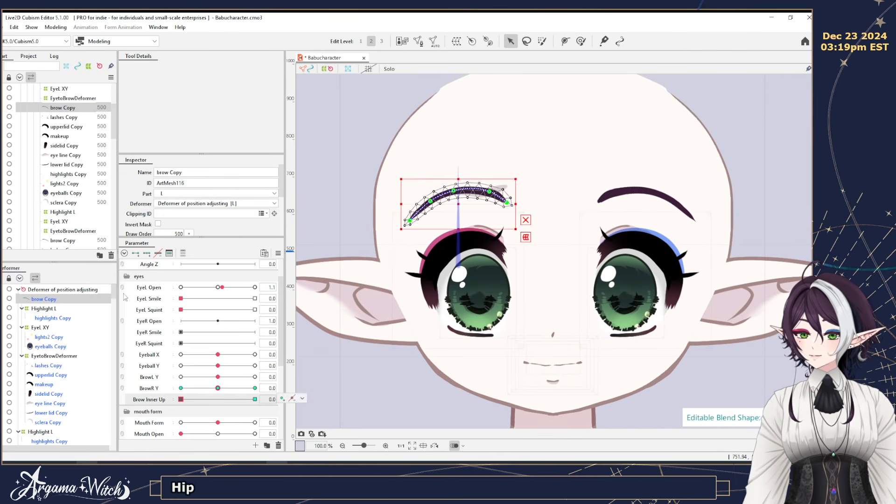
Select all the duplicated eye's meshes from lashes Copy through sclera Copy, including both highlights, and set EyeL Open to 1.0.
{"action": "left_click", "coordinate": [61, 119]}
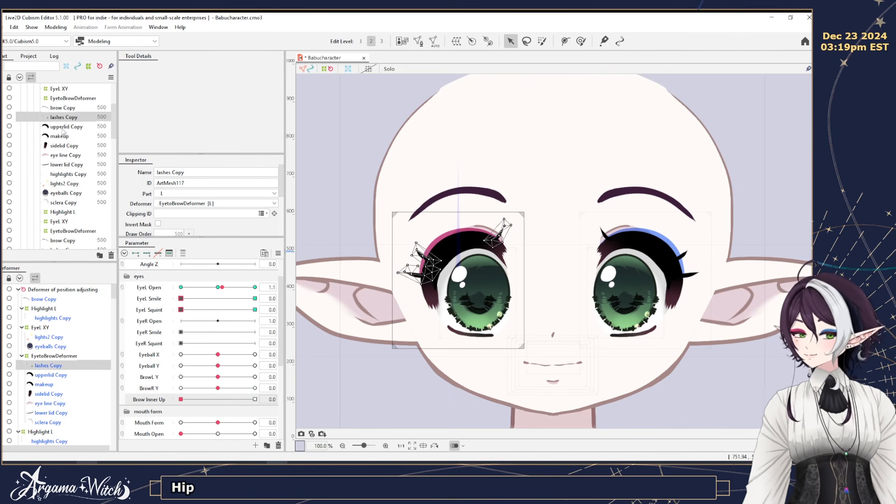
{"action": "left_click", "coordinate": [63, 165], "text": "shift"}
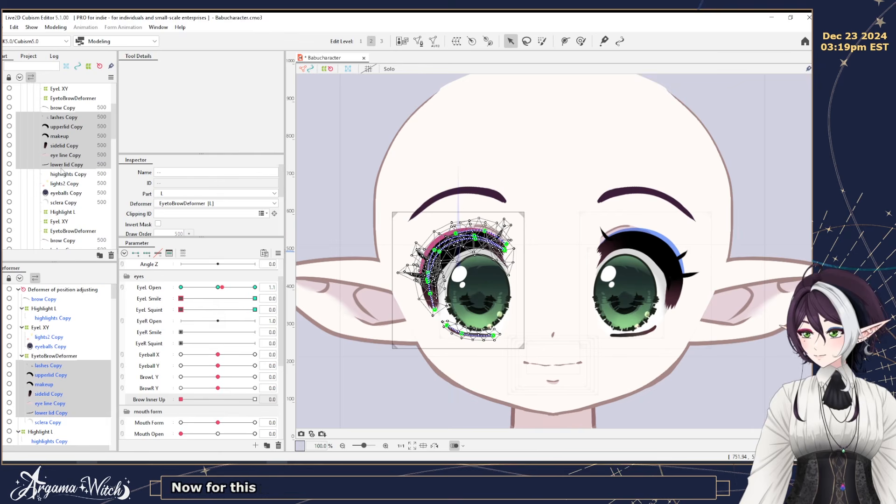
{"action": "left_click", "coordinate": [64, 204], "text": "ctrl"}
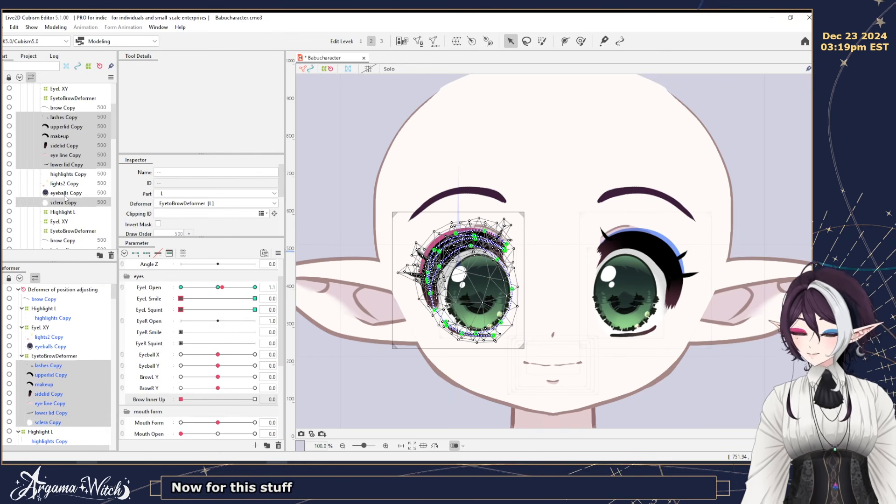
{"action": "left_click", "coordinate": [64, 194], "text": "ctrl"}
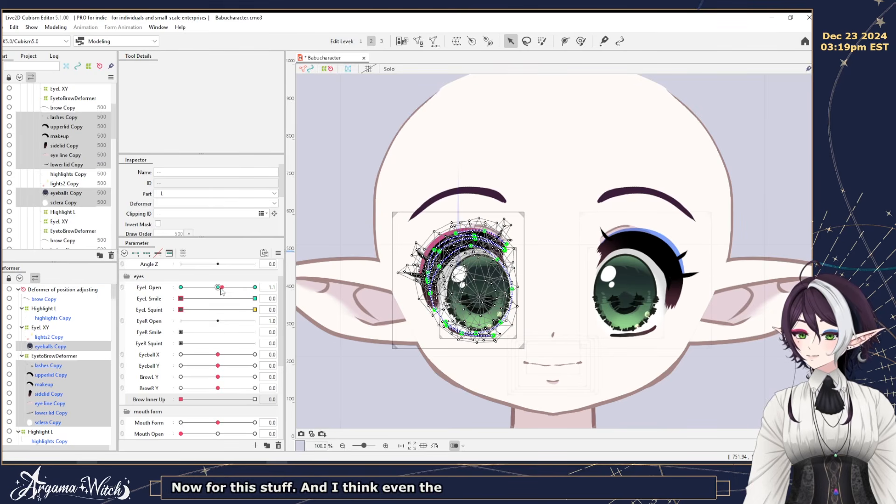
{"action": "left_click_drag", "start_coordinate": [221, 290], "coordinate": [217, 287]}
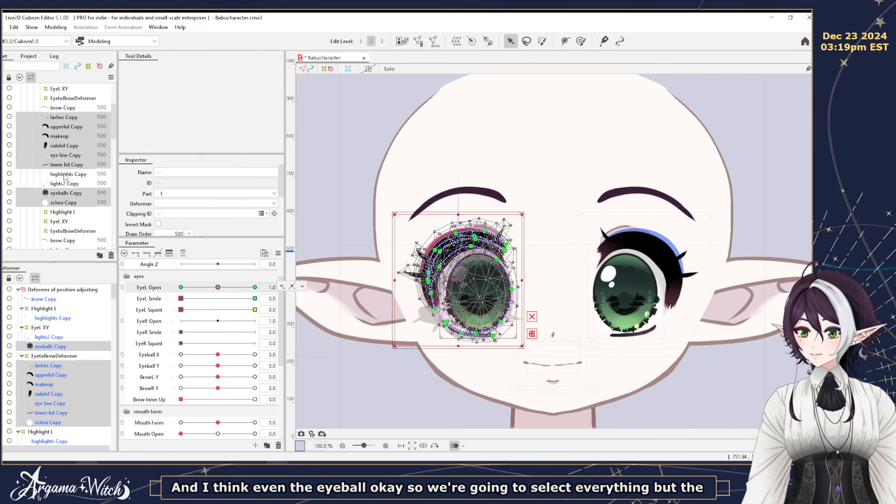
{"action": "left_click", "coordinate": [302, 285]}
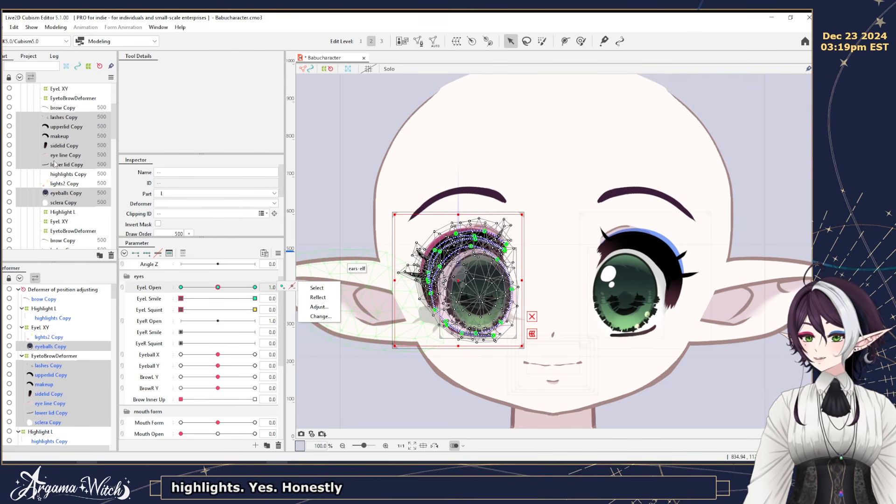
{"action": "left_click", "coordinate": [61, 175], "text": "ctrl"}
{"action": "left_click", "coordinate": [62, 183], "text": "ctrl"}
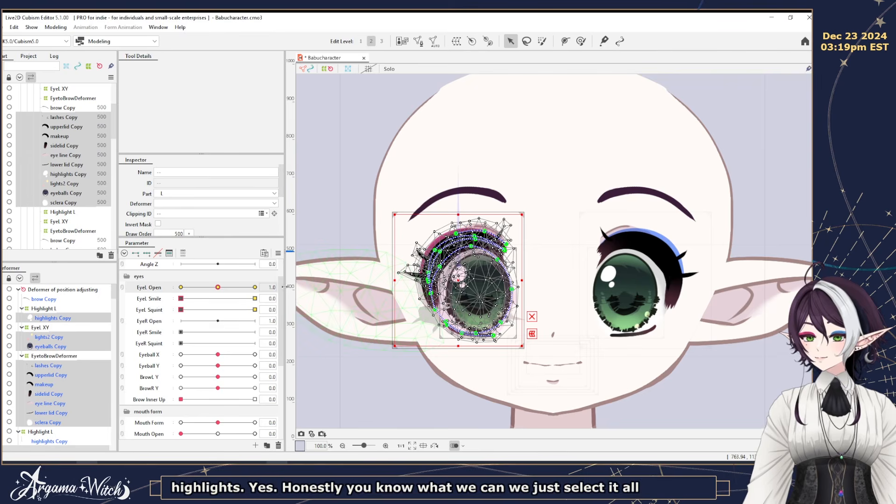
Transfer the selected eye meshes' keys from EyeL Open to EyeR Open.
{"action": "left_click", "coordinate": [272, 287]}
{"action": "left_click", "coordinate": [301, 287]}
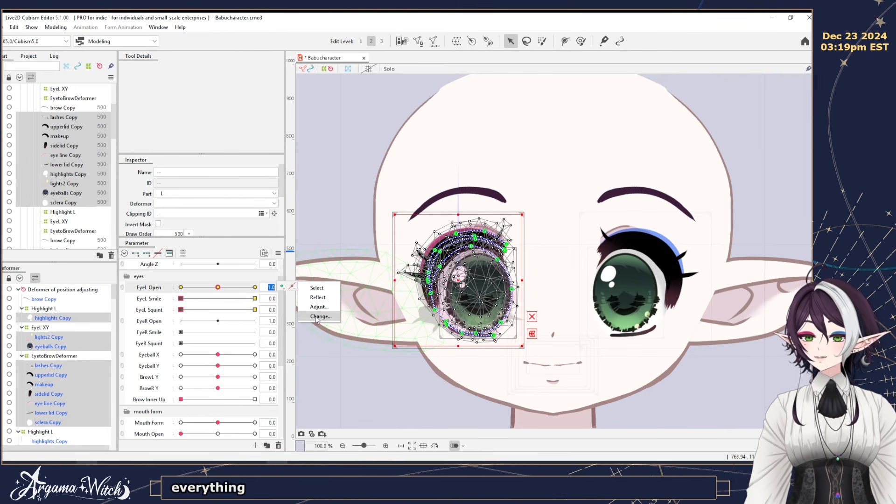
{"action": "left_click", "coordinate": [317, 316]}
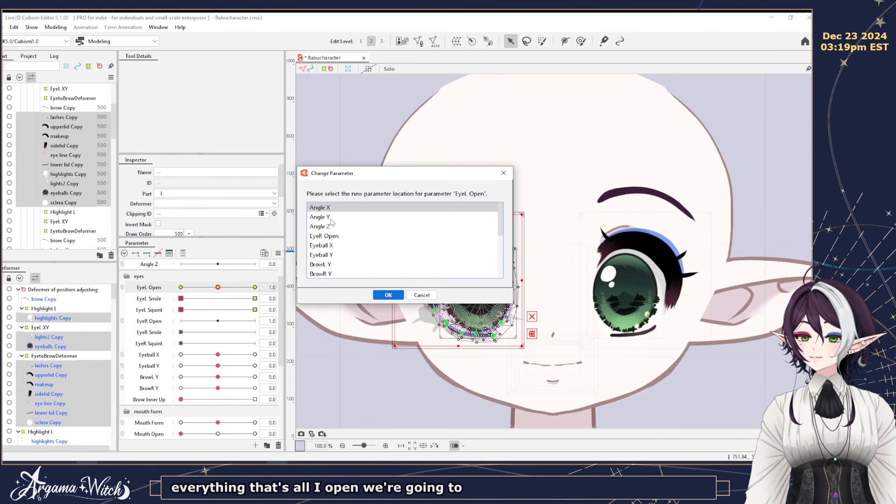
{"action": "left_click", "coordinate": [324, 235]}
{"action": "left_click", "coordinate": [387, 295]}
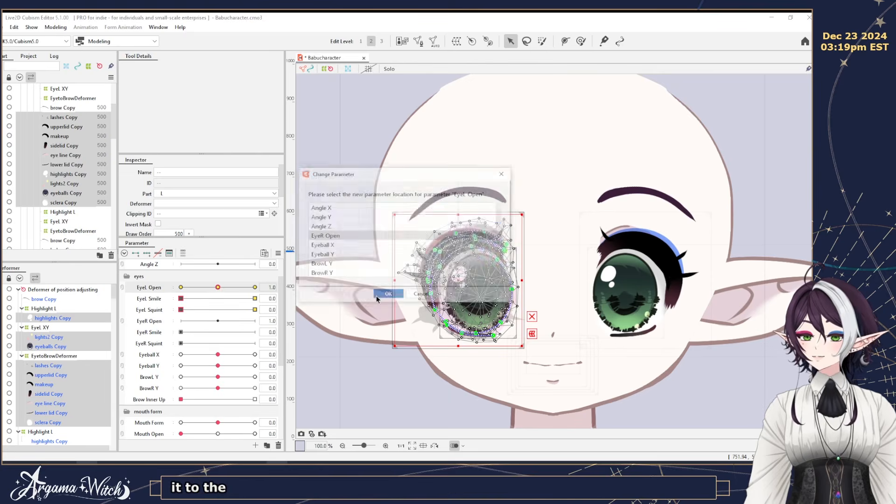
{"action": "left_click", "coordinate": [437, 256]}
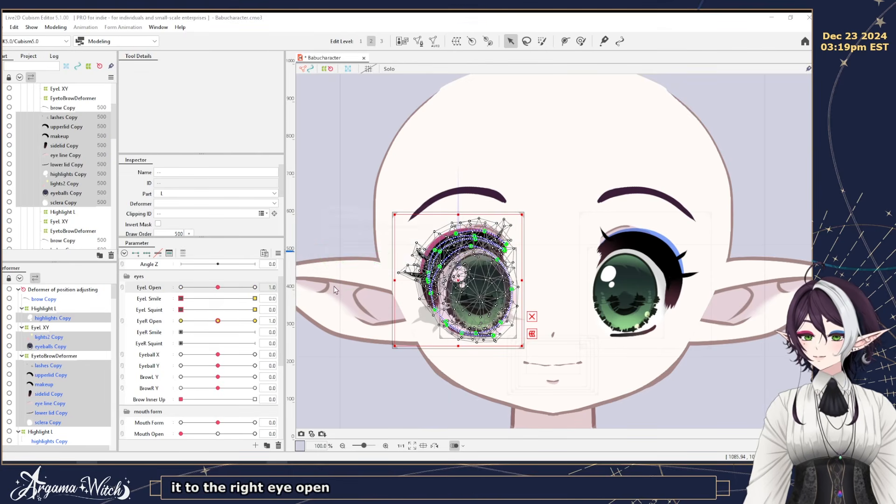
Transfer the selected eye meshes' keys from EyeL Smile to EyeR Smile, including the Blend Shape weight limit settings.
{"action": "left_click", "coordinate": [283, 300]}
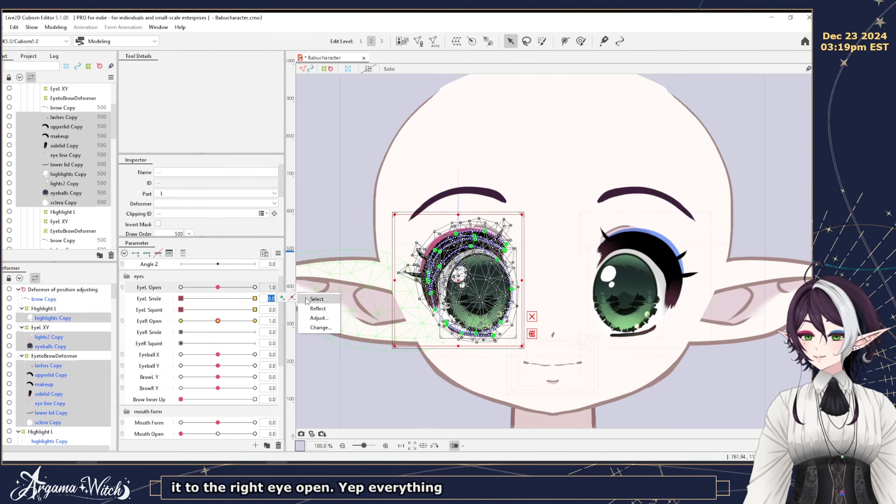
{"action": "left_click", "coordinate": [321, 328]}
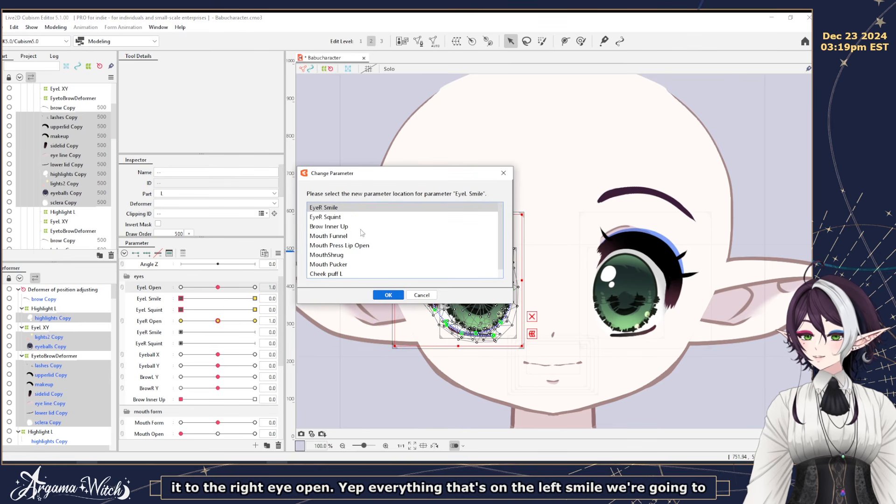
{"action": "scroll", "coordinate": [359, 254], "scroll_direction": "down", "scroll_amount": 1}
{"action": "scroll", "coordinate": [361, 258], "scroll_direction": "up", "scroll_amount": 1}
{"action": "scroll", "coordinate": [361, 258], "scroll_direction": "down", "scroll_amount": 1}
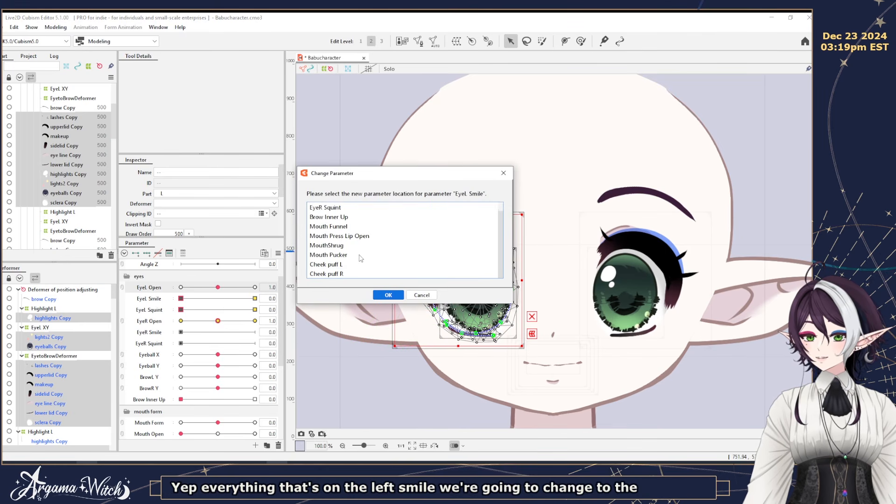
{"action": "scroll", "coordinate": [360, 258], "scroll_direction": "up", "scroll_amount": 1}
{"action": "scroll", "coordinate": [361, 258], "scroll_direction": "down", "scroll_amount": 1}
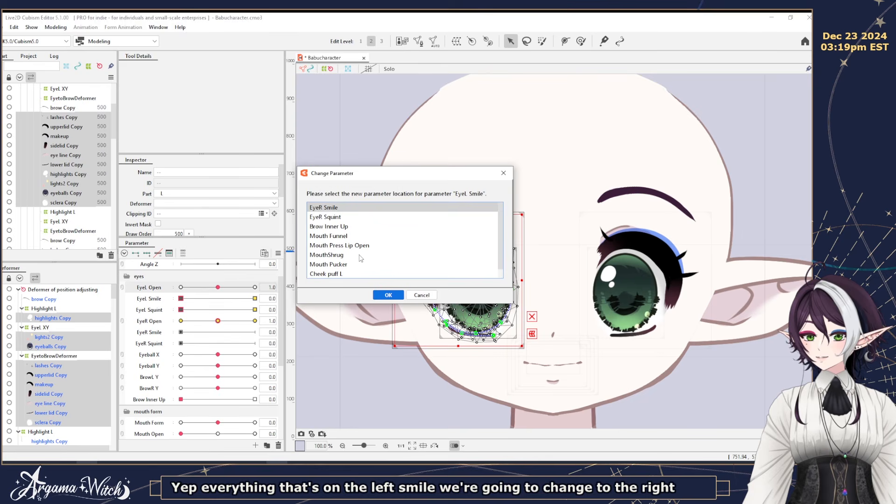
{"action": "left_click", "coordinate": [387, 295]}
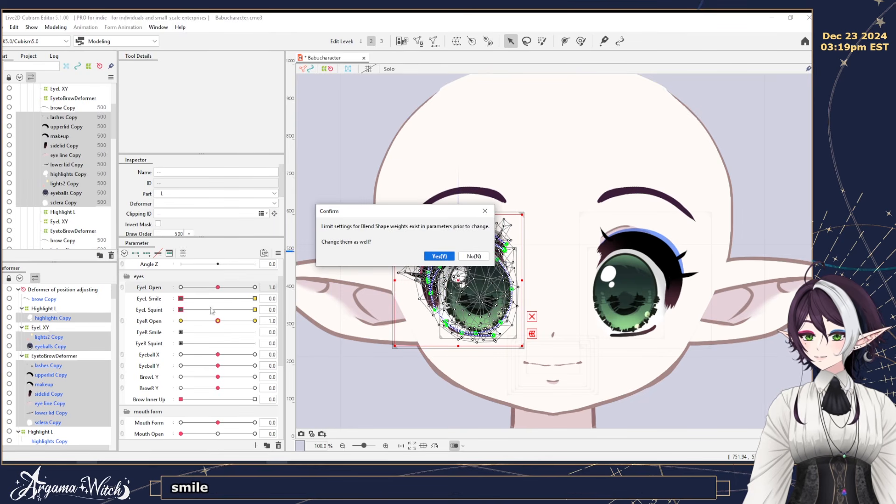
{"action": "left_click", "coordinate": [439, 257]}
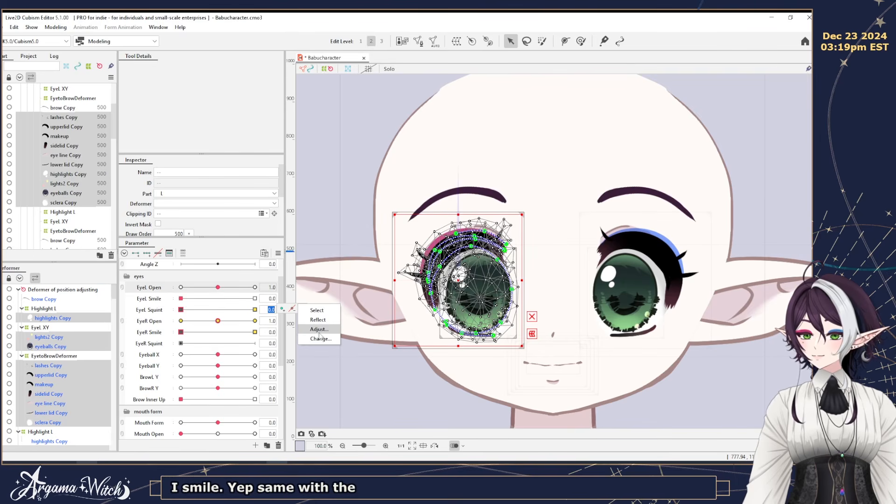
Transfer the selected eye meshes' keys from EyeL Squint to EyeR Squint, including the Blend Shape weight limit settings.
{"action": "left_click", "coordinate": [319, 339]}
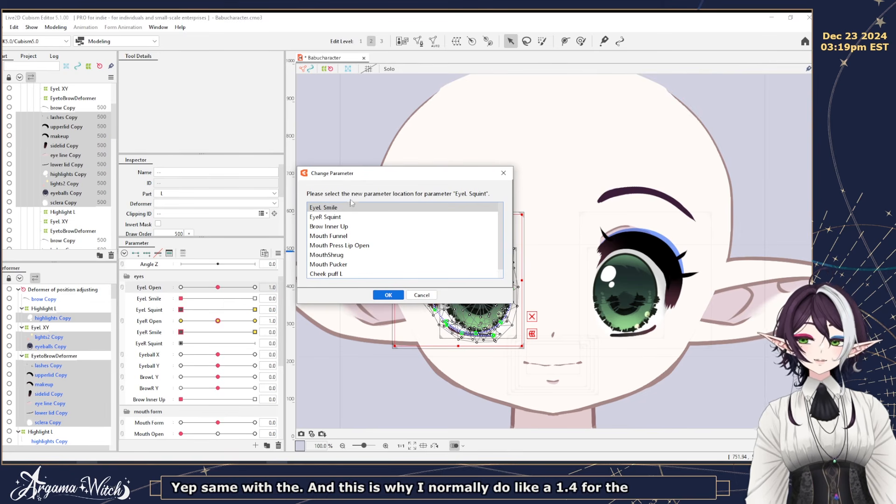
{"action": "left_click", "coordinate": [336, 218]}
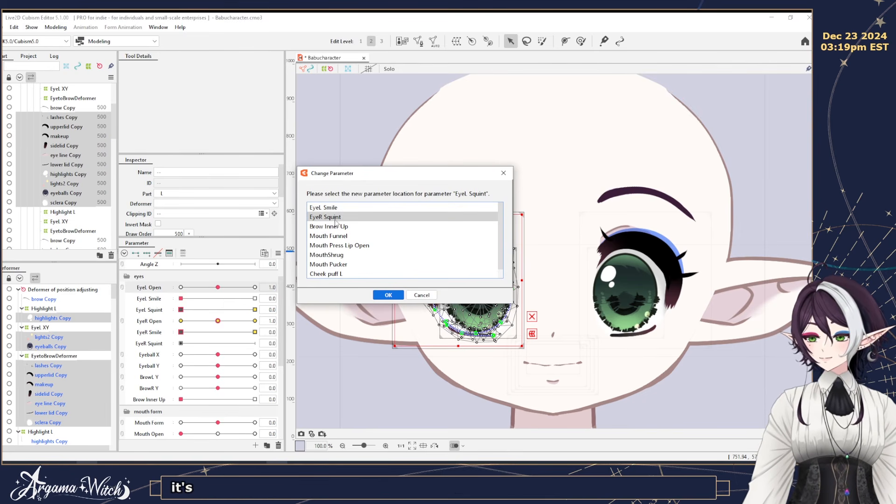
{"action": "left_click", "coordinate": [391, 296]}
{"action": "left_click", "coordinate": [435, 255]}
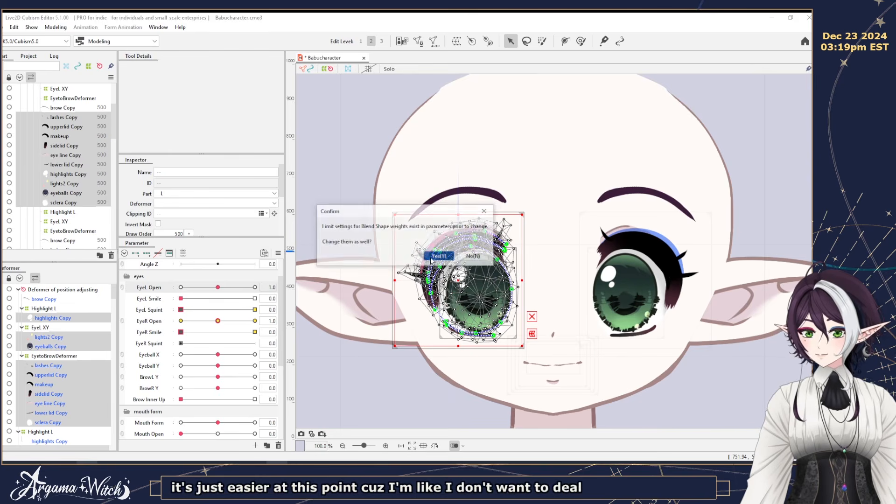
Check the right eye and its makeup mesh at EyeR Squint 1.0, return it to 0.0, and try the physics parameters.
{"action": "left_click_drag", "start_coordinate": [182, 343], "coordinate": [263, 344]}
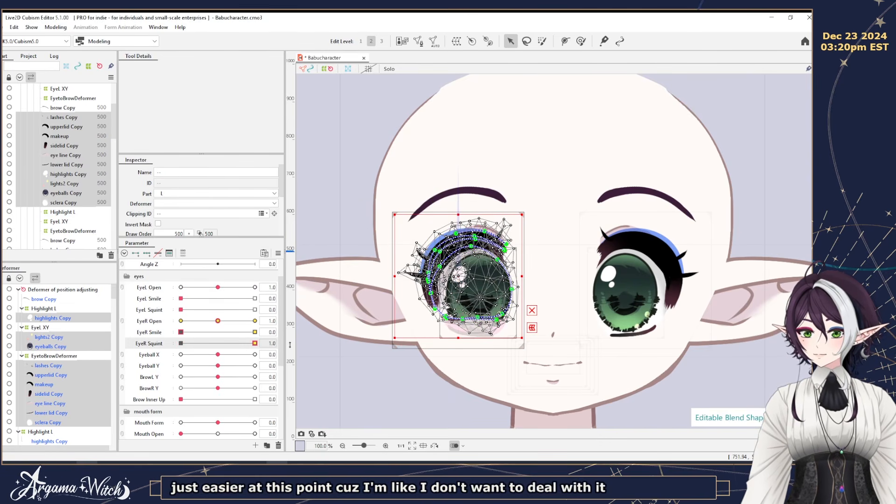
{"action": "left_click", "coordinate": [59, 136]}
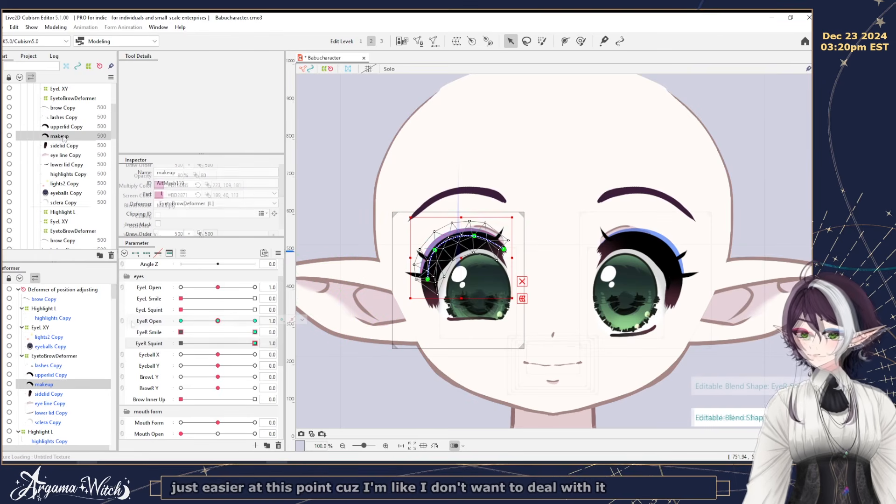
{"action": "left_click_drag", "start_coordinate": [232, 343], "coordinate": [140, 348]}
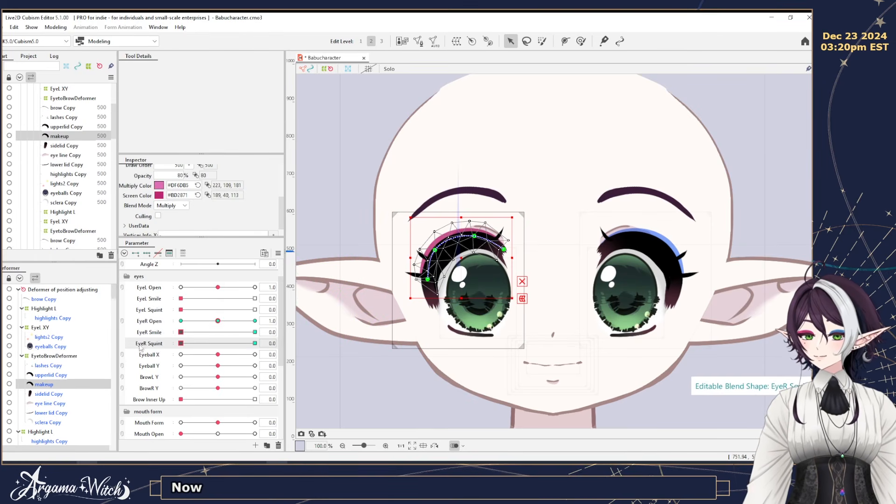
{"action": "scroll", "coordinate": [168, 387], "scroll_direction": "down", "scroll_amount": 4}
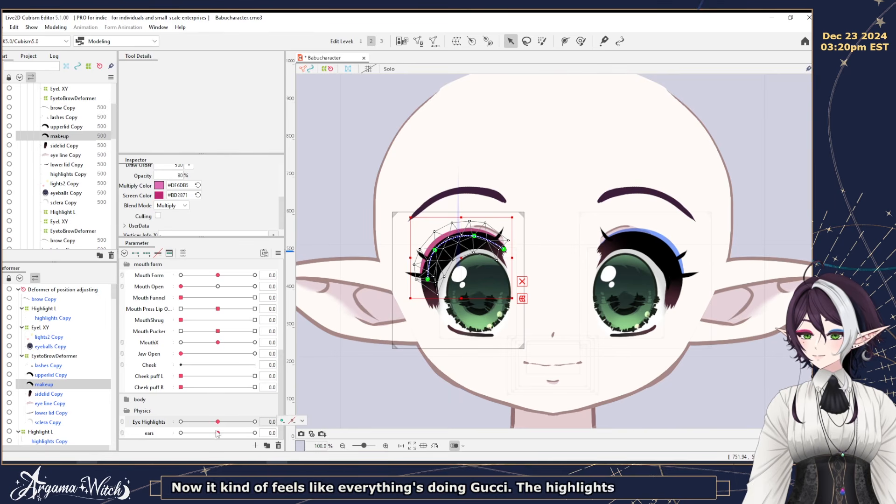
{"action": "left_click_drag", "start_coordinate": [217, 433], "coordinate": [209, 434]}
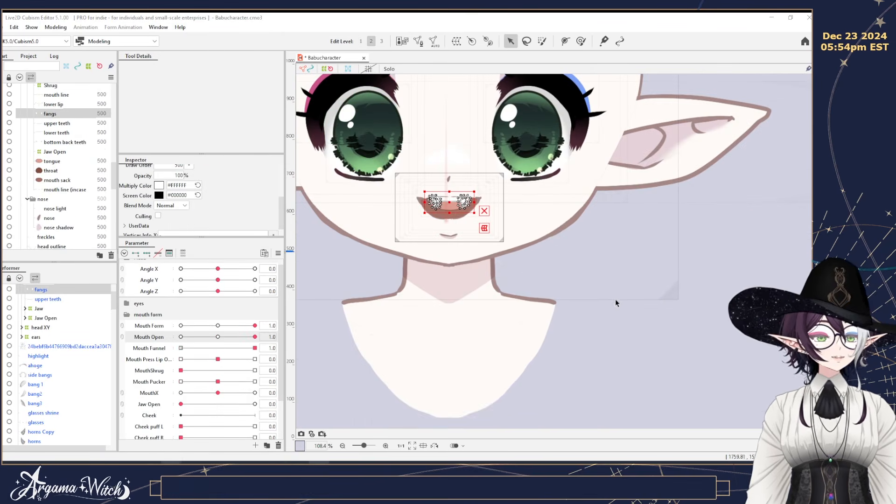
Deselect the fangs mesh and open Physics Settings with the head framed for a live tracking preview.
{"action": "left_click_drag", "start_coordinate": [614, 298], "coordinate": [668, 362]}
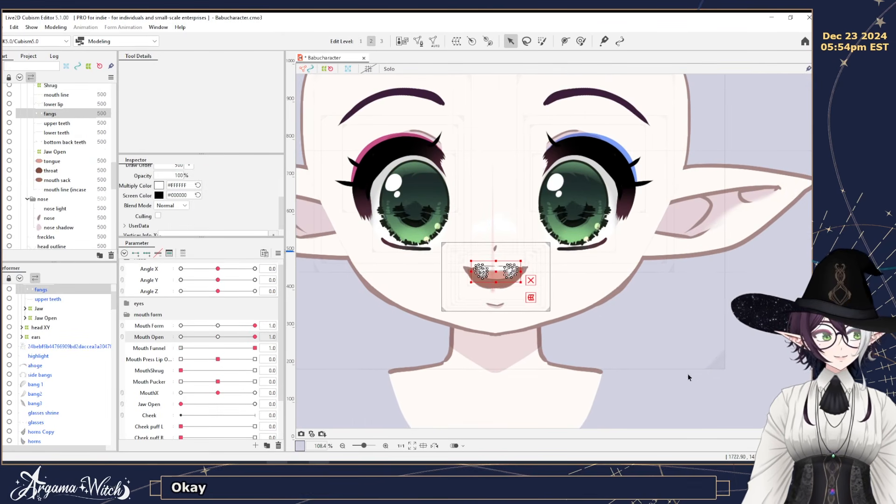
{"action": "left_click", "coordinate": [680, 345]}
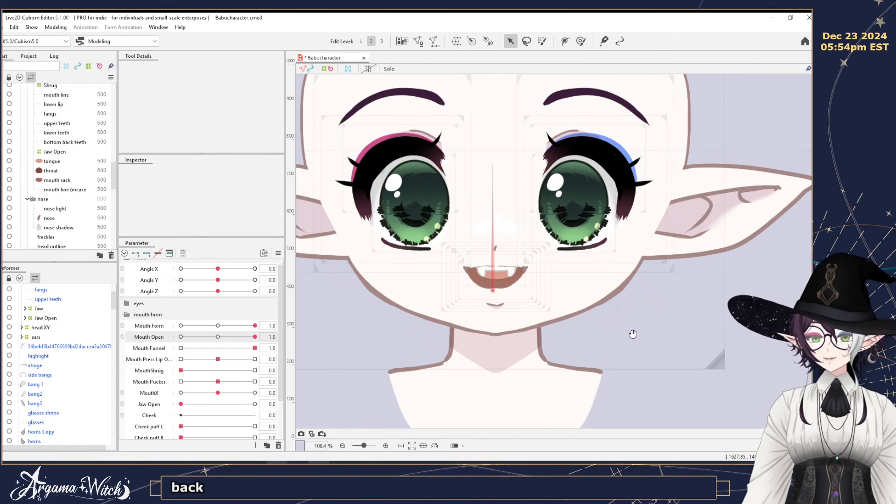
{"action": "left_click_drag", "start_coordinate": [633, 334], "coordinate": [659, 354]}
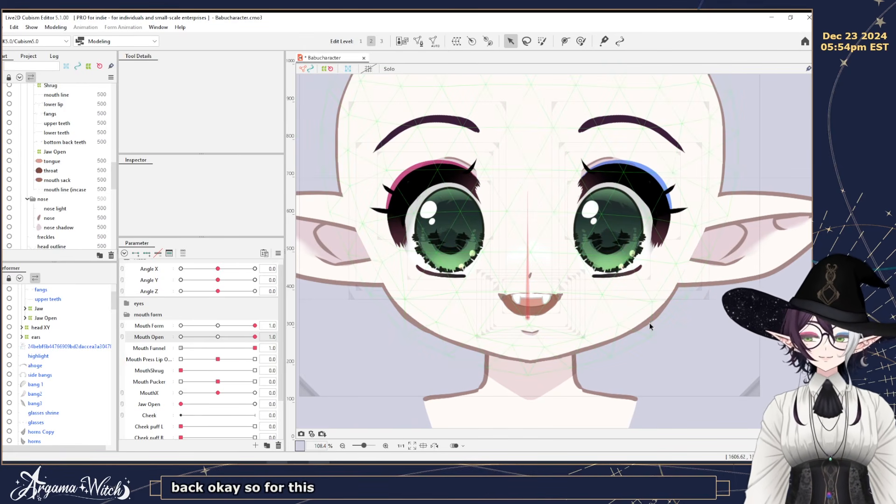
{"action": "left_click", "coordinate": [56, 28]}
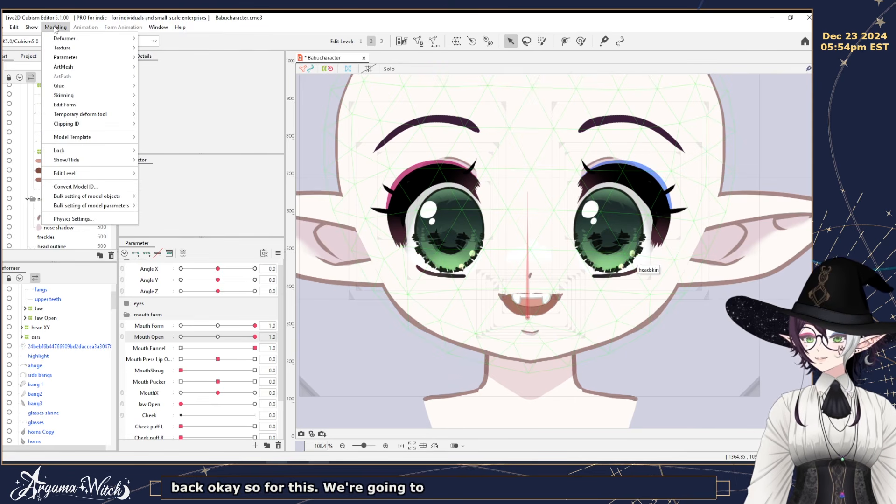
{"action": "left_click", "coordinate": [75, 219]}
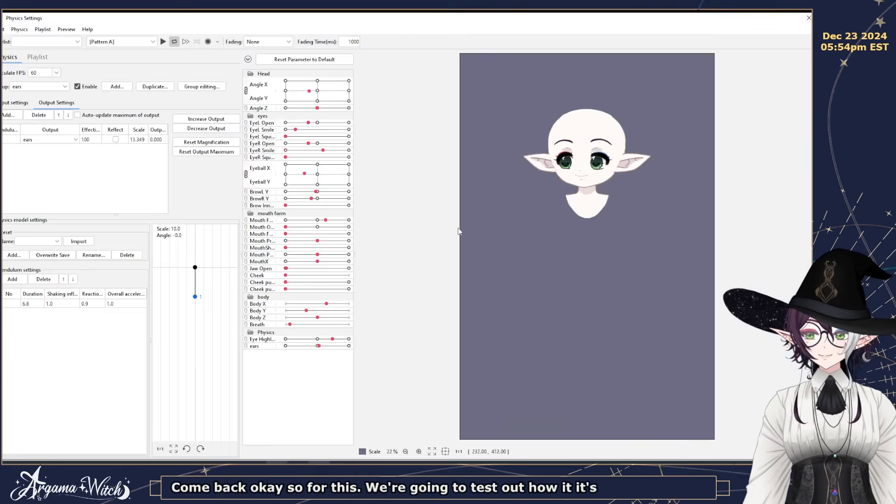
{"action": "scroll", "coordinate": [620, 186], "scroll_direction": "up", "scroll_amount": 8}
{"action": "scroll", "coordinate": [611, 180], "scroll_direction": "down", "scroll_amount": 4}
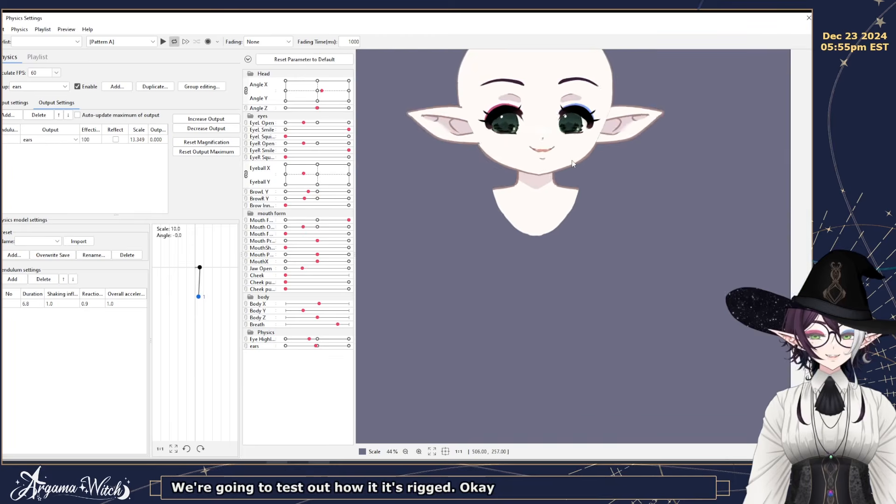
{"action": "scroll", "coordinate": [572, 161], "scroll_direction": "up", "scroll_amount": 2}
{"action": "left_click_drag", "start_coordinate": [572, 161], "coordinate": [591, 233]}
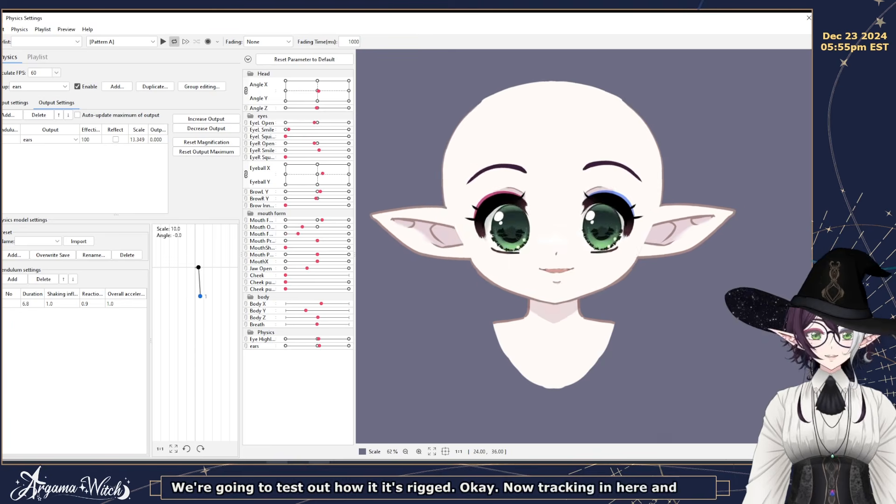
Open the External Application Integration Settings for the physics preview.
{"action": "left_click", "coordinate": [52, 30]}
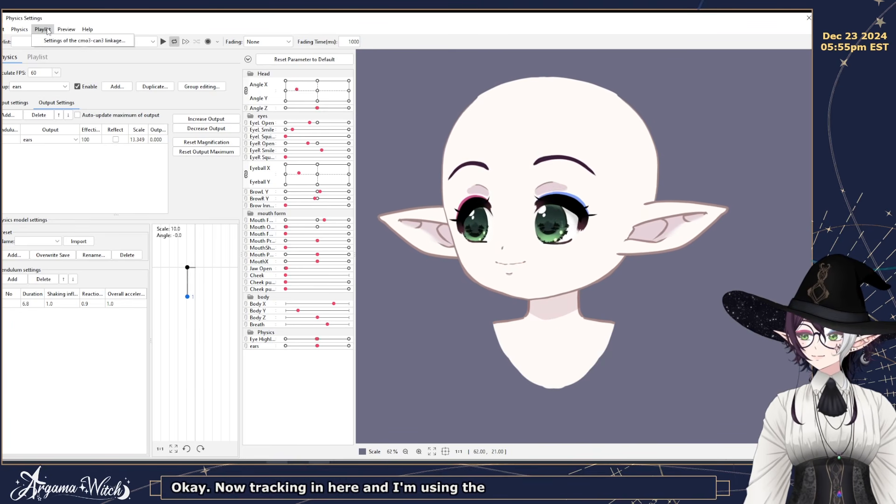
{"action": "mouse_move", "coordinate": [65, 29]}
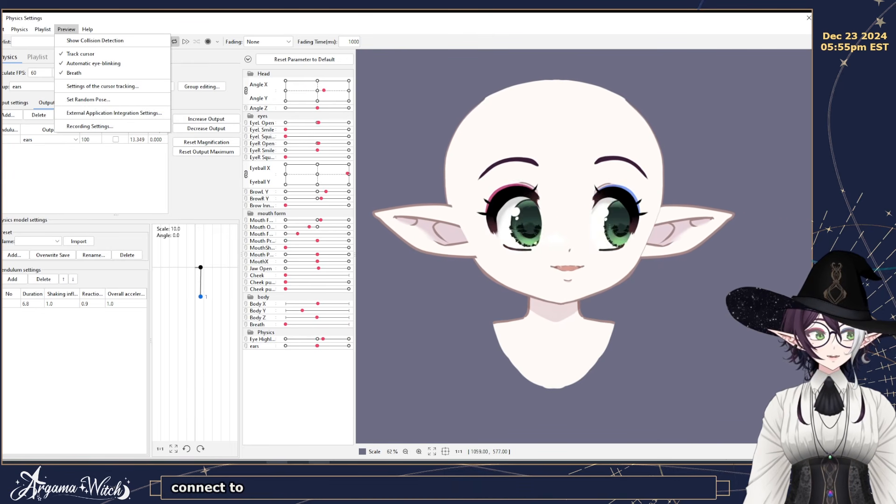
{"action": "left_click", "coordinate": [111, 113]}
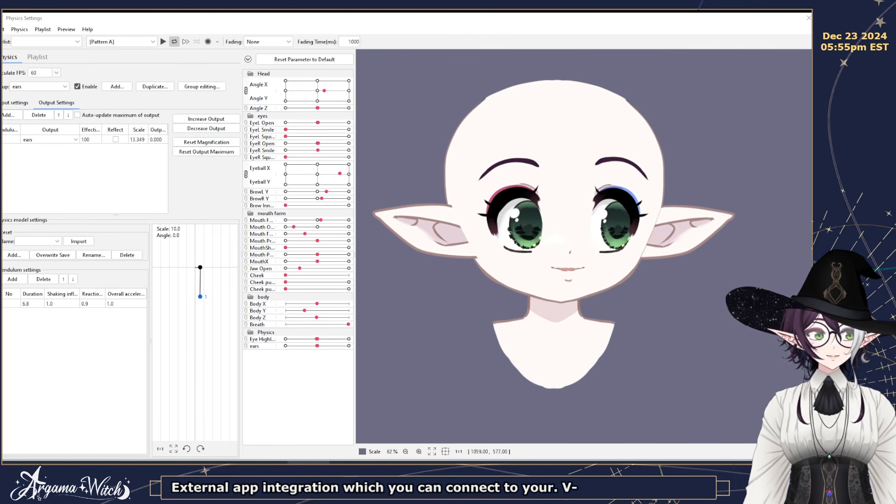
{"action": "left_click_drag", "start_coordinate": [811, 88], "coordinate": [397, 35]}
Switch to VTube Studio, review its Live2D Cubism Editor API settings, and return to Physics Settings.
{"action": "double_click", "coordinate": [526, 130]}
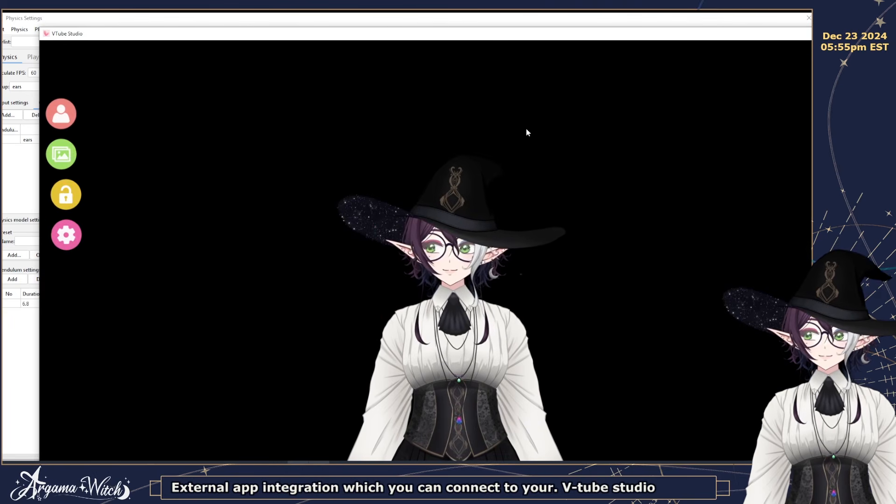
{"action": "left_click_drag", "start_coordinate": [573, 36], "coordinate": [515, 22]}
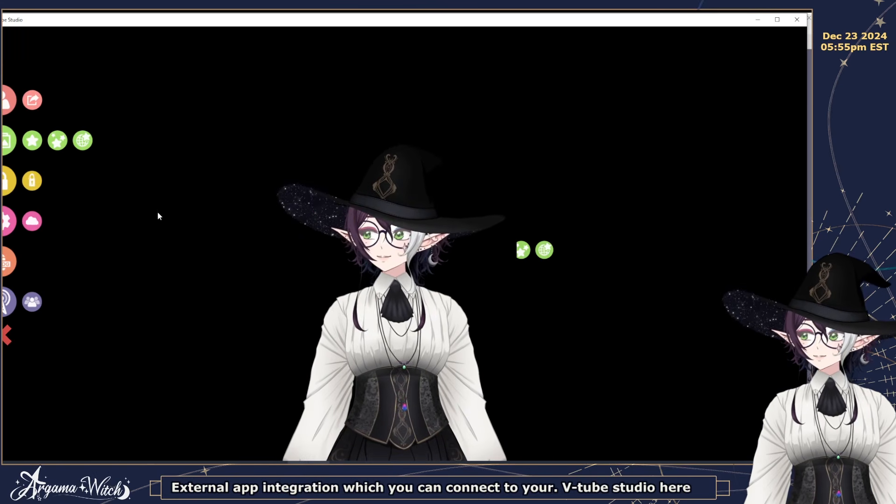
{"action": "left_click", "coordinate": [6, 226]}
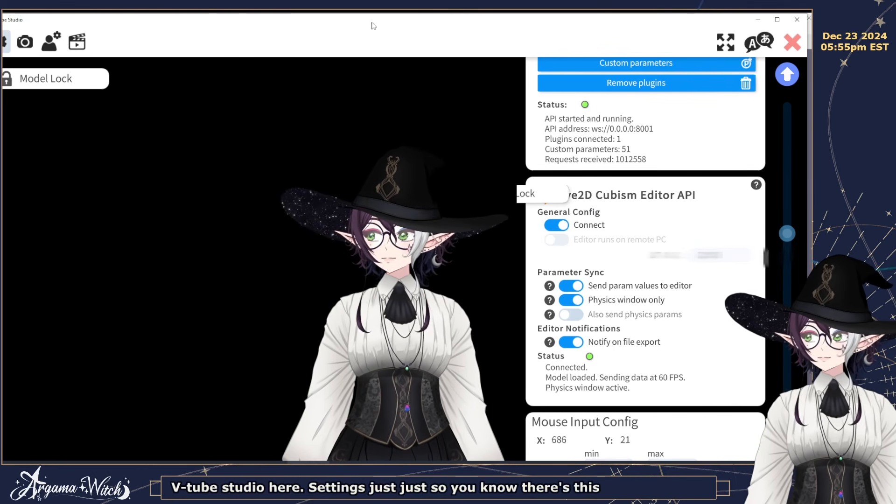
{"action": "left_click_drag", "start_coordinate": [373, 26], "coordinate": [440, 28]}
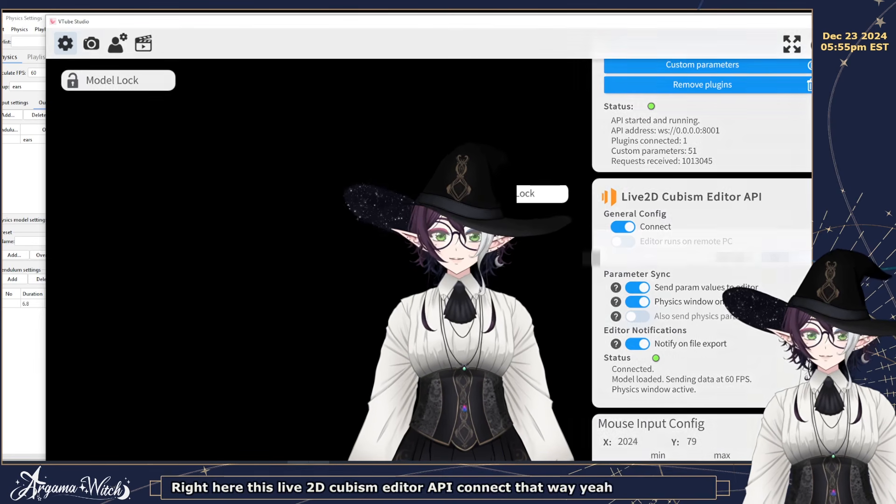
{"action": "left_click", "coordinate": [812, 43]}
{"action": "left_click", "coordinate": [811, 21]}
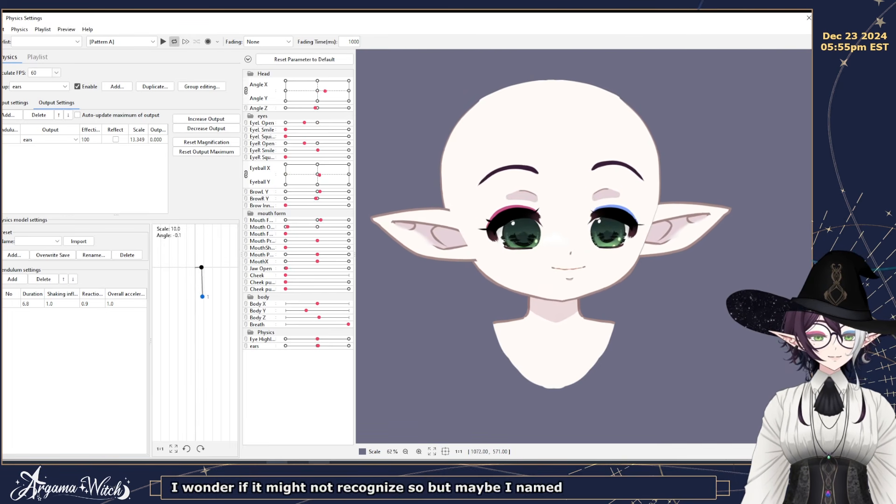
Return to the modeling window and correct the capitalization of the X in the MouthX parameter's ID.
{"action": "left_click", "coordinate": [298, 463]}
{"action": "left_click_drag", "start_coordinate": [426, 18], "coordinate": [811, 46]}
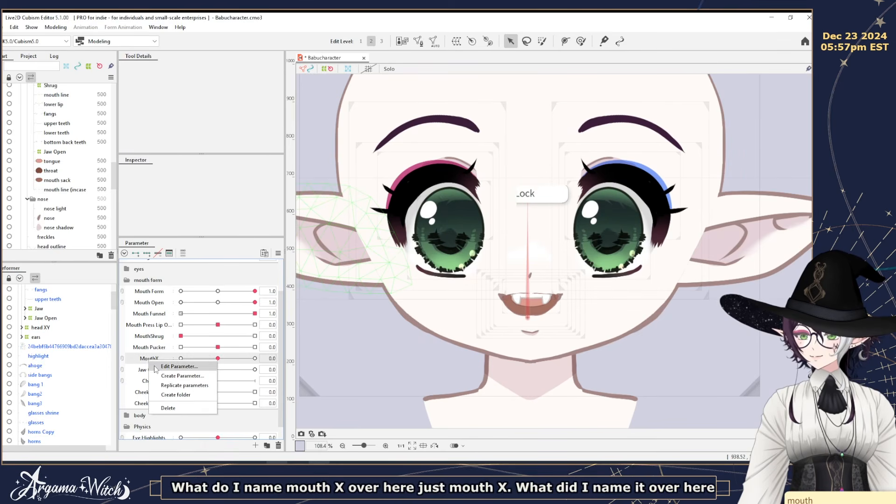
{"action": "left_click", "coordinate": [157, 366]}
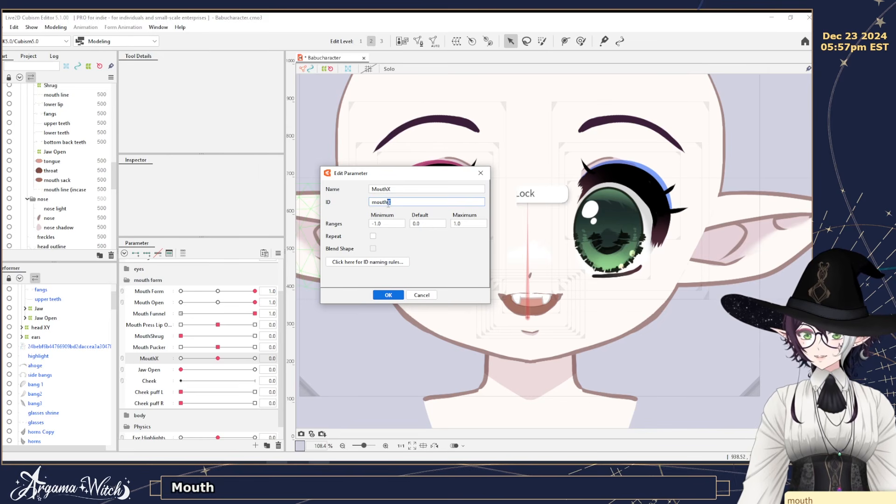
{"action": "left_click", "coordinate": [396, 296]}
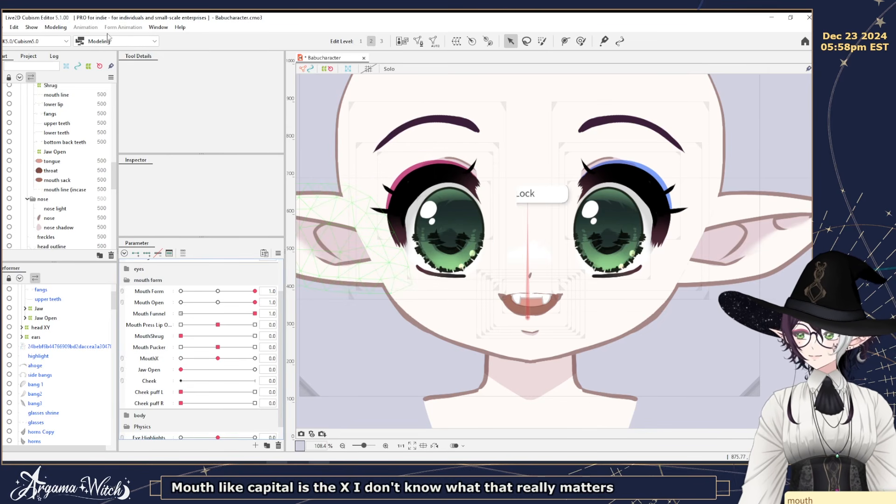
Reopen Physics Settings and examine the tracked mouth and eyes up close in the model preview.
{"action": "left_click", "coordinate": [55, 28]}
{"action": "left_click", "coordinate": [96, 220]}
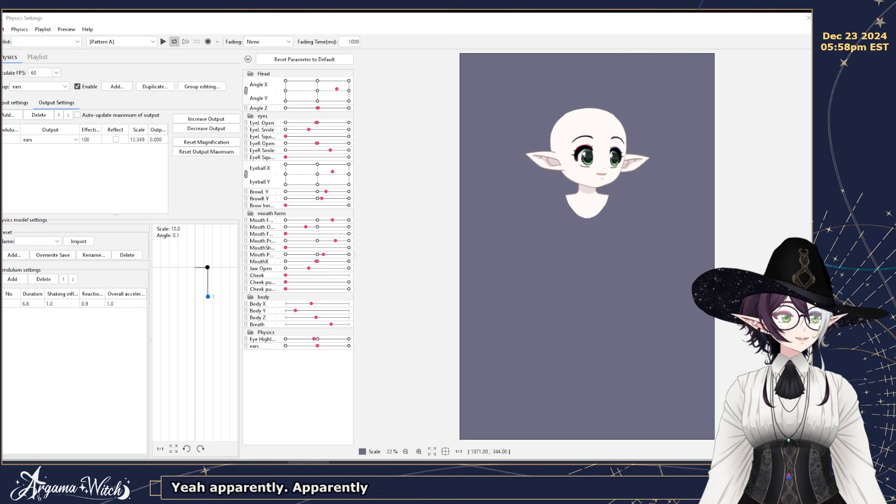
{"action": "scroll", "coordinate": [601, 211], "scroll_direction": "up", "scroll_amount": 6}
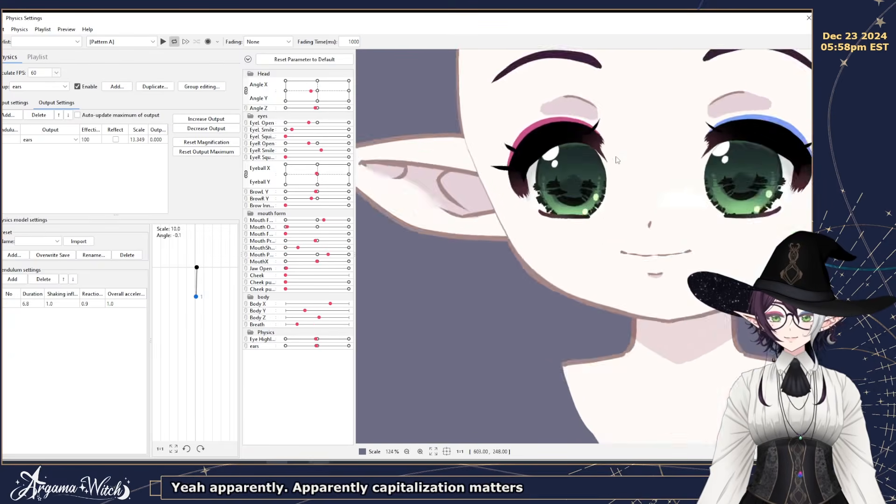
{"action": "scroll", "coordinate": [601, 211], "scroll_direction": "down", "scroll_amount": 2}
{"action": "scroll", "coordinate": [600, 211], "scroll_direction": "up", "scroll_amount": 2}
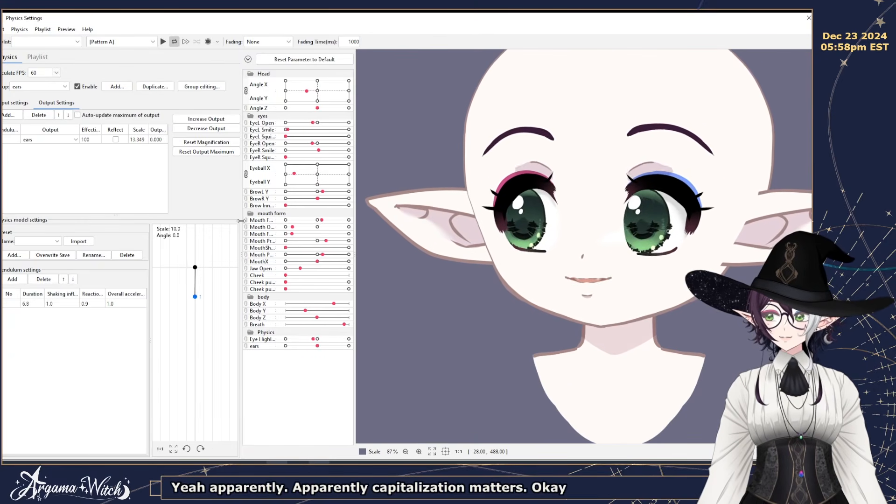
Enlarge the model preview by shrinking the physics settings area, and frame the whole head with both ears.
{"action": "left_click_drag", "start_coordinate": [241, 255], "coordinate": [137, 229]}
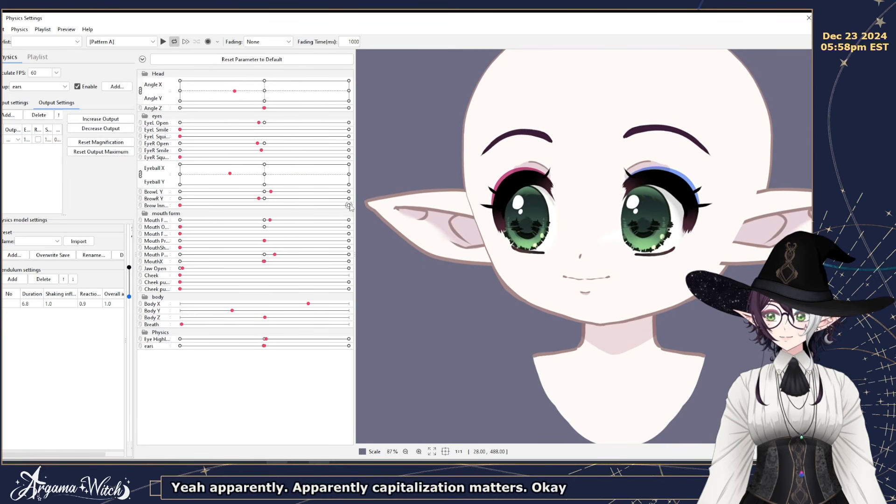
{"action": "left_click_drag", "start_coordinate": [350, 204], "coordinate": [242, 205]}
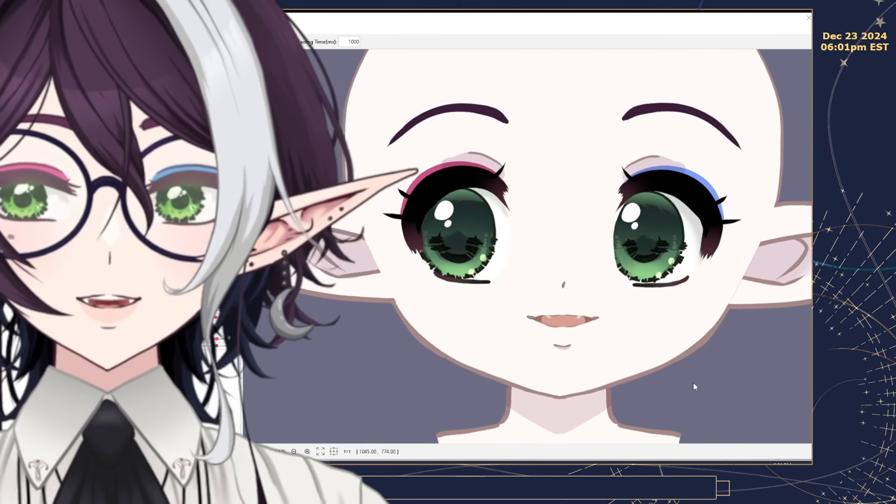
{"action": "scroll", "coordinate": [660, 366], "scroll_direction": "down", "scroll_amount": 5}
{"action": "scroll", "coordinate": [646, 329], "scroll_direction": "up", "scroll_amount": 2}
{"action": "left_click_drag", "start_coordinate": [647, 329], "coordinate": [490, 279]}
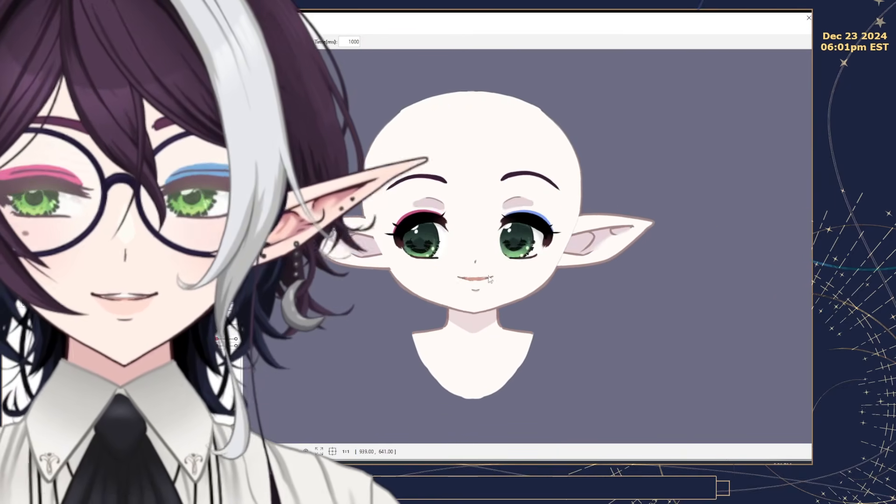
{"action": "scroll", "coordinate": [630, 303], "scroll_direction": "up", "scroll_amount": 2}
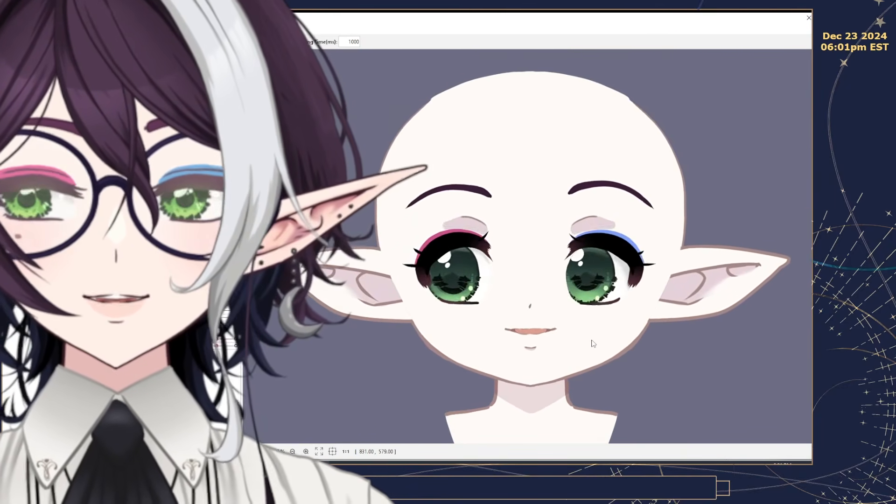